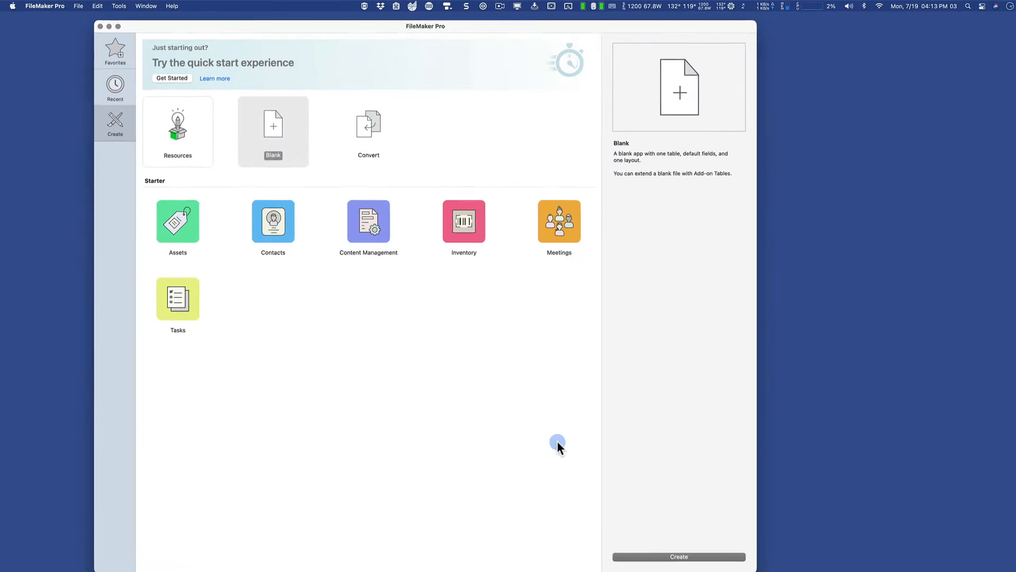
- Create a blank FileMaker file and save it on the RAM Disk as "Work Orders"
{"action": "left_click", "coordinate": [721, 551]}
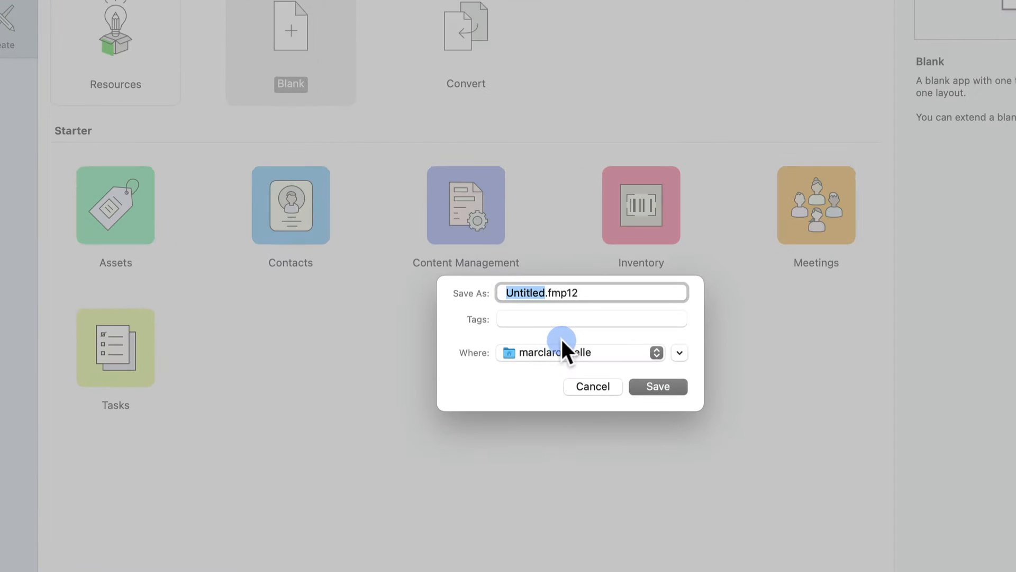
{"action": "left_click", "coordinate": [413, 299]}
{"action": "left_click", "coordinate": [548, 506]}
{"action": "type", "text": "Work Orders"}
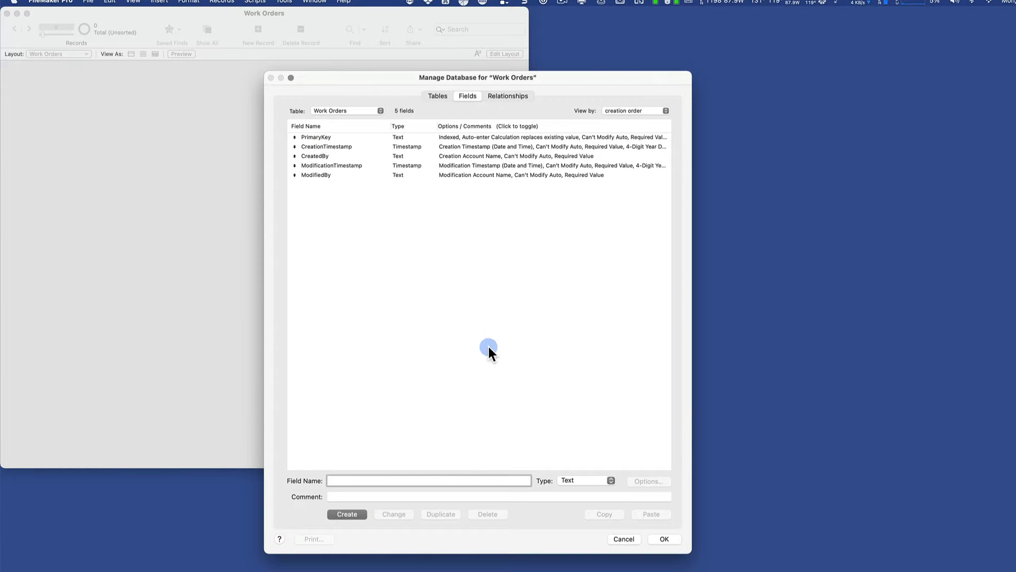
- Delete the default Work Orders table from the database, including its occurrences in the graph
{"action": "left_click", "coordinate": [414, 90]}
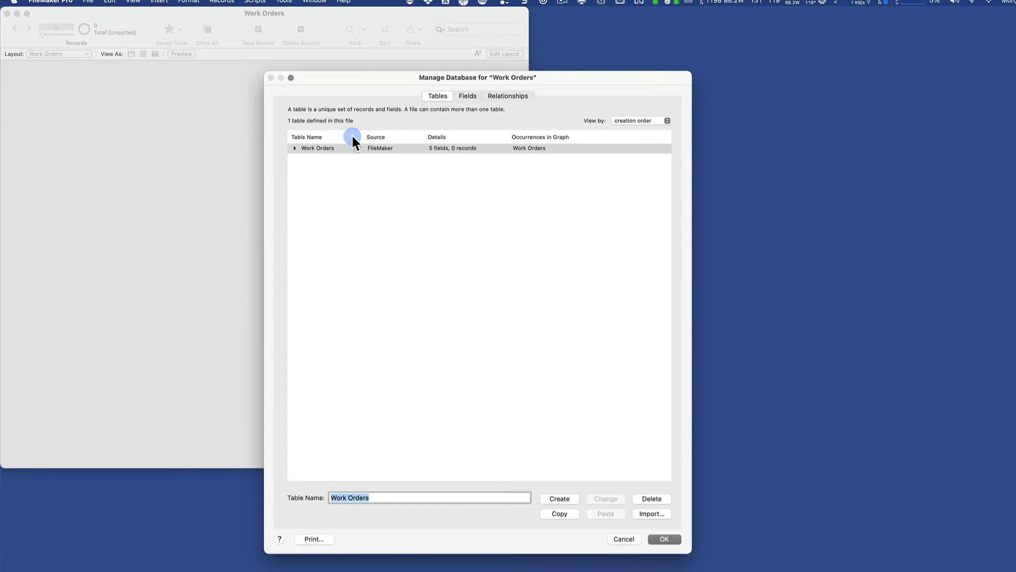
{"action": "left_click", "coordinate": [398, 228]}
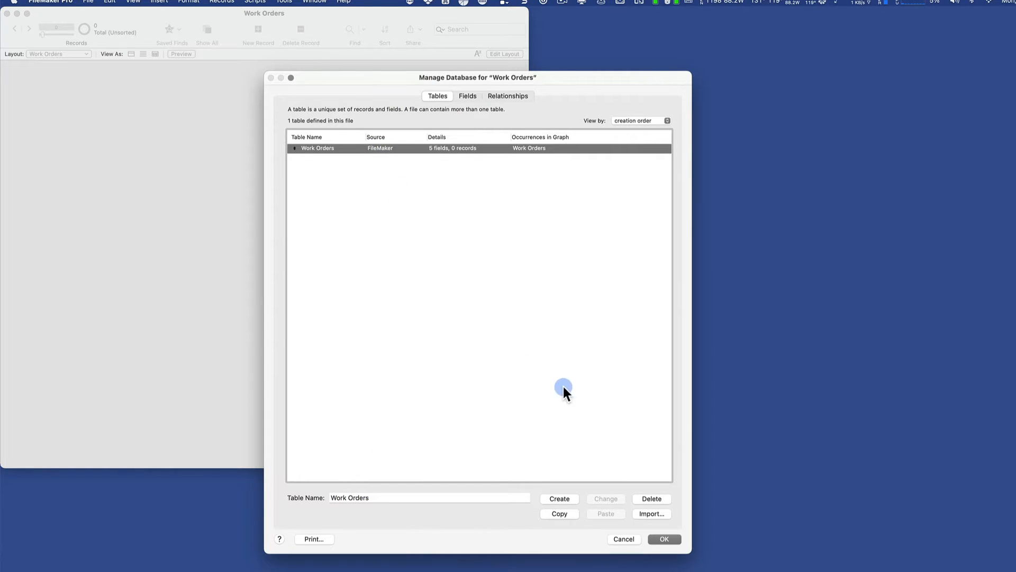
{"action": "left_click", "coordinate": [635, 500]}
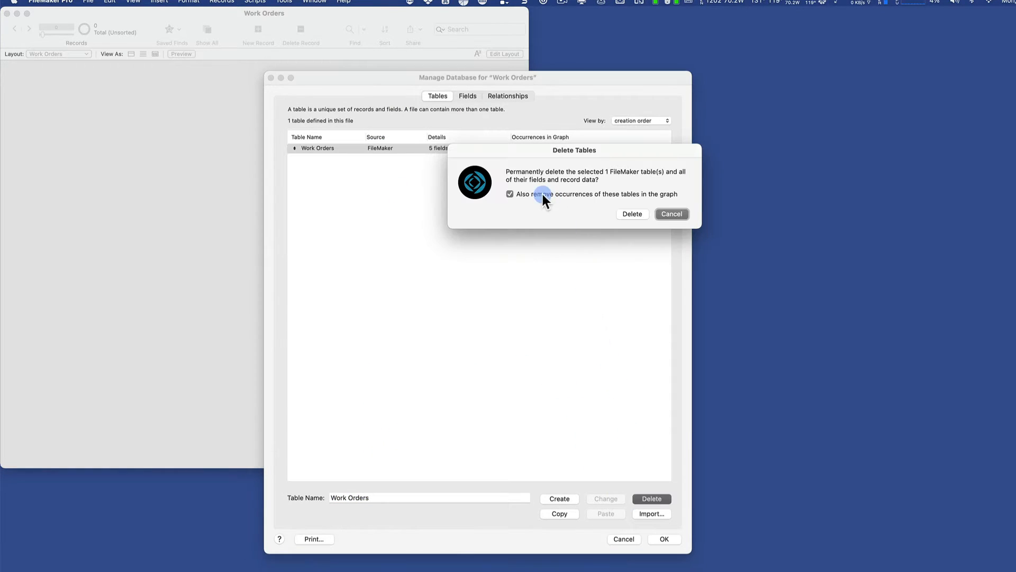
{"action": "left_click", "coordinate": [632, 214]}
- Check the relationships graph, field list and table list for leftovers, and save the database changes
{"action": "left_click", "coordinate": [500, 97]}
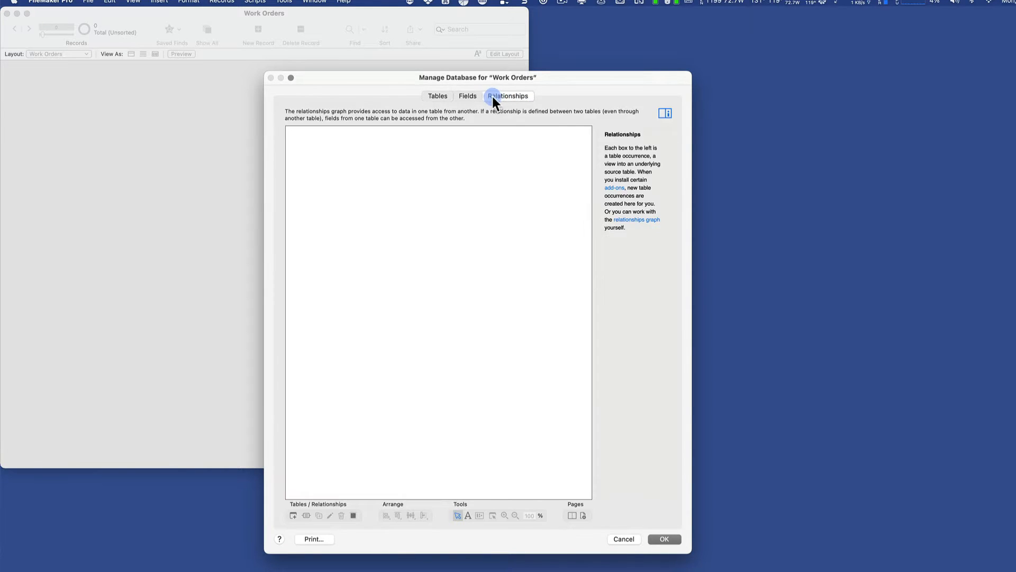
{"action": "left_click", "coordinate": [455, 96]}
{"action": "left_click", "coordinate": [441, 96]}
{"action": "left_click", "coordinate": [496, 96]}
{"action": "left_click", "coordinate": [464, 96]}
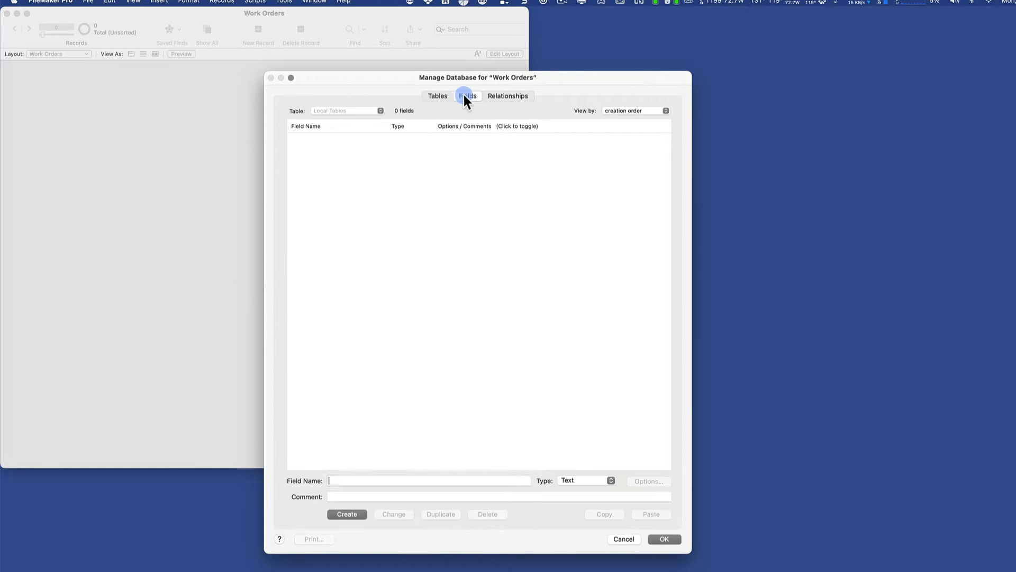
{"action": "left_click", "coordinate": [439, 96]}
{"action": "left_click", "coordinate": [664, 539]}
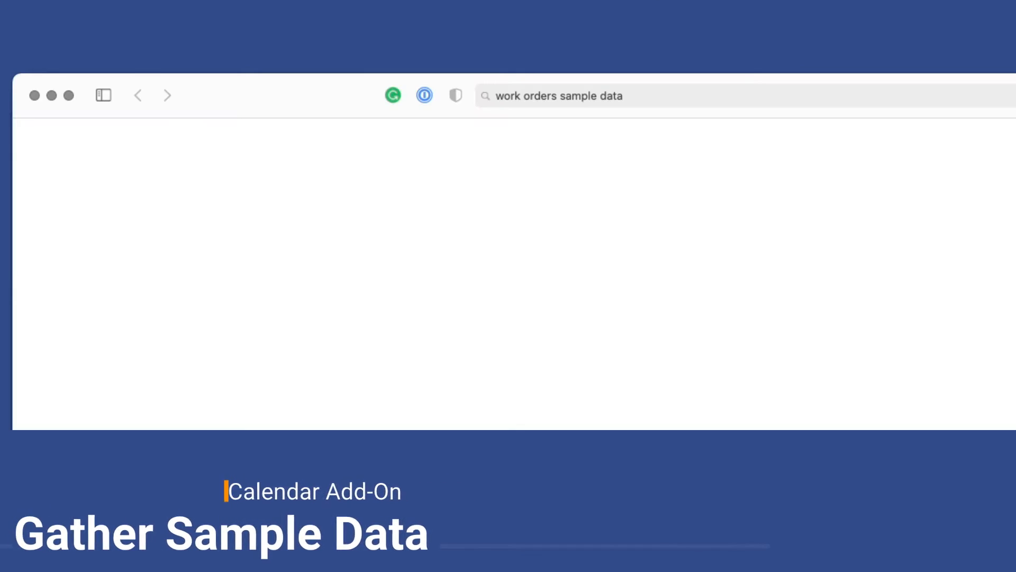
- Switch to the web browser, search for "work orders sample data" and open the Contextures Excel Sample Data result
{"action": "key", "text": "super+l"}
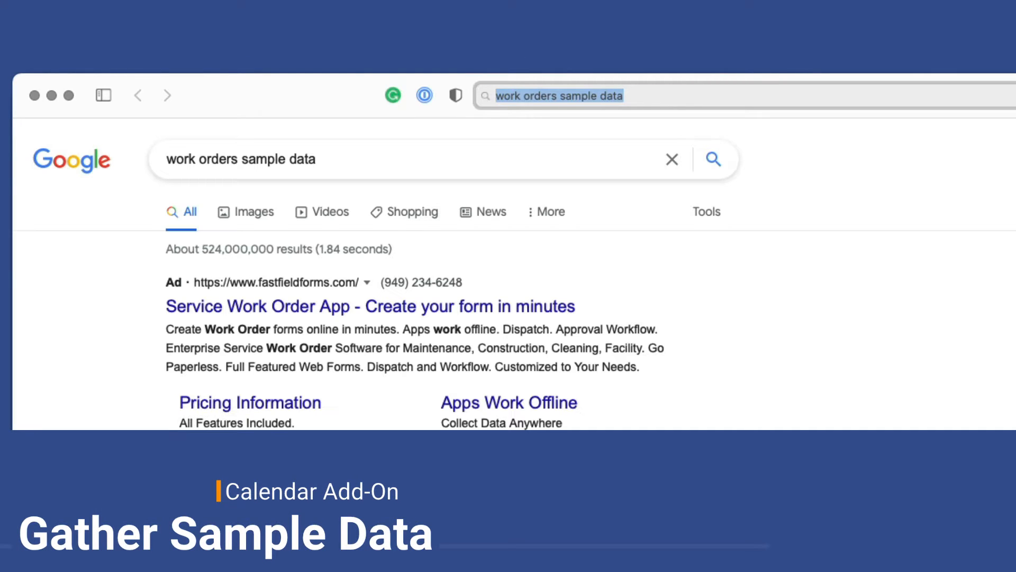
{"action": "scroll", "coordinate": [444, 297], "scroll_direction": "down", "scroll_amount": 5}
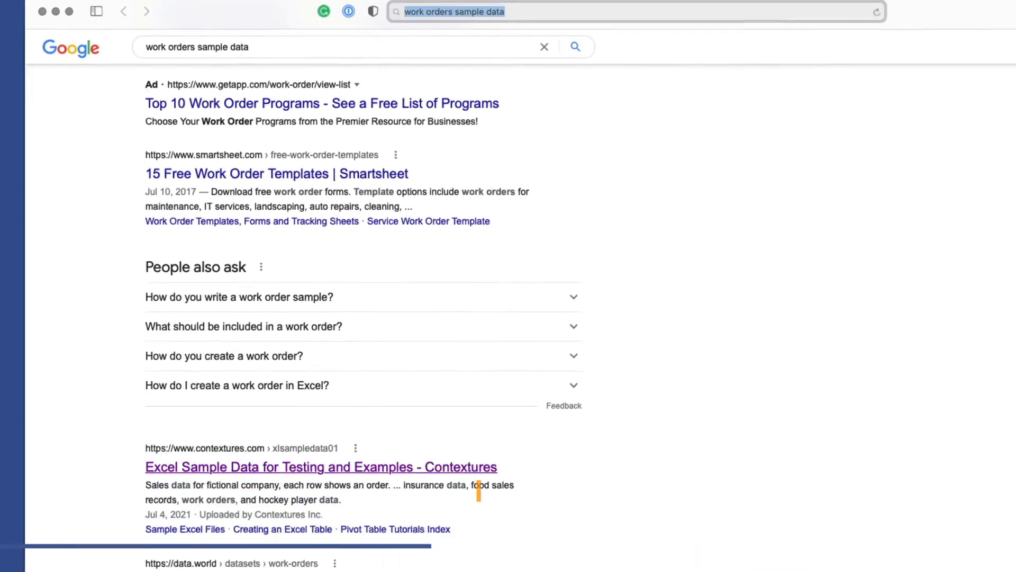
{"action": "left_click", "coordinate": [478, 467]}
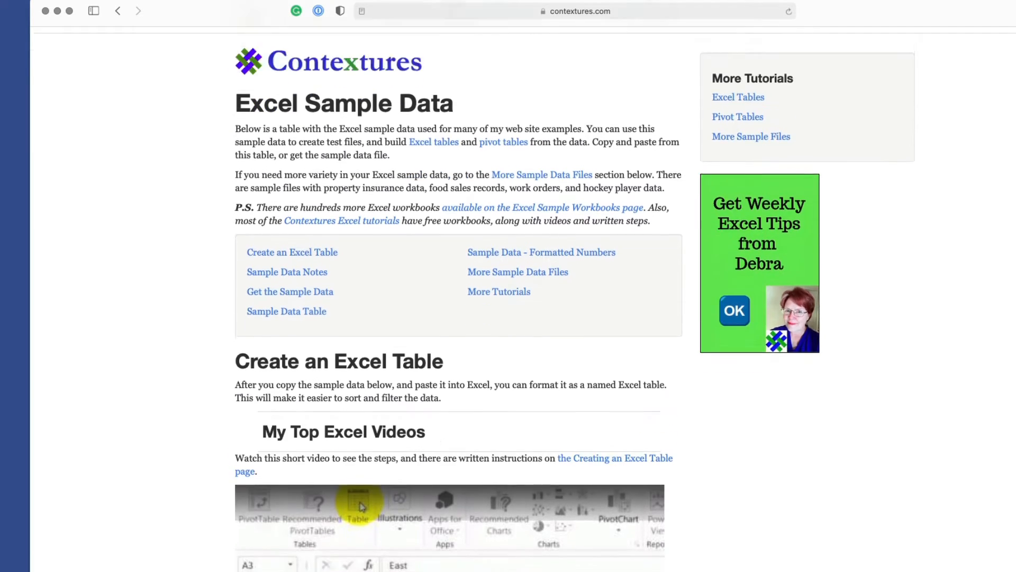
- Find the Work Orders section on the Contextures page and download its work orders data file
{"action": "scroll", "coordinate": [458, 296], "scroll_direction": "down", "scroll_amount": 5}
{"action": "scroll", "coordinate": [459, 296], "scroll_direction": "down", "scroll_amount": 15}
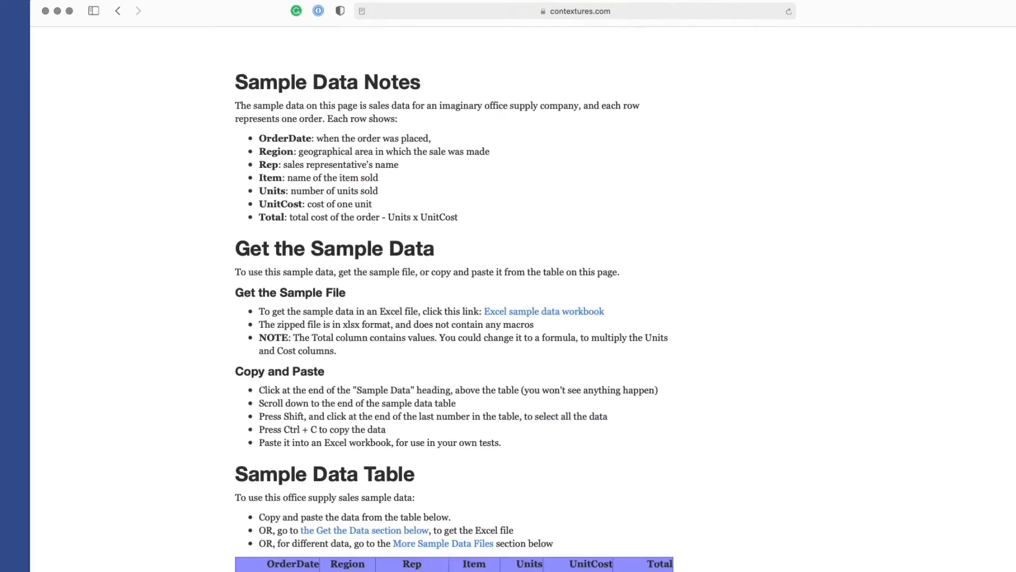
{"action": "scroll", "coordinate": [454, 296], "scroll_direction": "down", "scroll_amount": 3}
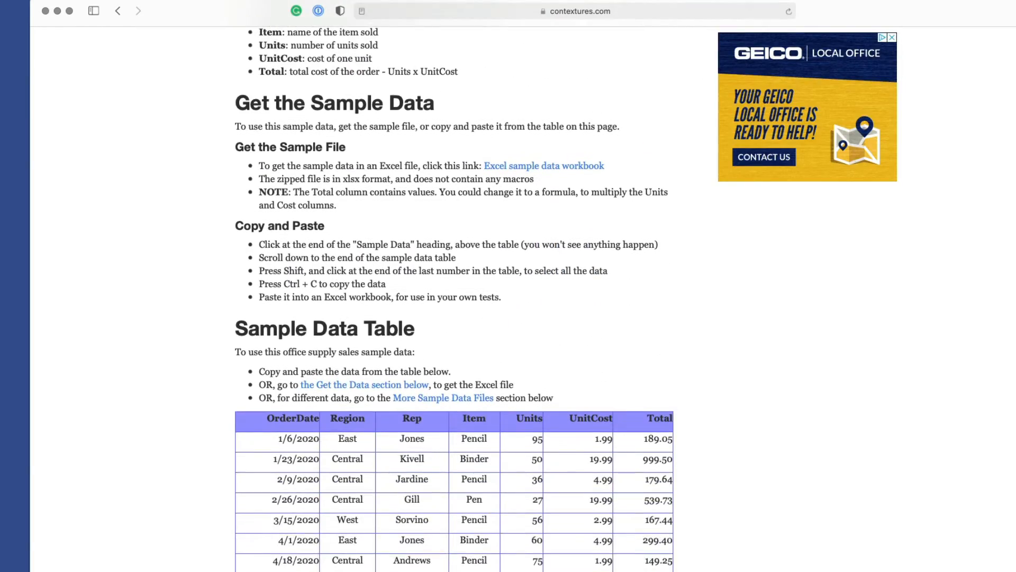
{"action": "scroll", "coordinate": [454, 296], "scroll_direction": "down", "scroll_amount": 20}
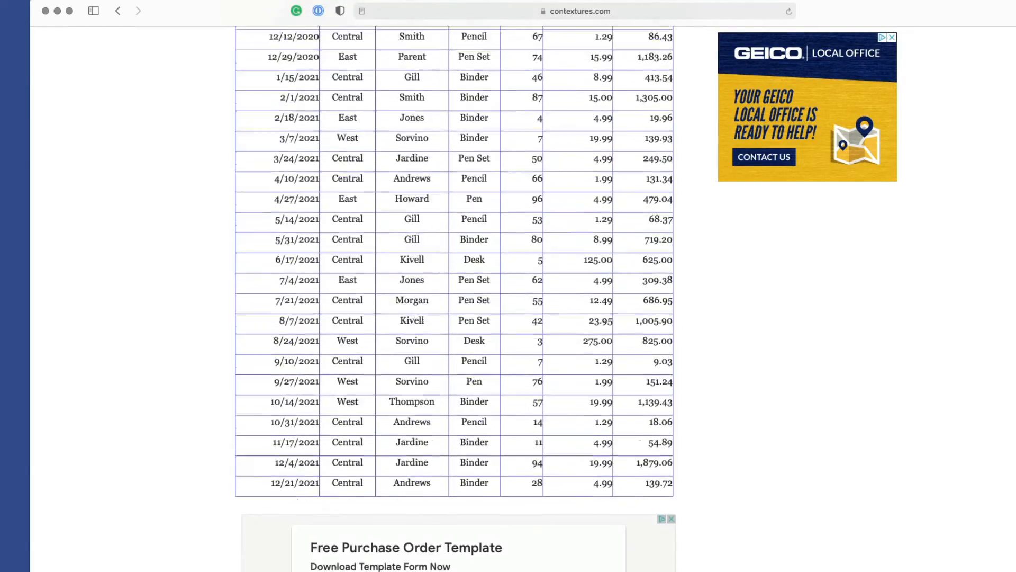
{"action": "scroll", "coordinate": [454, 296], "scroll_direction": "down", "scroll_amount": 15}
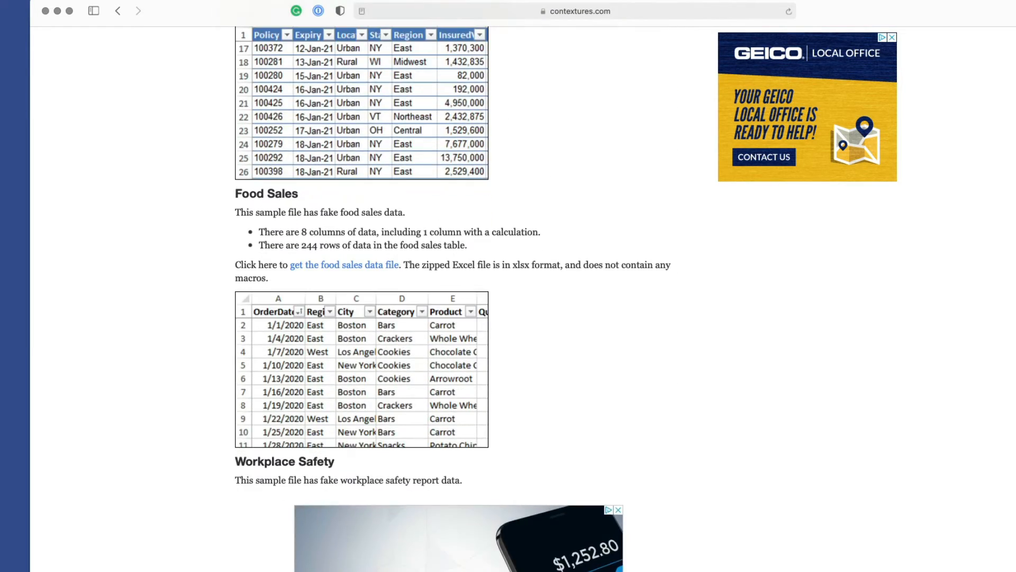
{"action": "scroll", "coordinate": [454, 296], "scroll_direction": "down", "scroll_amount": 6}
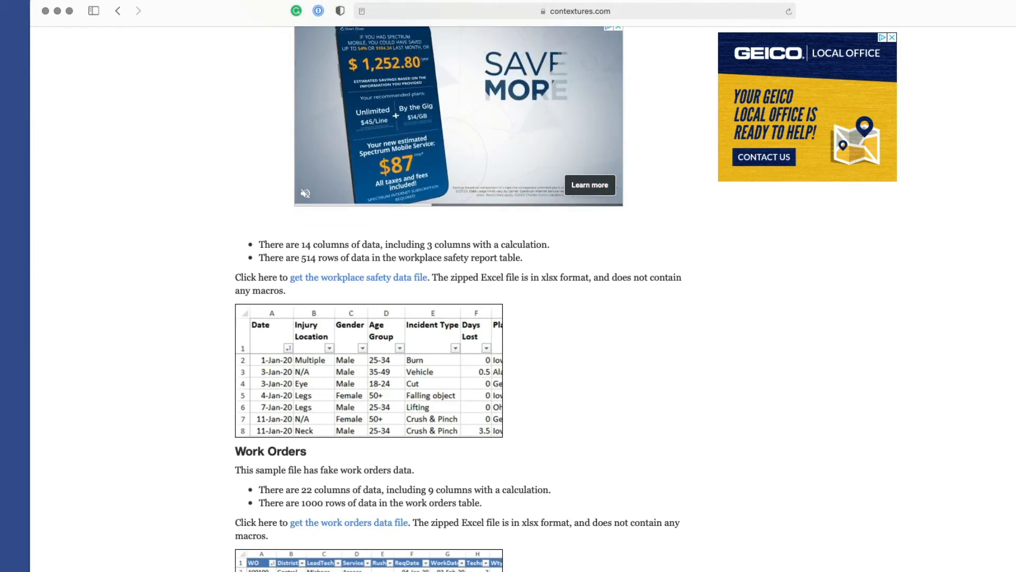
{"action": "scroll", "coordinate": [454, 296], "scroll_direction": "down", "scroll_amount": 3}
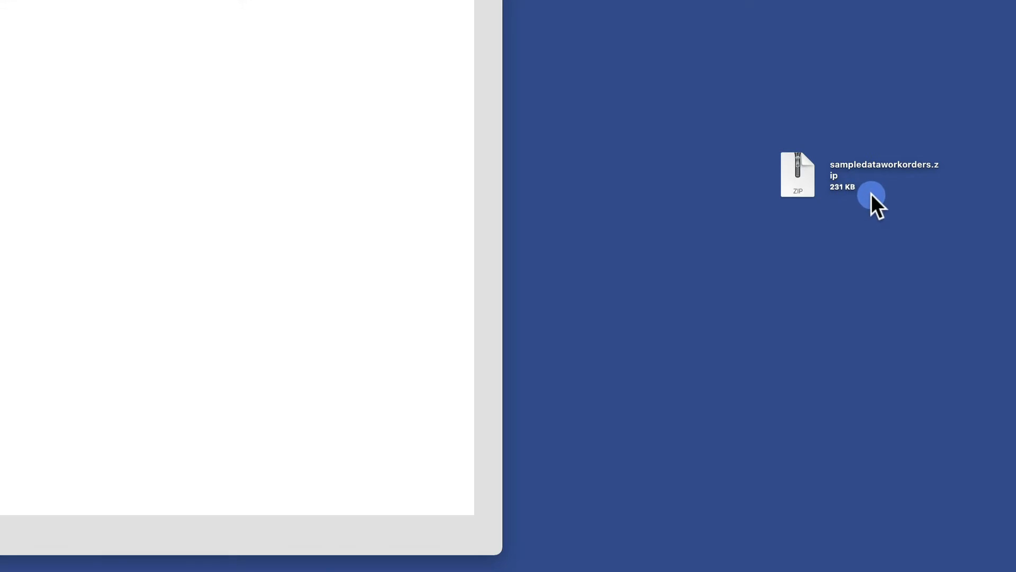
- Extract sampledataworkorders.xlsx from the downloaded sampledataworkorders.zip on the desktop and delete the zip file
{"action": "double_click", "coordinate": [790, 156]}
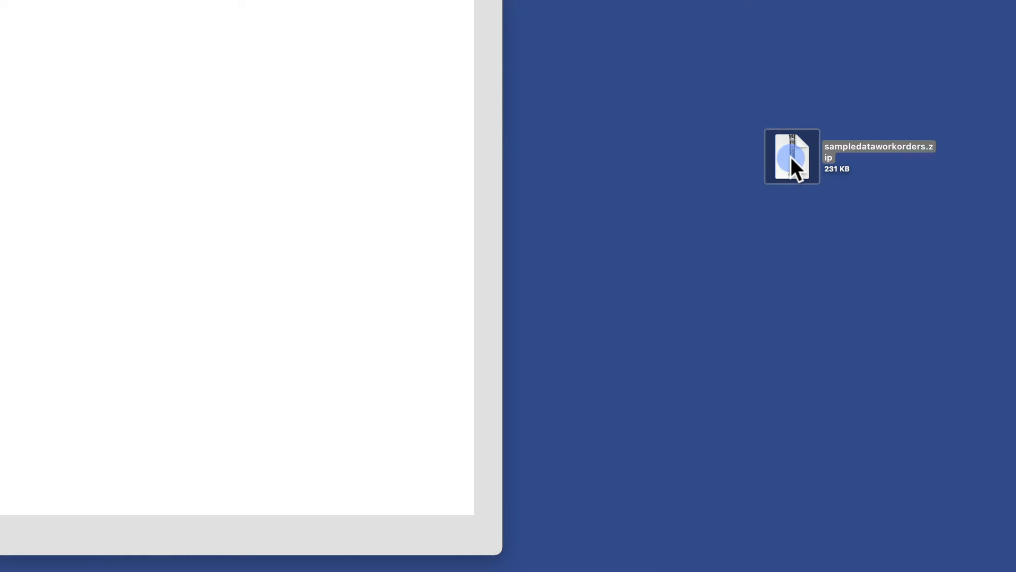
{"action": "left_click_drag", "start_coordinate": [815, 194], "coordinate": [844, 261]}
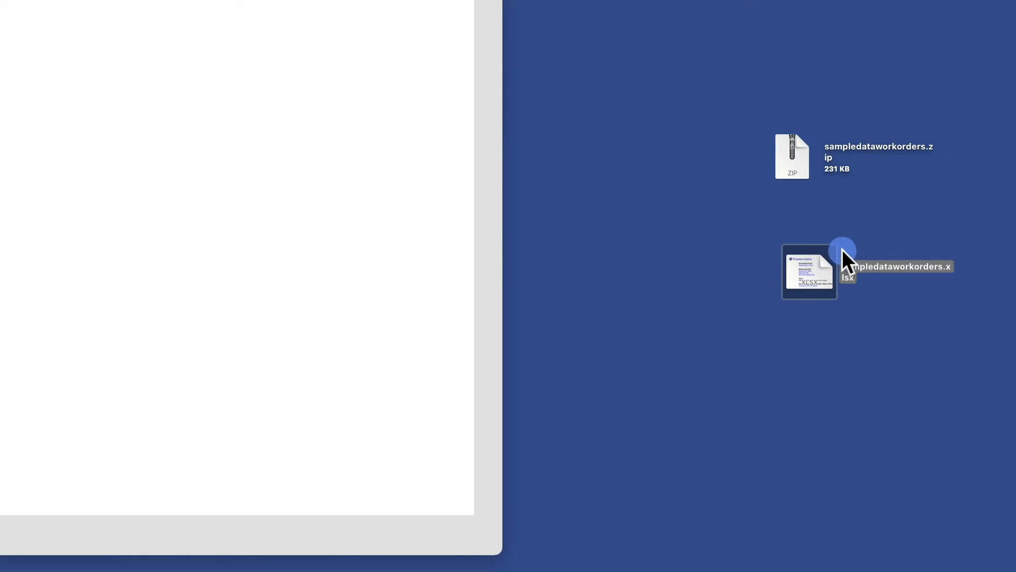
{"action": "left_click", "coordinate": [782, 143]}
{"action": "key", "text": "super+BackSpace"}
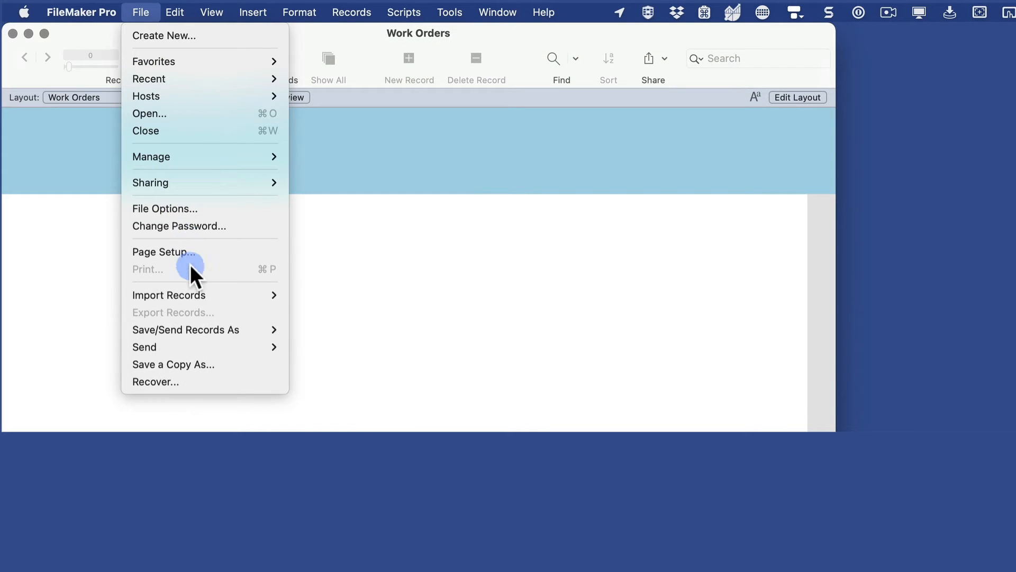
- In FileMaker Pro, set up a record import from sampledataworkorders.xlsx on the Desktop, using its WOs worksheet
{"action": "mouse_move", "coordinate": [243, 292]}
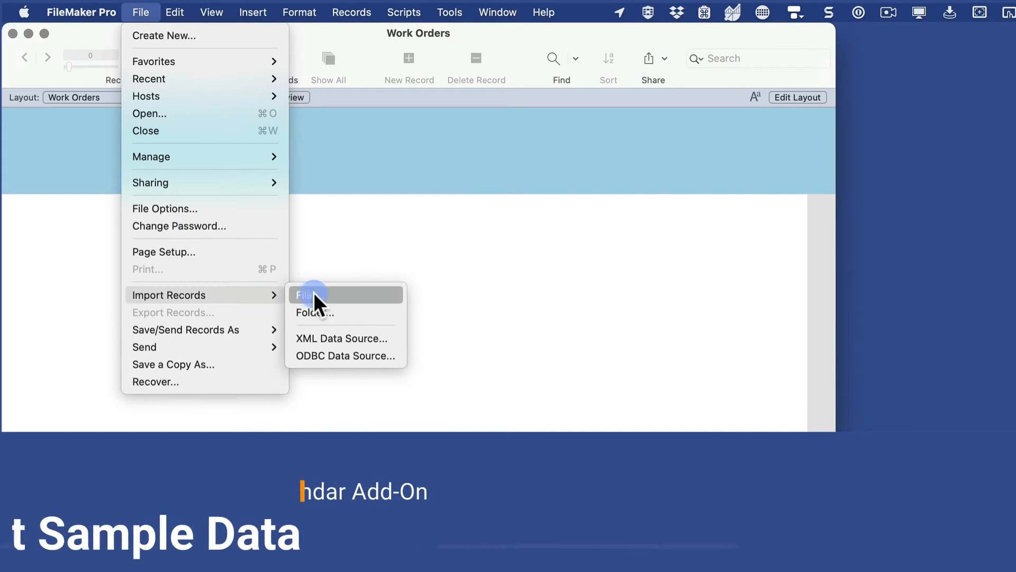
{"action": "left_click", "coordinate": [331, 294]}
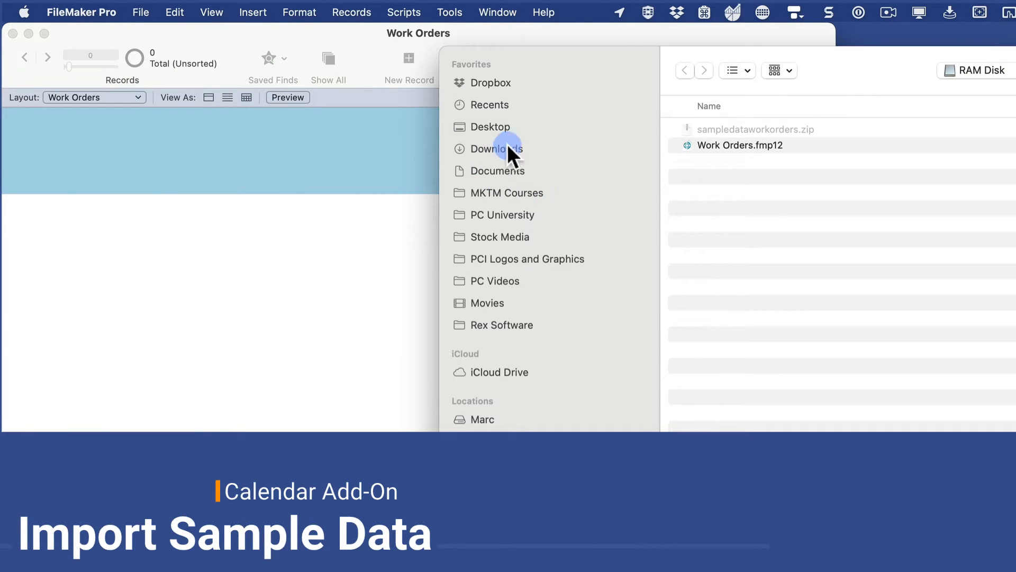
{"action": "left_click", "coordinate": [495, 128]}
{"action": "left_click", "coordinate": [746, 197]}
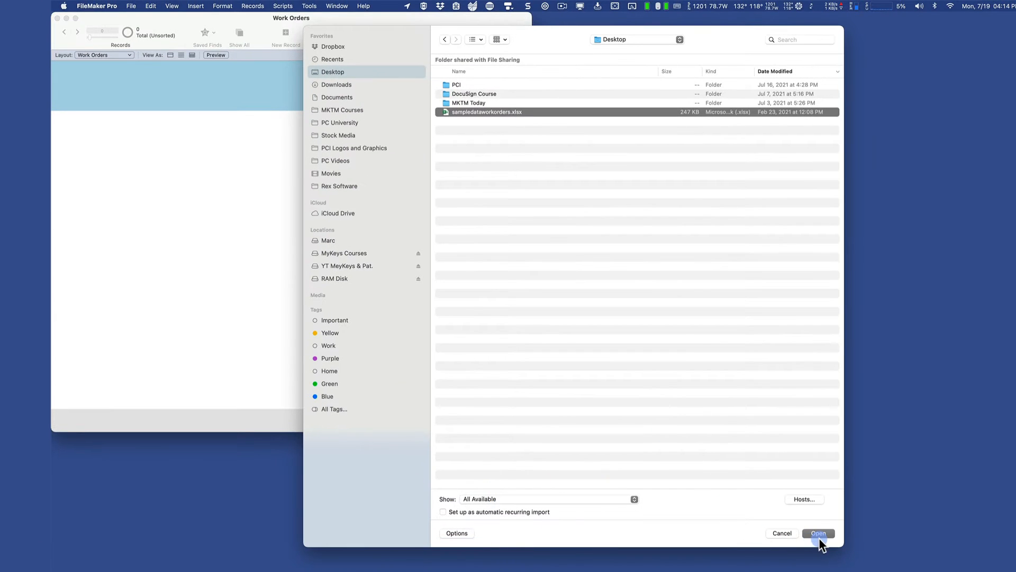
{"action": "left_click", "coordinate": [894, 571]}
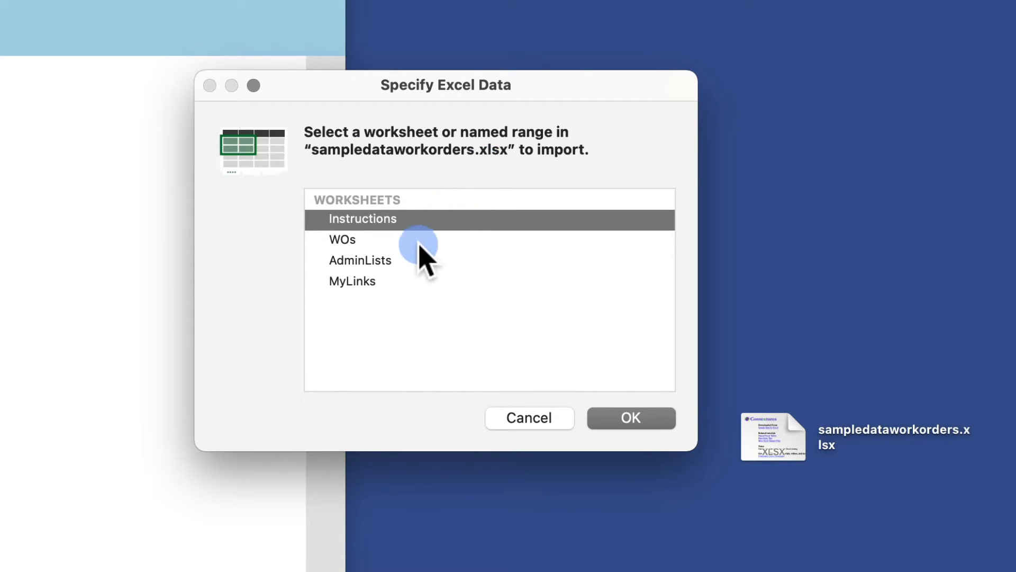
{"action": "left_click", "coordinate": [353, 241]}
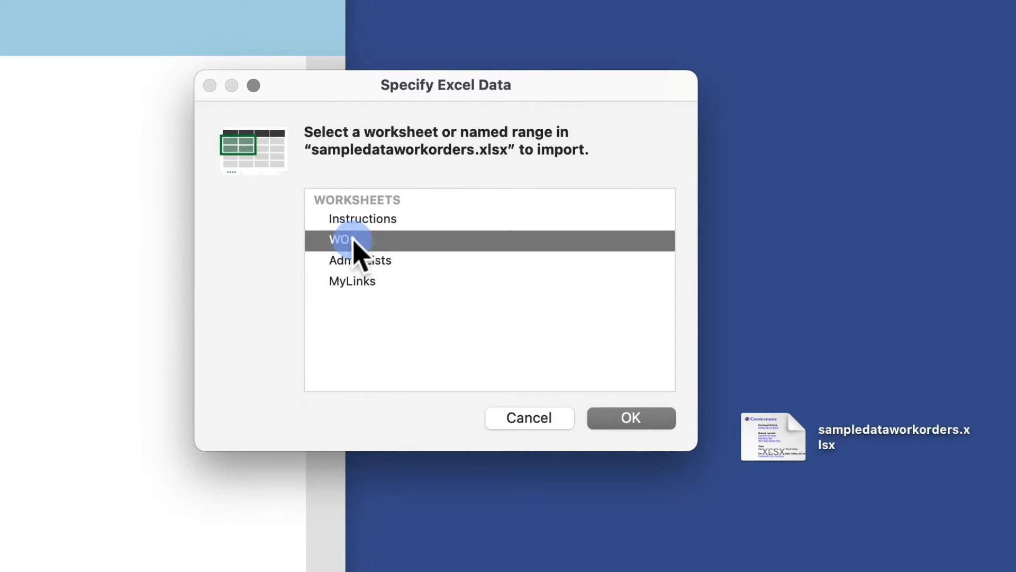
{"action": "left_click", "coordinate": [628, 423]}
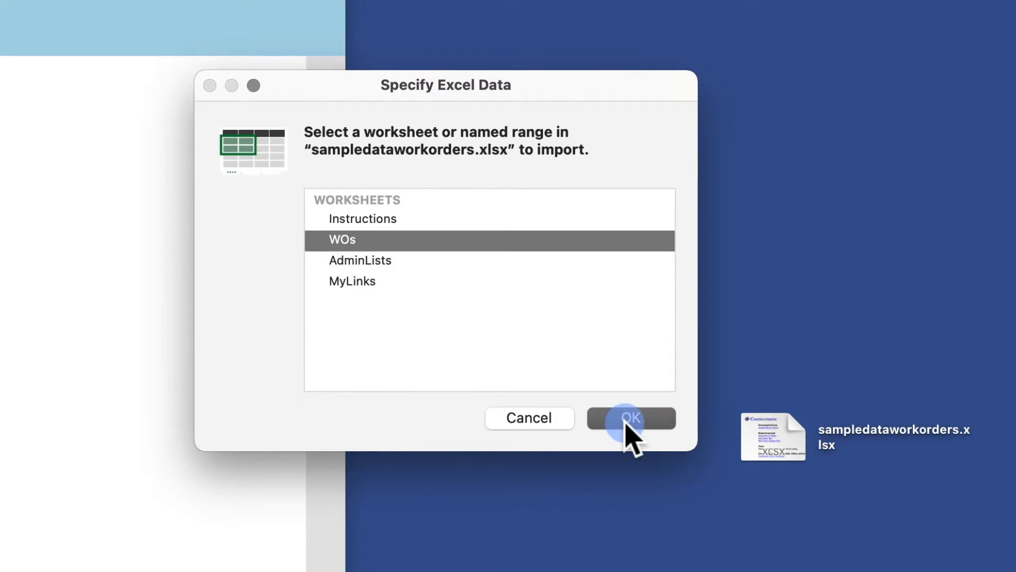
{"action": "left_click_drag", "start_coordinate": [630, 509], "coordinate": [629, 571]}
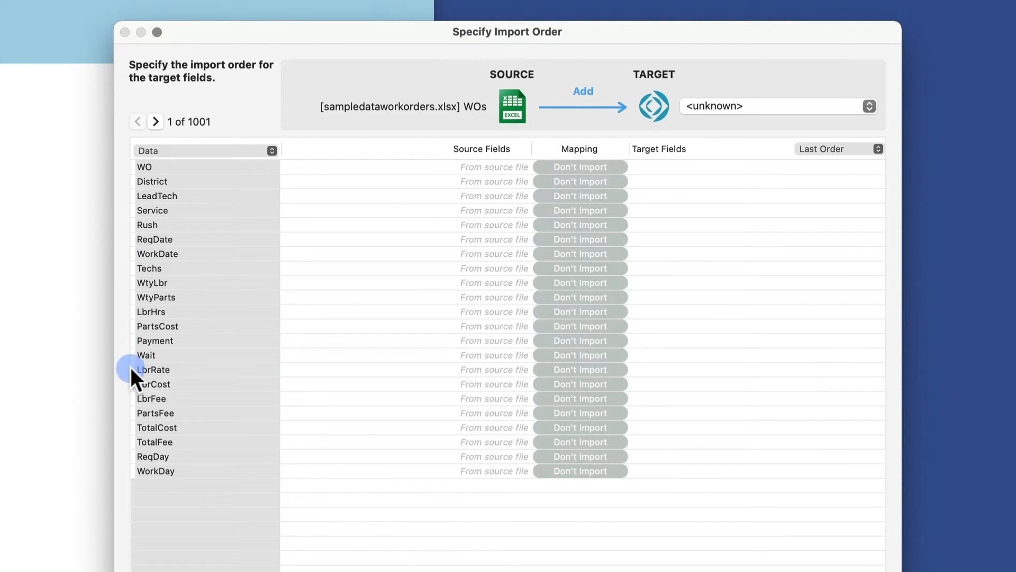
- Use the first source row as field names and set the import target to a new table for the WOs worksheet
{"action": "left_click", "coordinate": [206, 146]}
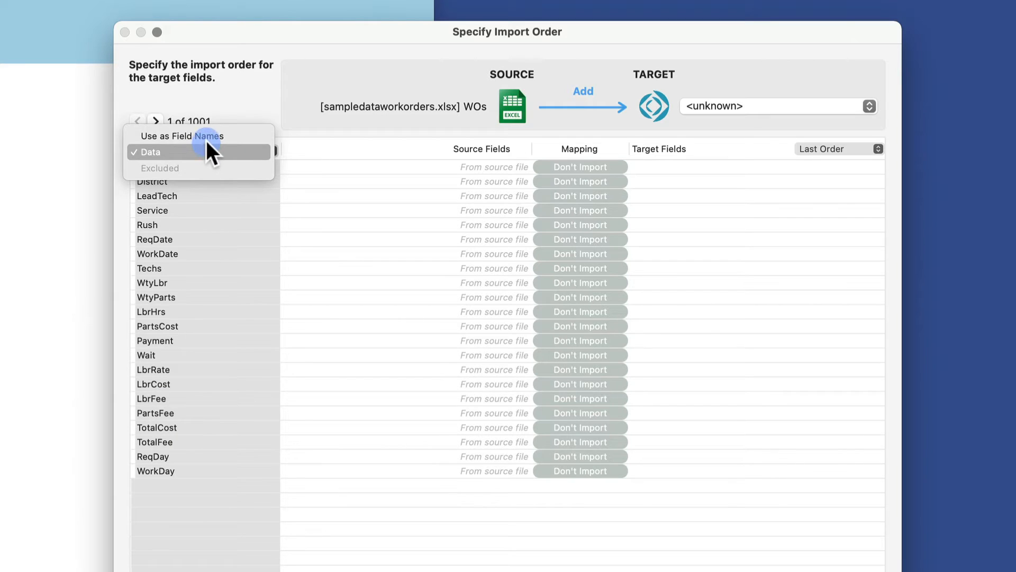
{"action": "left_click", "coordinate": [206, 136]}
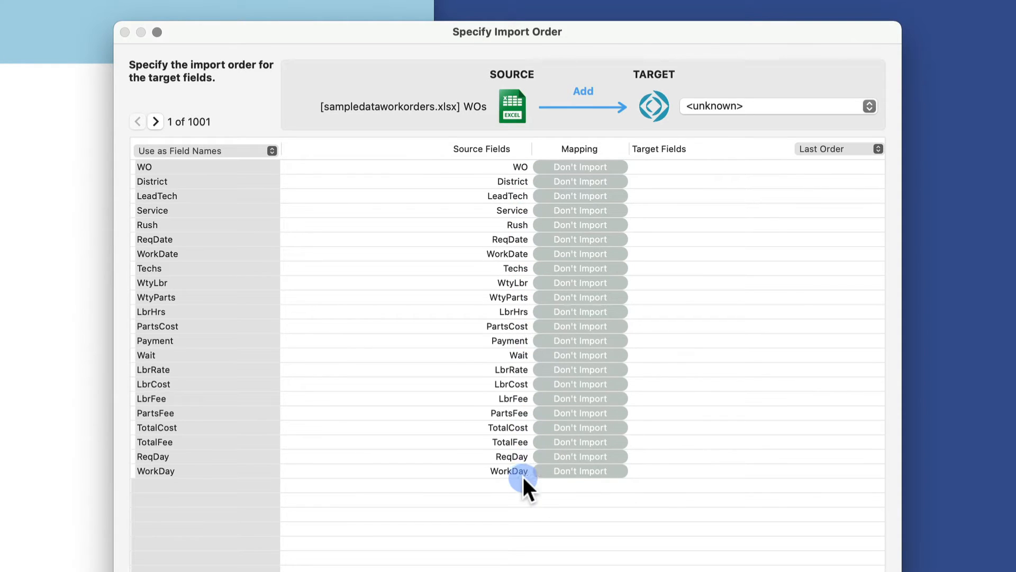
{"action": "left_click", "coordinate": [733, 103]}
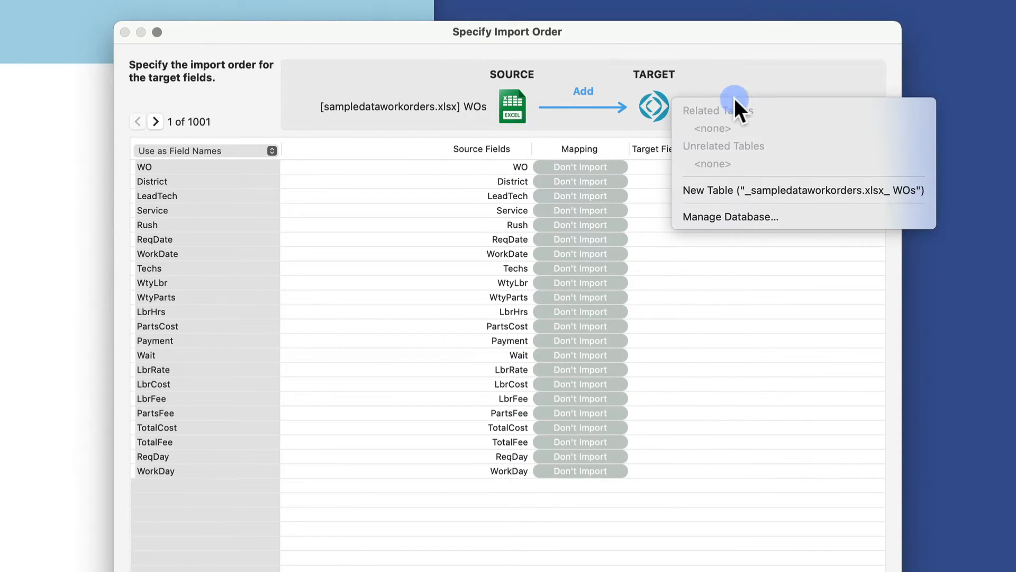
{"action": "left_click", "coordinate": [723, 189]}
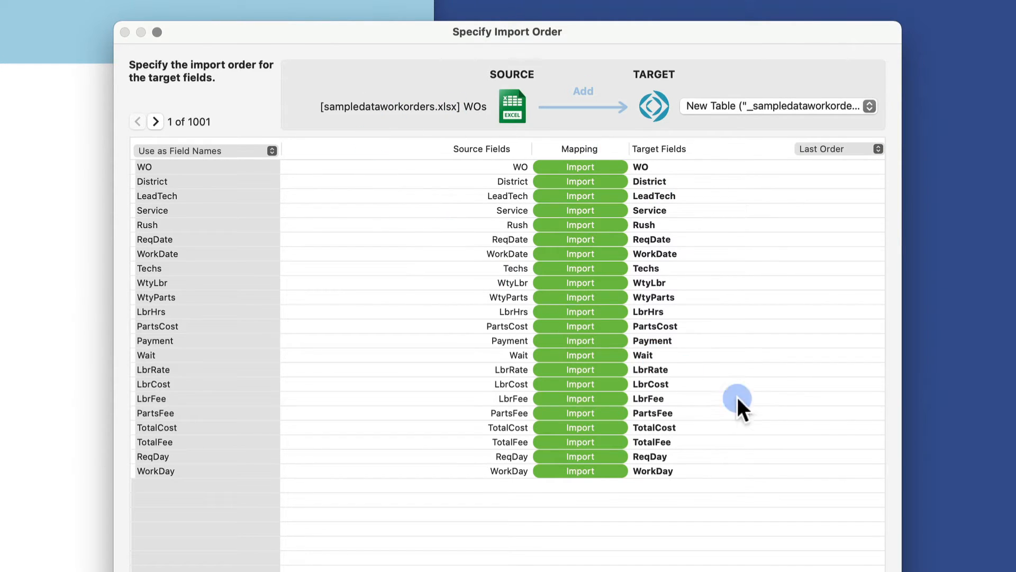
- Recheck the field-name row and the new-table target, keep both, and import the work order records
{"action": "left_click", "coordinate": [171, 152]}
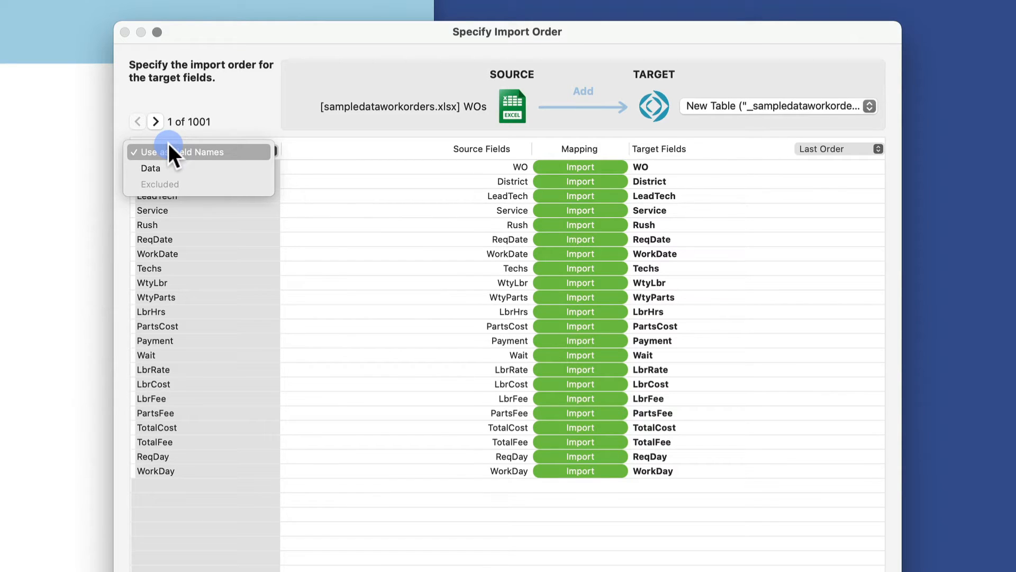
{"action": "left_click", "coordinate": [253, 152]}
{"action": "left_click", "coordinate": [749, 105]}
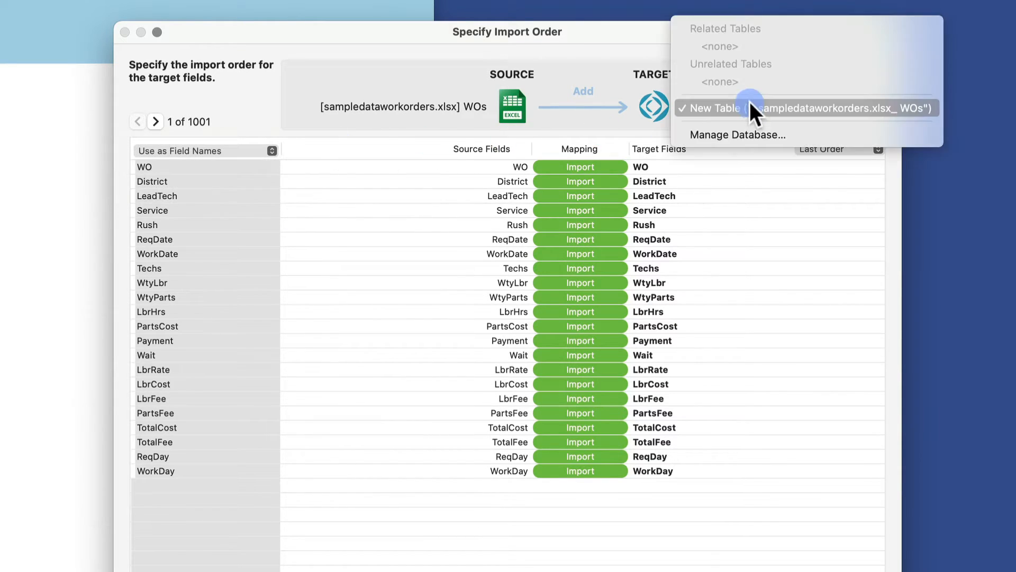
{"action": "left_click", "coordinate": [750, 102]}
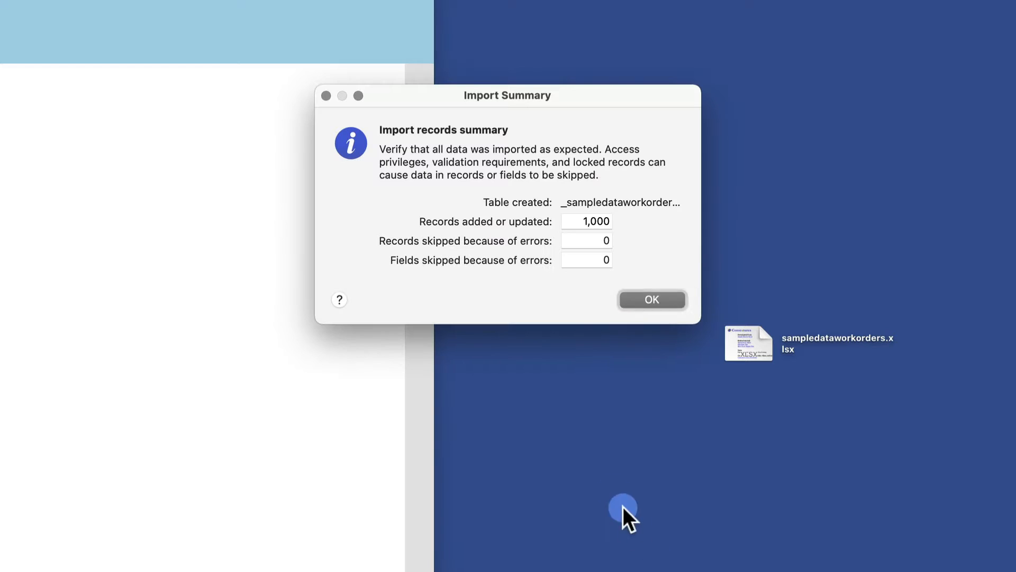
{"action": "left_click", "coordinate": [657, 300]}
{"action": "left_click_drag", "start_coordinate": [569, 515], "coordinate": [630, 571]}
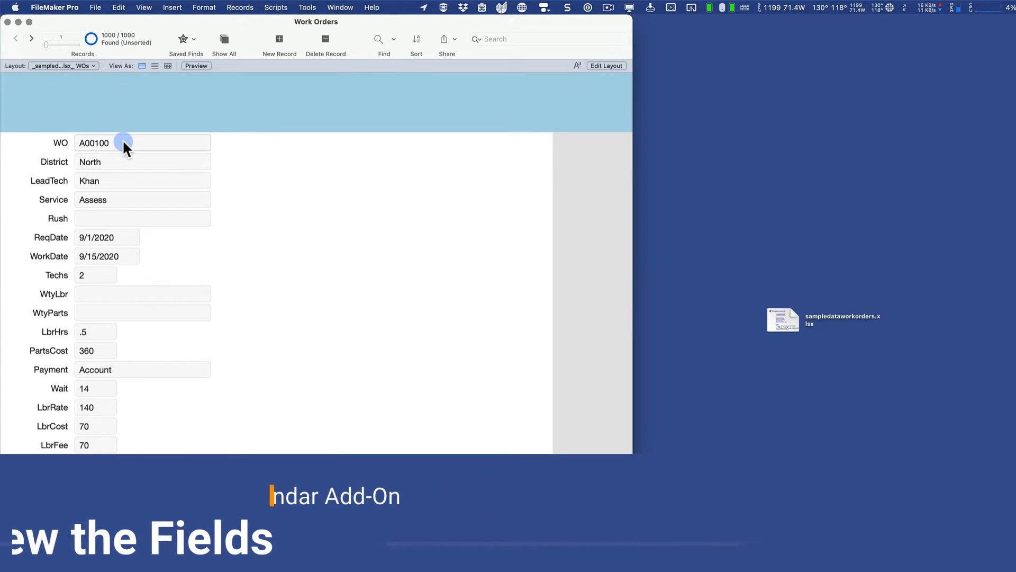
- Check the District and LeadTech fields of the first work order and view the index of values used in the Service field
{"action": "left_click", "coordinate": [123, 162]}
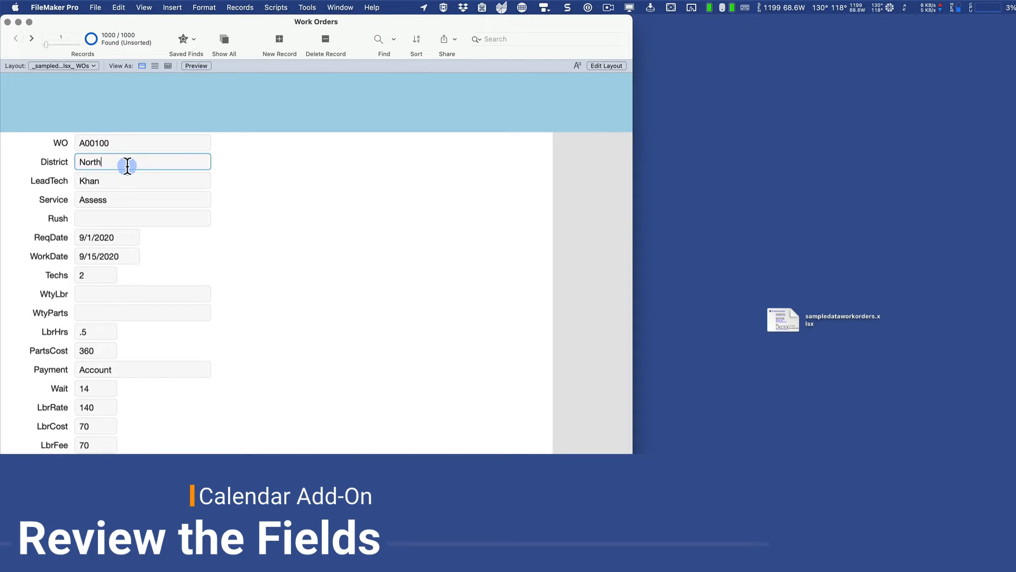
{"action": "left_click", "coordinate": [88, 181]}
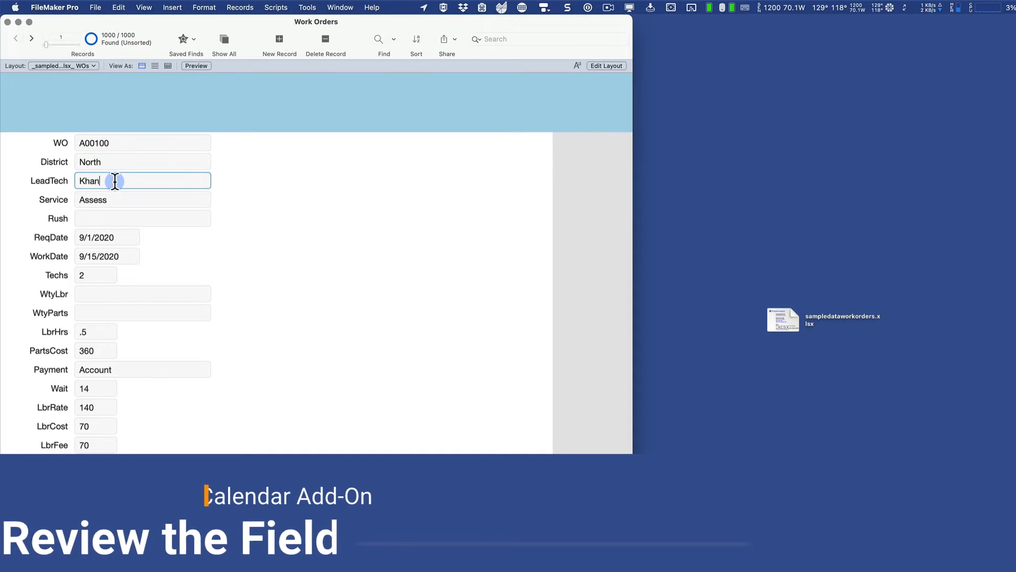
{"action": "left_click", "coordinate": [117, 199]}
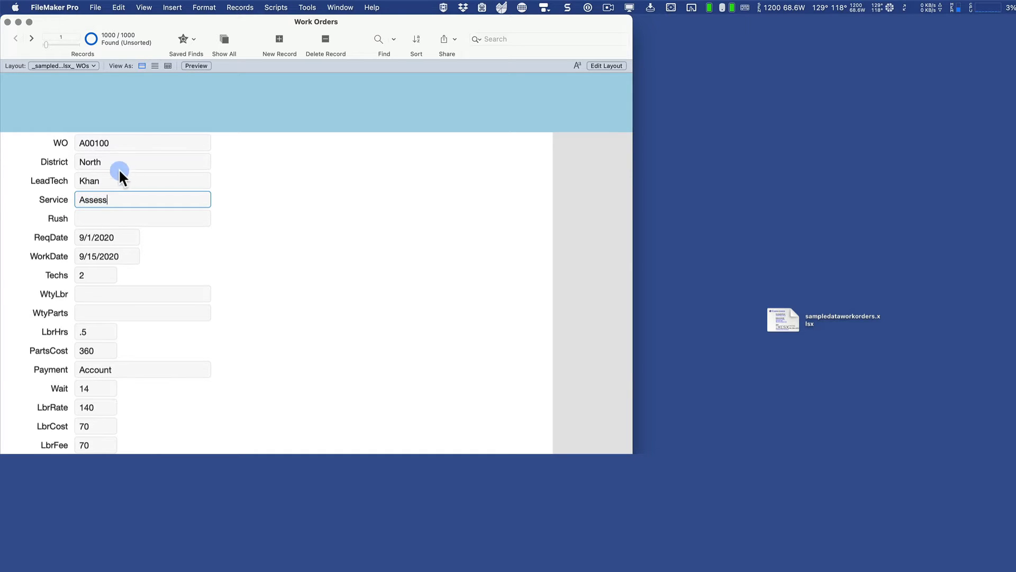
{"action": "left_click", "coordinate": [172, 8]}
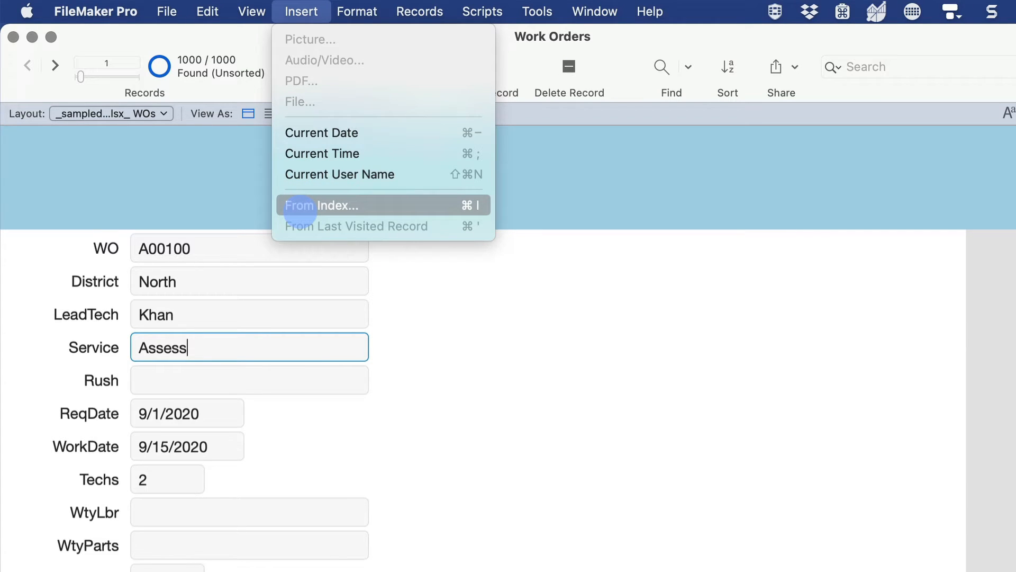
{"action": "left_click", "coordinate": [300, 210]}
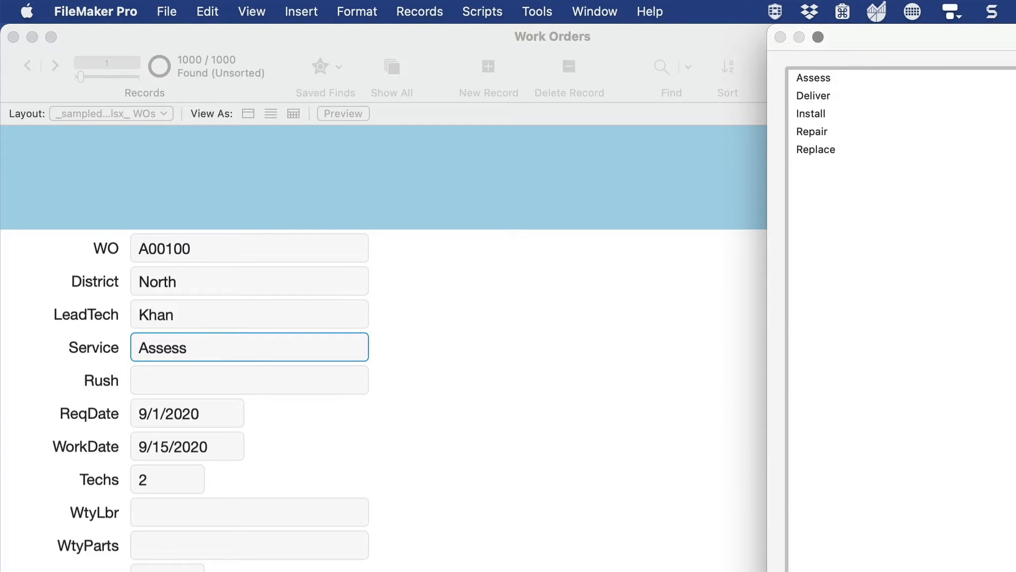
{"action": "left_click_drag", "start_coordinate": [843, 65], "coordinate": [470, 391]}
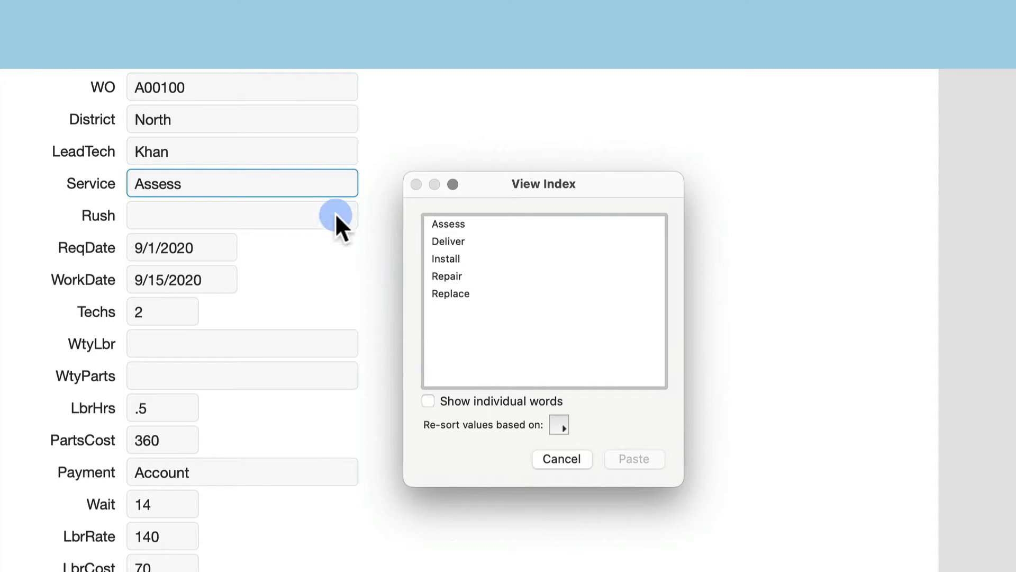
{"action": "left_click", "coordinate": [545, 458]}
- View the index of values used in the Rush field, look over the remaining fields, and leave the record
{"action": "left_click", "coordinate": [188, 213]}
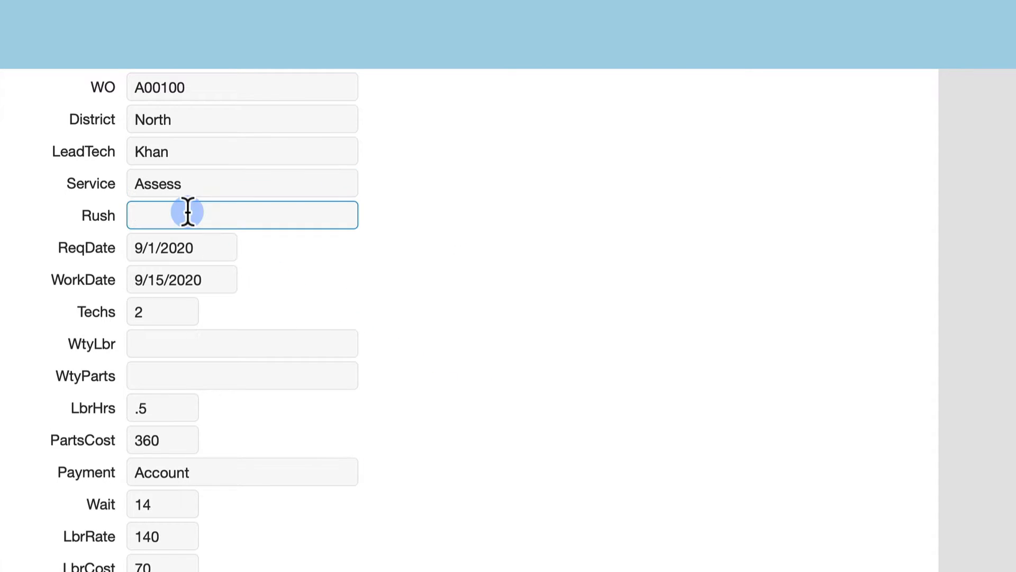
{"action": "key", "text": "super+i"}
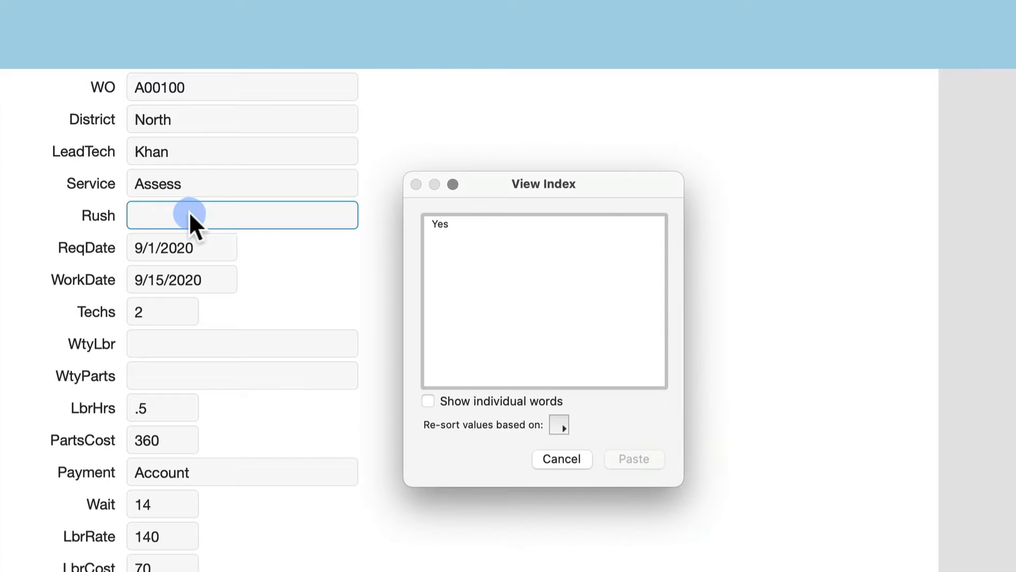
{"action": "key", "text": "Escape"}
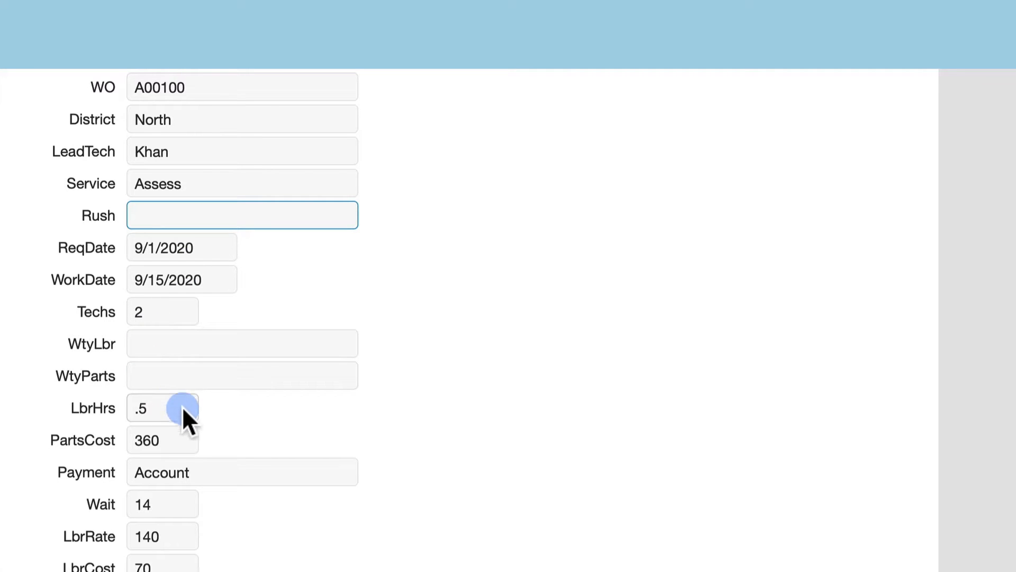
{"action": "scroll", "coordinate": [175, 530], "scroll_direction": "down", "scroll_amount": 4}
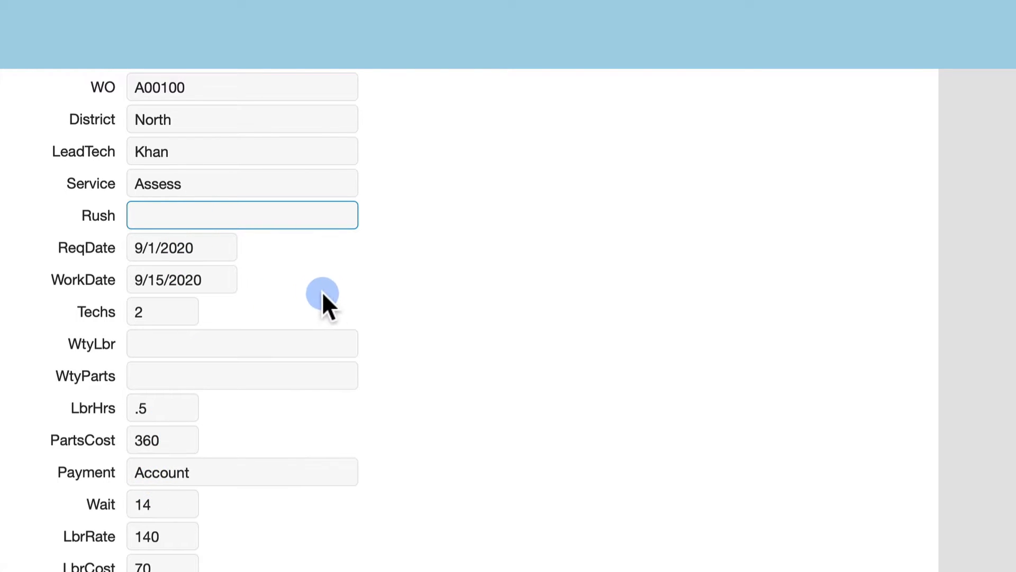
{"action": "left_click", "coordinate": [429, 266]}
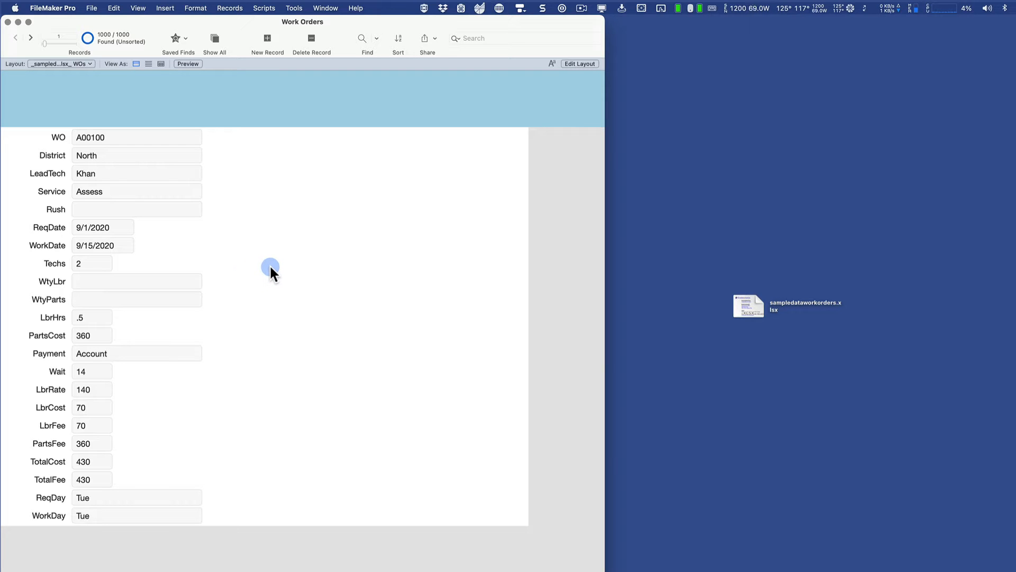
- Switch the layout to Layout mode and open the field definitions of the imported WOs table
{"action": "key", "text": "super+l"}
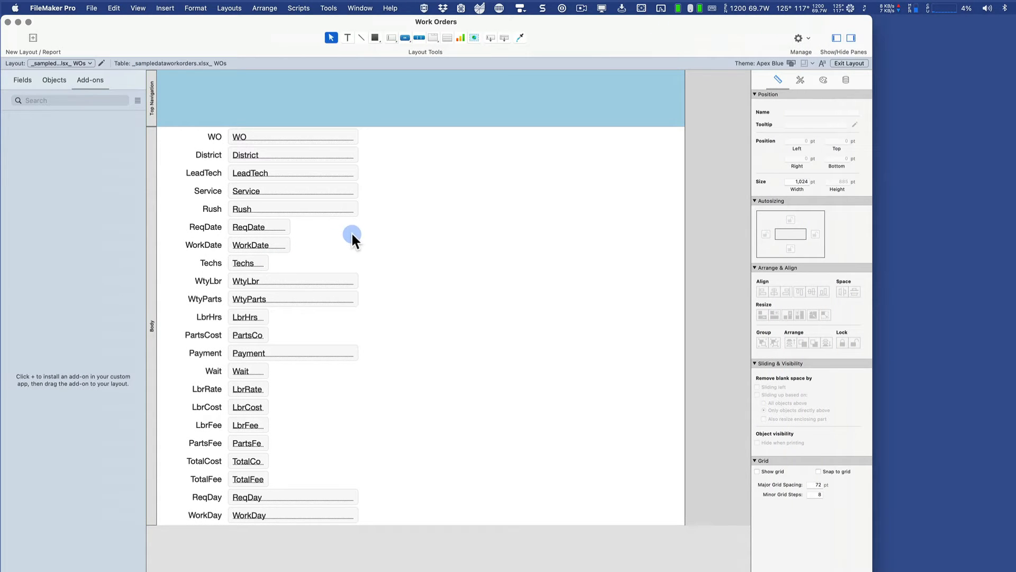
{"action": "left_click_drag", "start_coordinate": [342, 205], "coordinate": [201, 205]}
{"action": "left_click", "coordinate": [430, 238]}
{"action": "key", "text": "super+shift+d"}
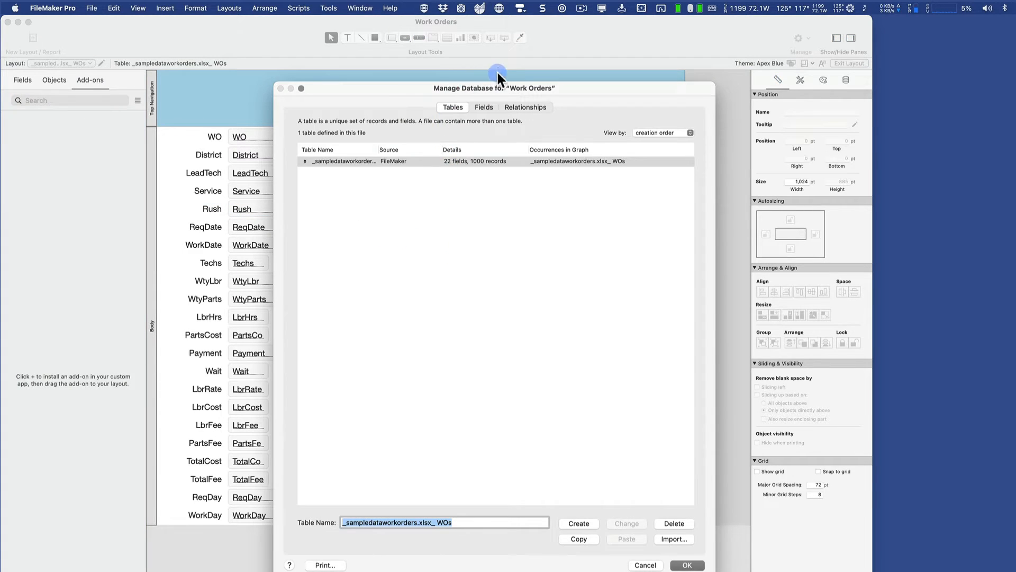
{"action": "left_click_drag", "start_coordinate": [497, 77], "coordinate": [616, 80]}
{"action": "double_click", "coordinate": [519, 159]}
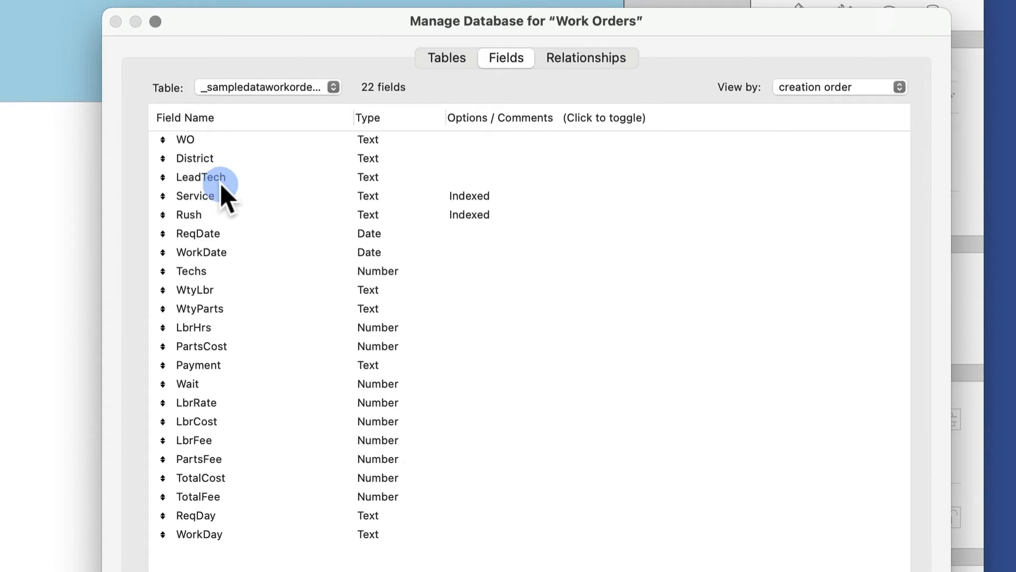
- Delete the Rush, WtyLbr, WtyParts, Payment, Wait, ReqDay and WorkDay fields from the imported table and save the database changes
{"action": "left_click", "coordinate": [229, 212]}
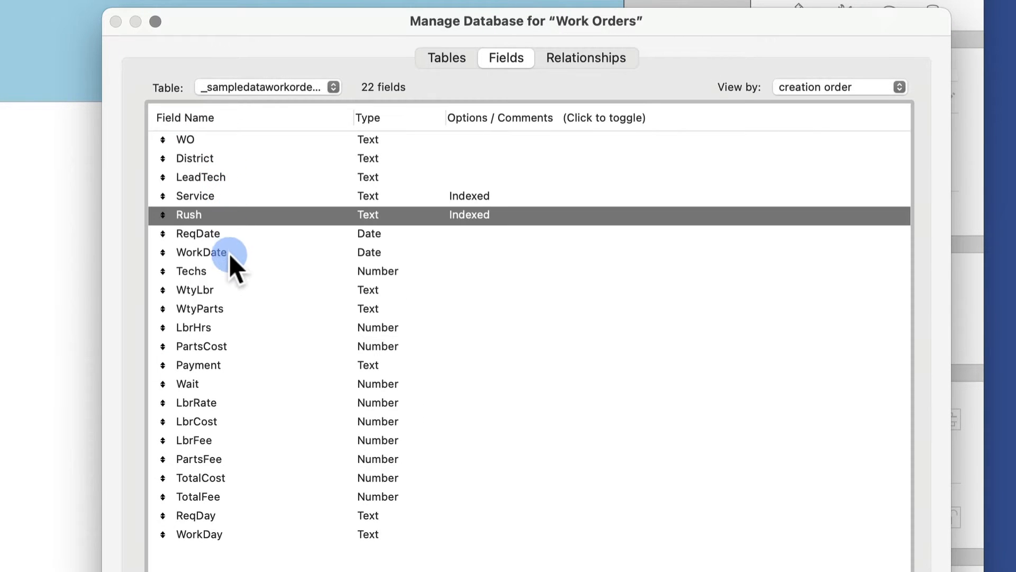
{"action": "left_click", "coordinate": [207, 288], "text": "super"}
{"action": "left_click", "coordinate": [213, 309], "text": "super"}
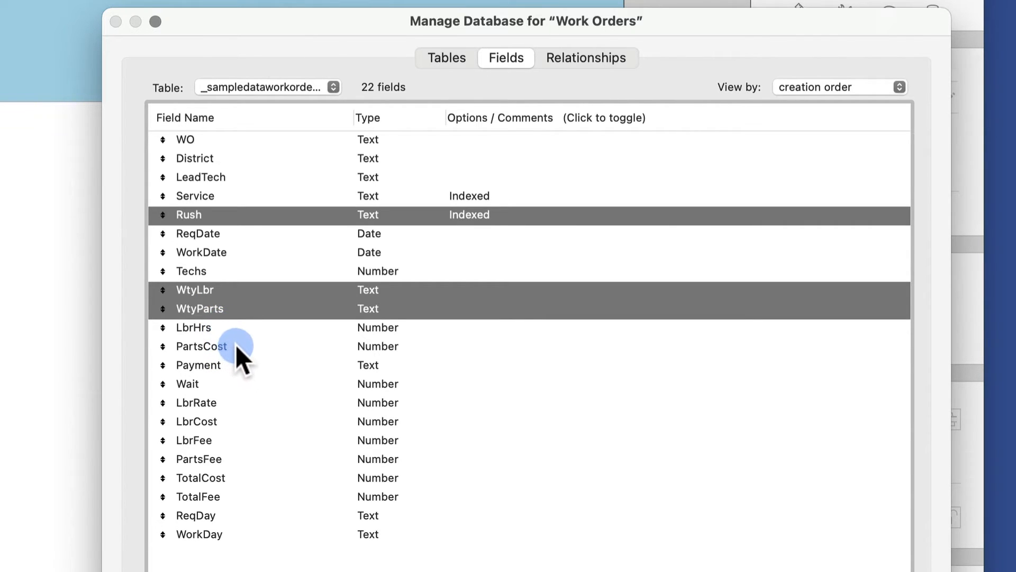
{"action": "left_click", "coordinate": [222, 366], "text": "super"}
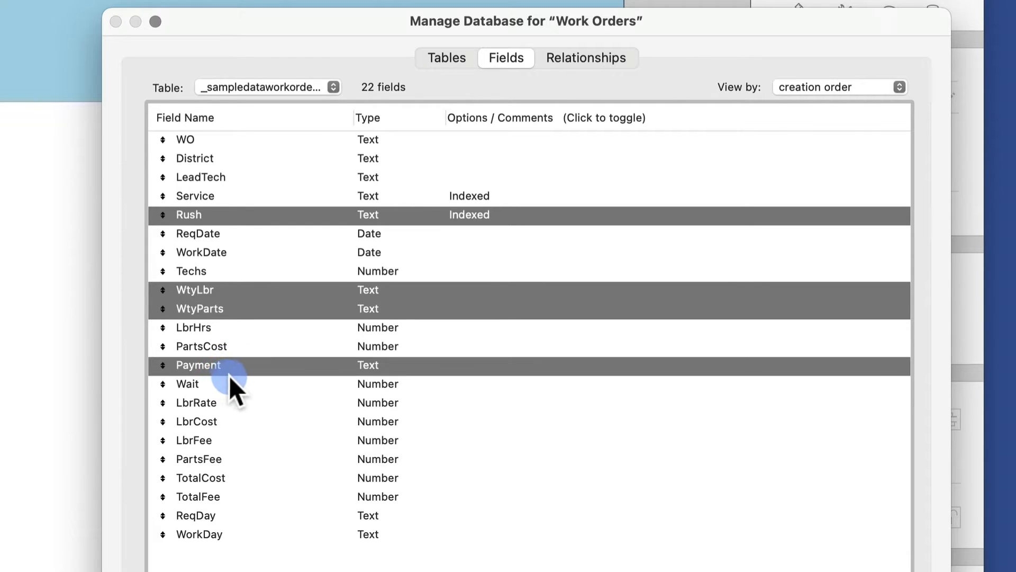
{"action": "left_click", "coordinate": [230, 379], "text": "super"}
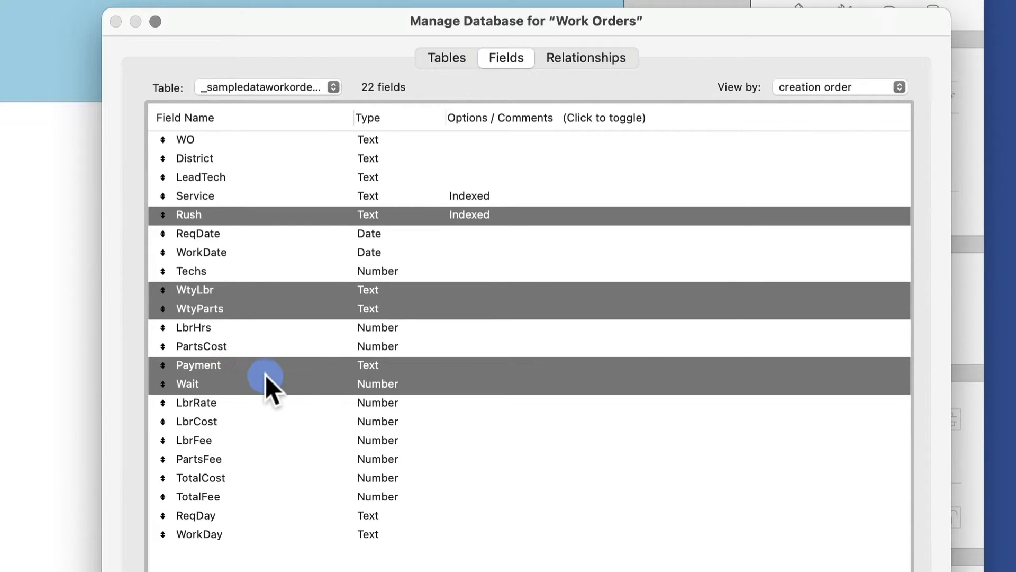
{"action": "left_click", "coordinate": [214, 514], "text": "super"}
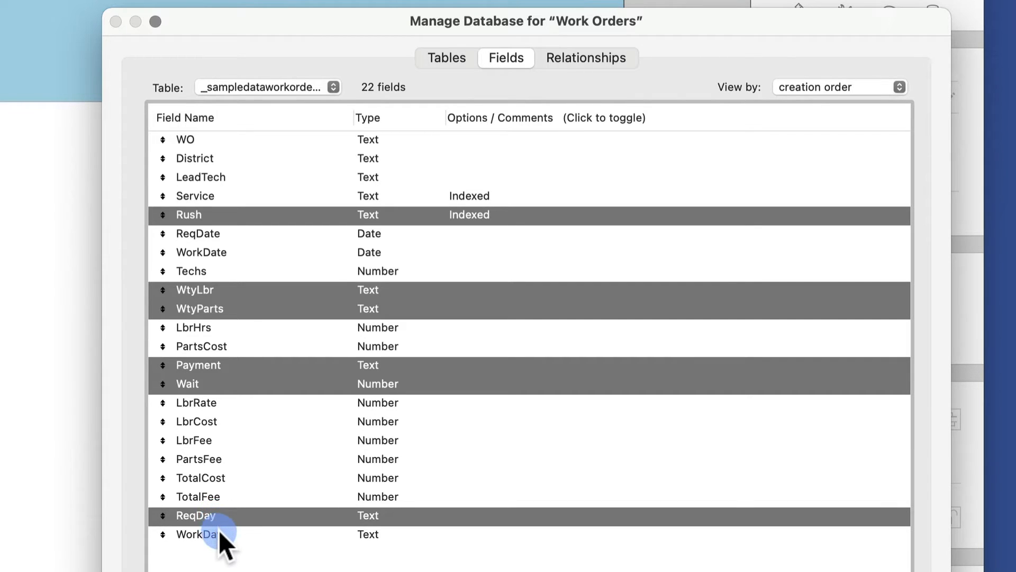
{"action": "left_click", "coordinate": [220, 531], "text": "super"}
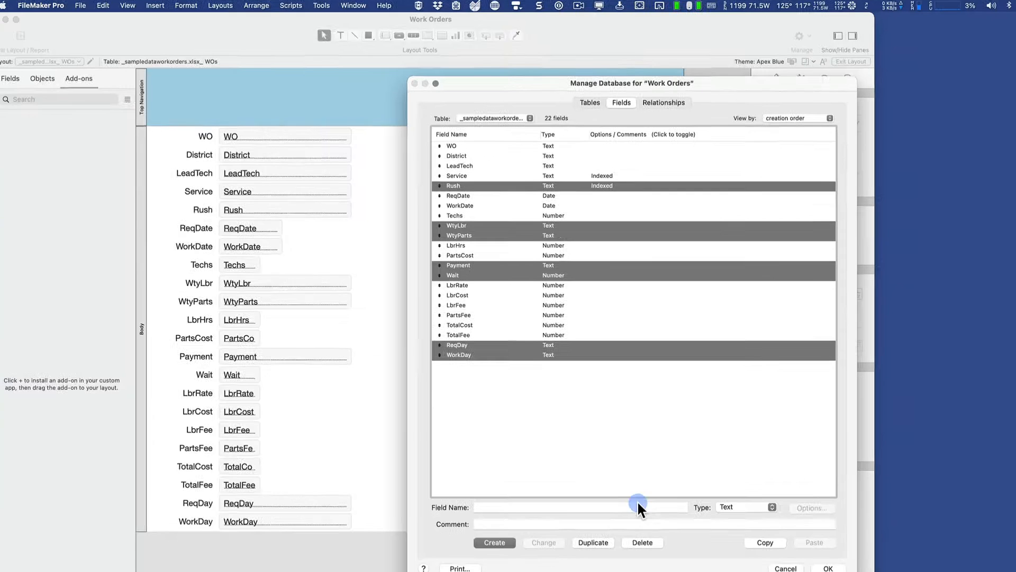
{"action": "left_click", "coordinate": [646, 535]}
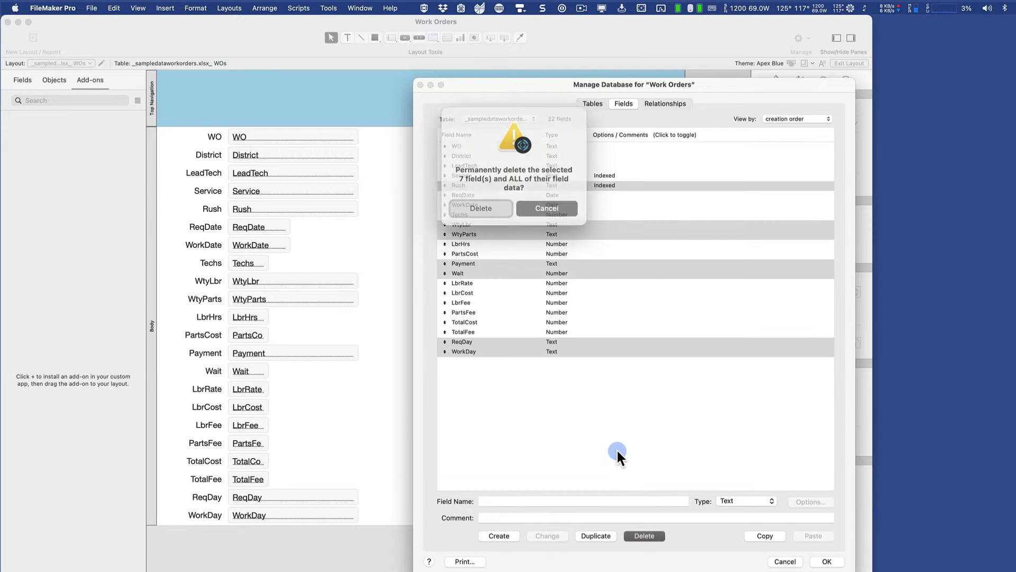
{"action": "left_click", "coordinate": [544, 204]}
{"action": "left_click", "coordinate": [610, 298]}
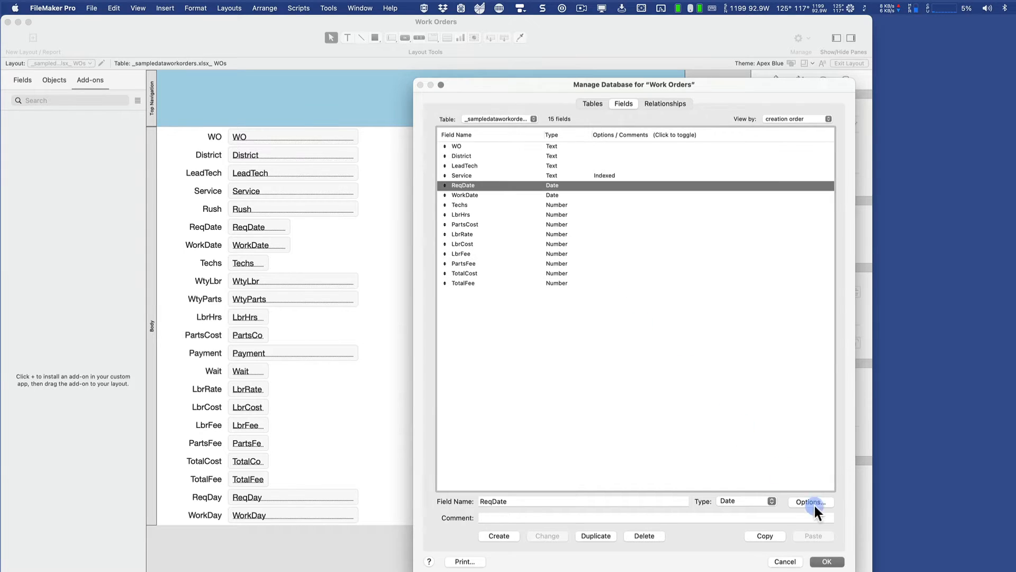
{"action": "left_click", "coordinate": [828, 560]}
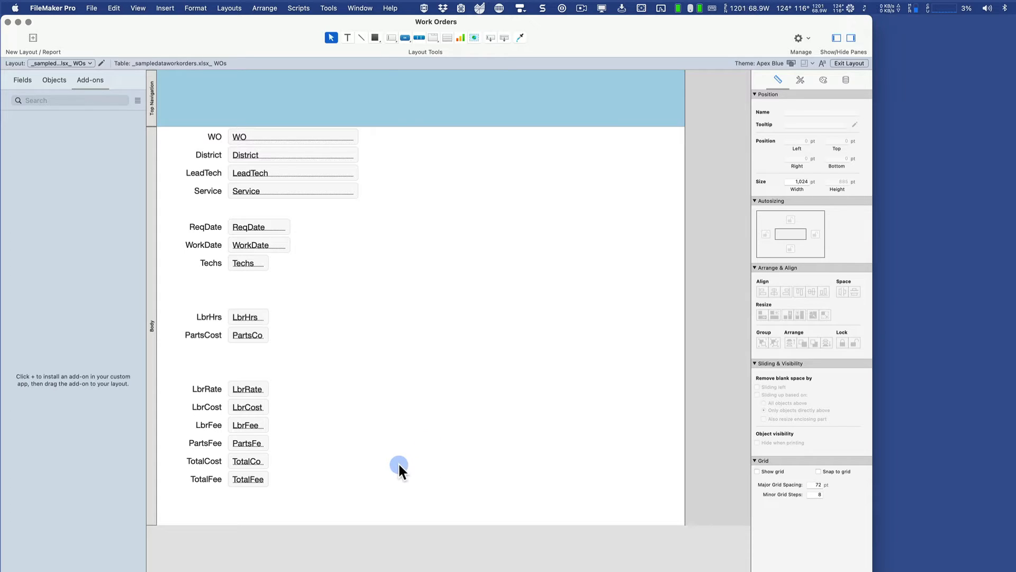
- Move the LbrRate through TotalFee fields up on the layout to close the gap below PartsCost, and return to Browse mode
{"action": "left_click_drag", "start_coordinate": [435, 489], "coordinate": [221, 357]}
{"action": "left_click", "coordinate": [341, 313]}
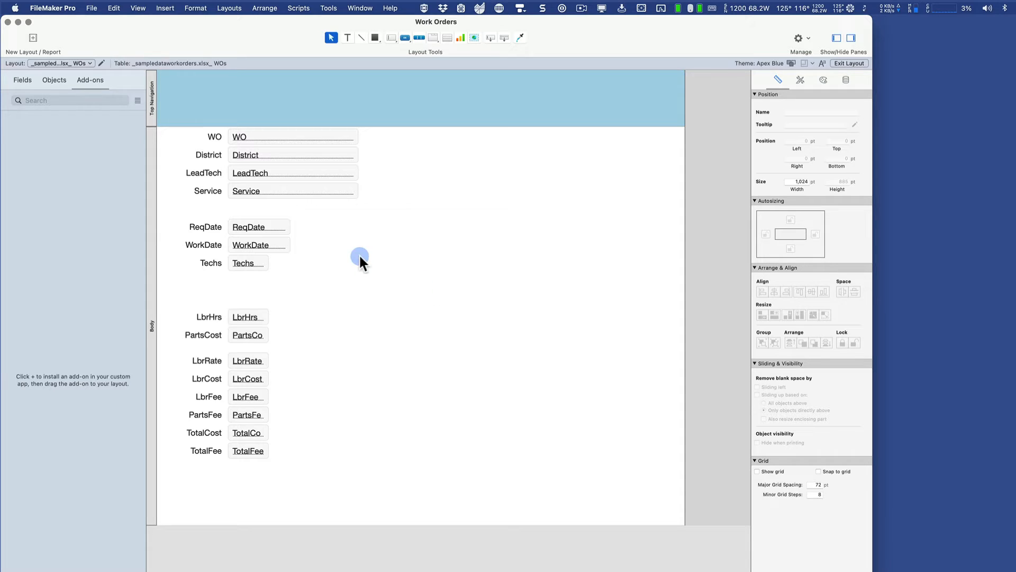
{"action": "key", "text": "super+b"}
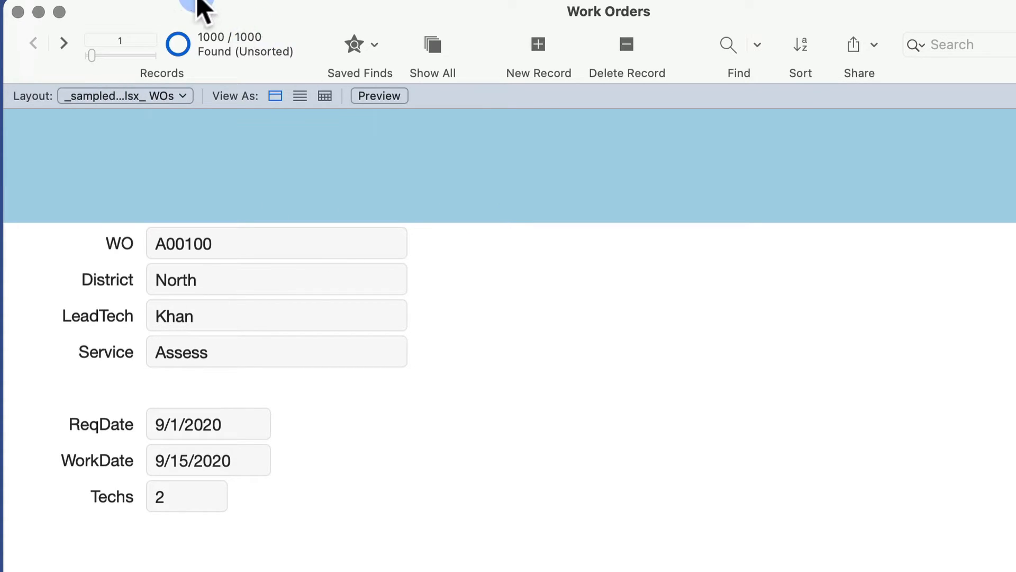
- Rename the imported table as Work Orders in the database definition
{"action": "left_click", "coordinate": [115, 9]}
{"action": "mouse_move", "coordinate": [192, 128]}
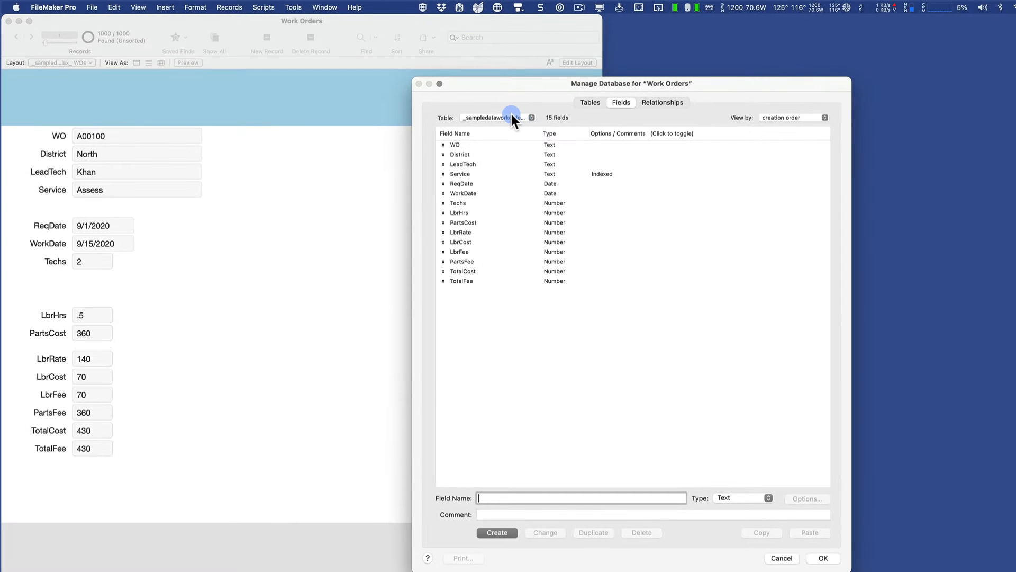
{"action": "left_click", "coordinate": [651, 145]}
{"action": "left_click", "coordinate": [547, 168]}
{"action": "left_click", "coordinate": [590, 110]}
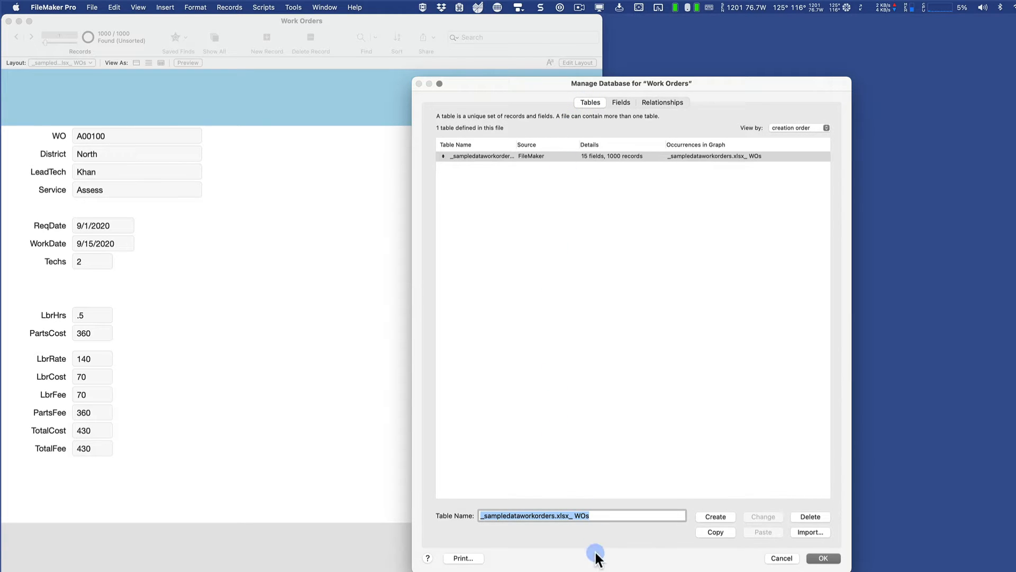
{"action": "left_click", "coordinate": [513, 506]}
{"action": "key", "text": "super+a"}
{"action": "type", "text": "Work"}
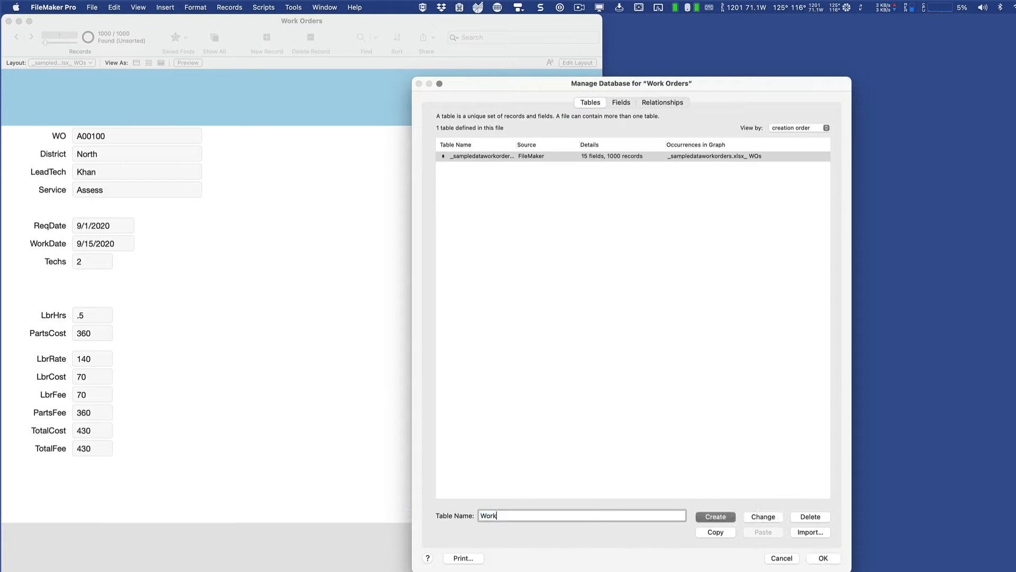
{"action": "type", "text": " Orders"}
{"action": "left_click", "coordinate": [772, 517]}
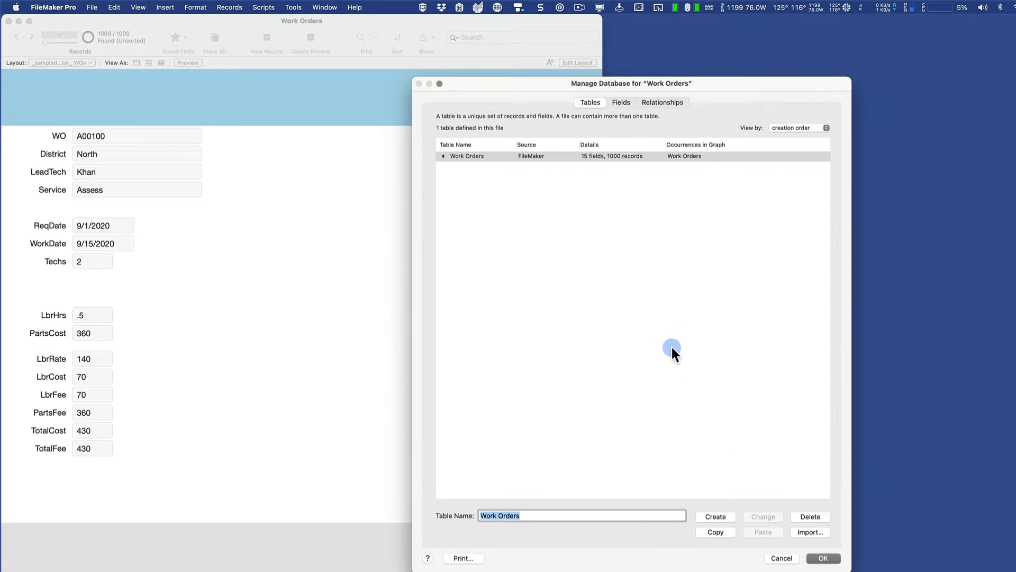
- Check the Work Orders table's occurrence in the relationships graph and its field list, and save the database changes
{"action": "left_click", "coordinate": [656, 102]}
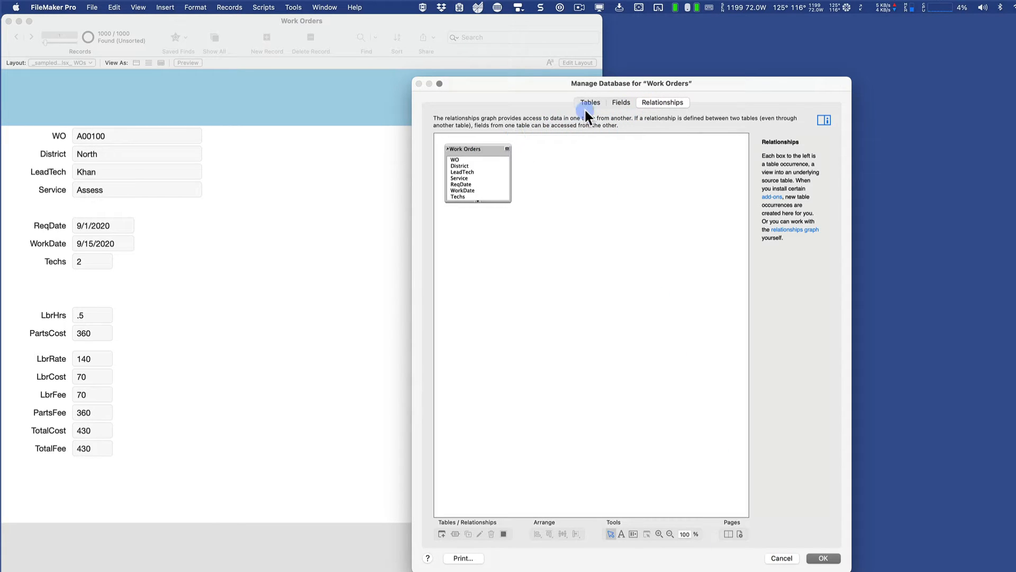
{"action": "left_click", "coordinate": [590, 102]}
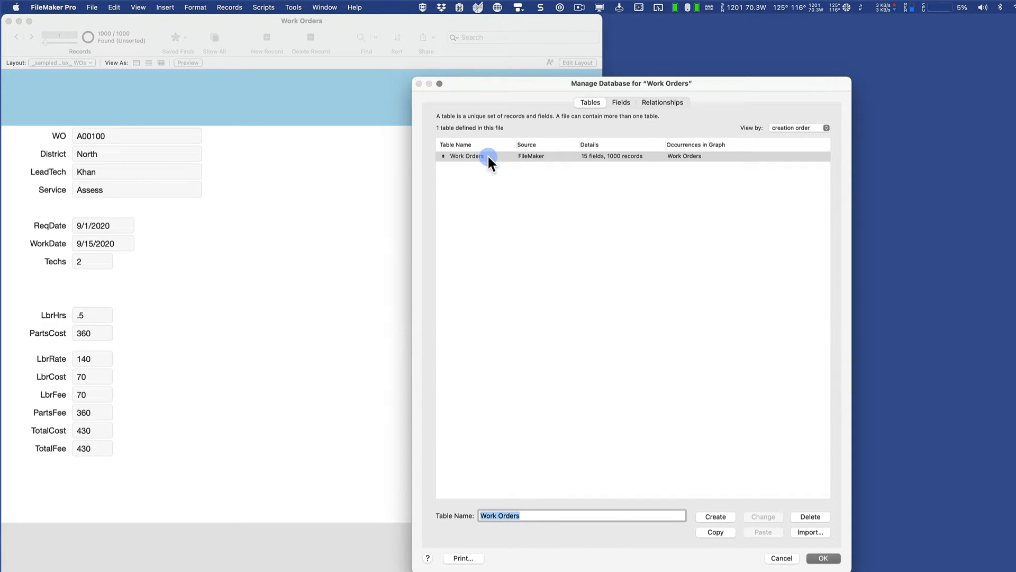
{"action": "double_click", "coordinate": [487, 154]}
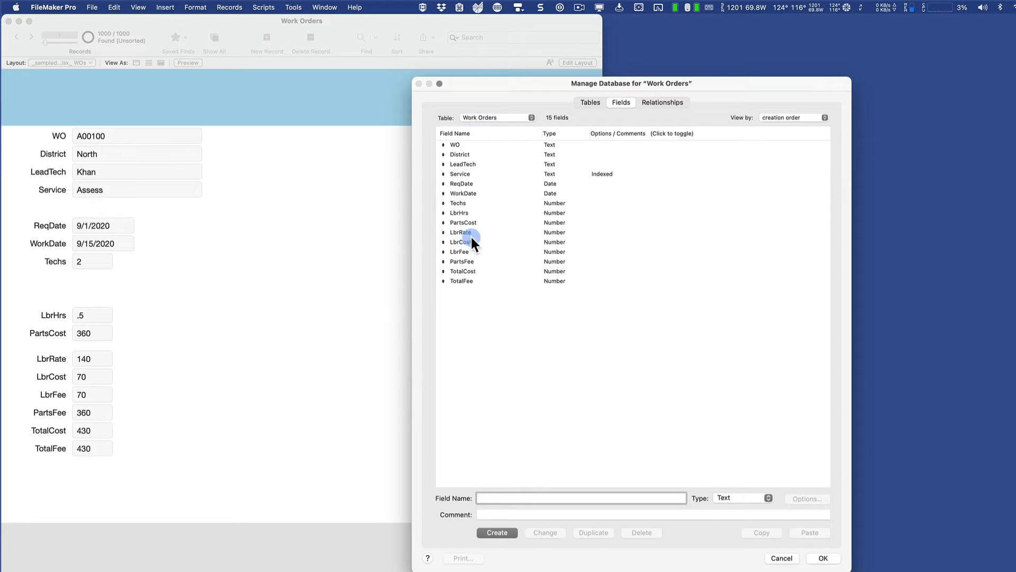
{"action": "left_click", "coordinate": [663, 101]}
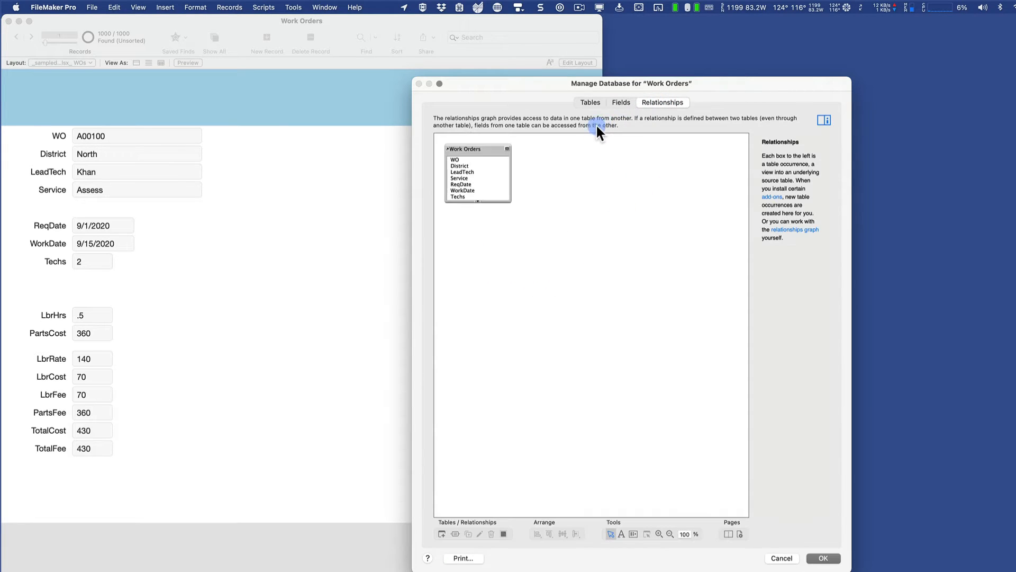
{"action": "left_click", "coordinate": [590, 102]}
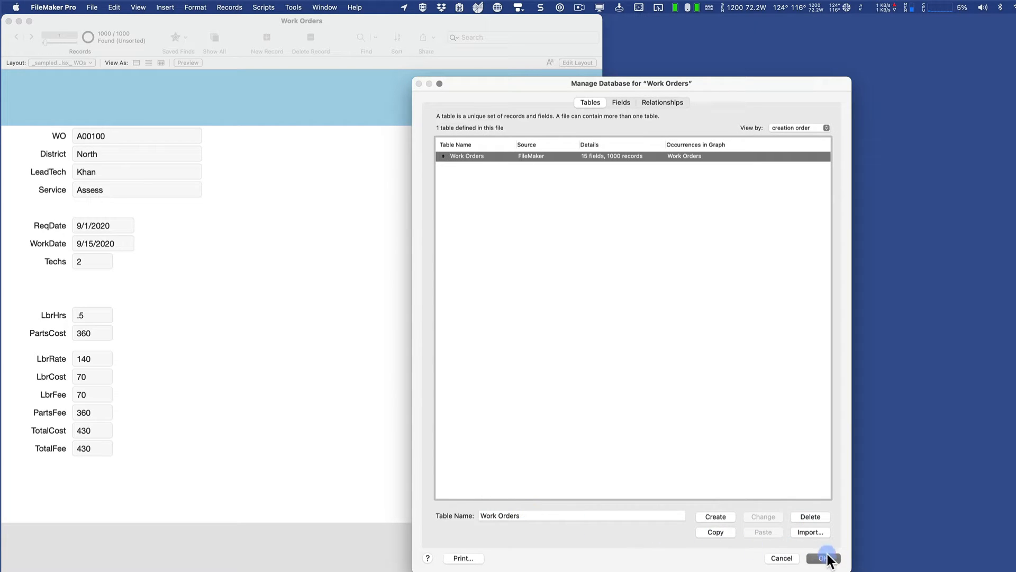
{"action": "left_click", "coordinate": [830, 560]}
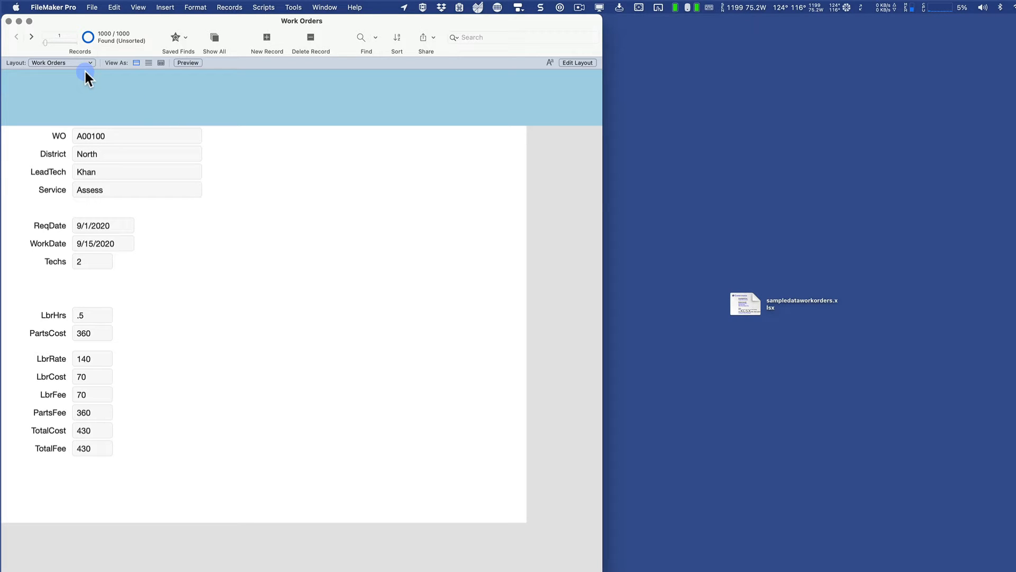
- Switch to Layout mode and install the JavaScript Calendar add-on from Claris in the file
{"action": "key", "text": "super+l"}
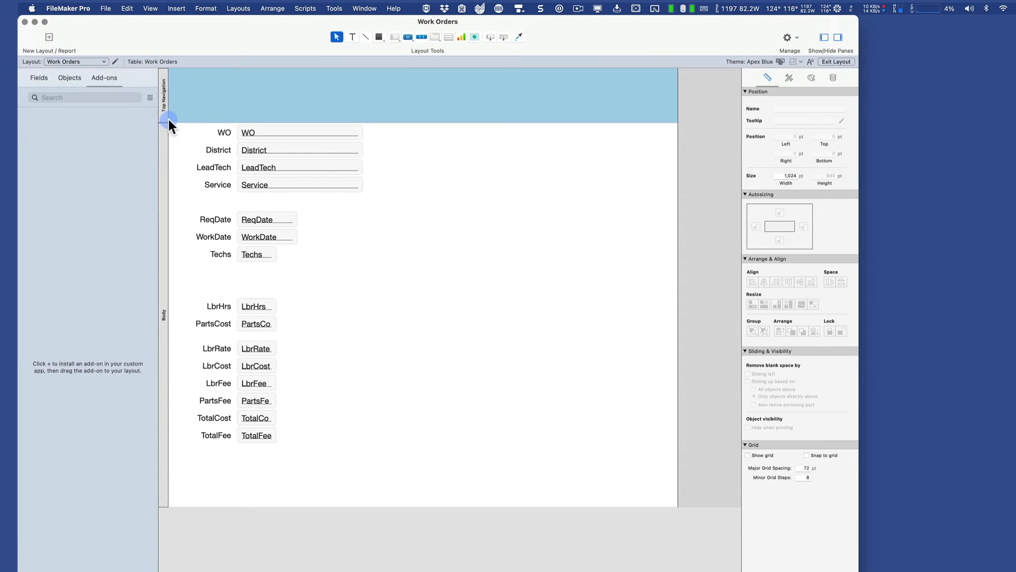
{"action": "key", "text": "super+b"}
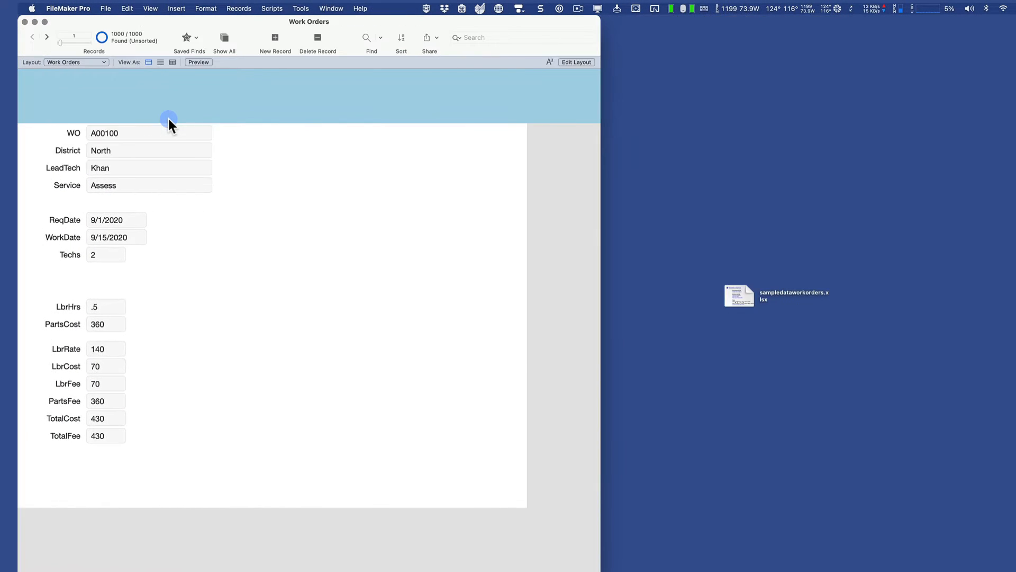
{"action": "key", "text": "super+l"}
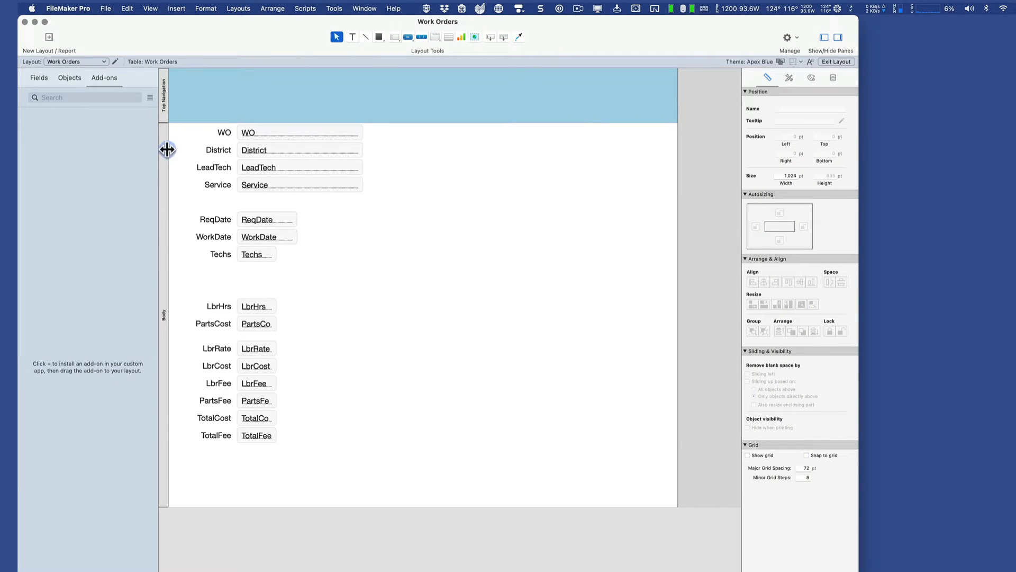
{"action": "left_click", "coordinate": [57, 77]}
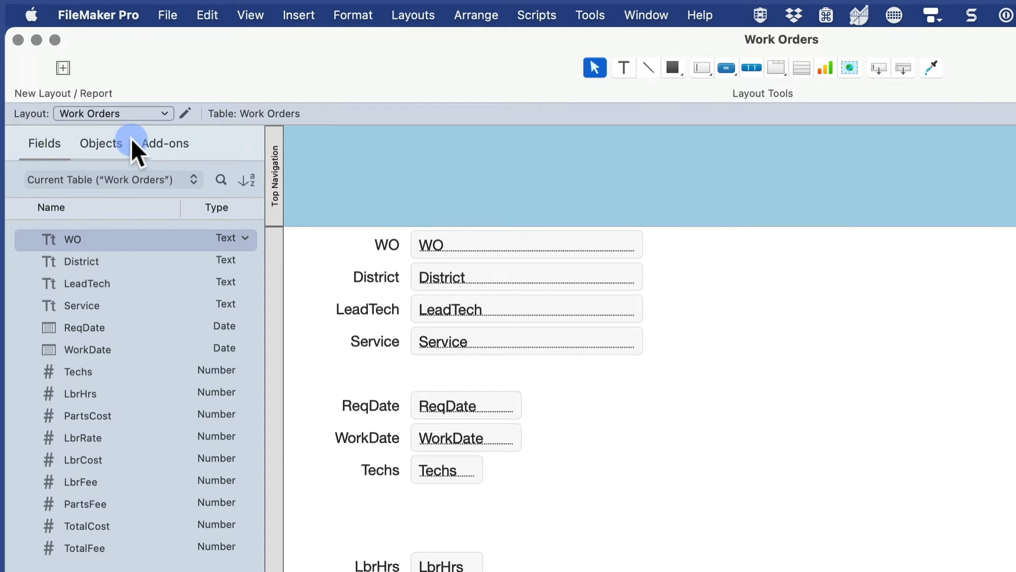
{"action": "left_click", "coordinate": [130, 142]}
{"action": "left_click", "coordinate": [180, 143]}
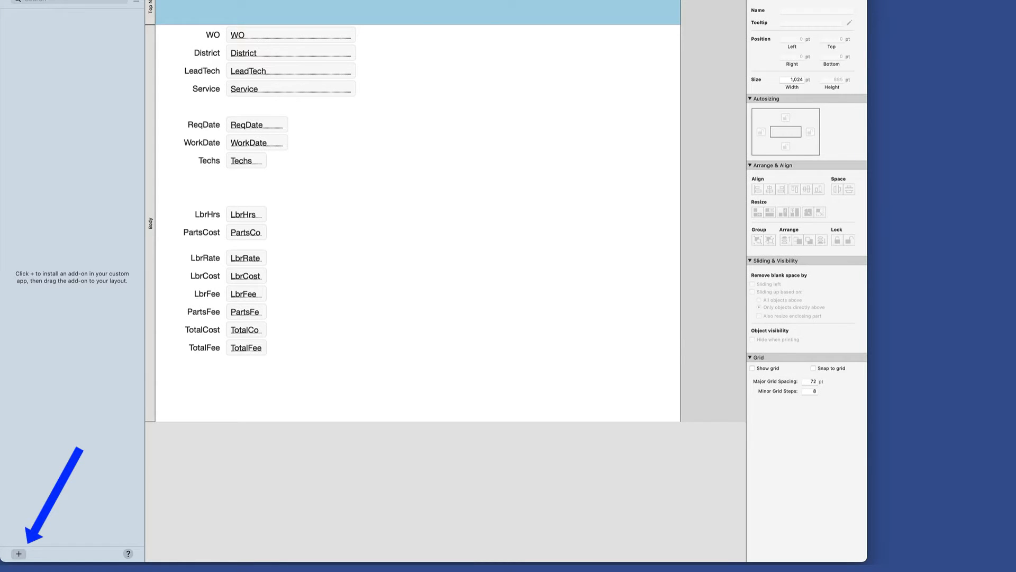
{"action": "left_click", "coordinate": [19, 554]}
{"action": "left_click", "coordinate": [431, 182]}
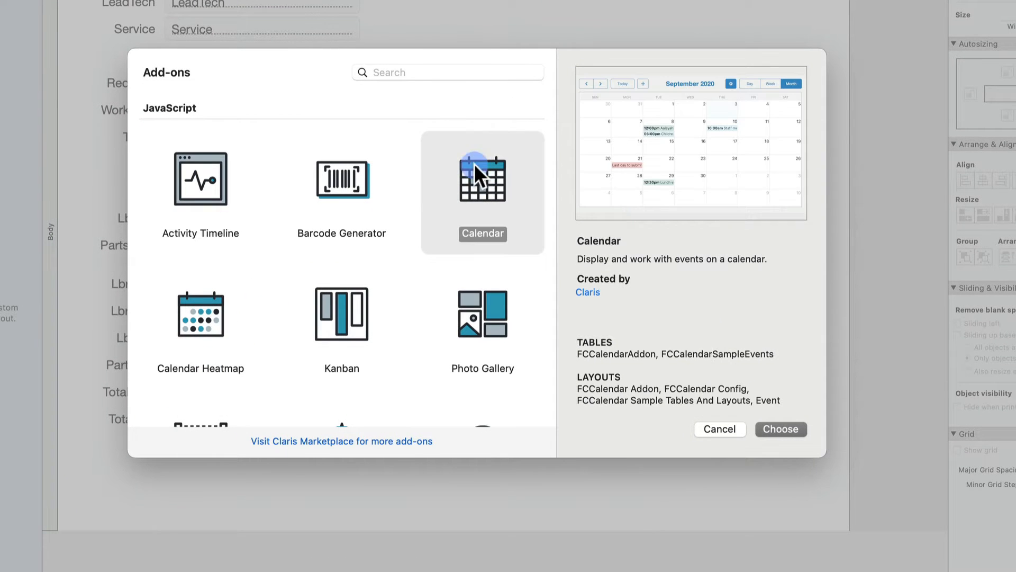
{"action": "left_click", "coordinate": [786, 427]}
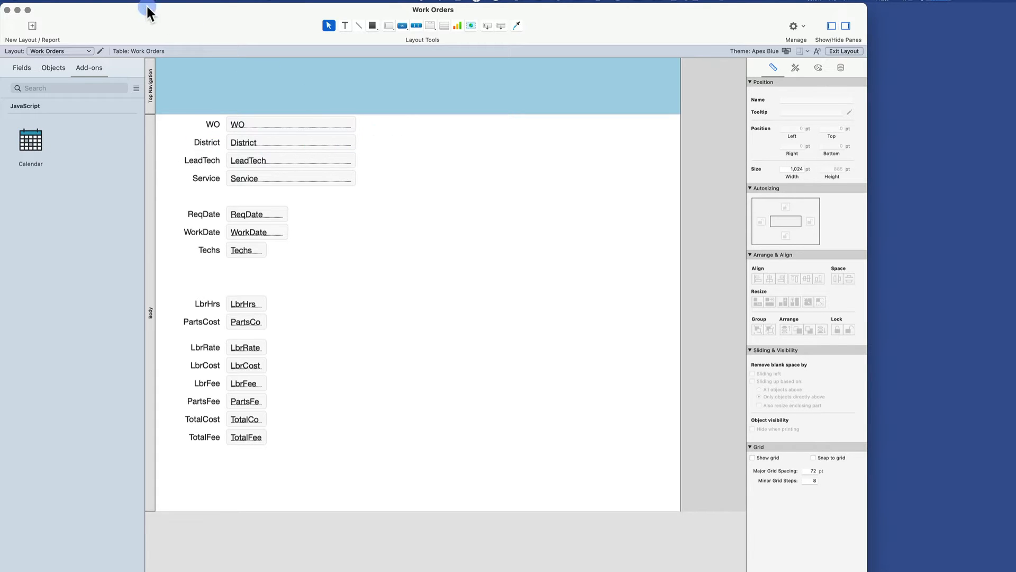
- Examine the tables the Calendar add-on brought into the database definition, including FCCalendarAddon
{"action": "left_click", "coordinate": [87, 3]}
{"action": "mouse_move", "coordinate": [157, 90]}
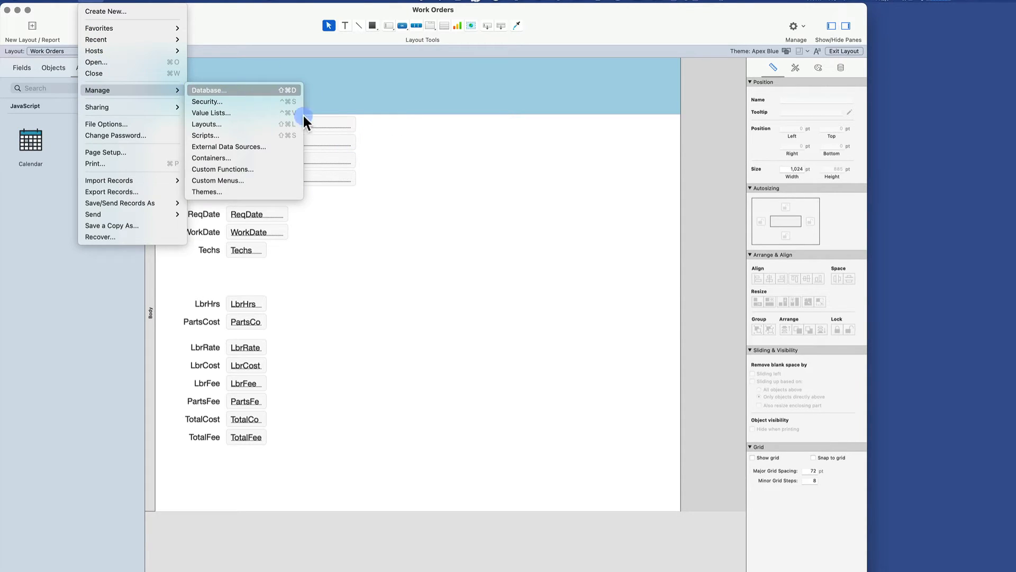
{"action": "left_click", "coordinate": [286, 90]}
{"action": "left_click_drag", "start_coordinate": [485, 155], "coordinate": [551, 175]}
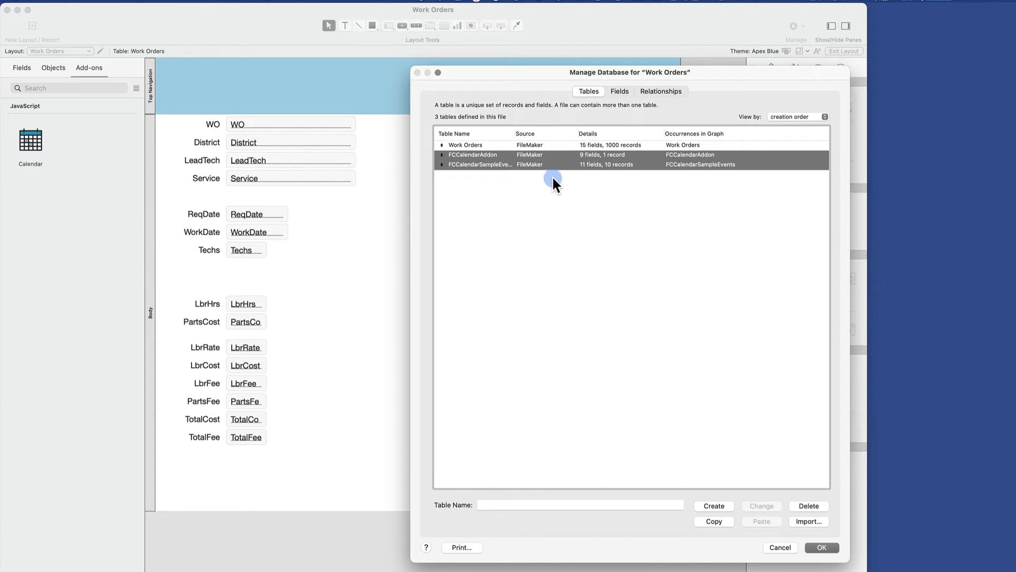
{"action": "left_click", "coordinate": [650, 99]}
{"action": "left_click", "coordinate": [598, 136]}
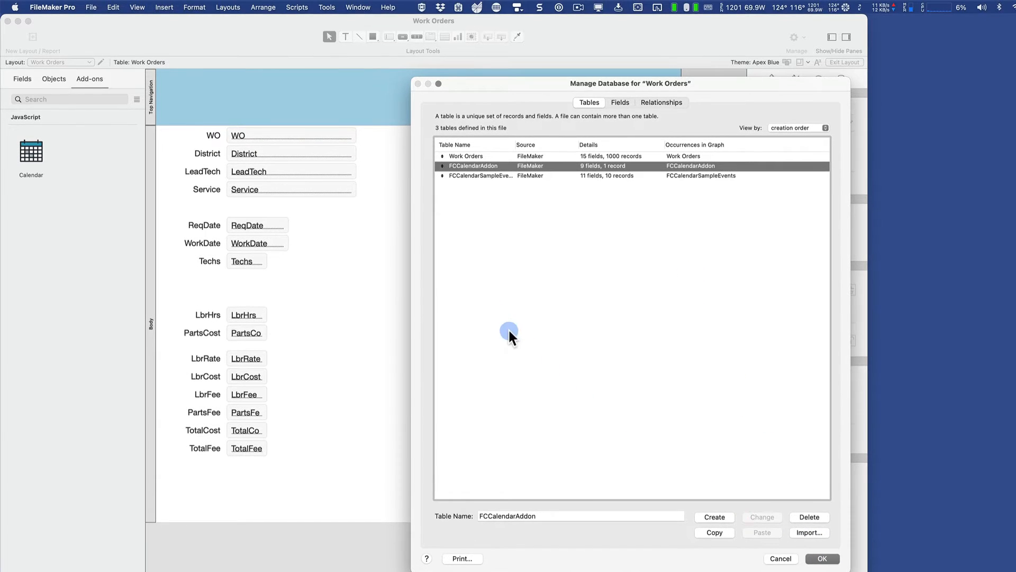
{"action": "left_click", "coordinate": [808, 561]}
- Examine the FCCalendar script folders in the Script Workspace and close the workspace
{"action": "left_click", "coordinate": [302, 7]}
{"action": "left_click", "coordinate": [301, 8]}
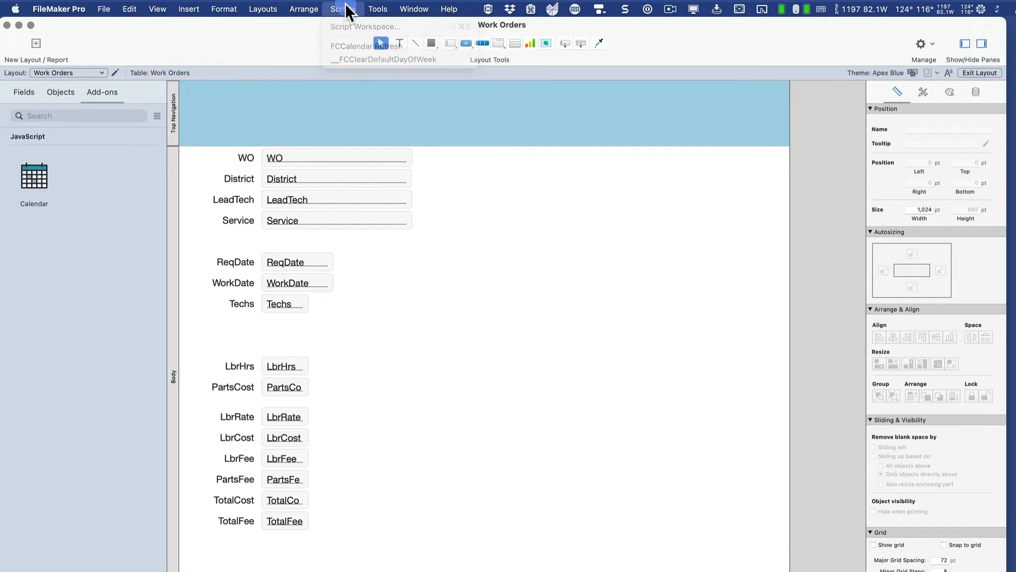
{"action": "key", "text": "shift+super+s"}
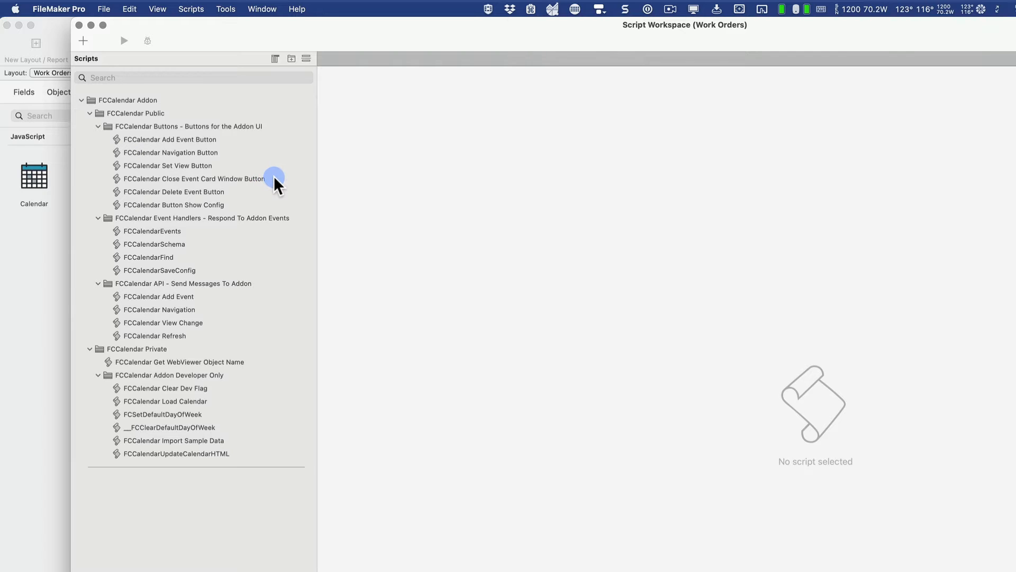
{"action": "key", "text": "super+w"}
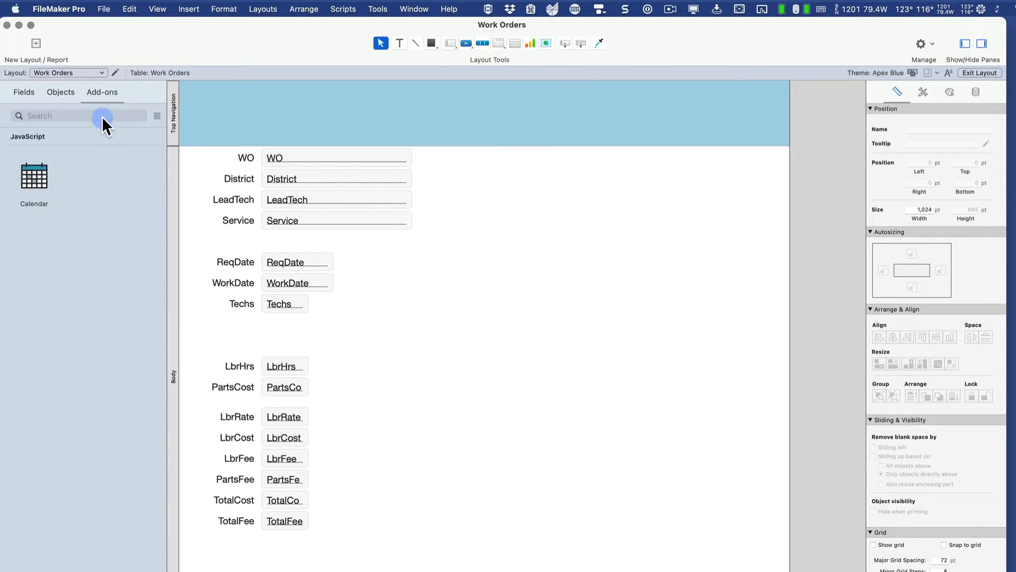
- Compare the two layouts named Work Orders and return to the one that holds the fields
{"action": "left_click", "coordinate": [91, 74]}
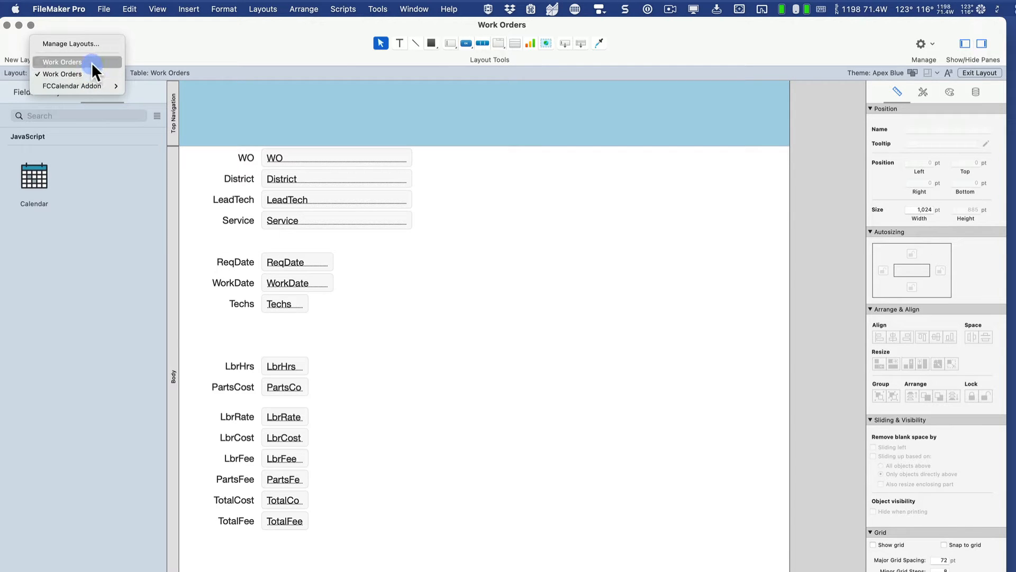
{"action": "left_click", "coordinate": [91, 62]}
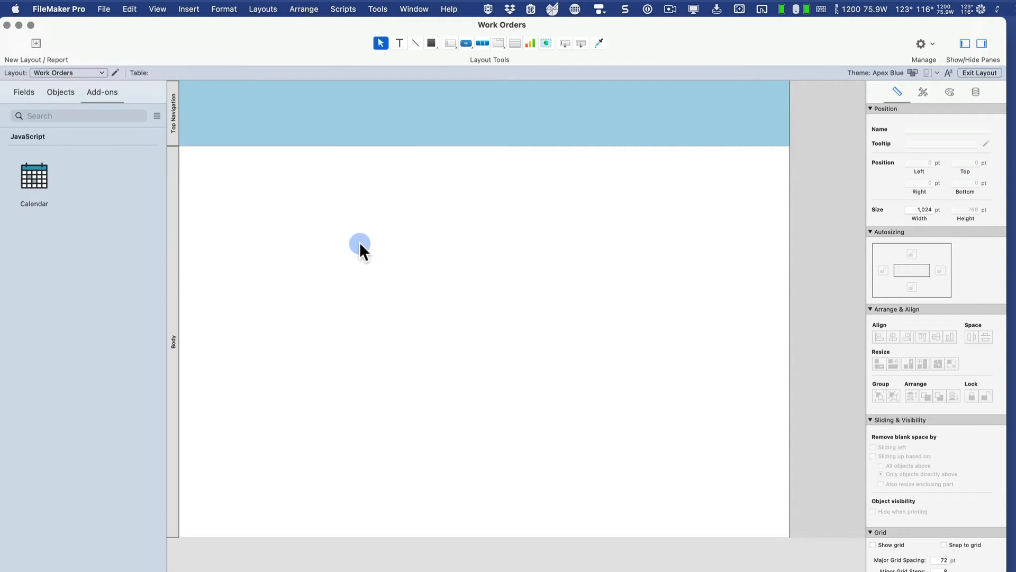
{"action": "left_click", "coordinate": [58, 69]}
{"action": "left_click", "coordinate": [60, 82]}
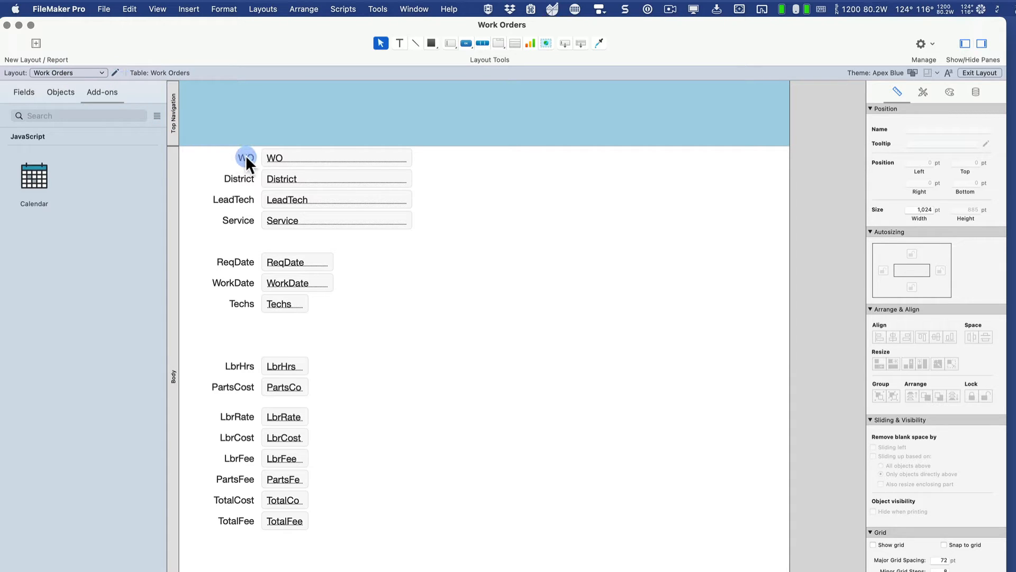
- Rename the Work Orders layout that holds the fields as Work Orders Detail
{"action": "left_click", "coordinate": [269, 8]}
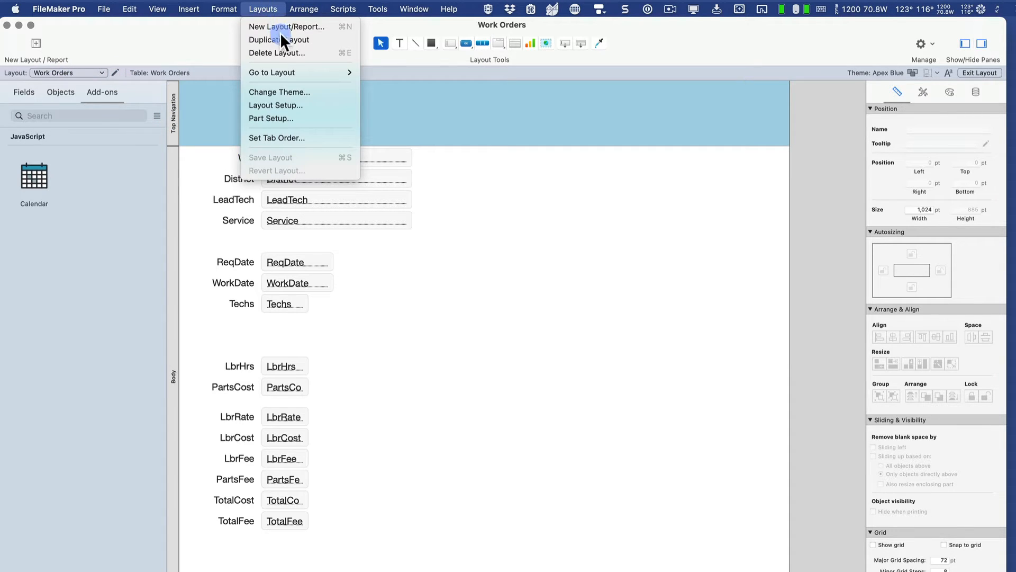
{"action": "left_click", "coordinate": [291, 101]}
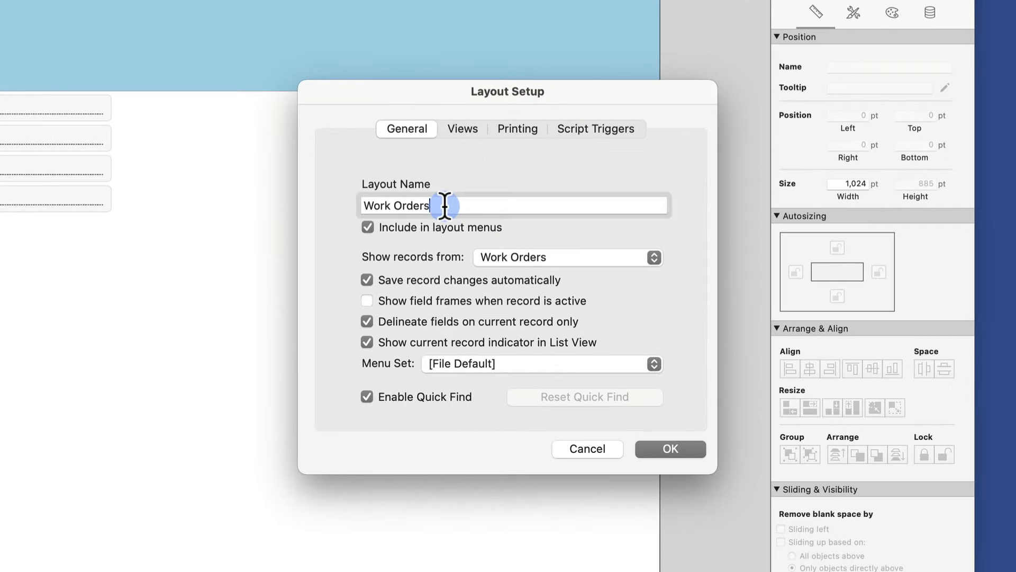
{"action": "left_click", "coordinate": [640, 224]}
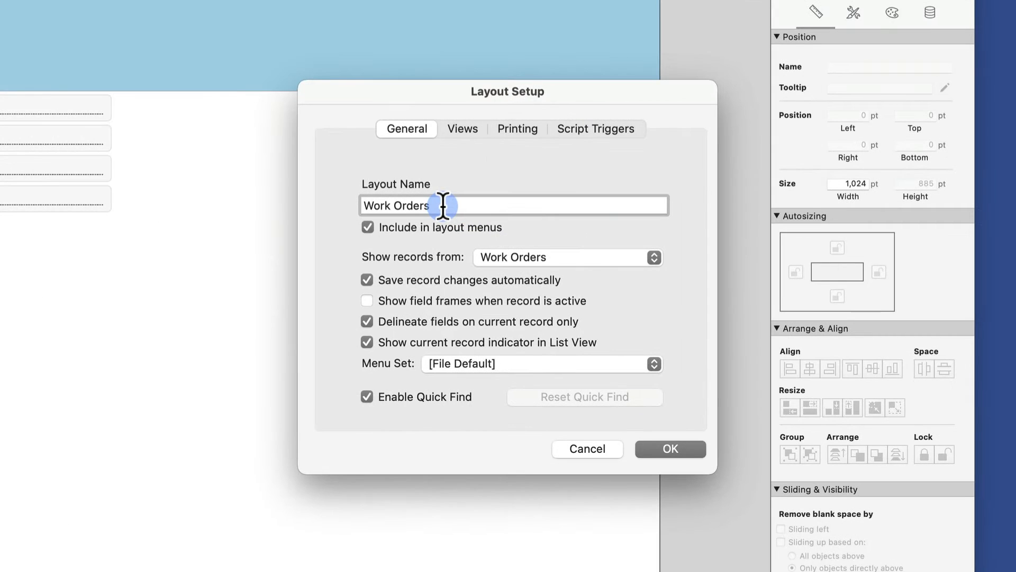
{"action": "type", "text": "Detail View"}
{"action": "key", "text": "BackSpace"}
{"action": "key", "text": "BackSpace"}
{"action": "key", "text": "BackSpace"}
{"action": "key", "text": "BackSpace"}
{"action": "key", "text": "BackSpace"}
{"action": "left_click", "coordinate": [683, 459]}
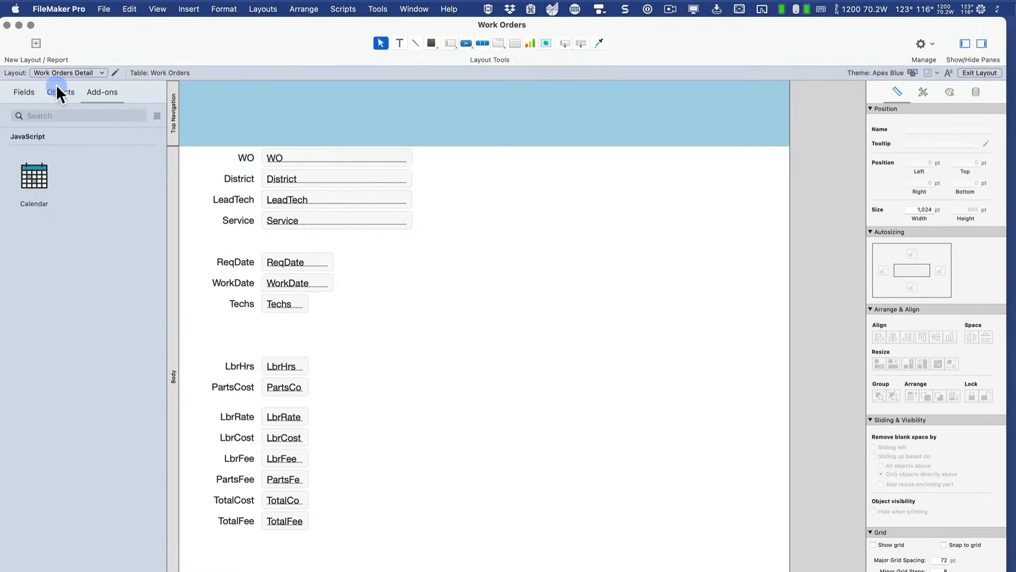
- Go to the blank Work Orders layout and rename it as Work Orders Calendar
{"action": "left_click", "coordinate": [60, 74]}
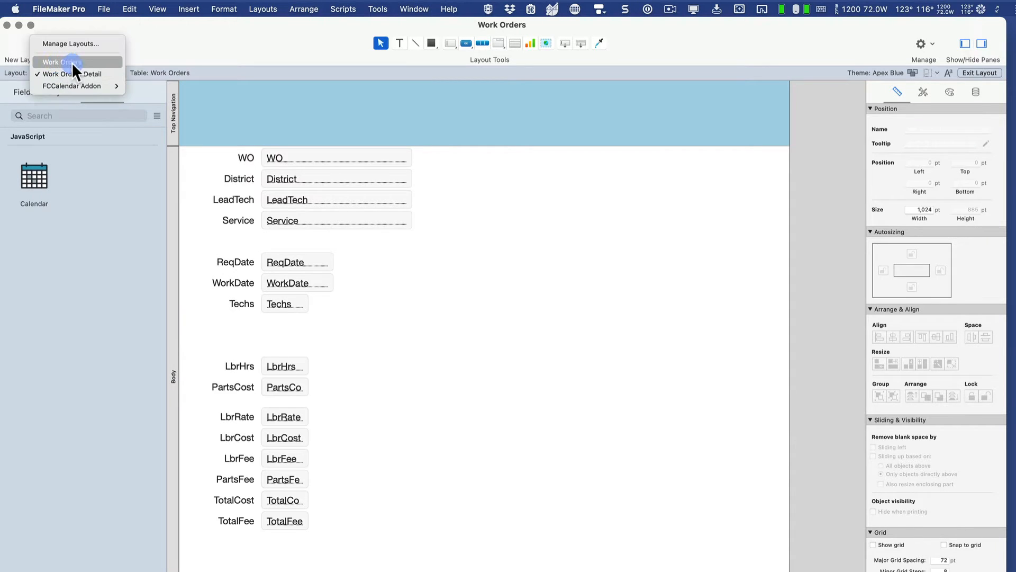
{"action": "left_click", "coordinate": [72, 63]}
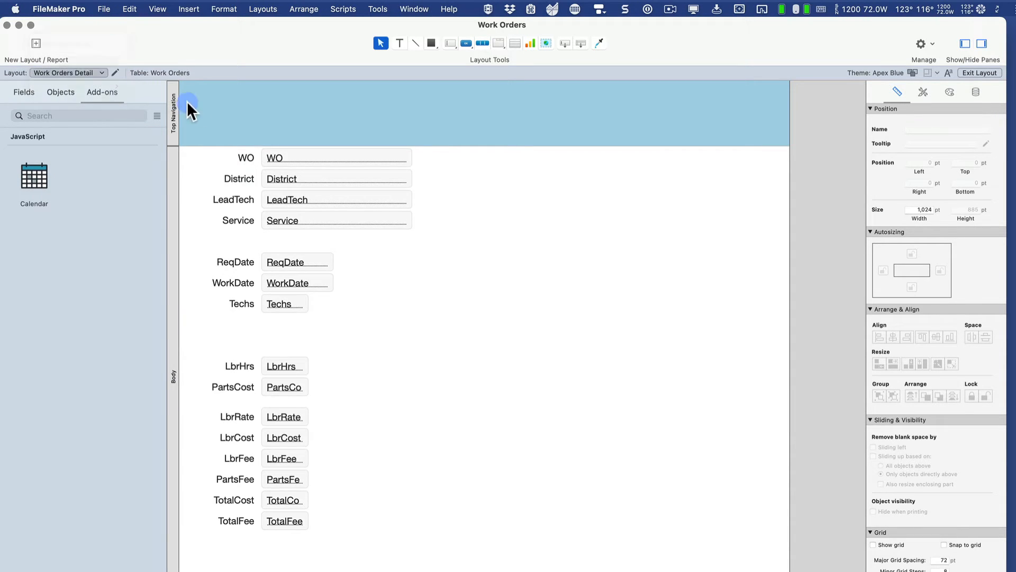
{"action": "left_click", "coordinate": [259, 9]}
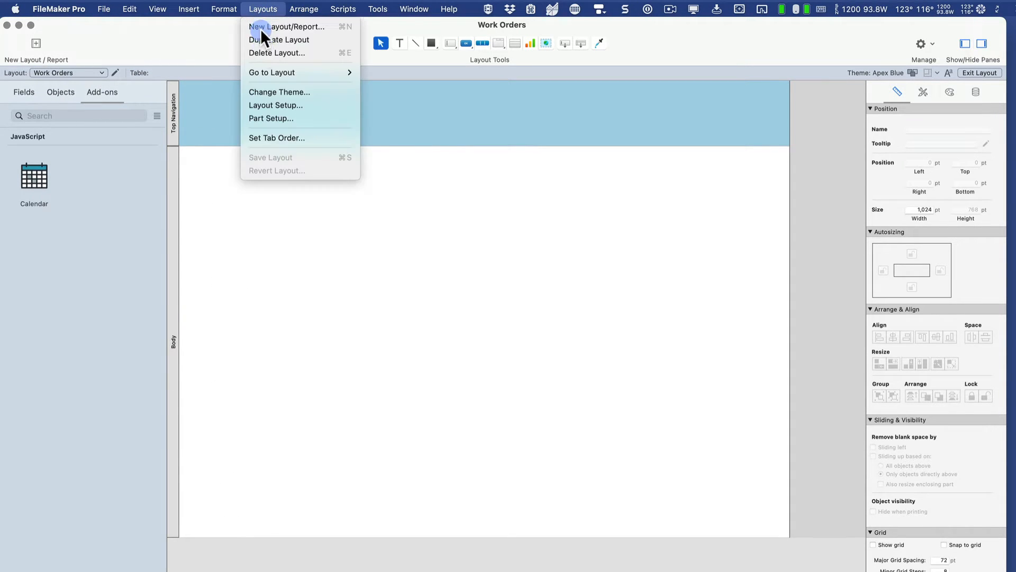
{"action": "left_click", "coordinate": [273, 105]}
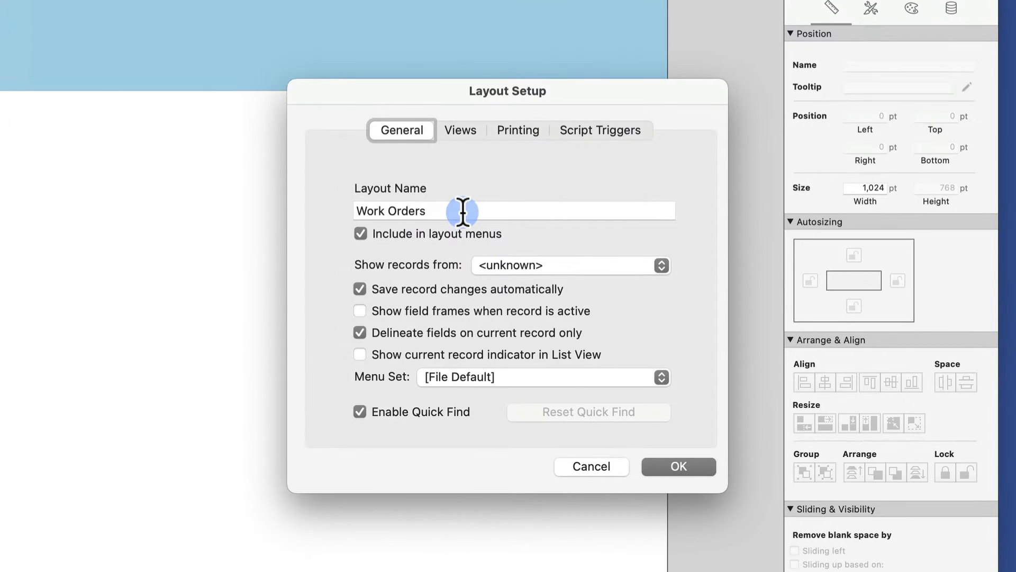
{"action": "left_click", "coordinate": [463, 212]}
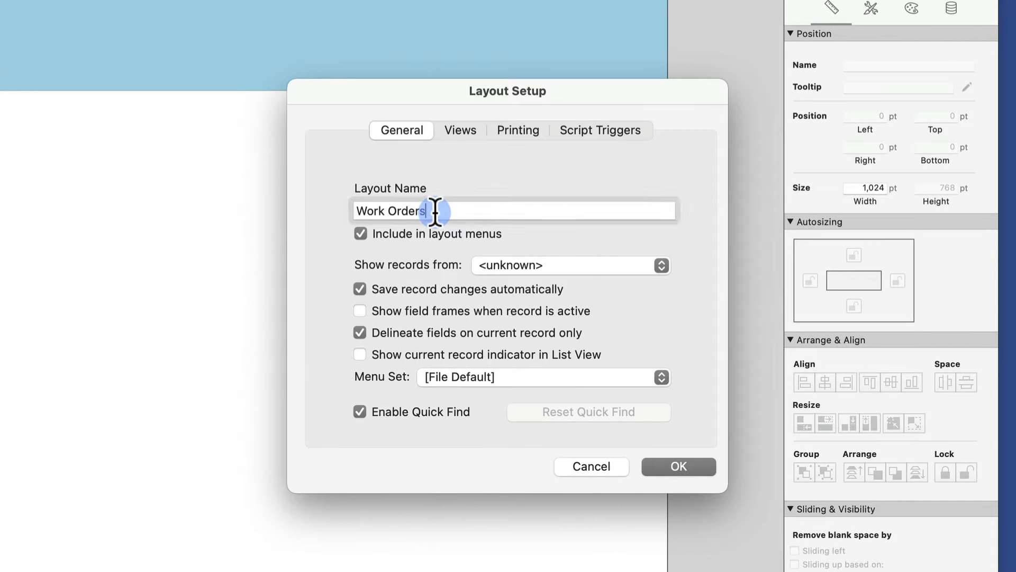
{"action": "type", "text": "Calendar"}
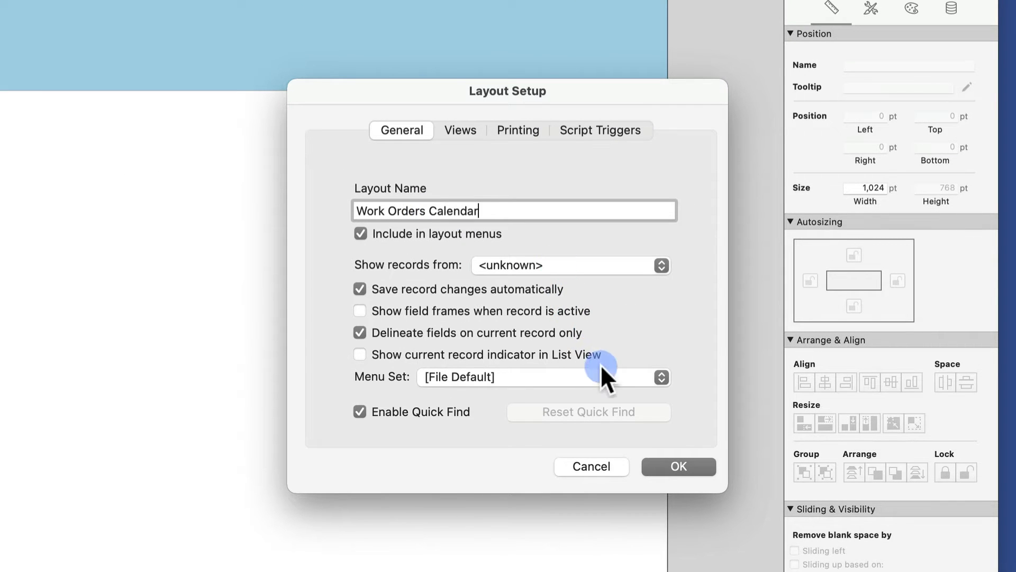
{"action": "left_click", "coordinate": [650, 468]}
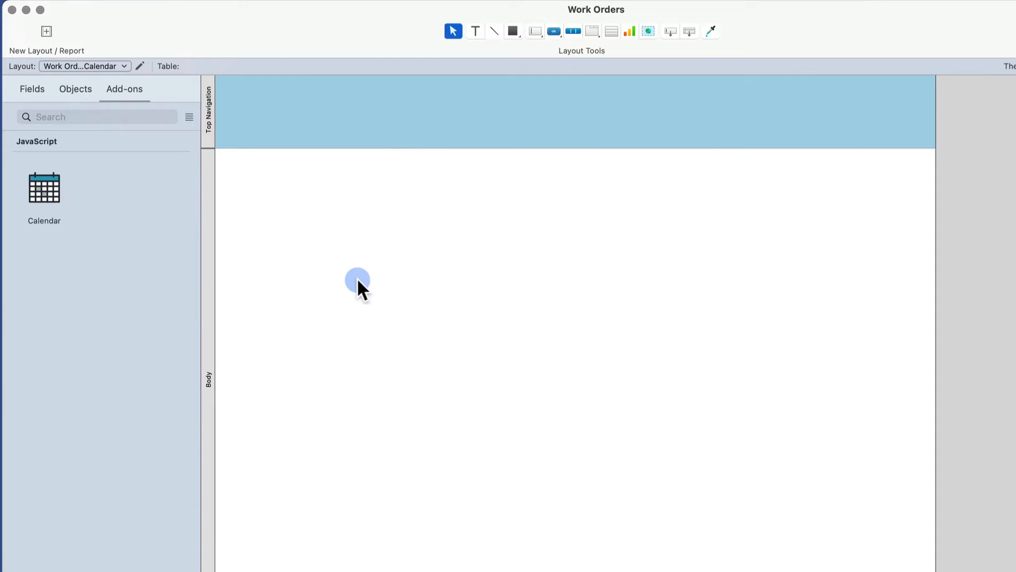
- Place the Calendar add-on in the layout's body, enlarging it to nearly the full layout width, and shorten the body to the calendar's lower edge
{"action": "left_click", "coordinate": [33, 184]}
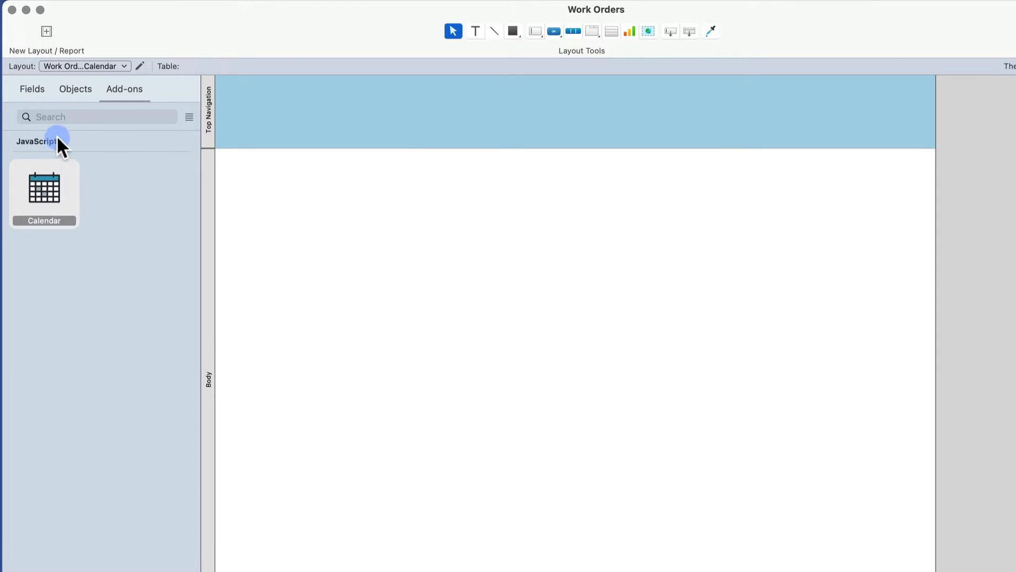
{"action": "left_click", "coordinate": [89, 68]}
{"action": "left_click_drag", "start_coordinate": [63, 180], "coordinate": [793, 493]}
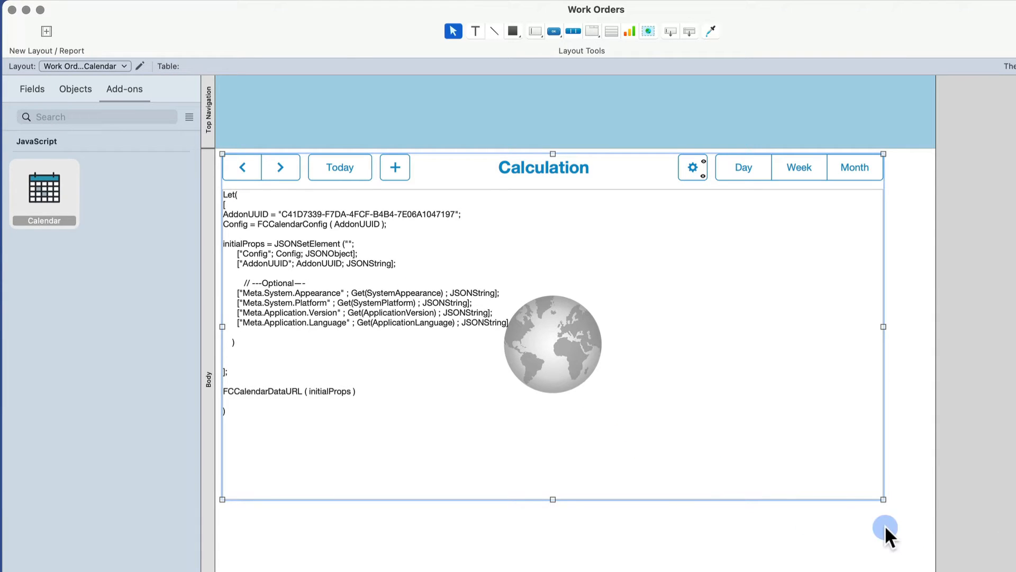
{"action": "left_click_drag", "start_coordinate": [877, 498], "coordinate": [929, 540]}
{"action": "left_click_drag", "start_coordinate": [586, 569], "coordinate": [588, 541]}
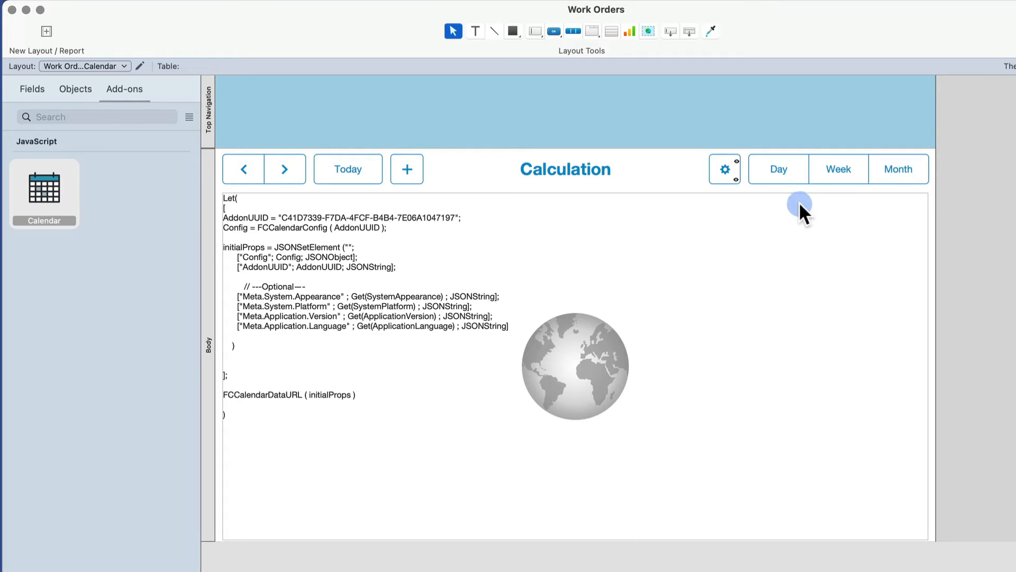
- Anchor the calendar's web viewer to the bottom edge in its autosizing settings
{"action": "left_click", "coordinate": [656, 198]}
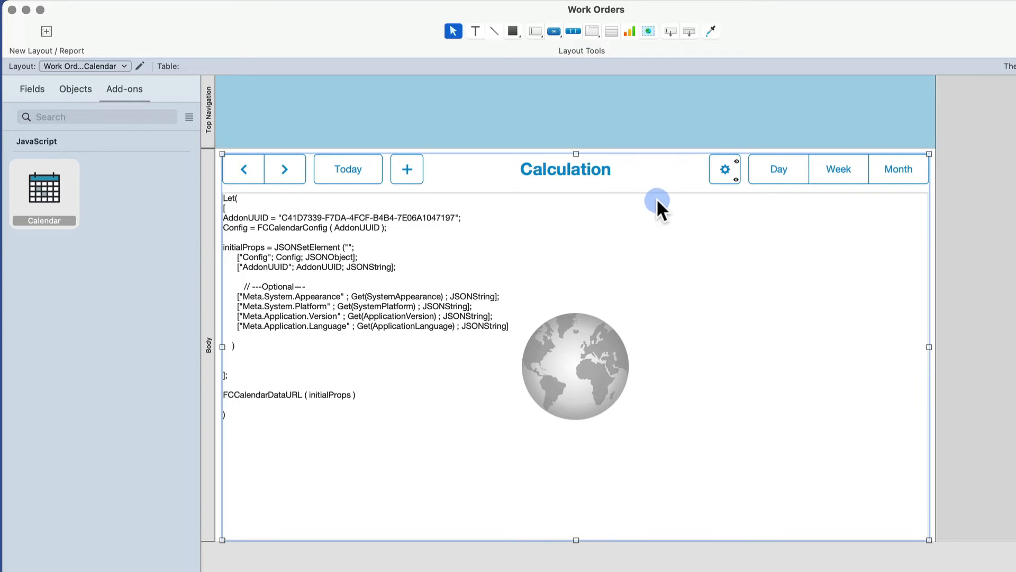
{"action": "left_click", "coordinate": [693, 190]}
{"action": "left_click", "coordinate": [697, 190]}
{"action": "left_click", "coordinate": [696, 204]}
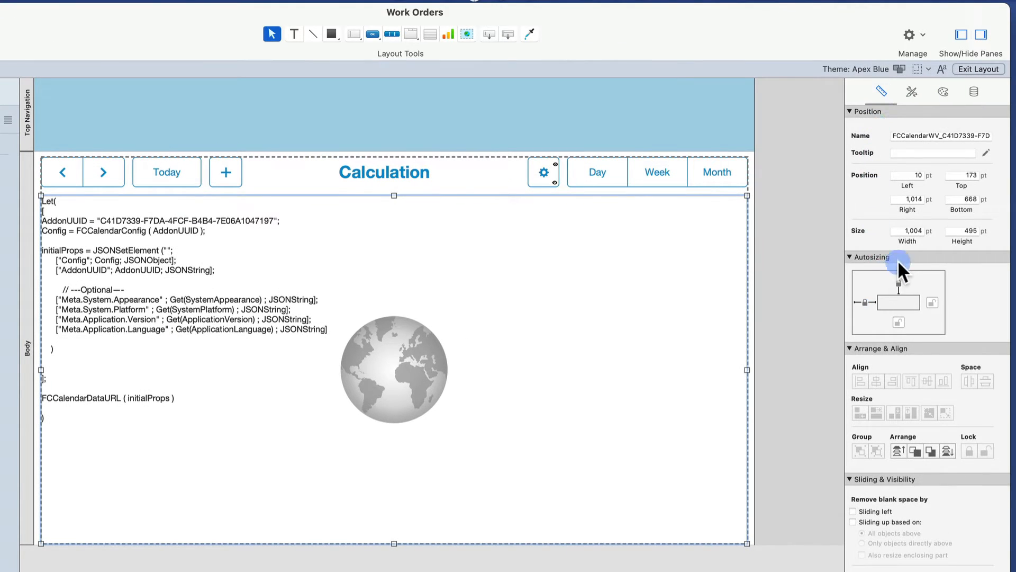
{"action": "left_click", "coordinate": [898, 322]}
{"action": "left_click", "coordinate": [770, 362]}
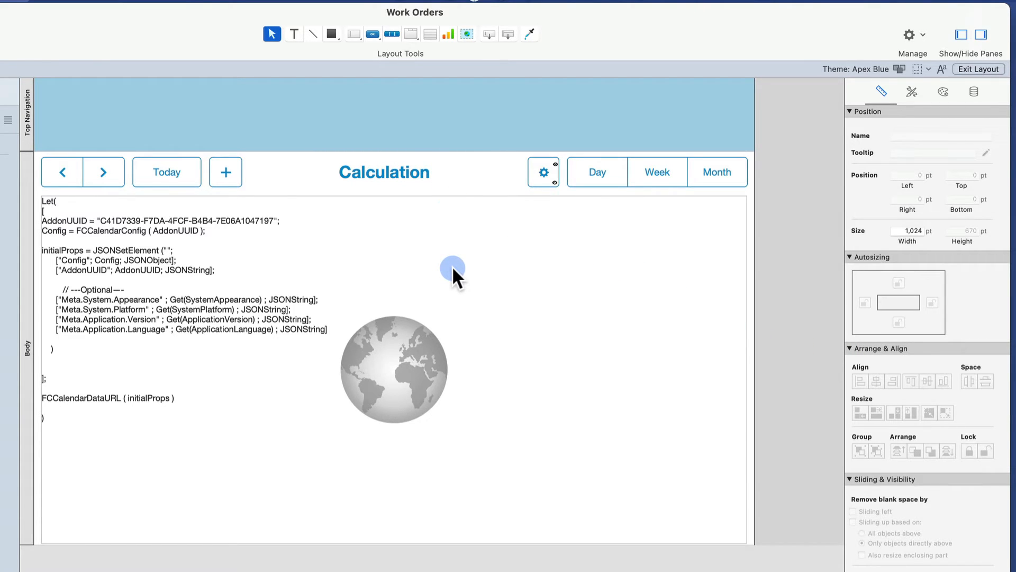
- Check the calendar in Browse mode while widening the window, and return to Layout mode
{"action": "key", "text": "super+b"}
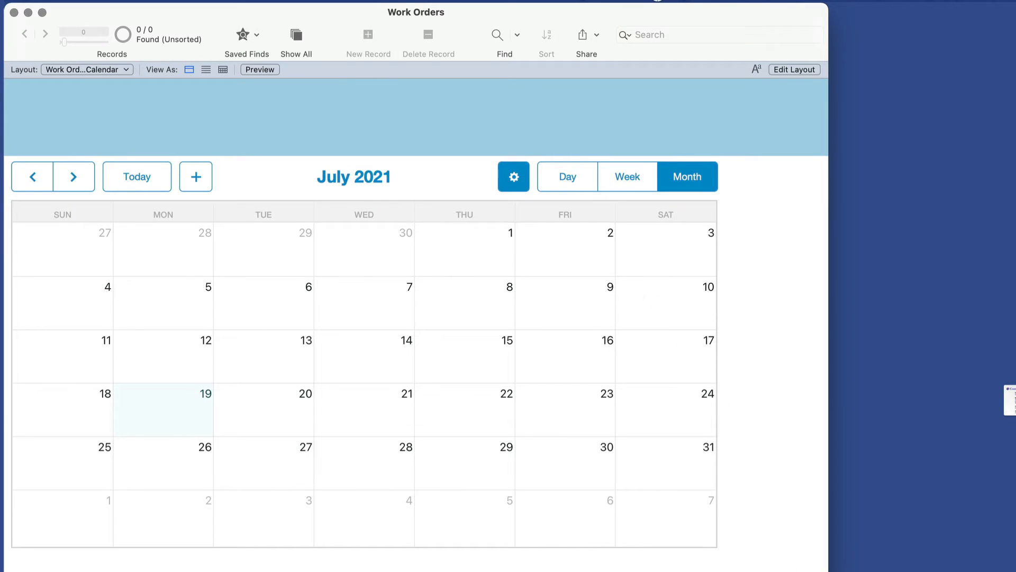
{"action": "left_click_drag", "start_coordinate": [828, 569], "coordinate": [994, 569]}
{"action": "key", "text": "super+l"}
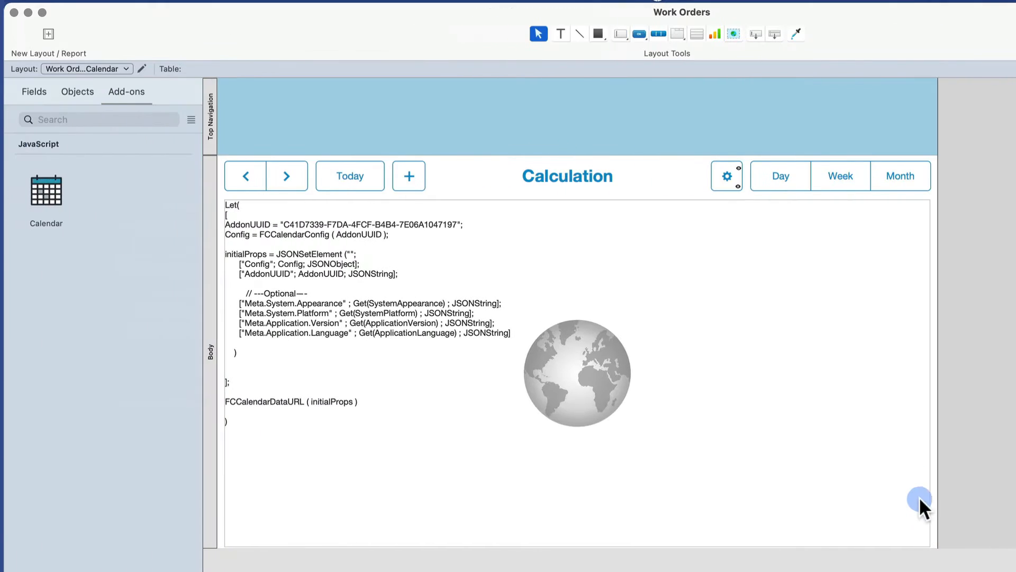
- Anchor the calendar to all four sides in its autosizing settings, checking its web viewer and header controls individually
{"action": "left_click", "coordinate": [911, 383]}
{"action": "left_click", "coordinate": [933, 377]}
{"action": "left_click", "coordinate": [916, 191]}
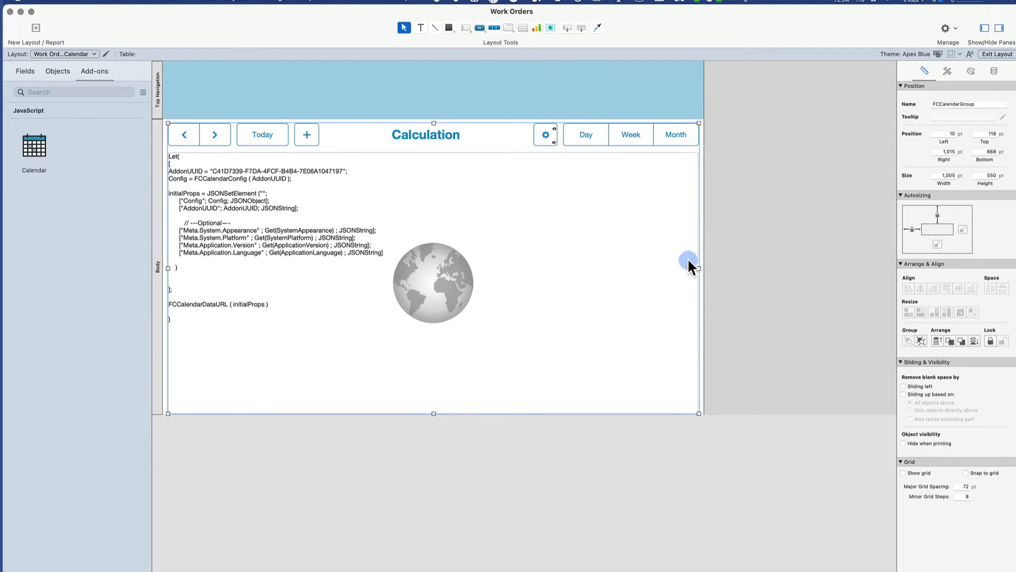
{"action": "left_click", "coordinate": [938, 244]}
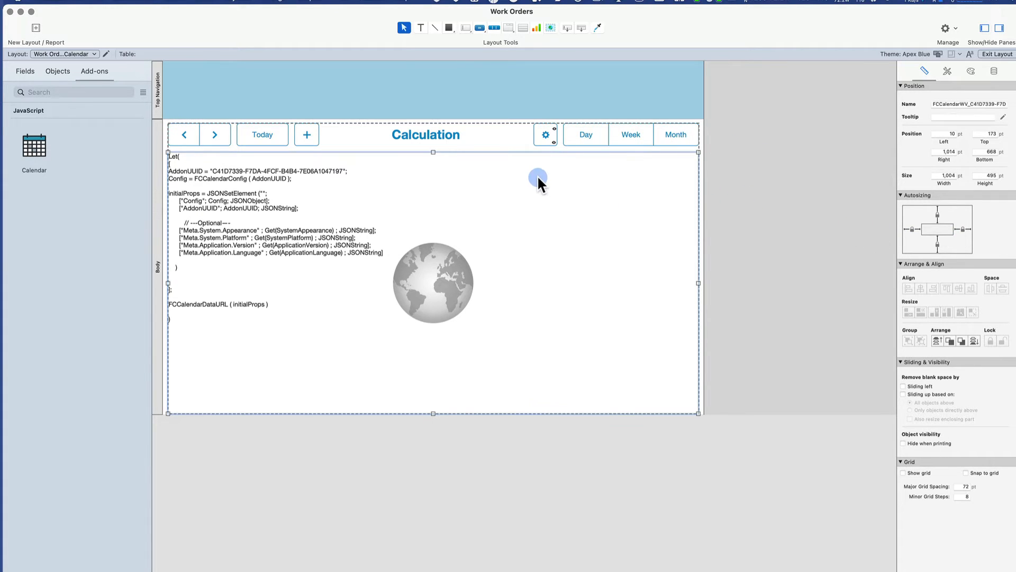
{"action": "left_click", "coordinate": [538, 148]}
{"action": "left_click", "coordinate": [548, 154]}
{"action": "left_click", "coordinate": [581, 162]}
- Check how the calendar resizes in Browse mode while shrinking the window
{"action": "key", "text": "super+b"}
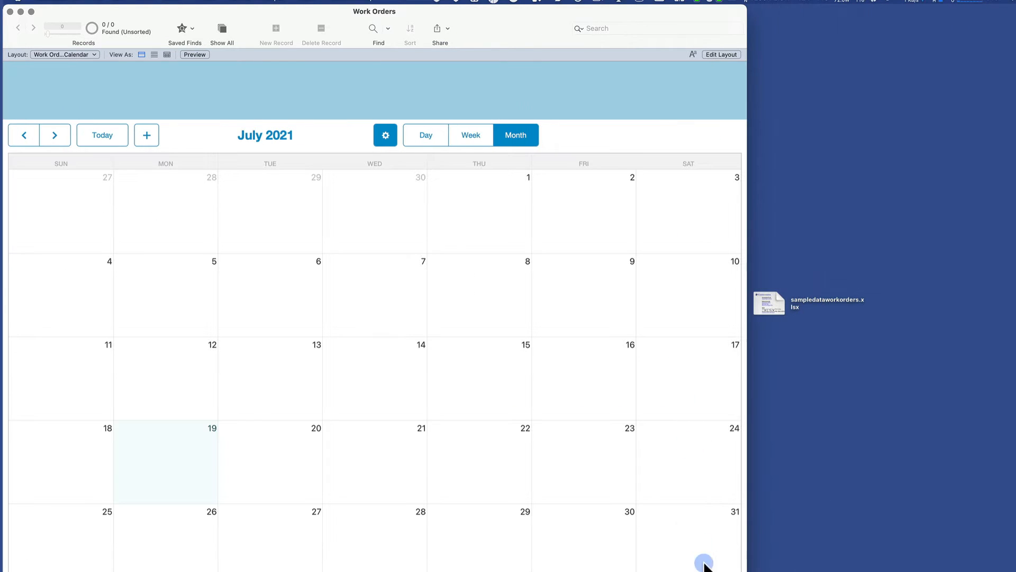
{"action": "left_click_drag", "start_coordinate": [747, 571], "coordinate": [679, 530]}
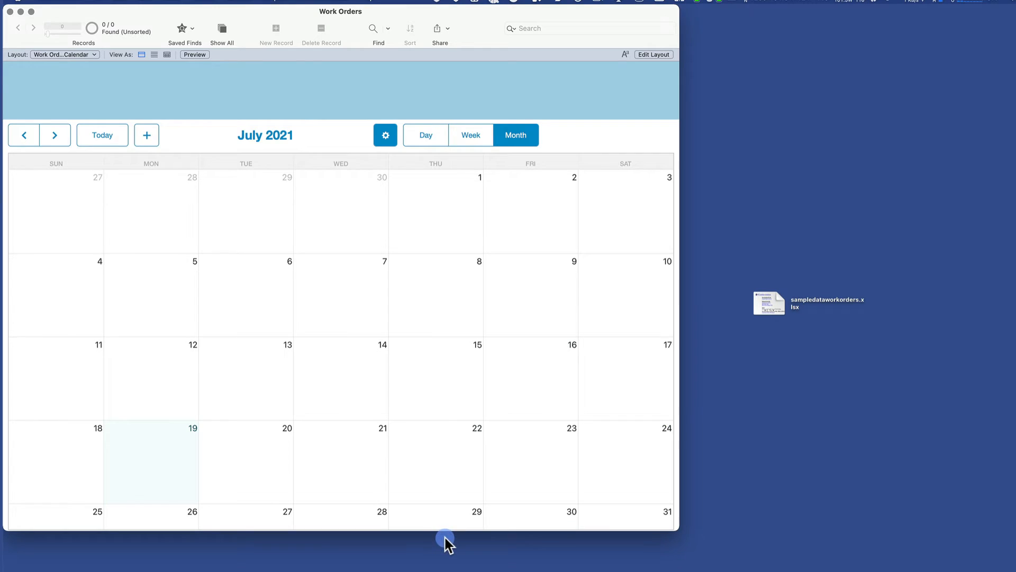
- Return to Layout mode, widen the layout and extend the body to about 610 pt high, checking the added margin in Browse mode
{"action": "key", "text": "super+l"}
{"action": "left_click", "coordinate": [518, 378]}
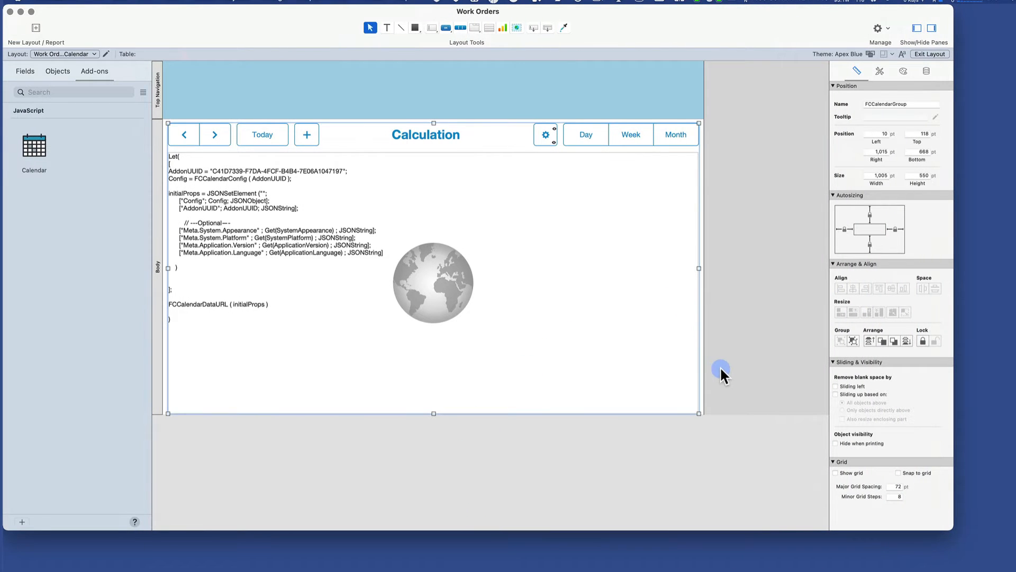
{"action": "left_click_drag", "start_coordinate": [709, 355], "coordinate": [736, 371]}
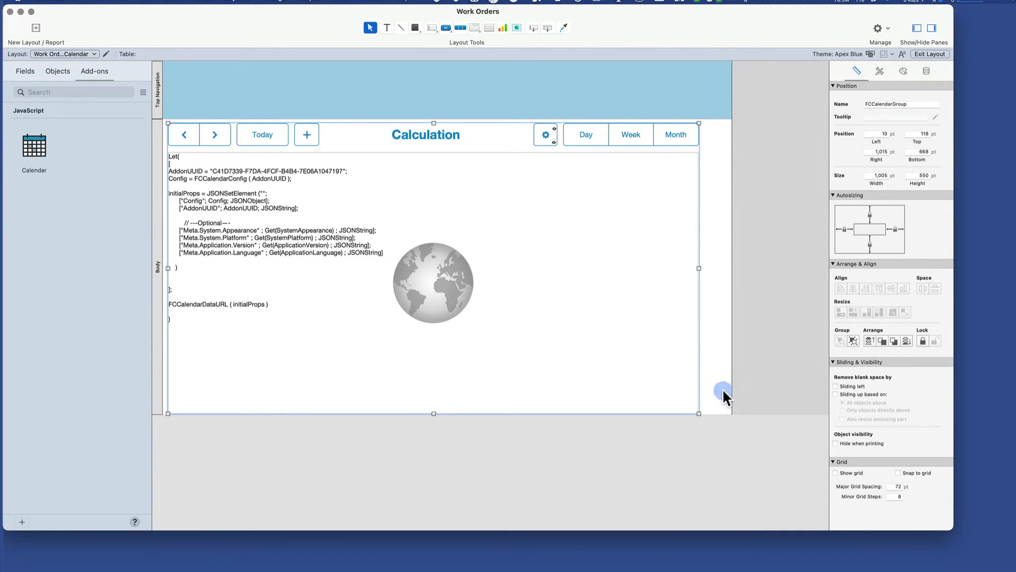
{"action": "left_click_drag", "start_coordinate": [717, 417], "coordinate": [717, 445]}
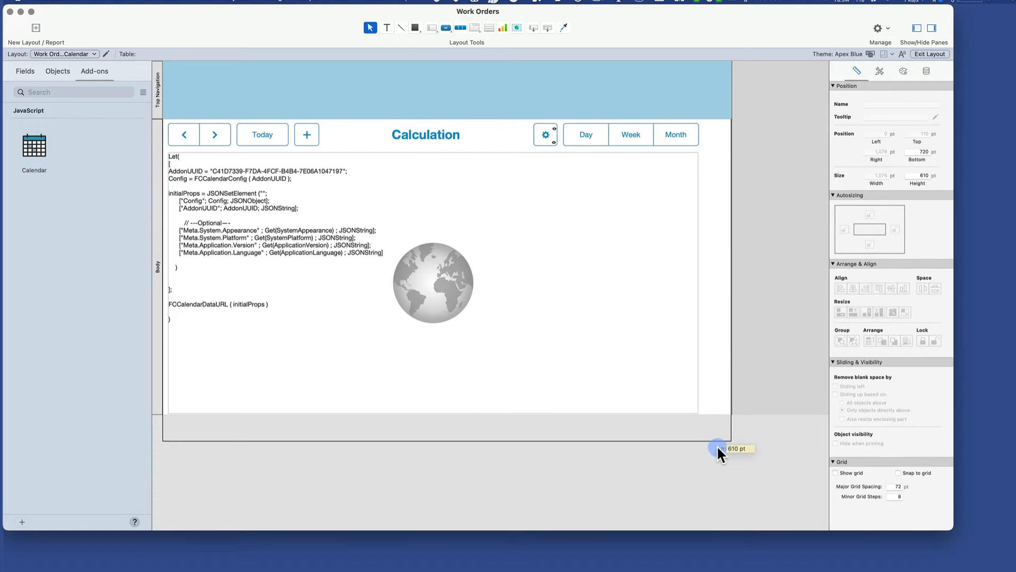
{"action": "key", "text": "super+b"}
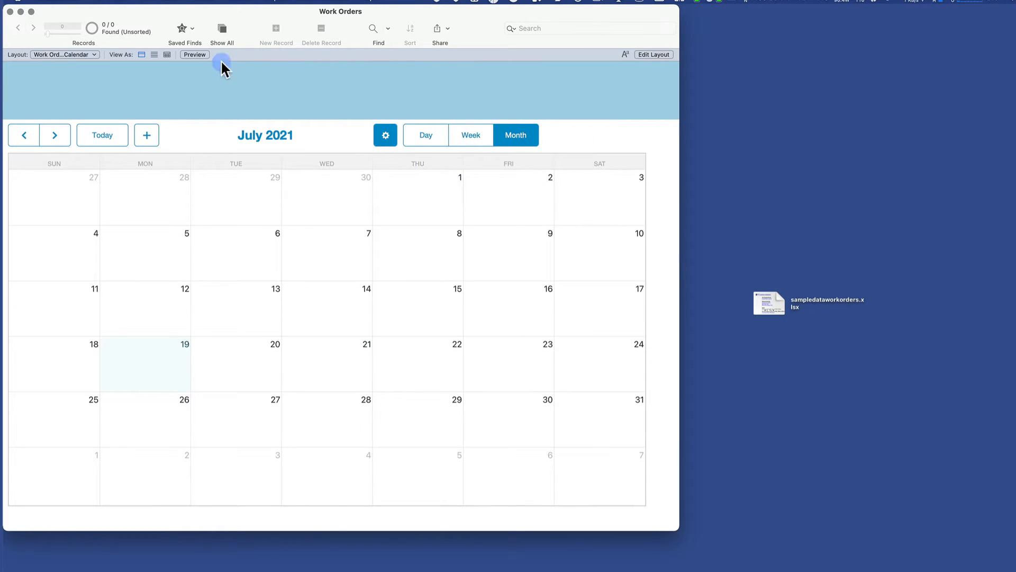
{"action": "left_click_drag", "start_coordinate": [148, 17], "coordinate": [182, 17]}
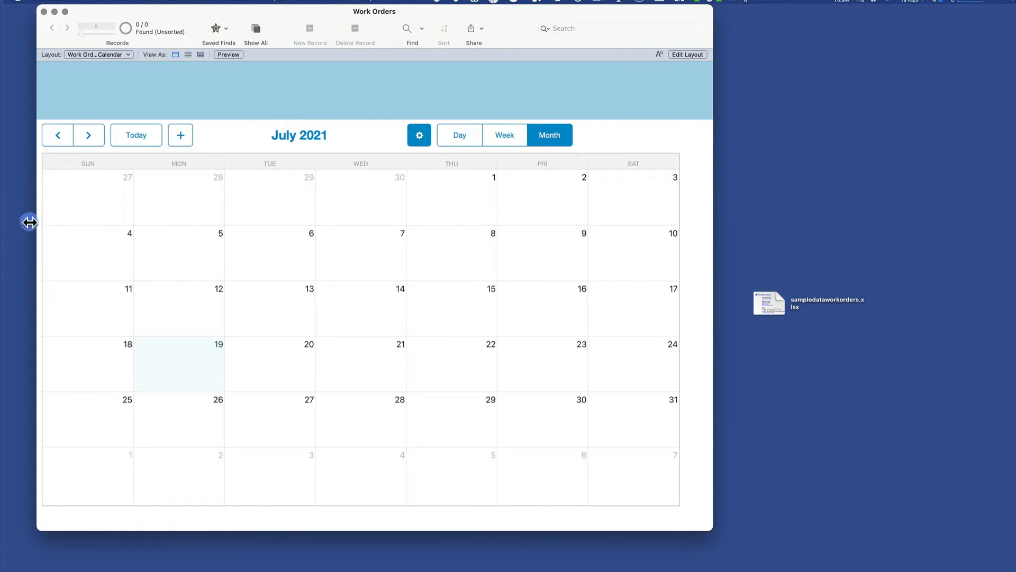
- Move the calendar group in Layout mode to 29 pt from the left and 142 pt from the top, and view it in Browse mode
{"action": "key", "text": "super+l"}
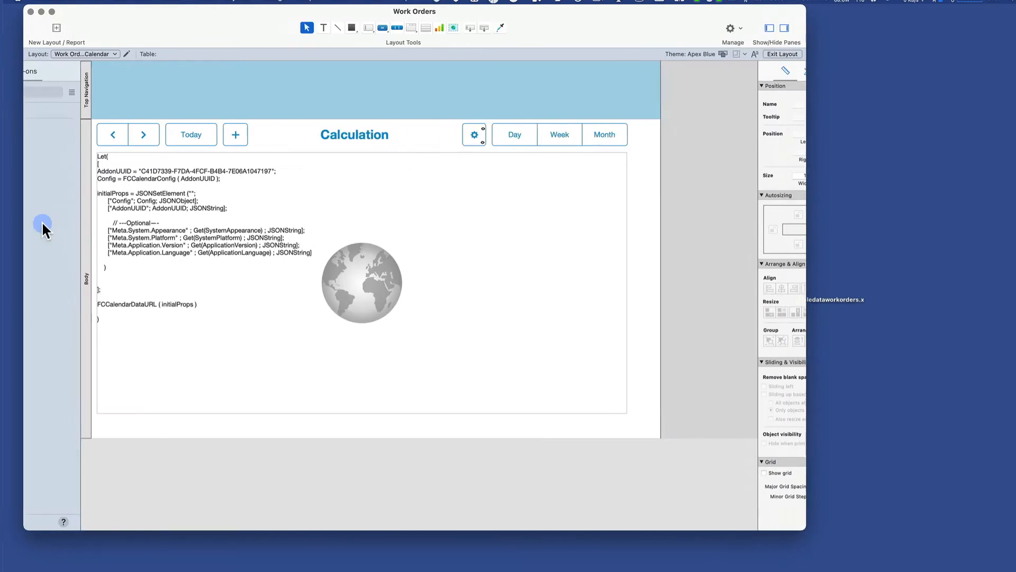
{"action": "left_click", "coordinate": [358, 228]}
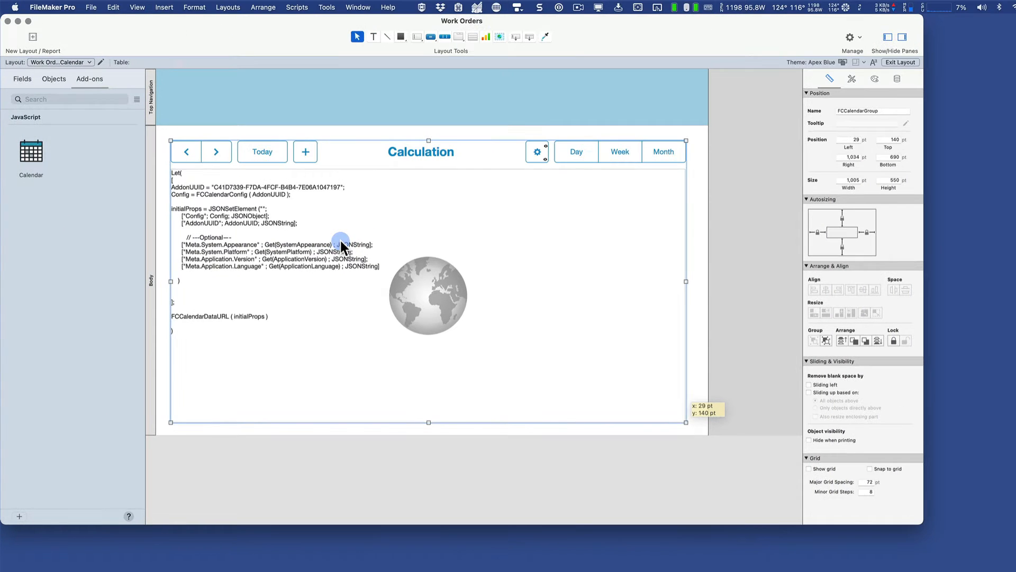
{"action": "key", "text": "Down"}
{"action": "key", "text": "Down"}
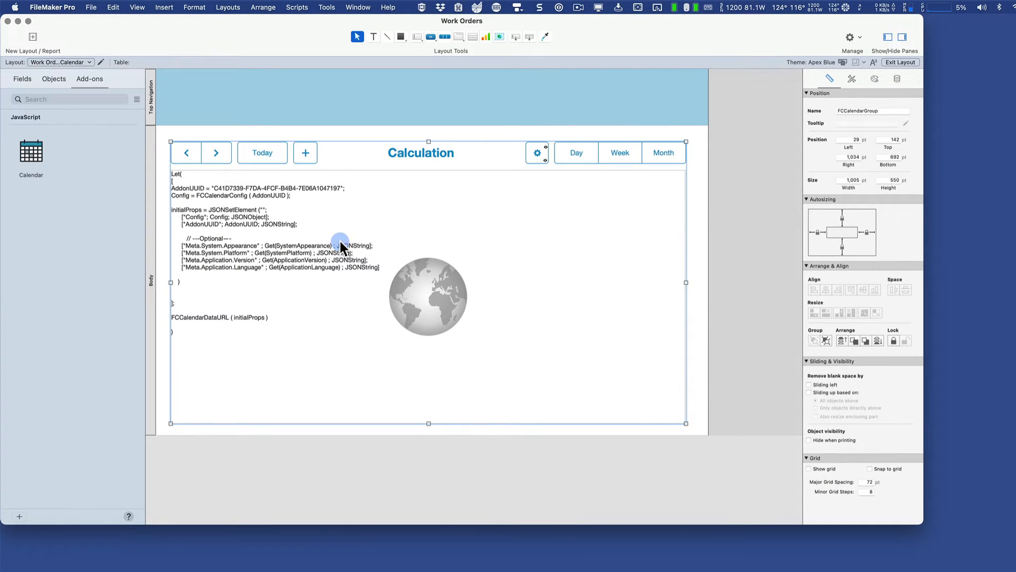
{"action": "key", "text": "super+b"}
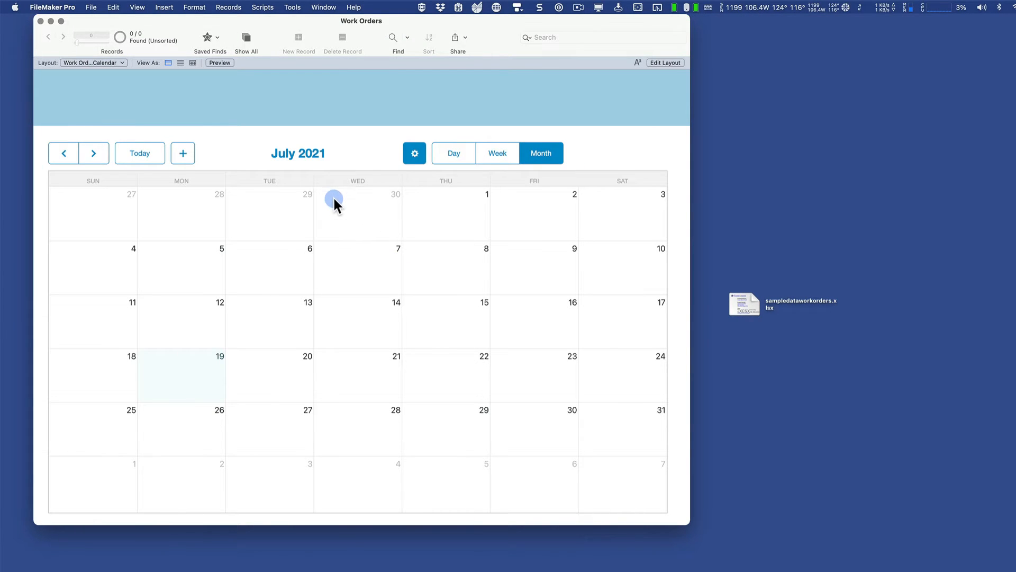
{"action": "left_click", "coordinate": [414, 155]}
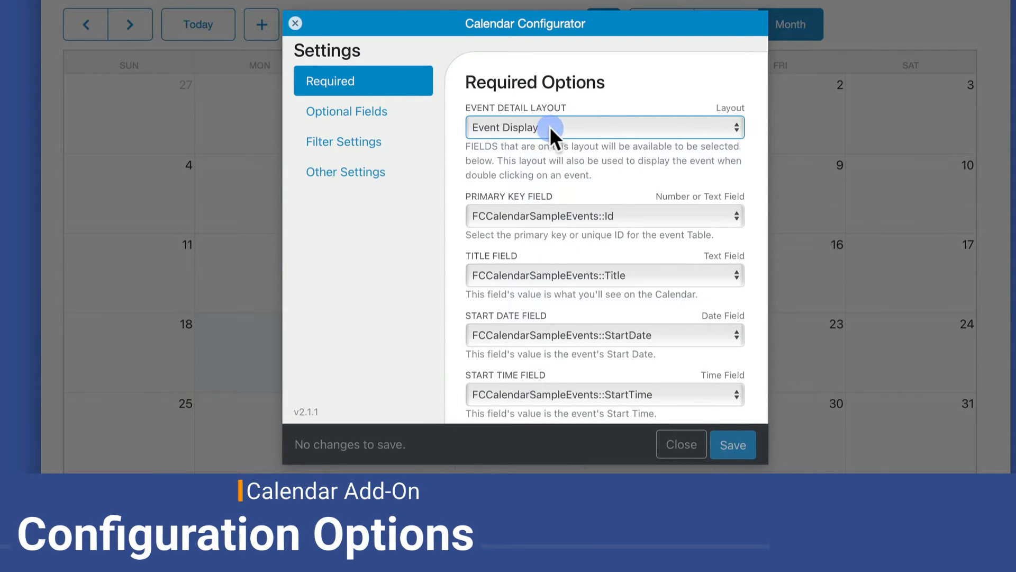
{"action": "left_click", "coordinate": [503, 124]}
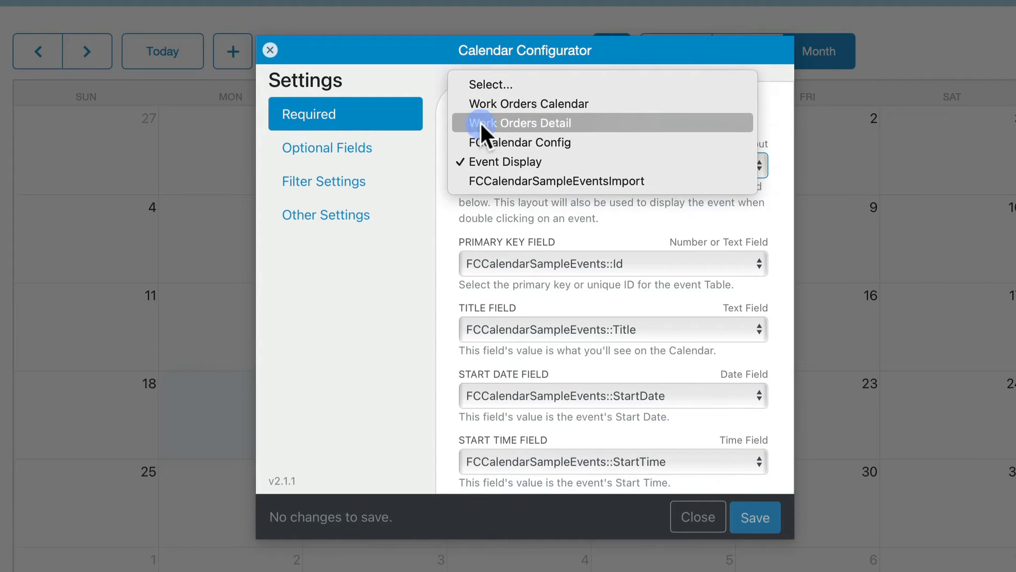
{"action": "left_click", "coordinate": [561, 122]}
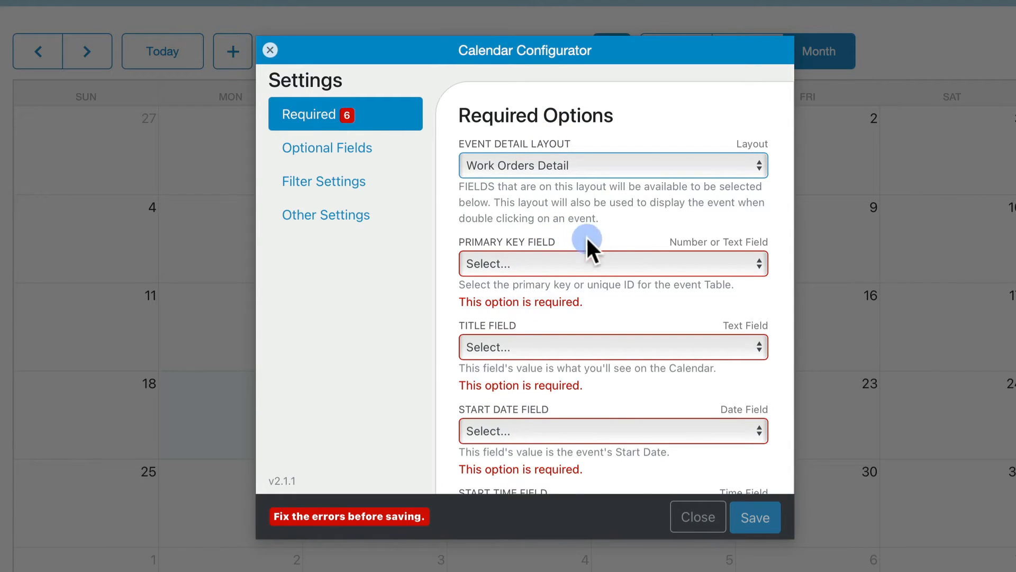
{"action": "left_click", "coordinate": [529, 259]}
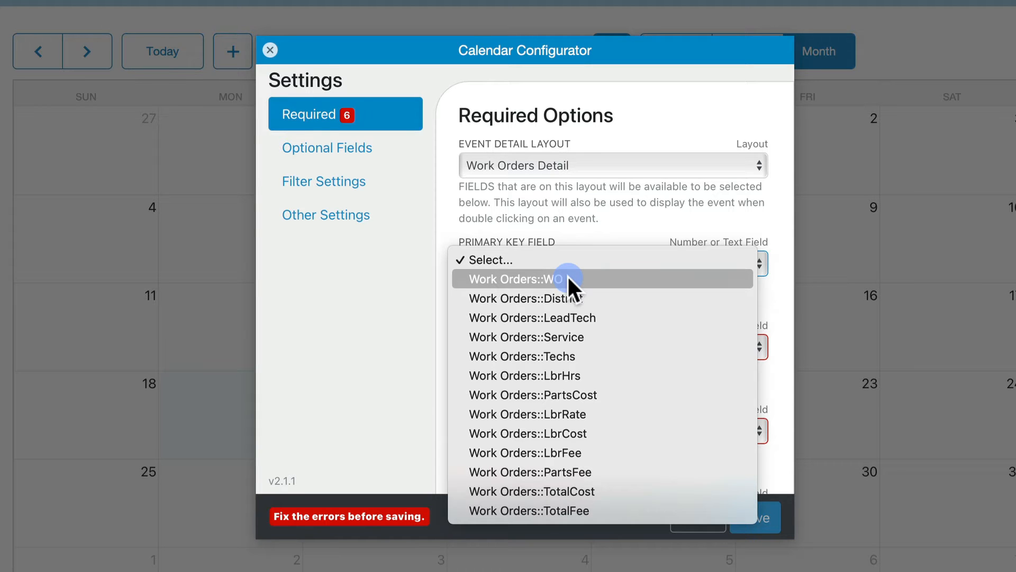
{"action": "left_click", "coordinate": [624, 217]}
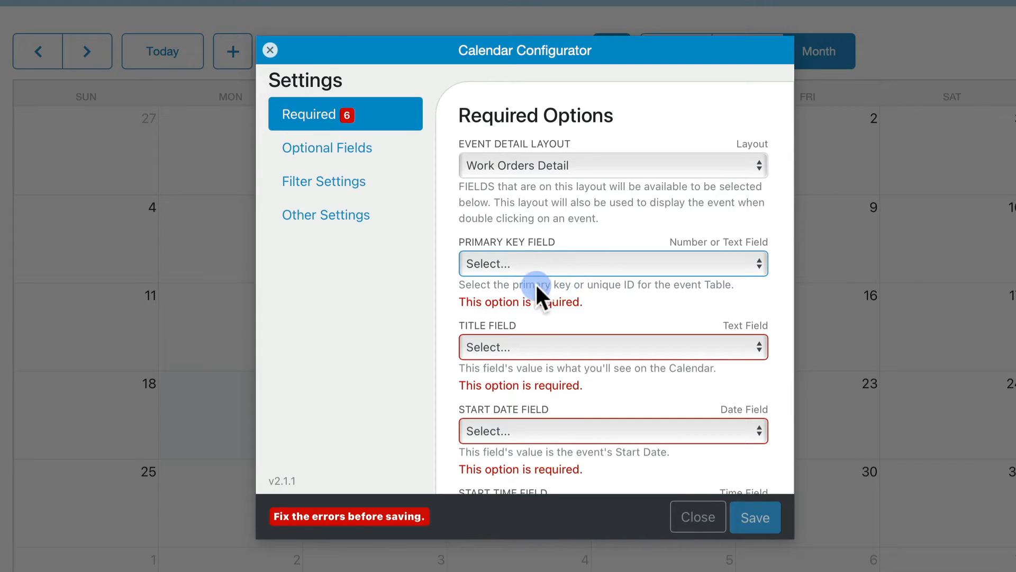
{"action": "left_click", "coordinate": [688, 516]}
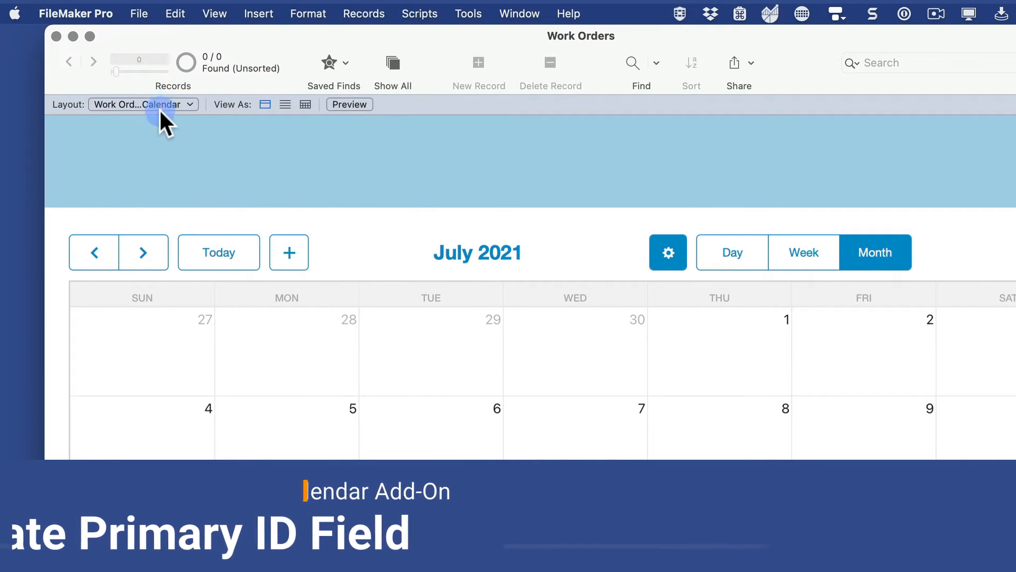
- Go to the Work Orders Detail layout and create a Number field named ID in the Work Orders table
{"action": "left_click", "coordinate": [159, 106]}
{"action": "left_click", "coordinate": [156, 121]}
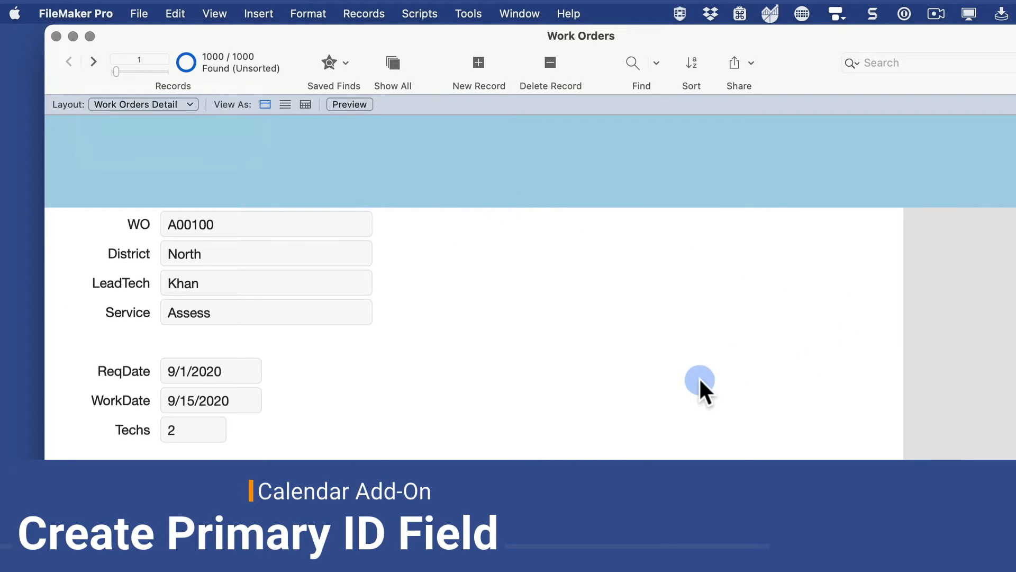
{"action": "left_click", "coordinate": [139, 13]}
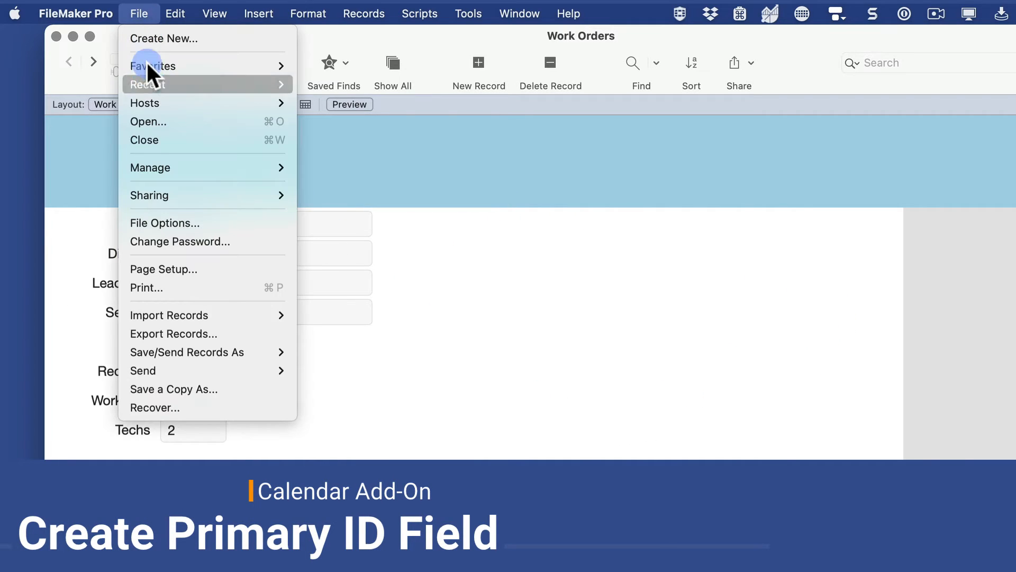
{"action": "mouse_move", "coordinate": [159, 167]}
{"action": "left_click", "coordinate": [476, 169]}
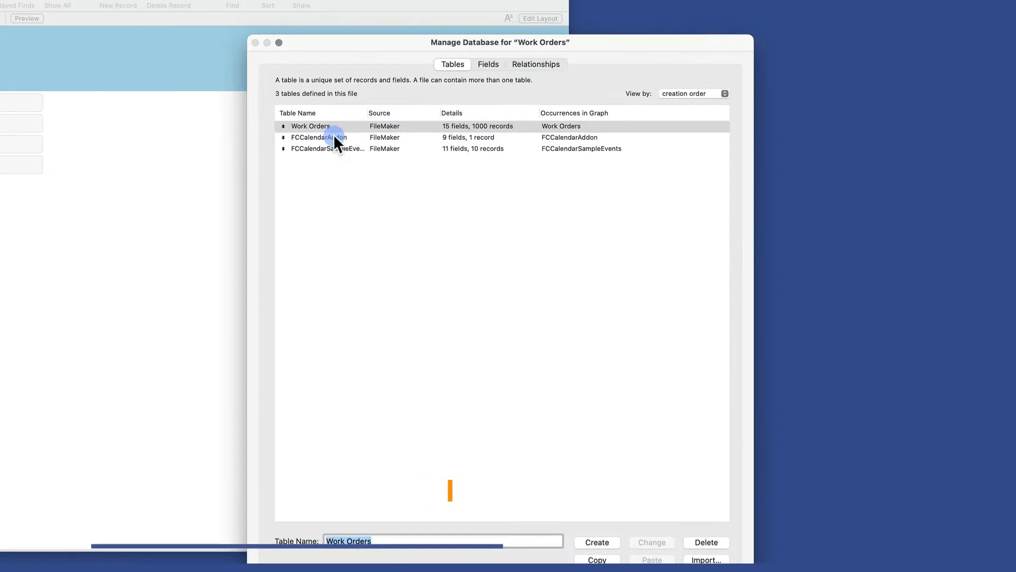
{"action": "double_click", "coordinate": [767, 258]}
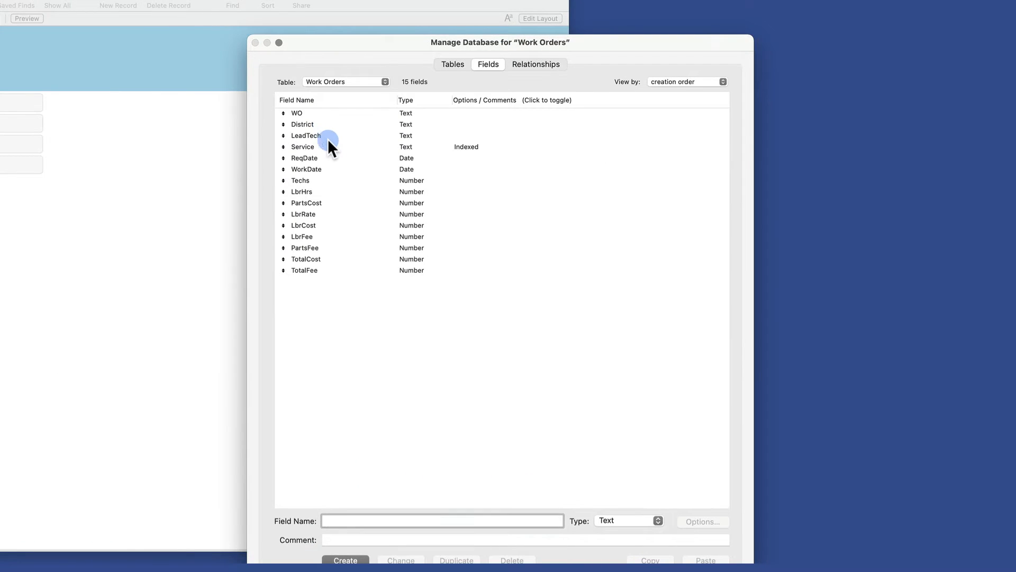
{"action": "type", "text": "ID"}
{"action": "key", "text": "super+n"}
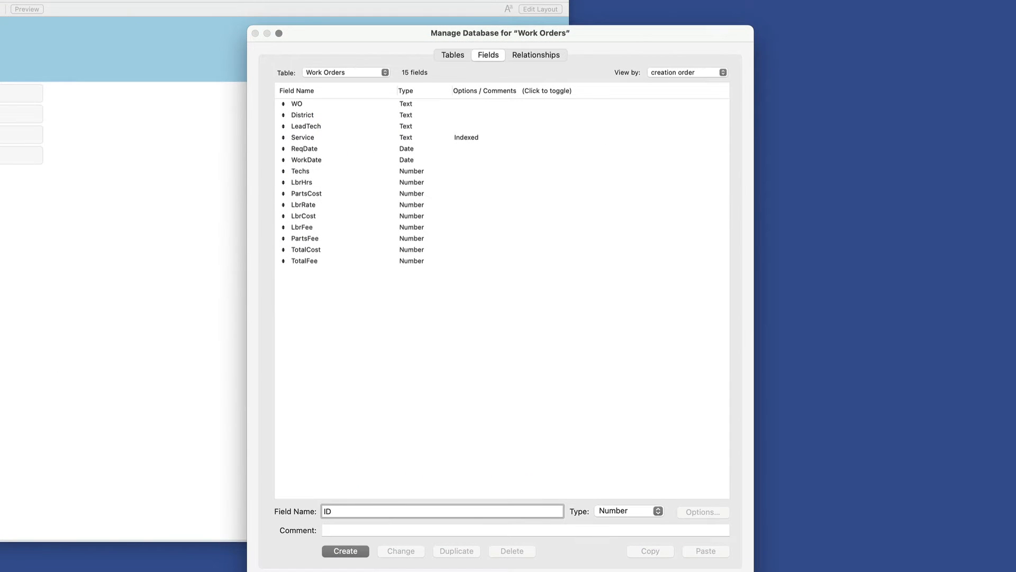
{"action": "left_click", "coordinate": [349, 550]}
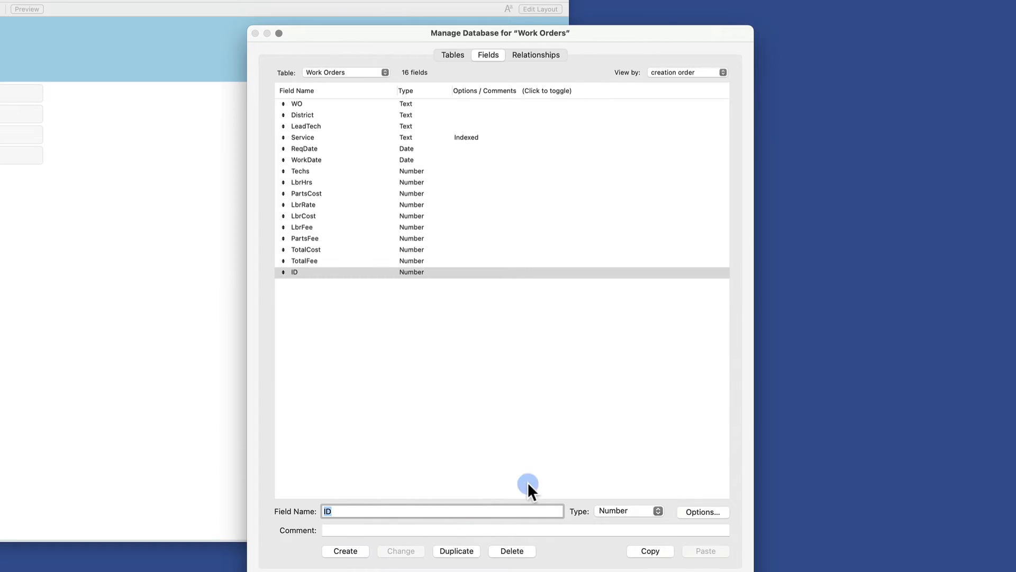
- Make the ID field auto-enter a serial number on creation, with next value 1 and increment 1, and close the database definition
{"action": "left_click", "coordinate": [703, 512]}
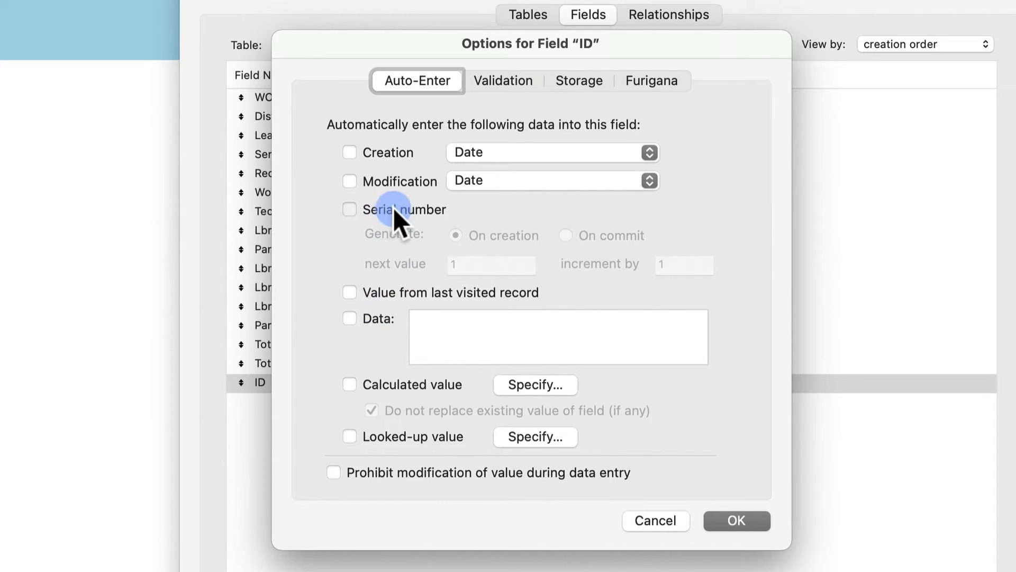
{"action": "left_click", "coordinate": [393, 209]}
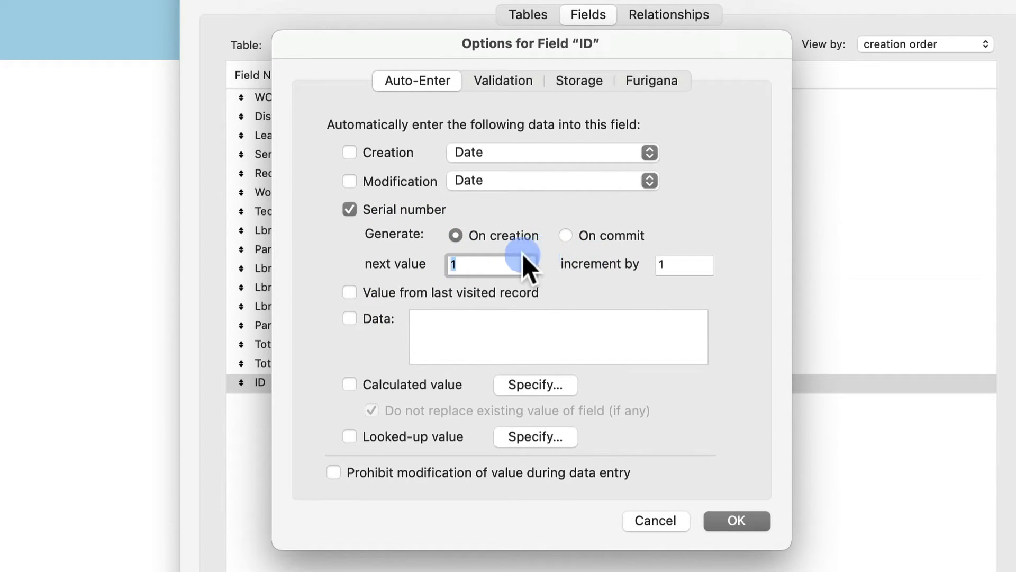
{"action": "left_click", "coordinate": [744, 520]}
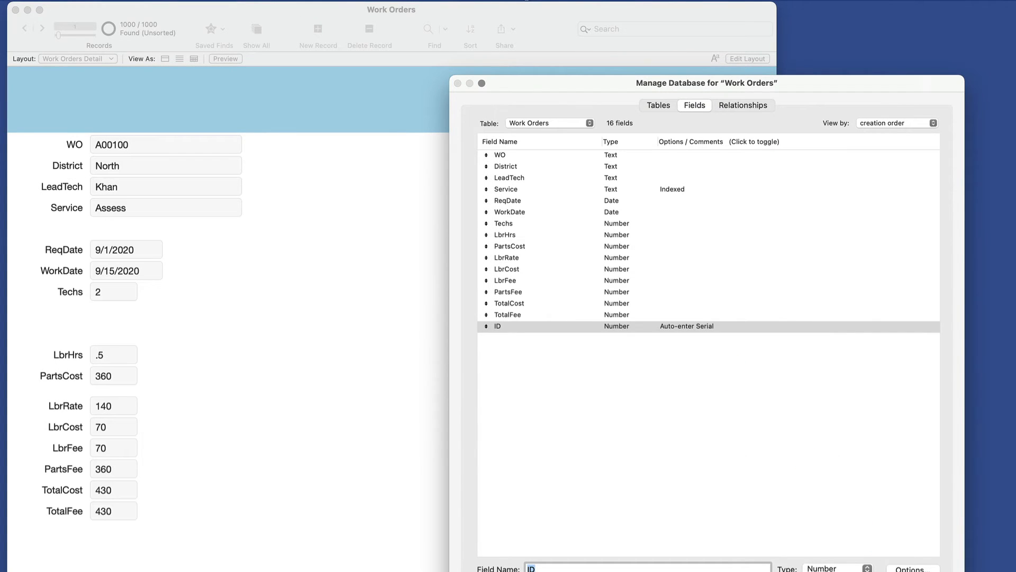
{"action": "left_click", "coordinate": [920, 571]}
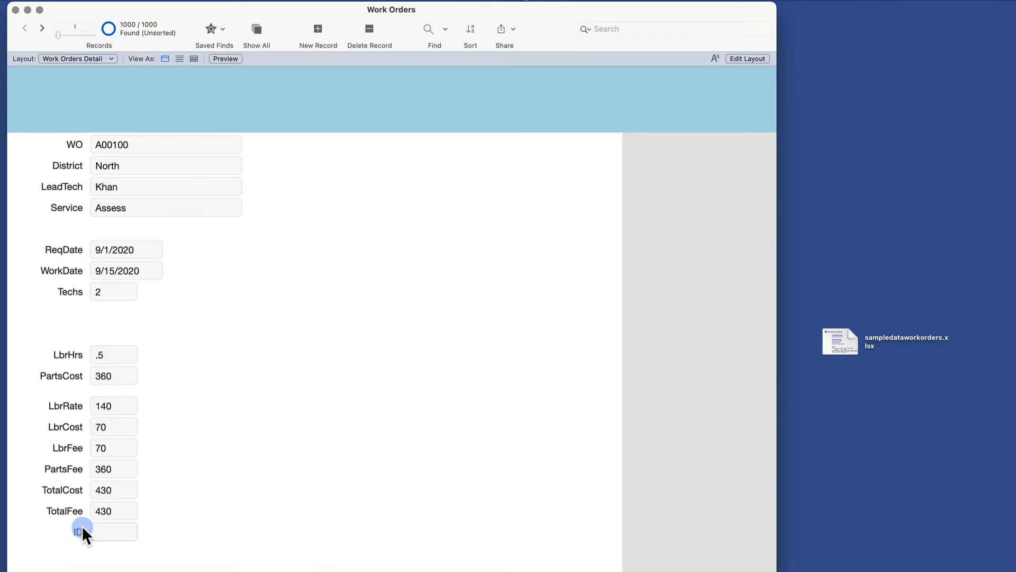
- Widen the ID field slightly in Layout mode and move it with its label beside the WO field
{"action": "left_click", "coordinate": [121, 528]}
{"action": "key", "text": "super+l"}
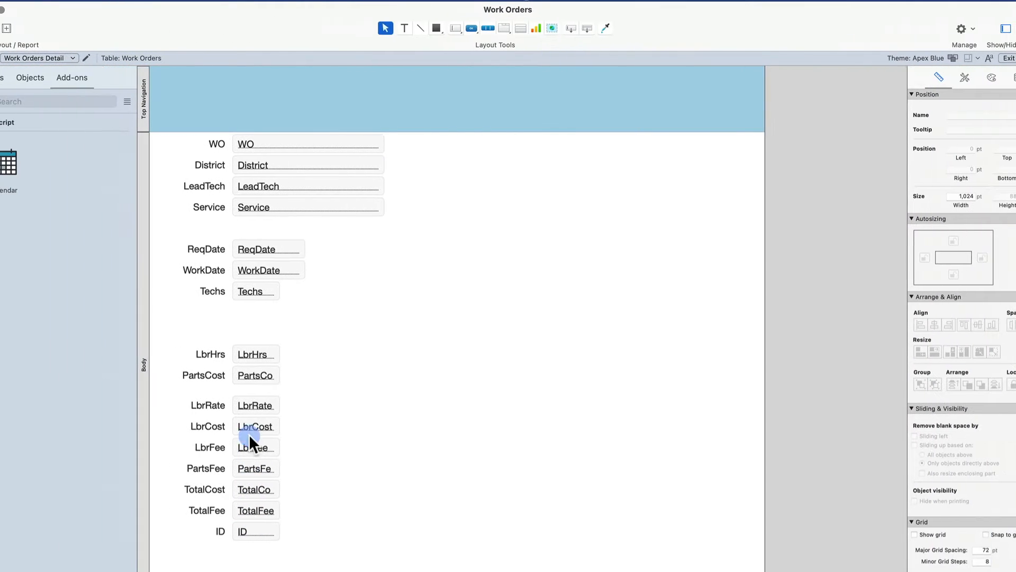
{"action": "left_click_drag", "start_coordinate": [570, 28], "coordinate": [529, 222]}
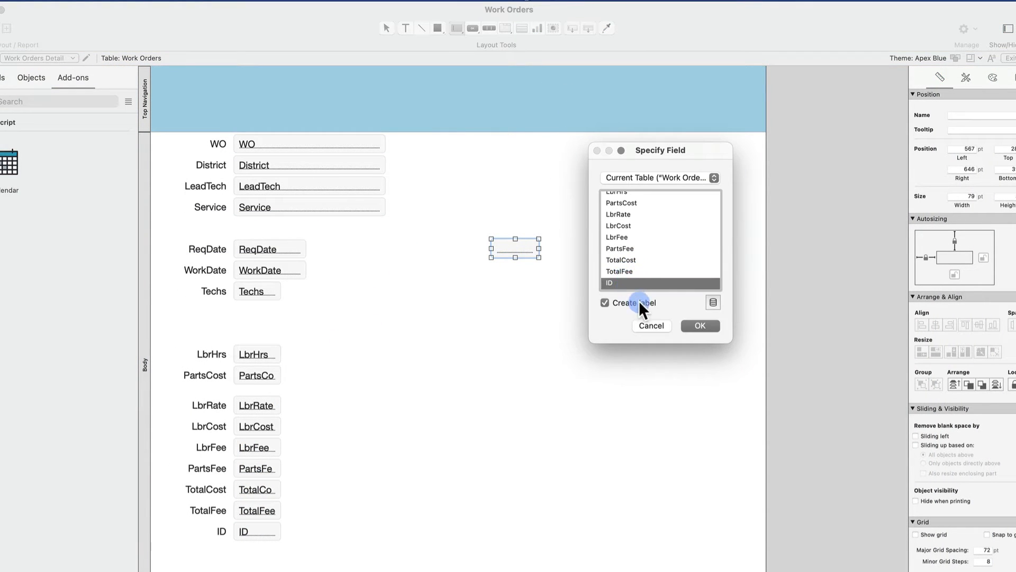
{"action": "left_click", "coordinate": [647, 325]}
{"action": "left_click", "coordinate": [245, 532]}
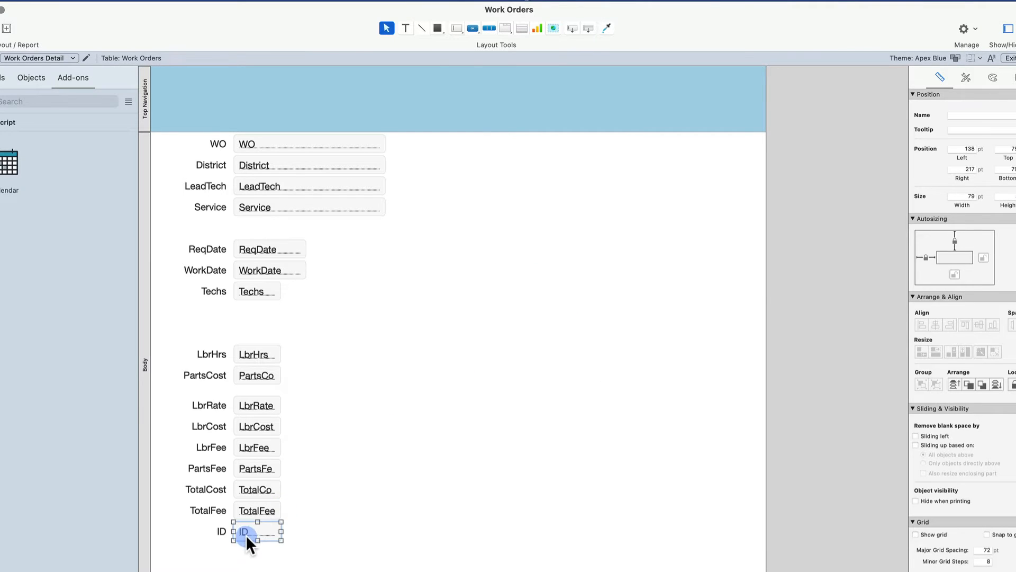
{"action": "left_click_drag", "start_coordinate": [278, 531], "coordinate": [301, 532]}
{"action": "left_click_drag", "start_coordinate": [220, 539], "coordinate": [473, 142]}
{"action": "left_click", "coordinate": [478, 191]}
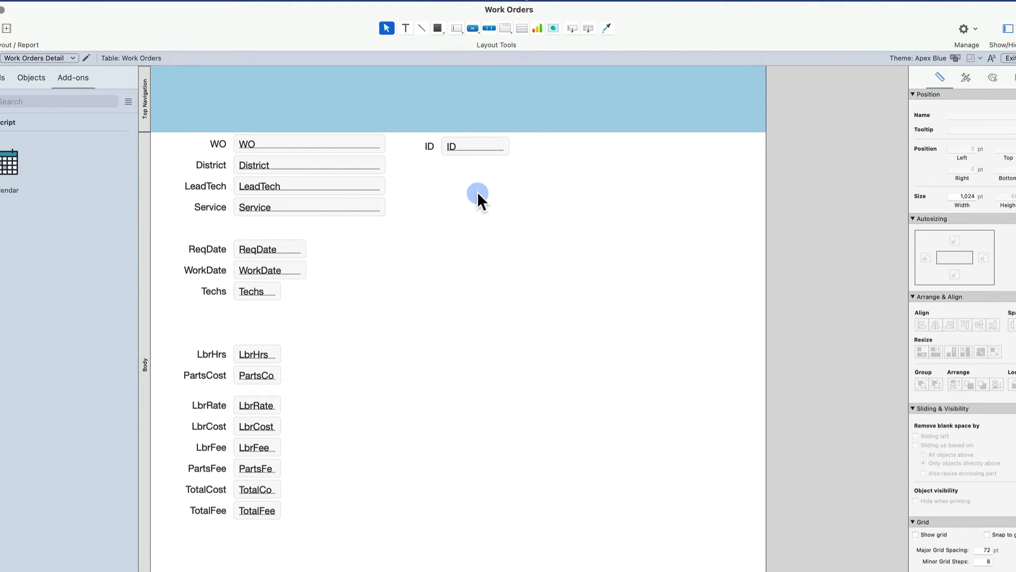
- Fill the ID field of all found work orders in Browse mode with serial numbers, initial value 1 and increment 1, also updating the entry options' serial number
{"action": "key", "text": "super+b"}
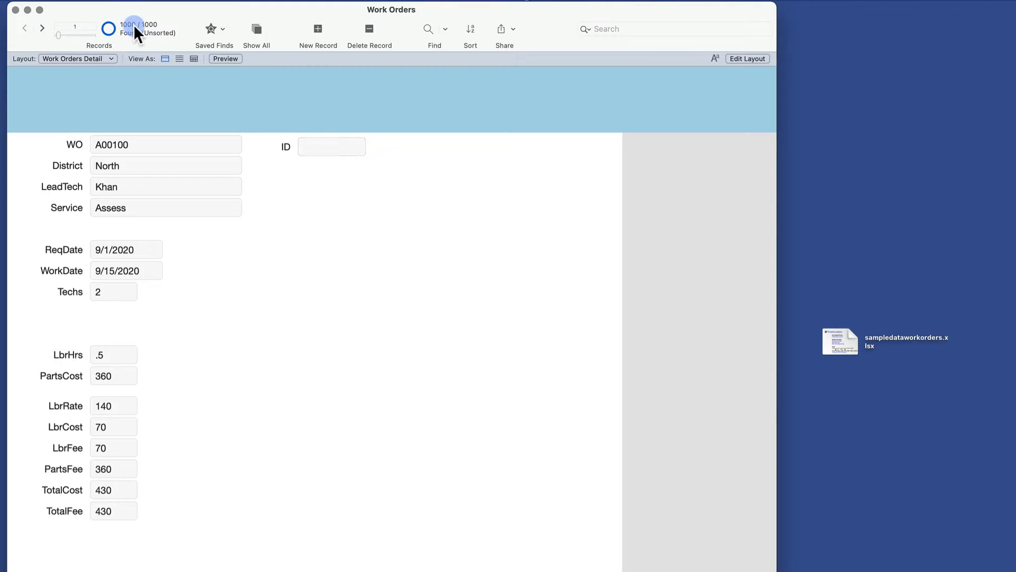
{"action": "left_click", "coordinate": [327, 141]}
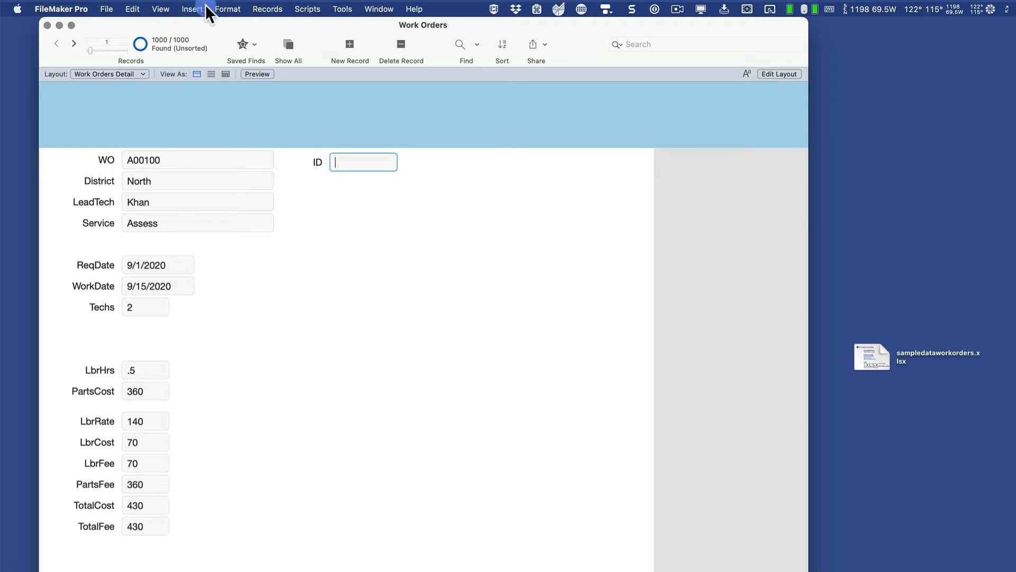
{"action": "left_click", "coordinate": [268, 9]}
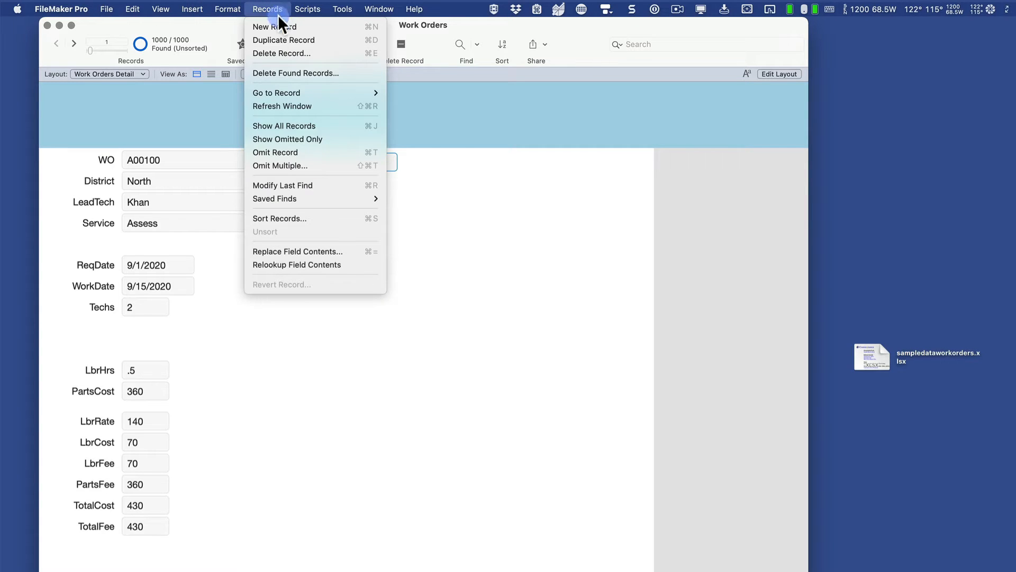
{"action": "left_click", "coordinate": [304, 252]}
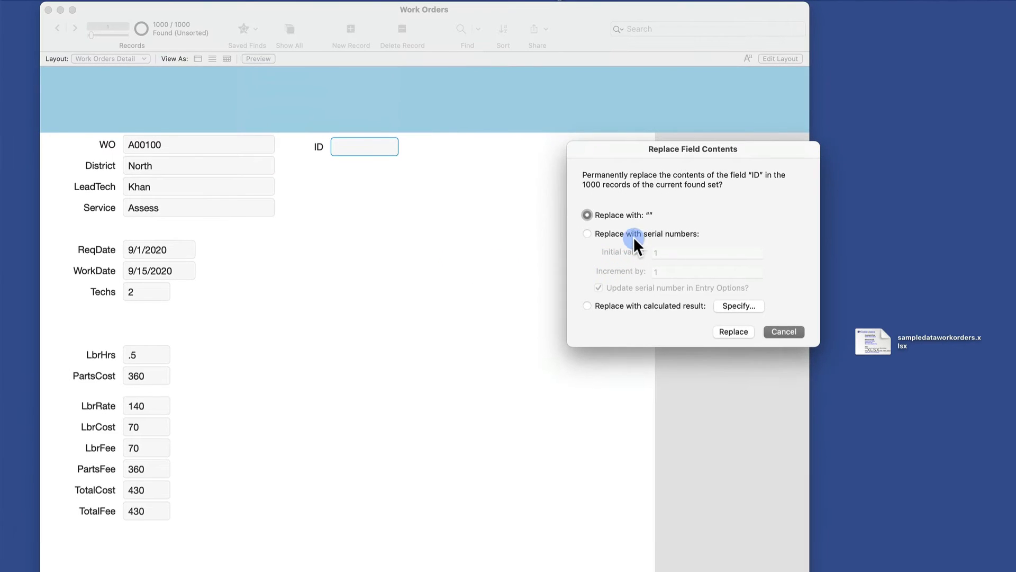
{"action": "left_click", "coordinate": [627, 233]}
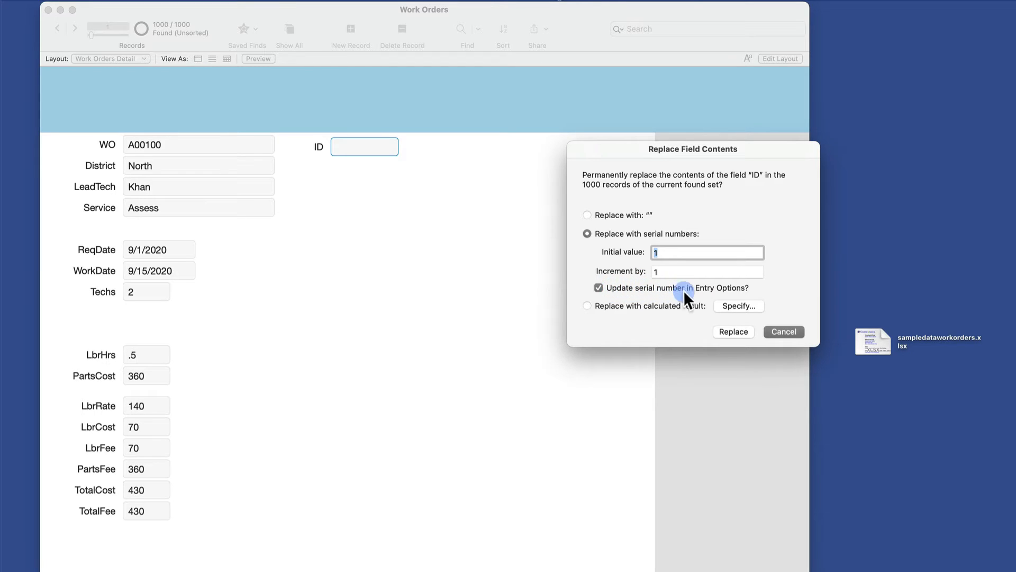
{"action": "left_click", "coordinate": [742, 330]}
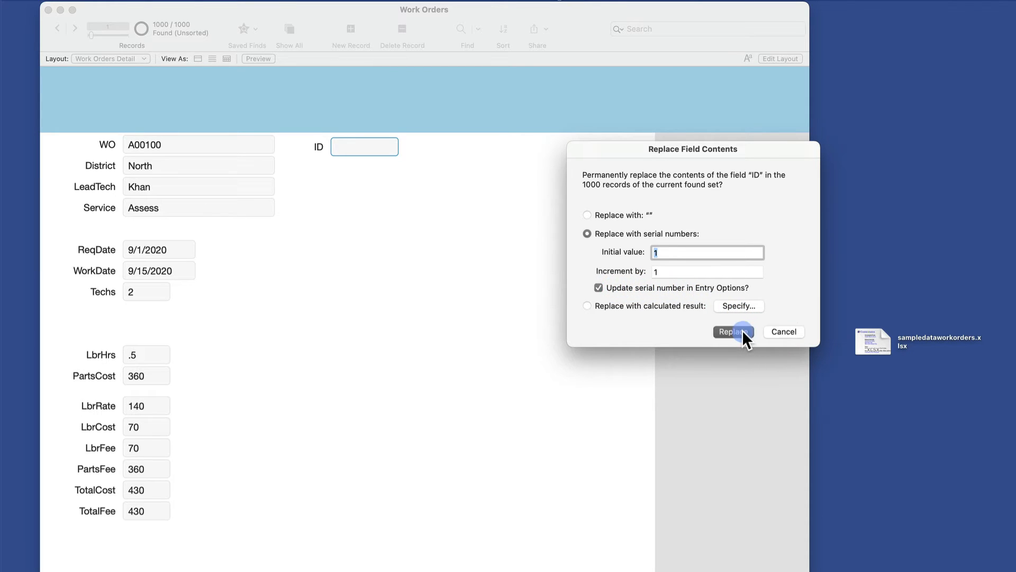
{"action": "left_click", "coordinate": [525, 245]}
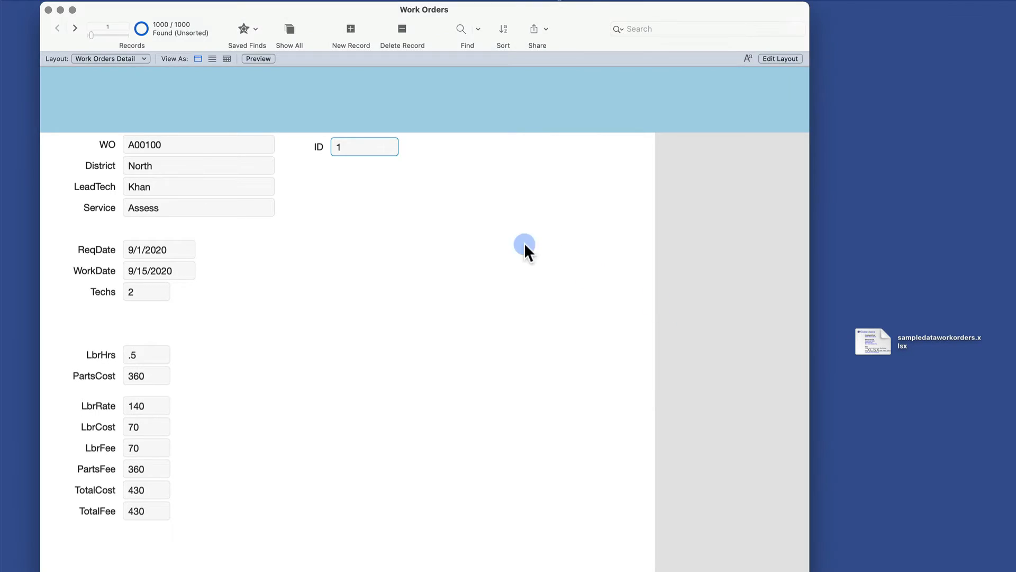
- Page through the work order records to check their ID serial numbers, and return to the first record
{"action": "left_click", "coordinate": [75, 28]}
{"action": "left_click", "coordinate": [75, 28]}
{"action": "left_click", "coordinate": [75, 28]}
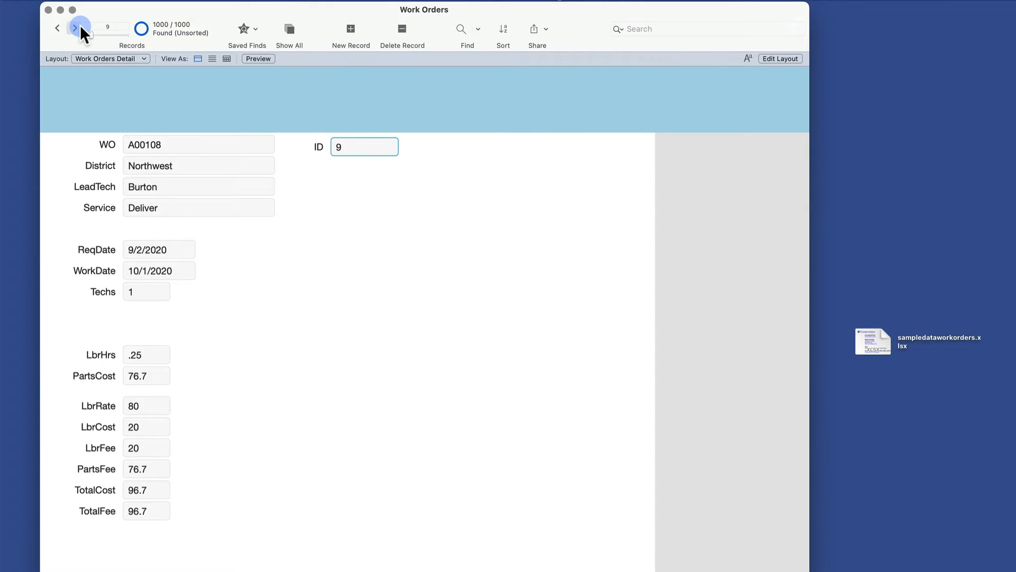
{"action": "left_click", "coordinate": [79, 28]}
{"action": "left_click", "coordinate": [82, 30]}
{"action": "left_click", "coordinate": [90, 35]}
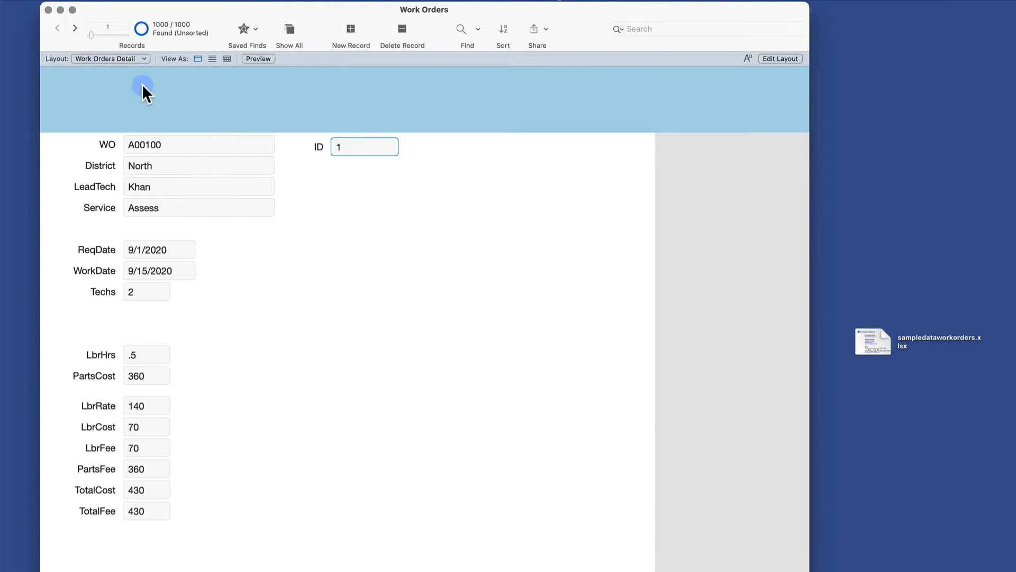
- Go to the Work Orders Calendar layout and set the calendar configuration's event detail layout to Work Orders Detail
{"action": "left_click", "coordinate": [143, 59]}
{"action": "left_click", "coordinate": [126, 50]}
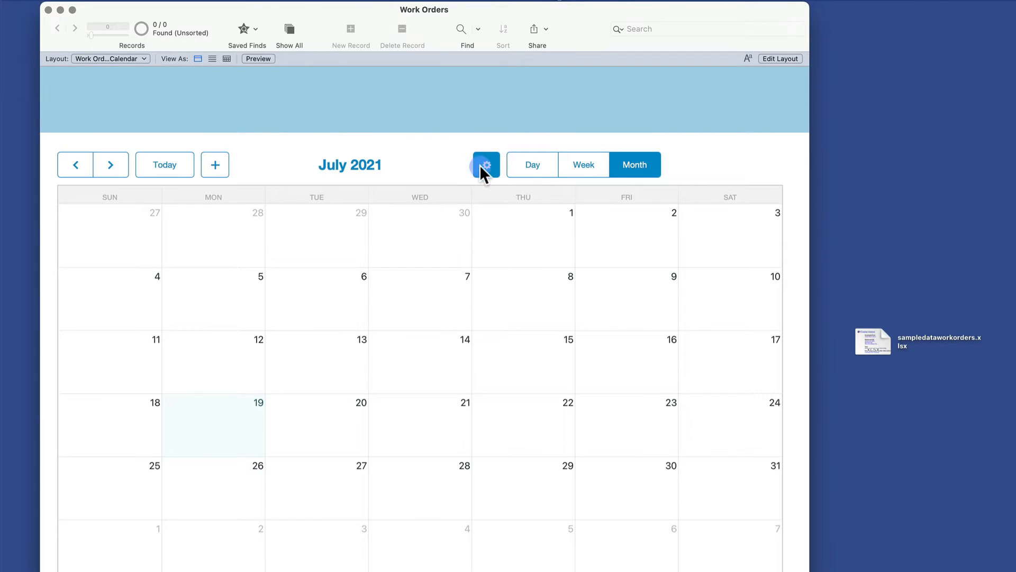
{"action": "left_click", "coordinate": [482, 165]}
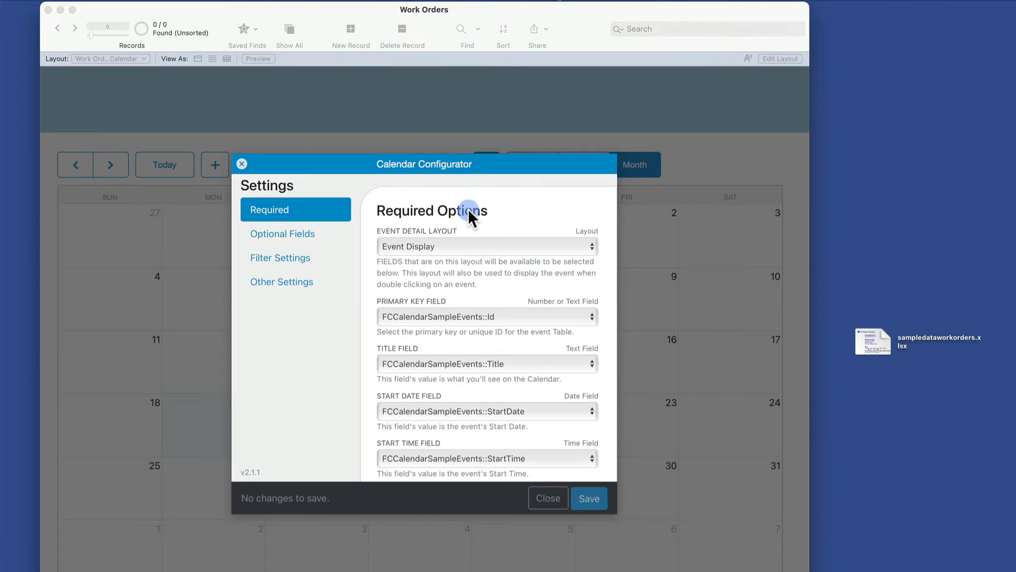
{"action": "left_click", "coordinate": [447, 245]}
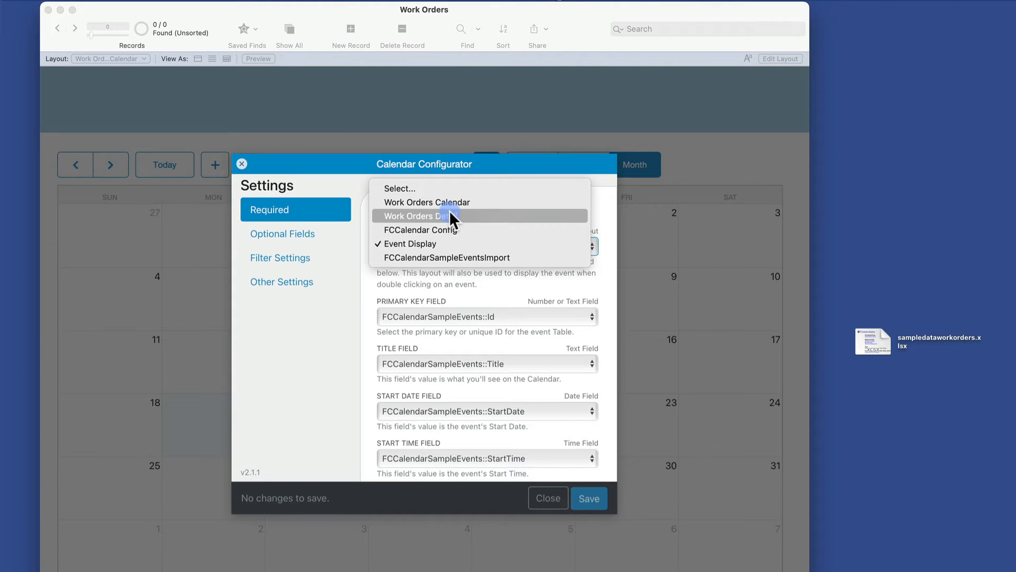
{"action": "left_click", "coordinate": [480, 215]}
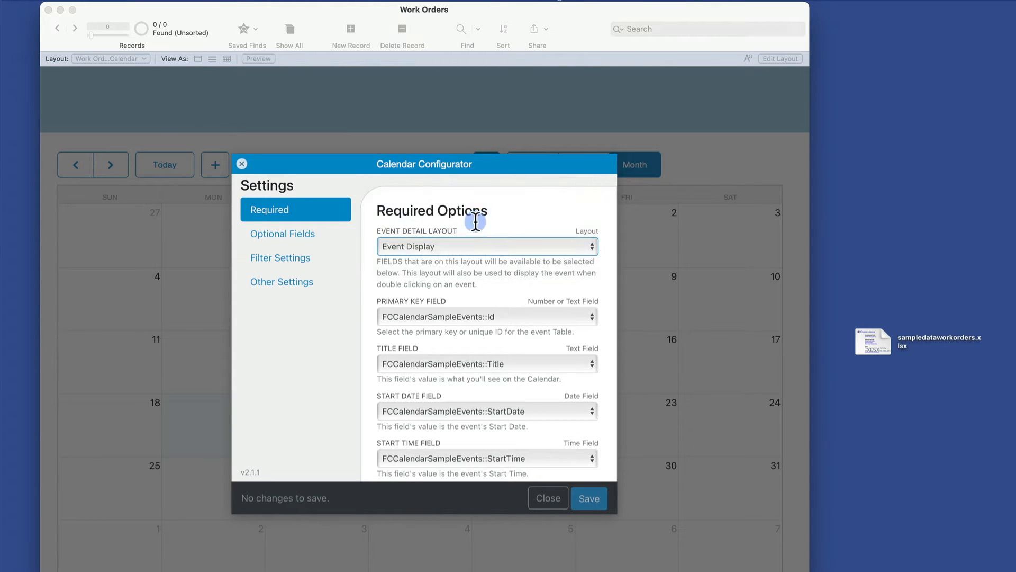
- Choose Work Orders::ID as the calendar's primary key field and Work Orders::WO as its title field
{"action": "left_click", "coordinate": [447, 317]}
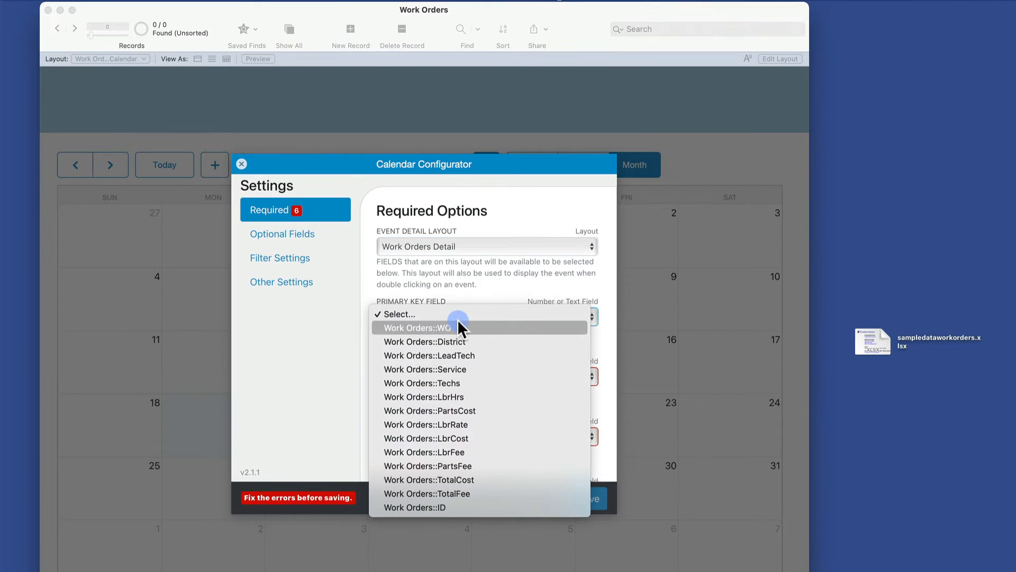
{"action": "left_click", "coordinate": [440, 507]}
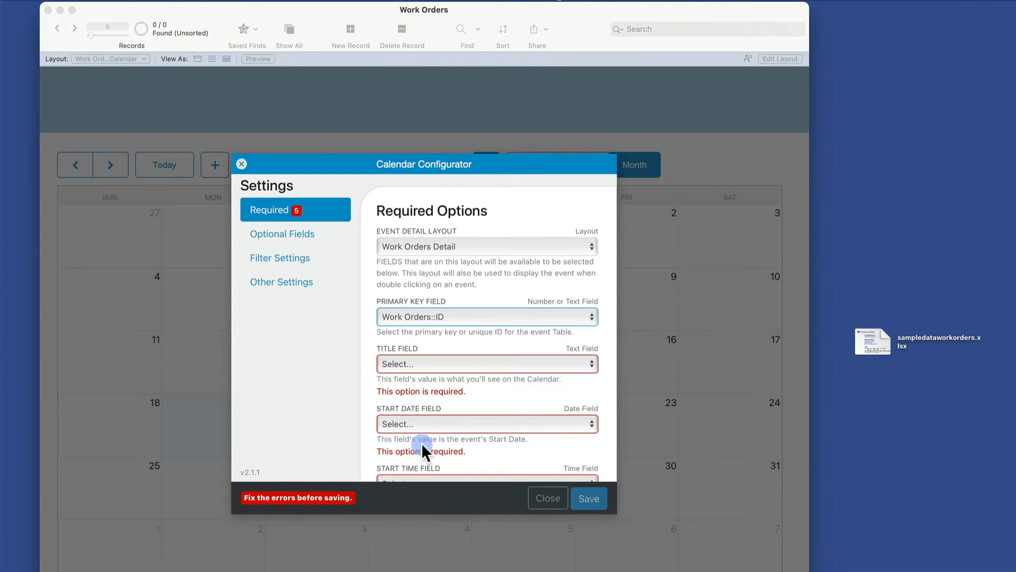
{"action": "left_click", "coordinate": [448, 364]}
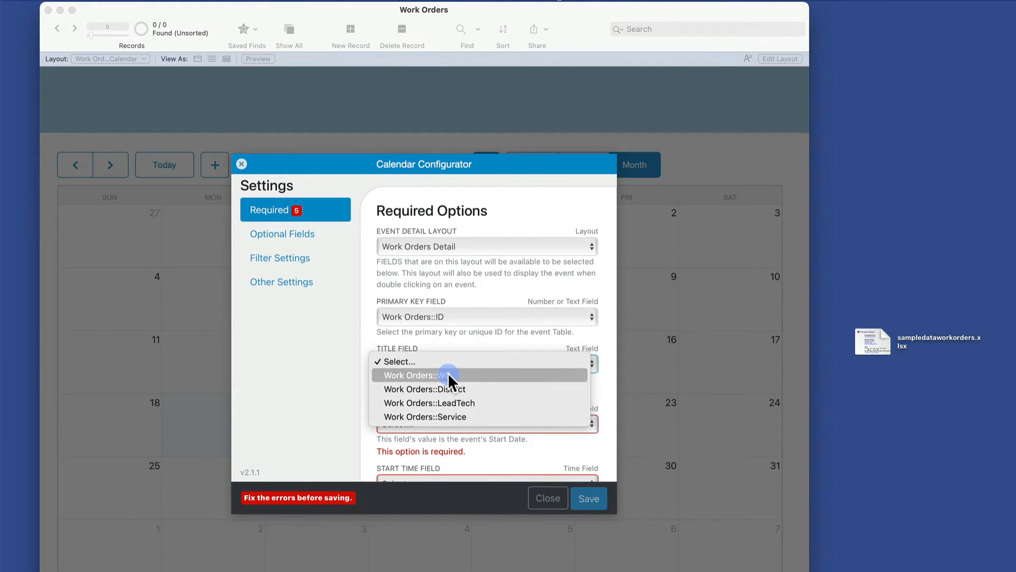
{"action": "left_click", "coordinate": [449, 373]}
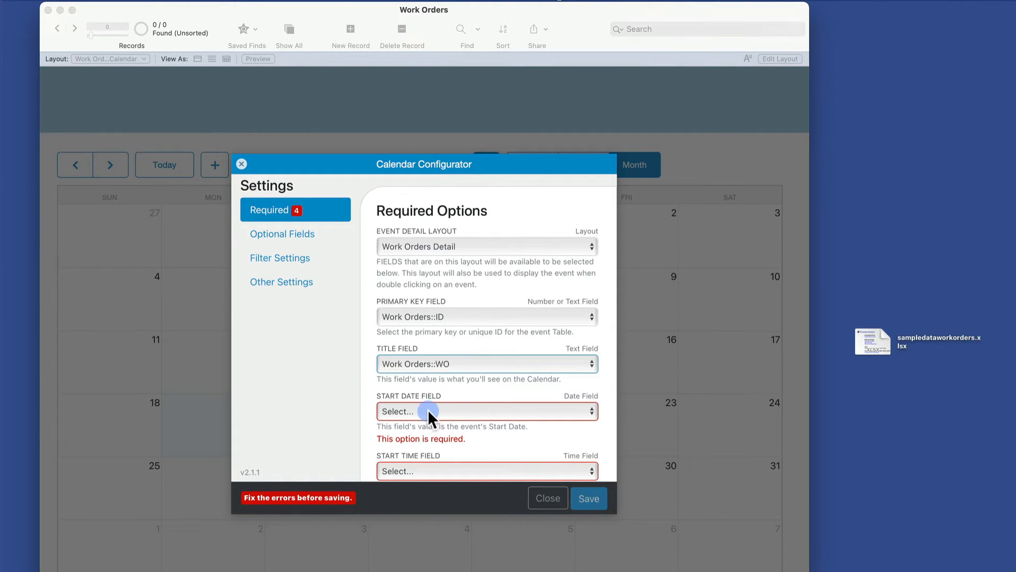
- Review the required start and end date and time fields in the calendar configuration, and close it without saving
{"action": "scroll", "coordinate": [439, 409], "scroll_direction": "down", "scroll_amount": 3}
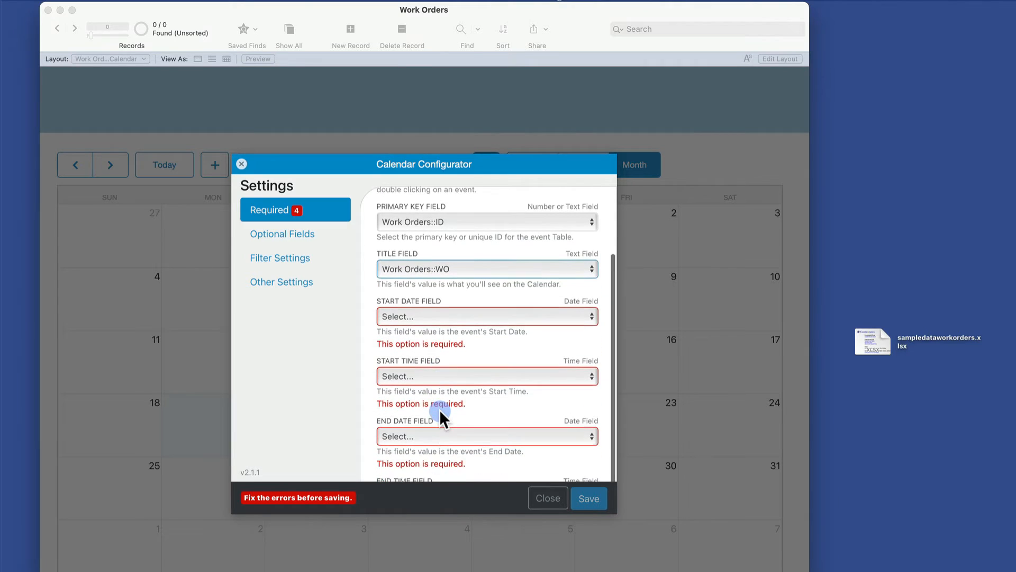
{"action": "scroll", "coordinate": [439, 408], "scroll_direction": "down", "scroll_amount": 2}
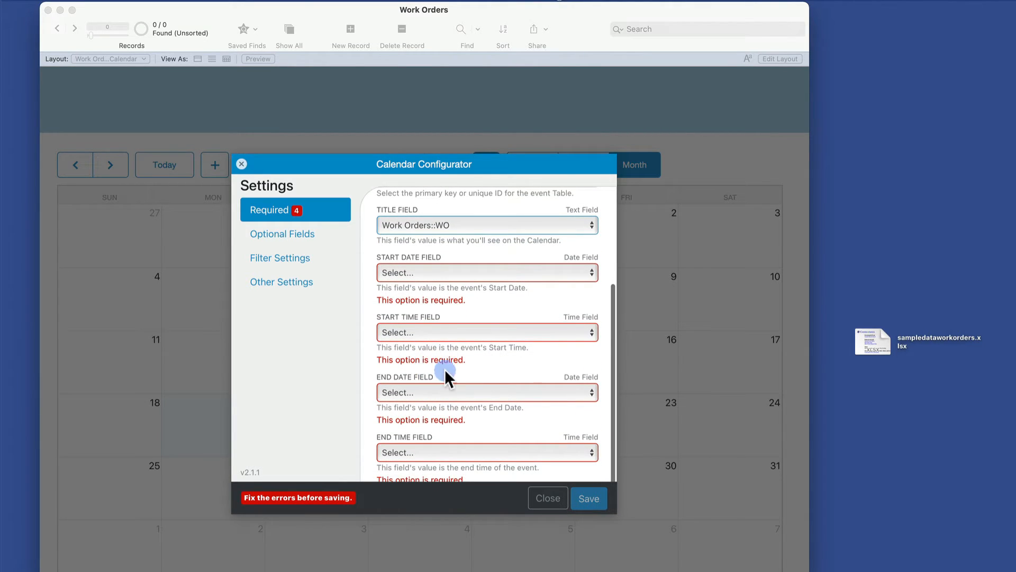
{"action": "scroll", "coordinate": [437, 438], "scroll_direction": "down", "scroll_amount": 1}
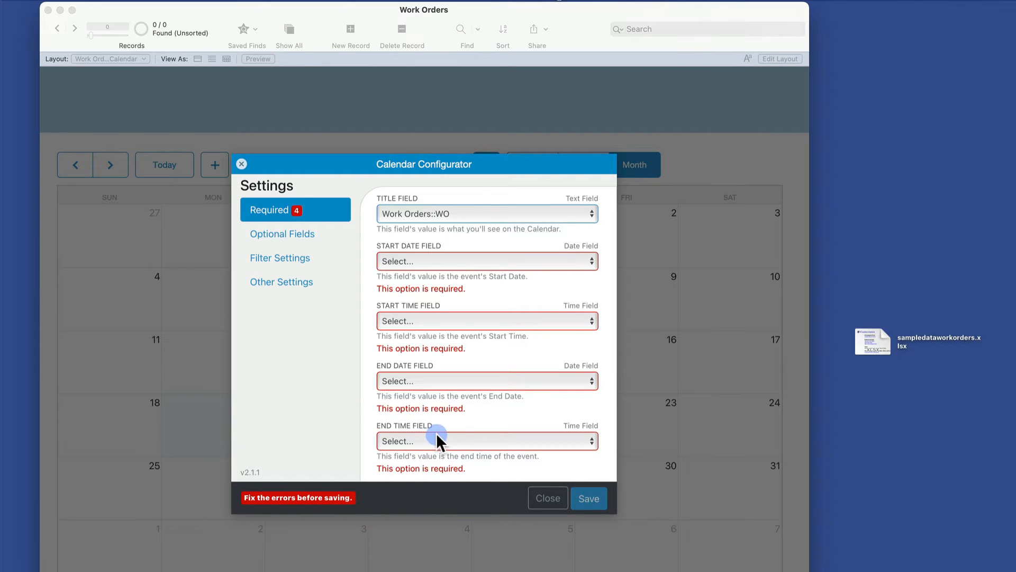
{"action": "scroll", "coordinate": [436, 433], "scroll_direction": "up", "scroll_amount": 1}
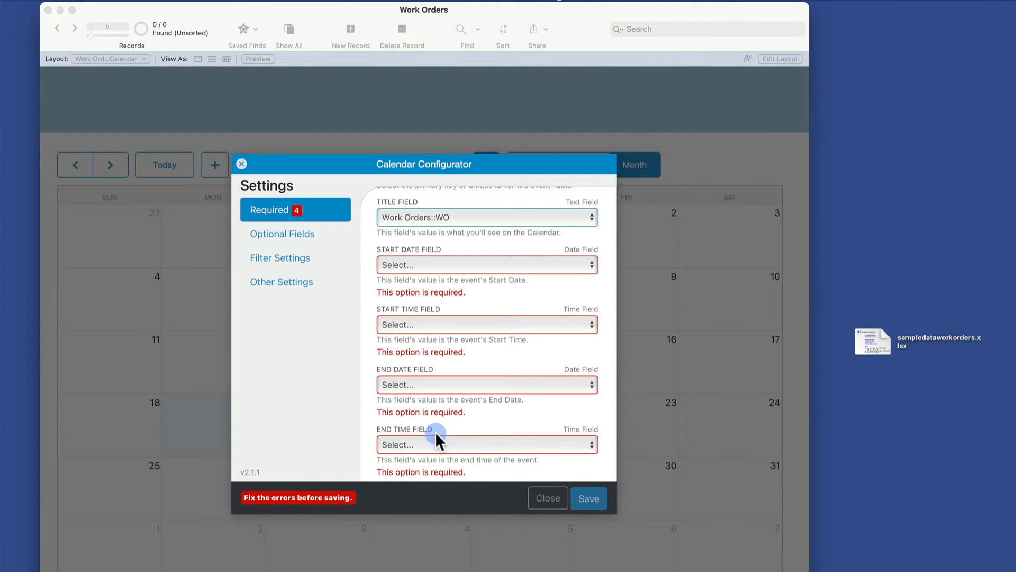
{"action": "left_click", "coordinate": [548, 498]}
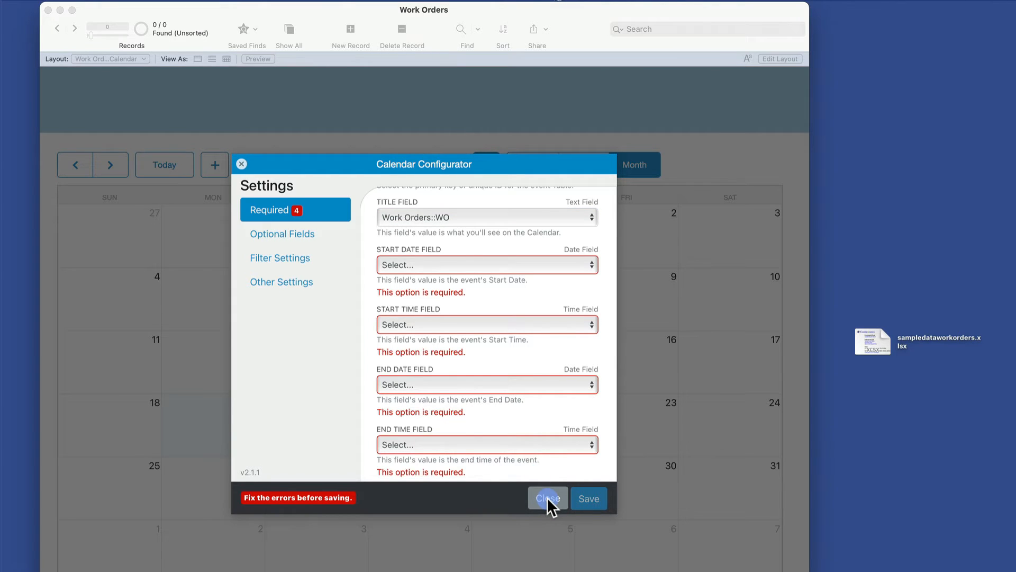
{"action": "left_click", "coordinate": [548, 498]}
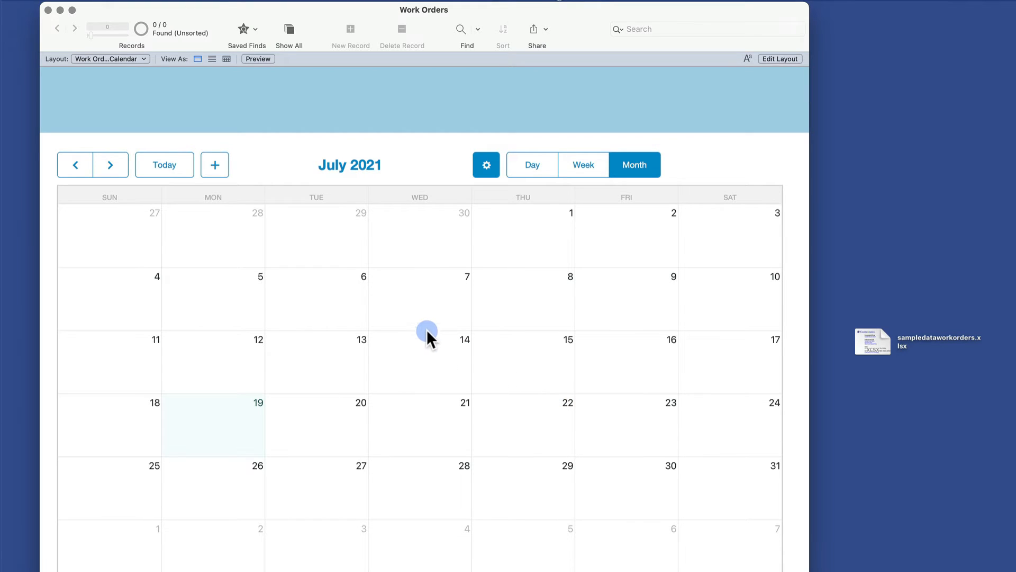
- Switch to the Work Orders Detail layout and open the field definitions of the Work Orders table
{"action": "left_click", "coordinate": [120, 60]}
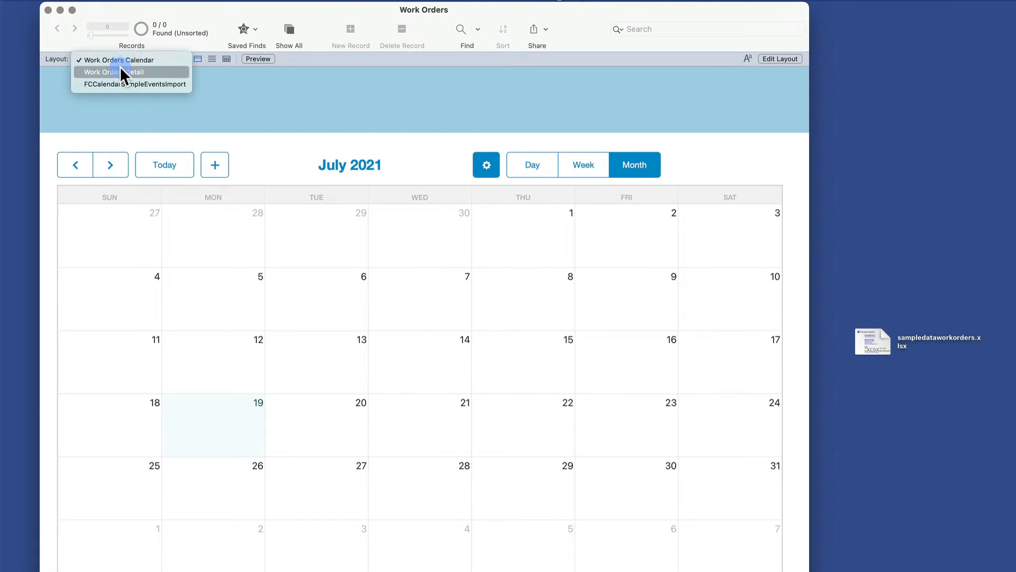
{"action": "left_click", "coordinate": [120, 71]}
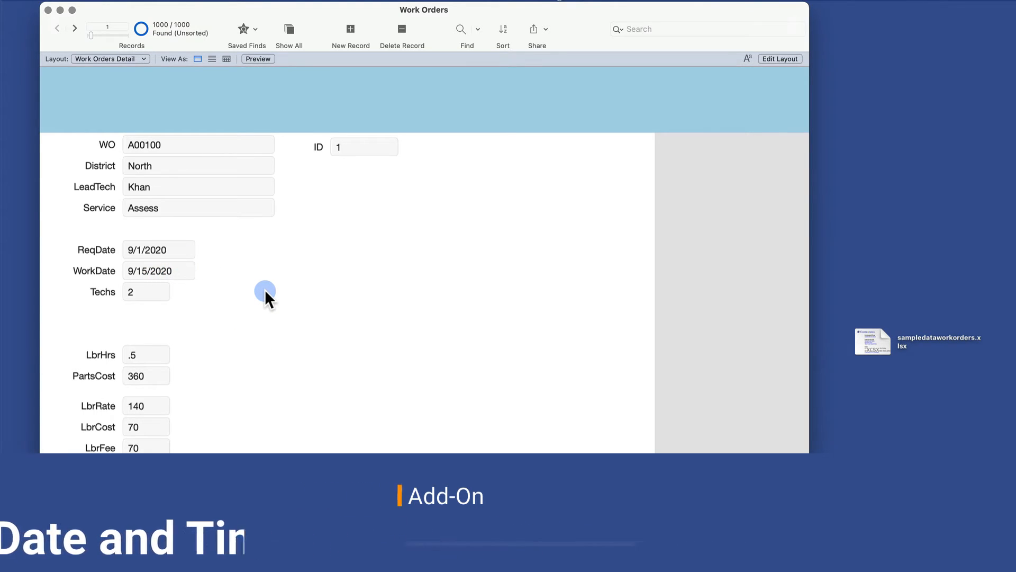
{"action": "key", "text": "super+shift+d"}
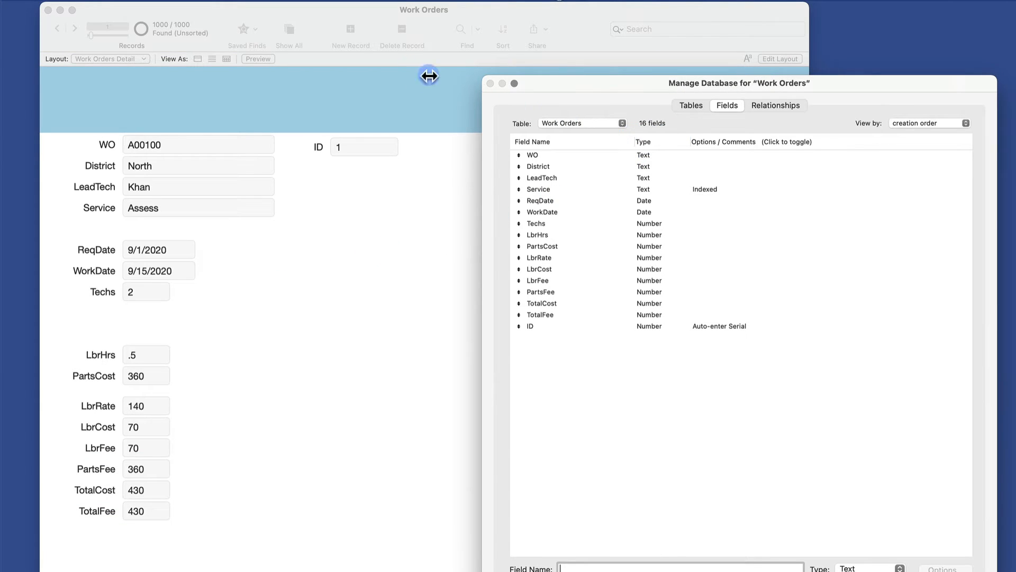
- Create a calculation field named End Date in the Work Orders table
{"action": "left_click", "coordinate": [548, 200]}
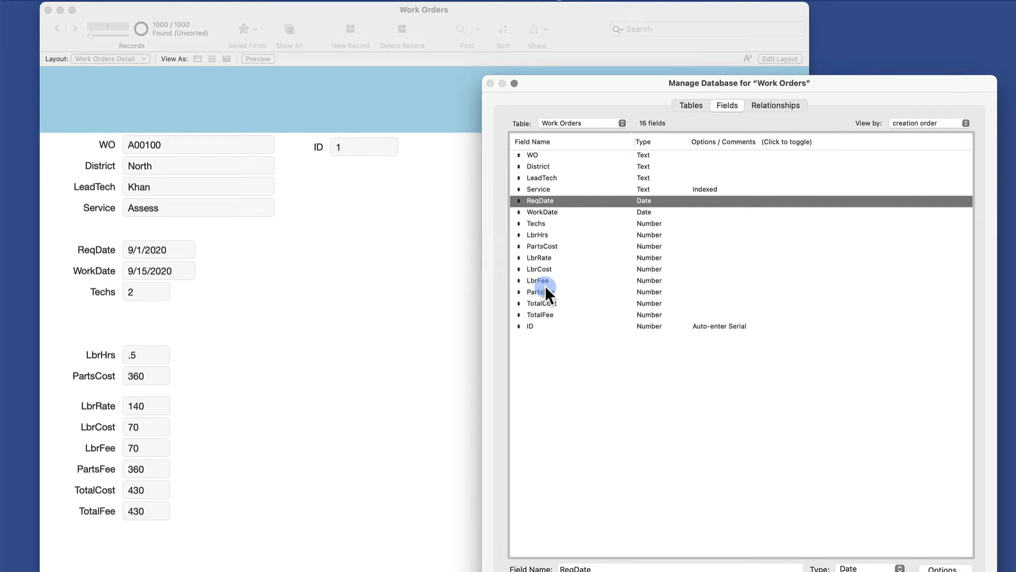
{"action": "double_click", "coordinate": [598, 563]}
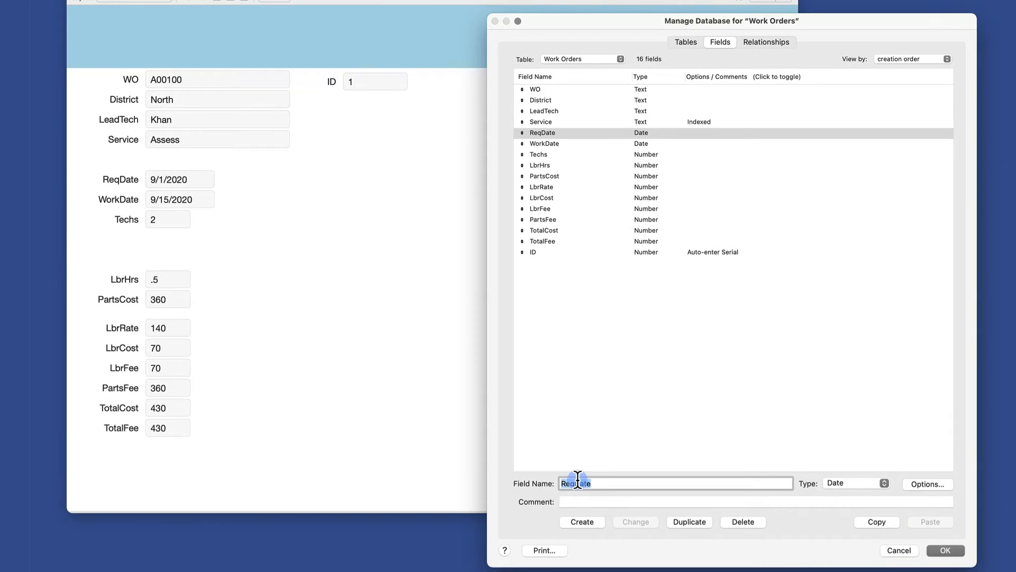
{"action": "type", "text": "End Date"}
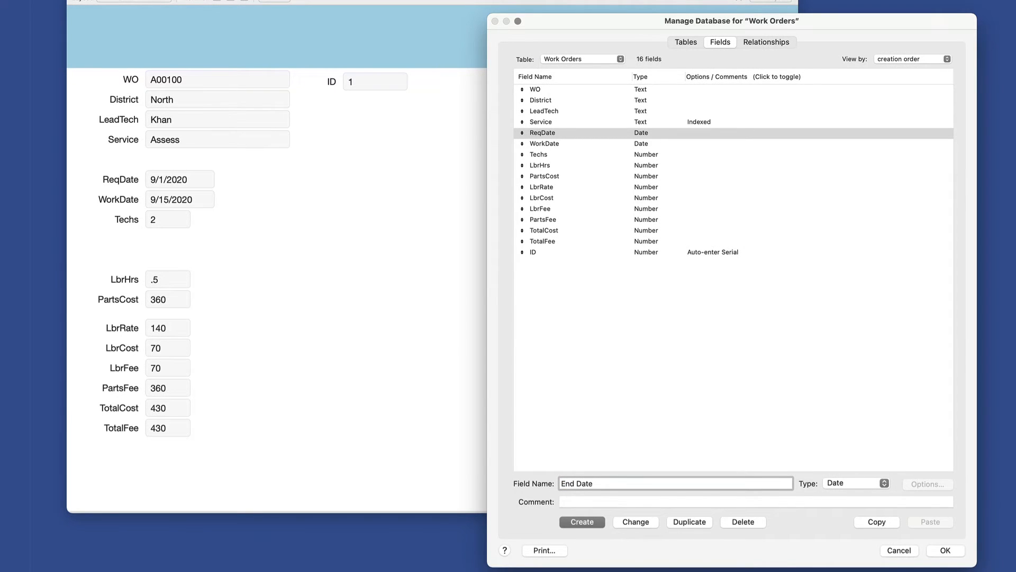
{"action": "left_click", "coordinate": [864, 483]}
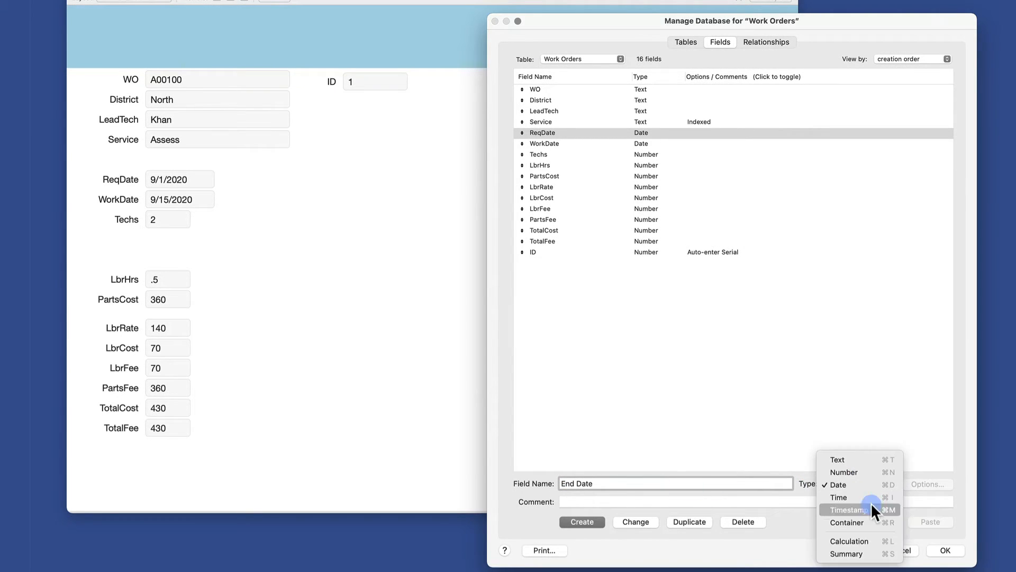
{"action": "left_click", "coordinate": [869, 535]}
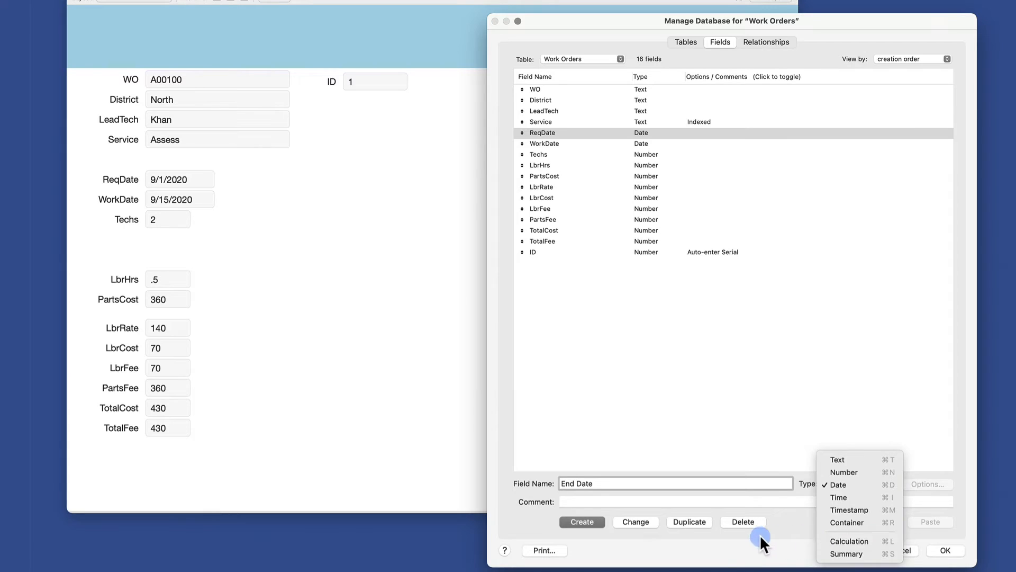
{"action": "left_click", "coordinate": [602, 521]}
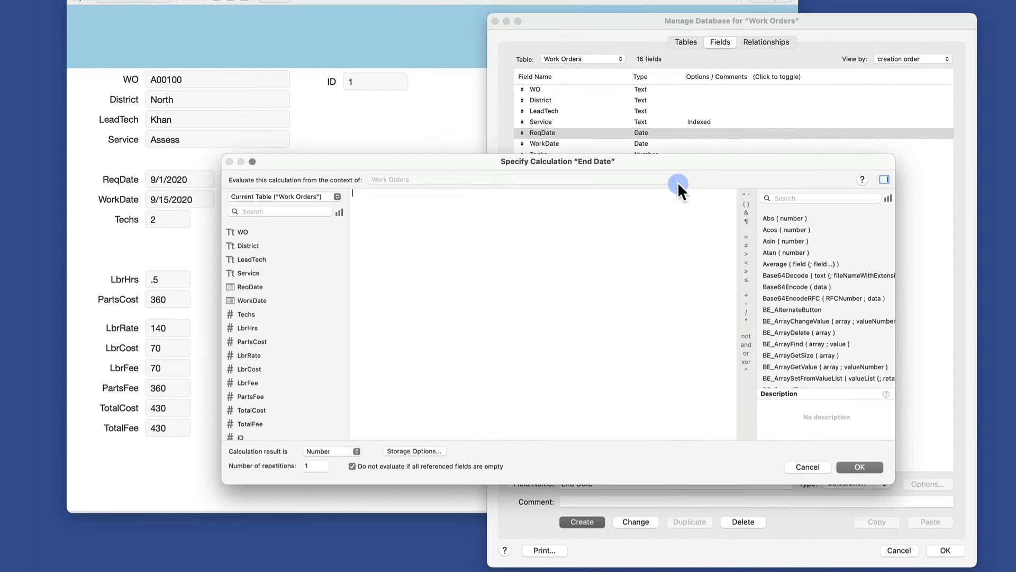
- Define the End Date calculation as ReqDate with a Date result, and save the field definitions
{"action": "left_click_drag", "start_coordinate": [677, 182], "coordinate": [727, 214]}
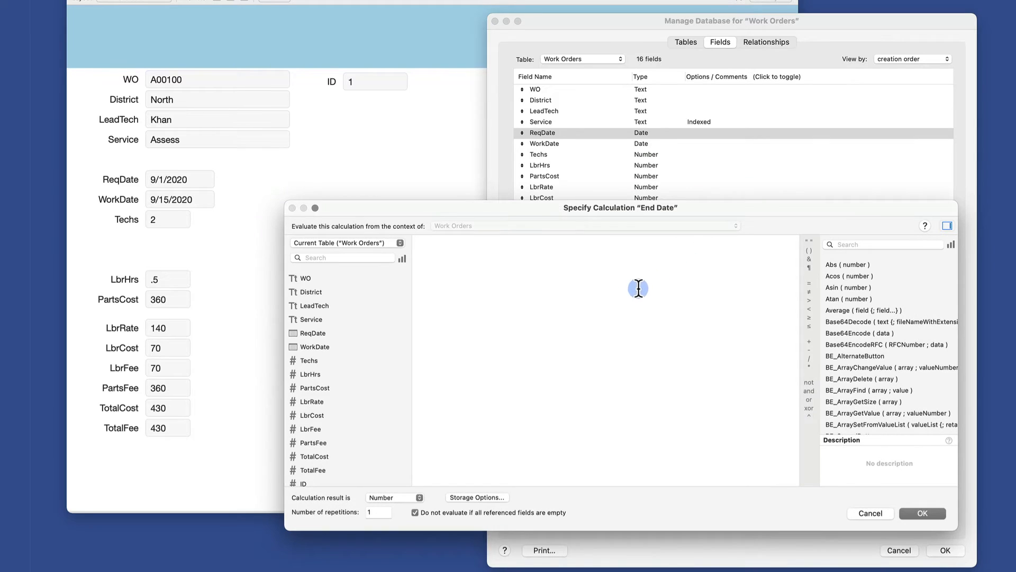
{"action": "left_click_drag", "start_coordinate": [549, 208], "coordinate": [548, 203]}
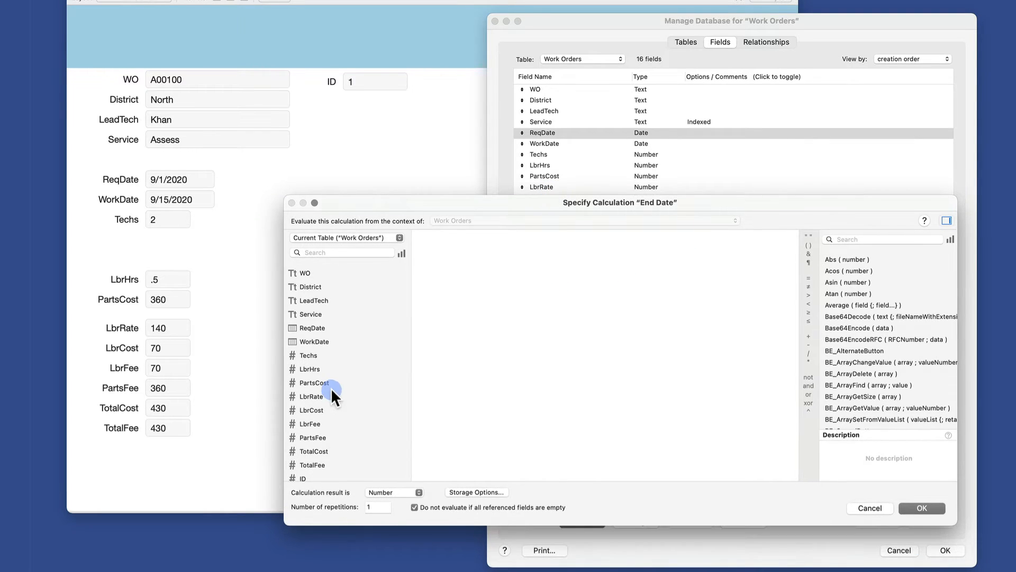
{"action": "scroll", "coordinate": [325, 339], "scroll_direction": "down", "scroll_amount": 1}
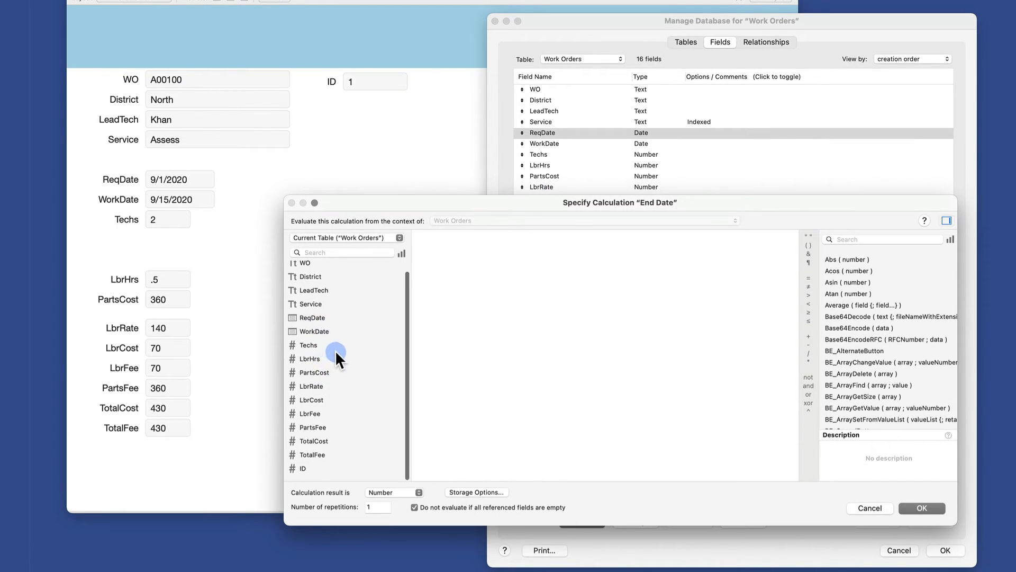
{"action": "double_click", "coordinate": [320, 318]}
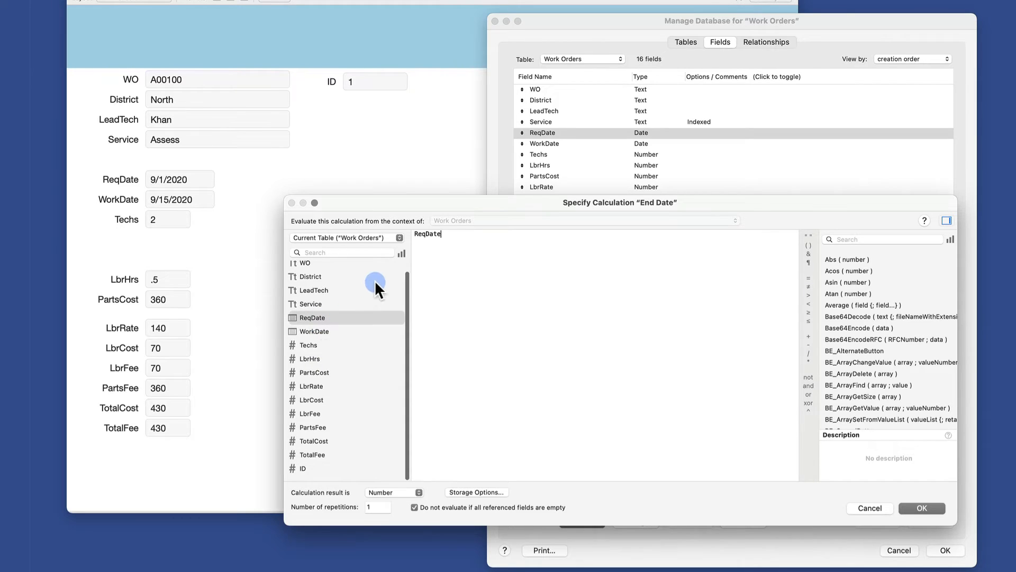
{"action": "left_click", "coordinate": [391, 492]}
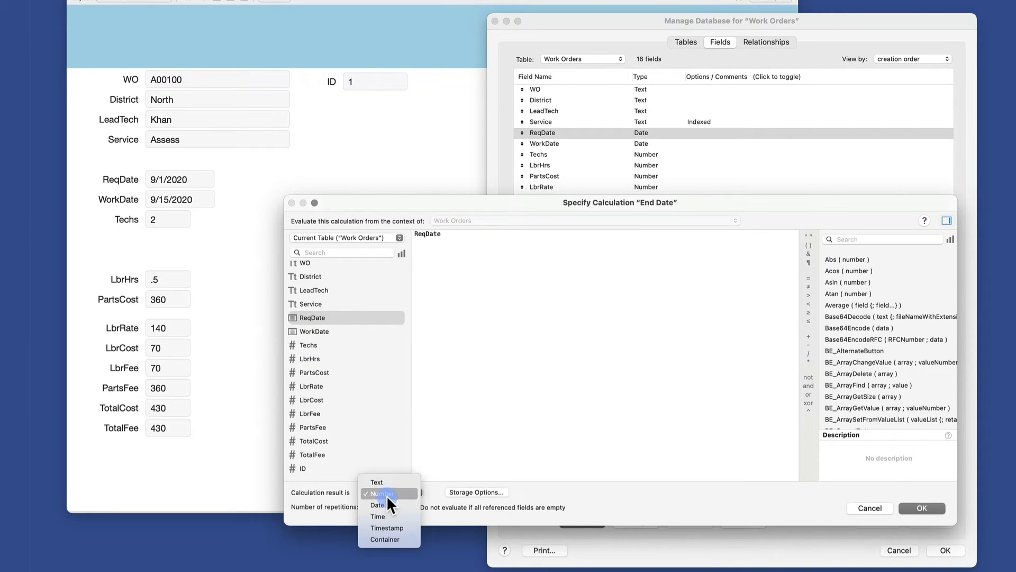
{"action": "left_click", "coordinate": [383, 504]}
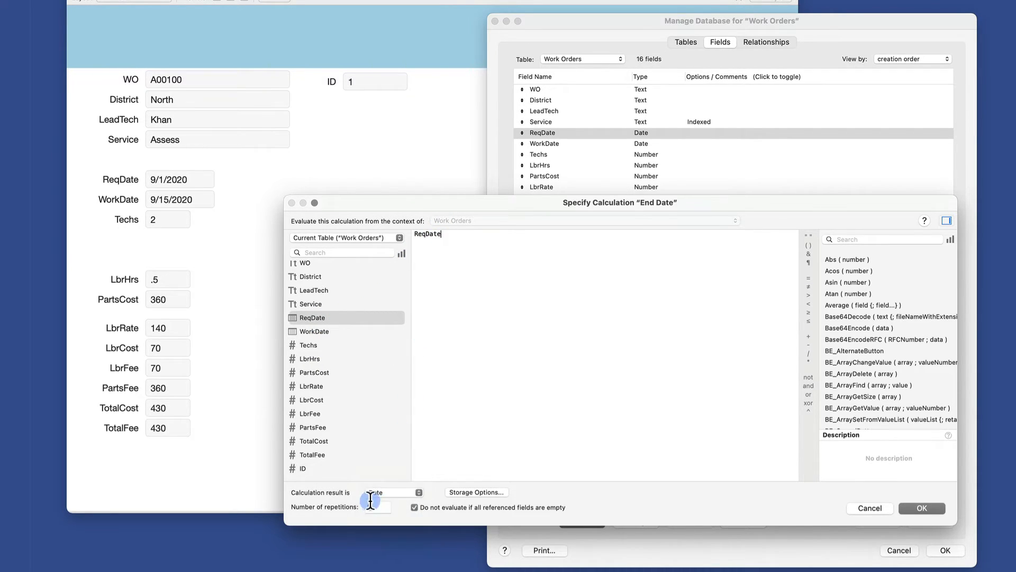
{"action": "left_click", "coordinate": [942, 509]}
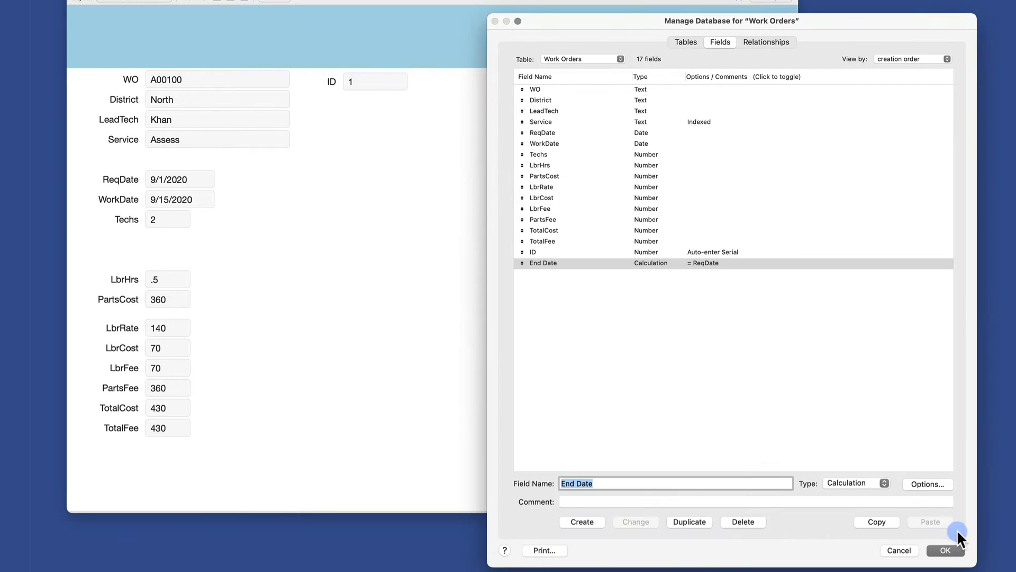
{"action": "key", "text": "Return"}
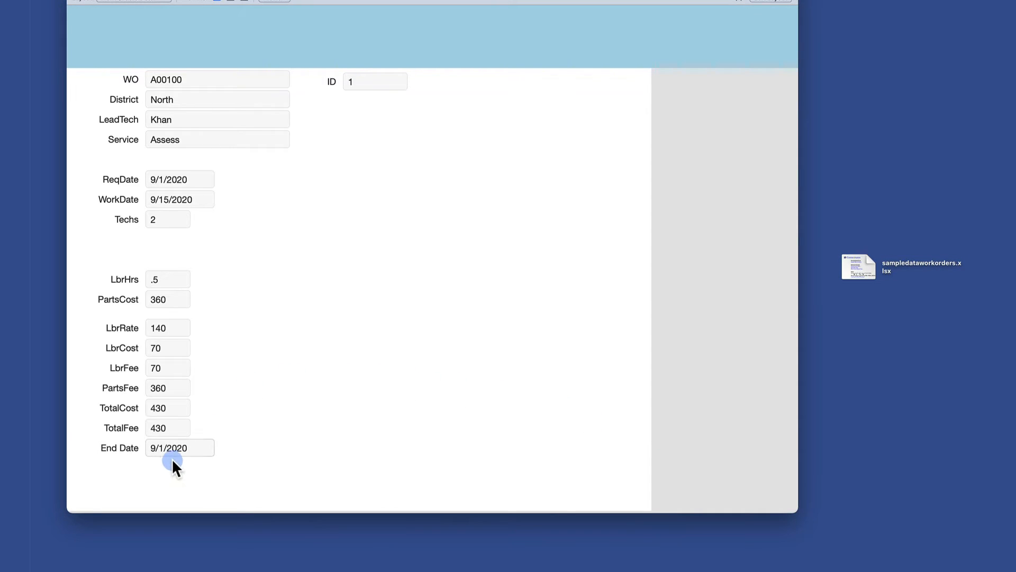
- Change the ReqDate of work order A00100 to 9/2/2021 to test the End Date calculation
{"action": "left_click", "coordinate": [192, 172]}
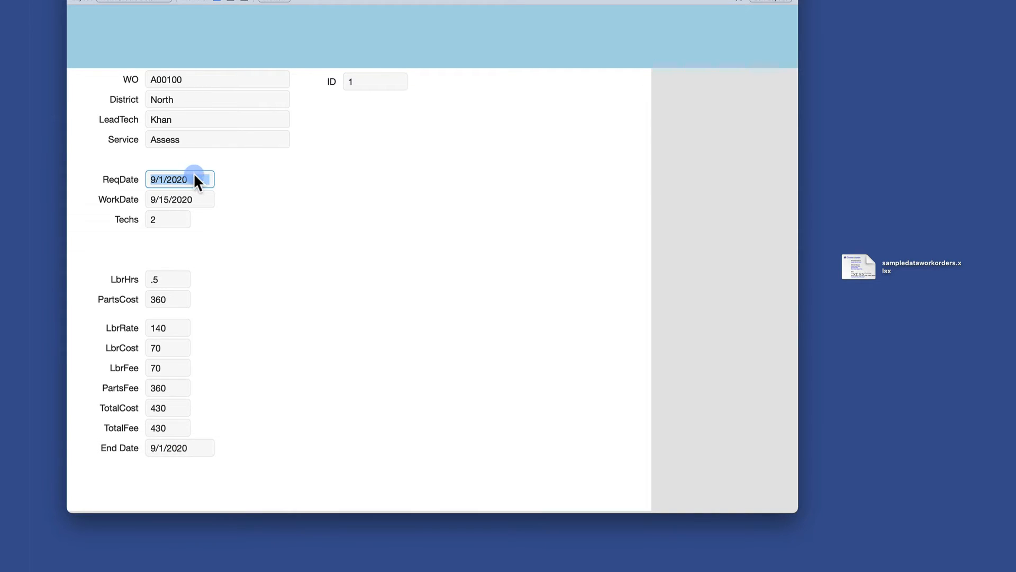
{"action": "type", "text": "9/2/2021"}
{"action": "key", "text": "Return"}
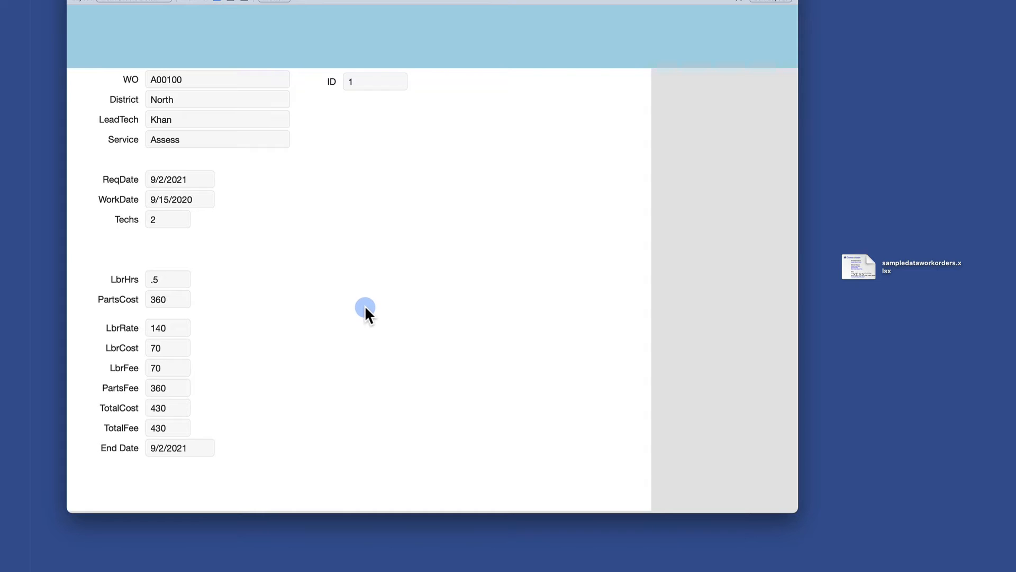
- Add two Time fields named Time Start and Time End to the Work Orders table and save the definitions
{"action": "key", "text": "super+shift+d"}
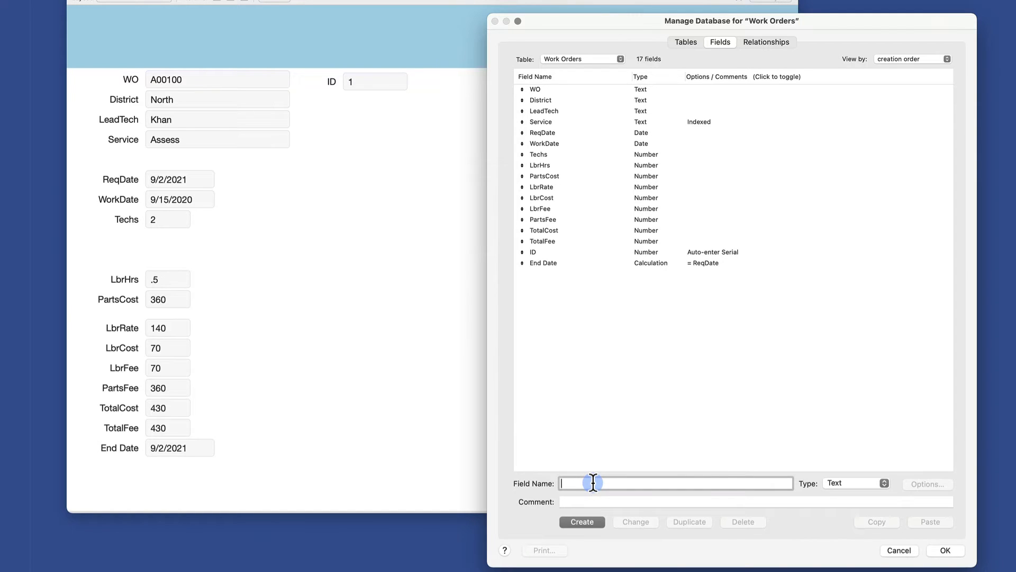
{"action": "type", "text": "Time Start"}
{"action": "key", "text": "super+i"}
{"action": "key", "text": "Return"}
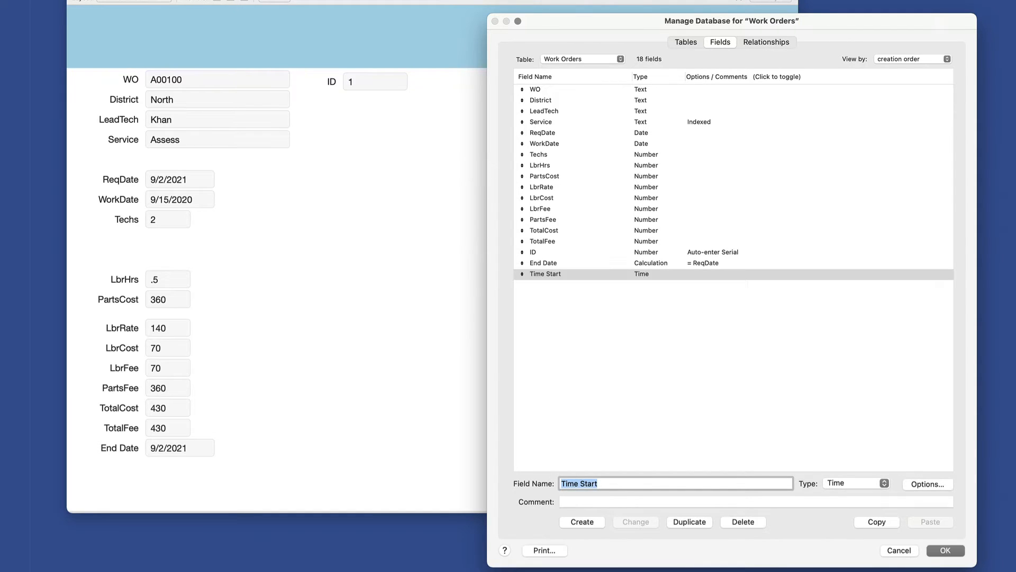
{"action": "type", "text": "Time End"}
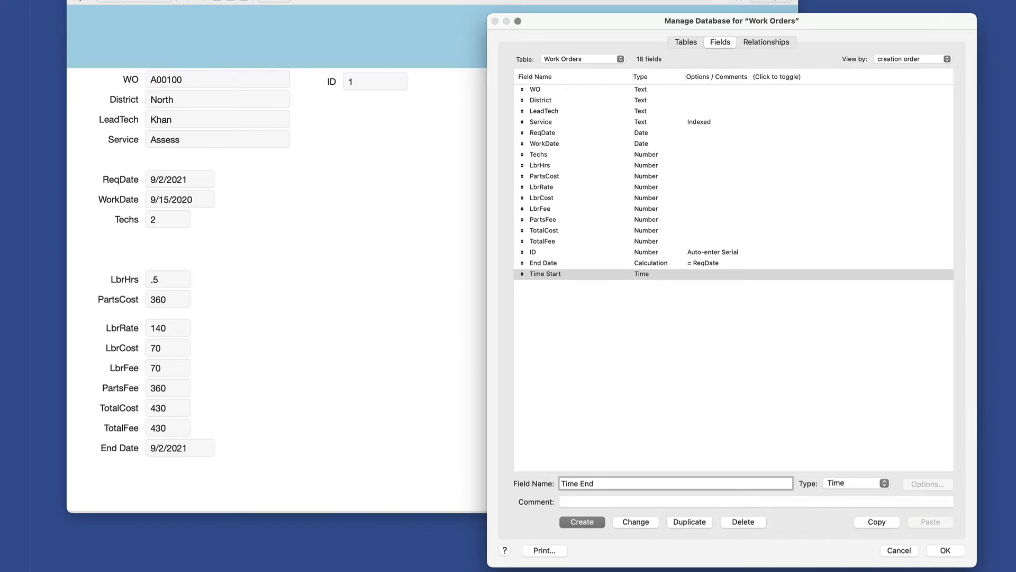
{"action": "key", "text": "Return"}
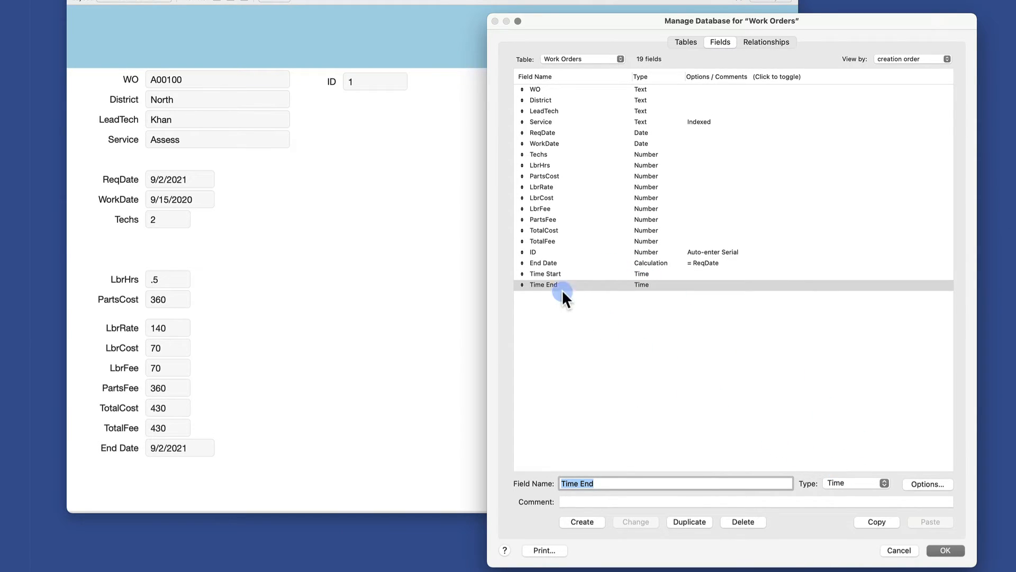
{"action": "left_click", "coordinate": [945, 551]}
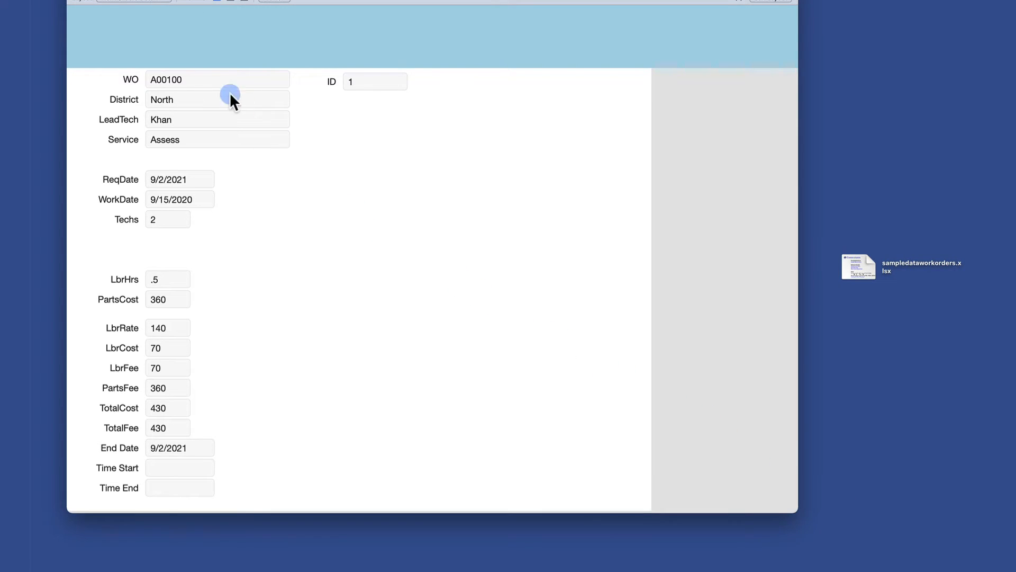
- Go to the Work Orders Calendar layout and choose Work Orders Detail as the event detail layout in the calendar configuration
{"action": "left_click", "coordinate": [141, 0]}
{"action": "left_click", "coordinate": [145, 1]}
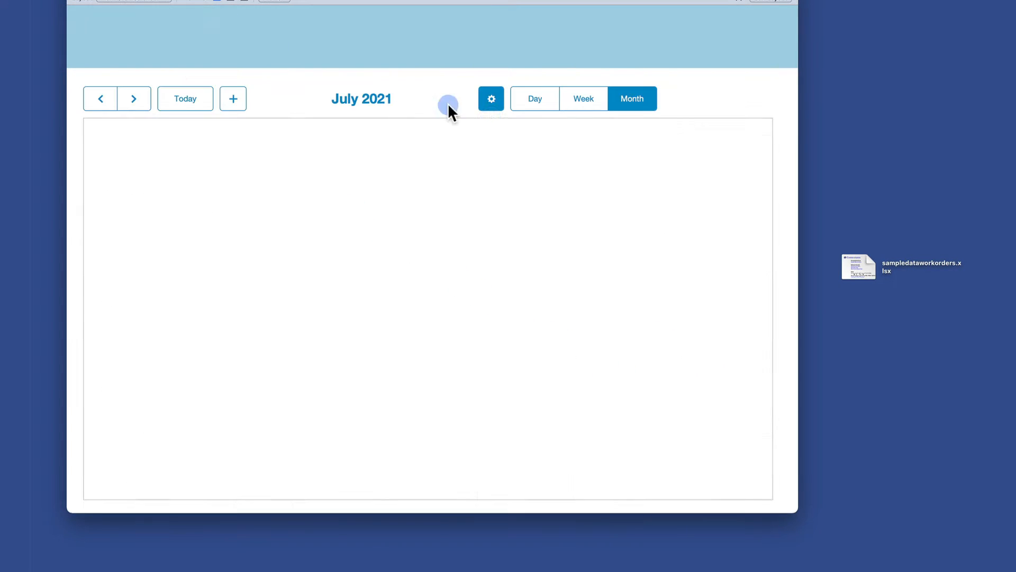
{"action": "left_click", "coordinate": [491, 100]}
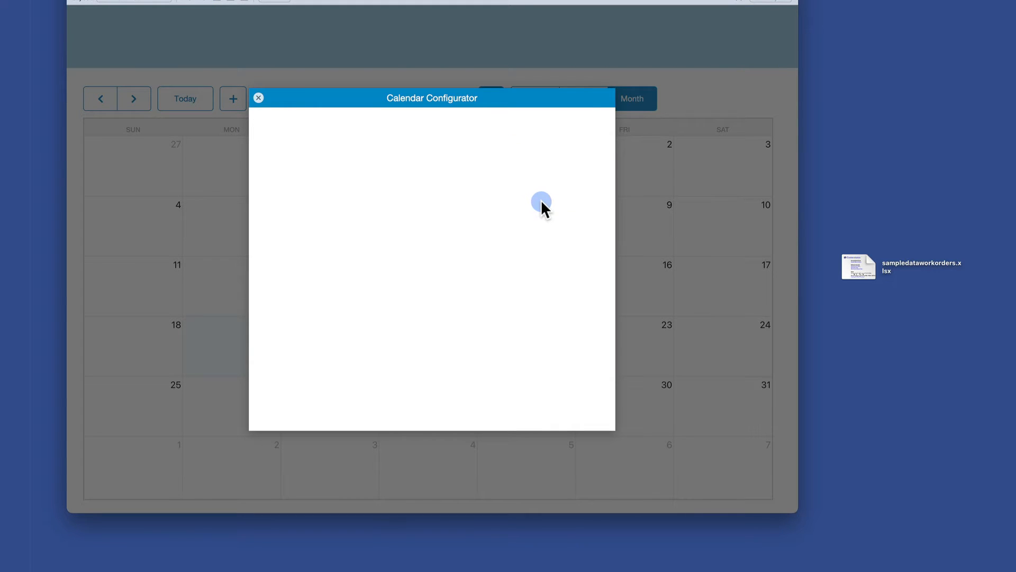
{"action": "left_click", "coordinate": [497, 177]}
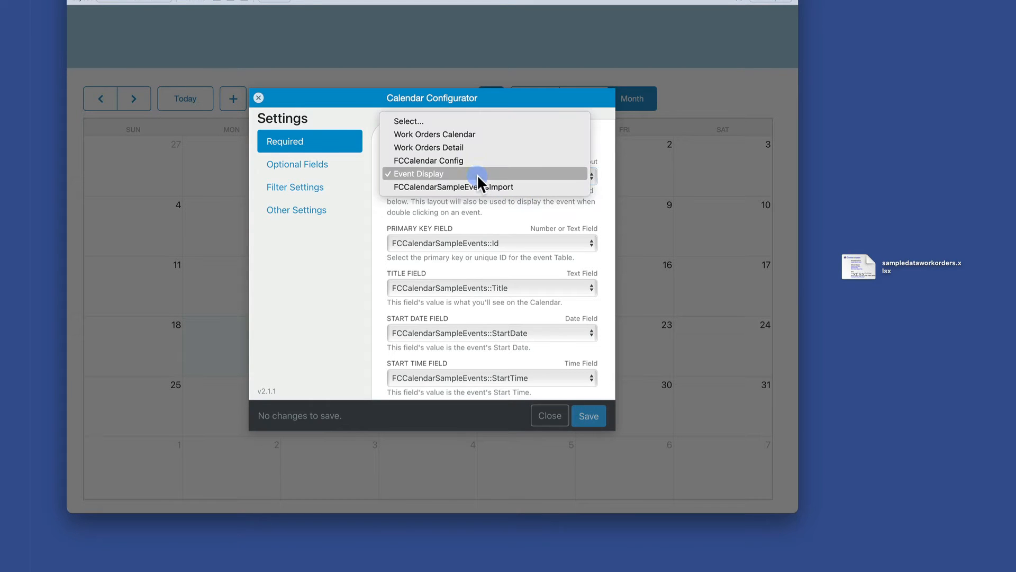
{"action": "left_click", "coordinate": [475, 143]}
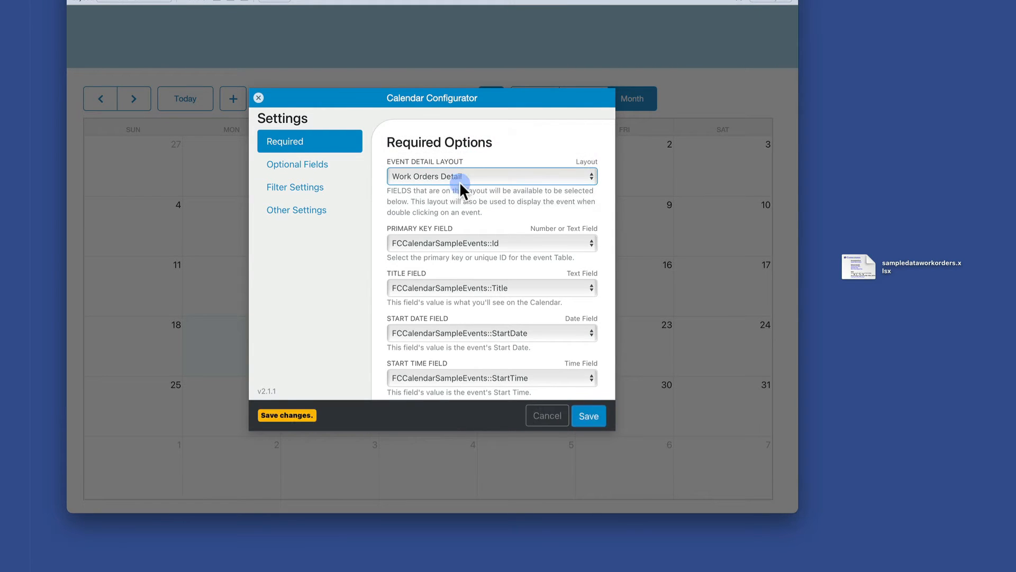
- Set the calendar's primary key field to Work Orders::ID and its title field to Work Orders::WO
{"action": "left_click", "coordinate": [438, 243]}
{"action": "left_click", "coordinate": [457, 425]}
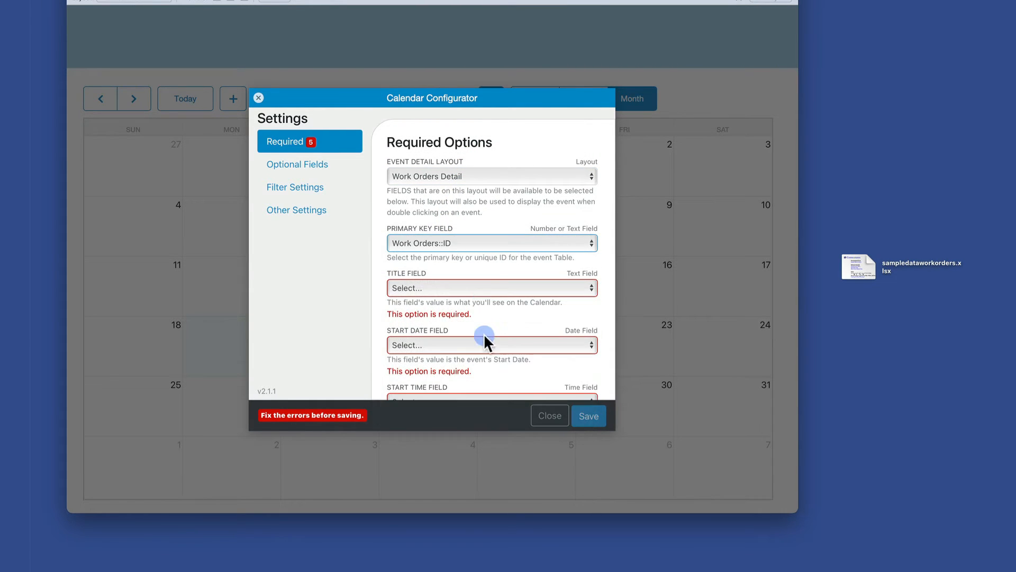
{"action": "left_click", "coordinate": [463, 284]}
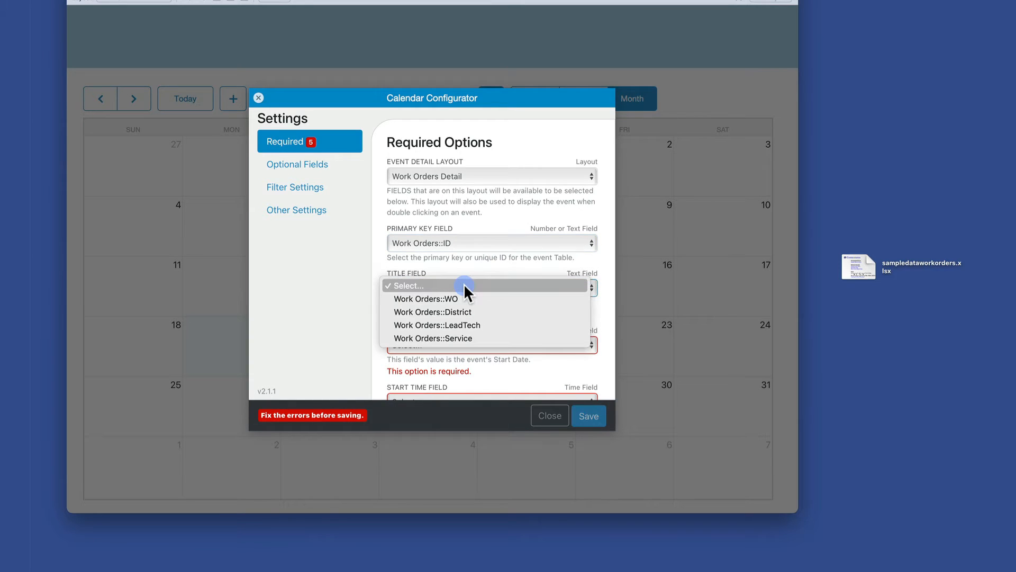
{"action": "left_click", "coordinate": [462, 297]}
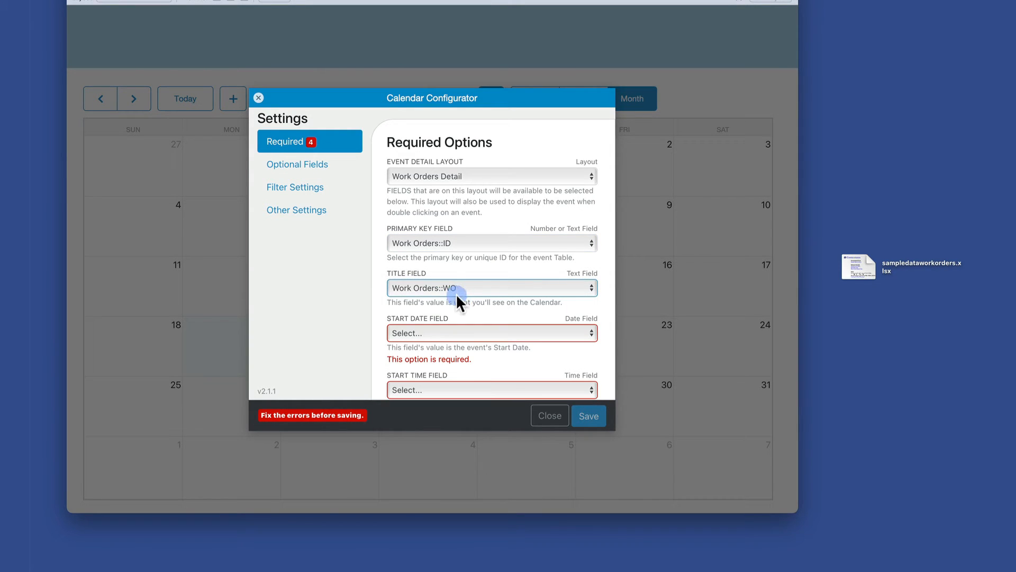
- Set the calendar's start date field to Work Orders::ReqDate and its start time field to Work Orders::Time Start
{"action": "left_click", "coordinate": [458, 332]}
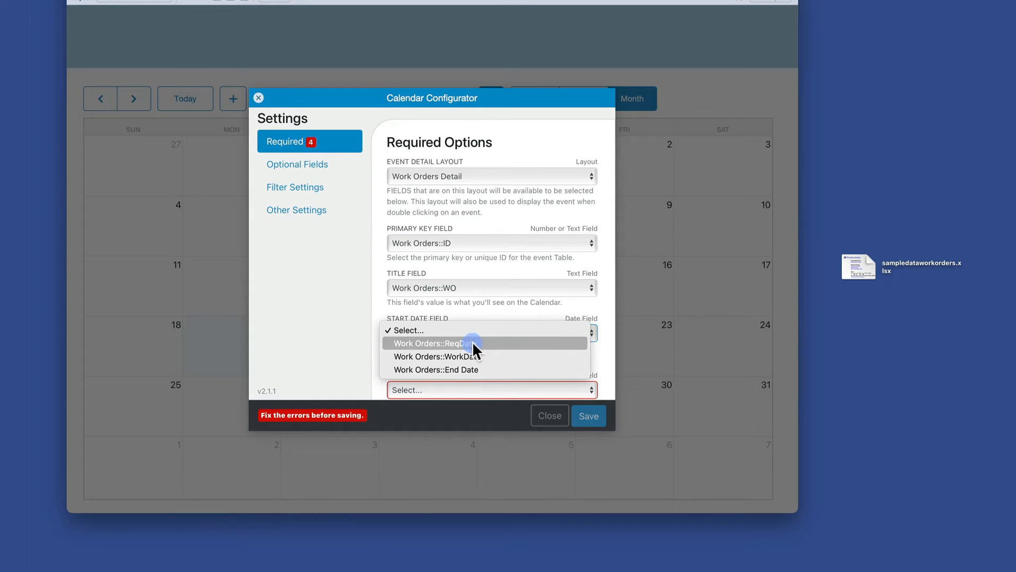
{"action": "left_click", "coordinate": [474, 343]}
{"action": "scroll", "coordinate": [474, 341], "scroll_direction": "down", "scroll_amount": 4}
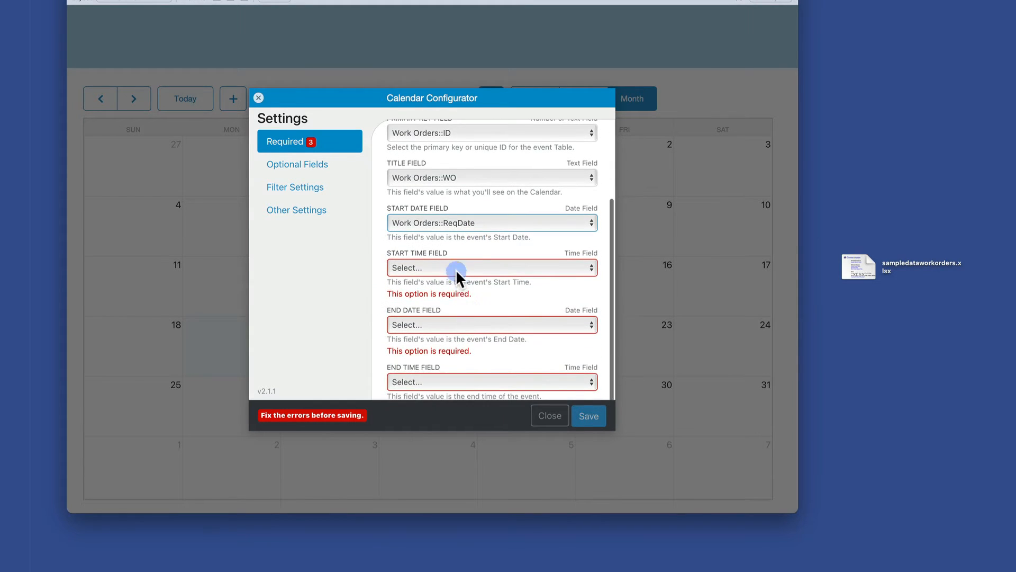
{"action": "left_click", "coordinate": [456, 269]}
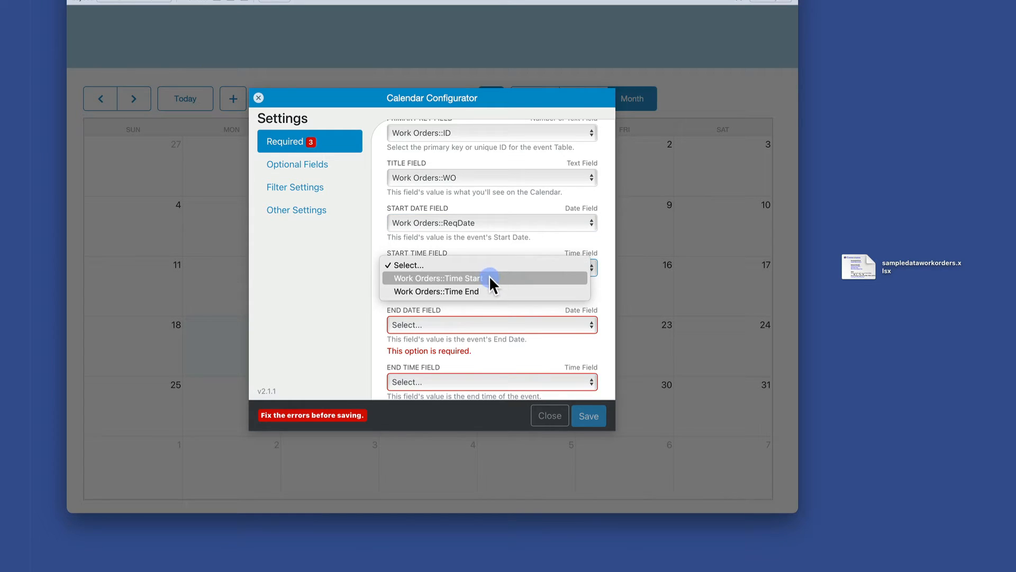
{"action": "left_click", "coordinate": [489, 276]}
- Set the calendar's end date field to Work Orders::End Date and its end time field to Work Orders::Time End
{"action": "left_click", "coordinate": [454, 313]}
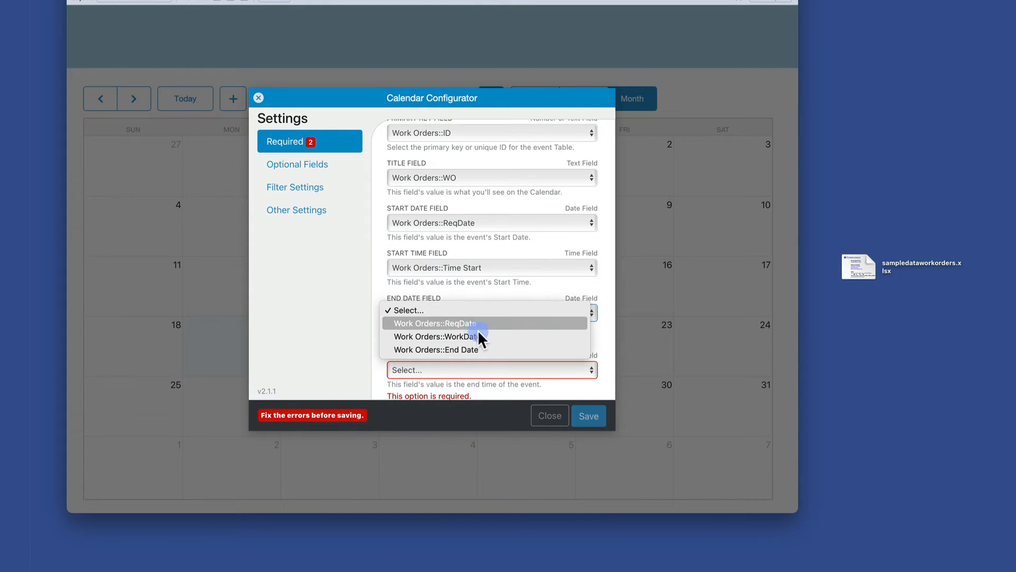
{"action": "left_click", "coordinate": [479, 346]}
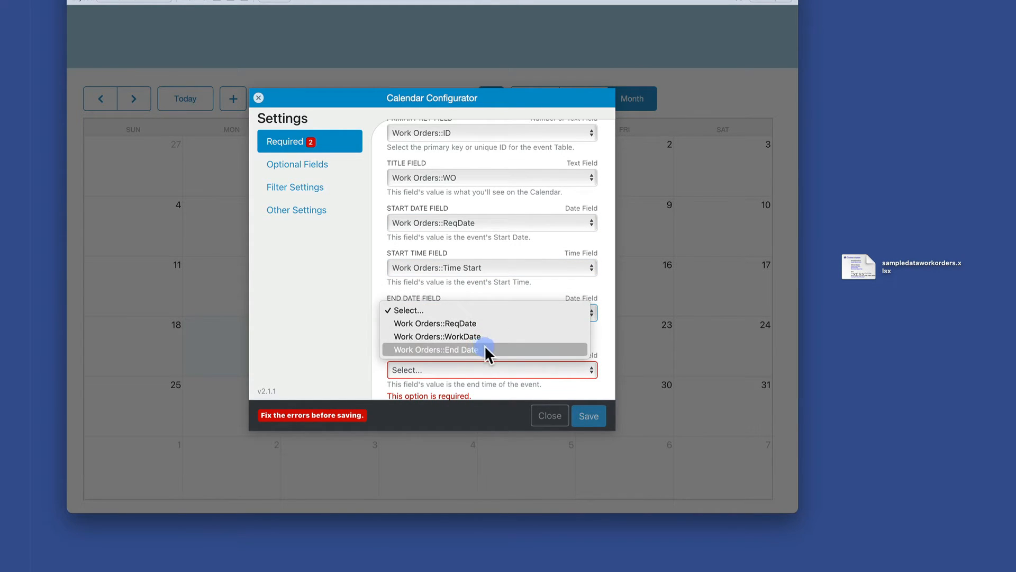
{"action": "left_click", "coordinate": [454, 360]}
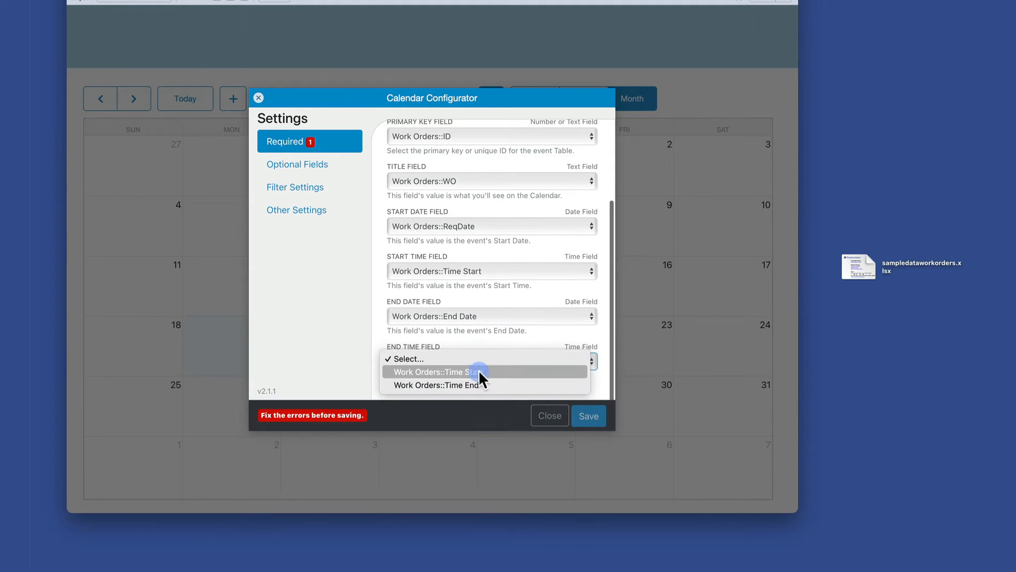
{"action": "left_click", "coordinate": [493, 376]}
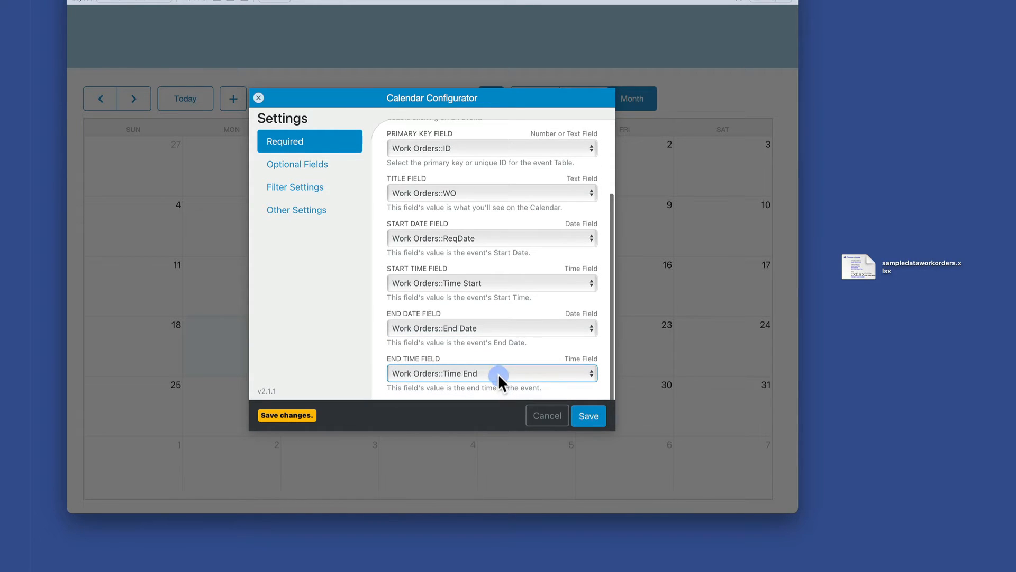
- Review the required field mappings from event detail layout to end time, and save the calendar configuration
{"action": "scroll", "coordinate": [479, 353], "scroll_direction": "up", "scroll_amount": 3}
{"action": "scroll", "coordinate": [471, 343], "scroll_direction": "down", "scroll_amount": 3}
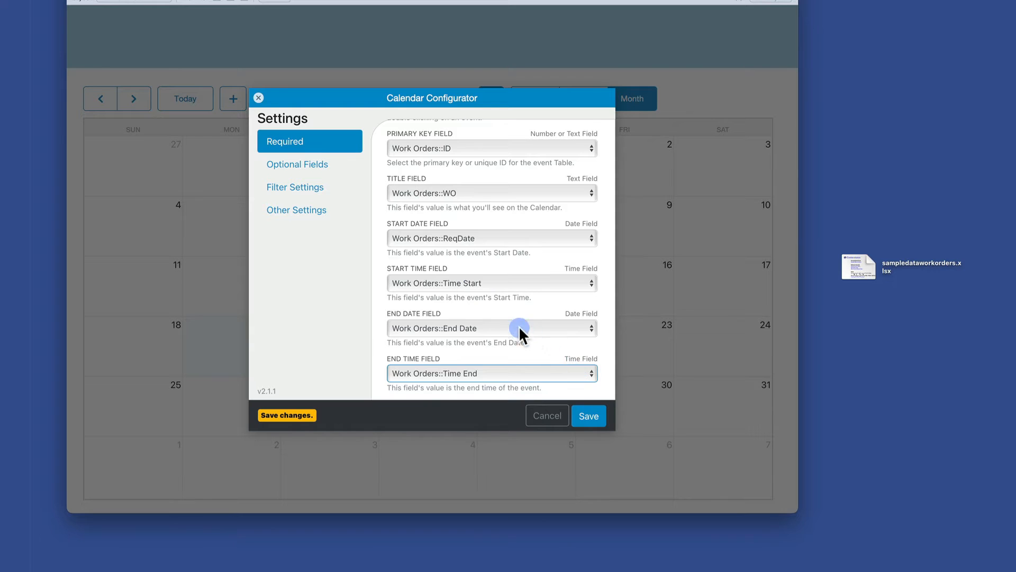
{"action": "scroll", "coordinate": [514, 321], "scroll_direction": "up", "scroll_amount": 5}
{"action": "scroll", "coordinate": [507, 313], "scroll_direction": "down", "scroll_amount": 5}
{"action": "scroll", "coordinate": [507, 313], "scroll_direction": "up", "scroll_amount": 2}
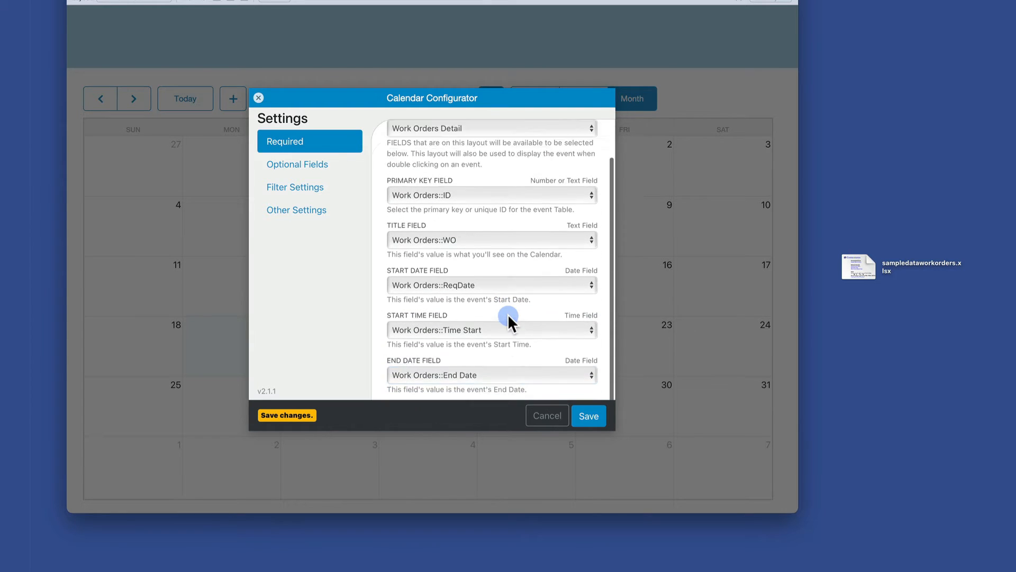
{"action": "scroll", "coordinate": [507, 314], "scroll_direction": "up", "scroll_amount": 2}
{"action": "scroll", "coordinate": [507, 313], "scroll_direction": "down", "scroll_amount": 5}
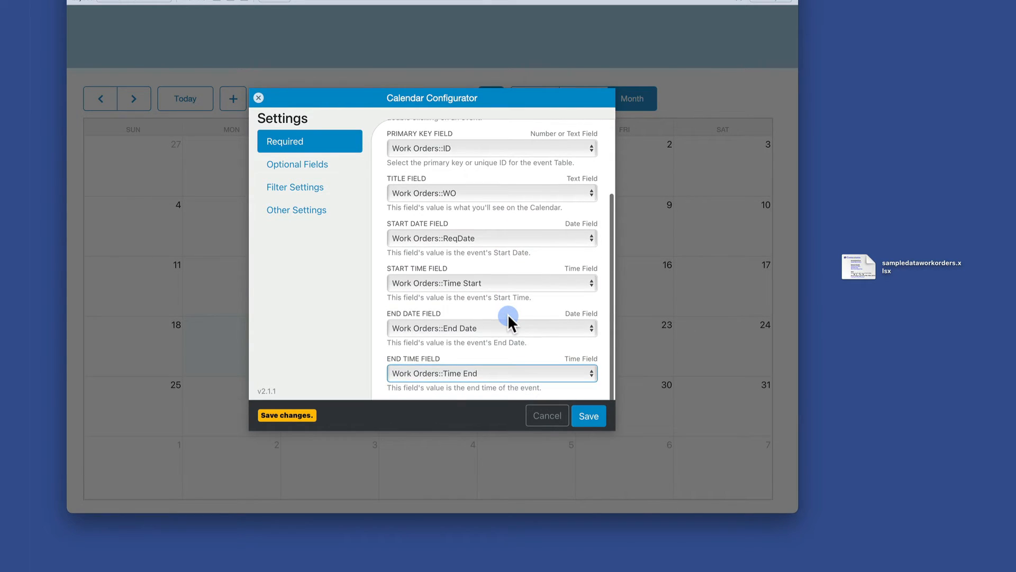
{"action": "scroll", "coordinate": [507, 313], "scroll_direction": "up", "scroll_amount": 5}
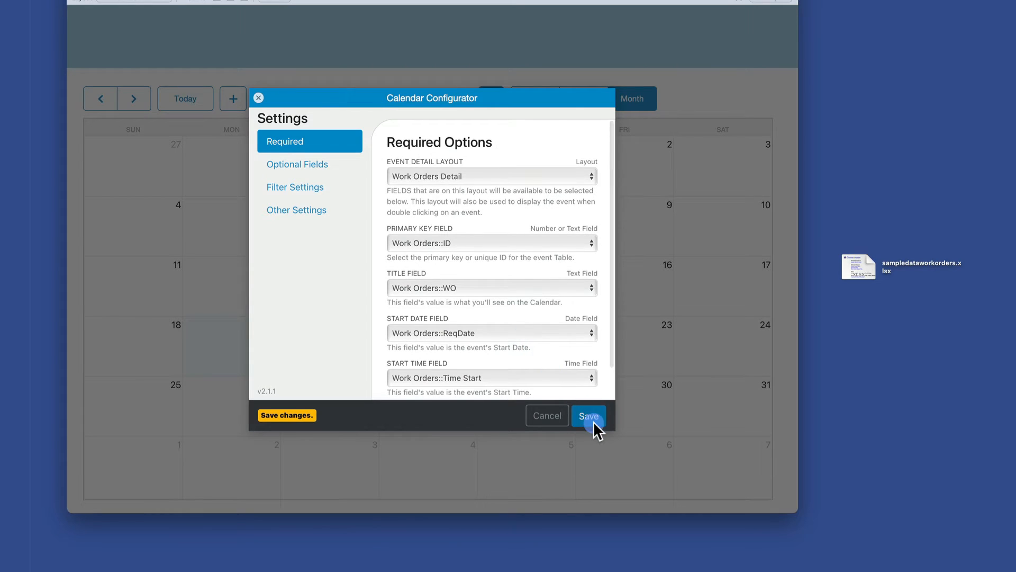
{"action": "left_click", "coordinate": [591, 418]}
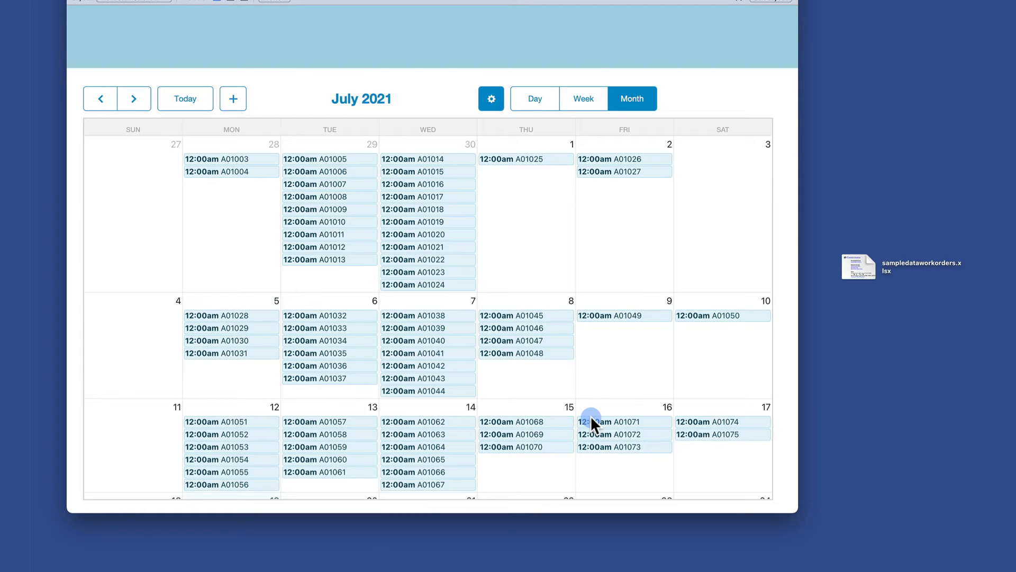
- Try work order A01025 on the calendar, and set the Work Orders Calendar layout to show records from the Work Orders table
{"action": "left_click", "coordinate": [527, 162]}
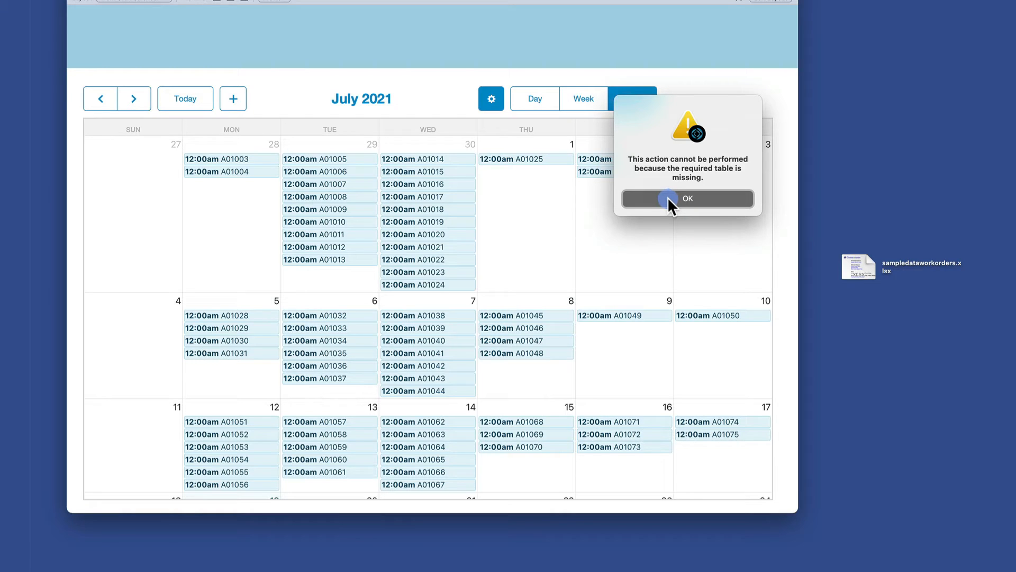
{"action": "left_click", "coordinate": [668, 199]}
{"action": "key", "text": "super+l"}
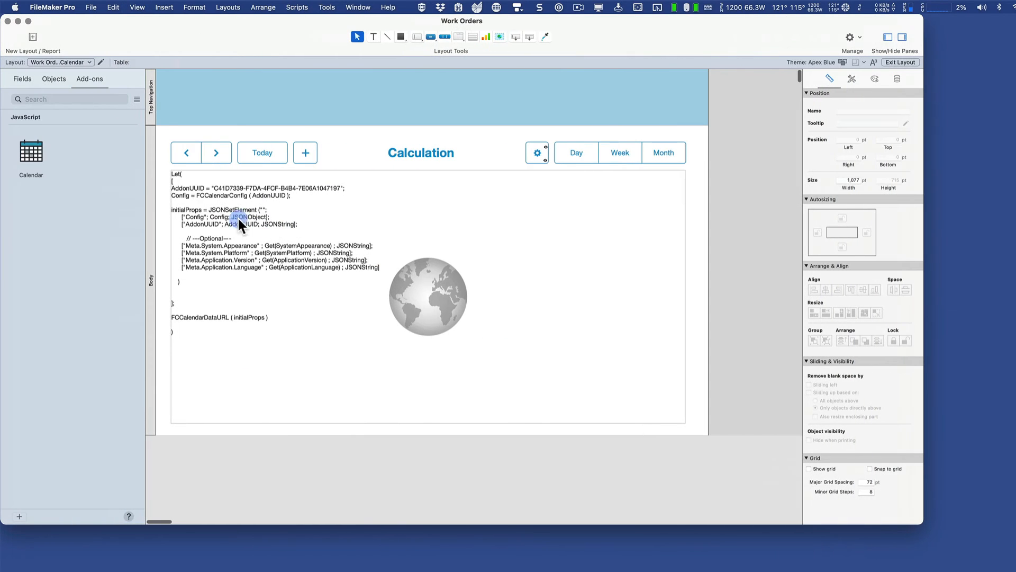
{"action": "left_click", "coordinate": [100, 62]}
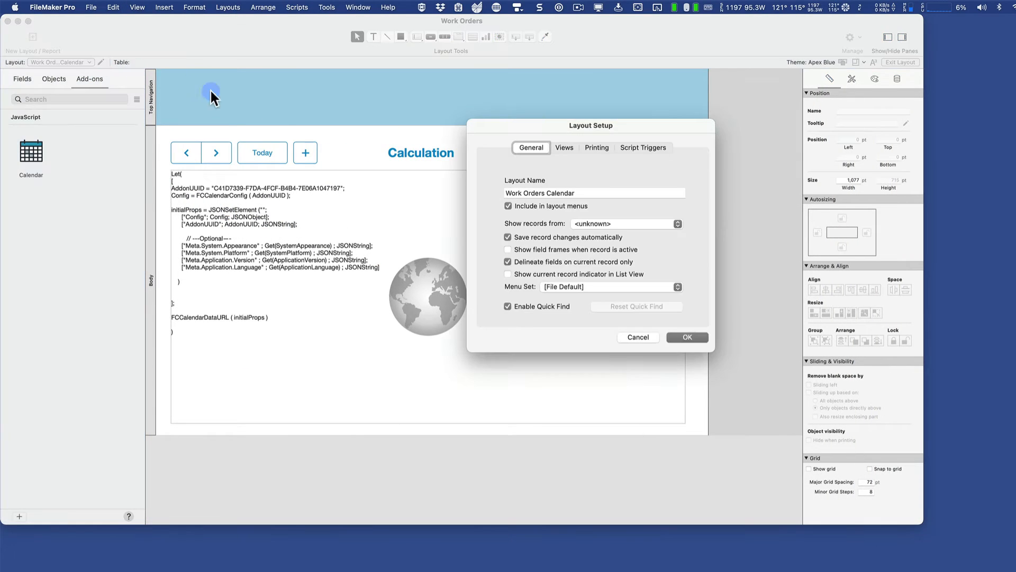
{"action": "left_click", "coordinate": [596, 224]}
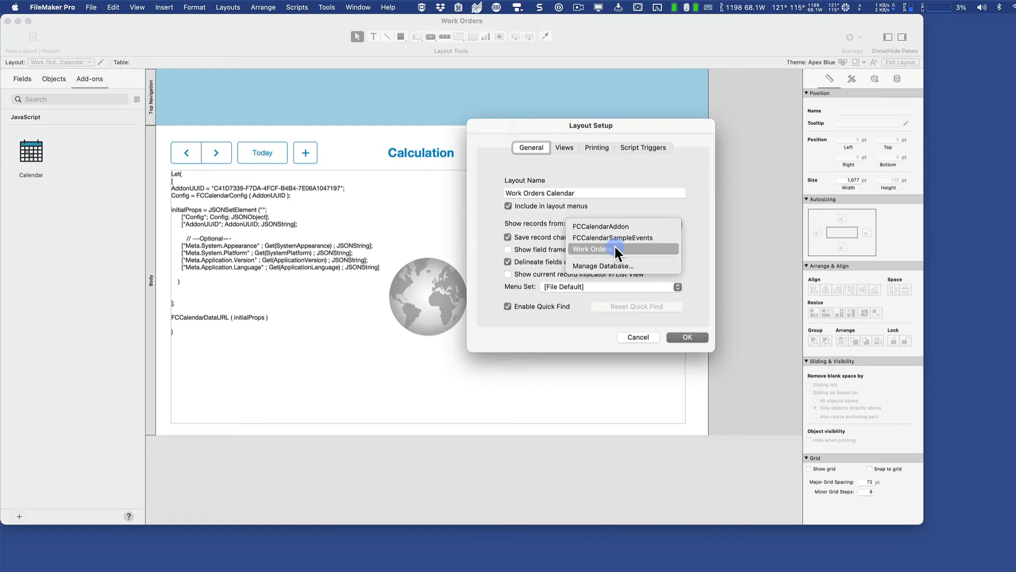
{"action": "left_click", "coordinate": [615, 246]}
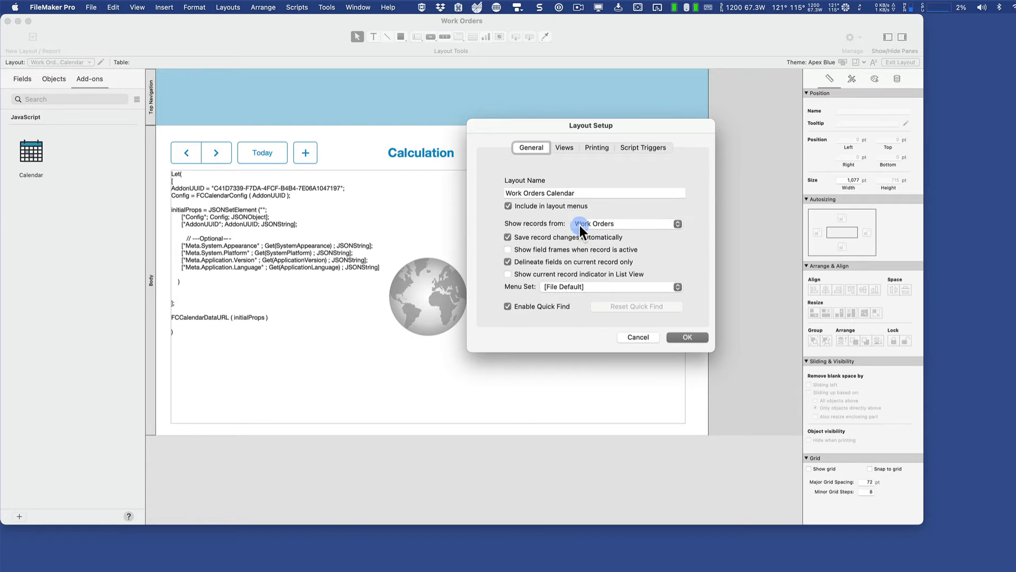
{"action": "left_click", "coordinate": [693, 328]}
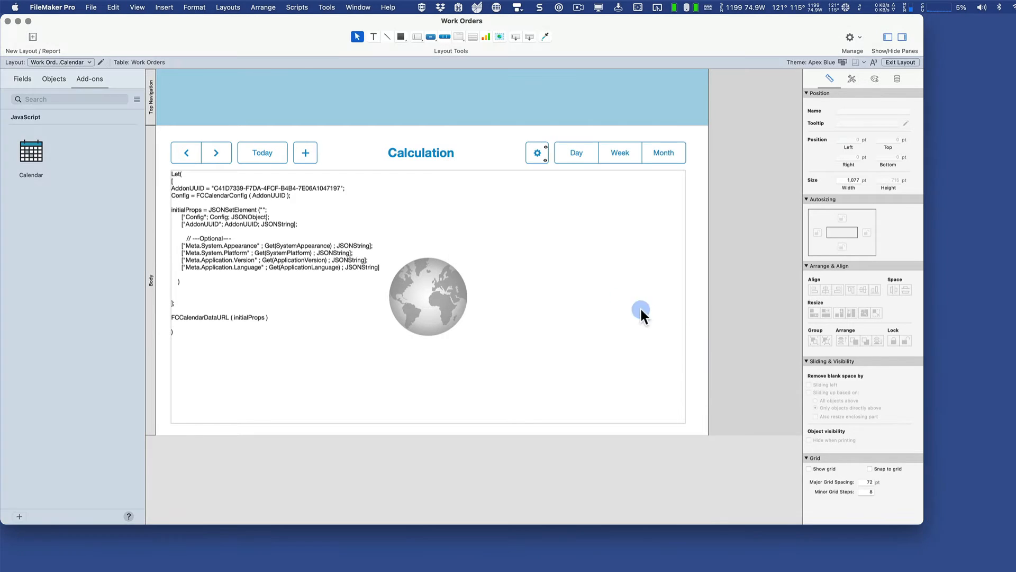
{"action": "key", "text": "super+b"}
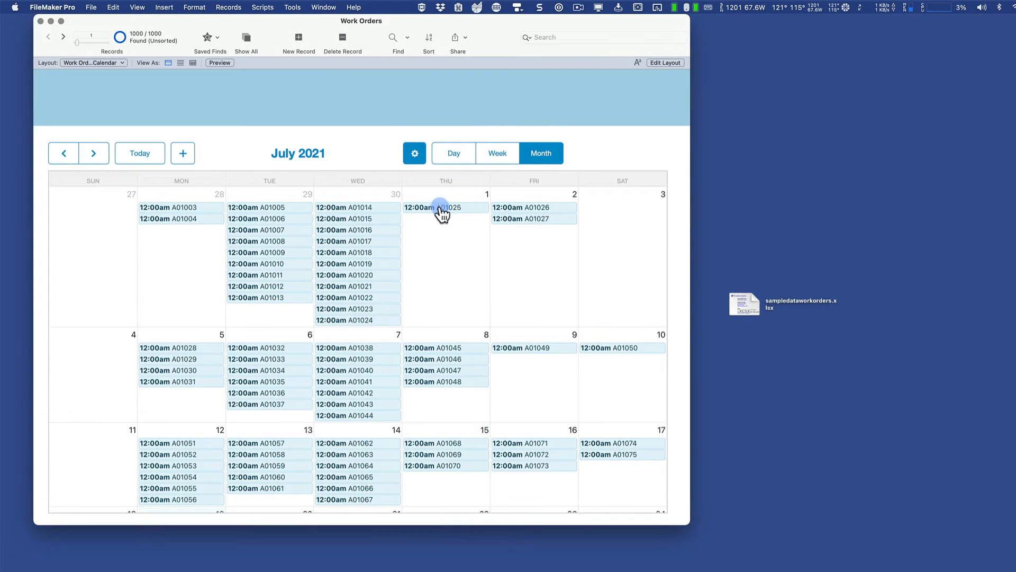
- Move work order A01025 to July 2 and work order A01027 to July 1 on the calendar
{"action": "left_click_drag", "start_coordinate": [445, 211], "coordinate": [526, 246]}
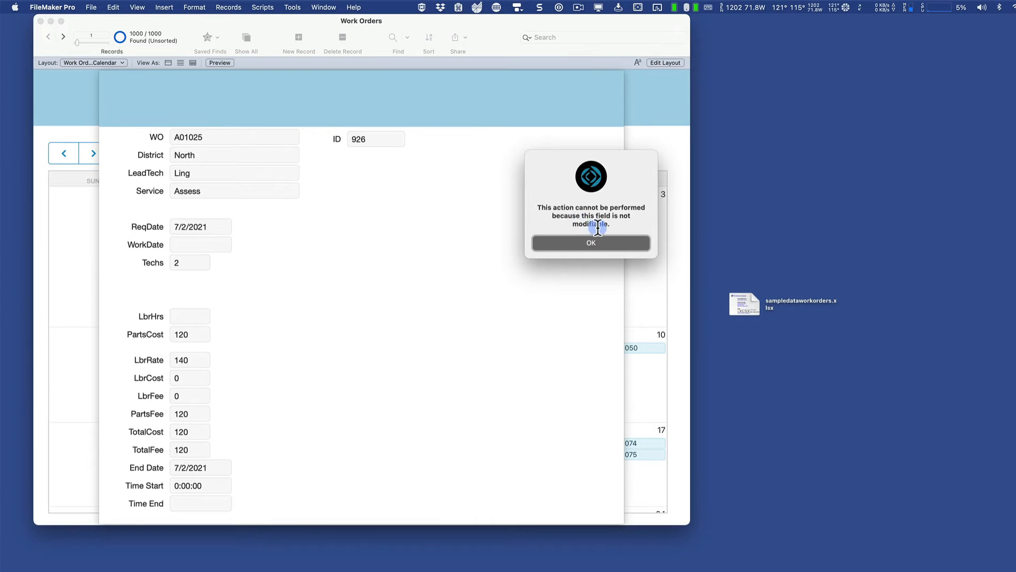
{"action": "left_click", "coordinate": [571, 244]}
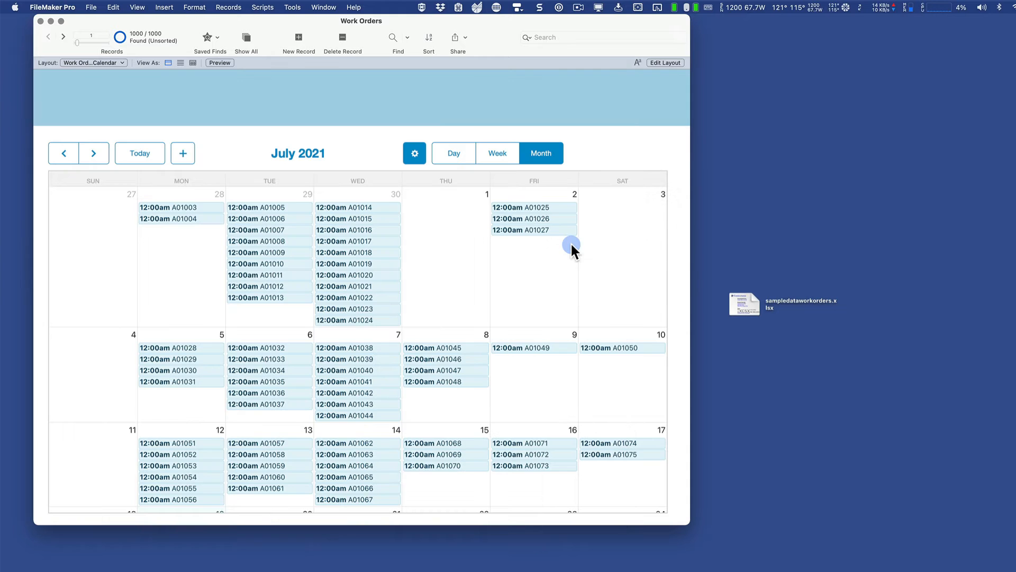
{"action": "left_click_drag", "start_coordinate": [528, 238], "coordinate": [452, 228]}
{"action": "left_click", "coordinate": [541, 241]}
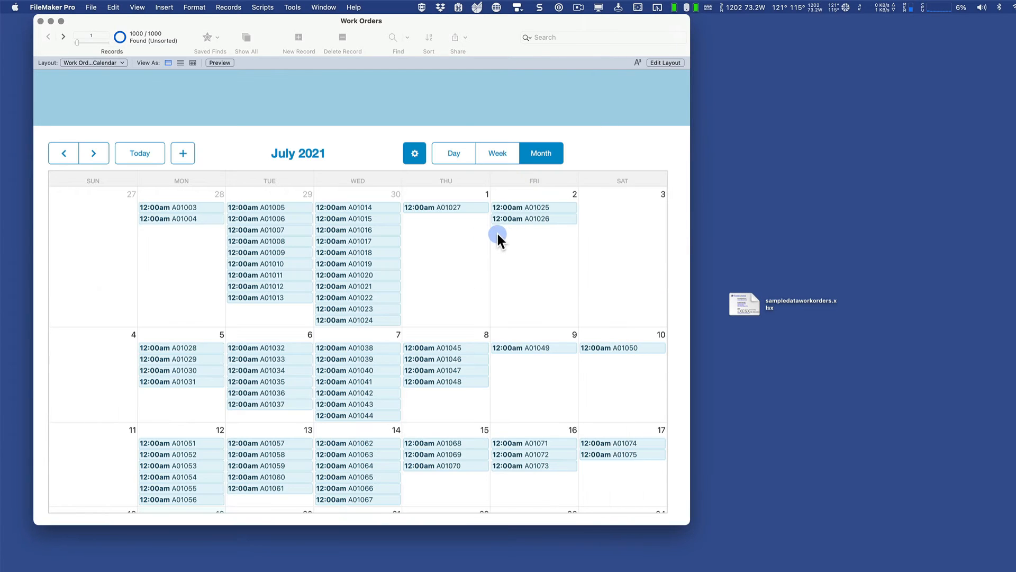
- Check the End Date field's calculation in the Work Orders table and change the field's type to Date
{"action": "key", "text": "super+shift+d"}
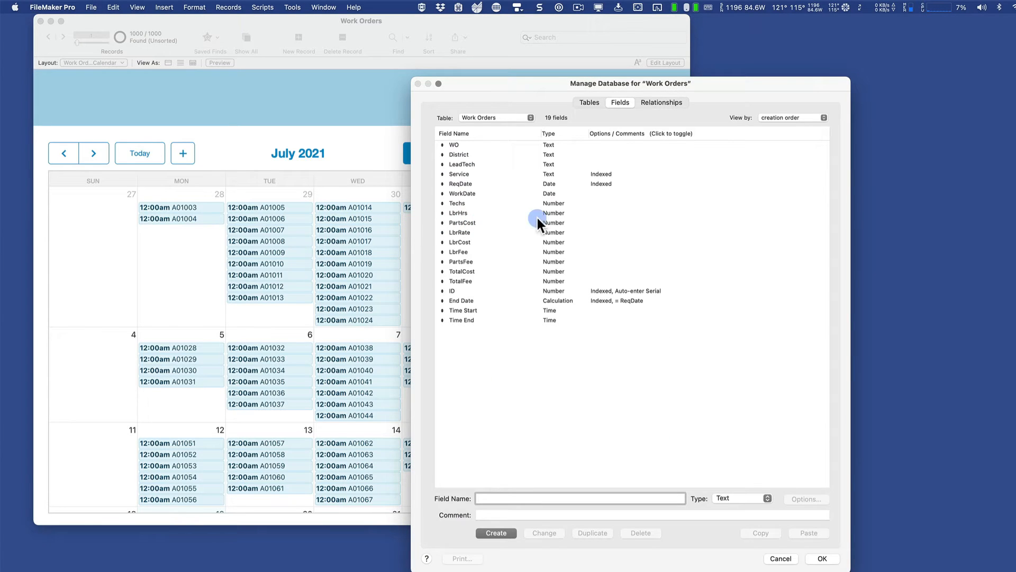
{"action": "left_click", "coordinate": [521, 182]}
{"action": "double_click", "coordinate": [488, 296]}
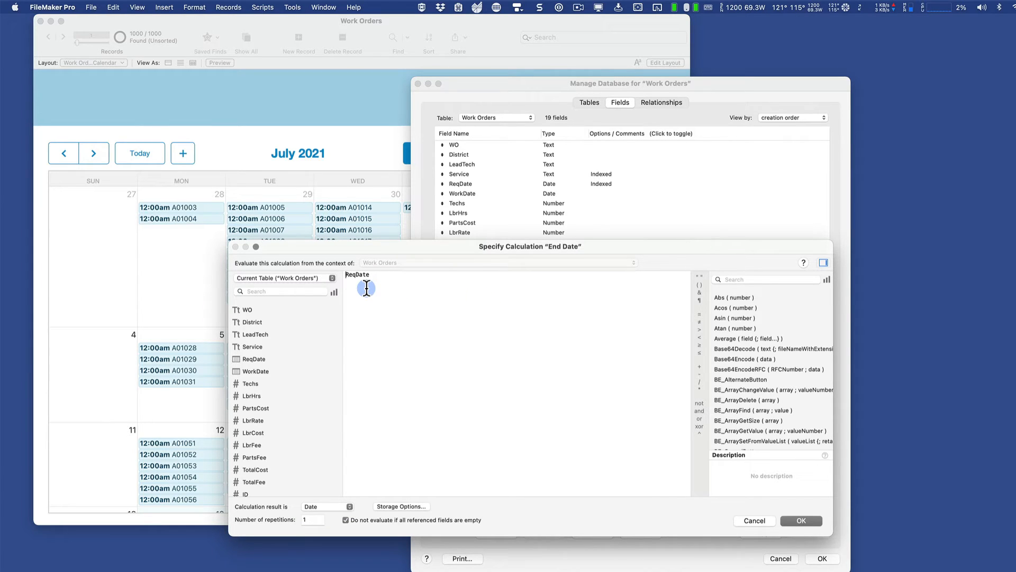
{"action": "left_click_drag", "start_coordinate": [366, 288], "coordinate": [374, 263]}
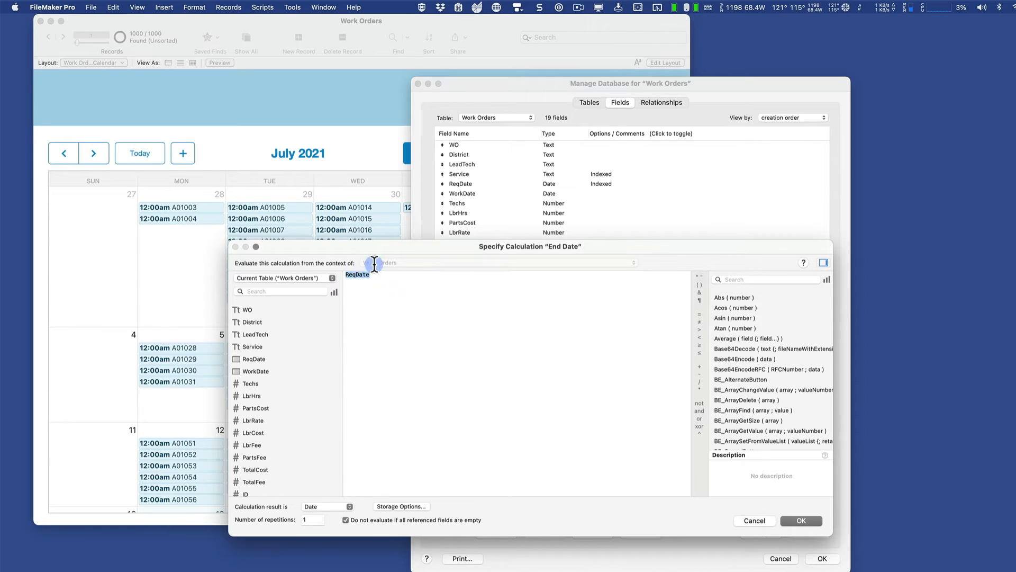
{"action": "key", "text": "Return"}
{"action": "left_click", "coordinate": [643, 364]}
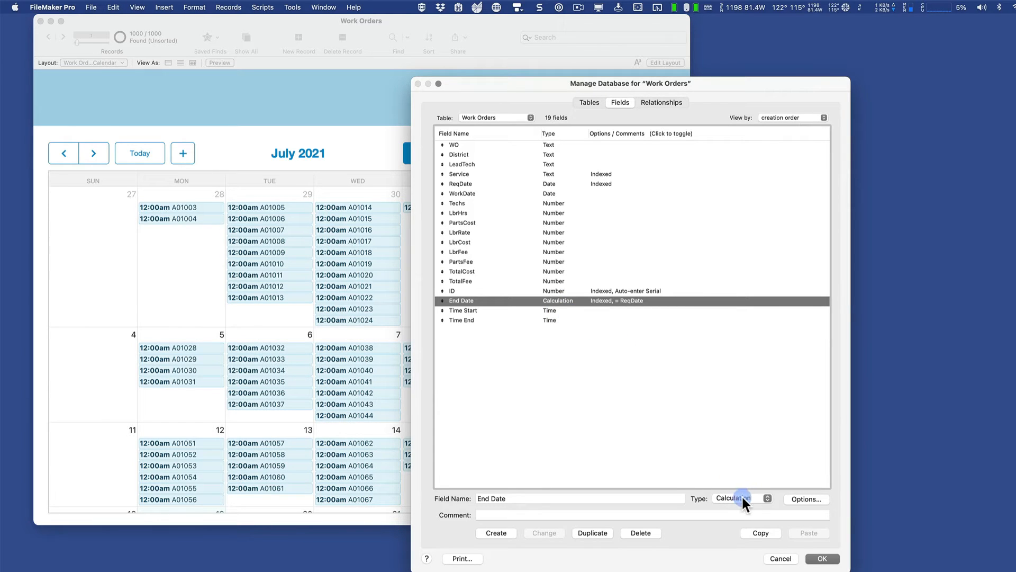
{"action": "left_click", "coordinate": [733, 498]}
{"action": "left_click", "coordinate": [731, 448]}
{"action": "left_click", "coordinate": [545, 532]}
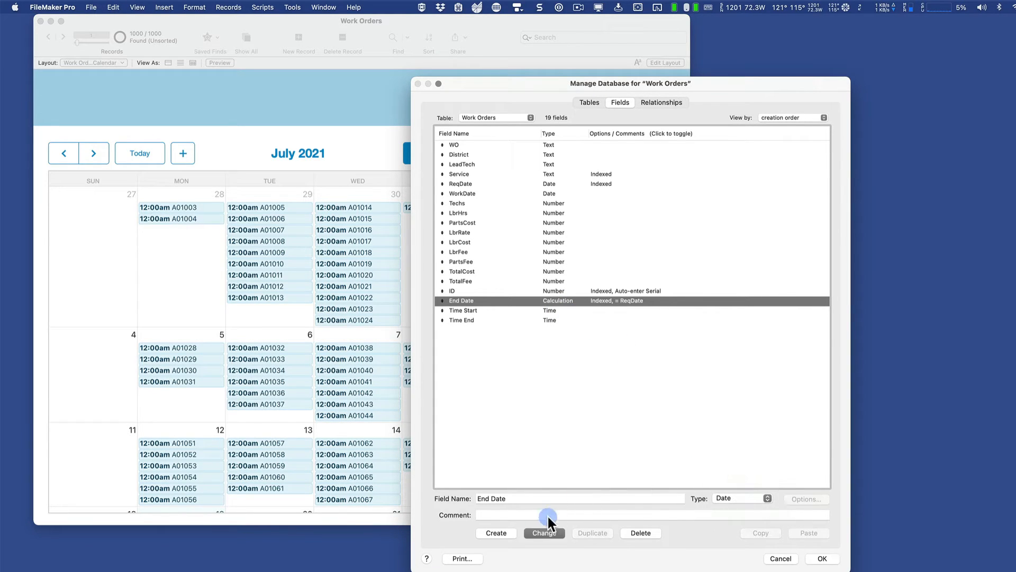
- Set End Date to auto-enter the calculated value ReqDate and save the database changes
{"action": "left_click", "coordinate": [803, 500]}
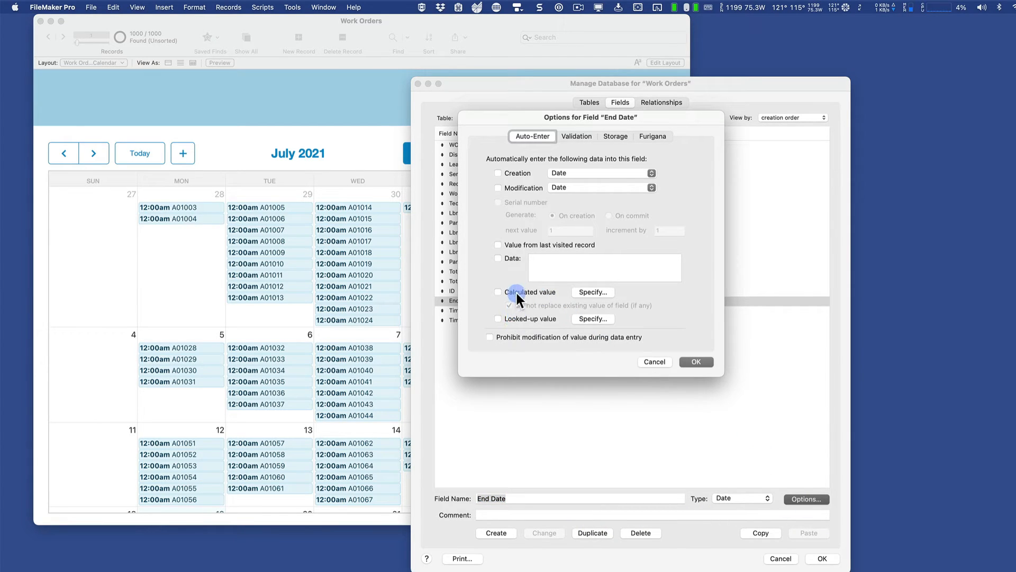
{"action": "left_click", "coordinate": [586, 296]}
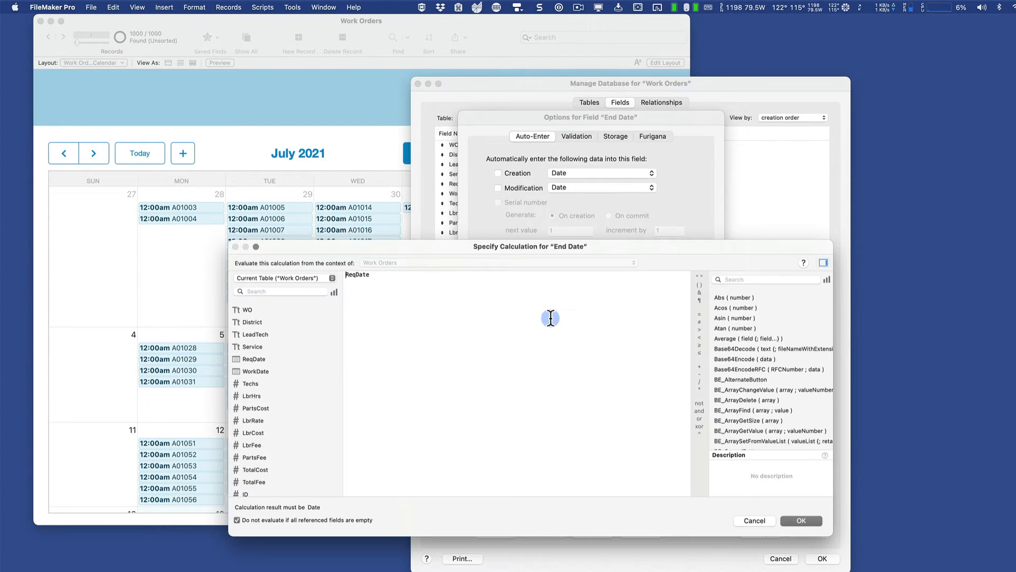
{"action": "left_click", "coordinate": [802, 521]}
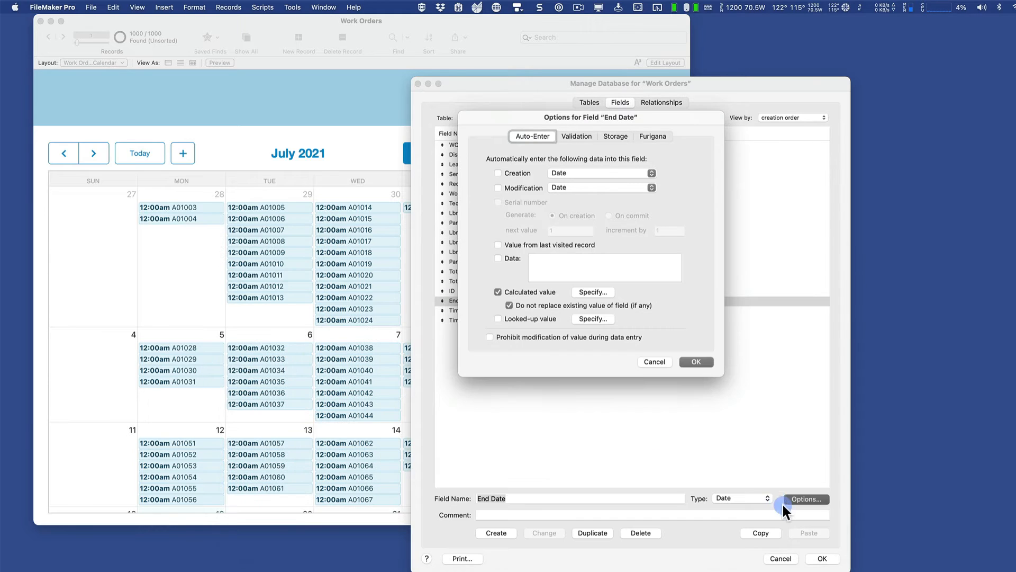
{"action": "key", "text": "Return"}
{"action": "left_click", "coordinate": [820, 558]}
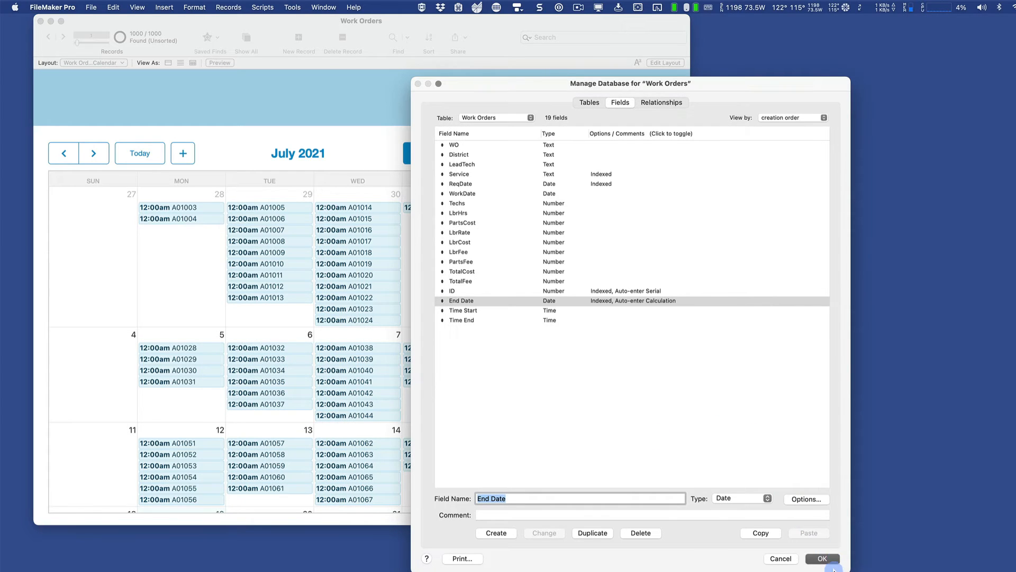
- Test rescheduling on the calendar by dropping work order A01049 on July 9
{"action": "left_click_drag", "start_coordinate": [522, 369], "coordinate": [523, 347]}
{"action": "left_click", "coordinate": [523, 347]}
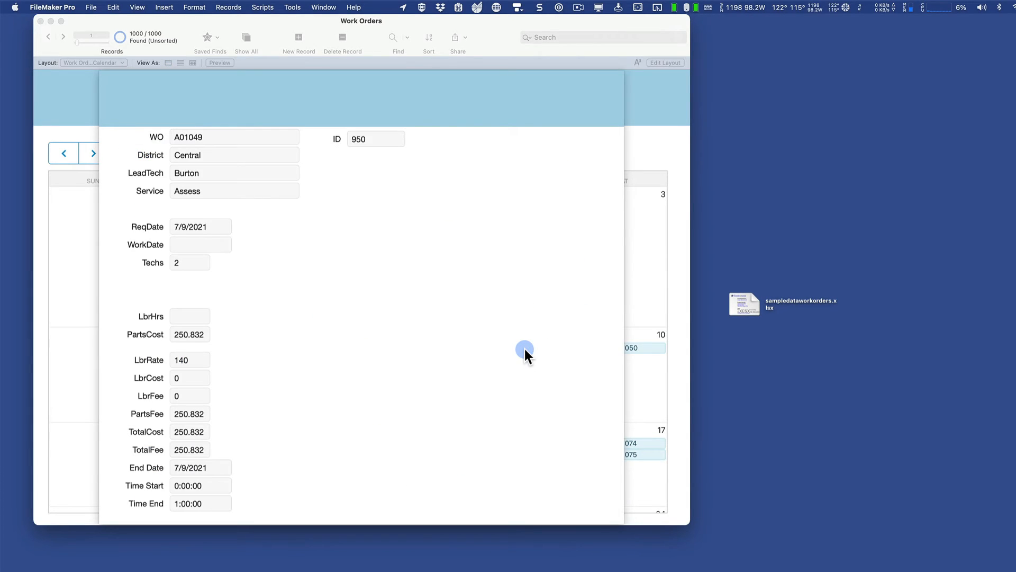
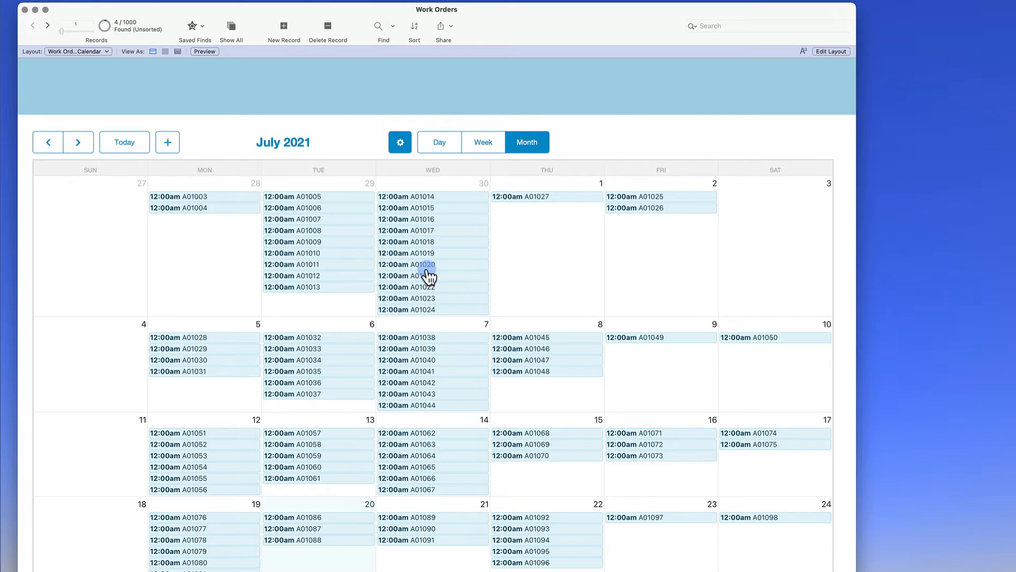
- Go to the Work Orders Detail layout and check Time Start and Time End in the found work orders
{"action": "left_click", "coordinate": [93, 51]}
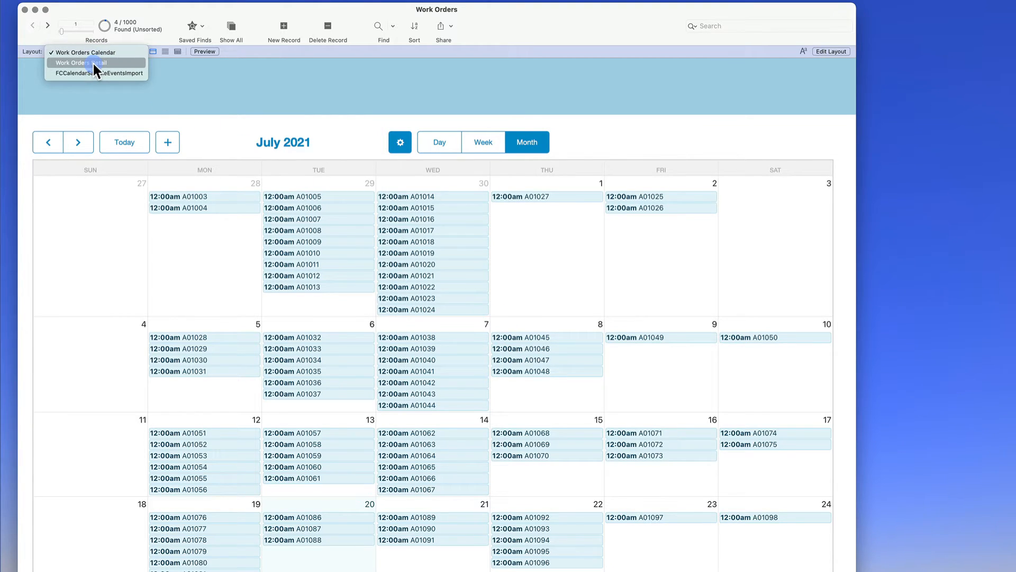
{"action": "left_click", "coordinate": [93, 63]}
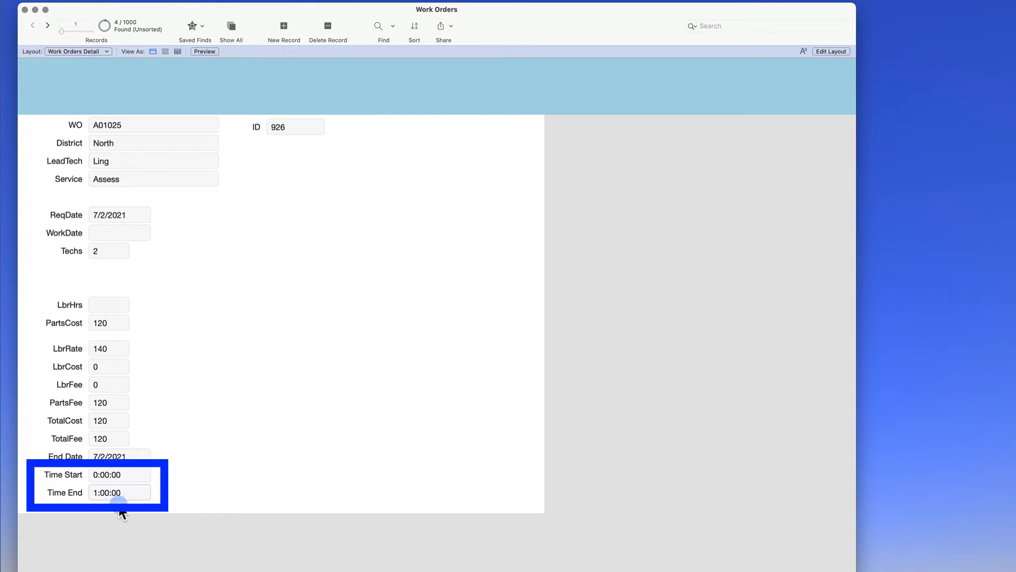
{"action": "left_click", "coordinate": [48, 24]}
{"action": "left_click", "coordinate": [47, 25]}
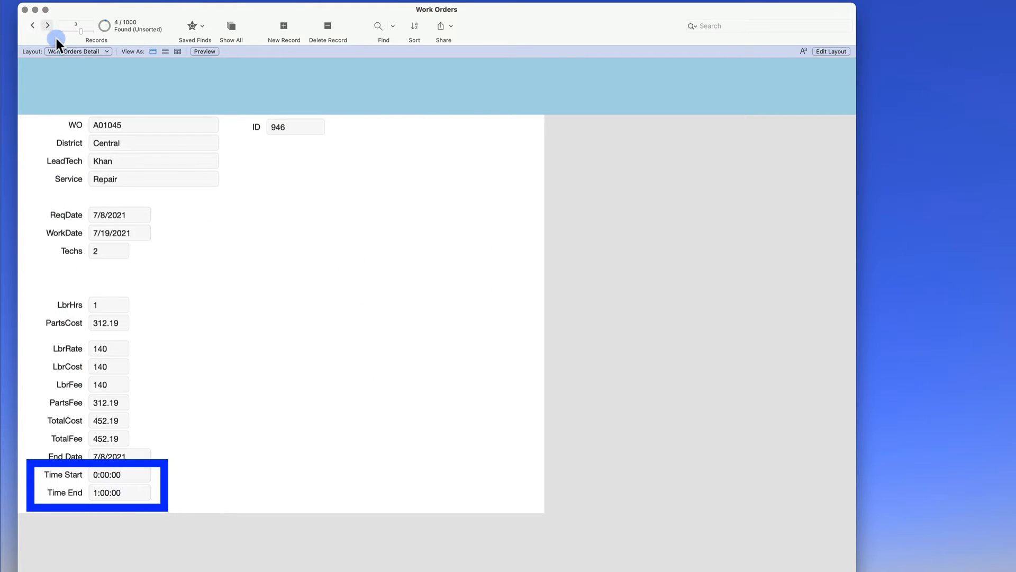
- Show all work orders and browse the records after A01045, checking their Time Start and Time End fields
{"action": "key", "text": "super+j"}
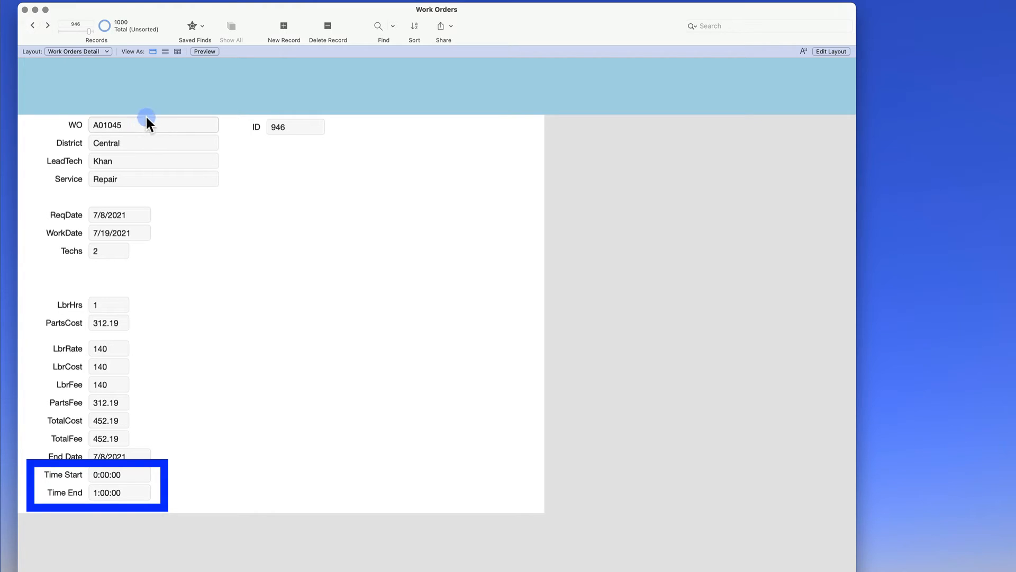
{"action": "left_click", "coordinate": [48, 25]}
{"action": "left_click", "coordinate": [48, 25]}
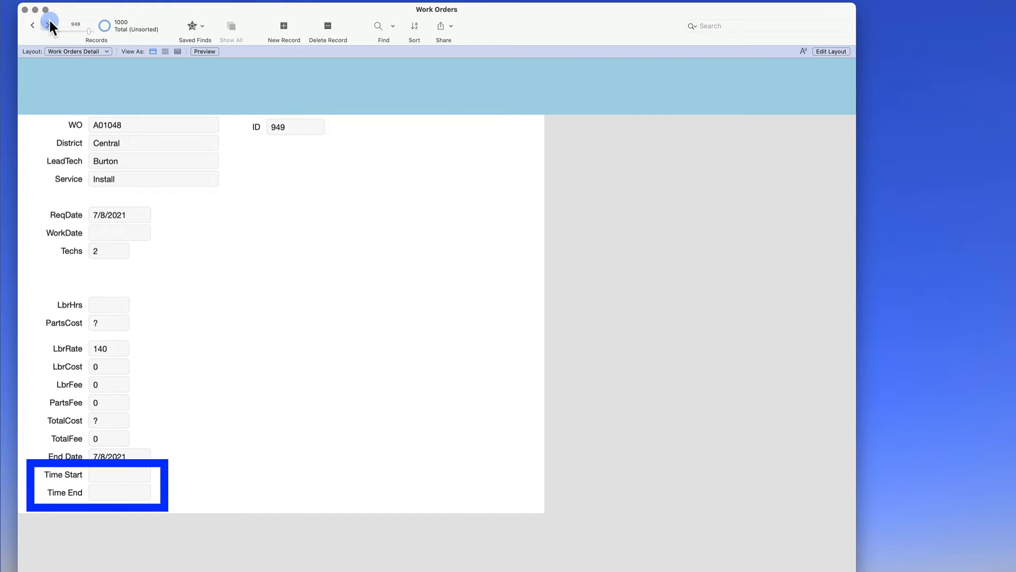
{"action": "left_click", "coordinate": [48, 25]}
{"action": "left_click", "coordinate": [48, 25]}
{"action": "left_click", "coordinate": [48, 25]}
{"action": "left_click", "coordinate": [48, 24]}
{"action": "left_click", "coordinate": [47, 25]}
{"action": "left_click", "coordinate": [49, 22]}
{"action": "left_click", "coordinate": [49, 22]}
{"action": "left_click", "coordinate": [49, 23]}
{"action": "left_click", "coordinate": [48, 22]}
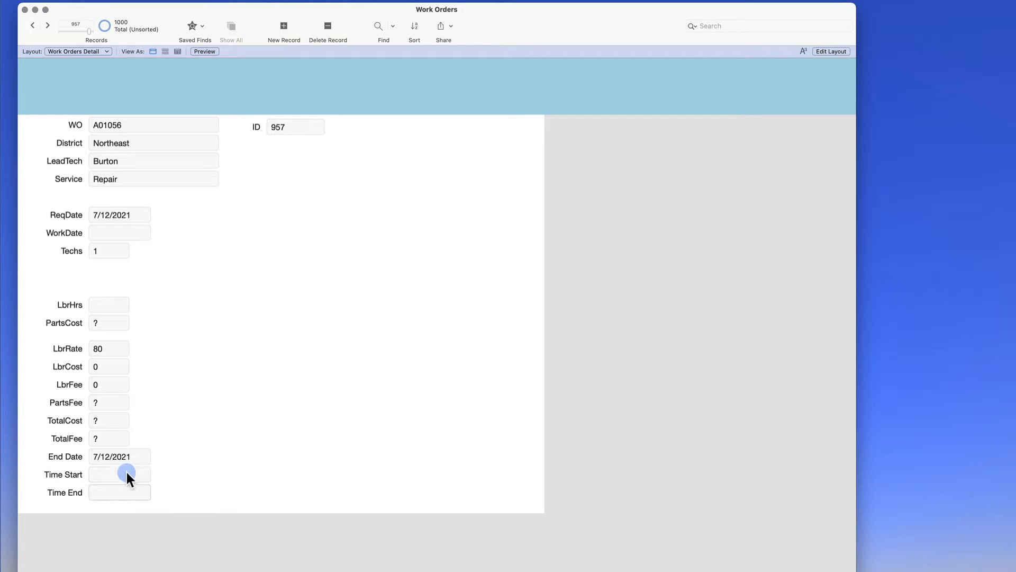
- Return to the Work Orders Calendar layout and open the calendar configuration
{"action": "left_click", "coordinate": [80, 51]}
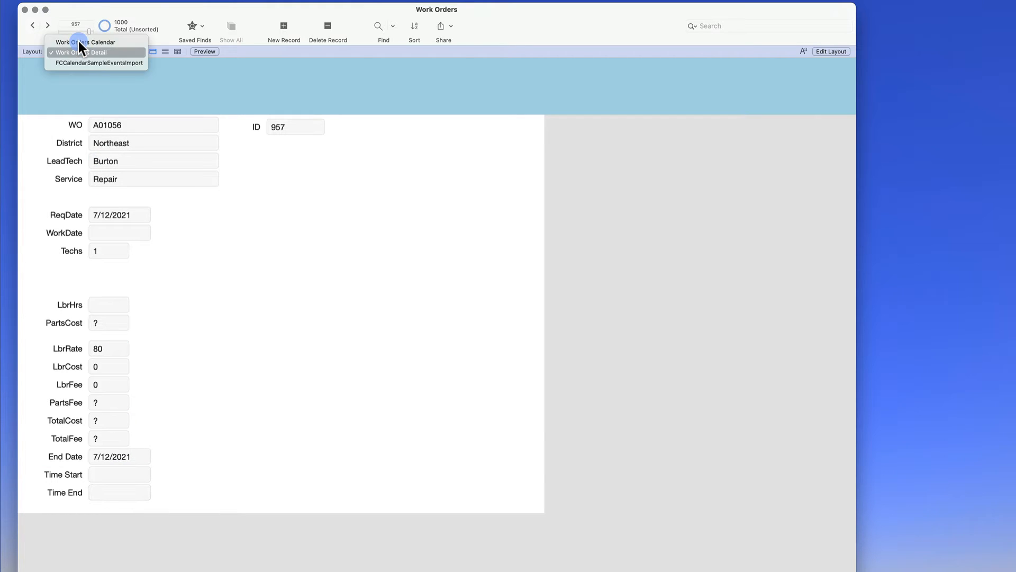
{"action": "left_click", "coordinate": [125, 58]}
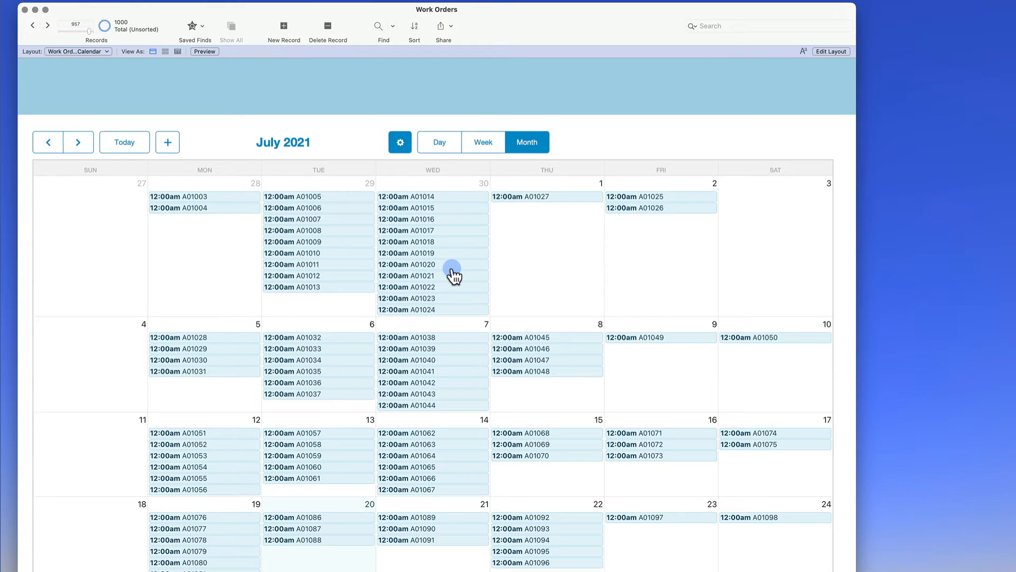
{"action": "left_click", "coordinate": [401, 143]}
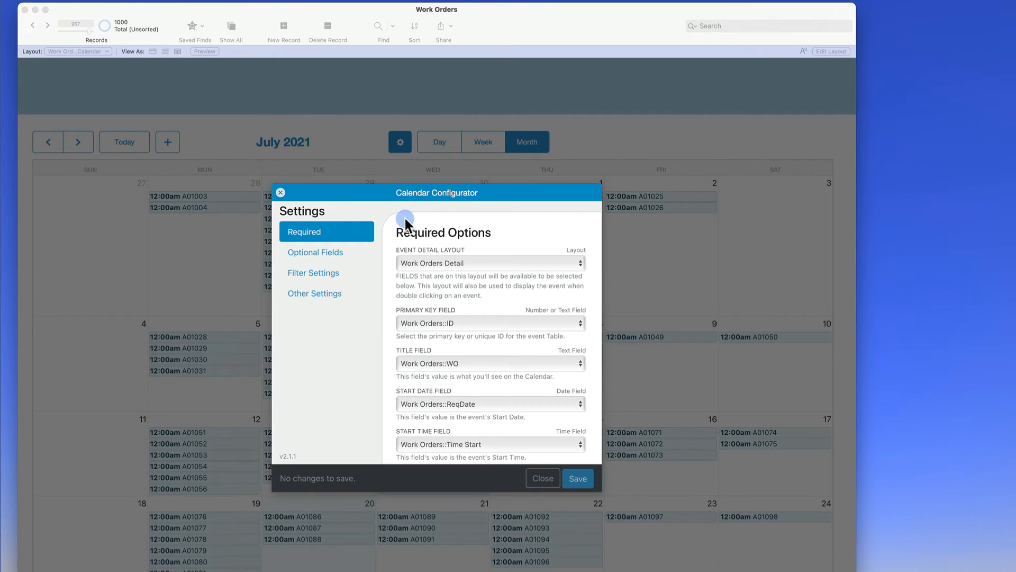
- Check which number fields the calendar's optional All Day Field setting offers, and close the configurator without changes
{"action": "left_click", "coordinate": [340, 253]}
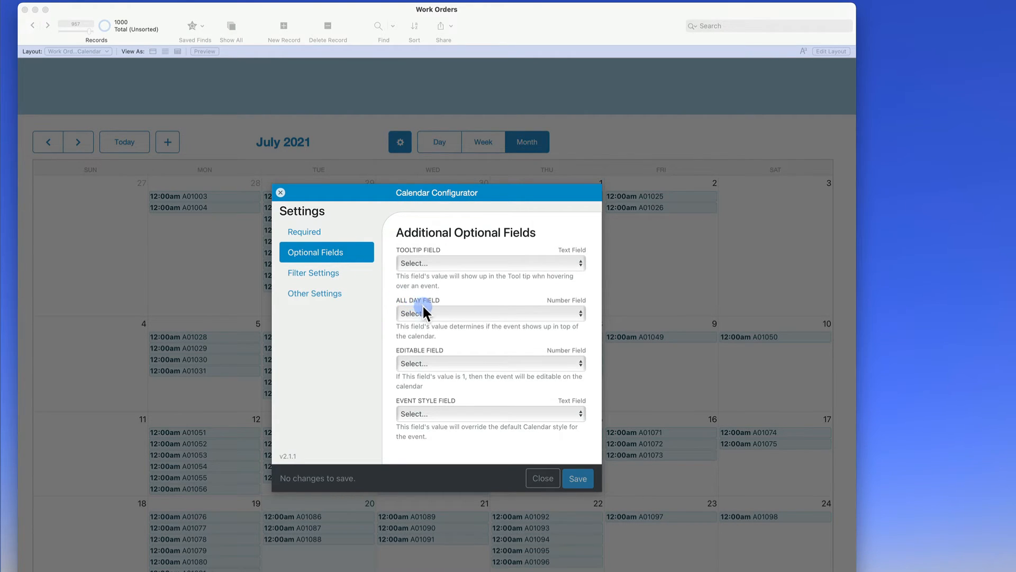
{"action": "left_click", "coordinate": [450, 313]}
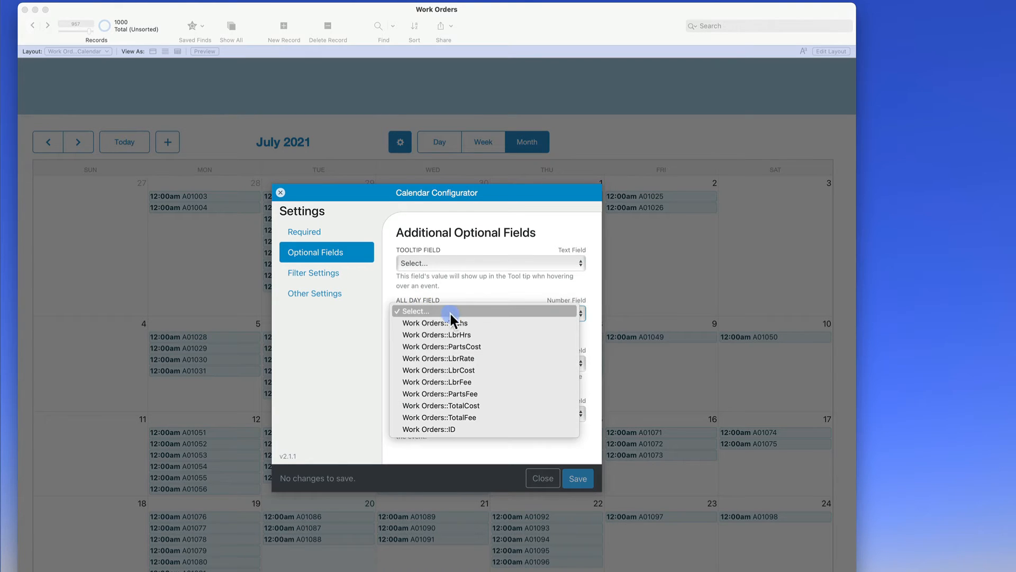
{"action": "left_click", "coordinate": [463, 311]}
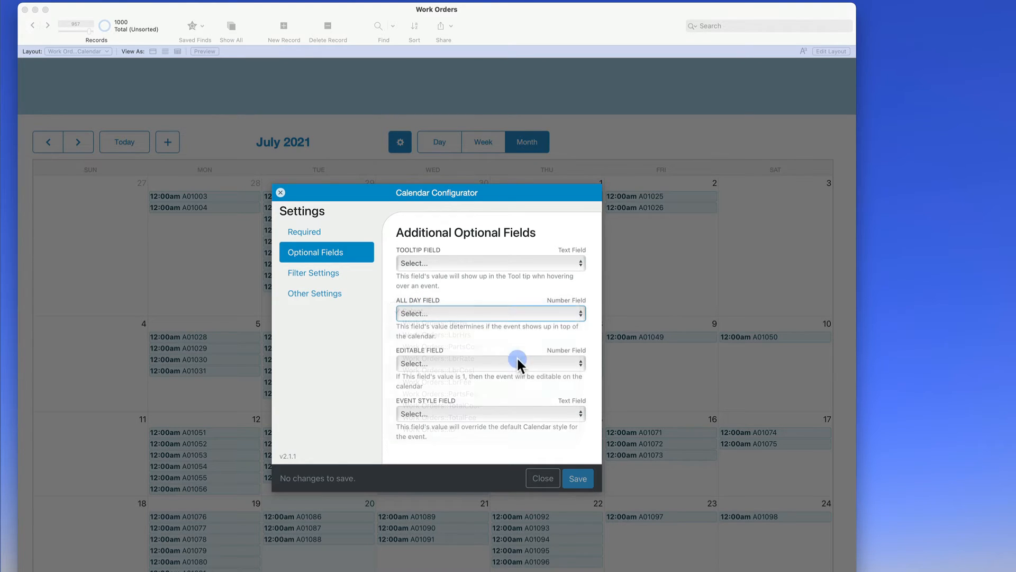
{"action": "left_click", "coordinate": [550, 479]}
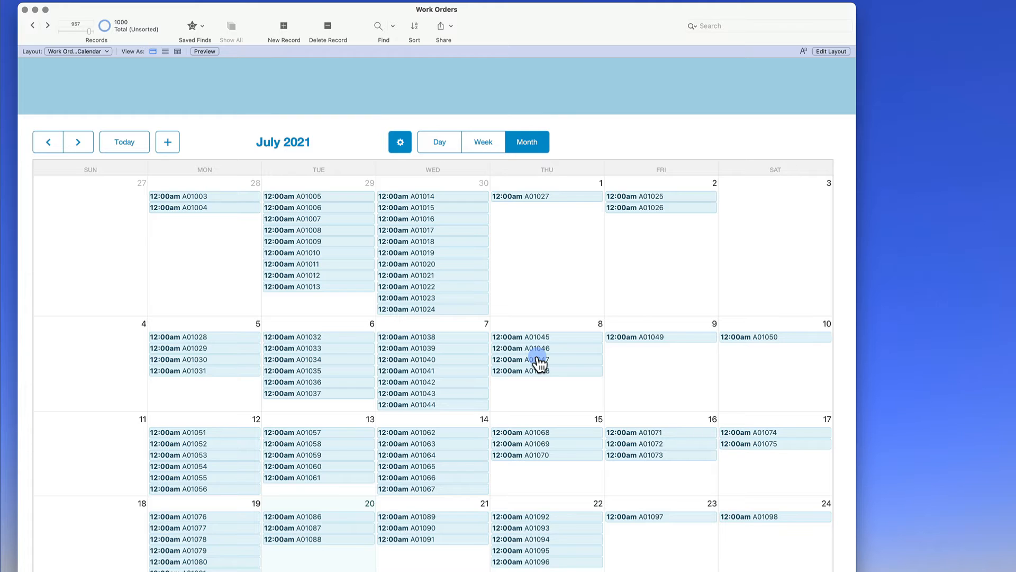
- Go to the Work Orders Detail layout and create a number field named All Day in the Work Orders table
{"action": "left_click", "coordinate": [85, 51]}
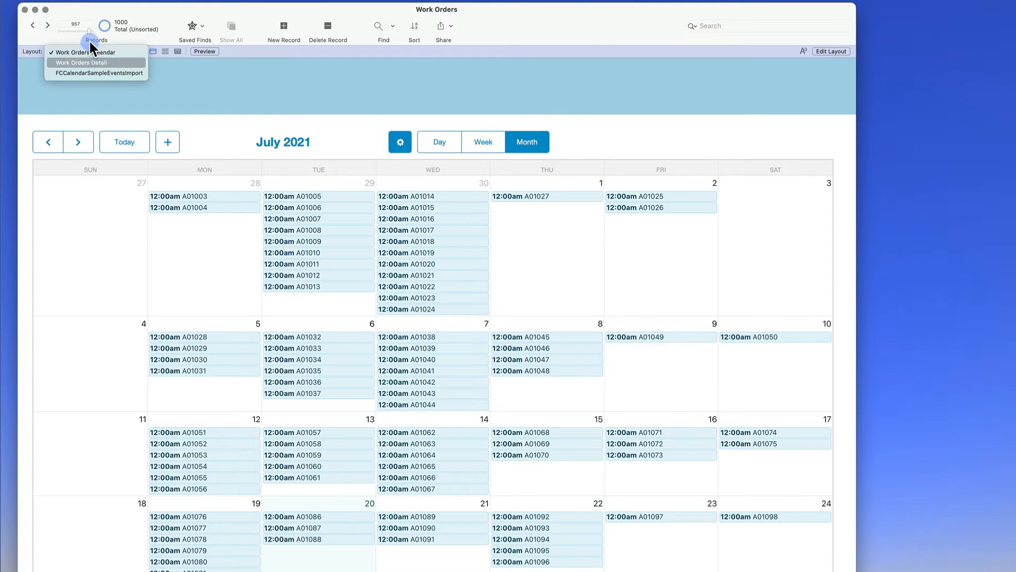
{"action": "left_click", "coordinate": [89, 62]}
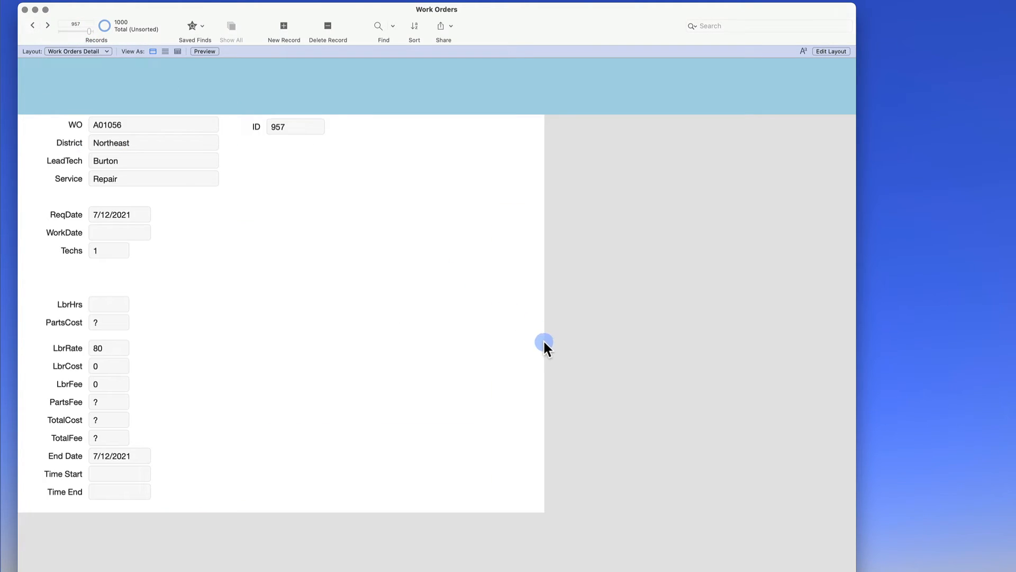
{"action": "key", "text": "shift+super+d"}
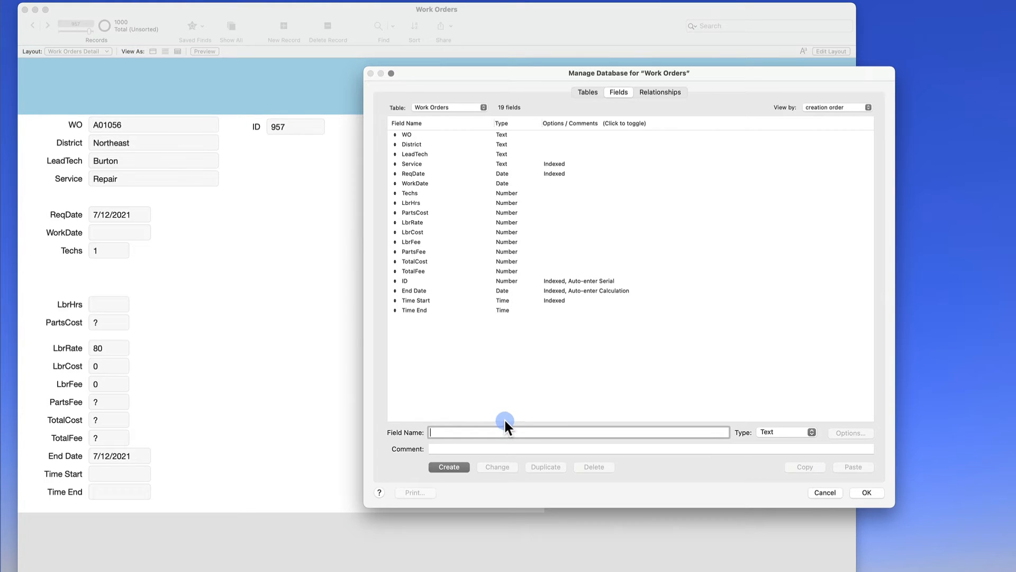
{"action": "type", "text": "All Day"}
{"action": "key", "text": "super+n"}
{"action": "left_click", "coordinate": [449, 466]}
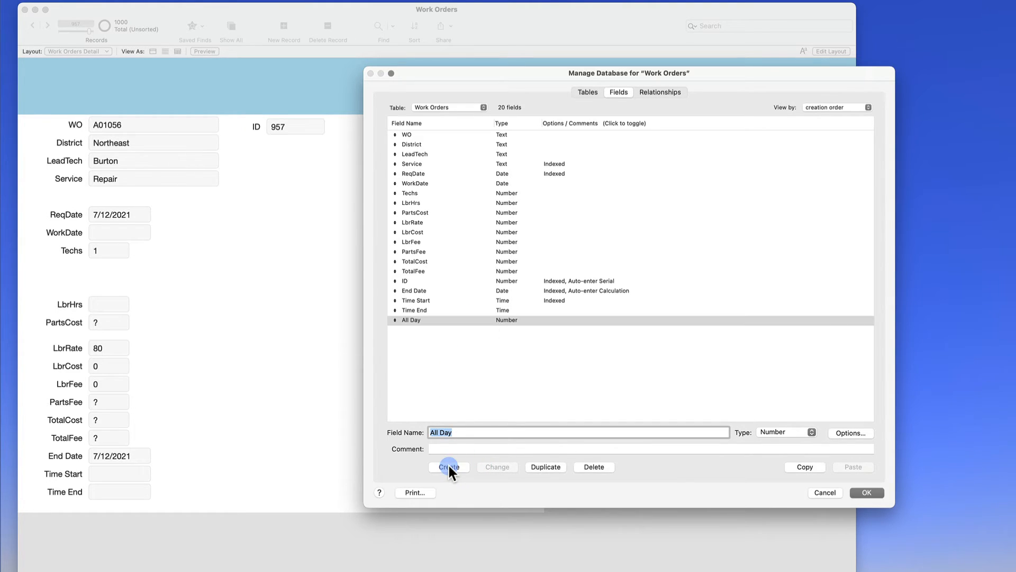
{"action": "left_click", "coordinate": [877, 491]}
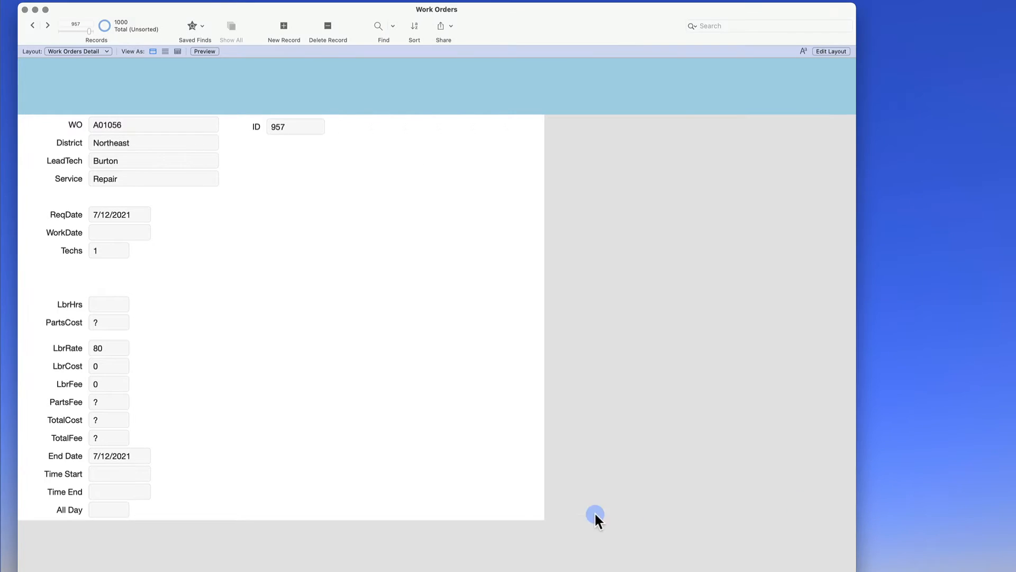
- Enter 1 in the All Day field and replace its contents with 1 across all records in the found set
{"action": "left_click", "coordinate": [109, 509]}
{"action": "type", "text": "1"}
{"action": "mouse_move", "coordinate": [310, 3]}
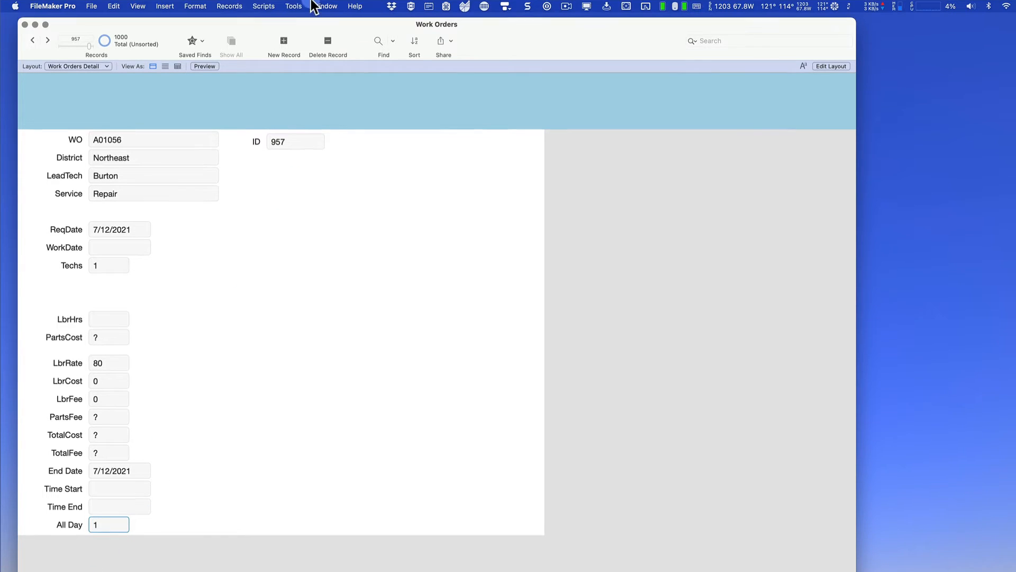
{"action": "left_click", "coordinate": [241, 7]}
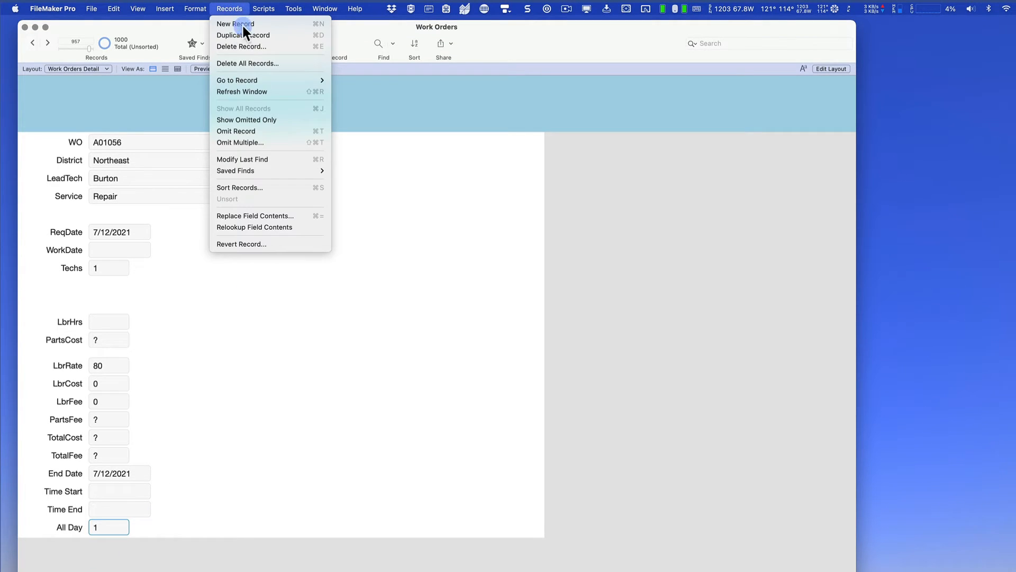
{"action": "left_click", "coordinate": [256, 215]}
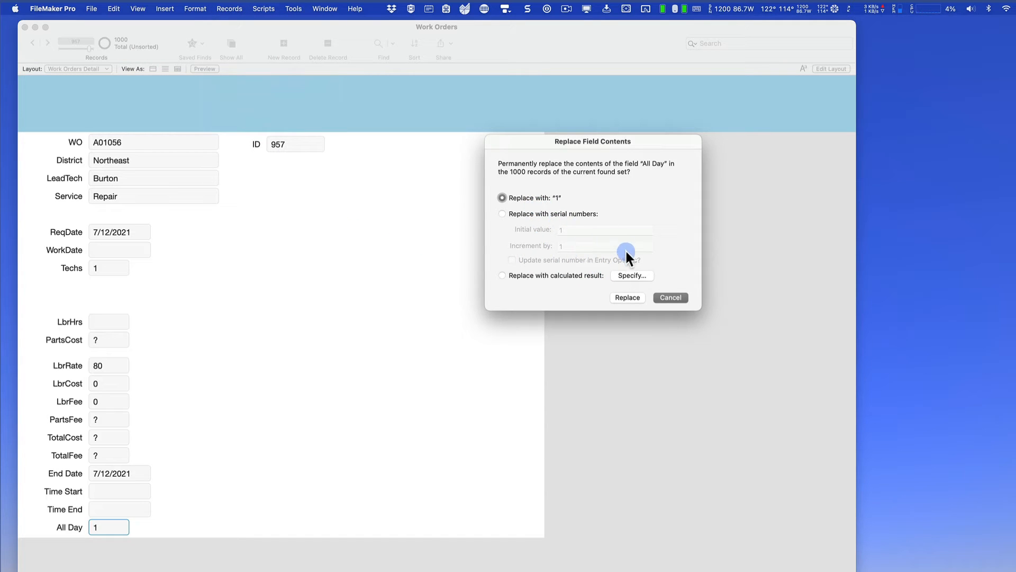
{"action": "left_click", "coordinate": [627, 297]}
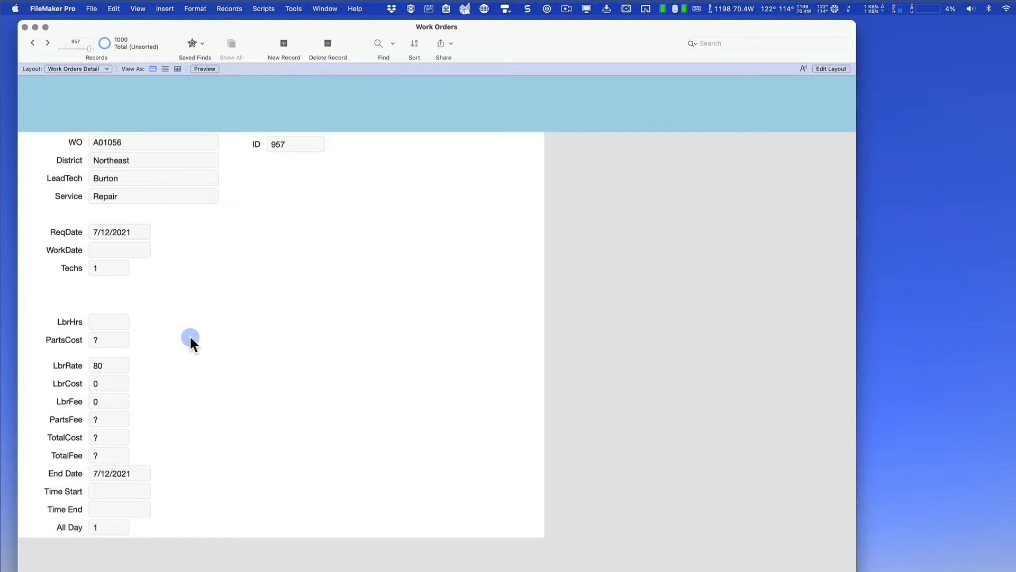
- Set the All Day field to auto-enter the data value 1 and save the database definition
{"action": "key", "text": "shift+super+d"}
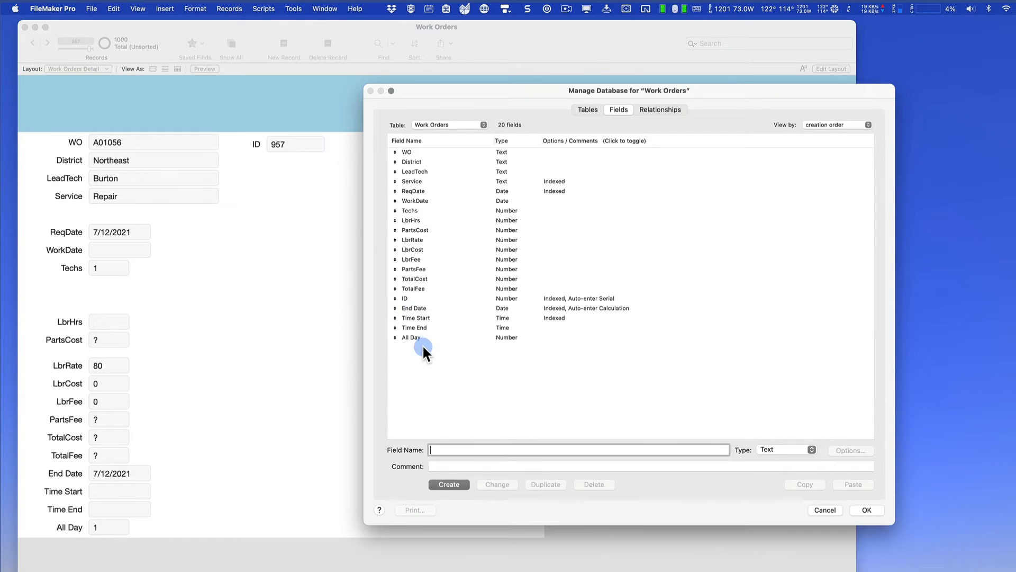
{"action": "double_click", "coordinate": [424, 337]}
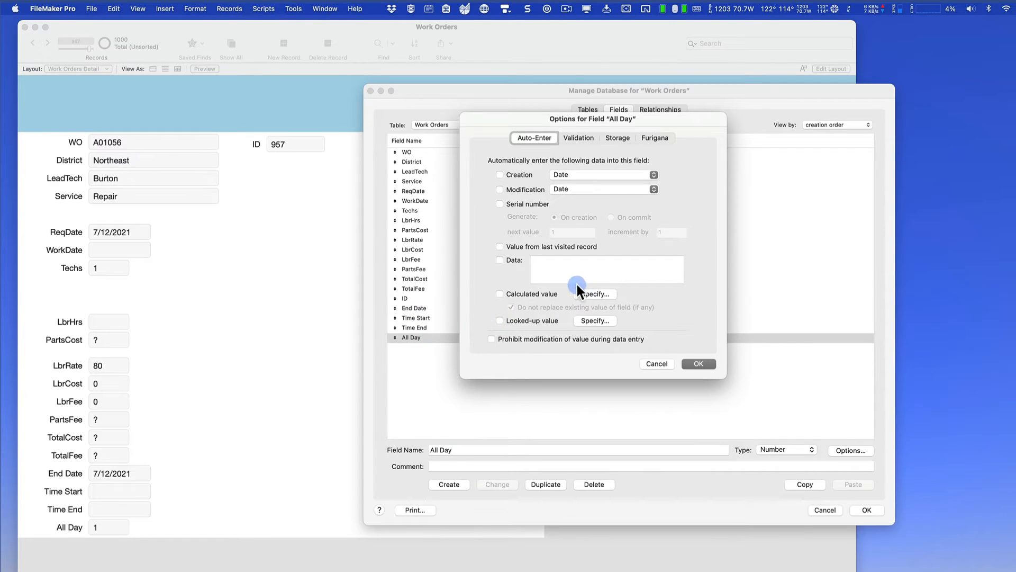
{"action": "left_click", "coordinate": [522, 260]}
{"action": "type", "text": "1"}
{"action": "left_click", "coordinate": [699, 363]}
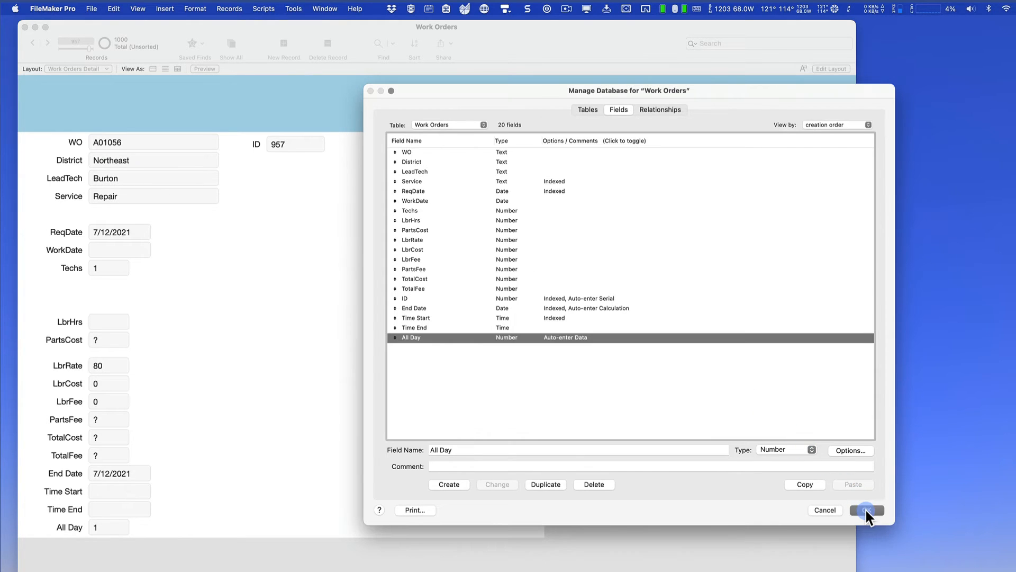
{"action": "left_click", "coordinate": [866, 510]}
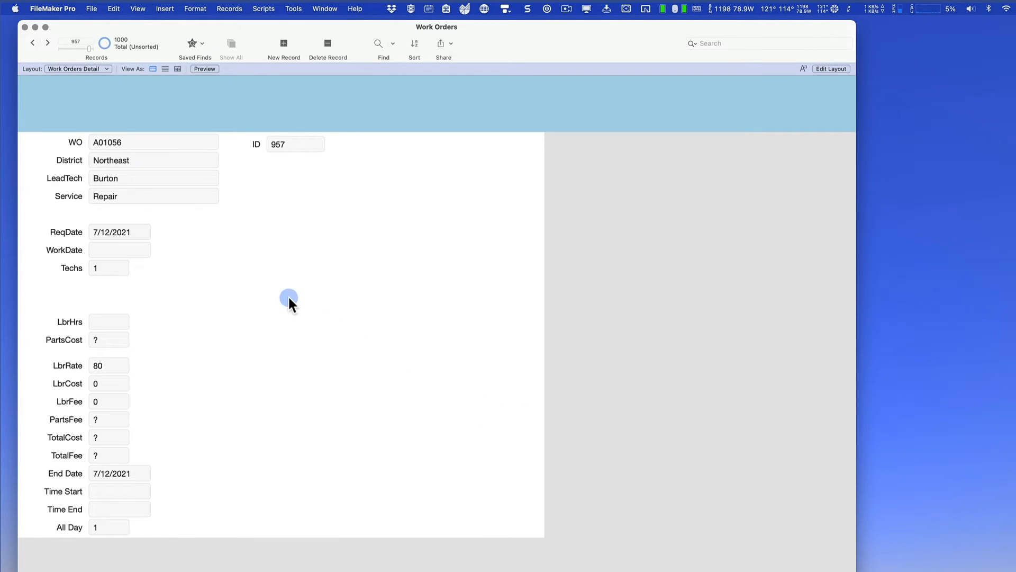
- Return to the Work Orders Calendar layout and save the calendar configuration with Work Orders::All Day as the All Day Field
{"action": "left_click", "coordinate": [63, 68]}
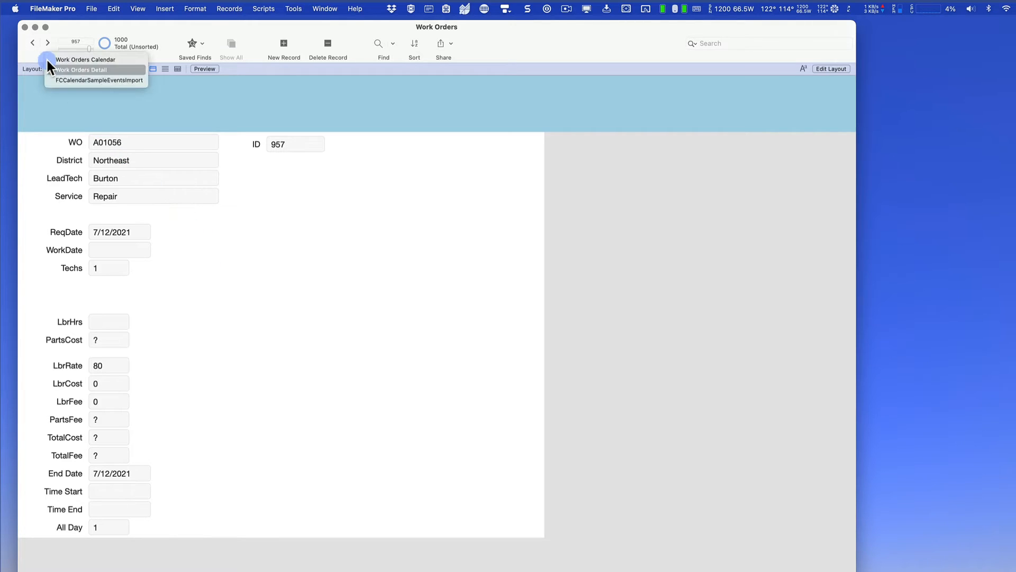
{"action": "left_click", "coordinate": [113, 81]}
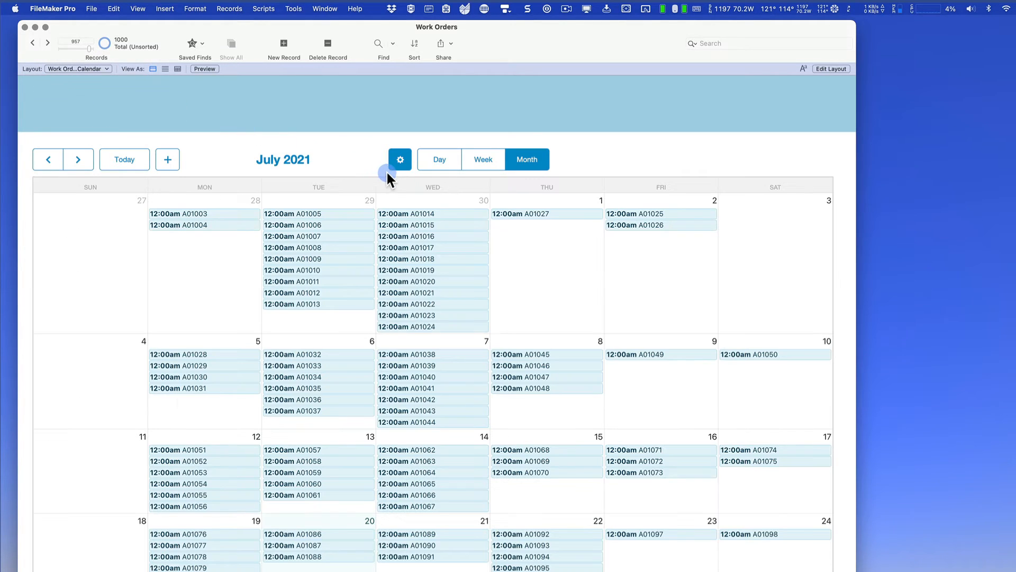
{"action": "left_click", "coordinate": [401, 160]}
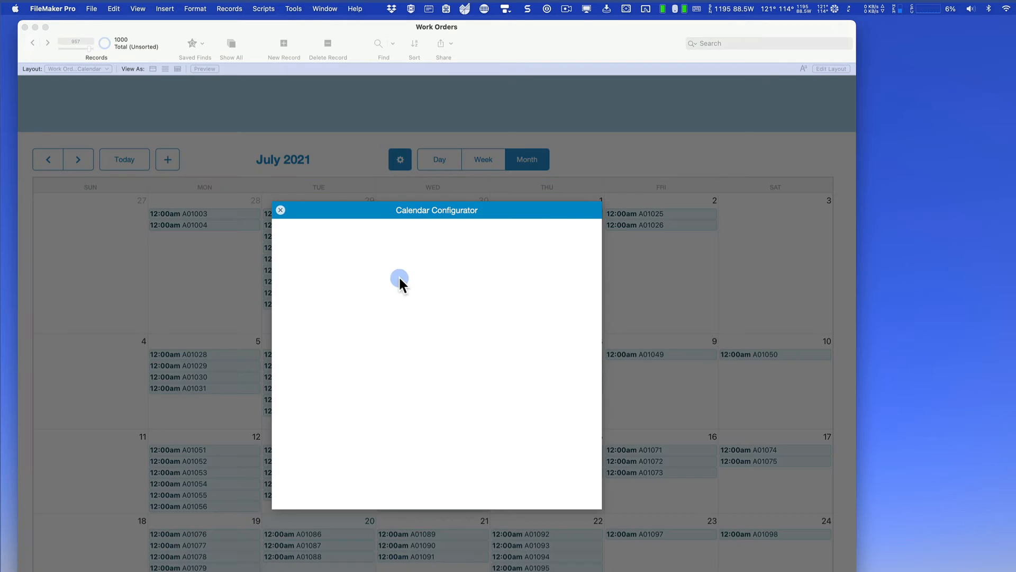
{"action": "left_click", "coordinate": [345, 272]}
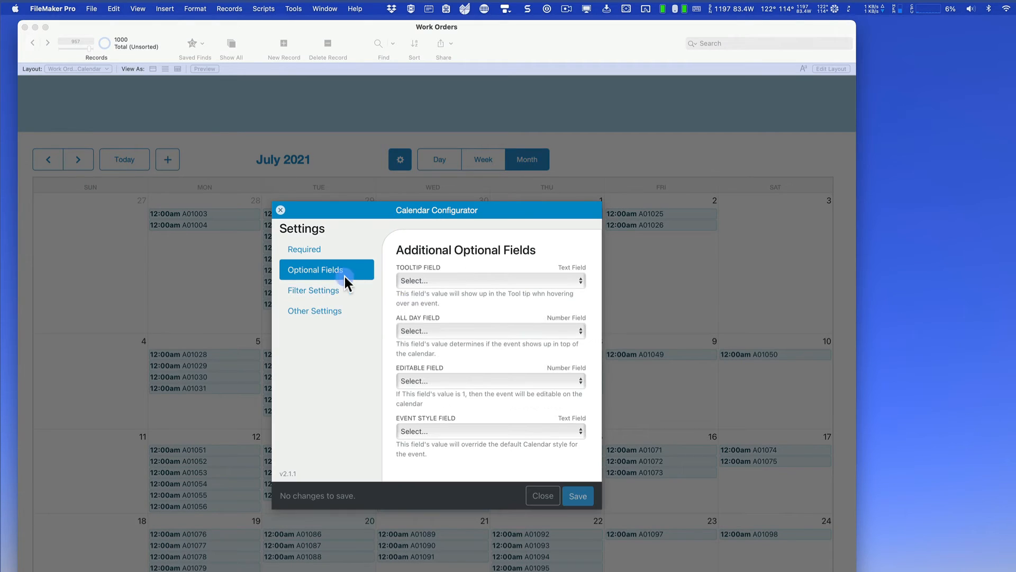
{"action": "left_click", "coordinate": [426, 330]}
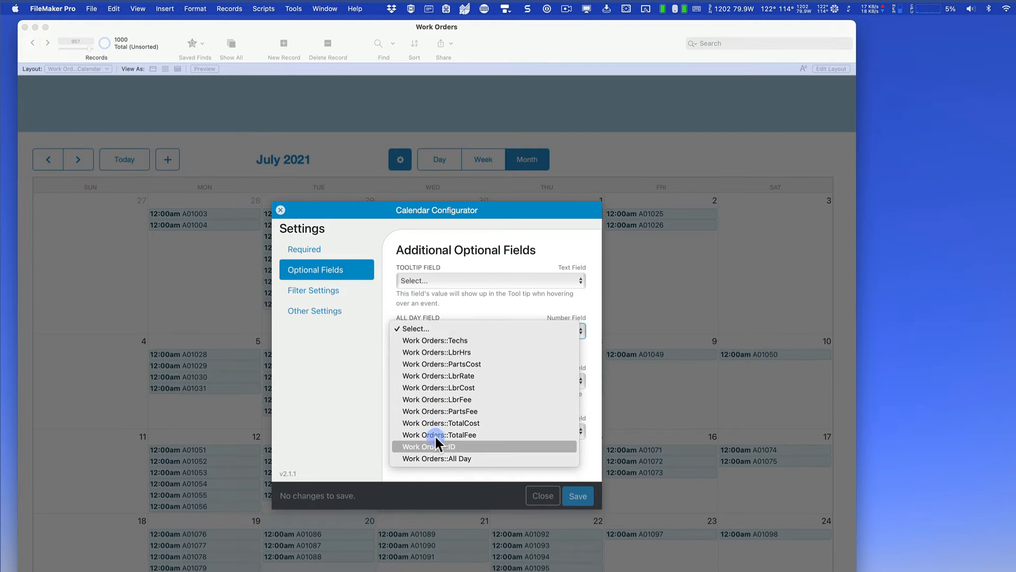
{"action": "left_click", "coordinate": [436, 458]}
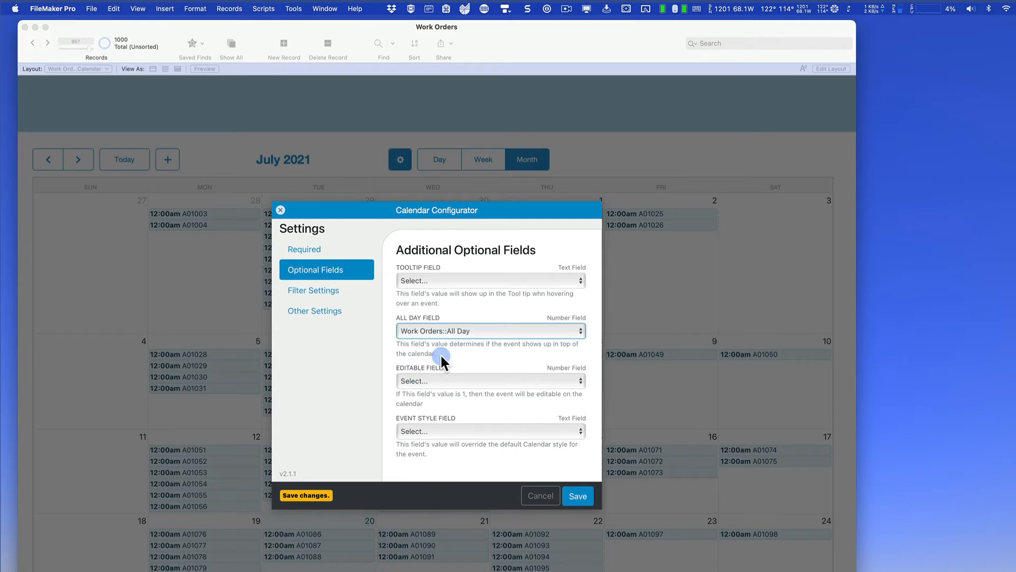
{"action": "left_click", "coordinate": [577, 500]}
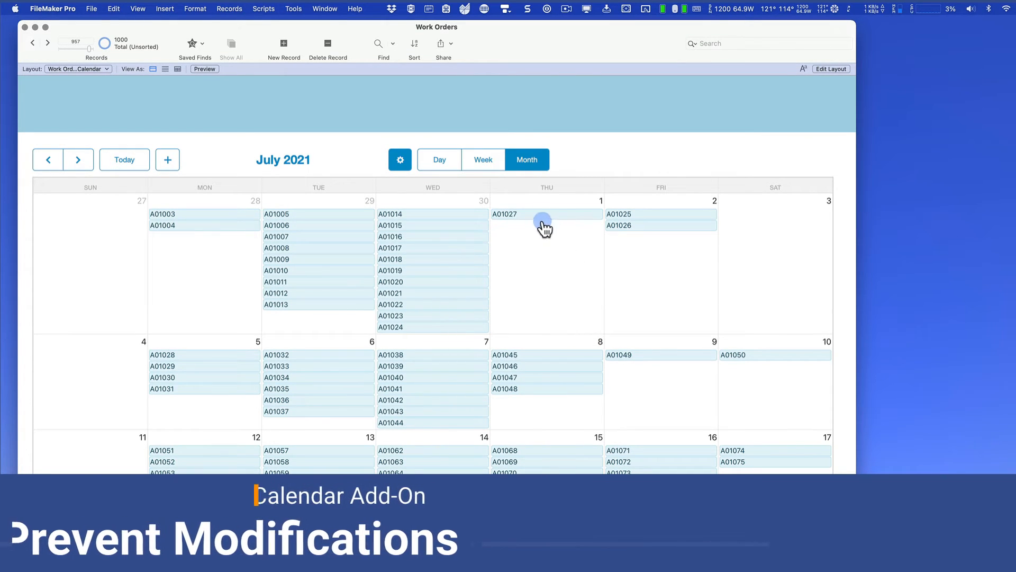
- Test rescheduling on the calendar by moving work order A01027 to July 2 and A01026 to July 1
{"action": "left_click_drag", "start_coordinate": [538, 215], "coordinate": [548, 233]}
{"action": "left_click_drag", "start_coordinate": [644, 223], "coordinate": [562, 220]}
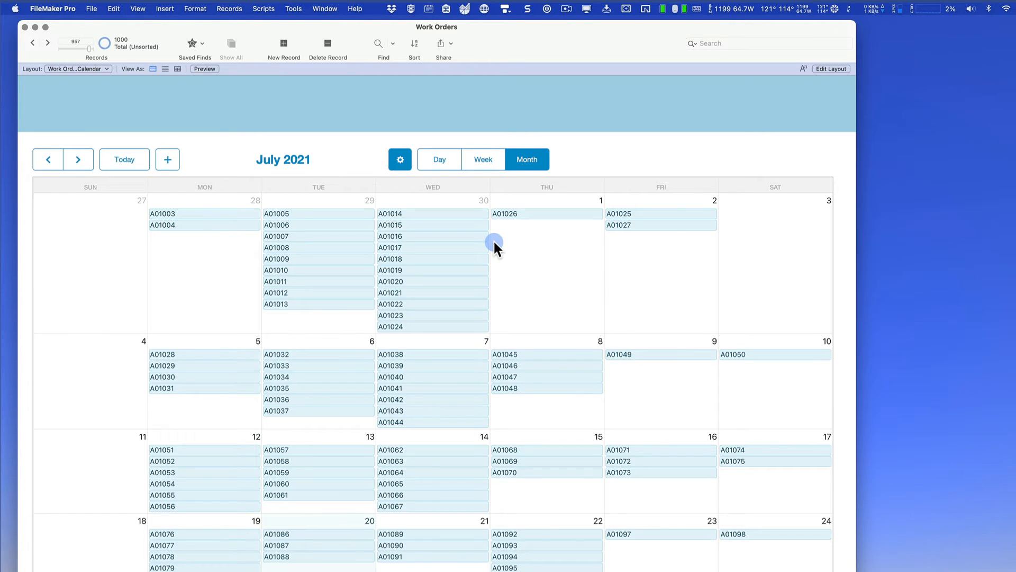
- Check the choices for the optional Editable Field in the calendar configuration and close it without changes
{"action": "left_click", "coordinate": [401, 161]}
{"action": "left_click", "coordinate": [339, 270]}
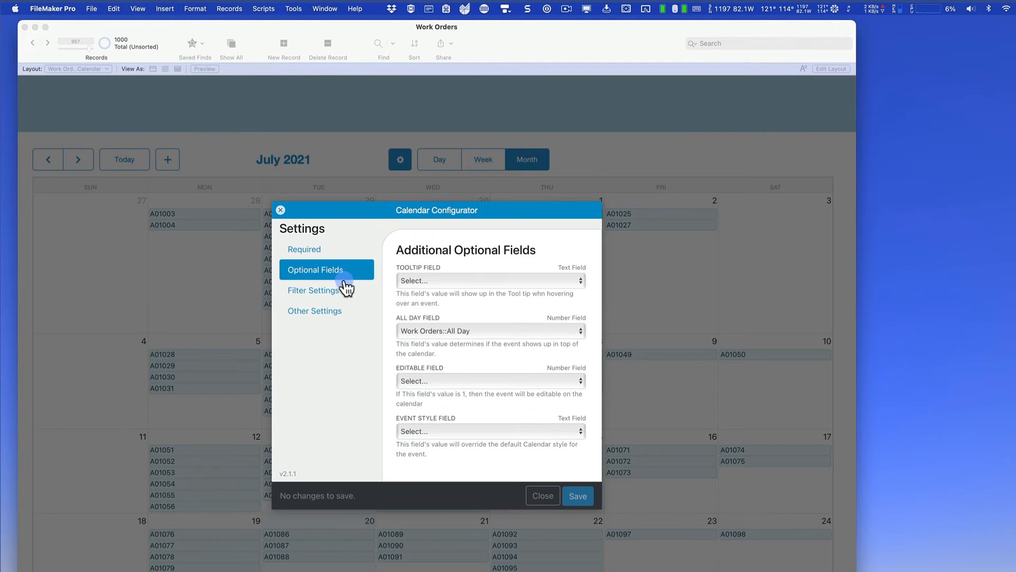
{"action": "left_click", "coordinate": [464, 381]}
{"action": "left_click", "coordinate": [489, 379]}
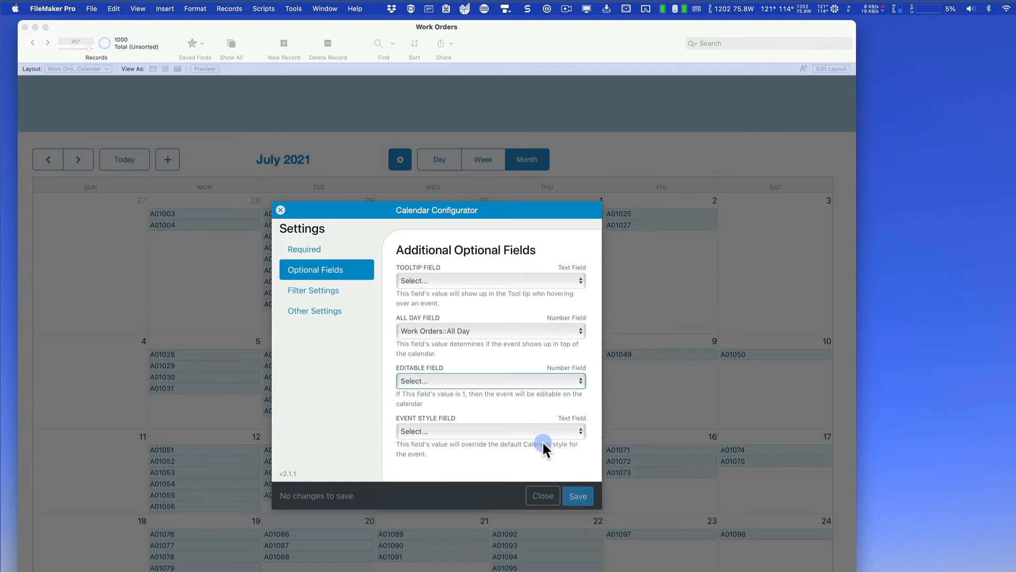
{"action": "left_click", "coordinate": [542, 496]}
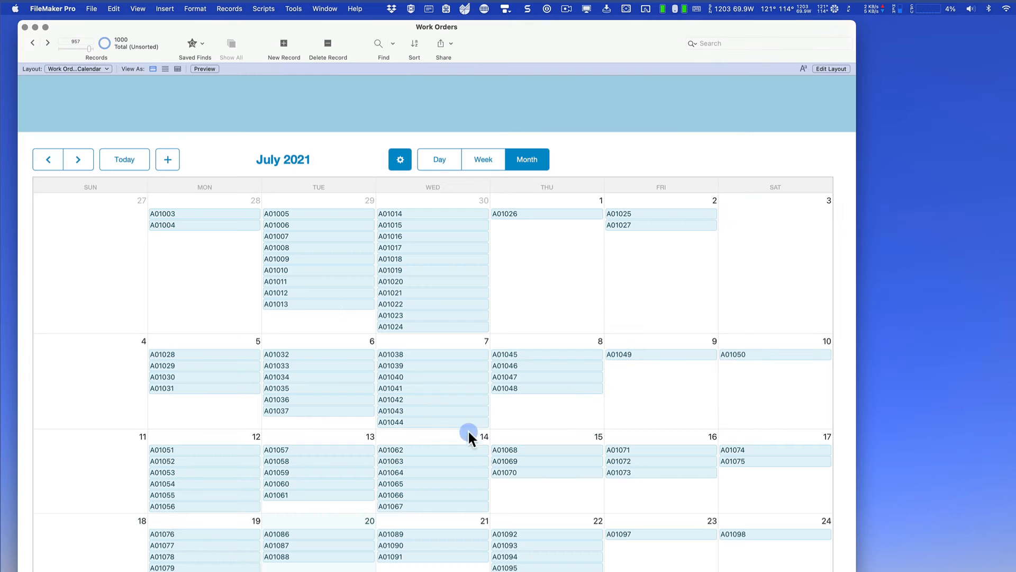
- Go to the Work Orders Detail layout and create a number field named Editable in the Work Orders table
{"action": "left_click", "coordinate": [99, 70]}
{"action": "left_click", "coordinate": [99, 79]}
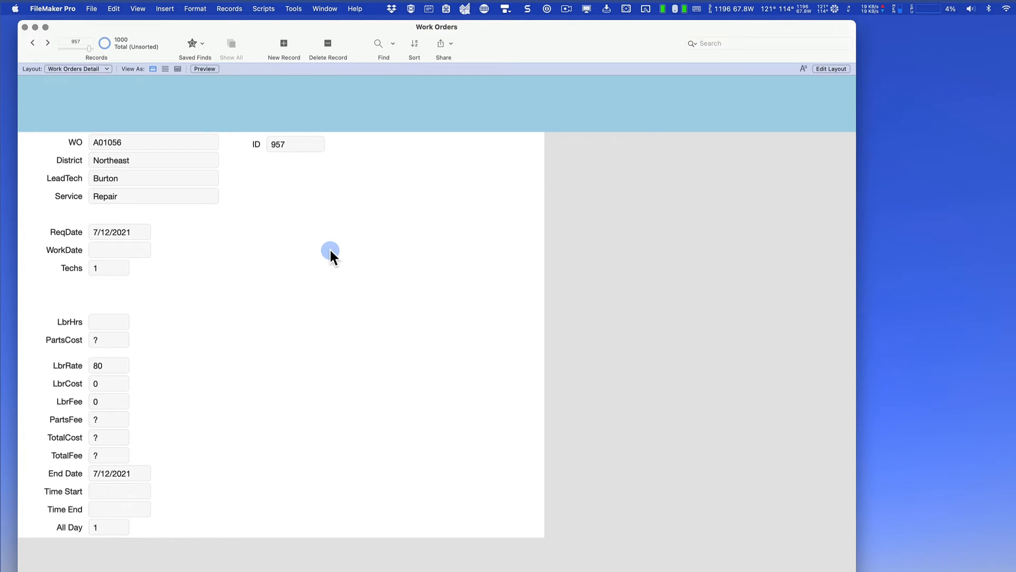
{"action": "key", "text": "super+shift+d"}
{"action": "type", "text": "Editable"}
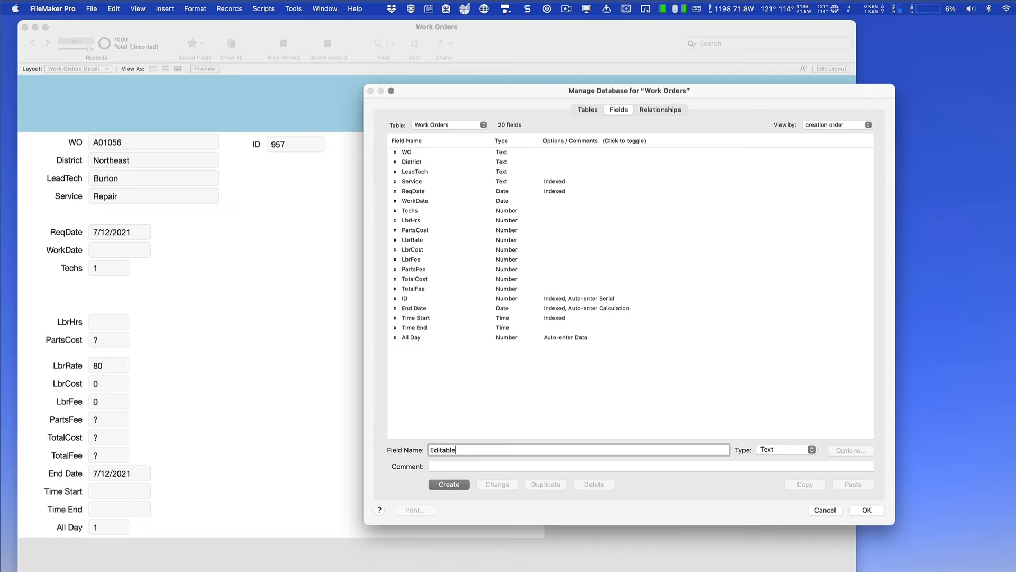
{"action": "key", "text": "super+n"}
{"action": "left_click", "coordinate": [449, 485]}
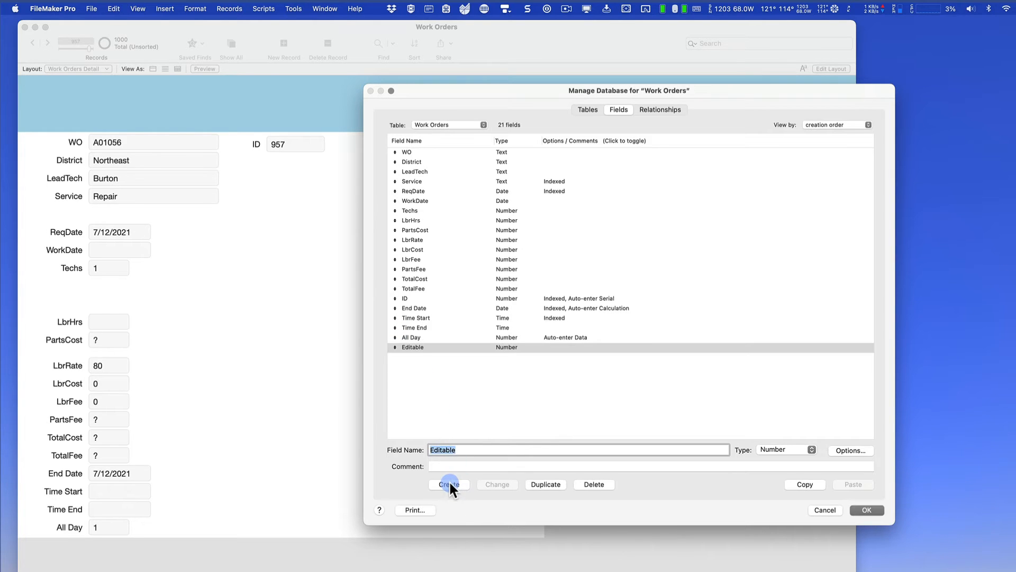
- Set the Editable field to auto-enter the data value 0 and save the database definition
{"action": "left_click", "coordinate": [839, 449]}
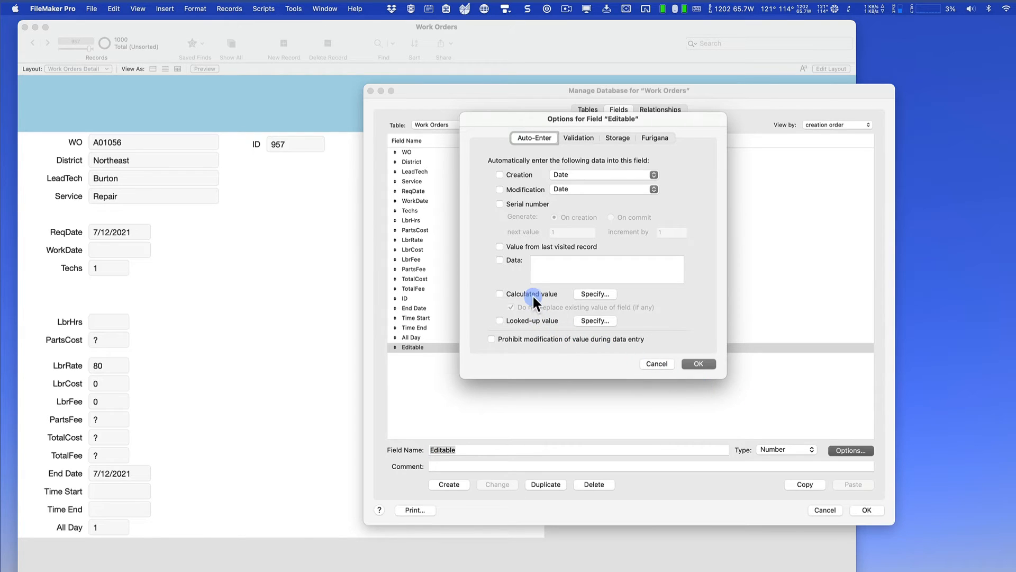
{"action": "left_click", "coordinate": [524, 260]}
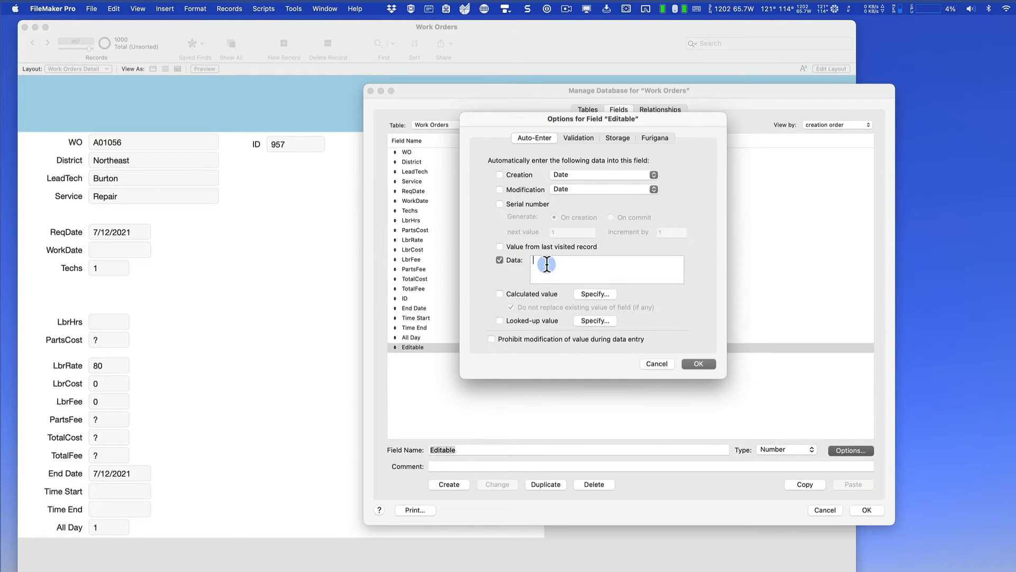
{"action": "type", "text": "0"}
{"action": "left_click", "coordinate": [699, 363]}
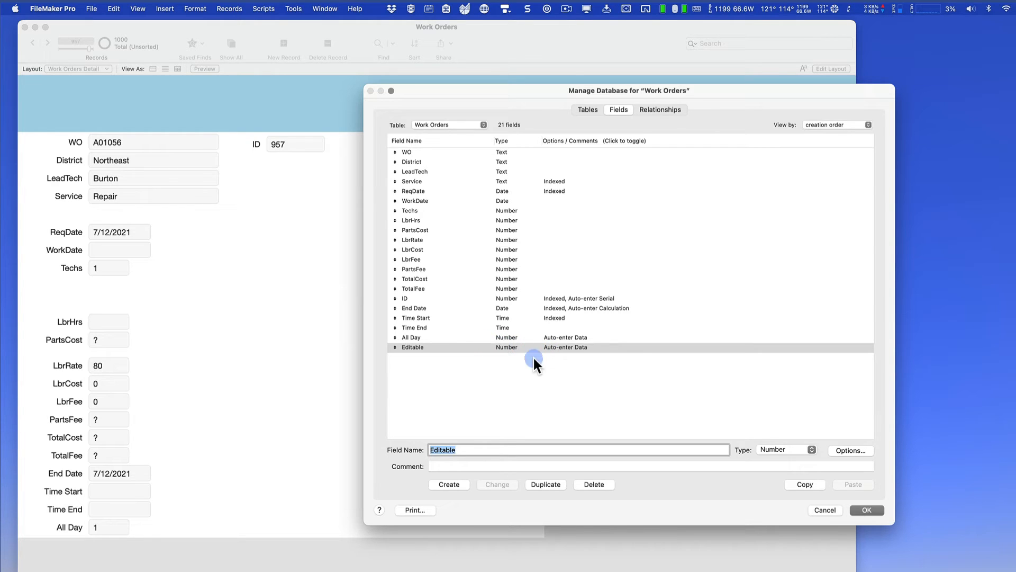
{"action": "left_click", "coordinate": [866, 510]}
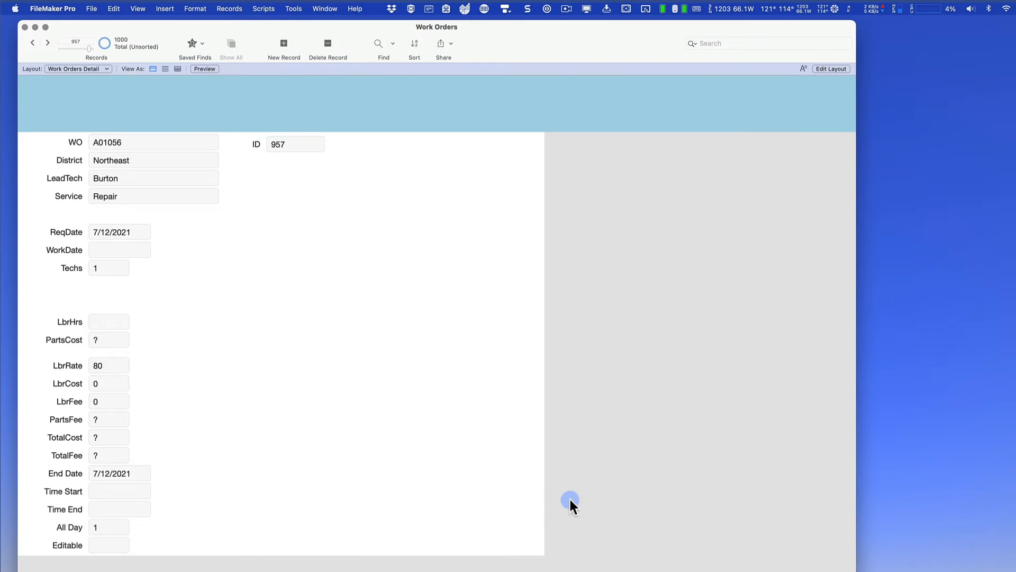
- Enter 0 in the record's Editable field and replace that field's contents with 0 in all records of the found set
{"action": "left_click", "coordinate": [115, 545]}
{"action": "type", "text": "0"}
{"action": "left_click", "coordinate": [229, 8]}
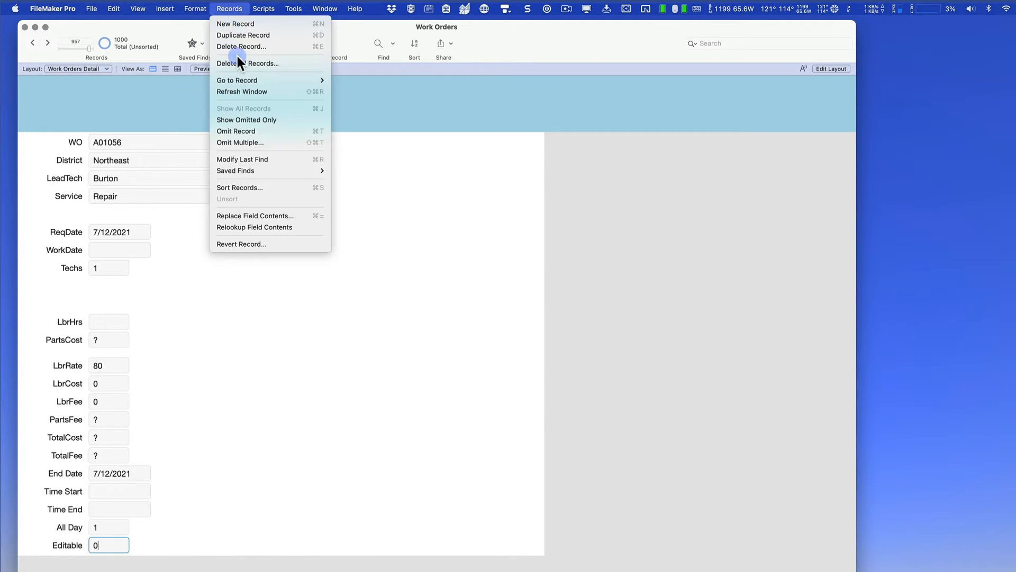
{"action": "left_click", "coordinate": [265, 216]}
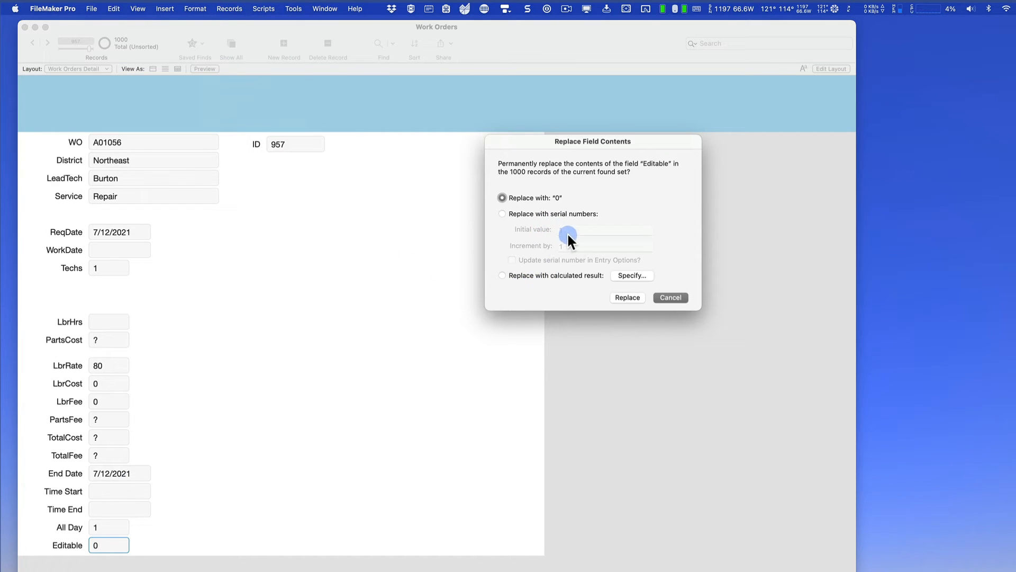
{"action": "left_click", "coordinate": [614, 296]}
- Go to the Work Orders Calendar layout and save Work Orders::Editable as the calendar's optional Editable Field
{"action": "left_click", "coordinate": [87, 69]}
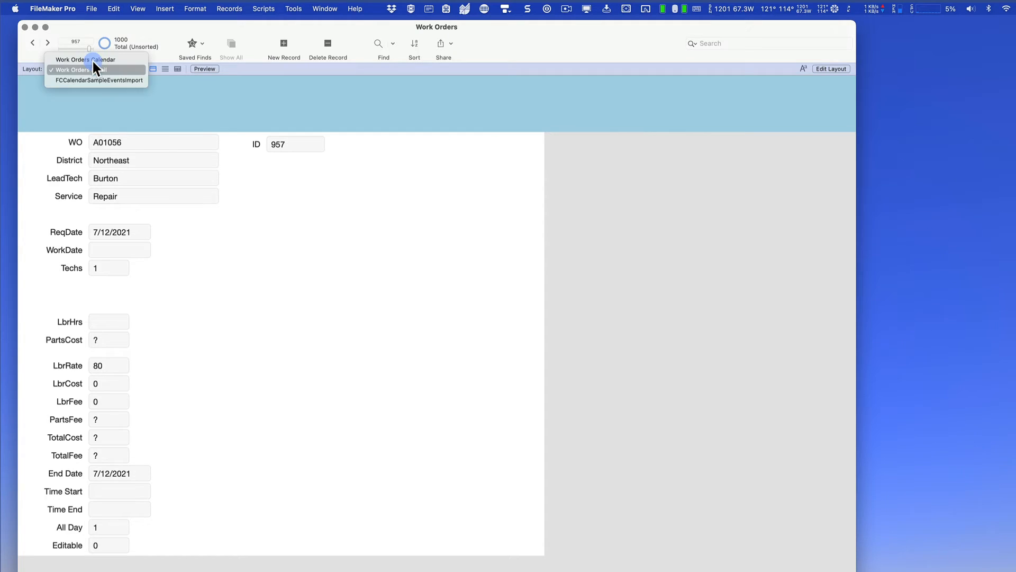
{"action": "left_click", "coordinate": [90, 79]}
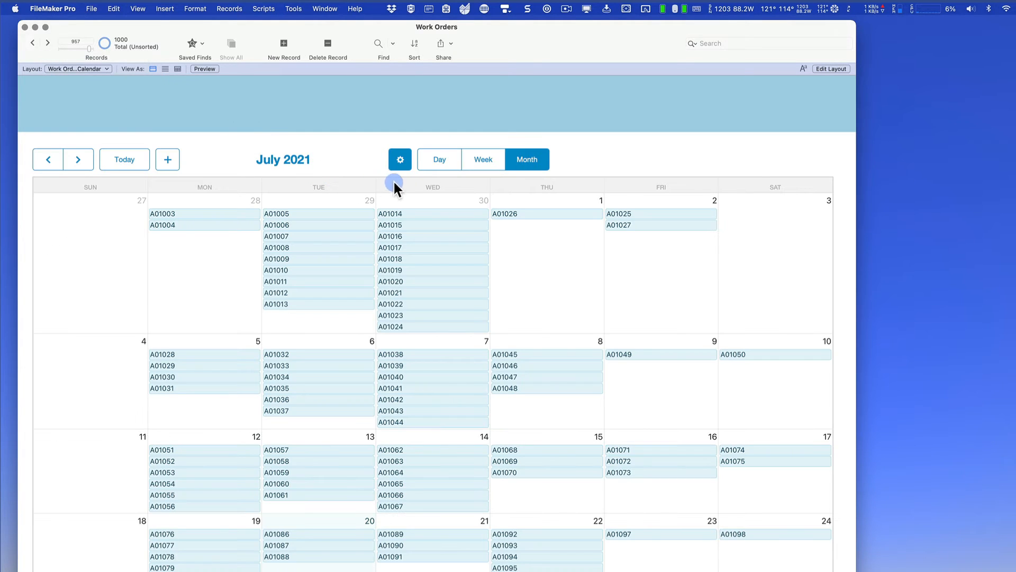
{"action": "left_click", "coordinate": [400, 160]}
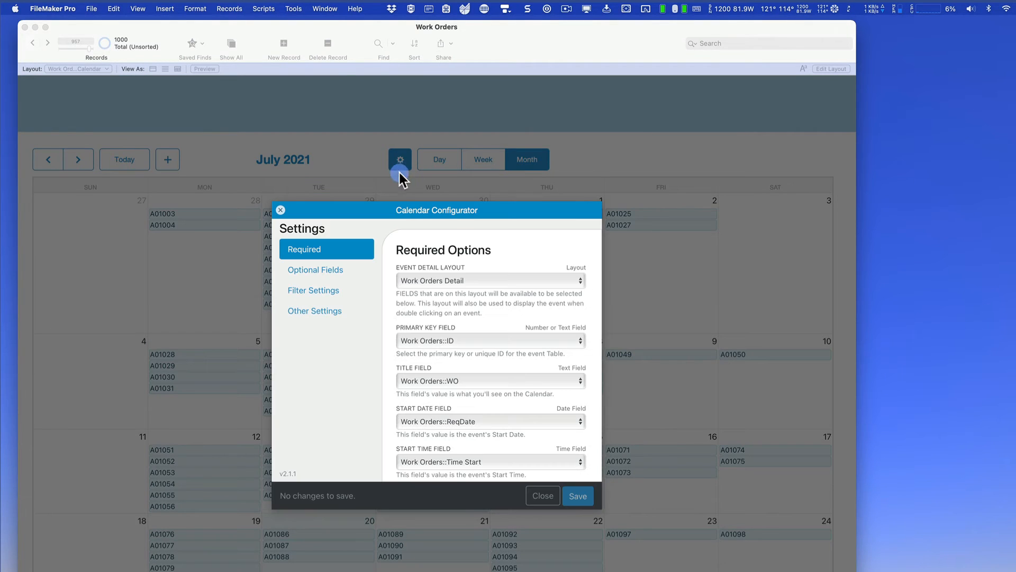
{"action": "left_click", "coordinate": [344, 271]}
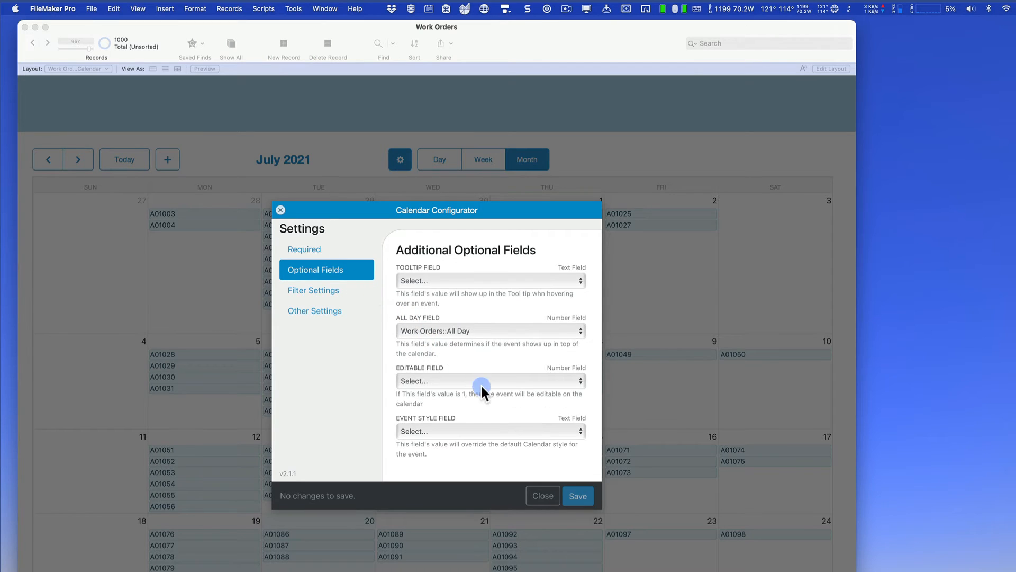
{"action": "left_click", "coordinate": [466, 381]}
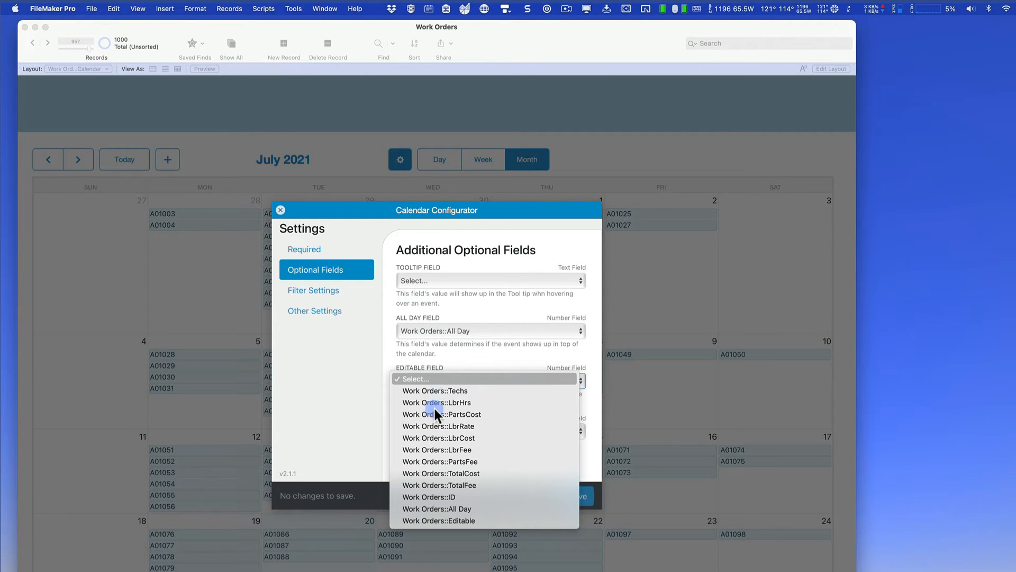
{"action": "left_click", "coordinate": [452, 522]}
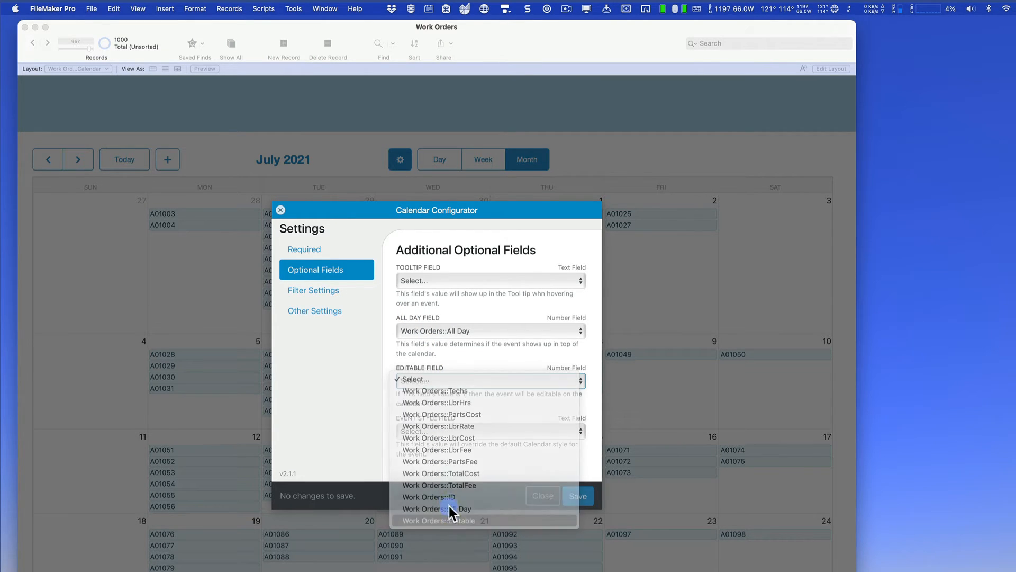
{"action": "left_click", "coordinate": [571, 488]}
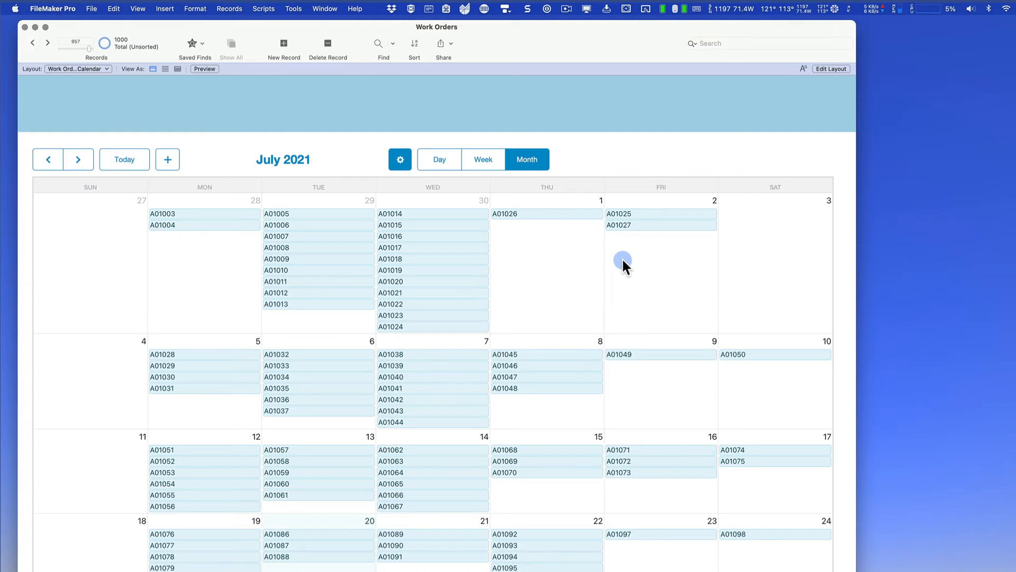
- Add a blank event on July 1 in the calendar and close its detail card
{"action": "left_click", "coordinate": [555, 252]}
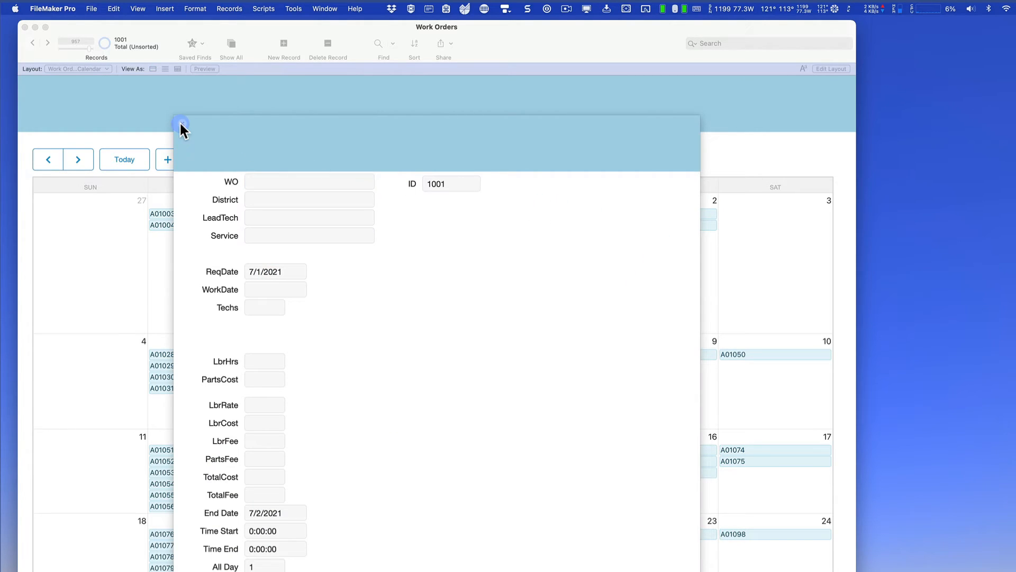
{"action": "left_click", "coordinate": [180, 122]}
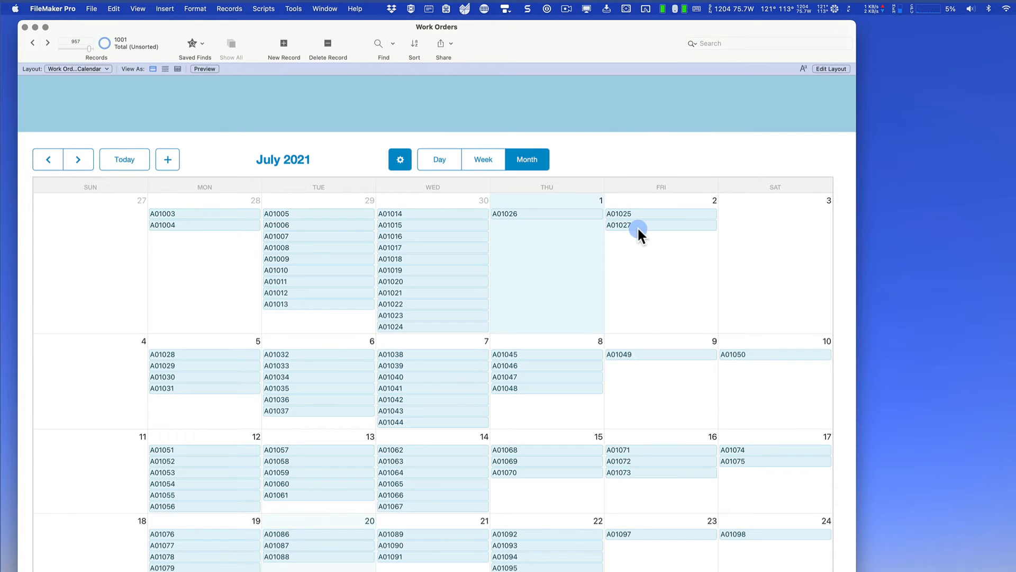
- Open work order A01026 from the calendar, test typing in its LbrHrs field and set it to 3
{"action": "left_click", "coordinate": [525, 213]}
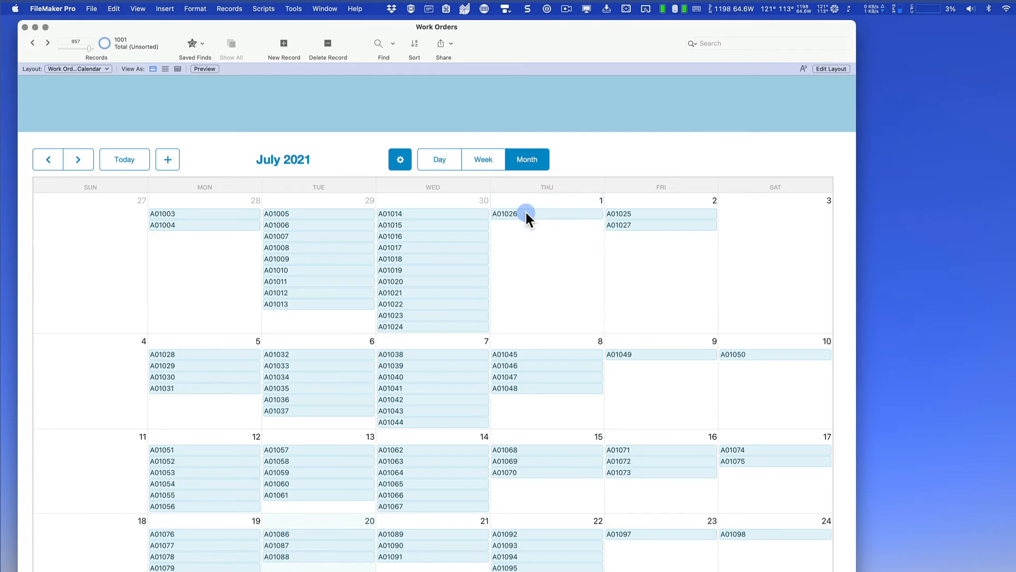
{"action": "type", "text": "sssds"}
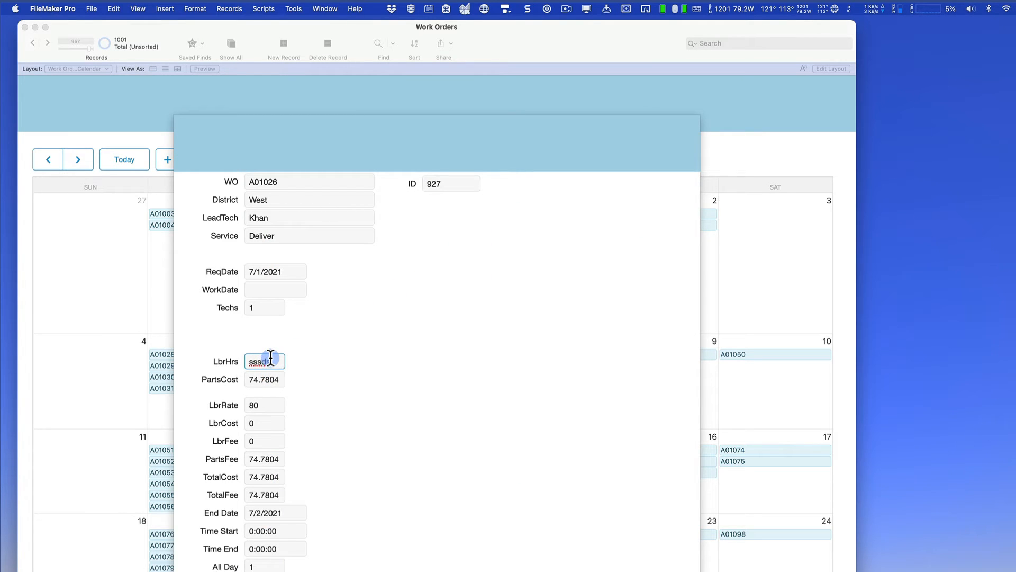
{"action": "double_click", "coordinate": [271, 358]}
{"action": "key", "text": "BackSpace"}
{"action": "type", "text": "3"}
{"action": "left_click", "coordinate": [317, 367]}
- Open the Script Workspace and create a new script named close window
{"action": "left_click", "coordinate": [269, 10]}
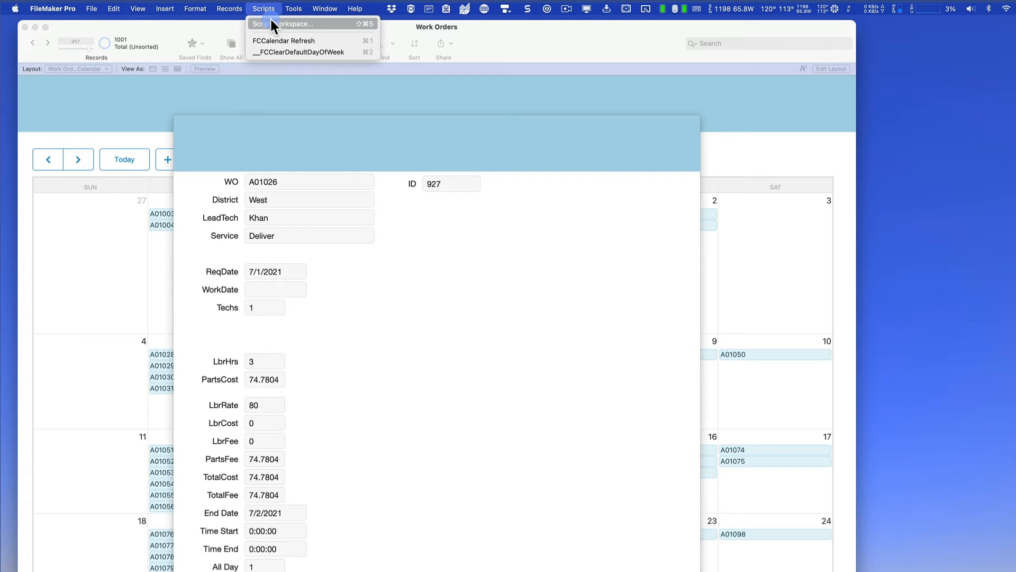
{"action": "left_click", "coordinate": [271, 22]}
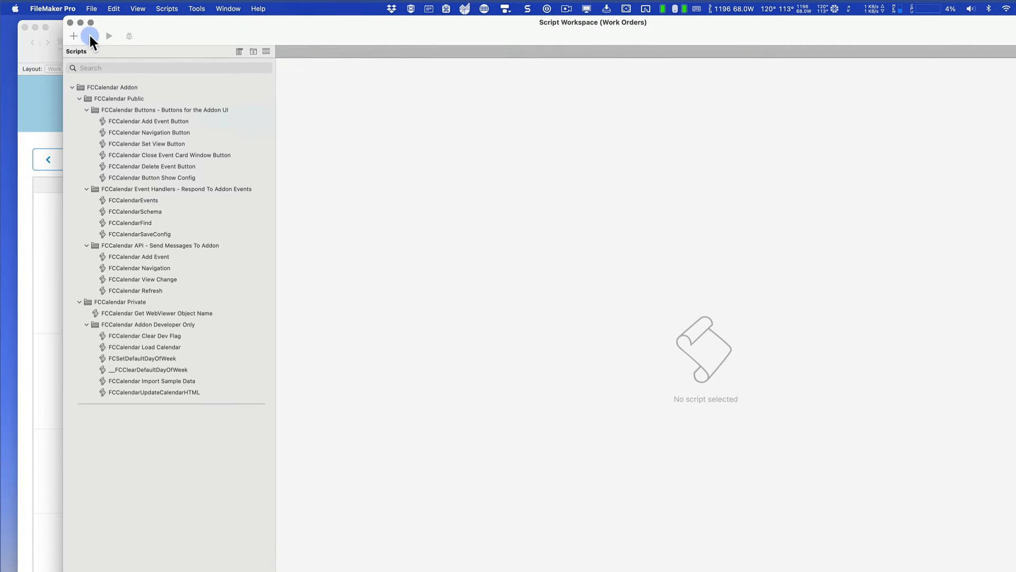
{"action": "left_click", "coordinate": [90, 37]}
{"action": "type", "text": "c"}
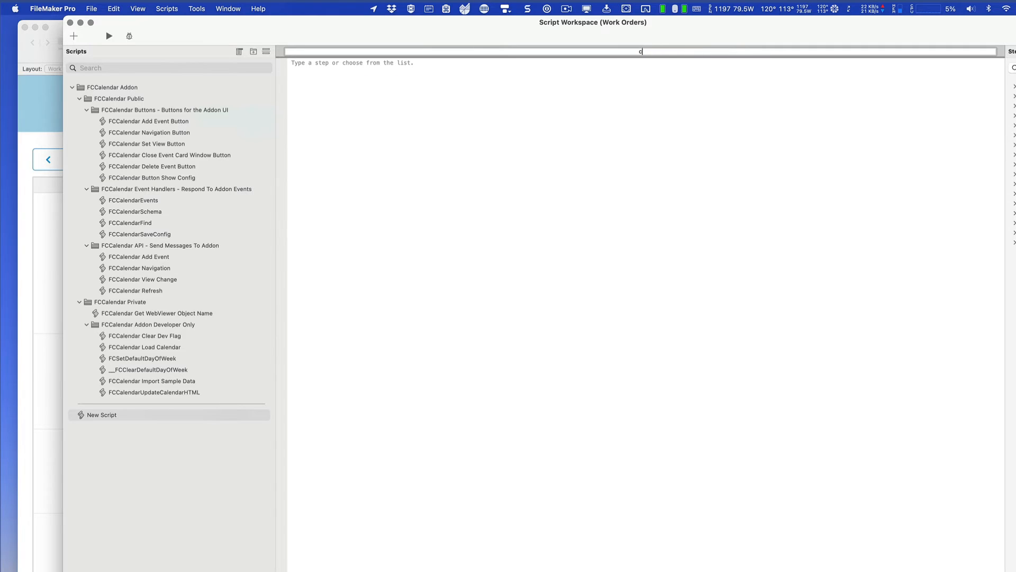
{"action": "type", "text": "lose window"}
{"action": "key", "text": "Return"}
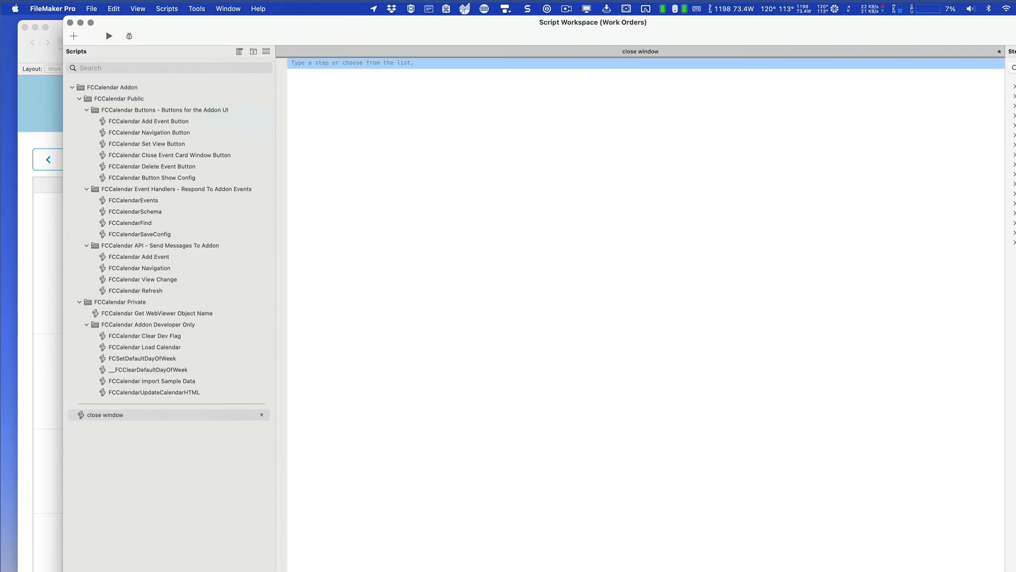
- Add a Close Window [Current Window] step to the script, save it and run it to close the event card
{"action": "type", "text": "se"}
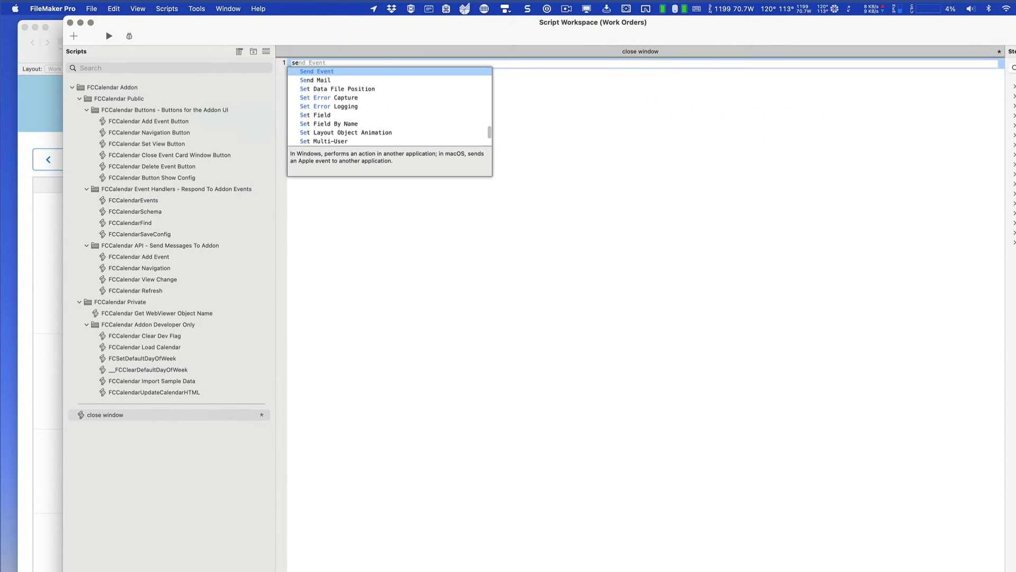
{"action": "key", "text": "BackSpace"}
{"action": "key", "text": "BackSpace"}
{"action": "type", "text": "close"}
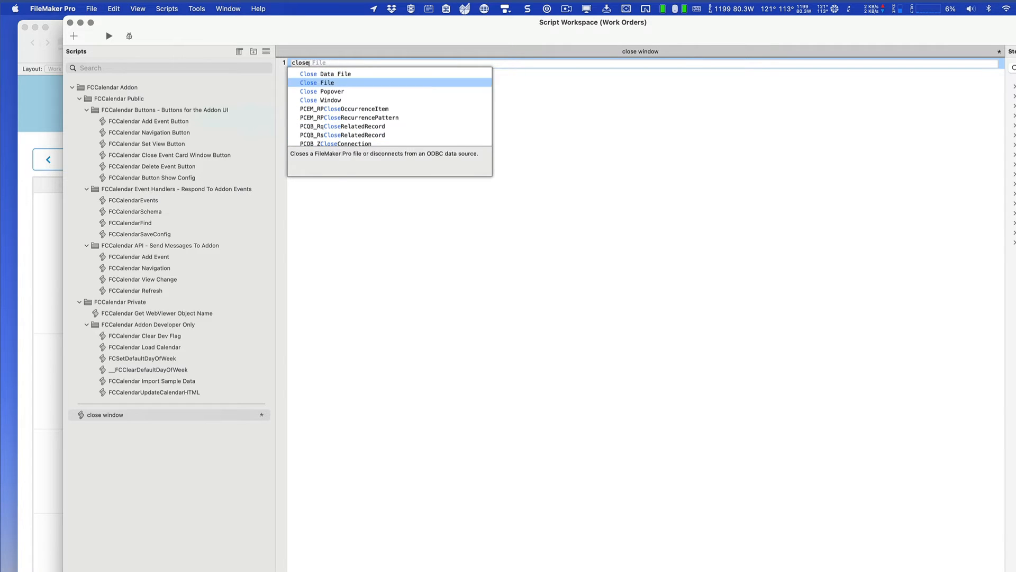
{"action": "key", "text": "Down"}
{"action": "key", "text": "Down"}
{"action": "key", "text": "Return"}
{"action": "left_click", "coordinate": [742, 156]}
{"action": "key", "text": "super+s"}
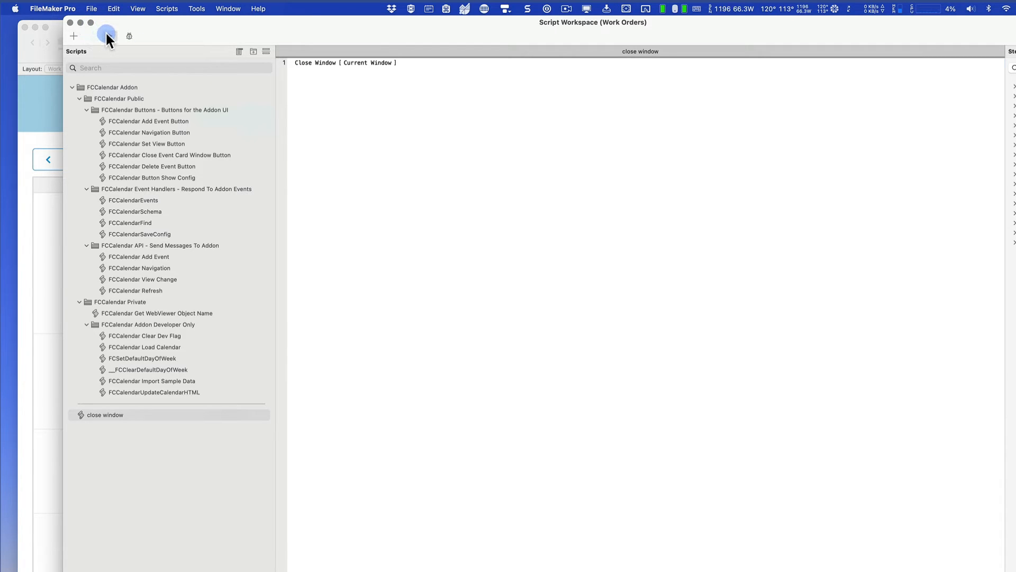
{"action": "left_click", "coordinate": [107, 34]}
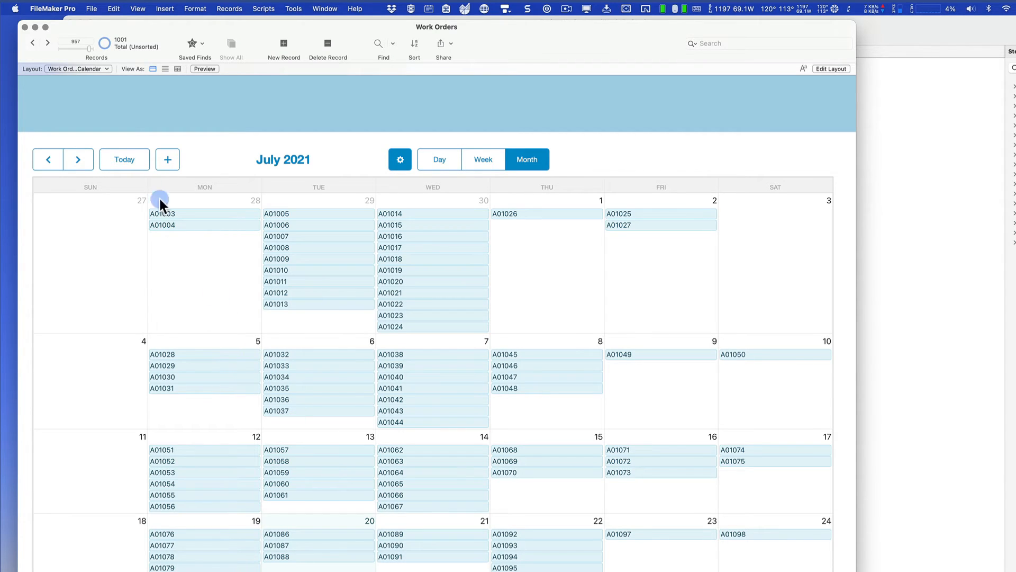
- Edit the Work Orders Detail layout and draw a button about 104 by 52 pt near the lower fields, labelled Close
{"action": "left_click", "coordinate": [93, 68]}
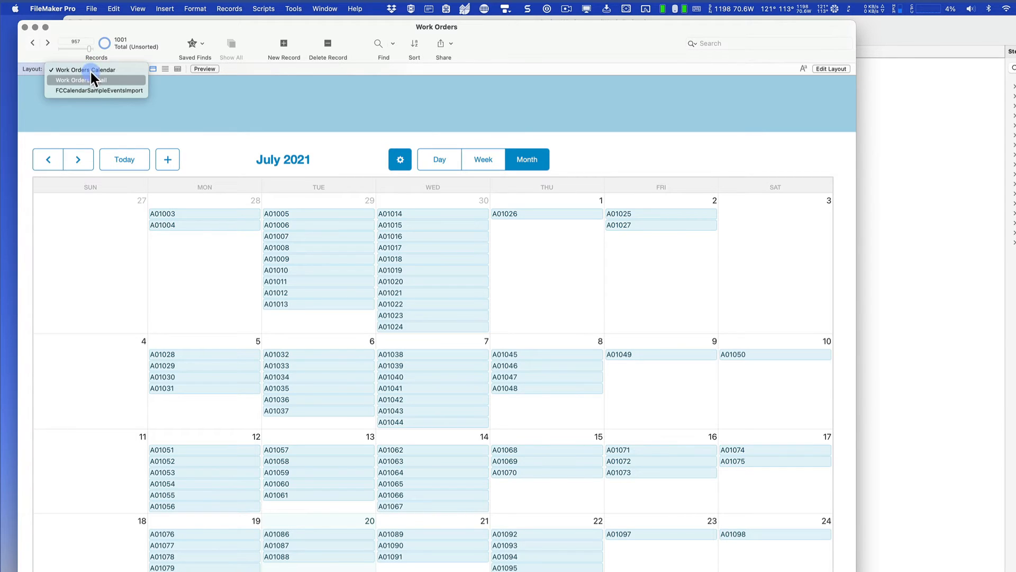
{"action": "left_click", "coordinate": [93, 80]}
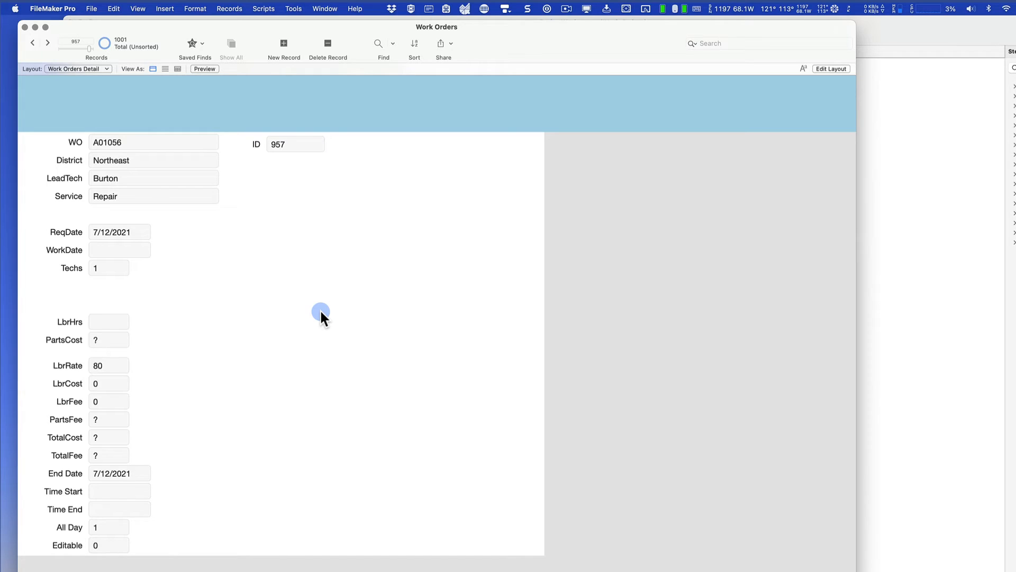
{"action": "key", "text": "super+l"}
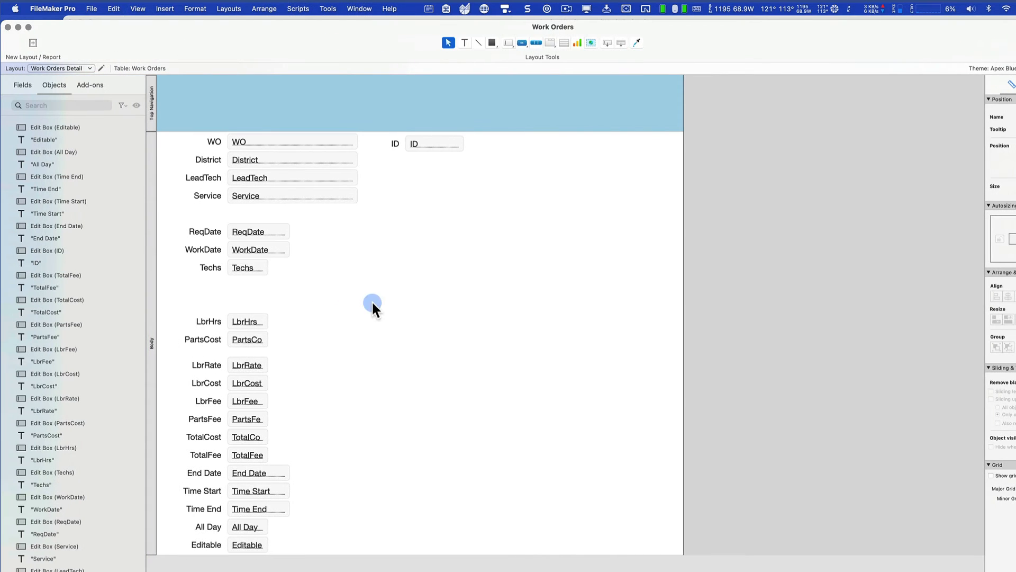
{"action": "scroll", "coordinate": [494, 180], "scroll_direction": "down", "scroll_amount": 1}
{"action": "left_click", "coordinate": [540, 42]}
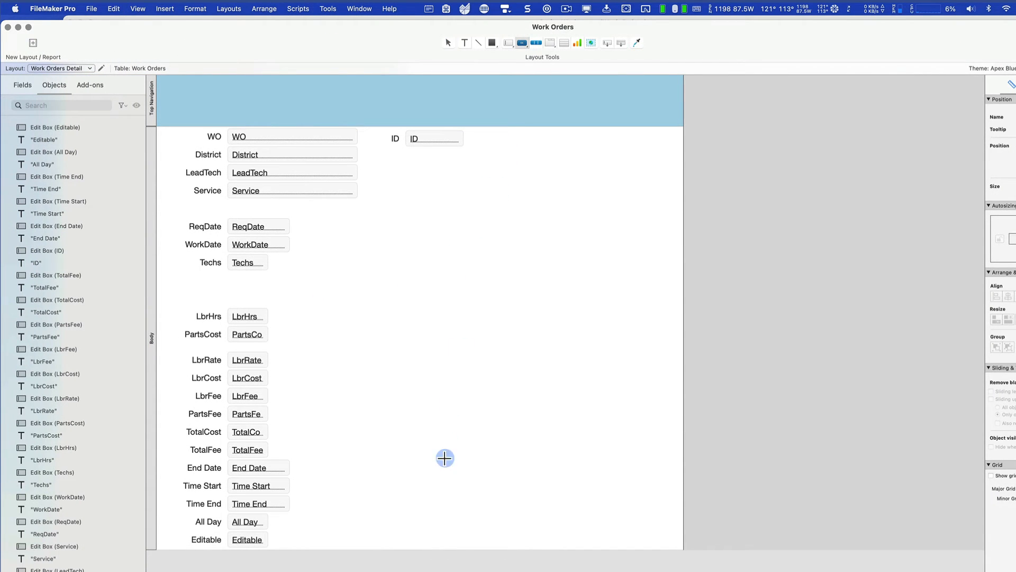
{"action": "left_click_drag", "start_coordinate": [434, 504], "coordinate": [511, 538]}
{"action": "left_click_drag", "start_coordinate": [454, 434], "coordinate": [428, 420]}
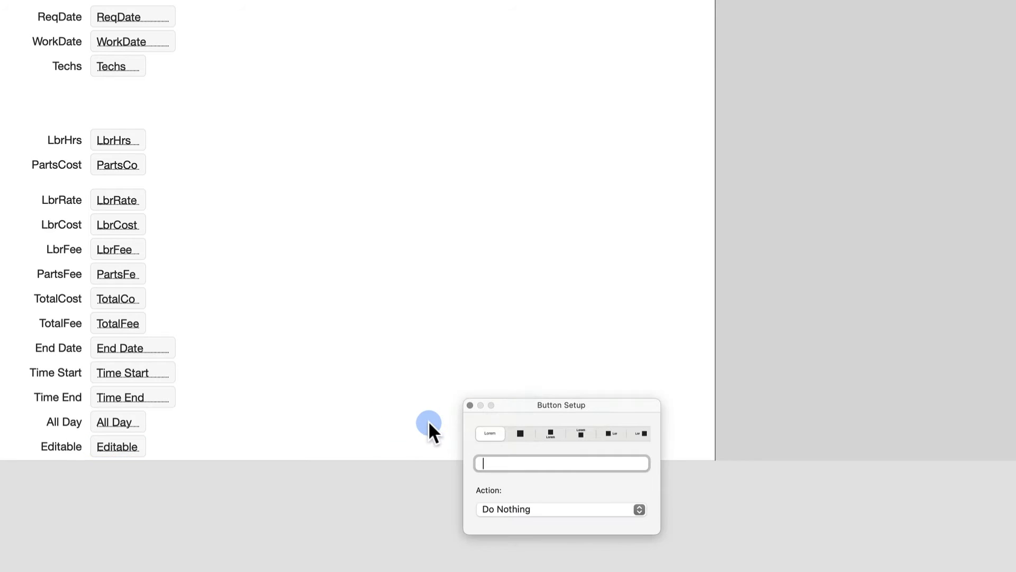
{"action": "type", "text": "Close"}
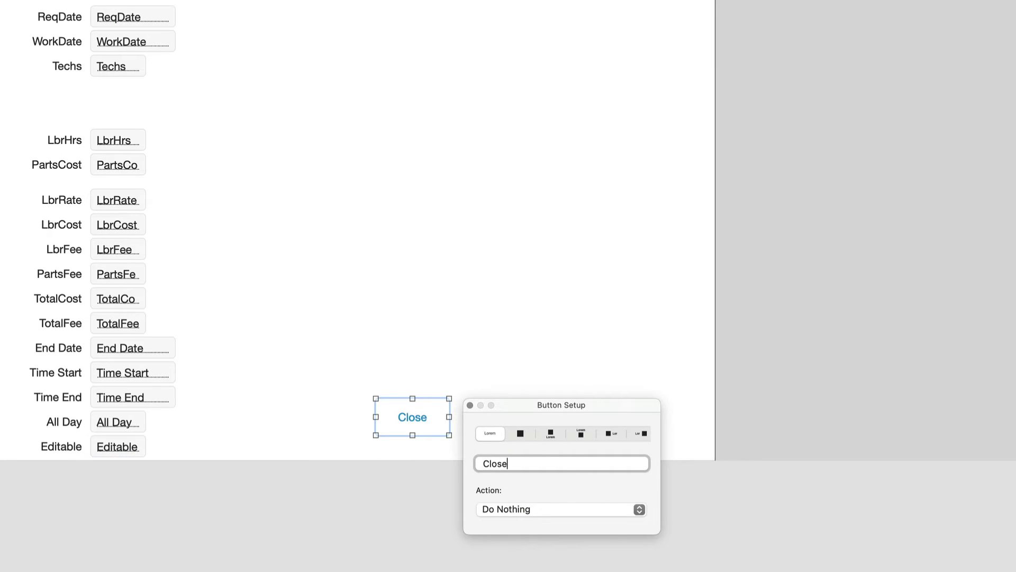
- Set the Close button's action to perform the close window script and finish the button setup
{"action": "left_click", "coordinate": [608, 509]}
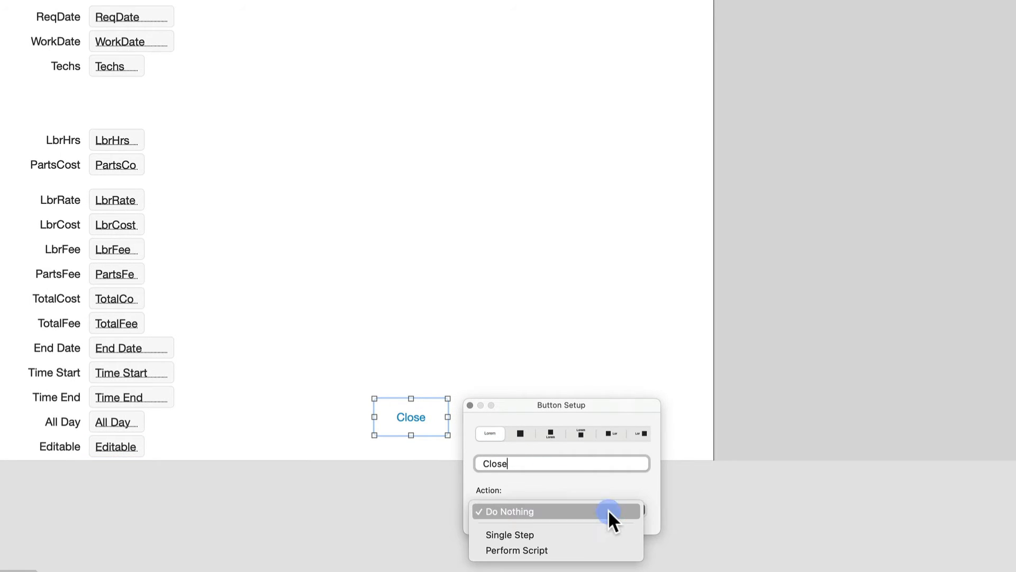
{"action": "left_click", "coordinate": [578, 550]}
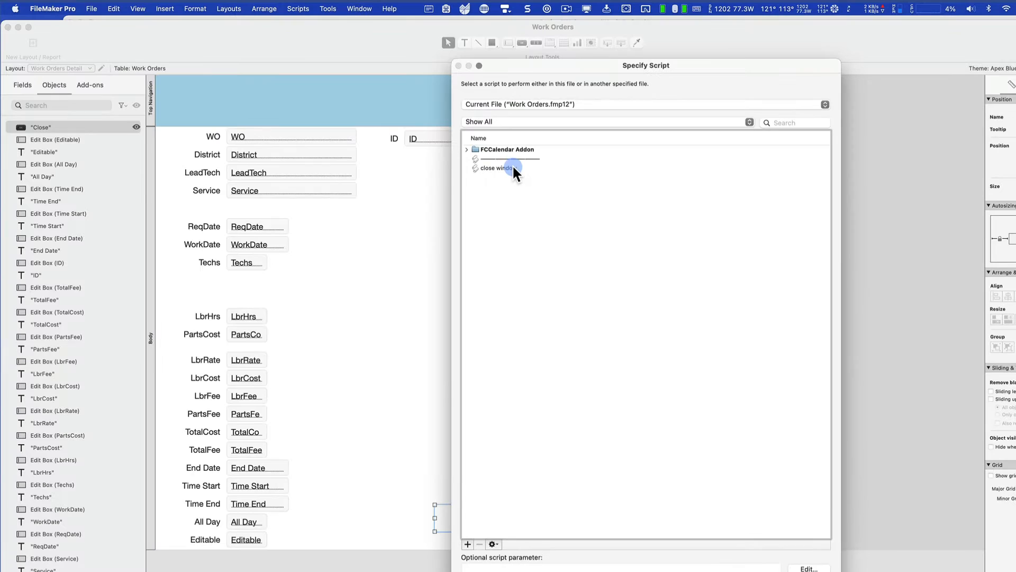
{"action": "left_click", "coordinate": [512, 167]}
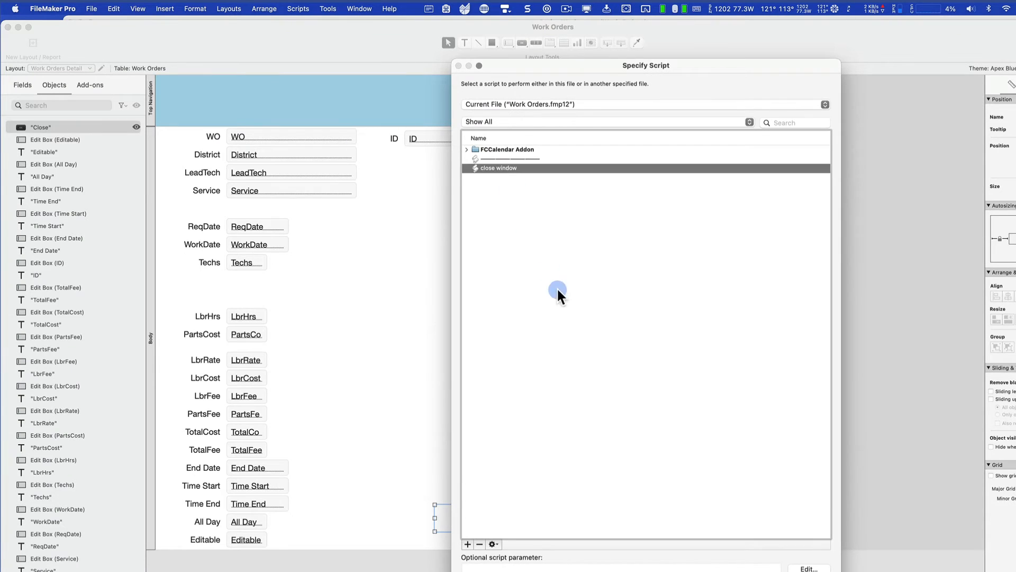
{"action": "key", "text": "Return"}
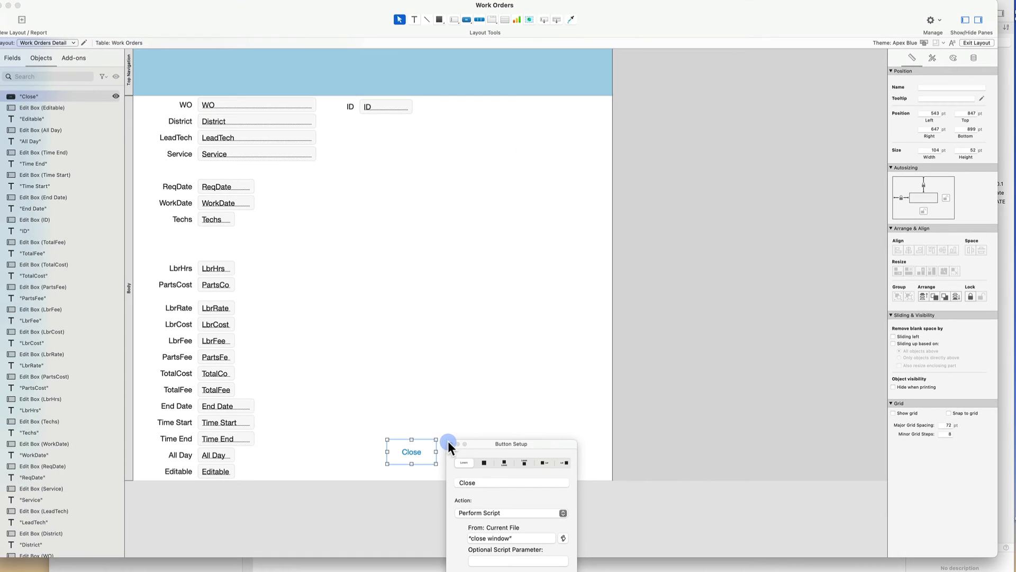
{"action": "left_click", "coordinate": [448, 444]}
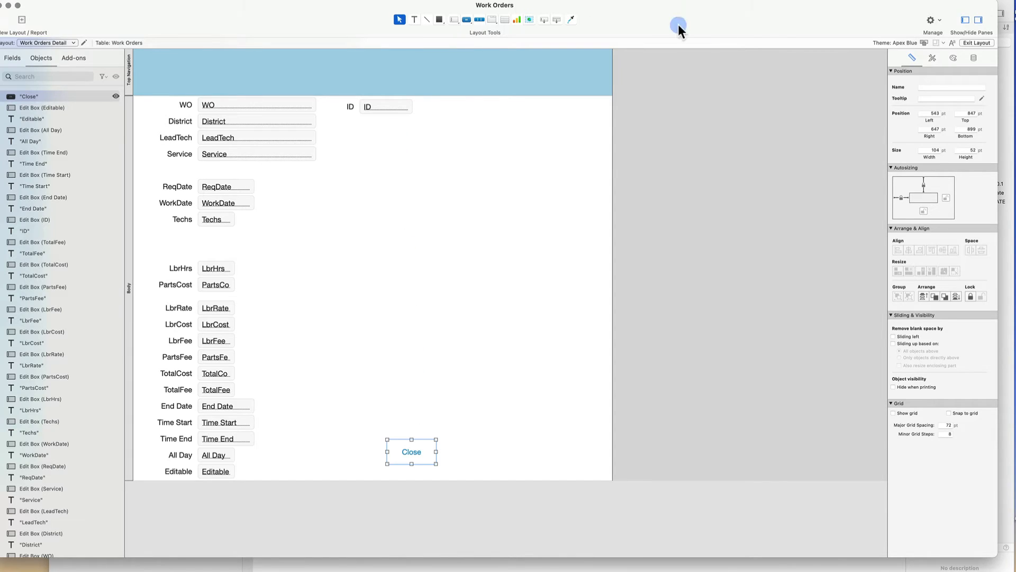
- Apply the Large Filled style to the Close button and move it up level with the End Date and Time Start fields
{"action": "left_click", "coordinate": [933, 58]}
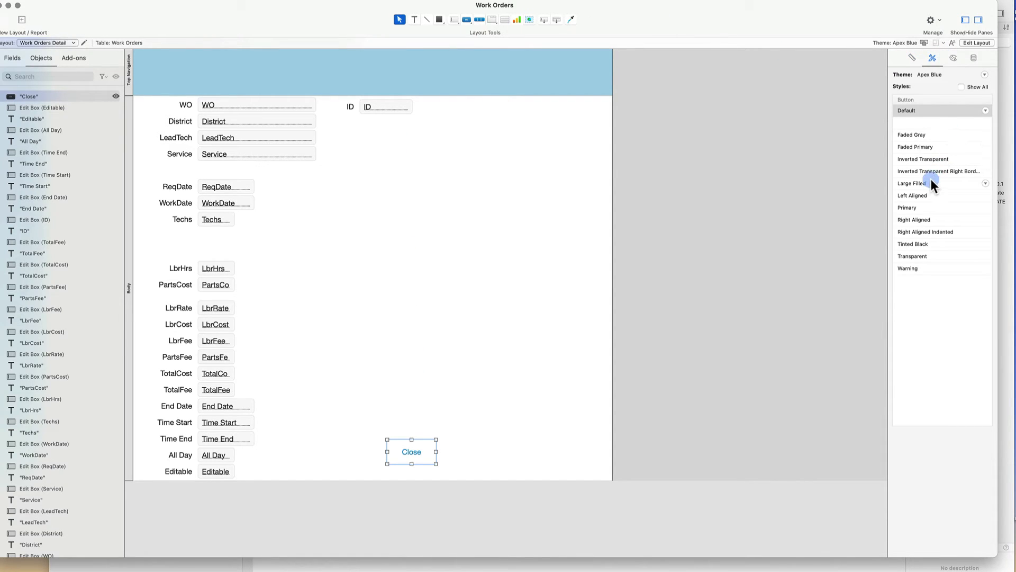
{"action": "left_click", "coordinate": [920, 148]}
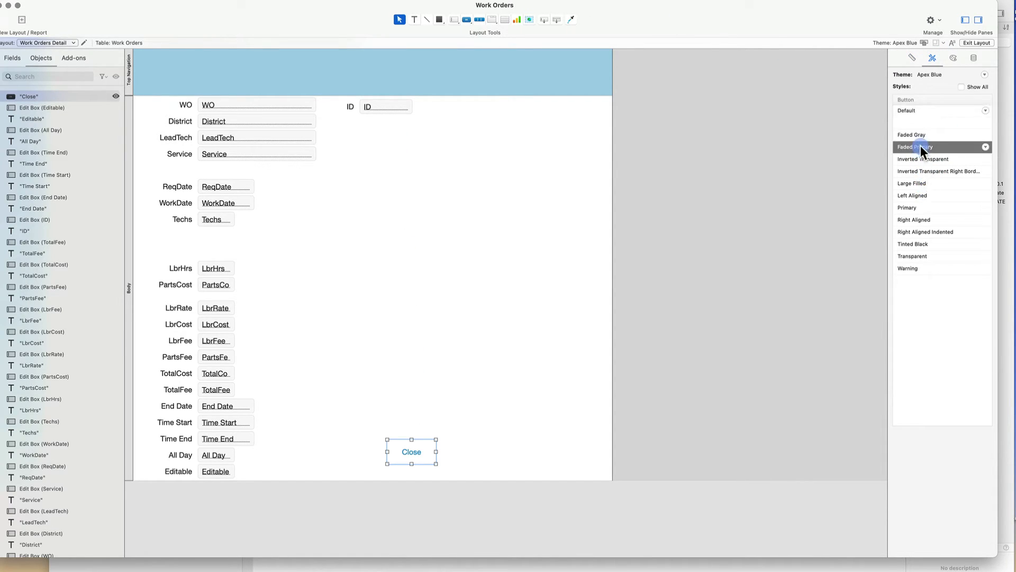
{"action": "left_click", "coordinate": [918, 137]}
{"action": "left_click", "coordinate": [918, 158]}
{"action": "left_click", "coordinate": [919, 171]}
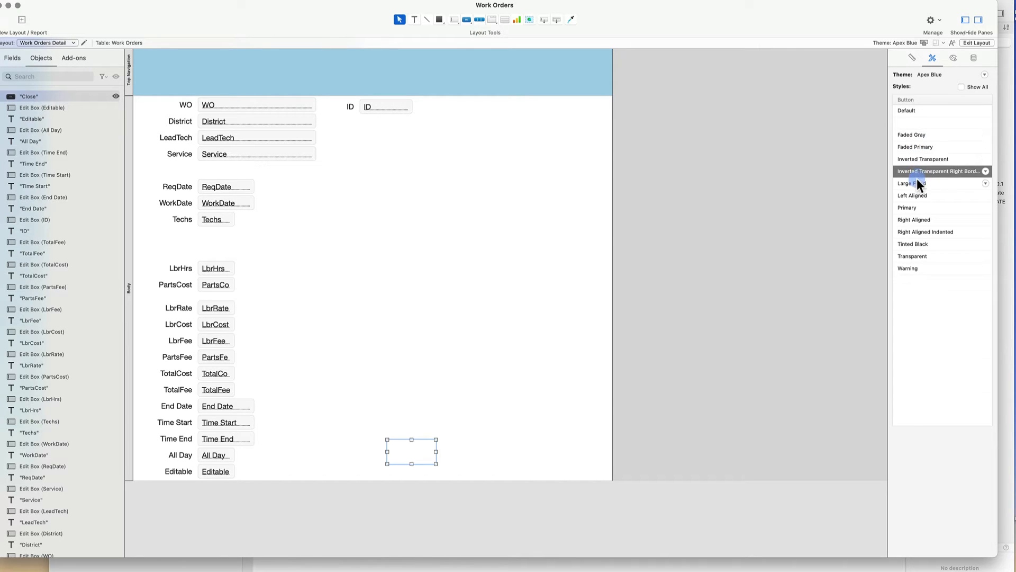
{"action": "left_click", "coordinate": [918, 183]}
{"action": "left_click", "coordinate": [476, 390]}
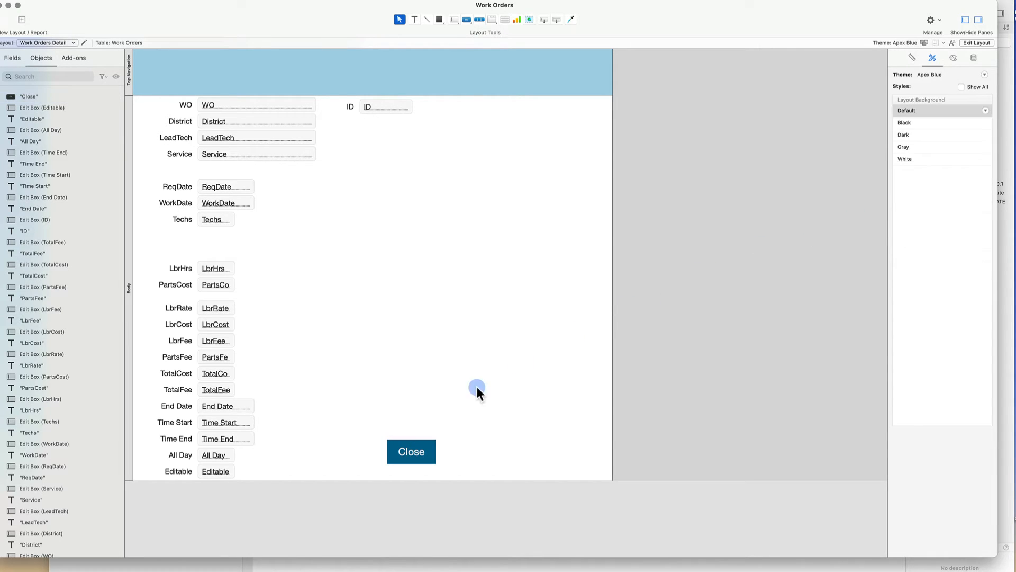
{"action": "left_click_drag", "start_coordinate": [411, 450], "coordinate": [452, 412]}
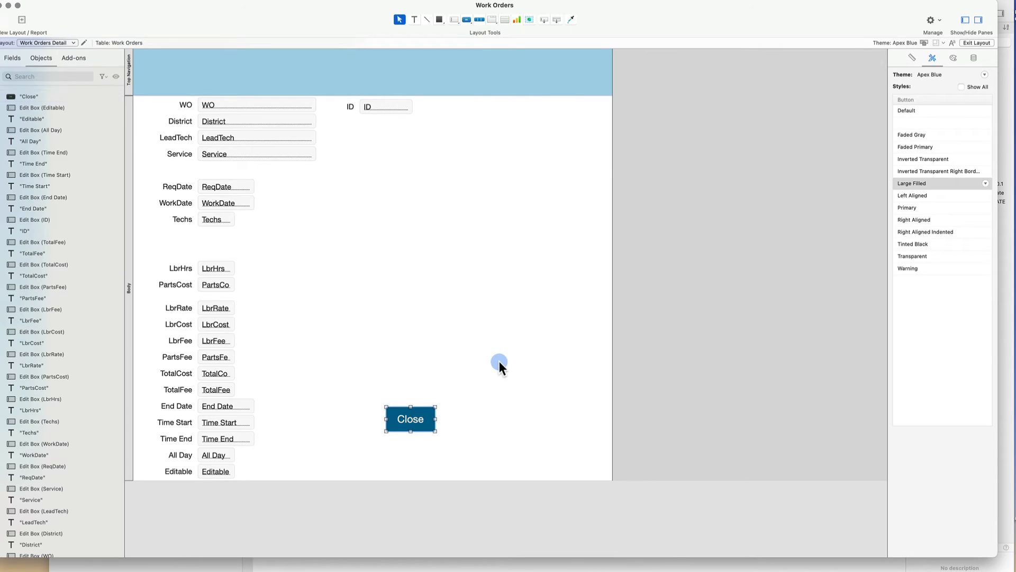
- Return to Browse mode and switch to the Work Orders Calendar layout
{"action": "key", "text": "super+b"}
{"action": "left_click", "coordinate": [60, 43]}
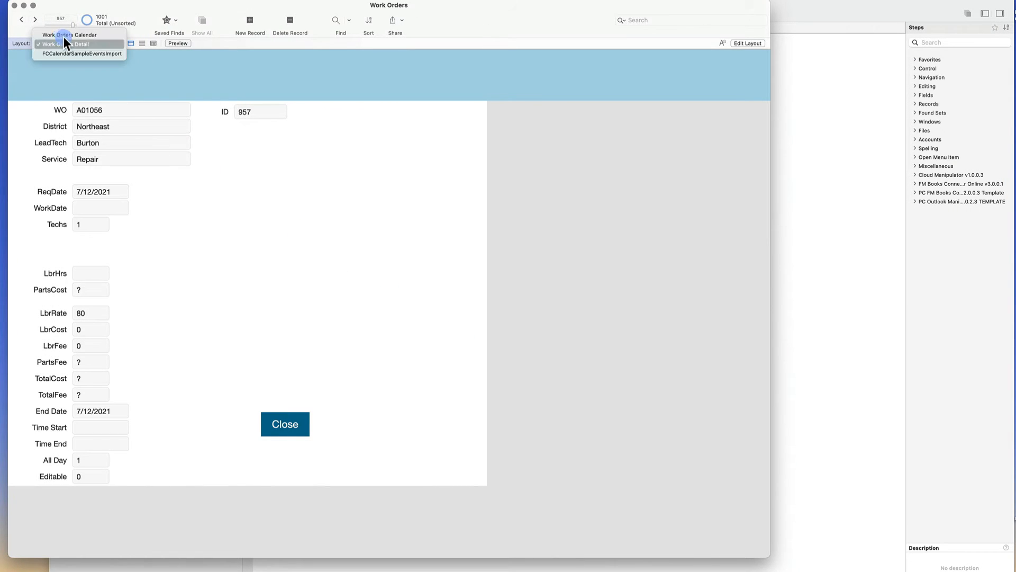
{"action": "left_click", "coordinate": [64, 34]}
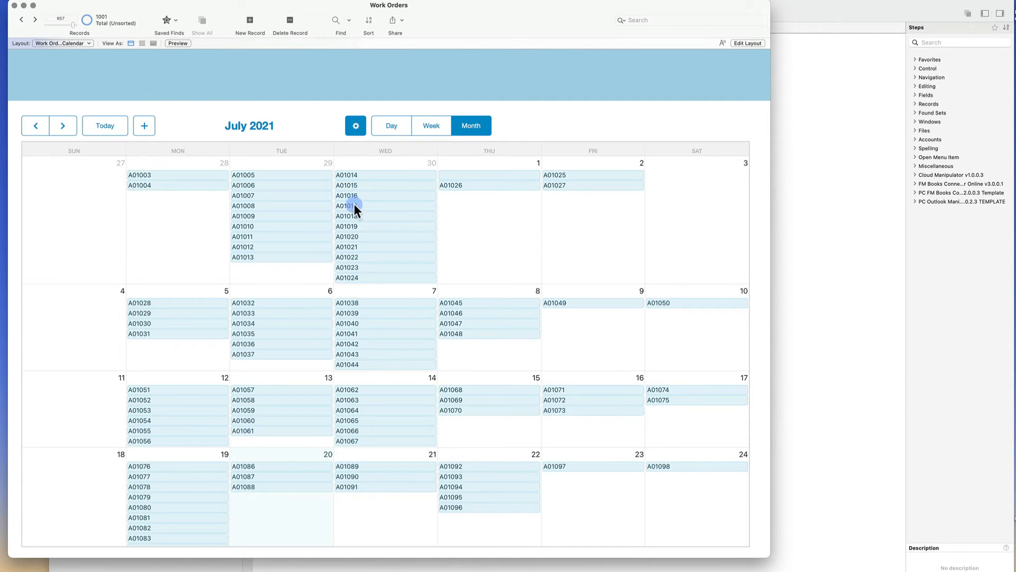
- Test the Close button on the event cards of work orders A01016 and A01021 from the calendar
{"action": "left_click", "coordinate": [369, 196]}
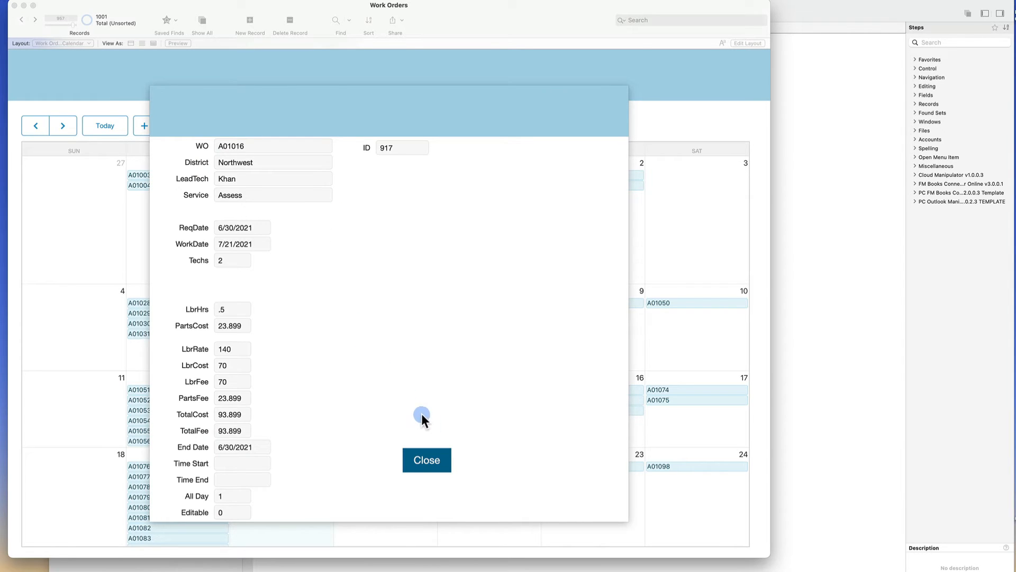
{"action": "left_click", "coordinate": [448, 459]}
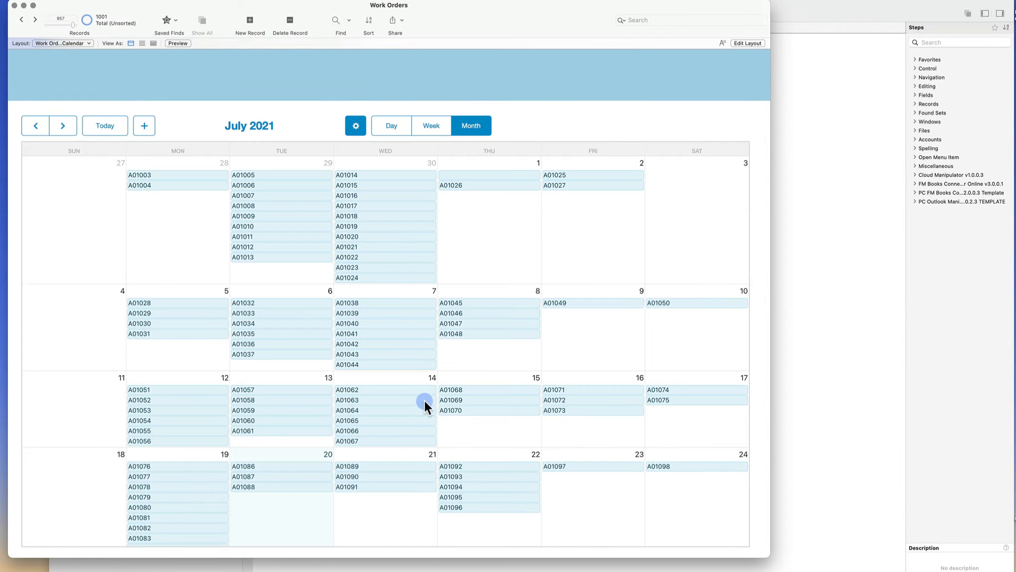
{"action": "left_click", "coordinate": [375, 246]}
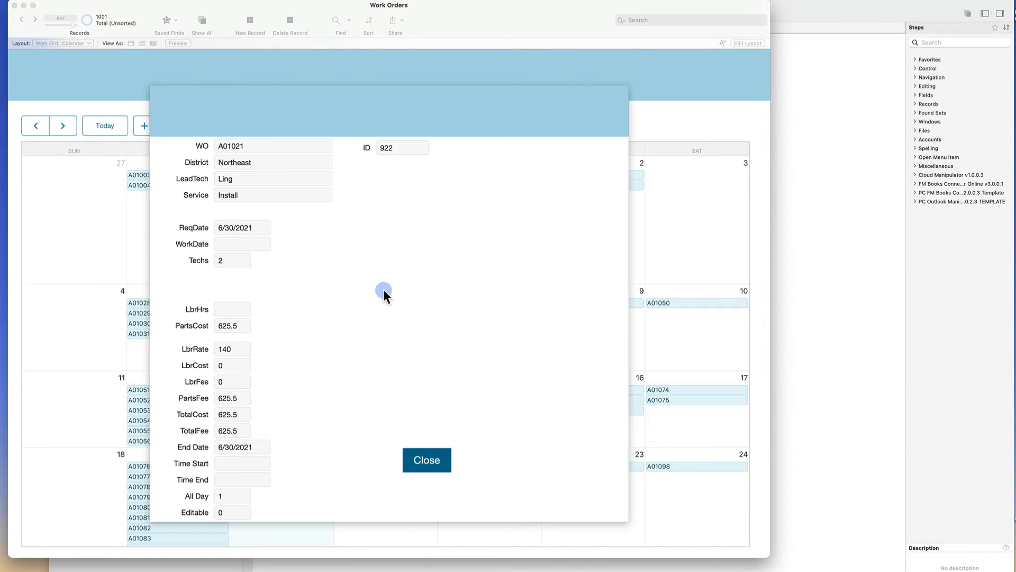
{"action": "left_click", "coordinate": [424, 460]}
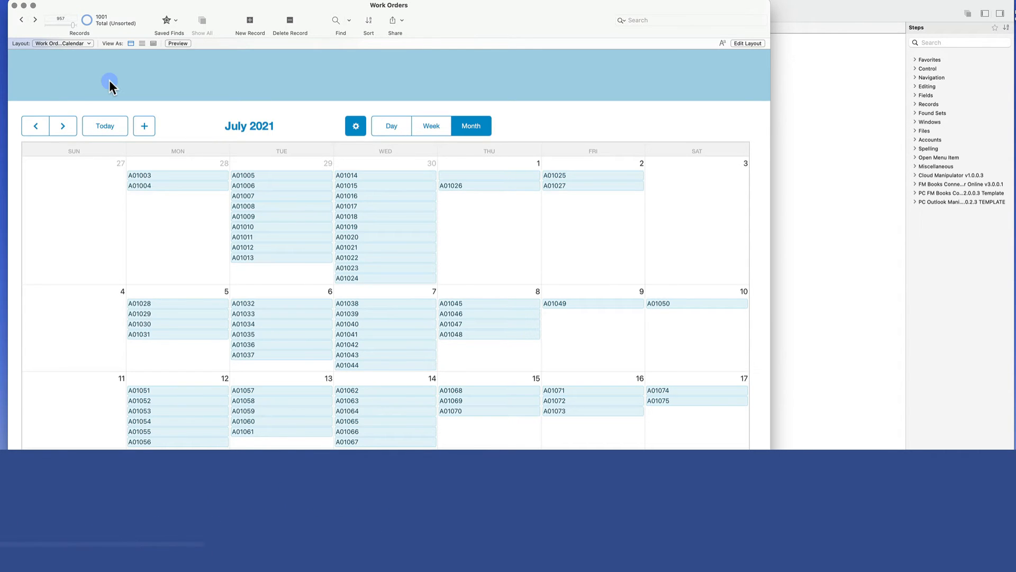
- Enter Layout mode and open the add-on's sample Event Display layout
{"action": "key", "text": "super+l"}
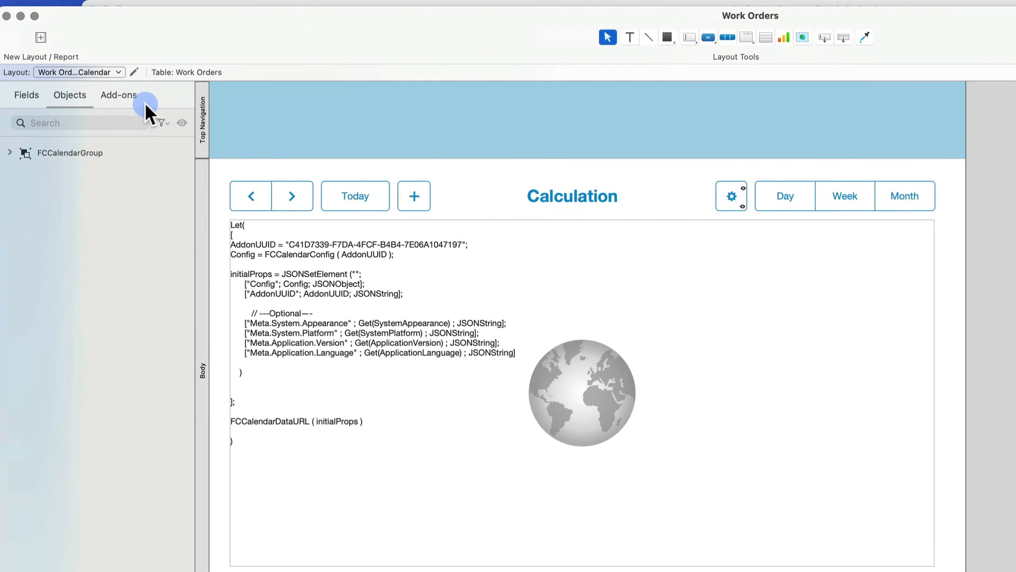
{"action": "left_click", "coordinate": [110, 72]}
{"action": "mouse_move", "coordinate": [147, 100]}
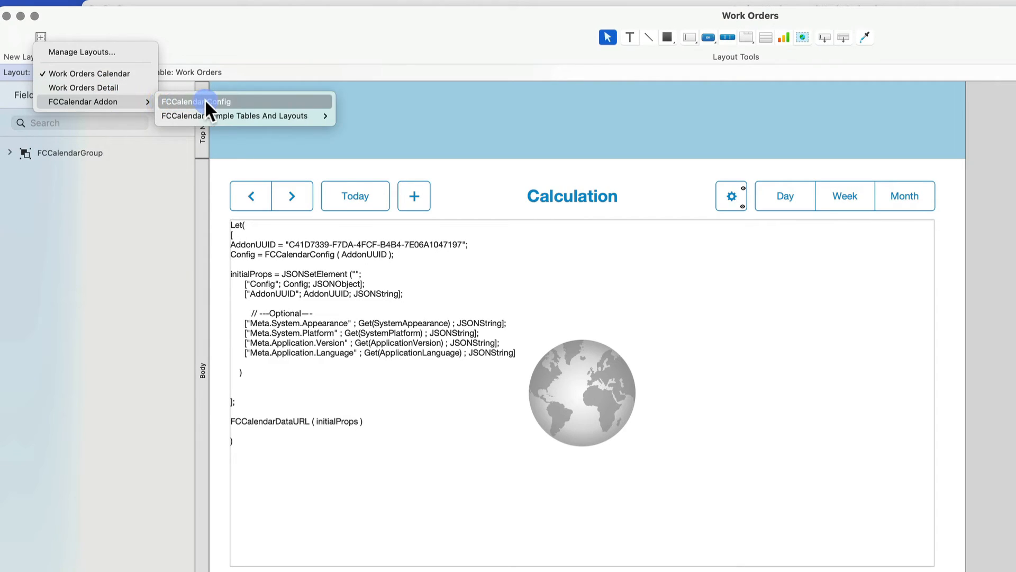
{"action": "mouse_move", "coordinate": [236, 114]}
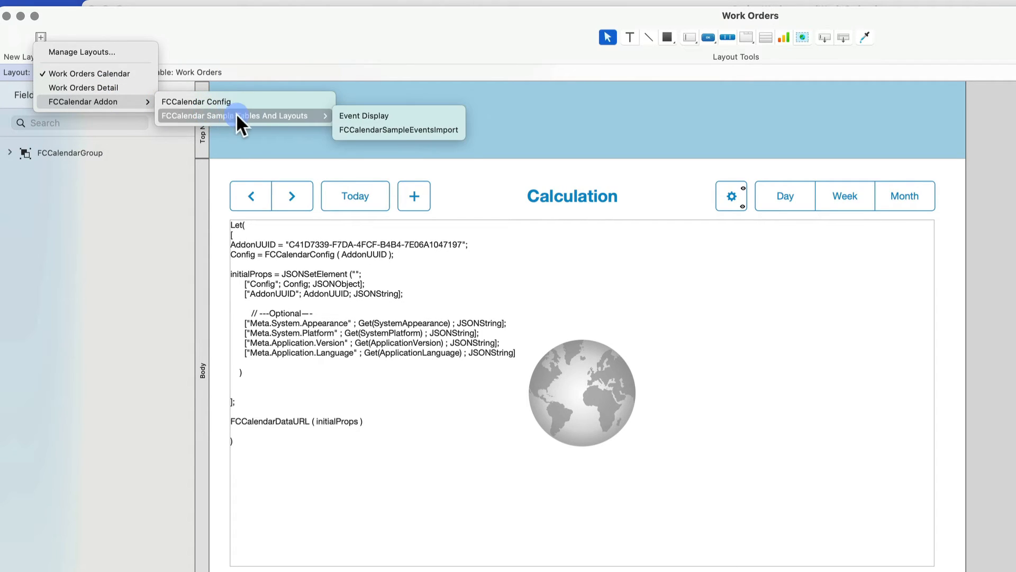
{"action": "left_click", "coordinate": [397, 115]}
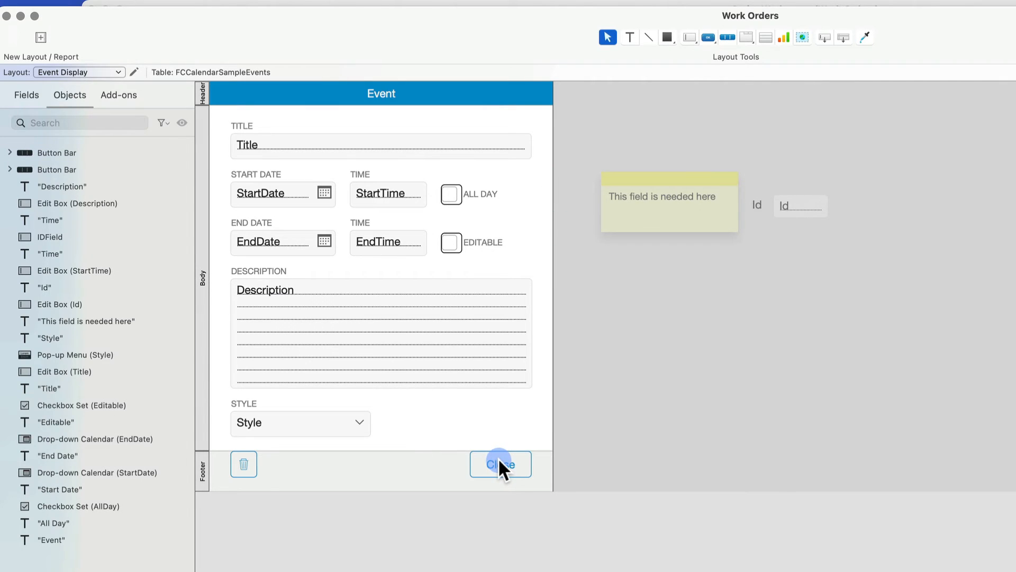
- Examine the FCCalendar Close Event Card Window Button script assigned to the Event Display layout's Close button, then leave the script editor
{"action": "double_click", "coordinate": [497, 460]}
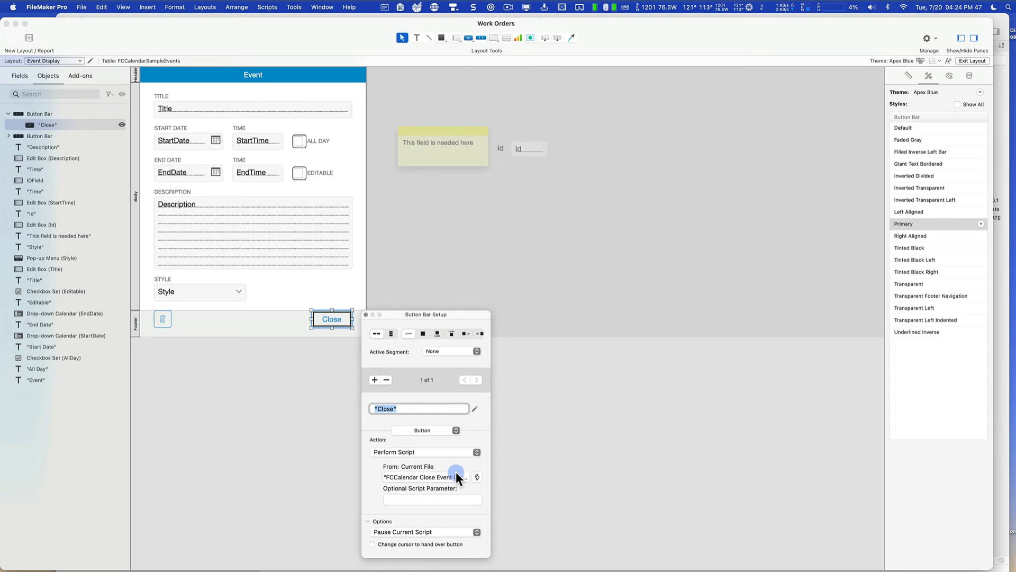
{"action": "left_click", "coordinate": [478, 477]}
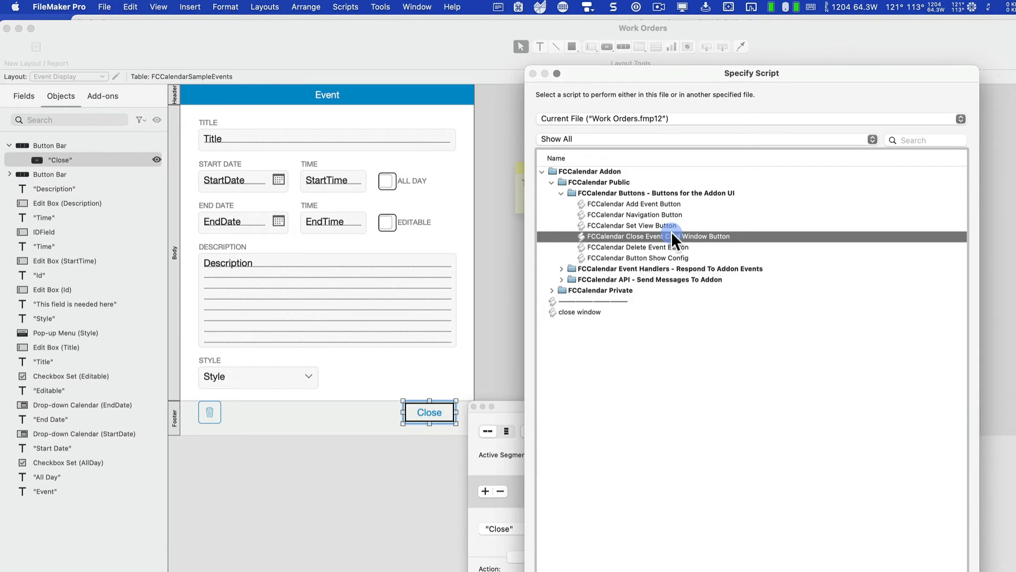
{"action": "left_click", "coordinate": [442, 489]}
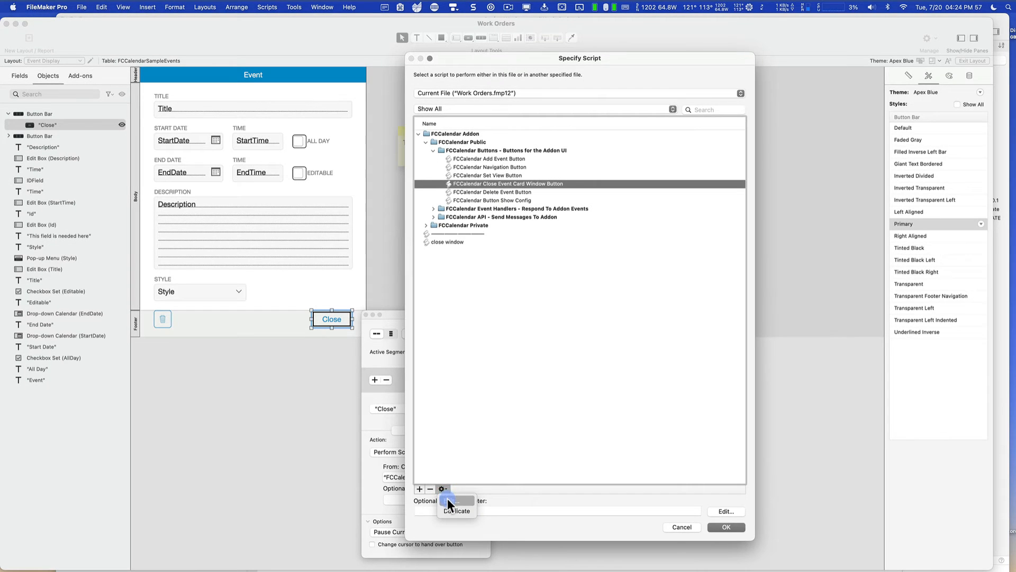
{"action": "left_click", "coordinate": [449, 501]}
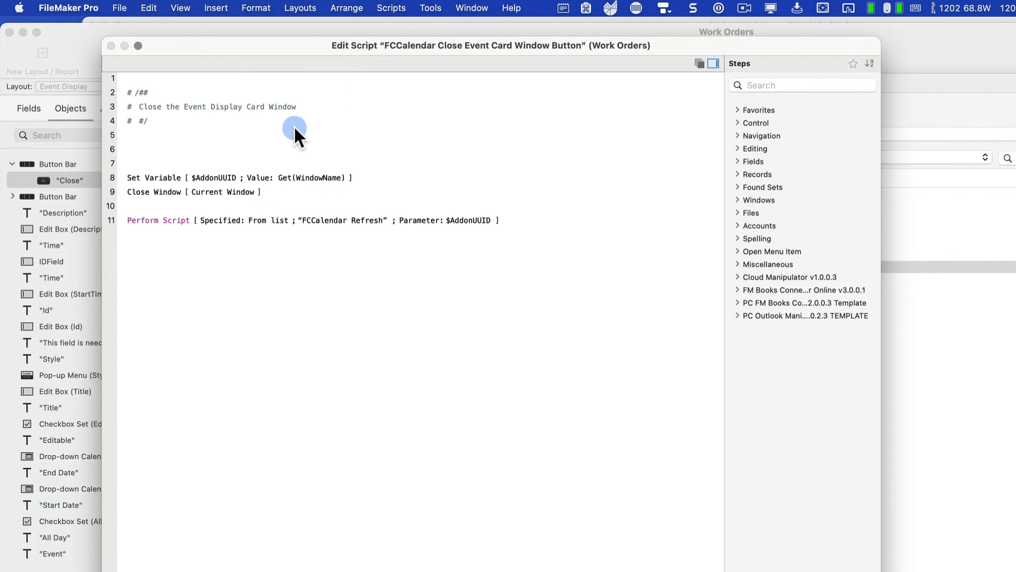
{"action": "key", "text": "Escape"}
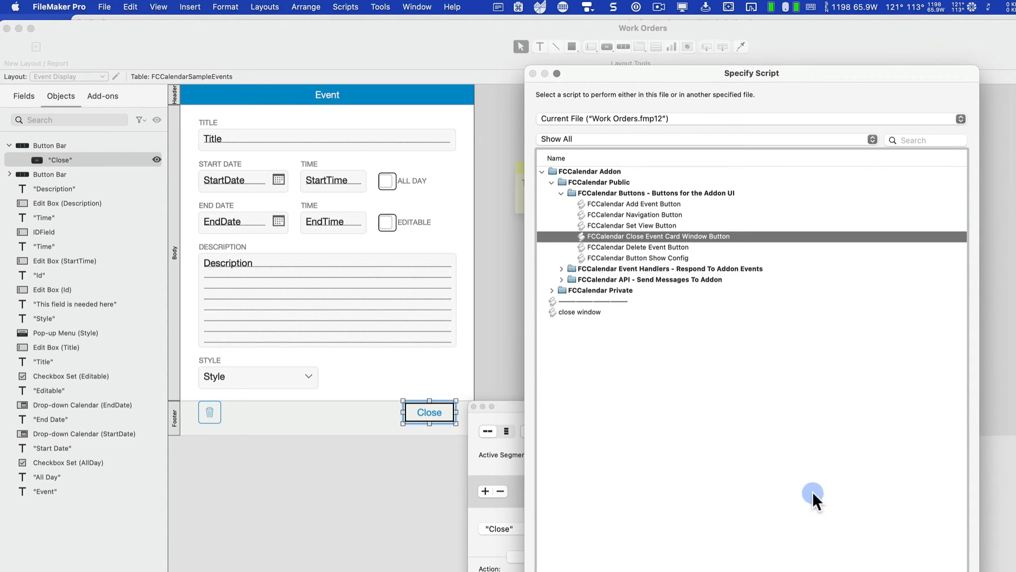
- Set the Close button on the Work Orders Detail layout to perform the FCCalendar Close Event Card Window Button script
{"action": "key", "text": "Escape"}
{"action": "left_click", "coordinate": [414, 542]}
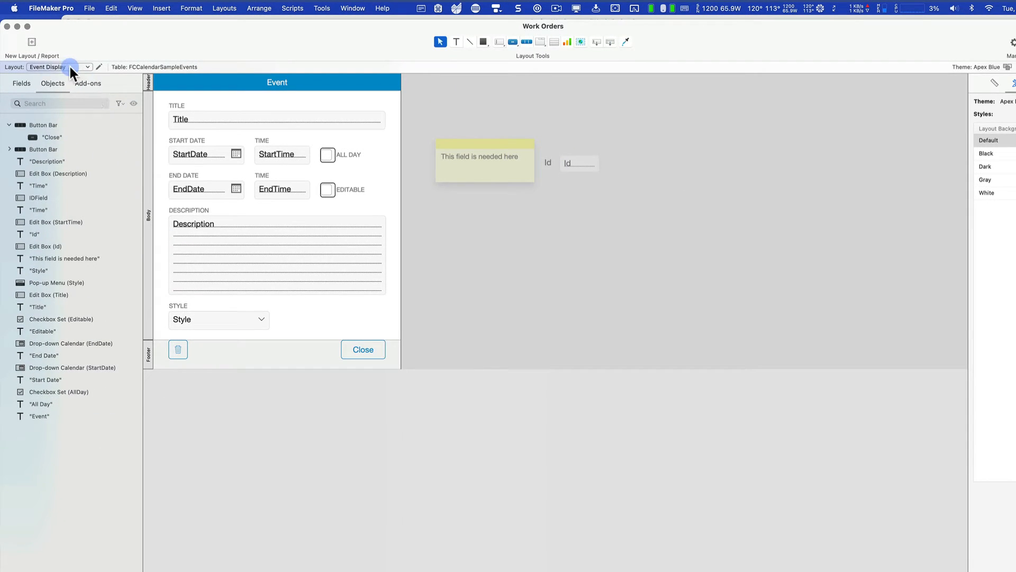
{"action": "left_click", "coordinate": [70, 67]}
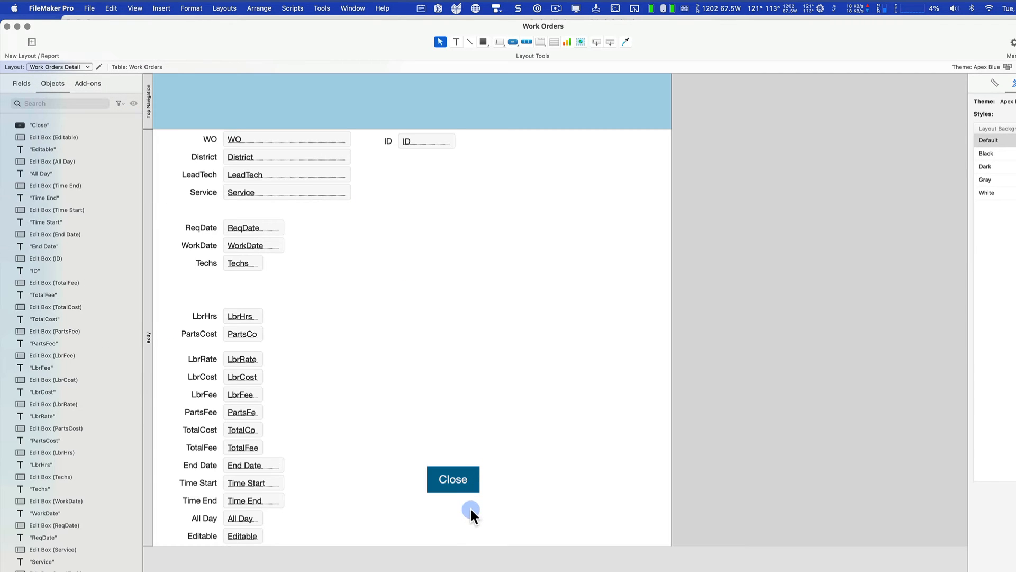
{"action": "double_click", "coordinate": [471, 487]}
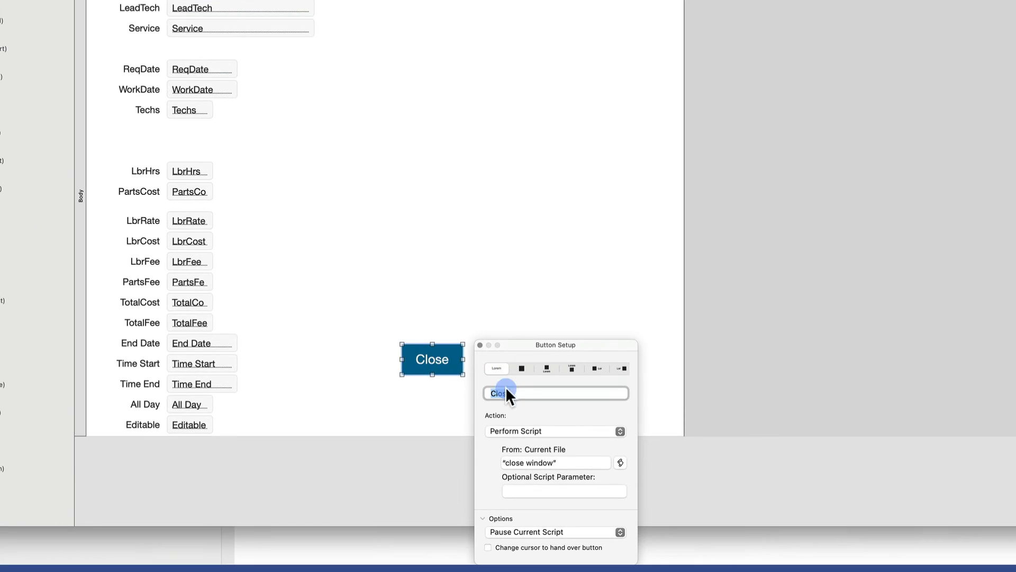
{"action": "left_click", "coordinate": [620, 463]}
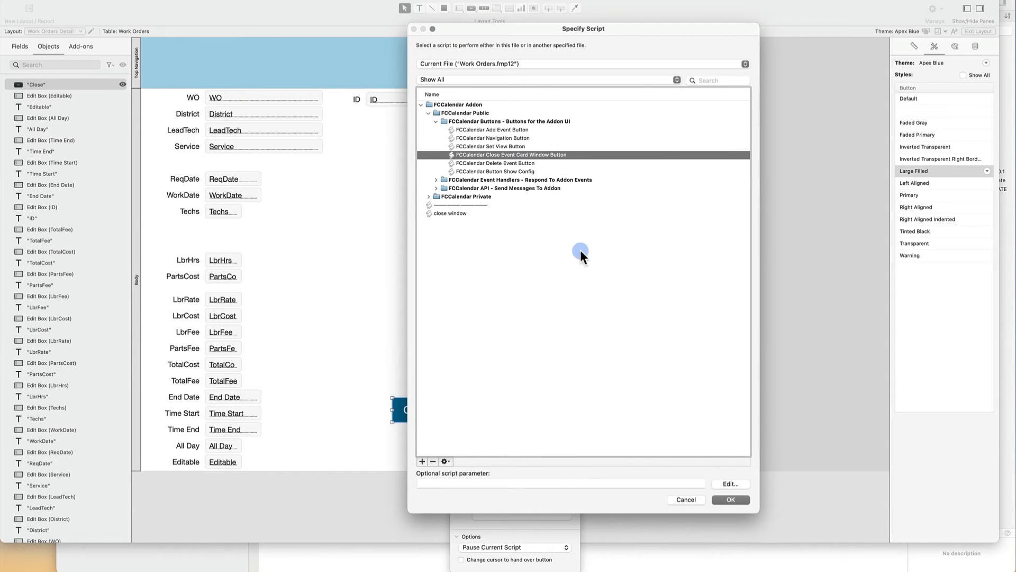
{"action": "left_click", "coordinate": [731, 499]}
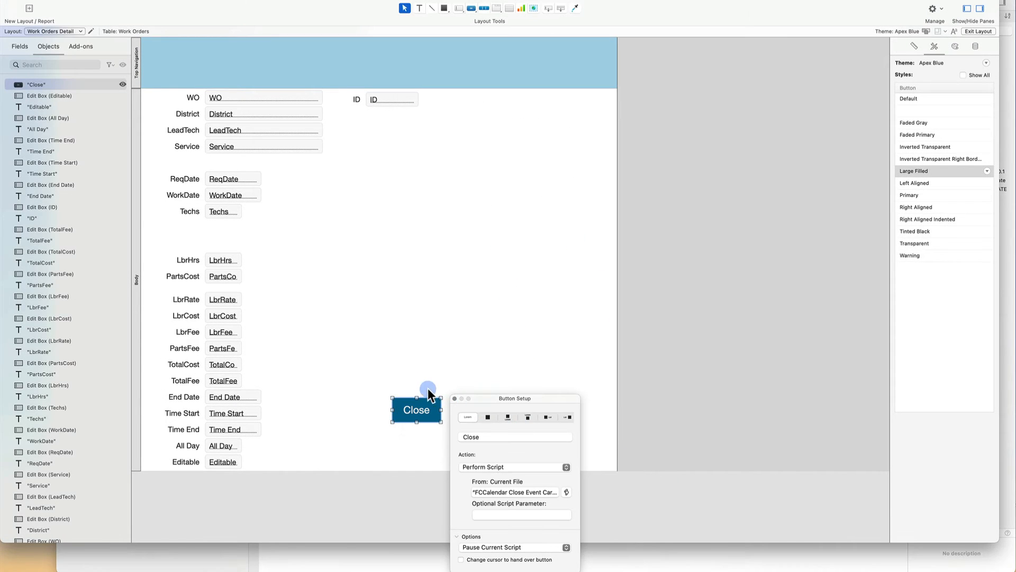
{"action": "key", "text": "Escape"}
- Switch to Browse mode and open the Work Orders Calendar layout
{"action": "key", "text": "super+b"}
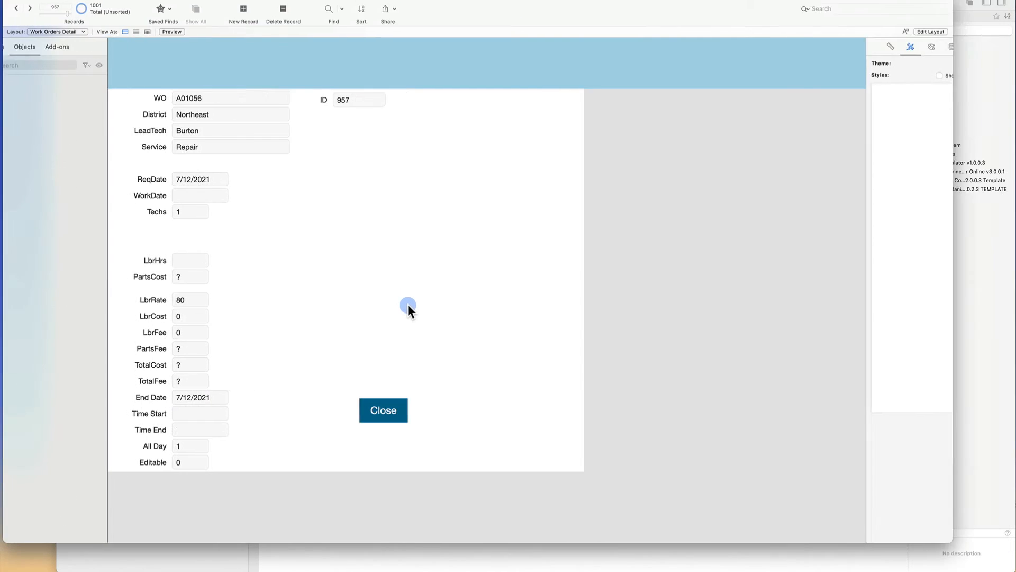
{"action": "left_click", "coordinate": [83, 31]}
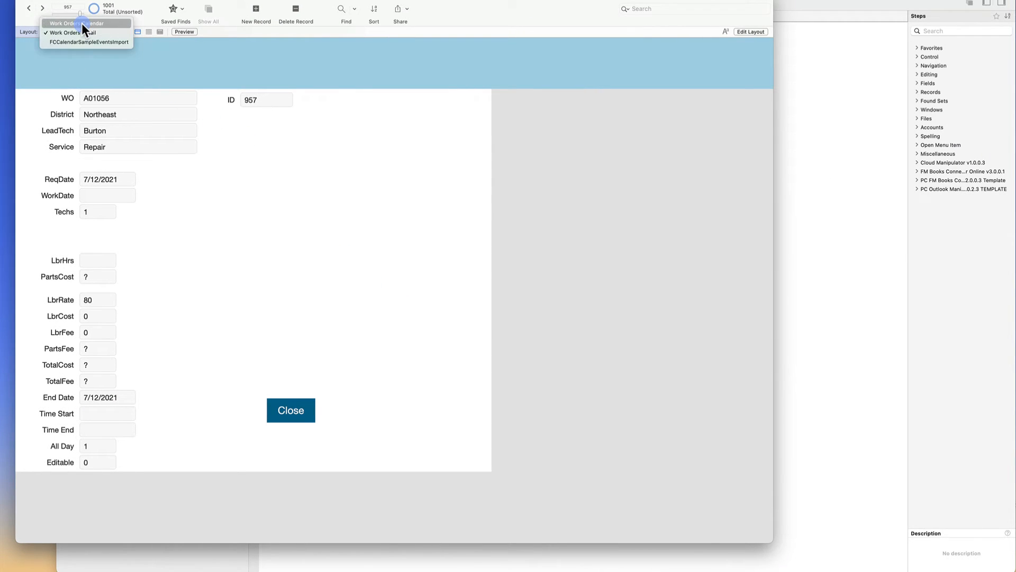
{"action": "left_click", "coordinate": [82, 24]}
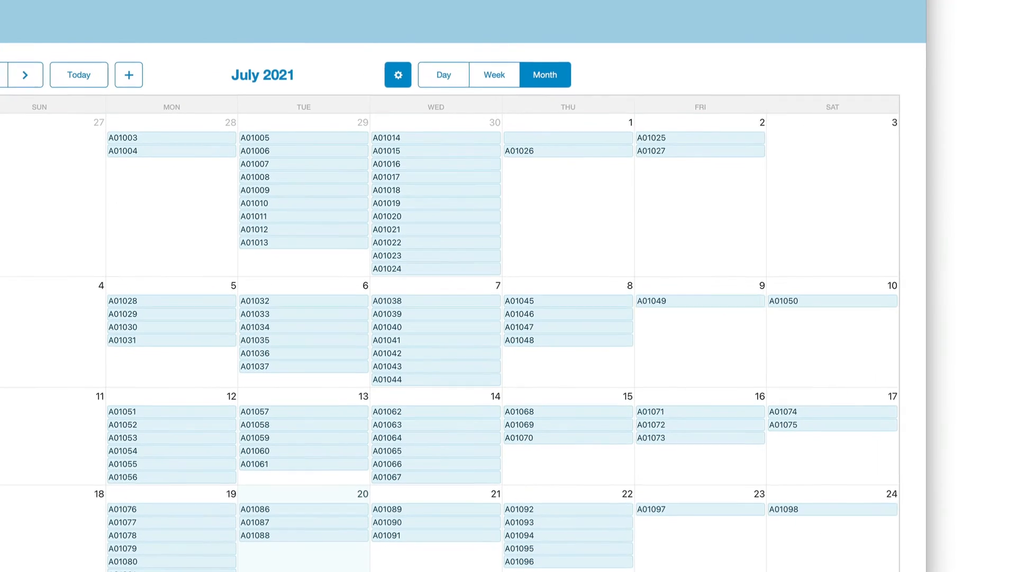
- Open the July 9 event from the calendar, append .1 to its WO value, and close the card window
{"action": "left_click", "coordinate": [678, 310]}
{"action": "left_click", "coordinate": [280, 101]}
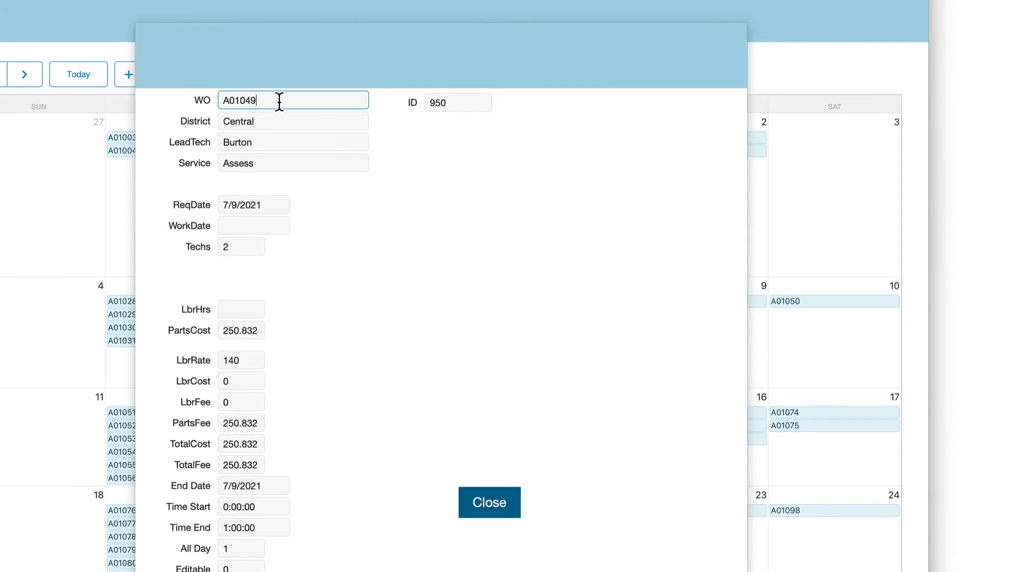
{"action": "type", "text": ".1"}
{"action": "left_click", "coordinate": [493, 500]}
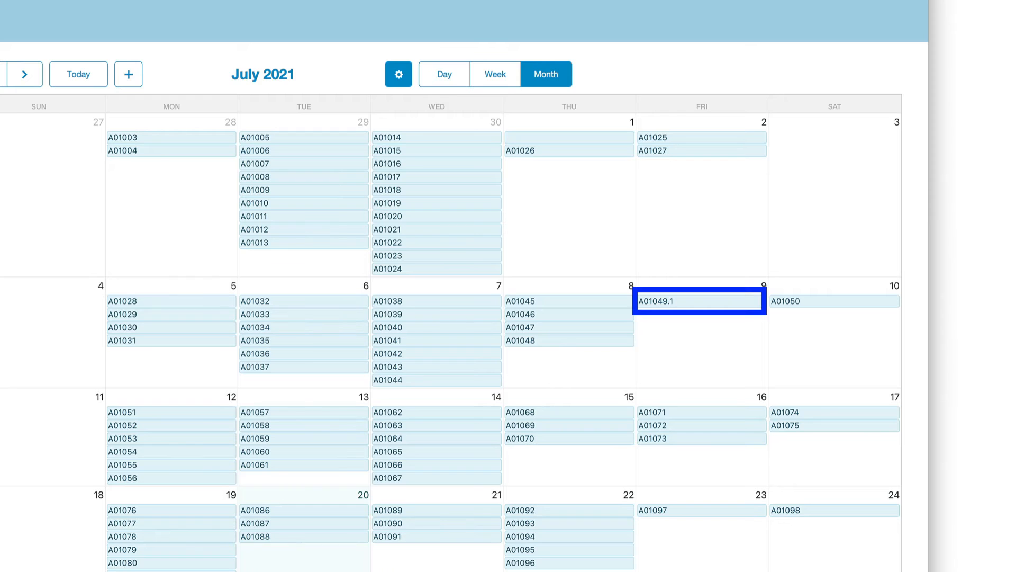
- Reopen the July 9 event, remove the .1 suffix from its WO value, and close the card window
{"action": "left_click", "coordinate": [686, 300]}
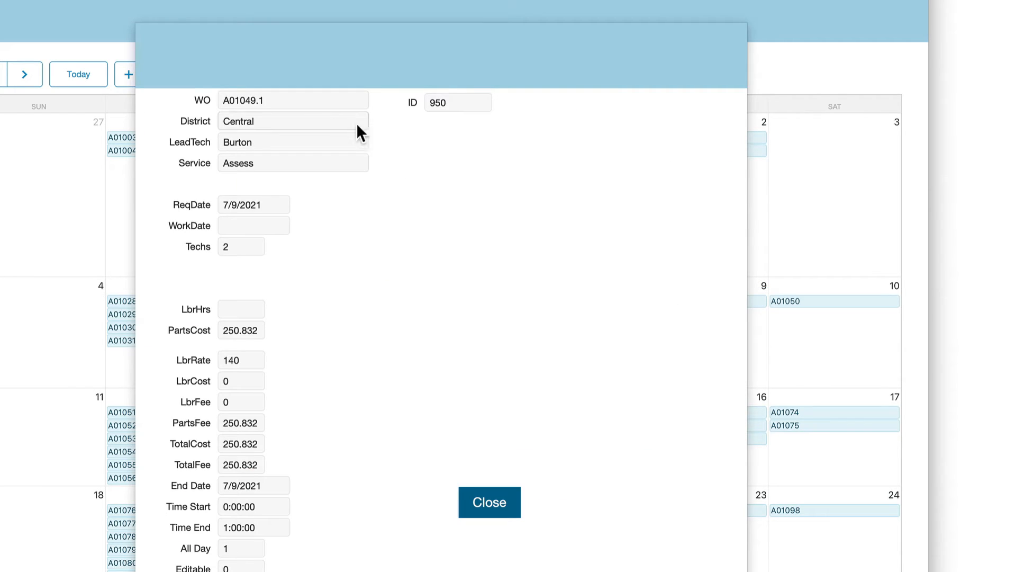
{"action": "left_click", "coordinate": [322, 100]}
{"action": "key", "text": "BackSpace"}
{"action": "key", "text": "BackSpace"}
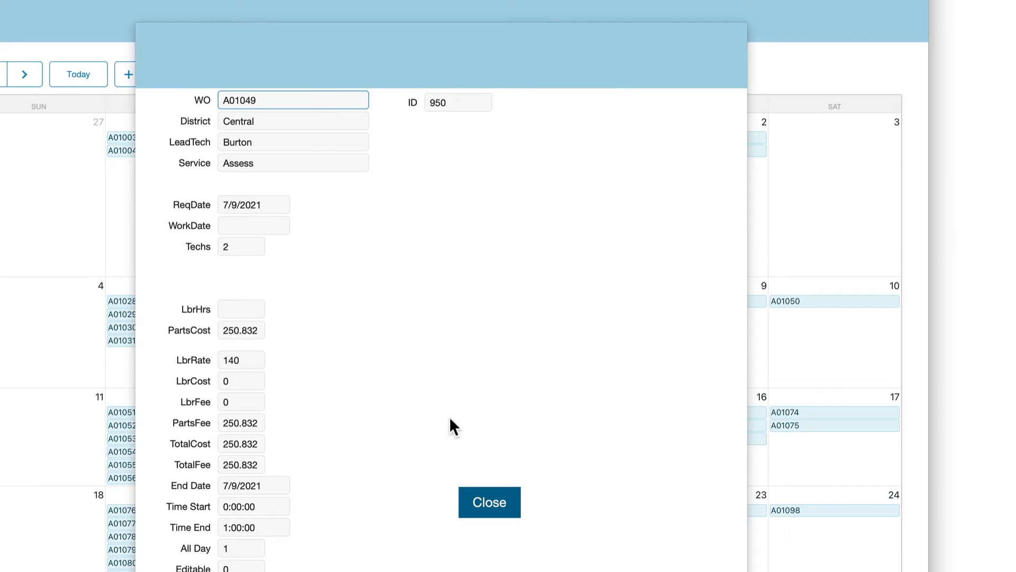
{"action": "left_click", "coordinate": [490, 501]}
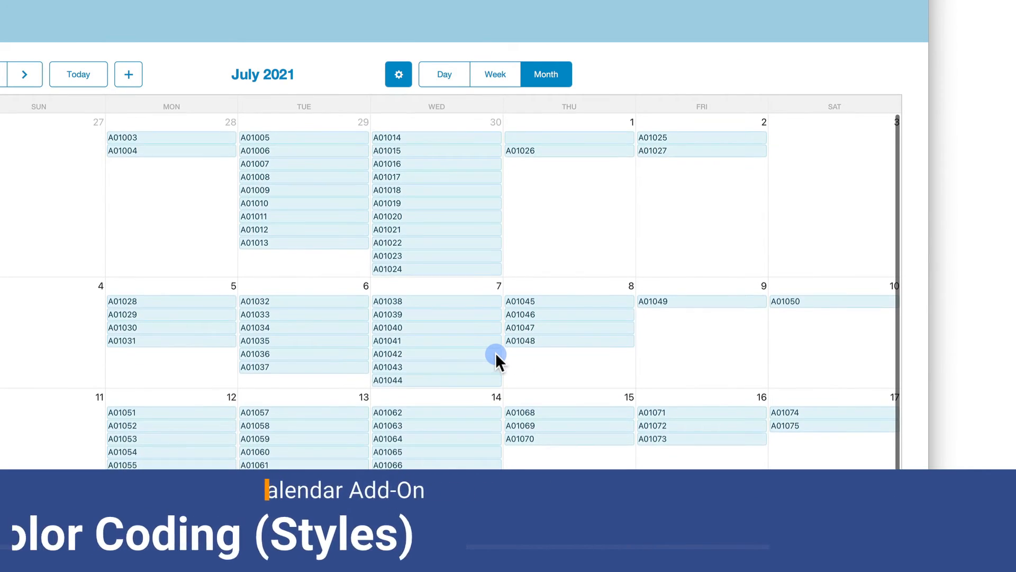
- Check the Event Style Field choices among the Calendar Configurator's optional fields, and close the configurator without saving
{"action": "left_click", "coordinate": [399, 74]}
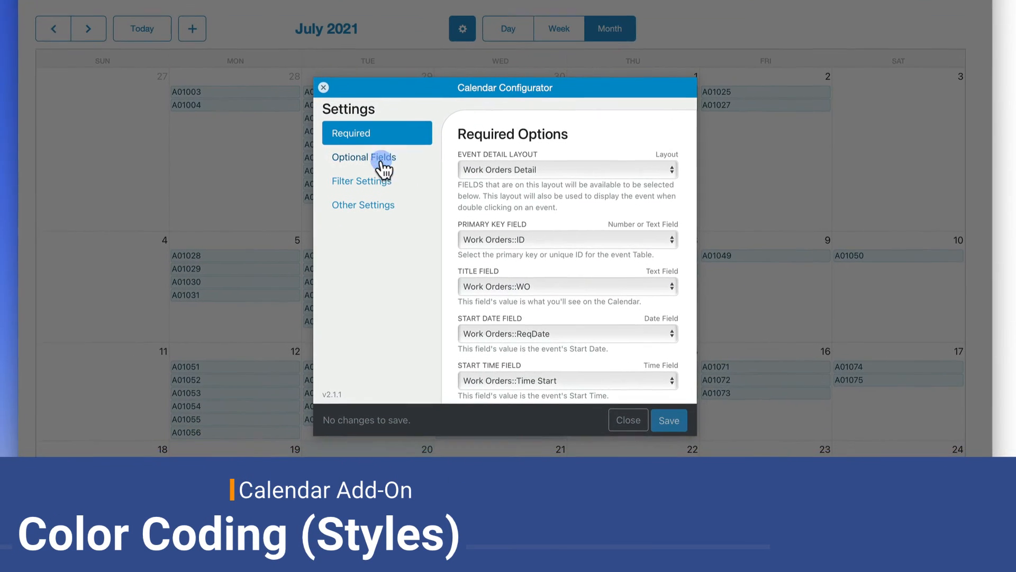
{"action": "left_click", "coordinate": [317, 204]}
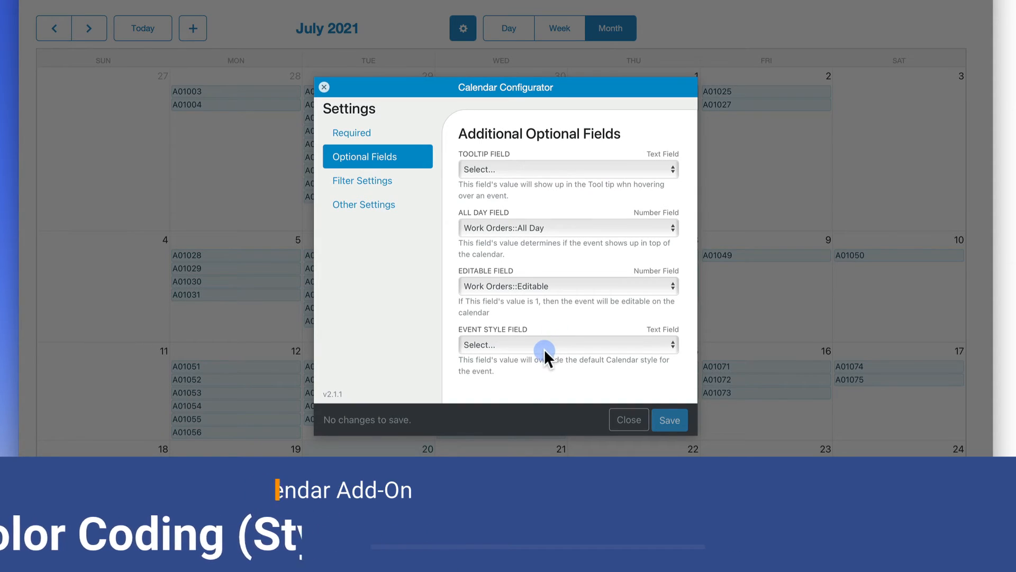
{"action": "left_click", "coordinate": [529, 345]}
{"action": "left_click", "coordinate": [602, 339]}
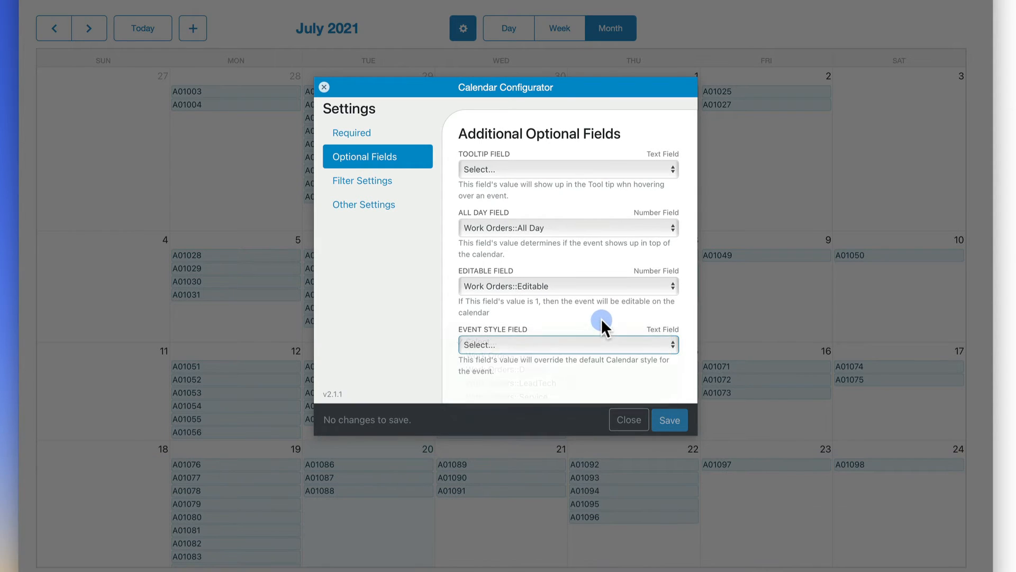
{"action": "left_click", "coordinate": [525, 348]}
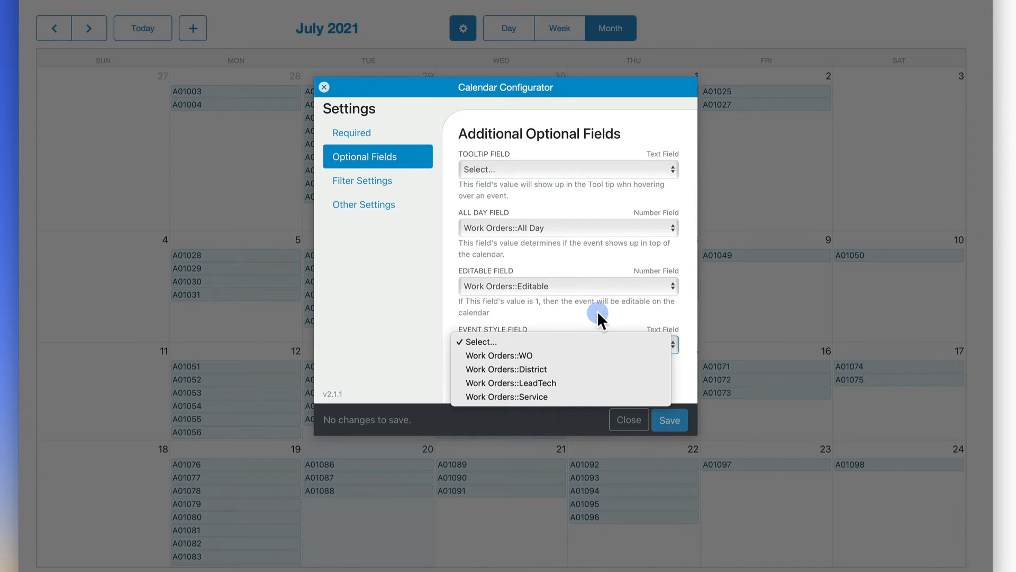
{"action": "left_click", "coordinate": [635, 415]}
{"action": "left_click", "coordinate": [643, 424]}
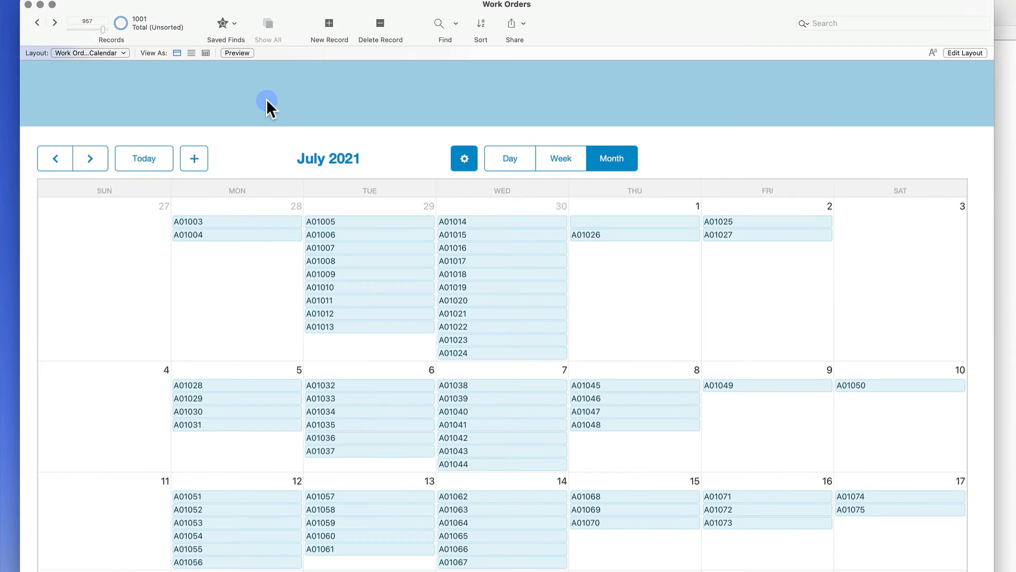
- Switch to Layout mode and open the Event Display layout from the FCCalendar sample layouts
{"action": "key", "text": "super+l"}
{"action": "left_click", "coordinate": [88, 52]}
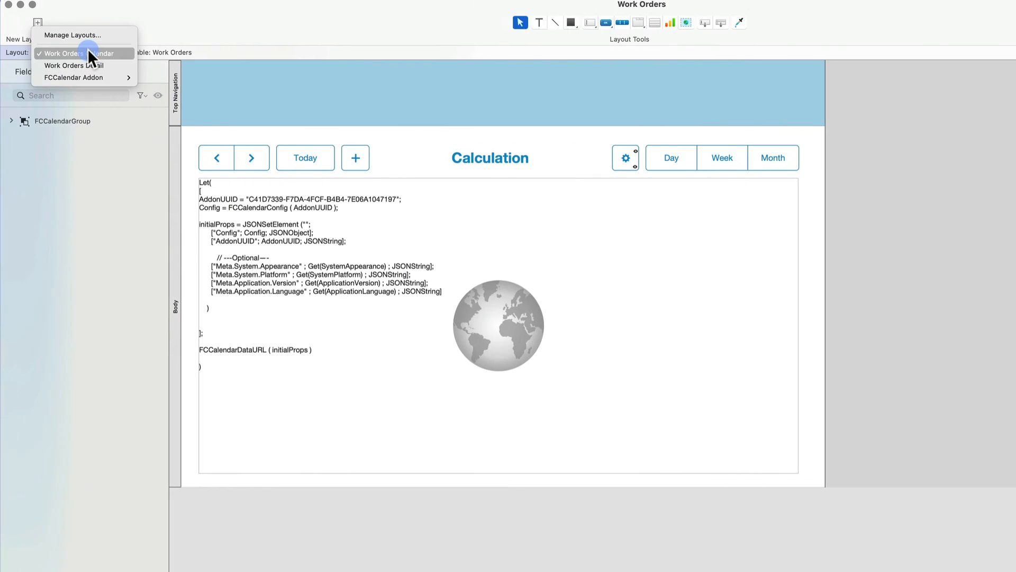
{"action": "mouse_move", "coordinate": [88, 77]}
{"action": "mouse_move", "coordinate": [241, 86]}
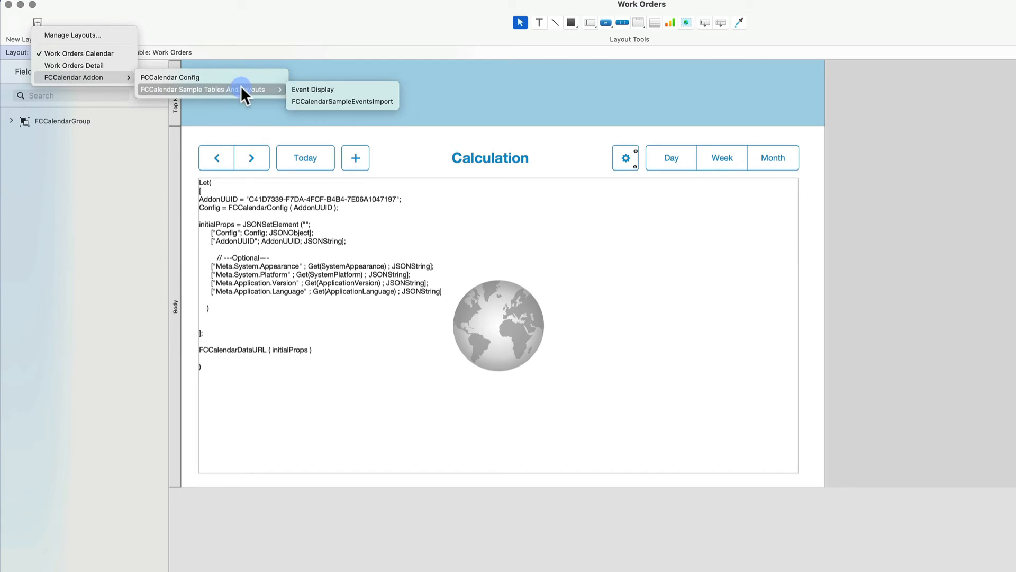
{"action": "key", "text": "Return"}
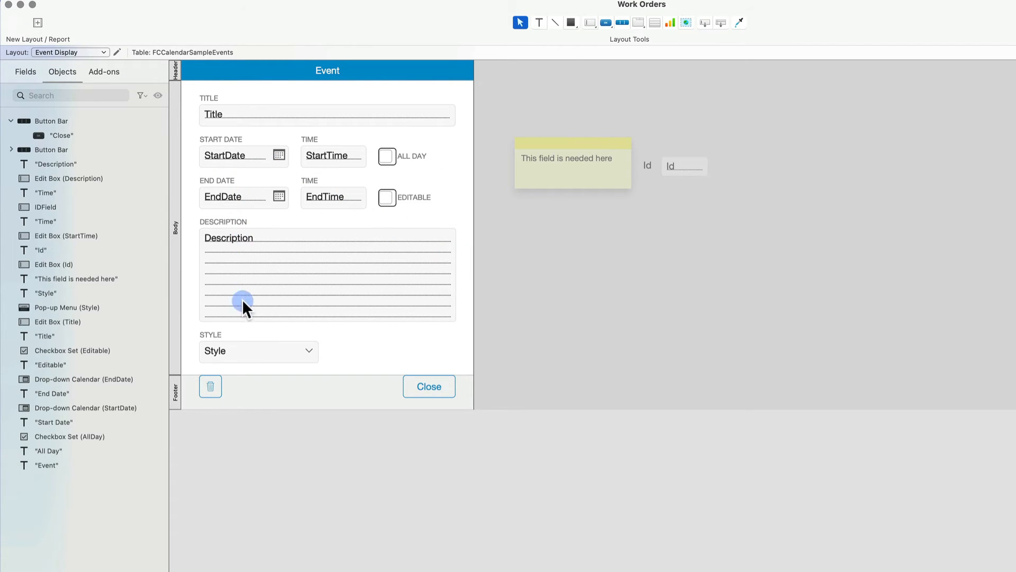
- Open the FCCalendar Styles value list used by the Style pop-up menu to view its custom values
{"action": "left_click", "coordinate": [239, 356]}
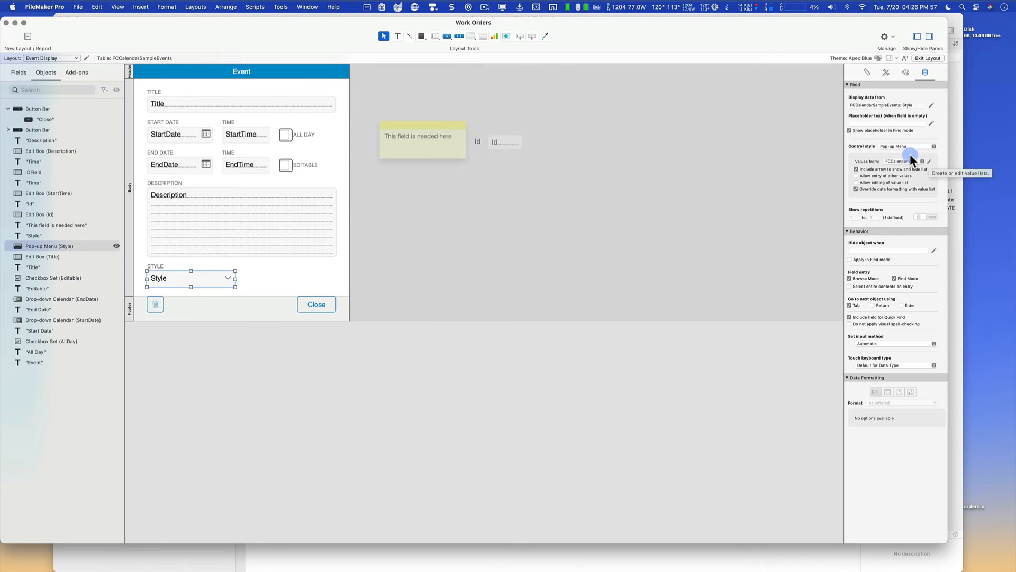
{"action": "left_click", "coordinate": [928, 160]}
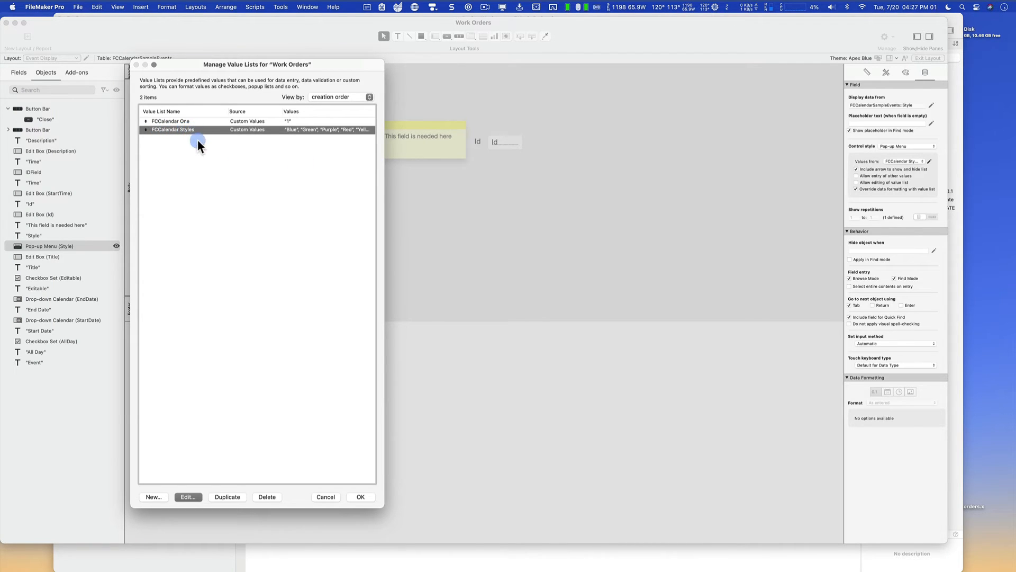
{"action": "left_click", "coordinate": [184, 496]}
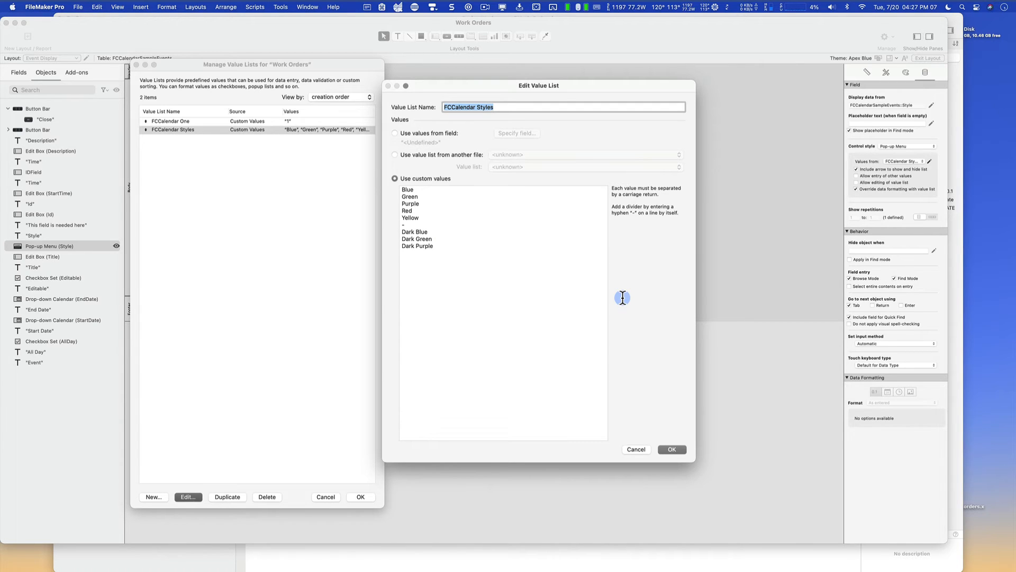
- Capture the custom style values as a floating screenshot beside the dialog, and close the value list dialogs
{"action": "key", "text": "super+shift+4"}
{"action": "left_click_drag", "start_coordinate": [390, 173], "coordinate": [479, 259]}
{"action": "left_click_drag", "start_coordinate": [582, 239], "coordinate": [759, 241]}
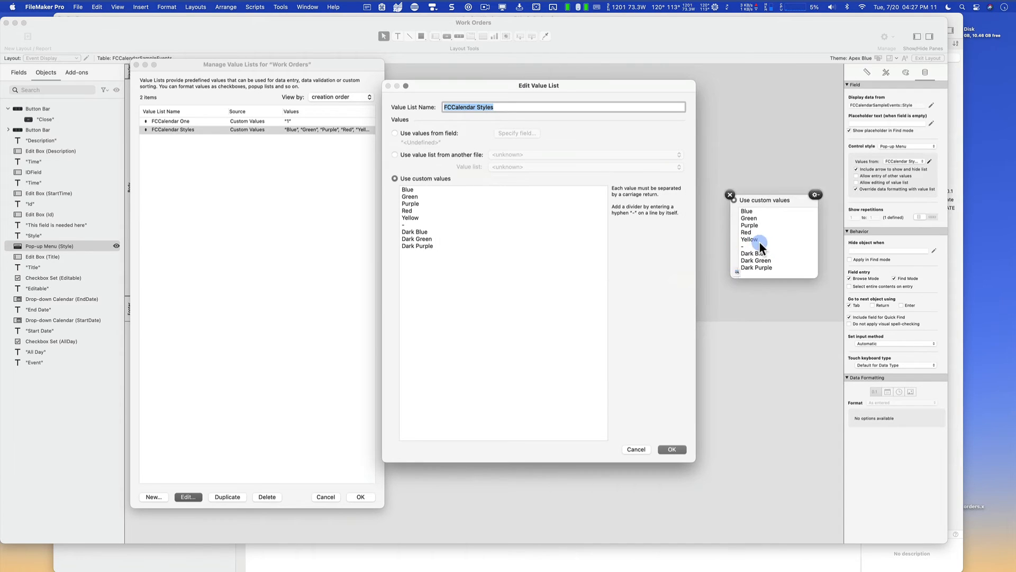
{"action": "left_click", "coordinate": [643, 449]}
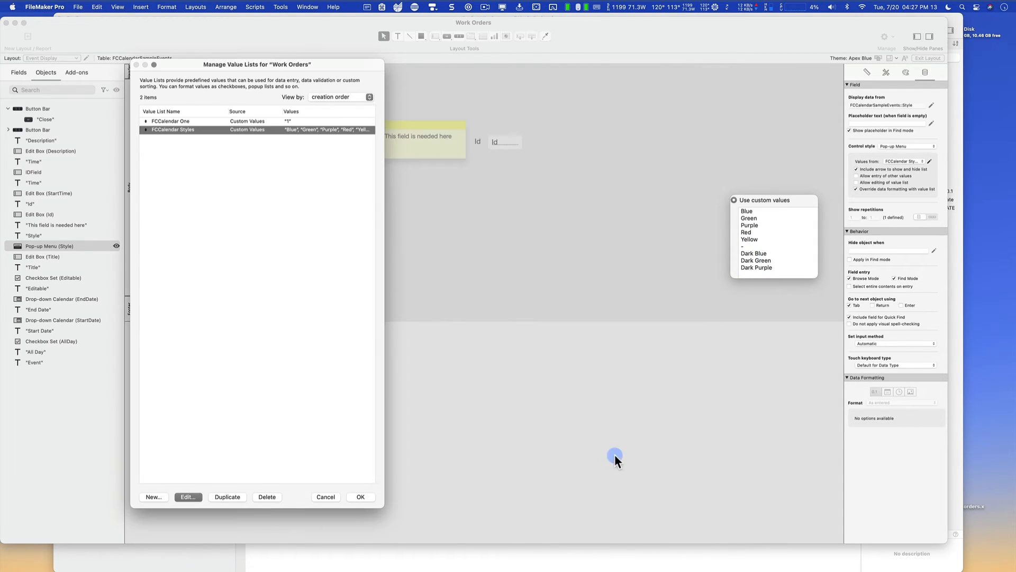
{"action": "left_click", "coordinate": [362, 497]}
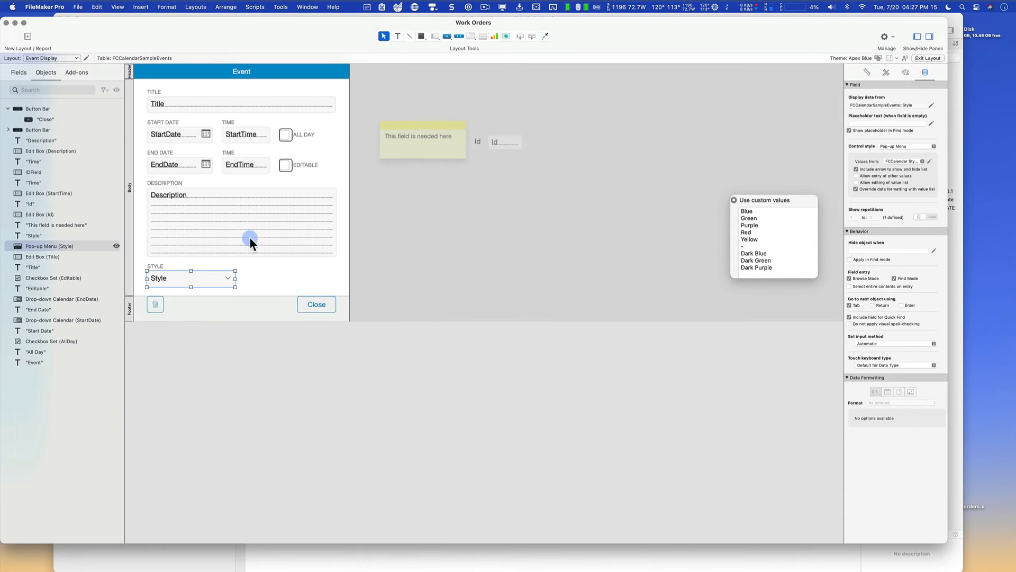
- Open the Work Orders Detail layout and create a text field named Style in the Work Orders table
{"action": "left_click", "coordinate": [58, 58]}
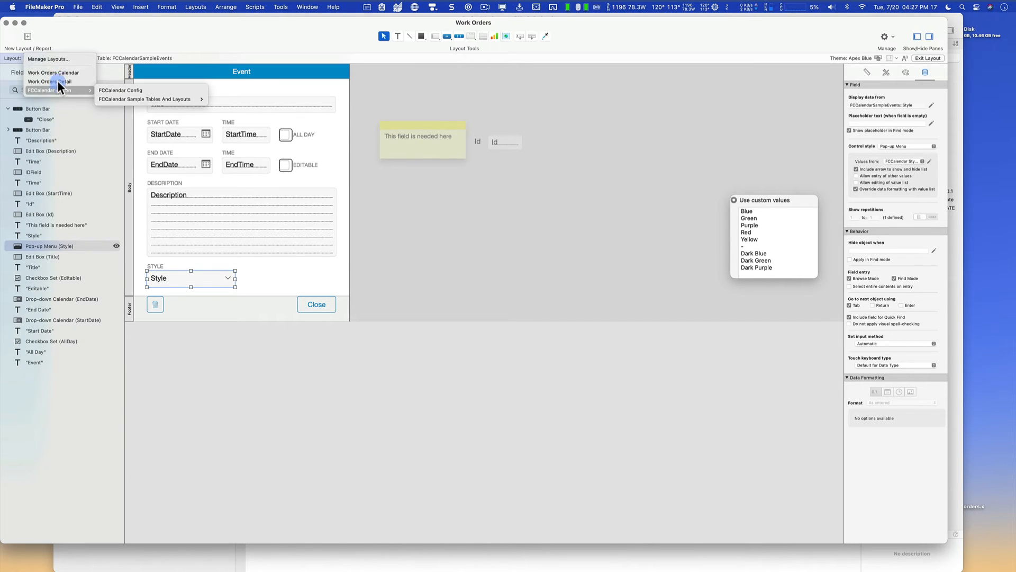
{"action": "key", "text": "Return"}
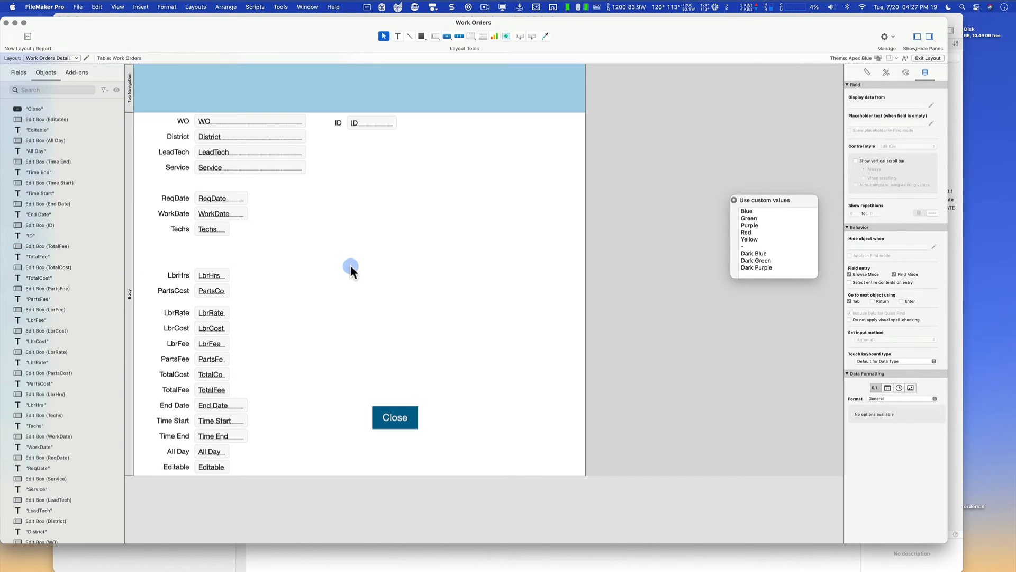
{"action": "key", "text": "super+shift+d"}
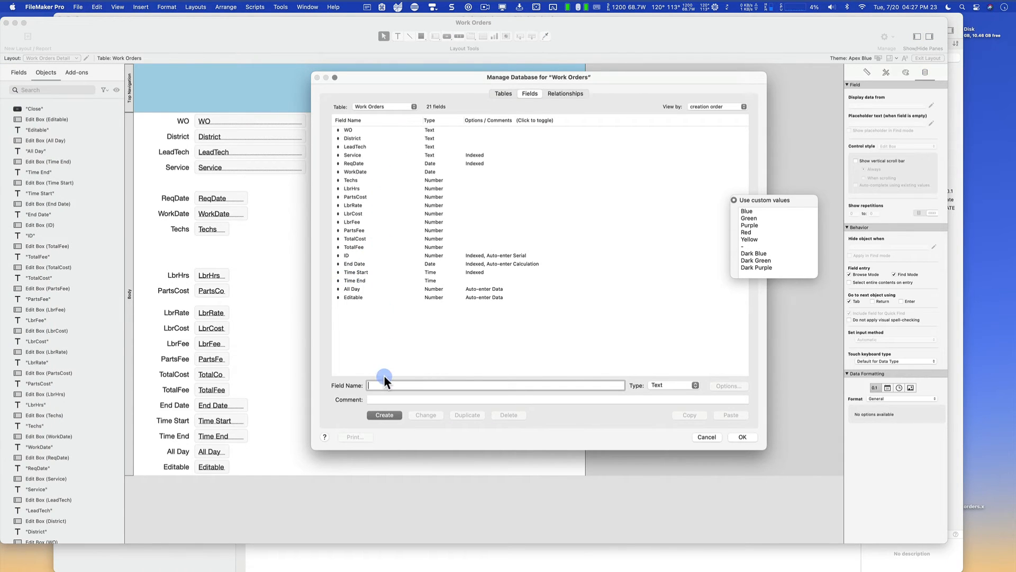
{"action": "type", "text": "Style"}
{"action": "left_click", "coordinate": [386, 417]}
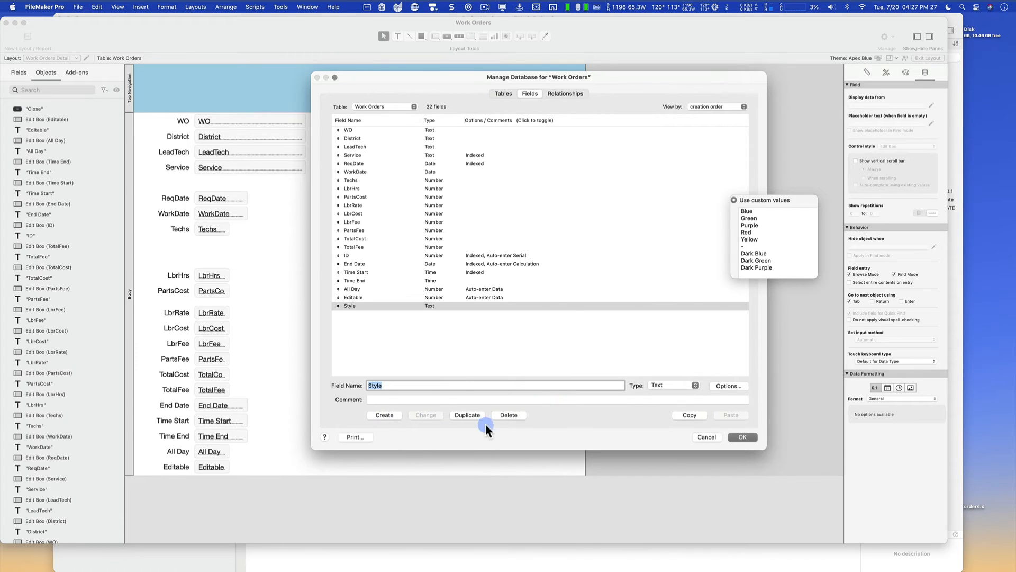
{"action": "left_click", "coordinate": [747, 437]}
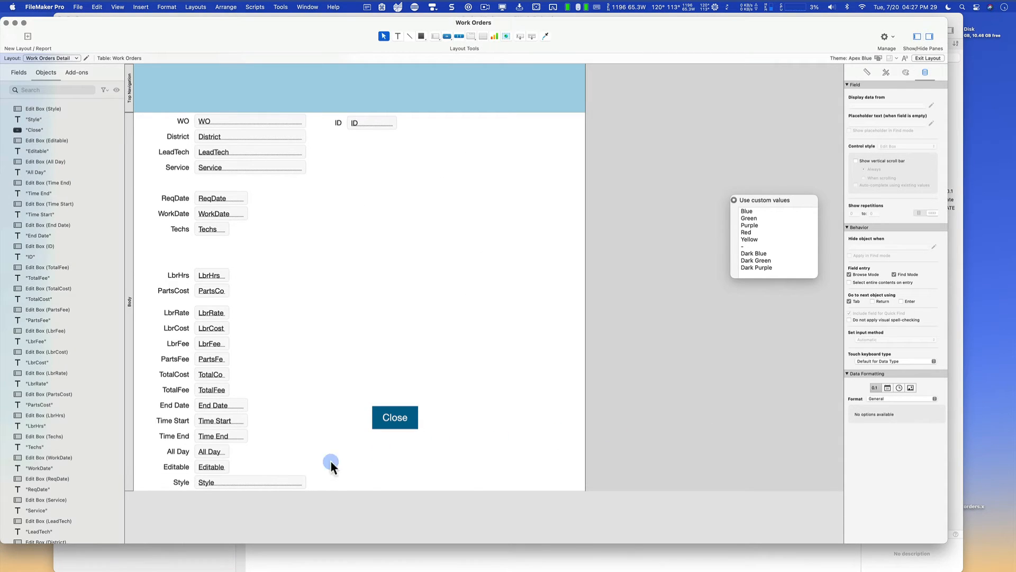
- Move the Style field and its label to the empty area below the ID field
{"action": "left_click", "coordinate": [206, 489]}
{"action": "left_click", "coordinate": [189, 483], "text": "shift"}
{"action": "left_click_drag", "start_coordinate": [255, 483], "coordinate": [445, 179]}
{"action": "left_click", "coordinate": [461, 199]}
- Format the Style field as a pop-up menu with values from the FCCalendar Styles value list
{"action": "left_click", "coordinate": [471, 174]}
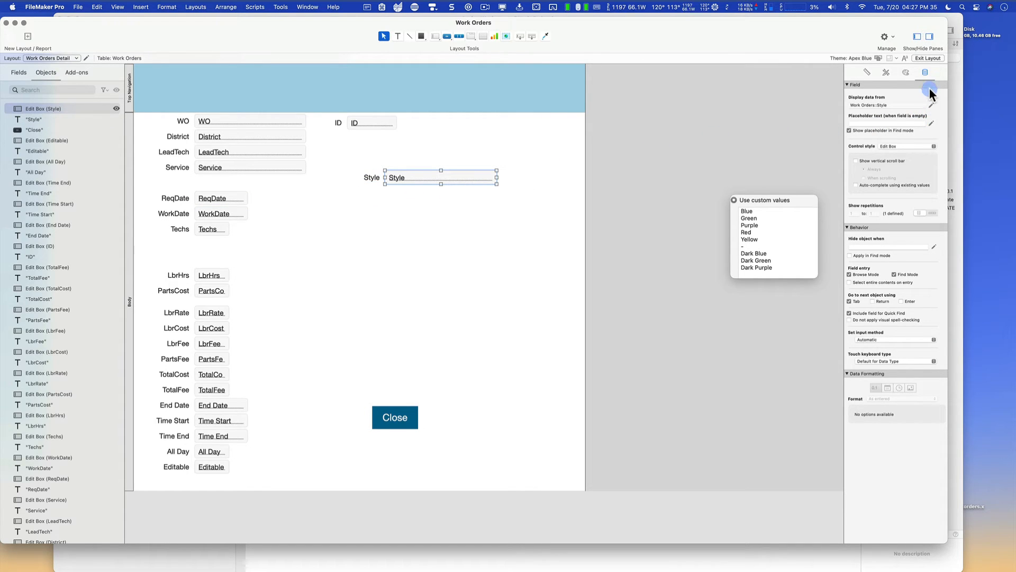
{"action": "left_click", "coordinate": [921, 147]}
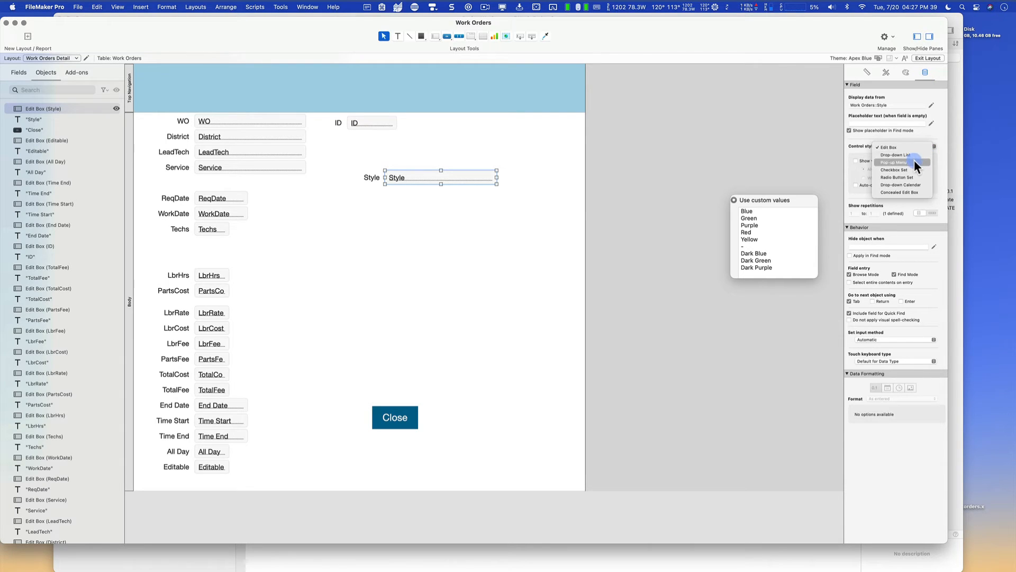
{"action": "left_click", "coordinate": [916, 161]}
{"action": "left_click", "coordinate": [923, 162]}
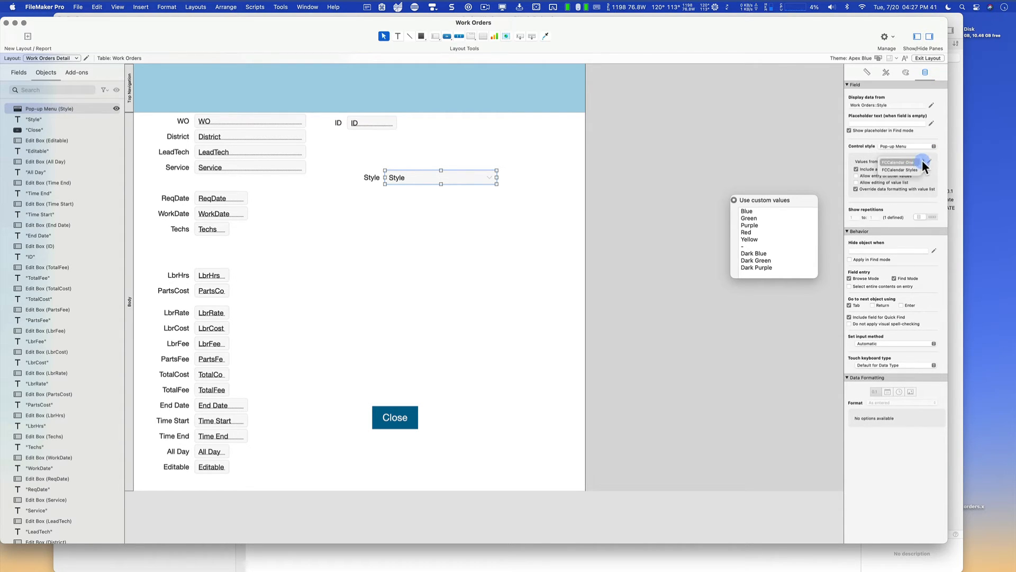
{"action": "left_click", "coordinate": [899, 168]}
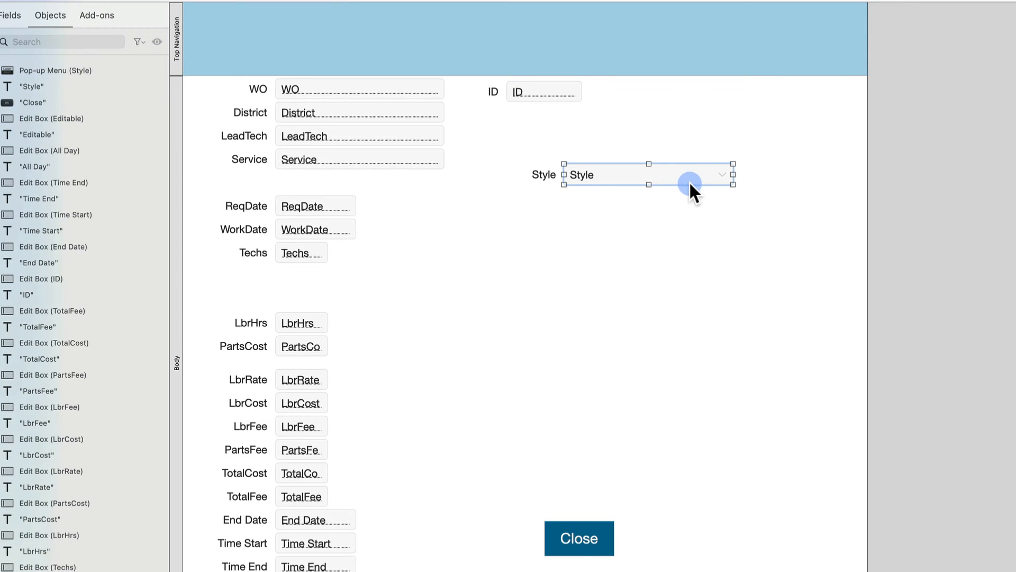
- Switch to Browse mode and check the color choices offered in the record's Style pop-up menu
{"action": "key", "text": "super+b"}
{"action": "left_click", "coordinate": [542, 177]}
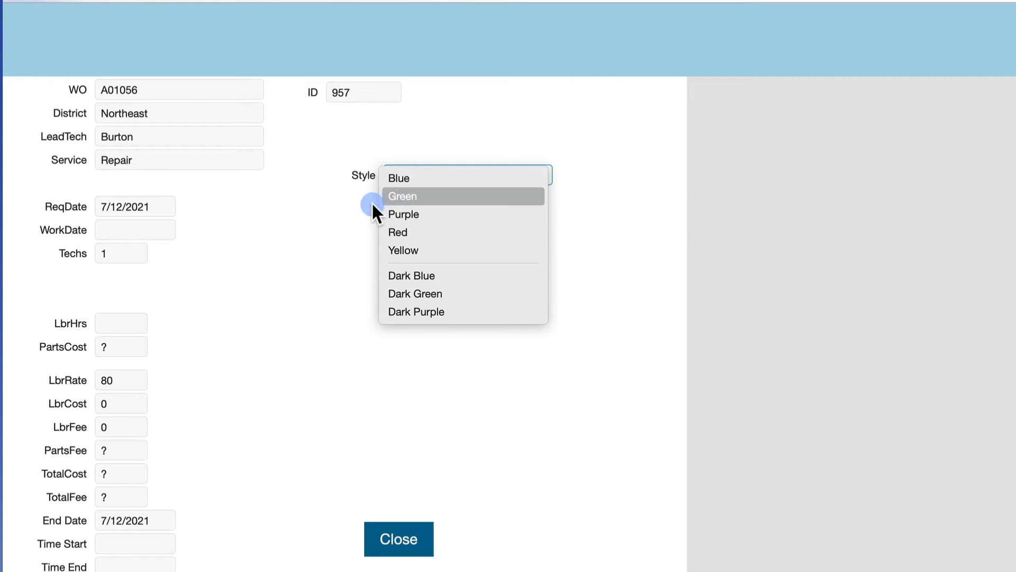
{"action": "left_click", "coordinate": [329, 232]}
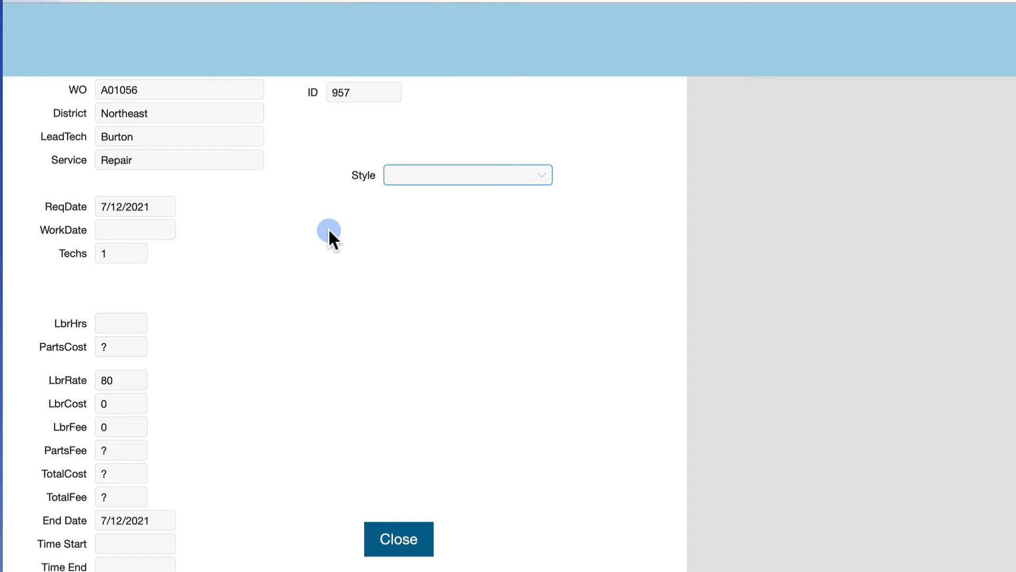
{"action": "left_click", "coordinate": [495, 167]}
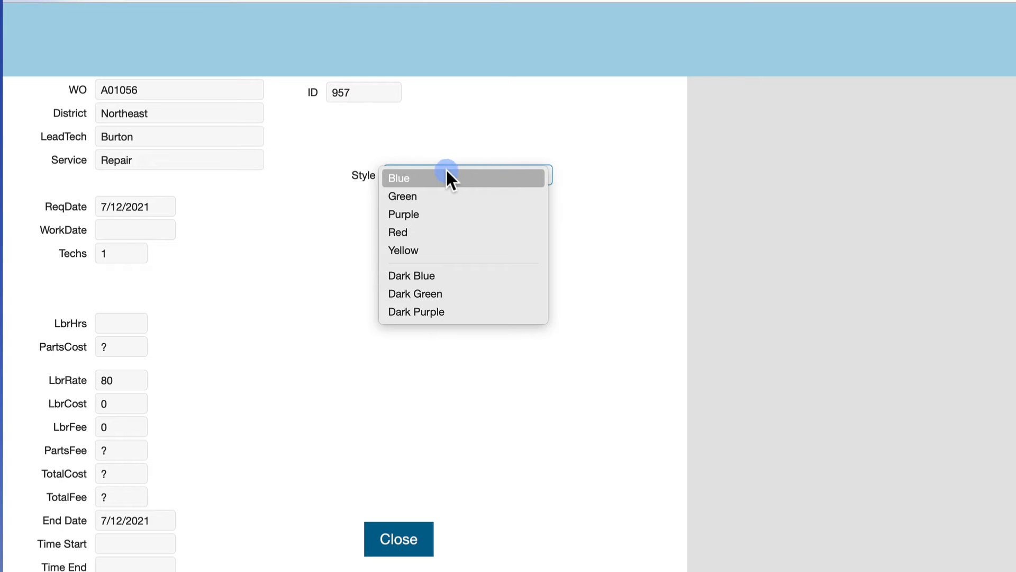
- View the index of the Service field, capture its values as a floating screenshot, and close the index without pasting
{"action": "left_click", "coordinate": [155, 159]}
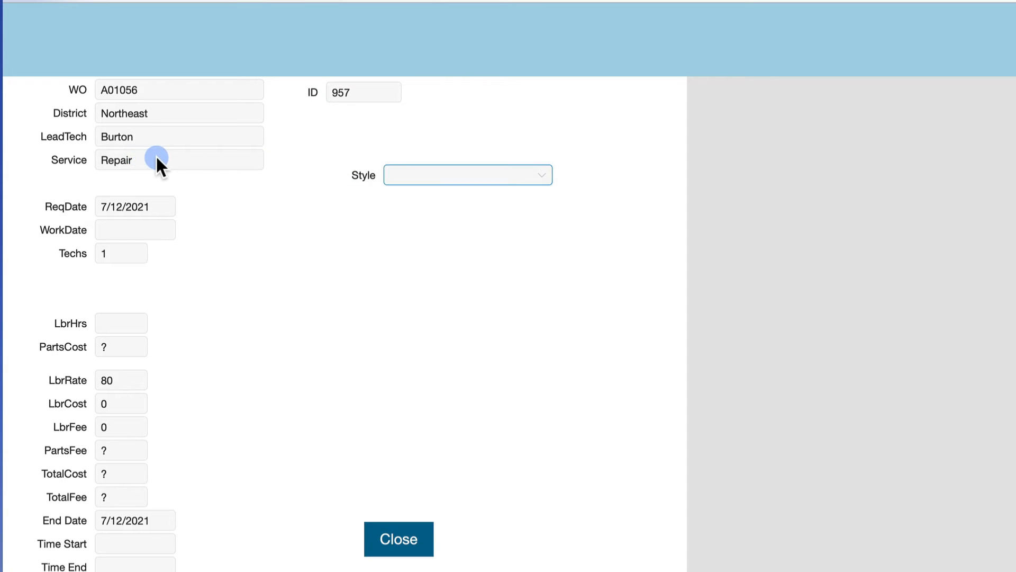
{"action": "left_click", "coordinate": [229, 3]}
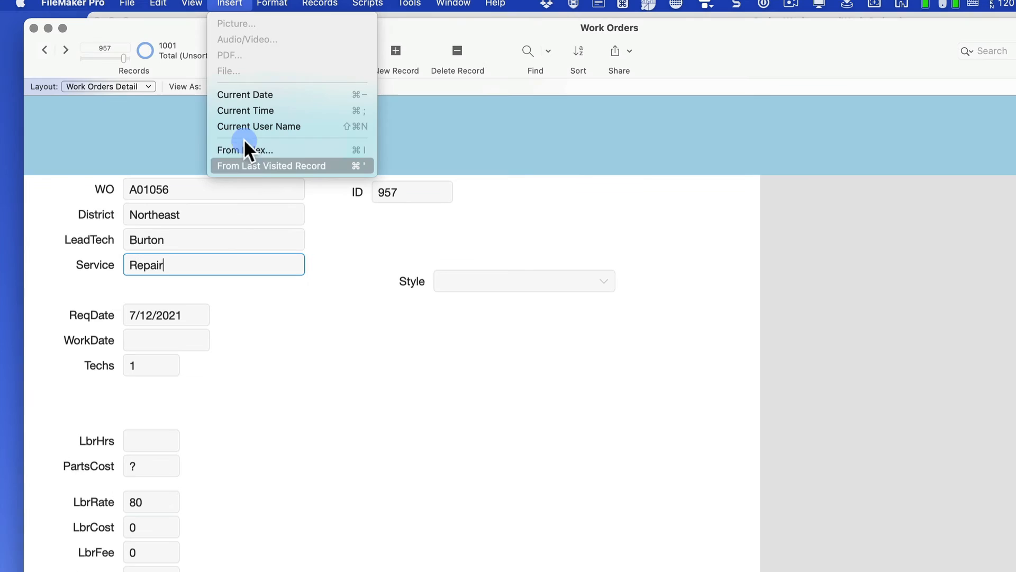
{"action": "left_click", "coordinate": [245, 149]}
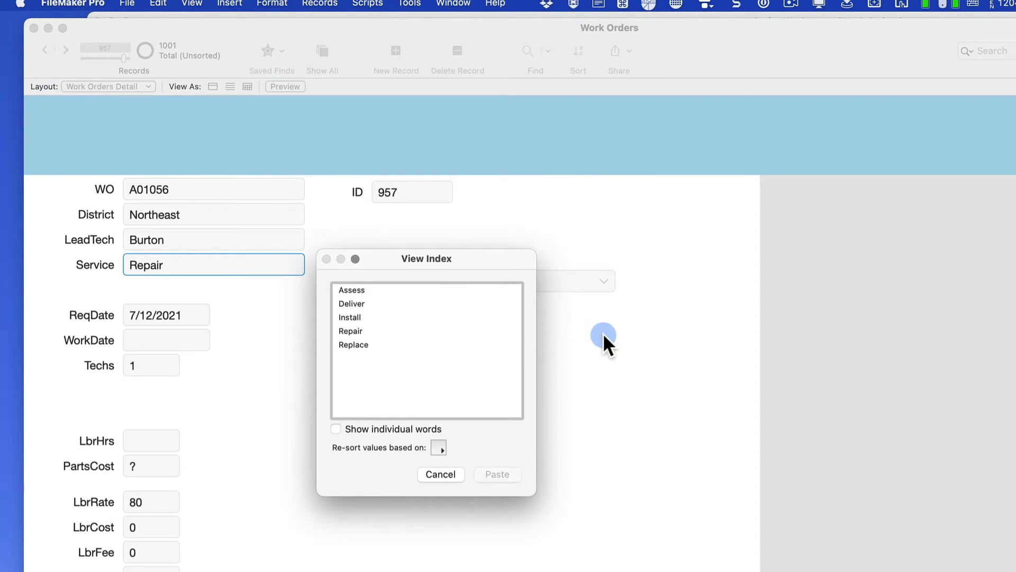
{"action": "key", "text": "super+shift+4"}
{"action": "left_click_drag", "start_coordinate": [332, 281], "coordinate": [432, 371]}
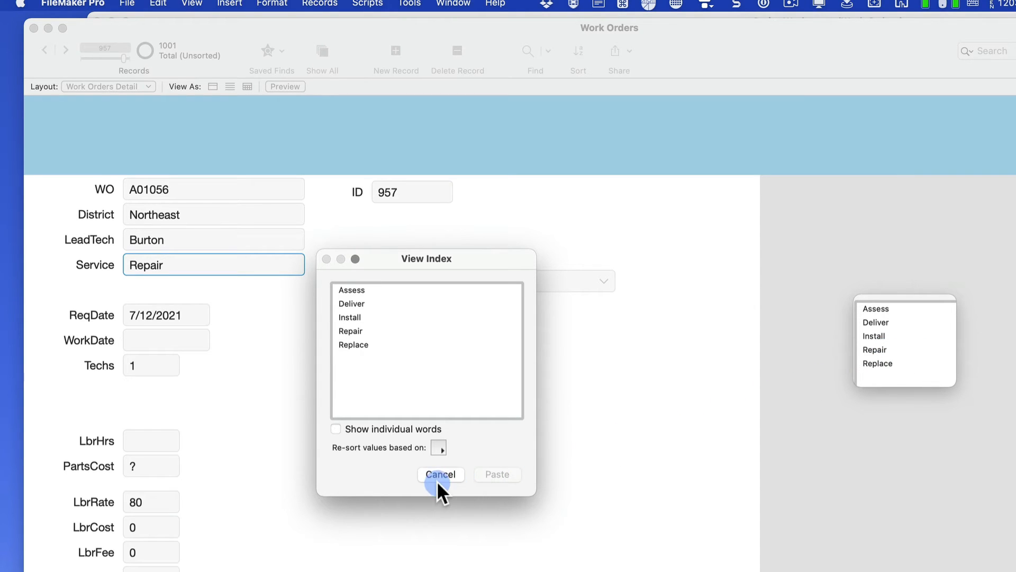
{"action": "left_click", "coordinate": [449, 477]}
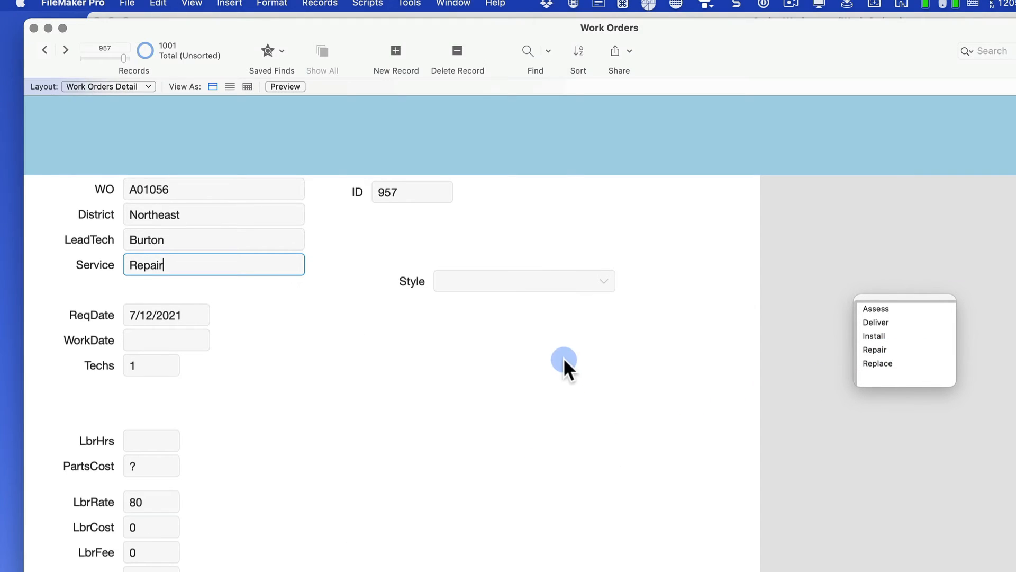
- Review the Style pop-up choices against the captured service values and return to the Service field
{"action": "left_click", "coordinate": [532, 282]}
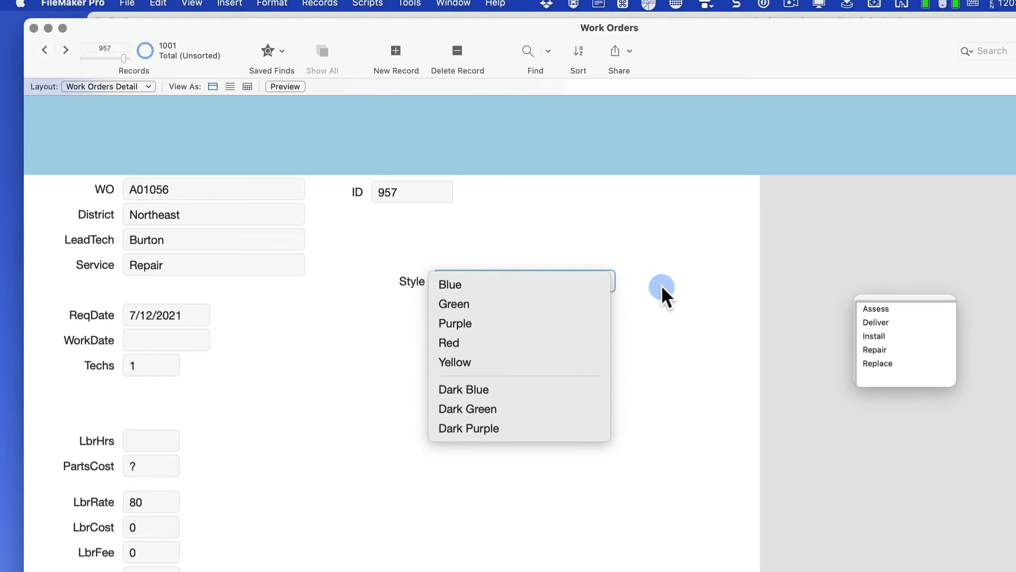
{"action": "left_click", "coordinate": [685, 289]}
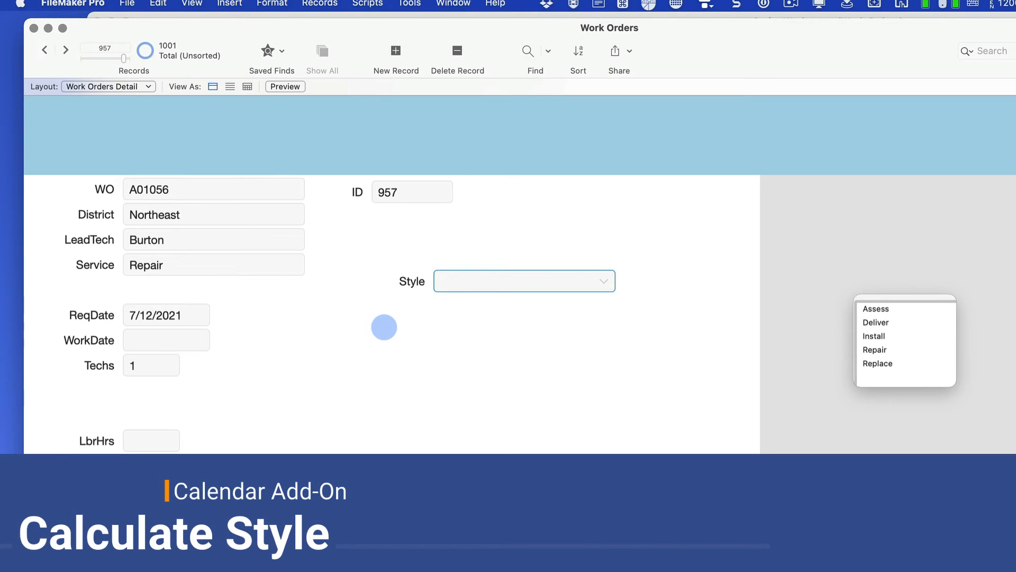
{"action": "left_click", "coordinate": [177, 264]}
- Create a new script named Calculate Style in the Script Workspace
{"action": "key", "text": "super+shift+s"}
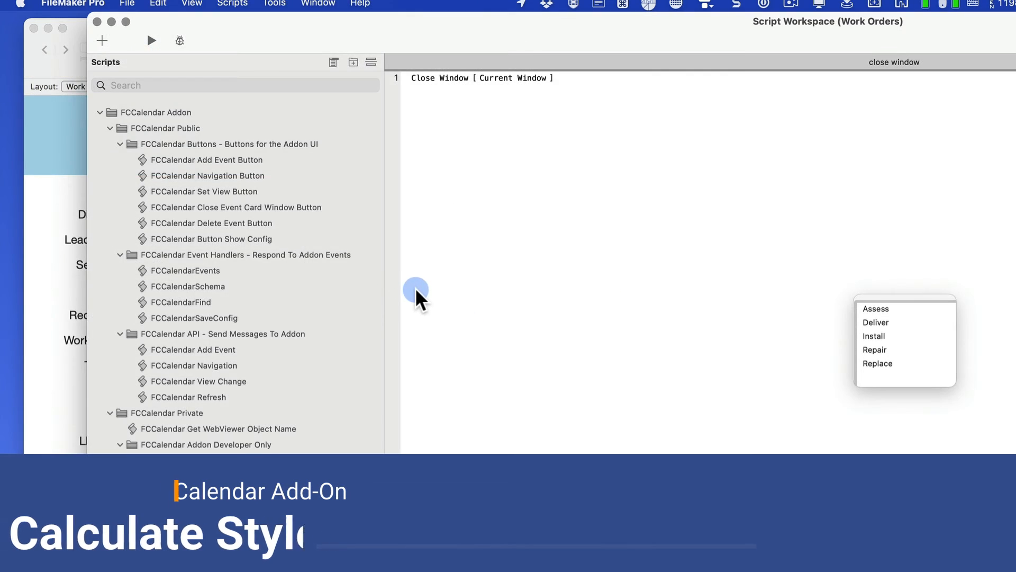
{"action": "left_click", "coordinate": [102, 40]}
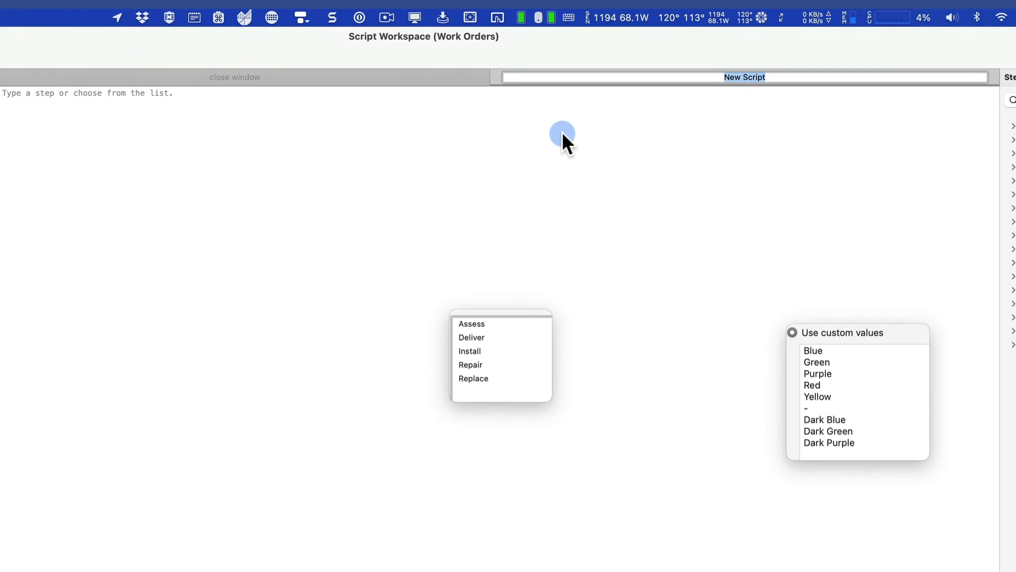
{"action": "type", "text": "Calculate S"}
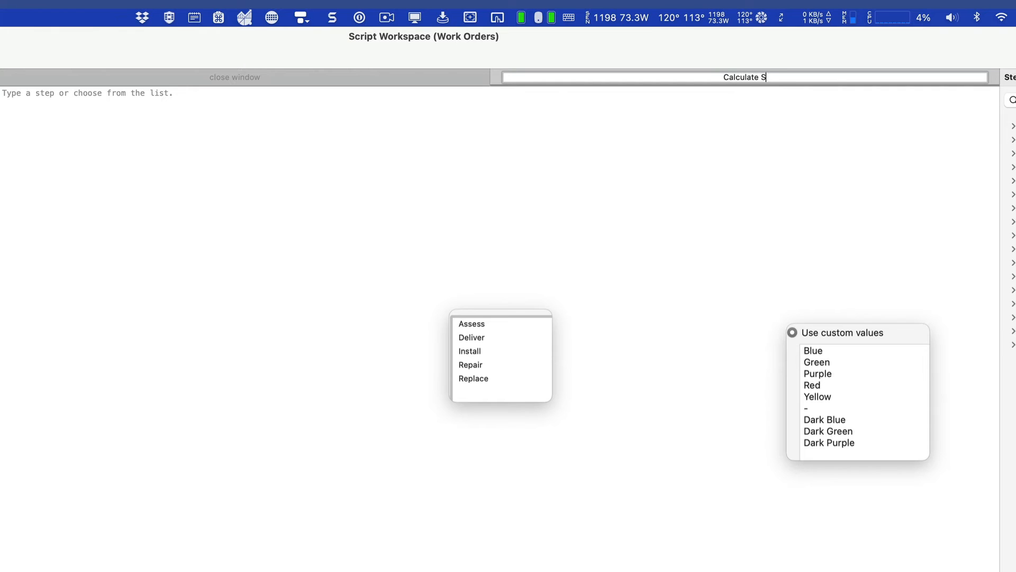
{"action": "type", "text": "tyle"}
{"action": "key", "text": "Return"}
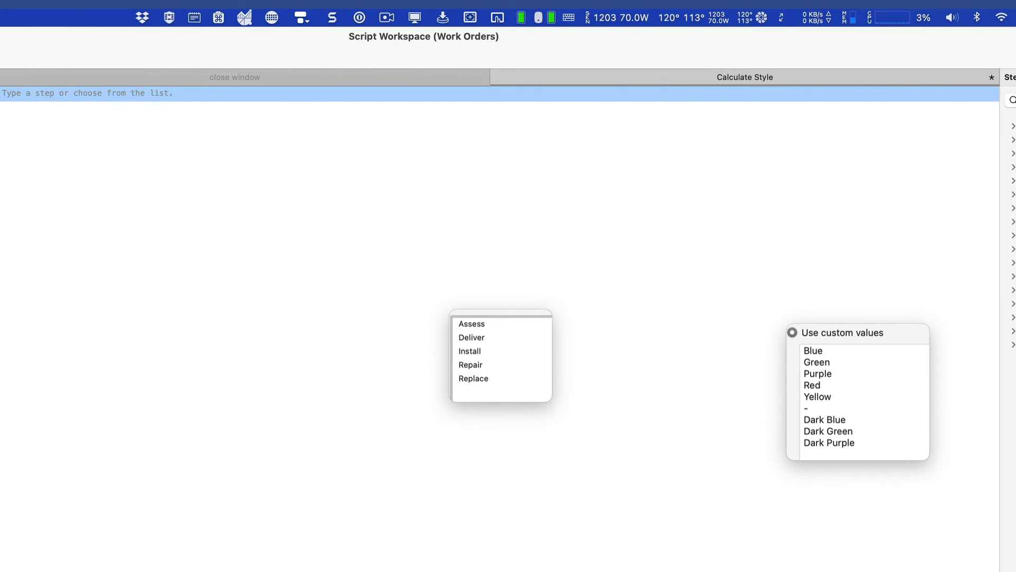
- Add a Set Field step to the Calculate Style script with Work Orders::Style as its target field
{"action": "type", "text": "Set"}
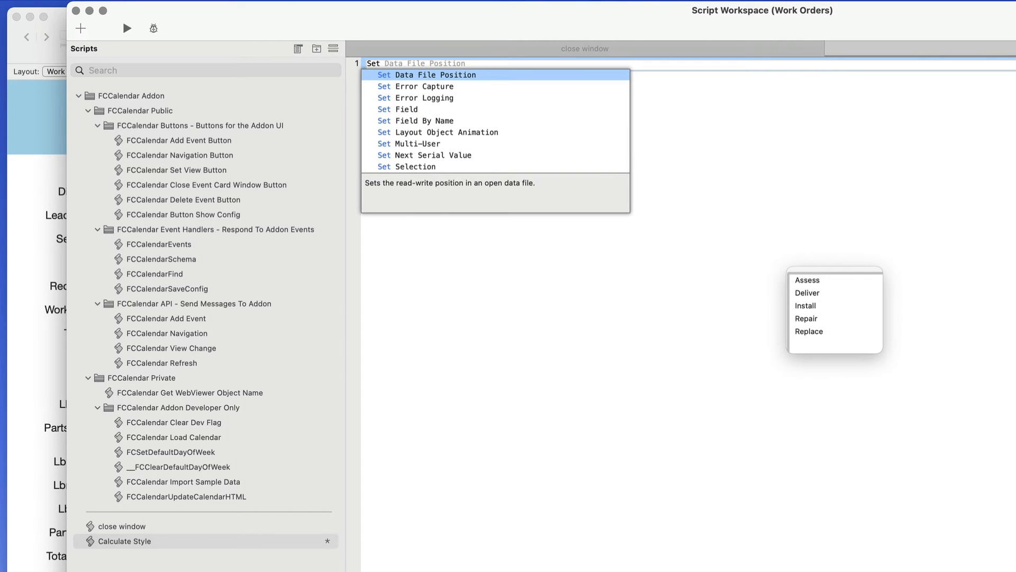
{"action": "left_click", "coordinate": [431, 109]}
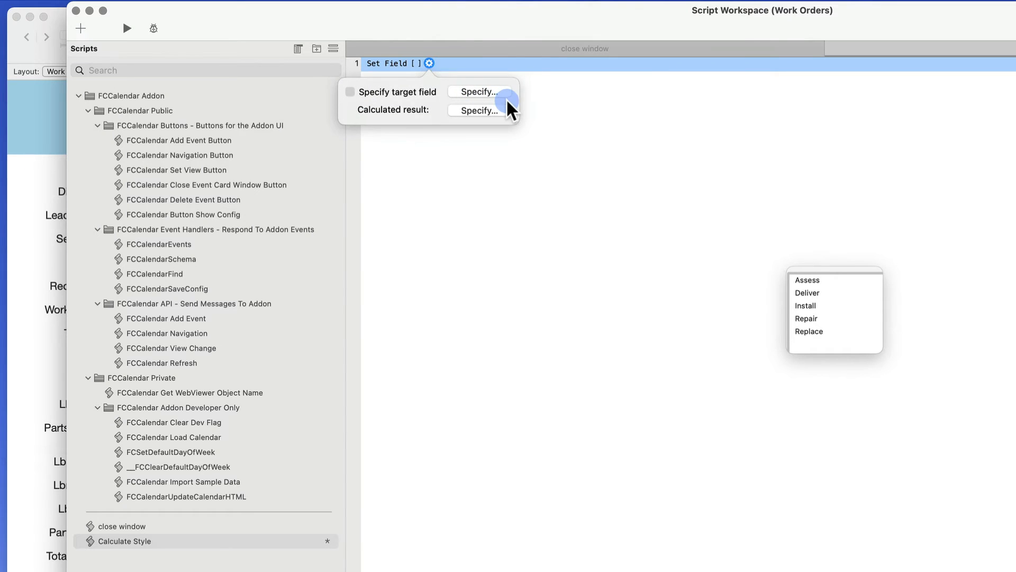
{"action": "left_click", "coordinate": [499, 93]}
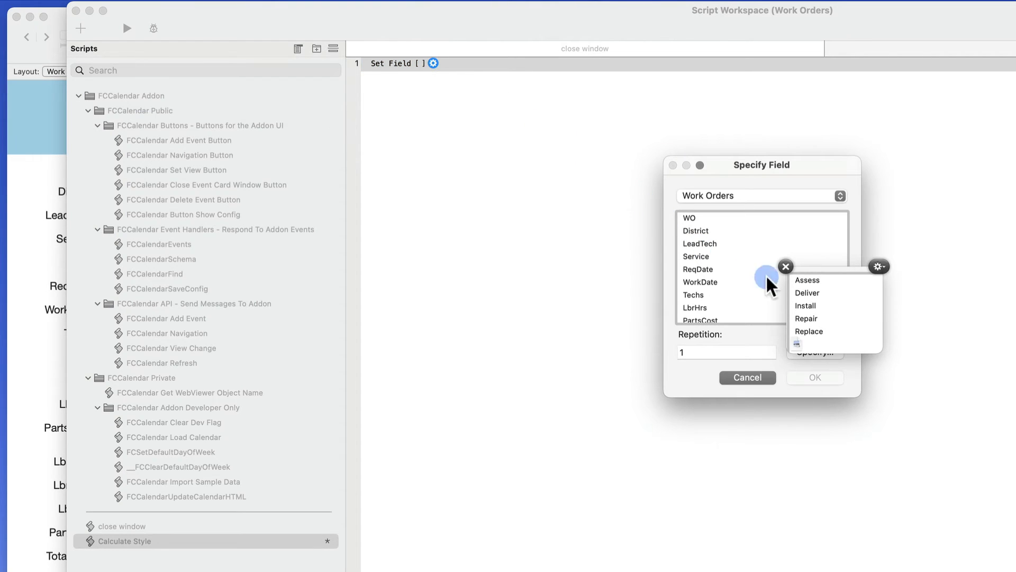
{"action": "scroll", "coordinate": [783, 288], "scroll_direction": "down", "scroll_amount": 10}
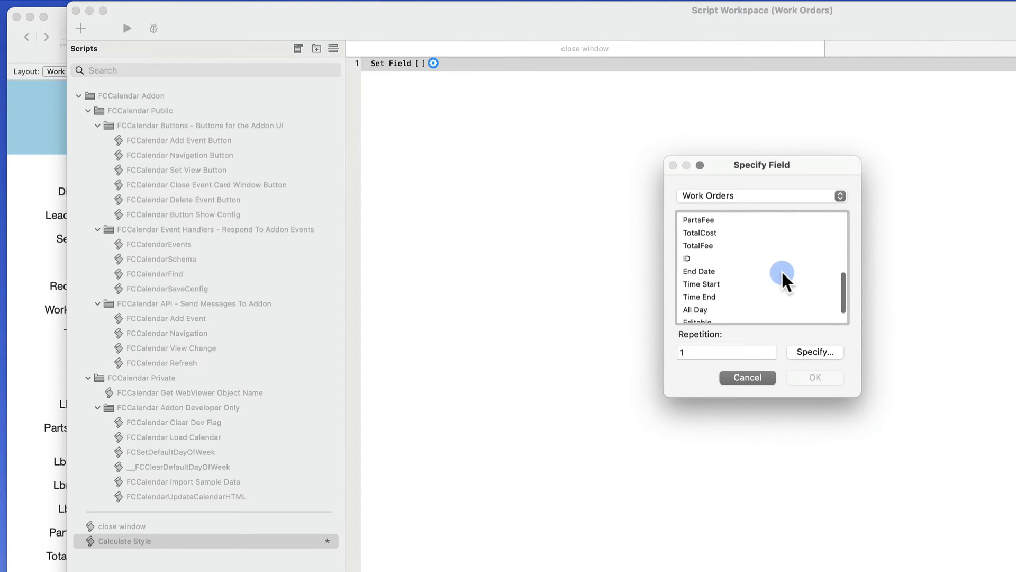
{"action": "left_click", "coordinate": [698, 315]}
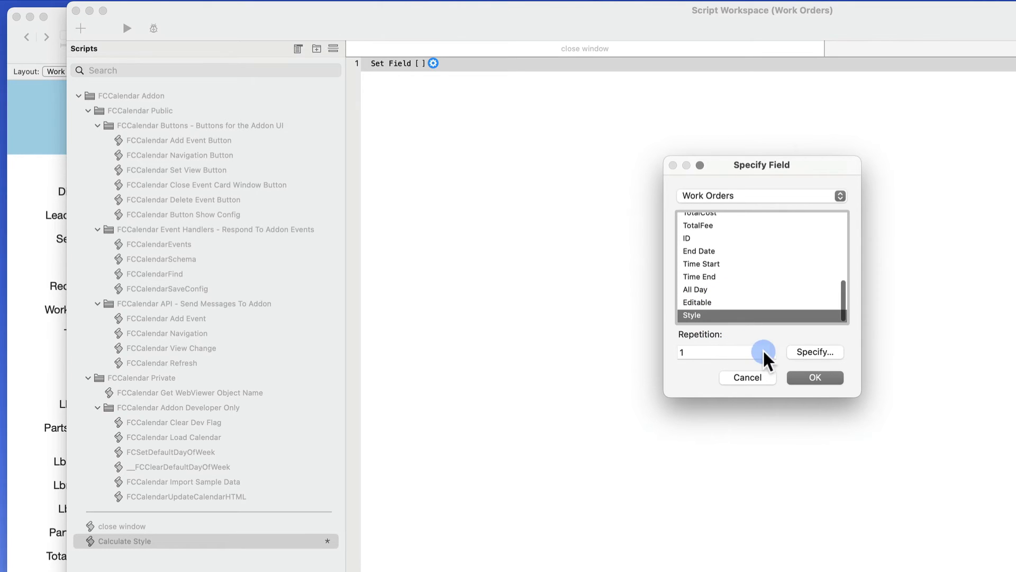
{"action": "left_click", "coordinate": [815, 377]}
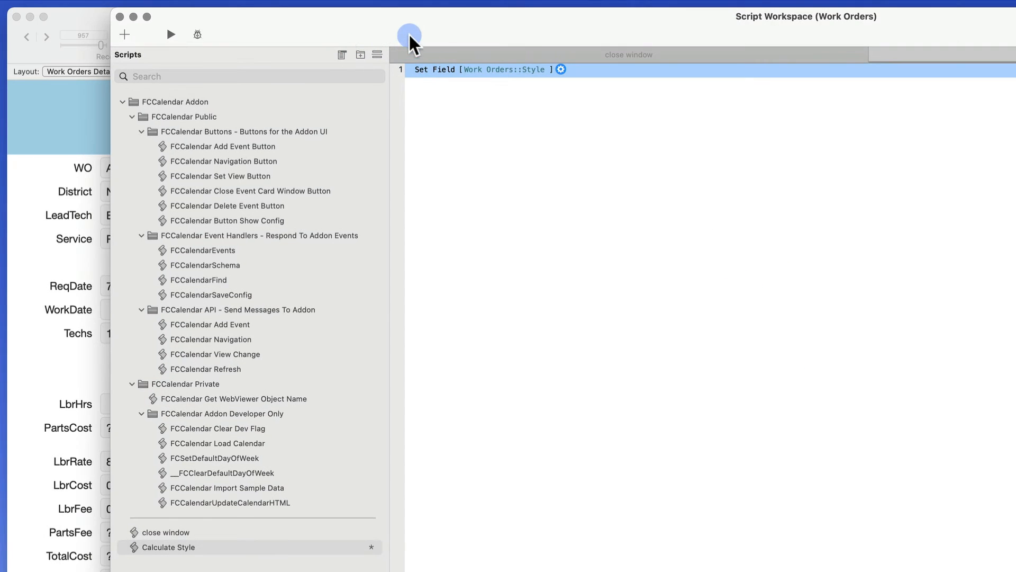
- Start the Set Field step's calculated result as a Case function that tests the Work Orders::Service field
{"action": "left_click_drag", "start_coordinate": [429, 26], "coordinate": [525, 25]}
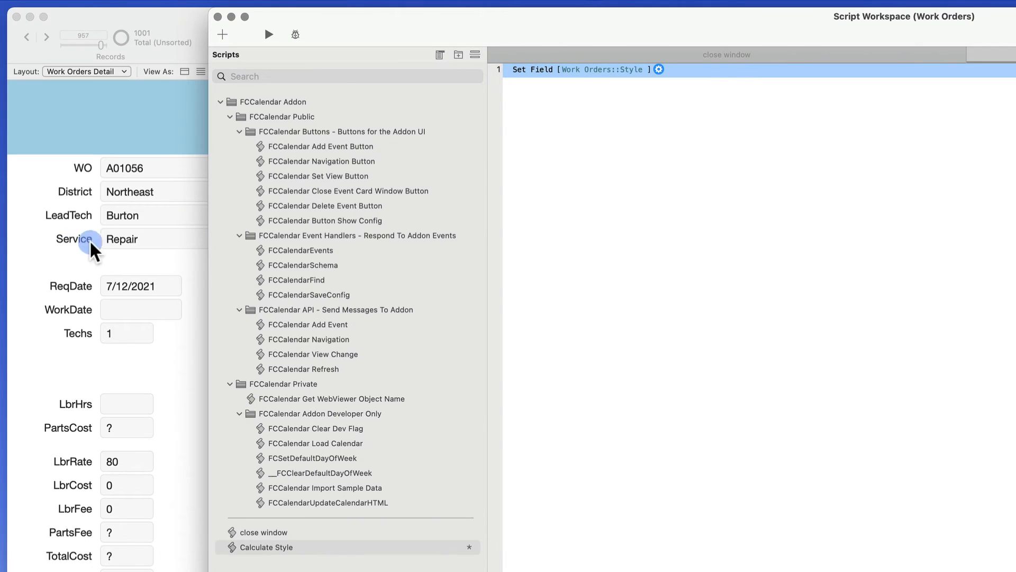
{"action": "left_click", "coordinate": [658, 69]}
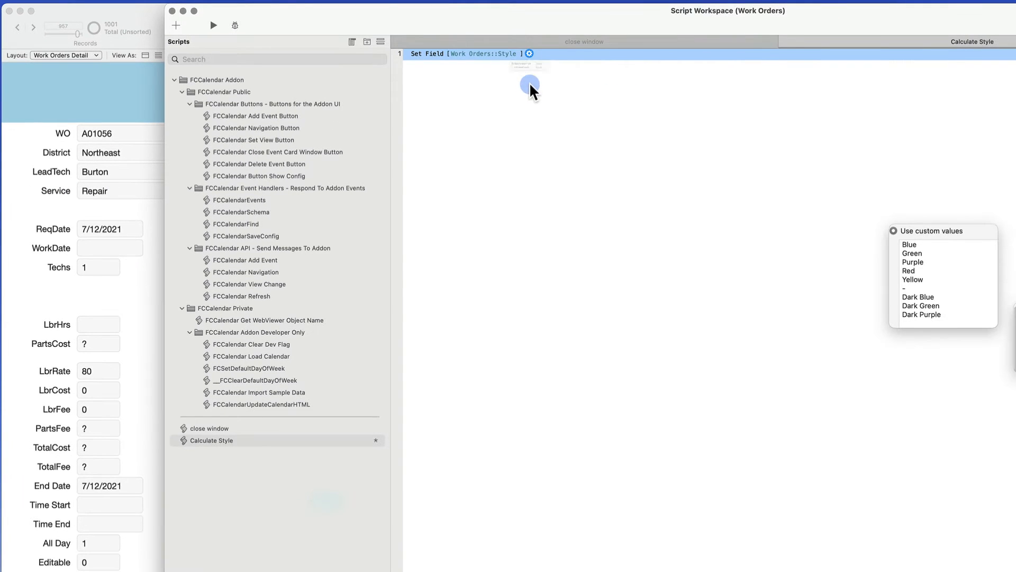
{"action": "left_click", "coordinate": [575, 92]}
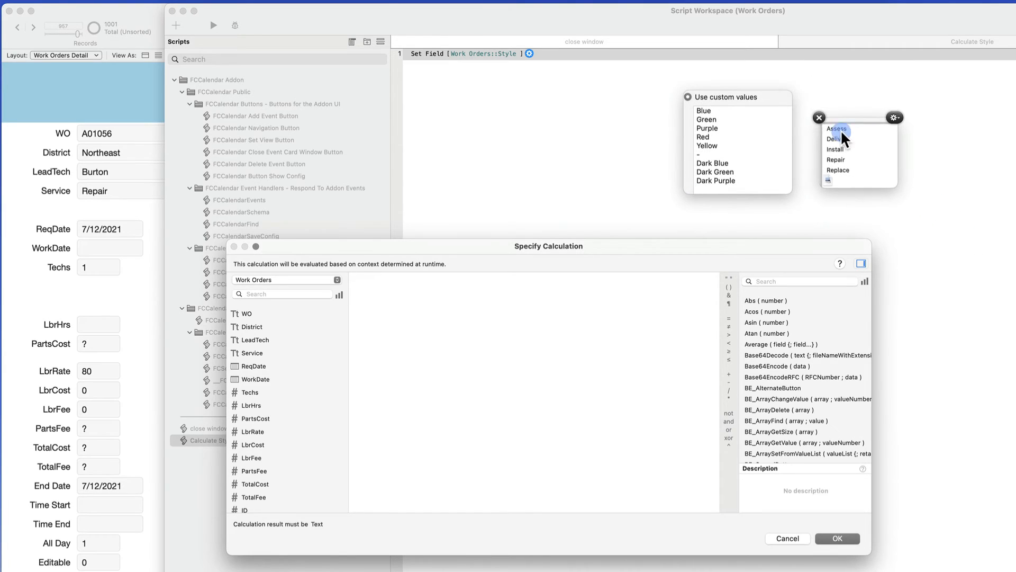
{"action": "left_click", "coordinate": [526, 296]}
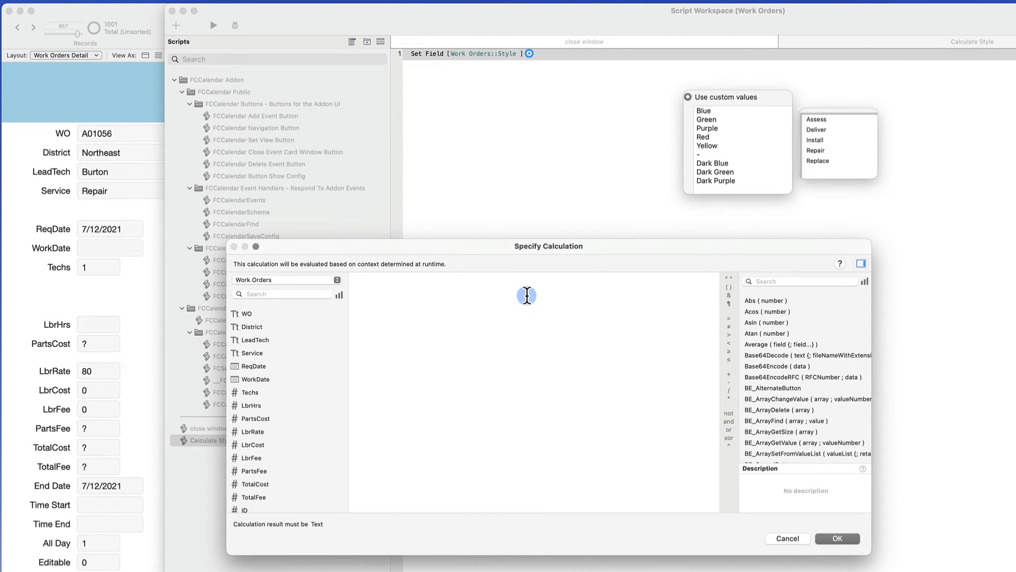
{"action": "type", "text": "Case("}
{"action": "key", "text": "Return"}
{"action": "key", "text": "Return"}
{"action": "type", "text": "serv"}
{"action": "key", "text": "Down"}
{"action": "key", "text": "Return"}
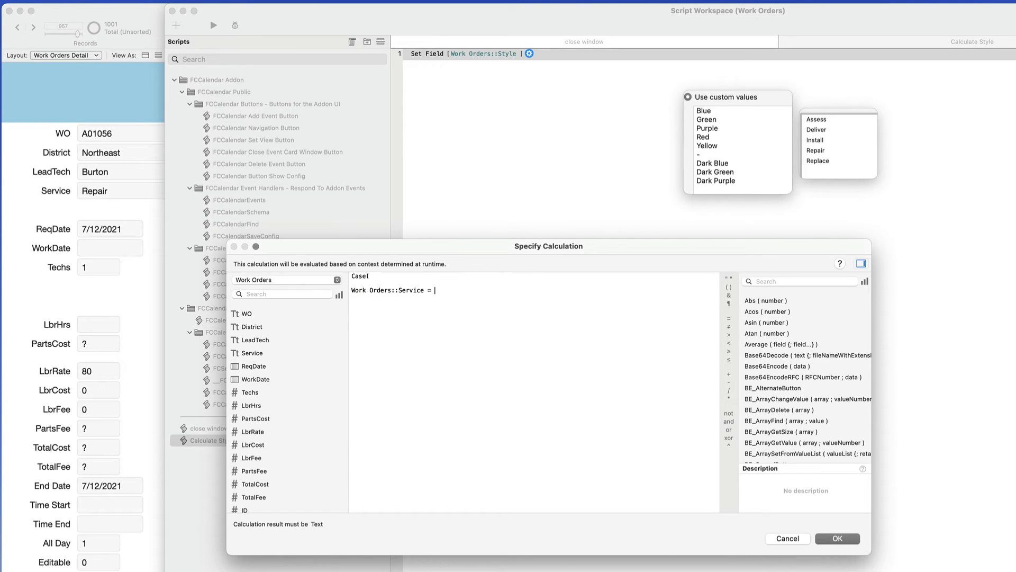
- Complete the first Case condition so that the service "Assess" returns "Blue"
{"action": "type", "text": "= \"Assess\""}
{"action": "type", "text": ", "}
{"action": "type", "text": "Blue"}
{"action": "type", "text": "\""}
{"action": "type", "text": "\""}
{"action": "type", "text": ","}
- Duplicate the Assess condition onto the line below it in the Case calculation
{"action": "key", "text": "shift+Down"}
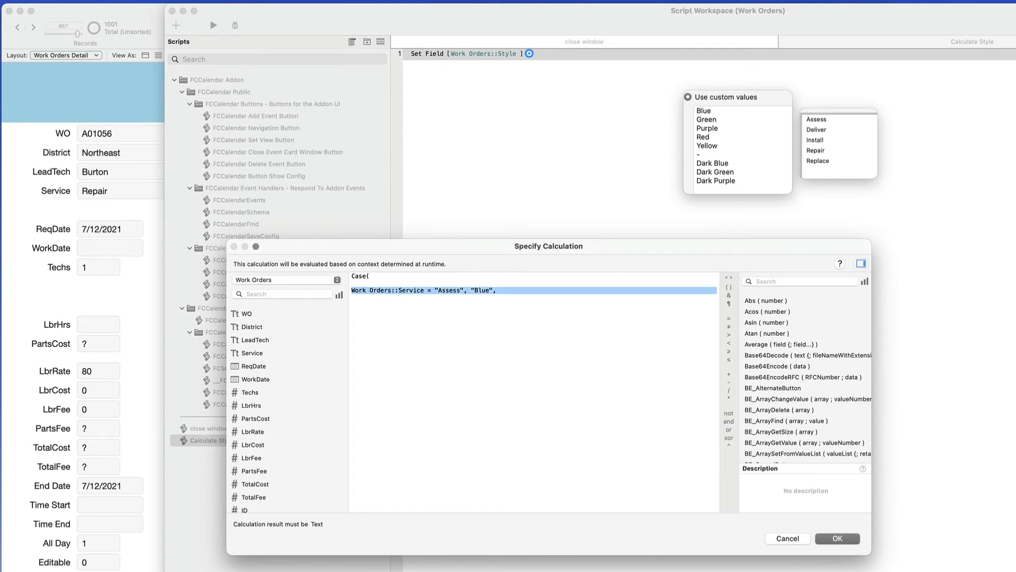
{"action": "key", "text": "super+c"}
{"action": "key", "text": "super+v"}
{"action": "key", "text": "super+v"}
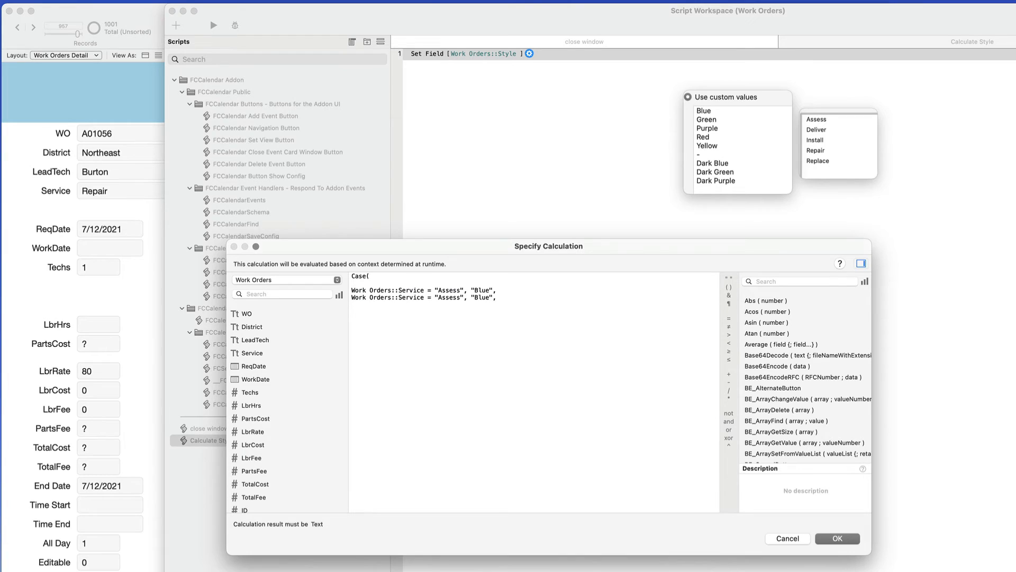
- Change the second Case condition so that the service "Deliver" returns "Green"
{"action": "left_click", "coordinate": [461, 297]}
{"action": "key", "text": "BackSpace"}
{"action": "key", "text": "BackSpace"}
{"action": "key", "text": "BackSpace"}
{"action": "key", "text": "BackSpace"}
{"action": "key", "text": "BackSpace"}
{"action": "key", "text": "BackSpace"}
{"action": "type", "text": "Deliver"}
{"action": "key", "text": "BackSpace"}
{"action": "key", "text": "BackSpace"}
{"action": "key", "text": "BackSpace"}
{"action": "key", "text": "BackSpace"}
{"action": "type", "text": "Green"}
- Duplicate the Deliver condition onto a new third line of the Case calculation
{"action": "key", "text": "super+shift+Left"}
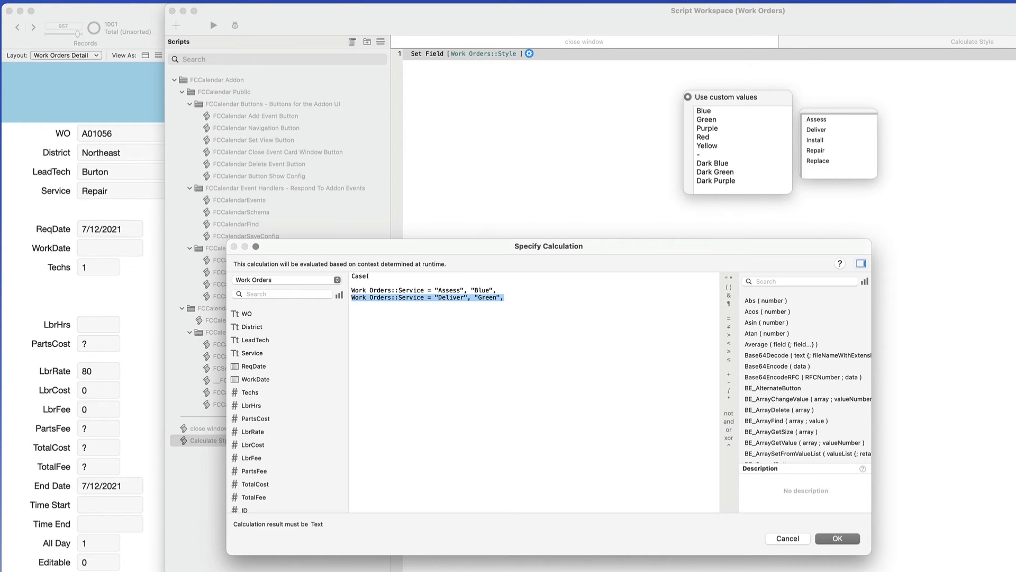
{"action": "key", "text": "super+c"}
{"action": "key", "text": "Right"}
{"action": "key", "text": "Return"}
{"action": "key", "text": "super+v"}
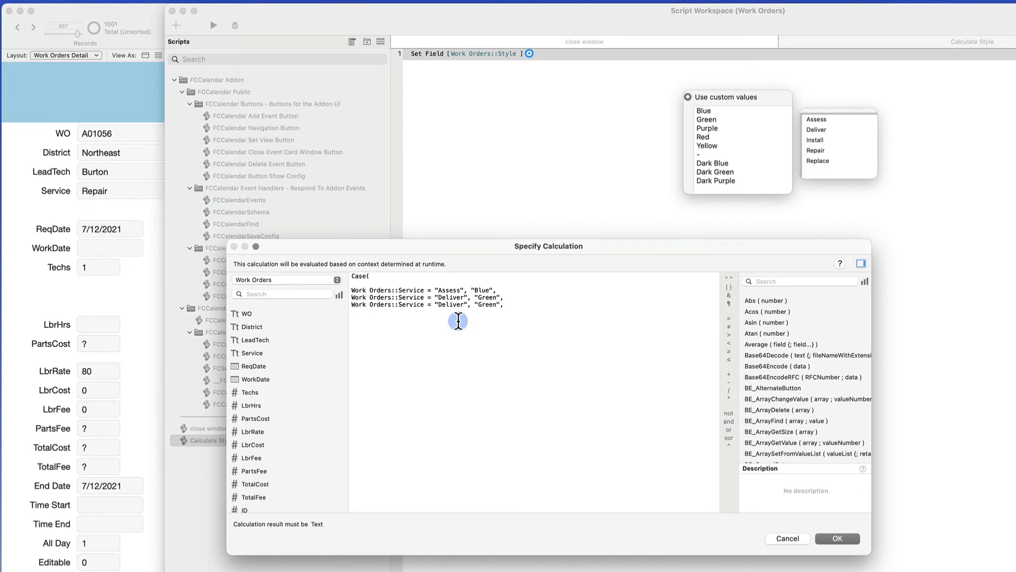
- Change the third Case condition so that the service "Install" returns "Yellow"
{"action": "double_click", "coordinate": [446, 304]}
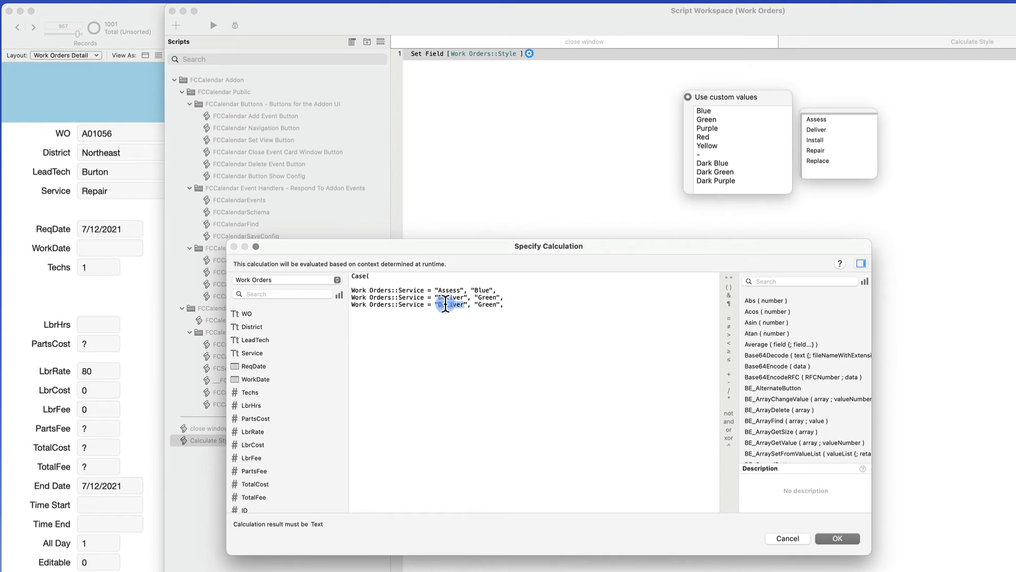
{"action": "type", "text": "Installl"}
{"action": "key", "text": "alt+shift+Left"}
{"action": "type", "text": "Install"}
{"action": "double_click", "coordinate": [495, 305]}
{"action": "type", "text": "Yellow"}
- Add a fourth condition to the Case calculation so that the service "Repair" returns "Red"
{"action": "key", "text": "shift+Up"}
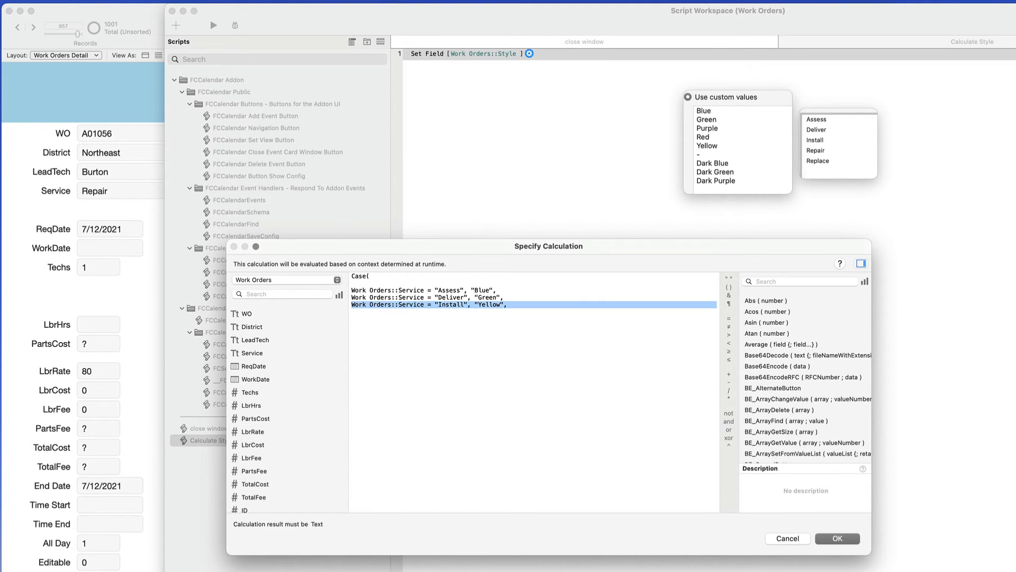
{"action": "key", "text": "super+c"}
{"action": "key", "text": "Right"}
{"action": "key", "text": "super+v"}
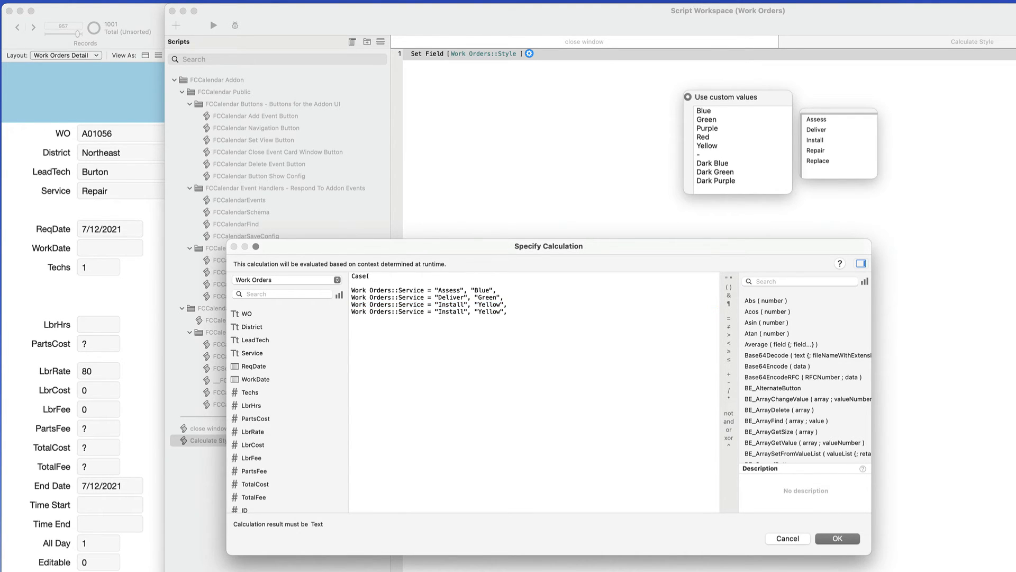
{"action": "double_click", "coordinate": [455, 311]}
{"action": "type", "text": "Repair"}
{"action": "left_click", "coordinate": [481, 313]}
{"action": "type", "text": "Red"}
- Add a fifth condition to the Case calculation so that the service "Replace" returns "Dark Green"
{"action": "key", "text": "cmd+v"}
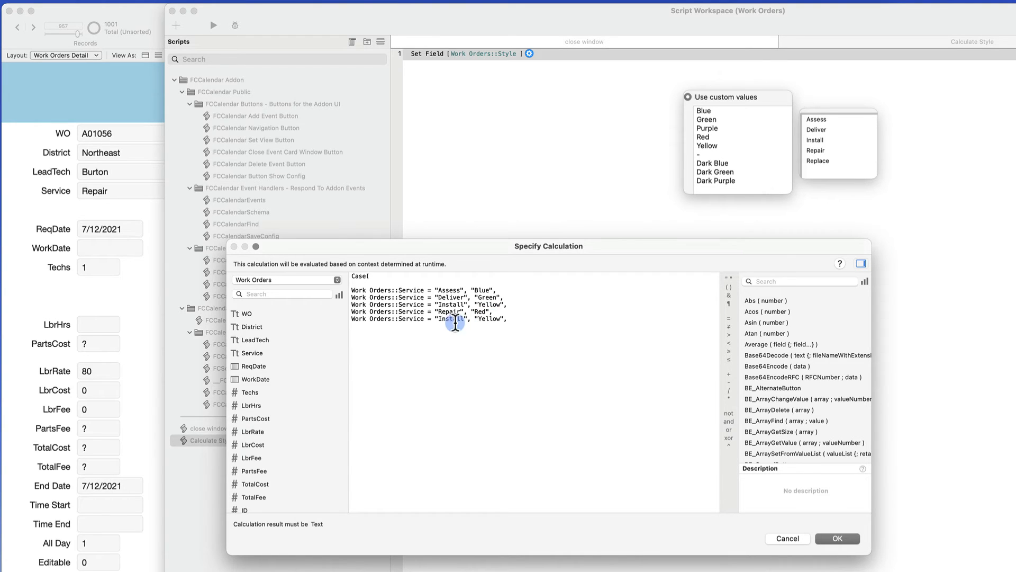
{"action": "double_click", "coordinate": [449, 318]}
{"action": "type", "text": "Replace"}
{"action": "double_click", "coordinate": [488, 318]}
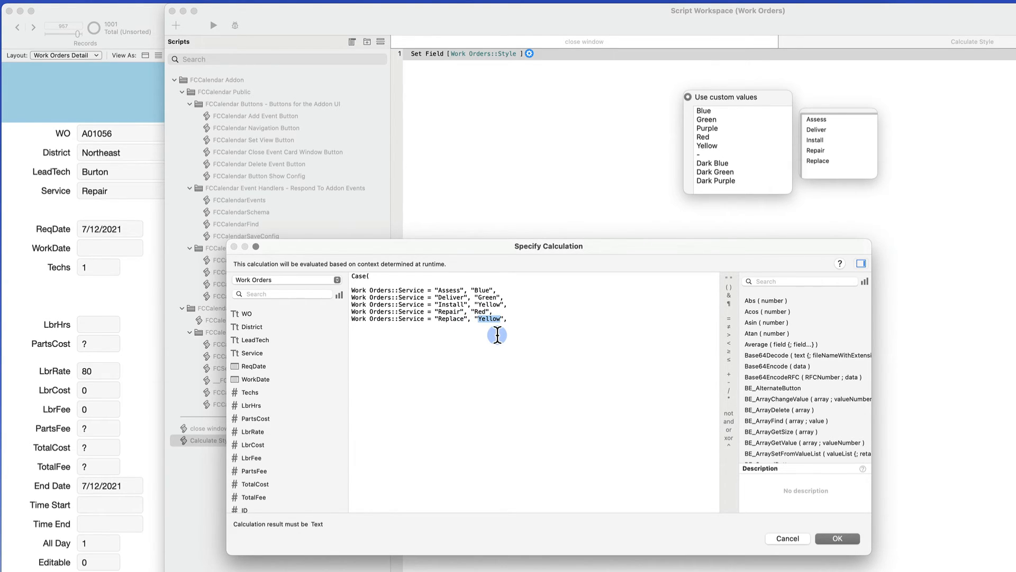
{"action": "type", "text": "Dark Green"}
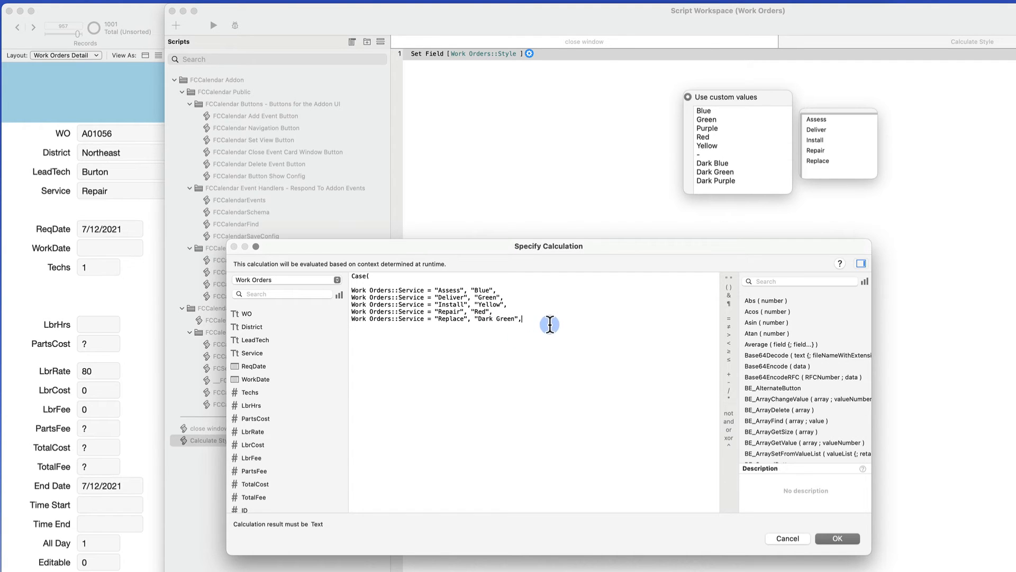
- Replace the trailing comma of the Case calculation with a closing parenthesis and accept the formula
{"action": "left_click", "coordinate": [551, 318]}
{"action": "key", "text": "BackSpace"}
{"action": "type", "text": ")"}
{"action": "left_click", "coordinate": [837, 538]}
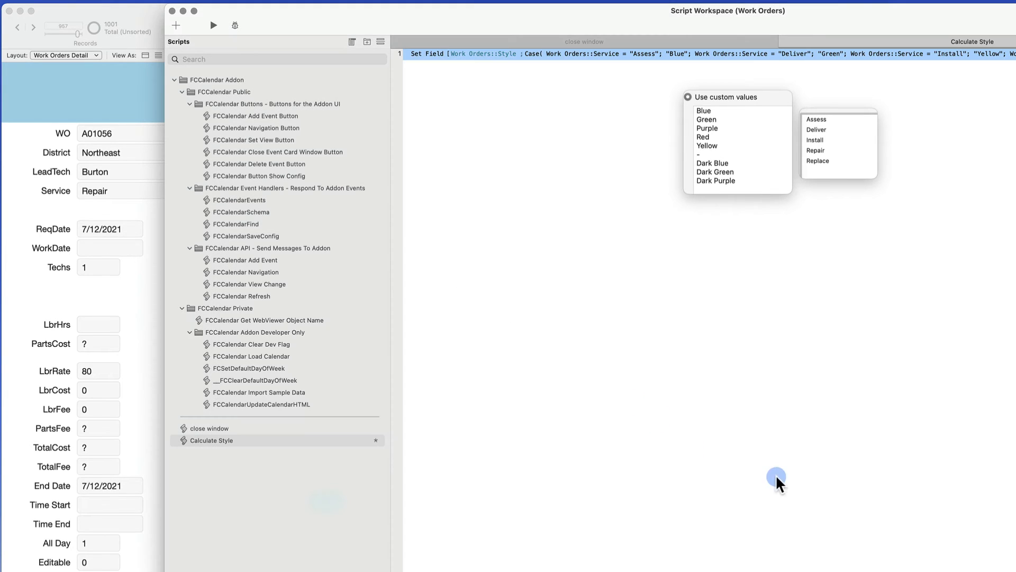
- Add a Commit Records/Requests step to the Calculate Style script, save it and close the Script Workspace
{"action": "left_click", "coordinate": [617, 257]}
{"action": "type", "text": "comm"}
{"action": "key", "text": "Return"}
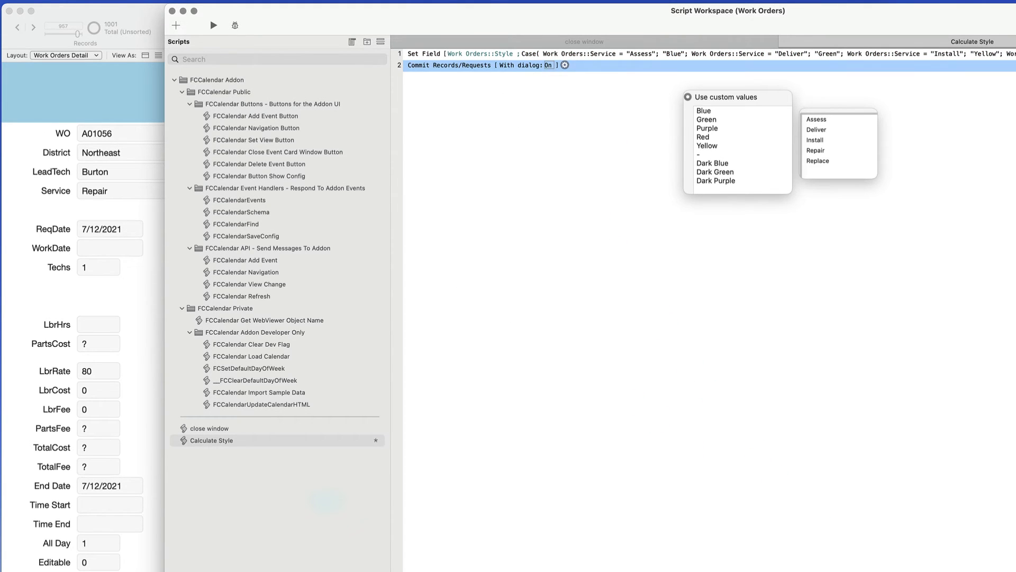
{"action": "left_click", "coordinate": [522, 126]}
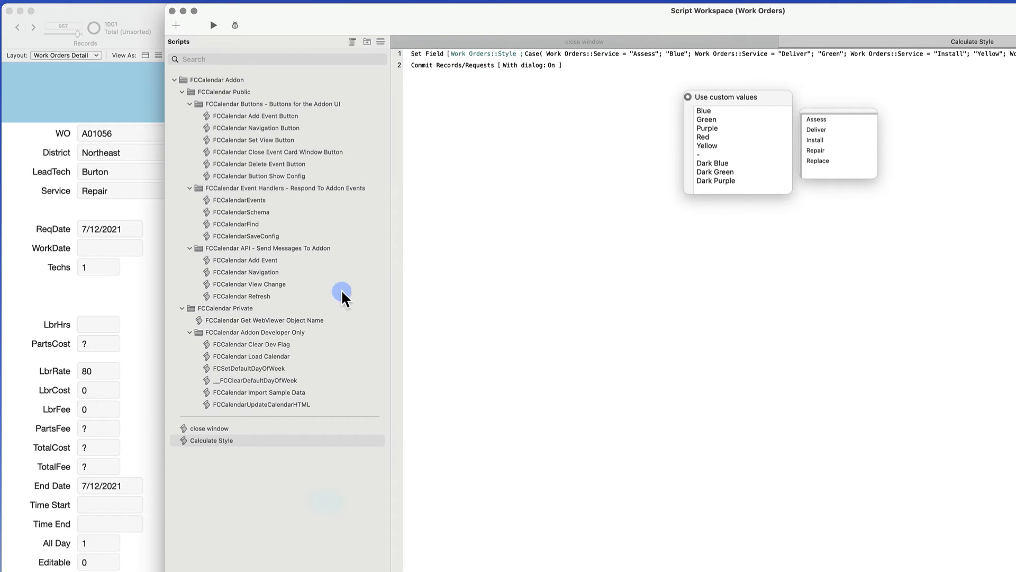
{"action": "key", "text": "super+w"}
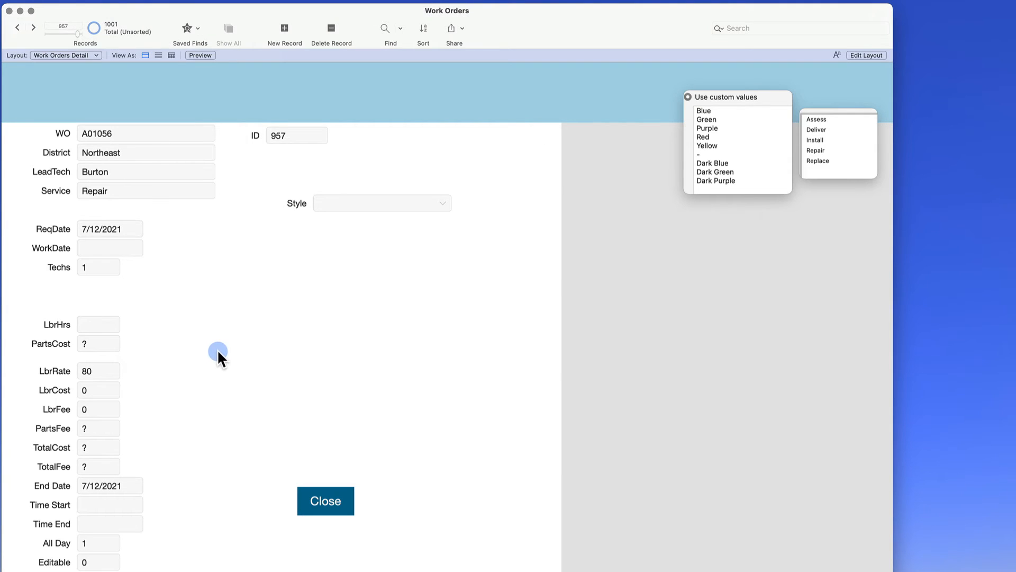
- Attach the Calculate Style script to the Service field on the Work Orders Detail layout as an OnObjectSave trigger
{"action": "key", "text": "super+l"}
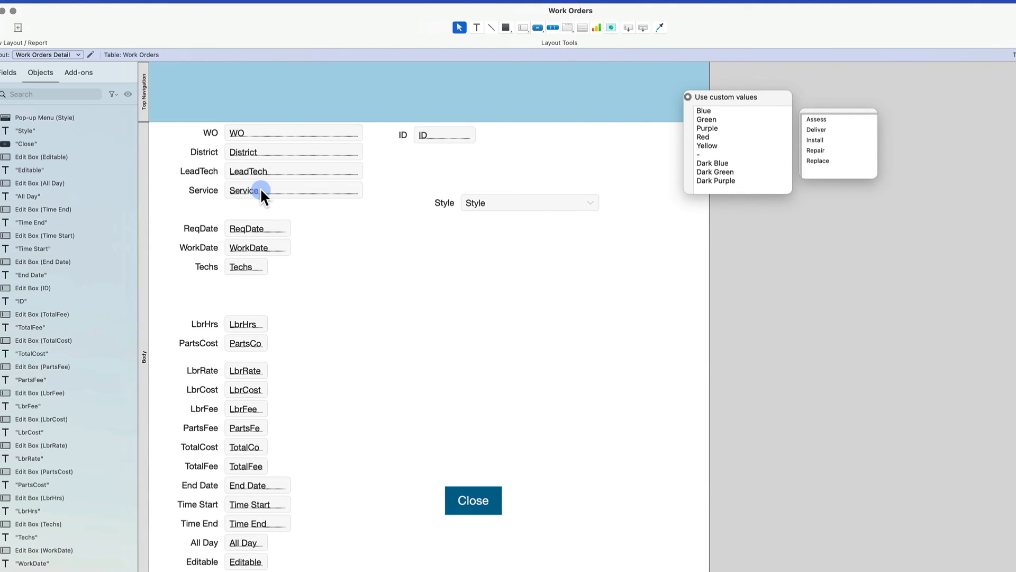
{"action": "left_click", "coordinate": [248, 192]}
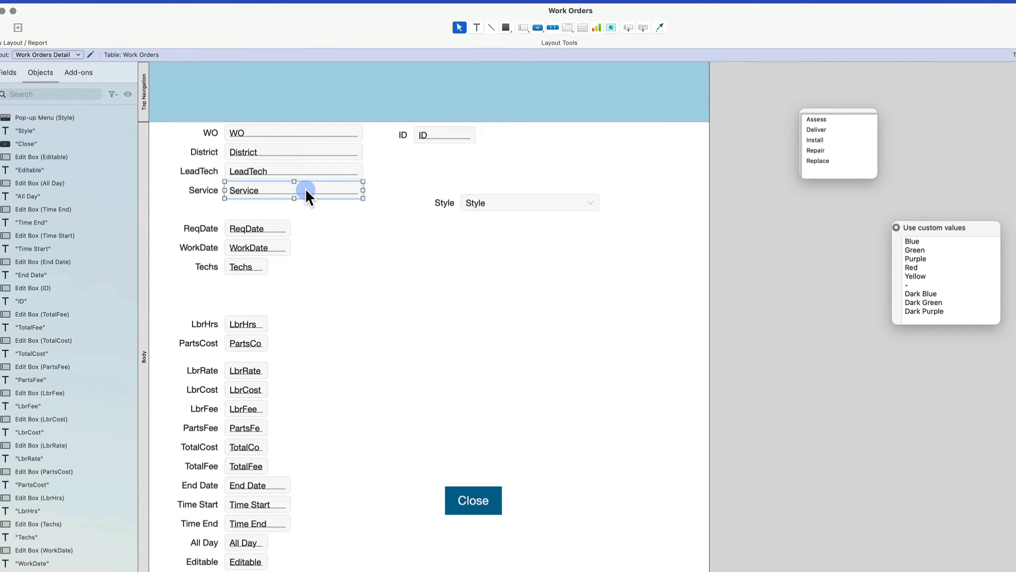
{"action": "key", "text": "alt+super+t"}
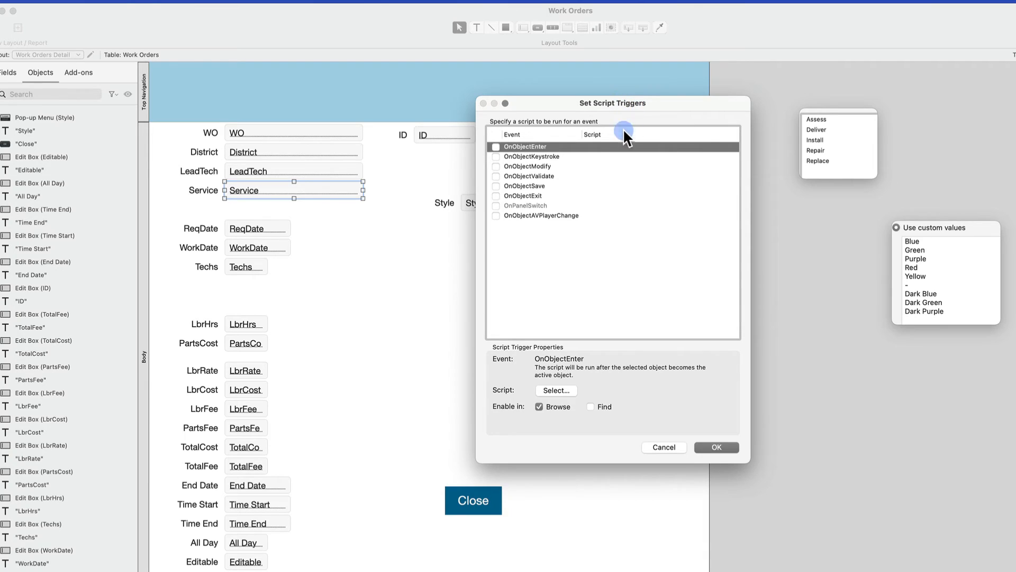
{"action": "left_click", "coordinate": [516, 187]}
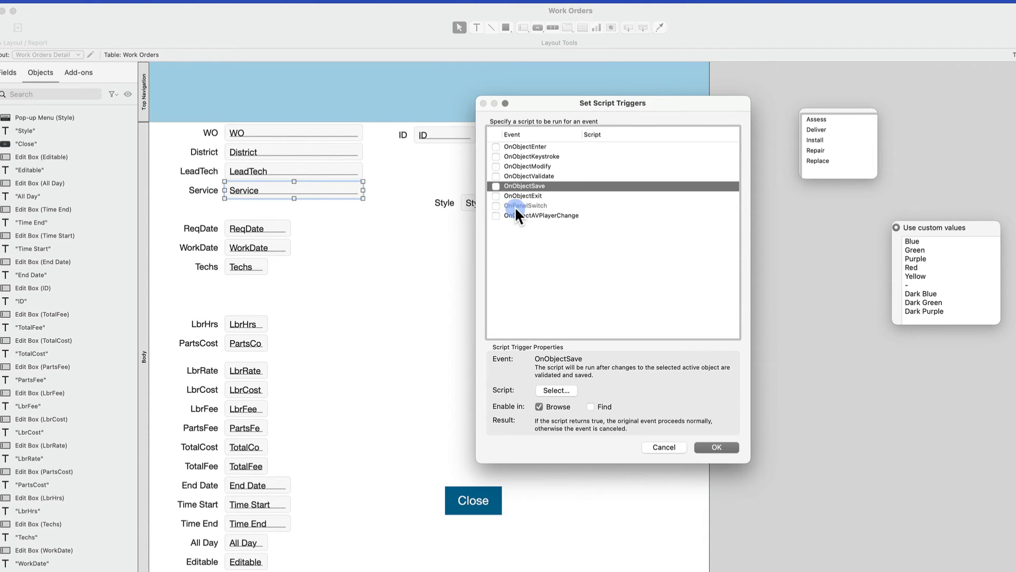
{"action": "left_click", "coordinate": [496, 187]}
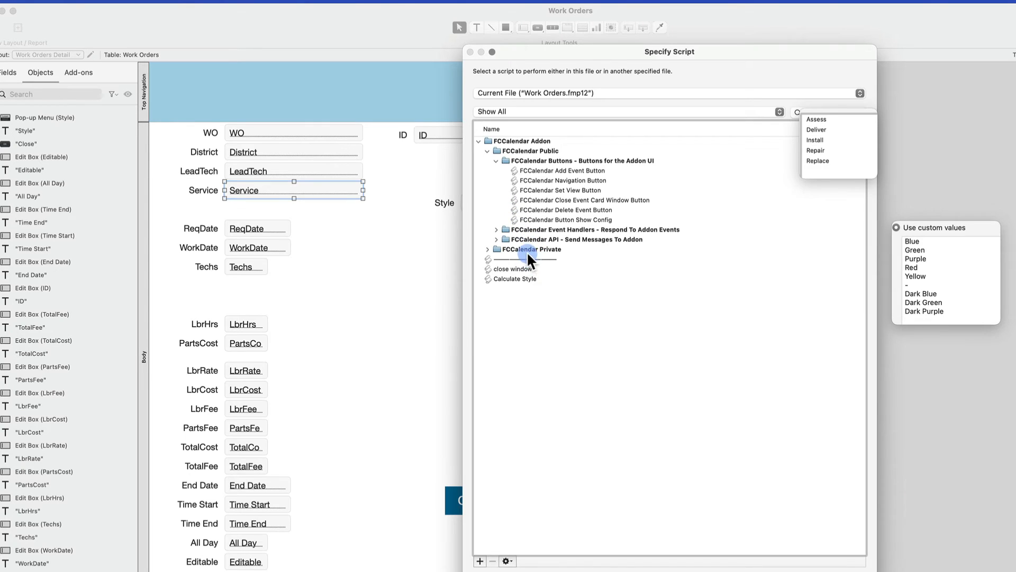
{"action": "left_click", "coordinate": [521, 279]}
{"action": "key", "text": "Return"}
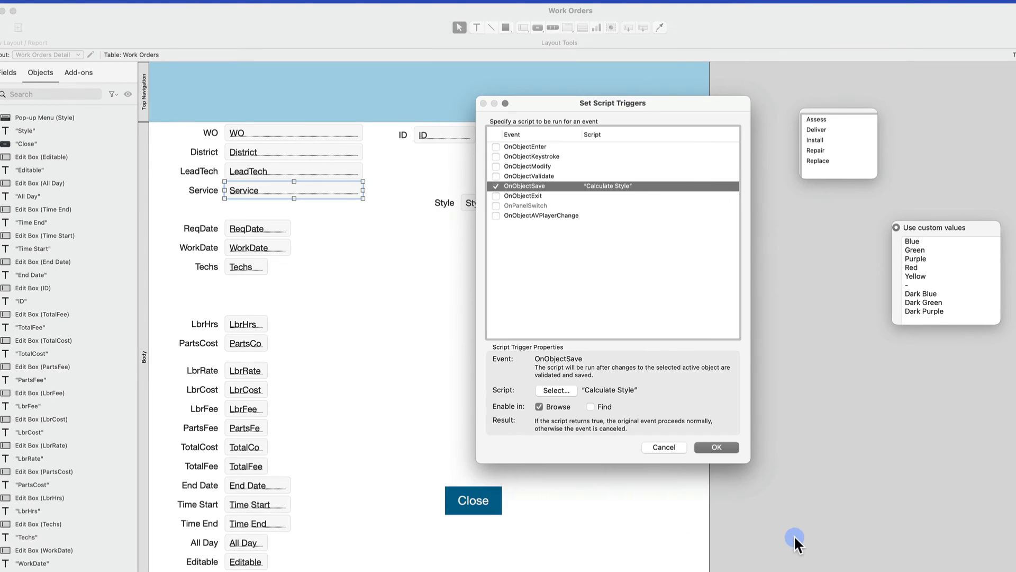
{"action": "left_click", "coordinate": [730, 449]}
{"action": "left_click", "coordinate": [596, 236]}
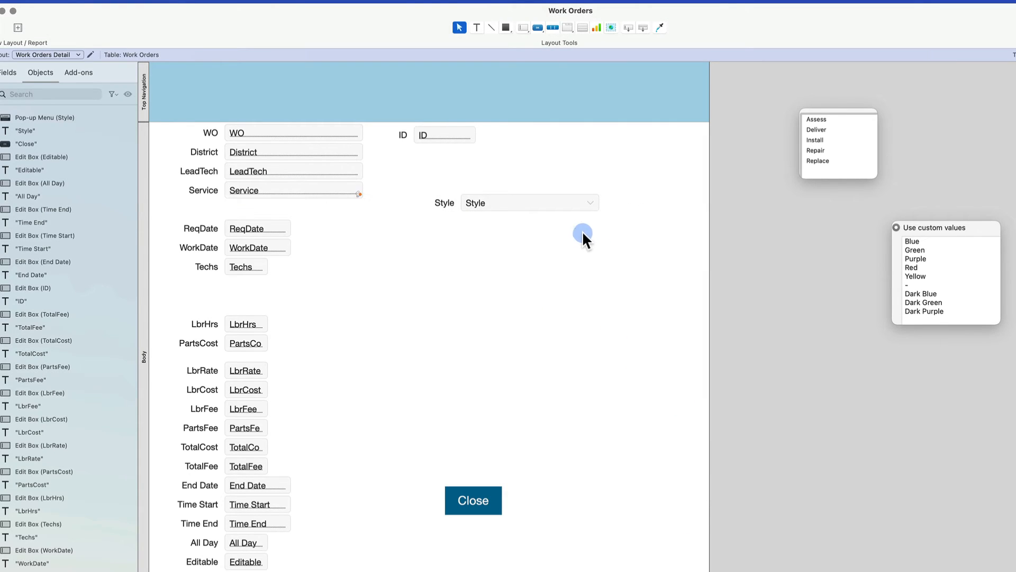
{"action": "key", "text": "super+b"}
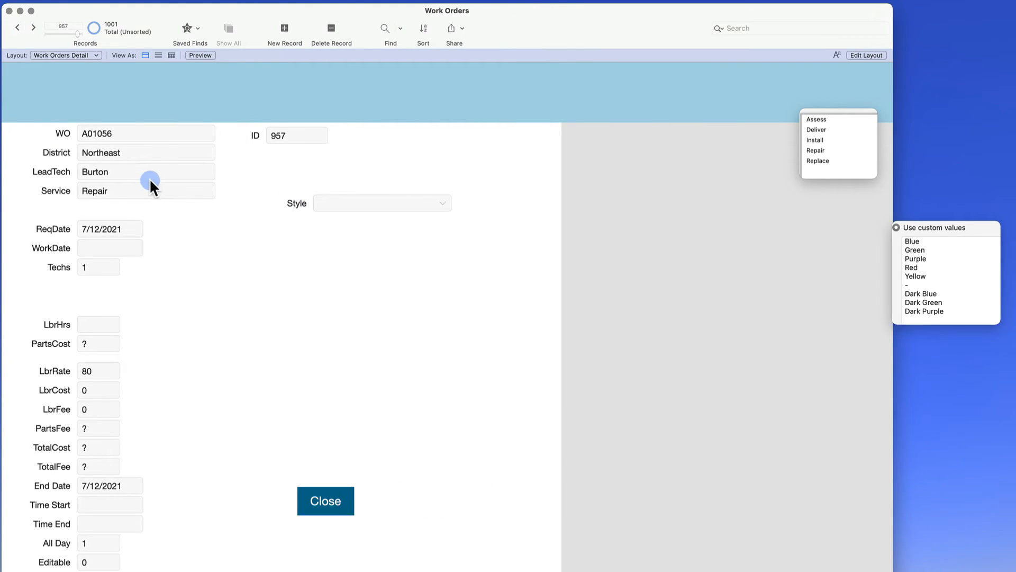
- Create a new value list named "Service" in the Work Orders file
{"action": "left_click", "coordinate": [145, 189]}
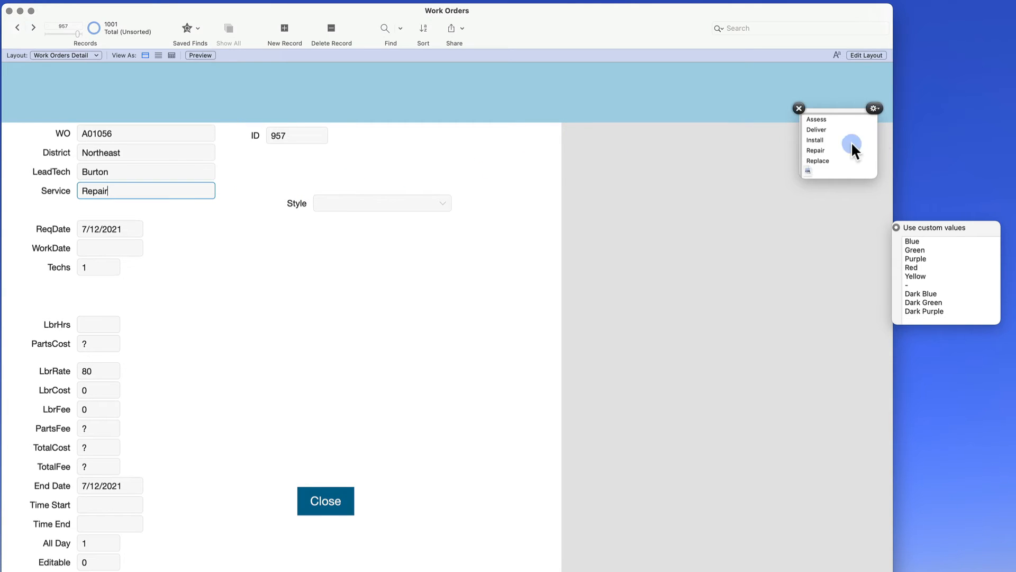
{"action": "left_click_drag", "start_coordinate": [851, 142], "coordinate": [312, 269]}
{"action": "left_click_drag", "start_coordinate": [398, 271], "coordinate": [428, 274]}
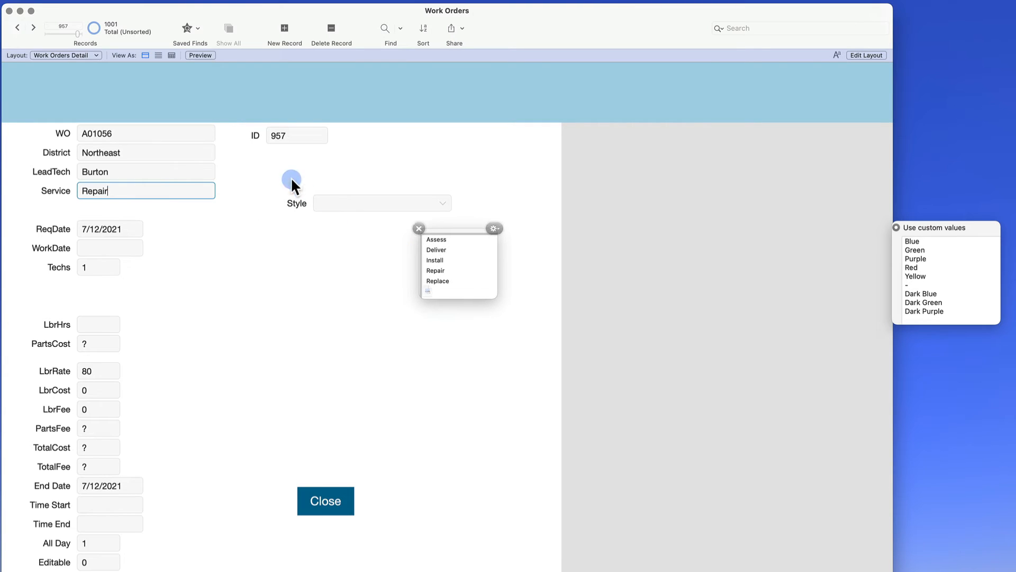
{"action": "left_click", "coordinate": [98, 5]}
{"action": "mouse_move", "coordinate": [111, 91]}
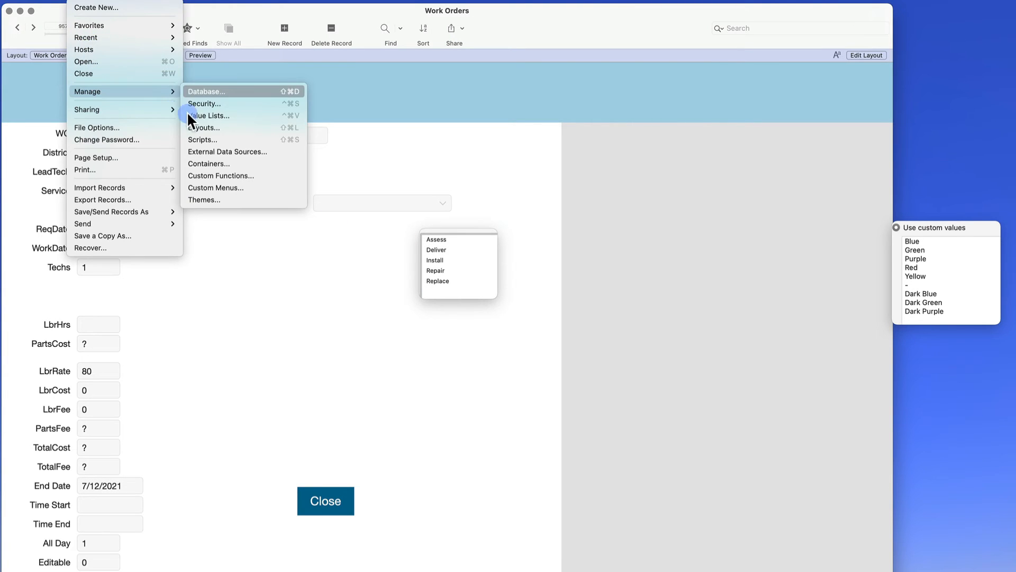
{"action": "left_click", "coordinate": [201, 116]}
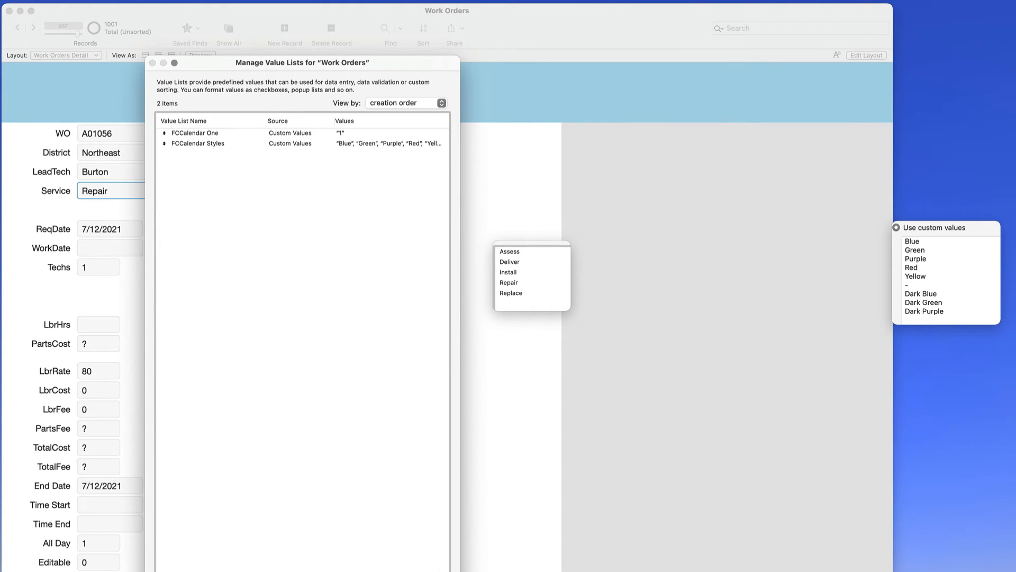
{"action": "left_click", "coordinate": [216, 561]}
{"action": "type", "text": "Service"}
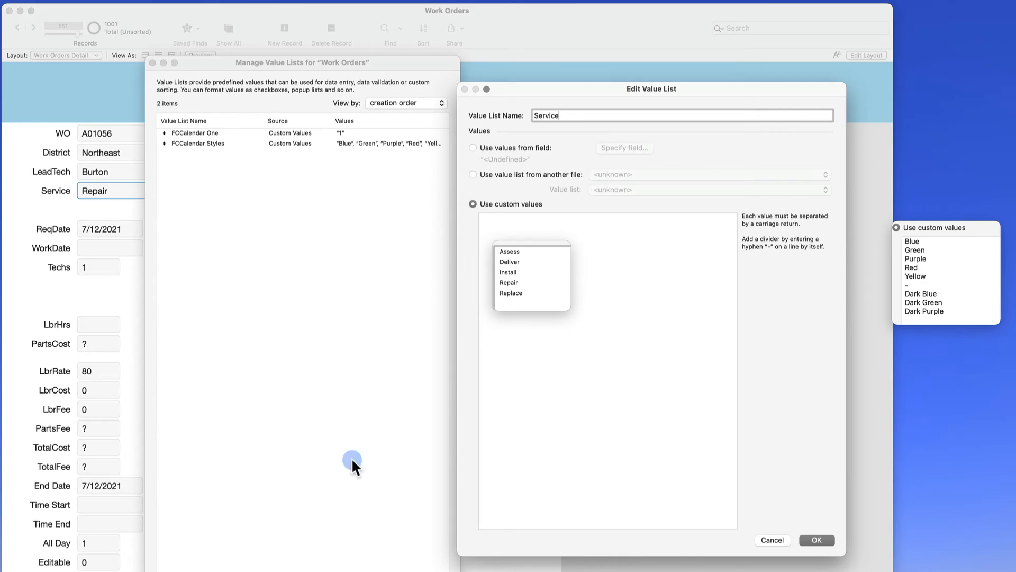
- Fill the Service value list with the custom values Assess, Deliver, Install, Repair and Replace, and save it
{"action": "left_click", "coordinate": [556, 221]}
{"action": "left_click", "coordinate": [565, 240]}
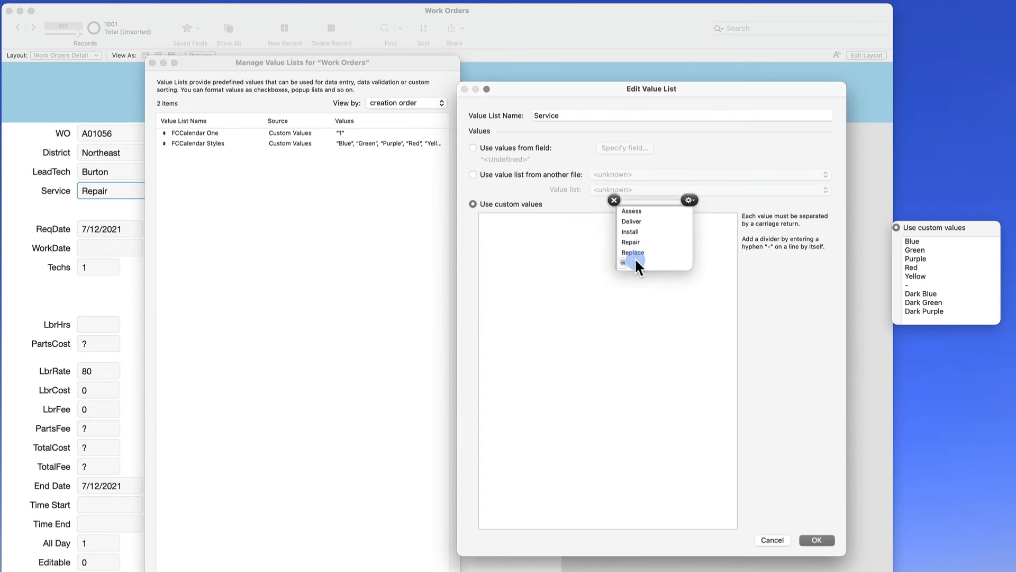
{"action": "type", "text": "Assess"}
{"action": "key", "text": "Return"}
{"action": "type", "text": "Deliver"}
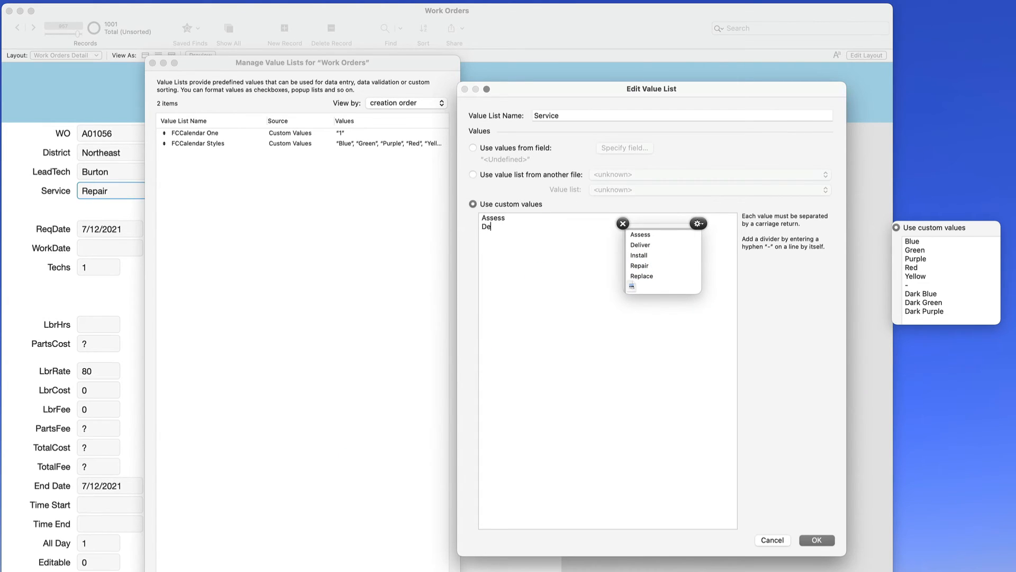
{"action": "key", "text": "Return"}
{"action": "type", "text": "Install"}
{"action": "key", "text": "Return"}
{"action": "type", "text": "Repair"}
{"action": "key", "text": "Return"}
{"action": "type", "text": "Replace"}
{"action": "left_click", "coordinate": [838, 540]}
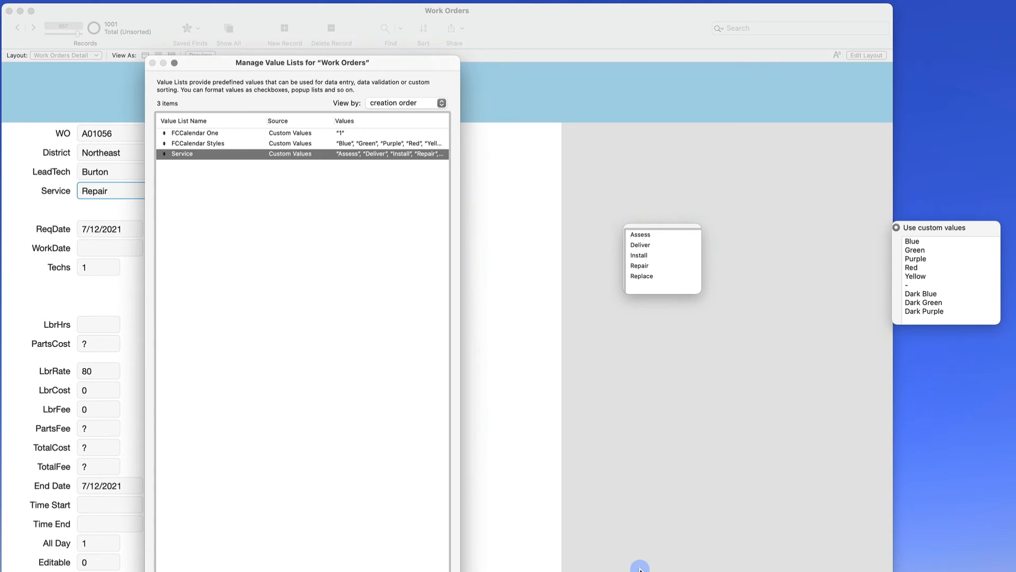
{"action": "left_click", "coordinate": [418, 543]}
{"action": "left_click", "coordinate": [333, 380]}
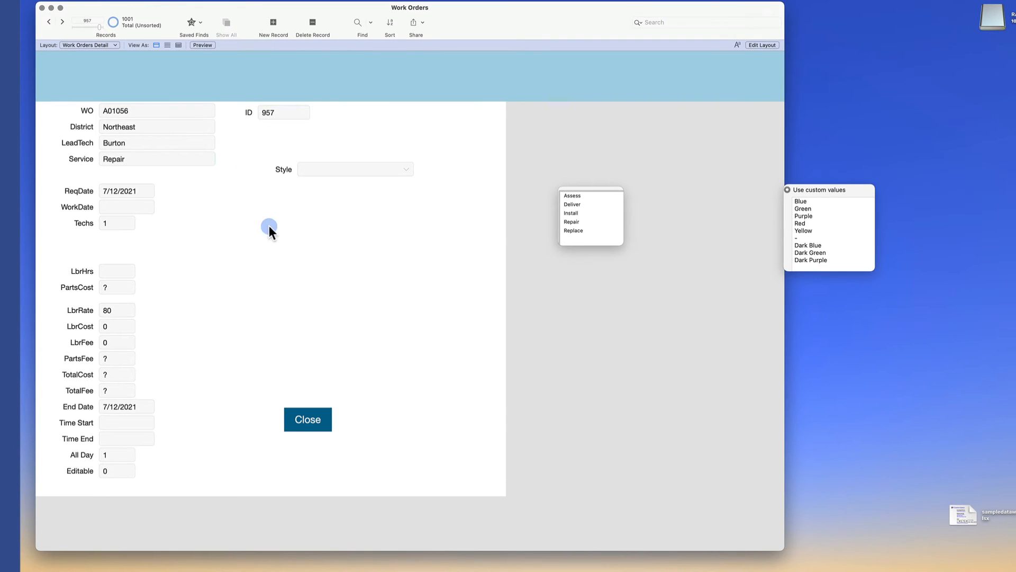
- Format the Service field on the layout as a drop-down list using the Service value list, and return to Browse mode
{"action": "key", "text": "super+l"}
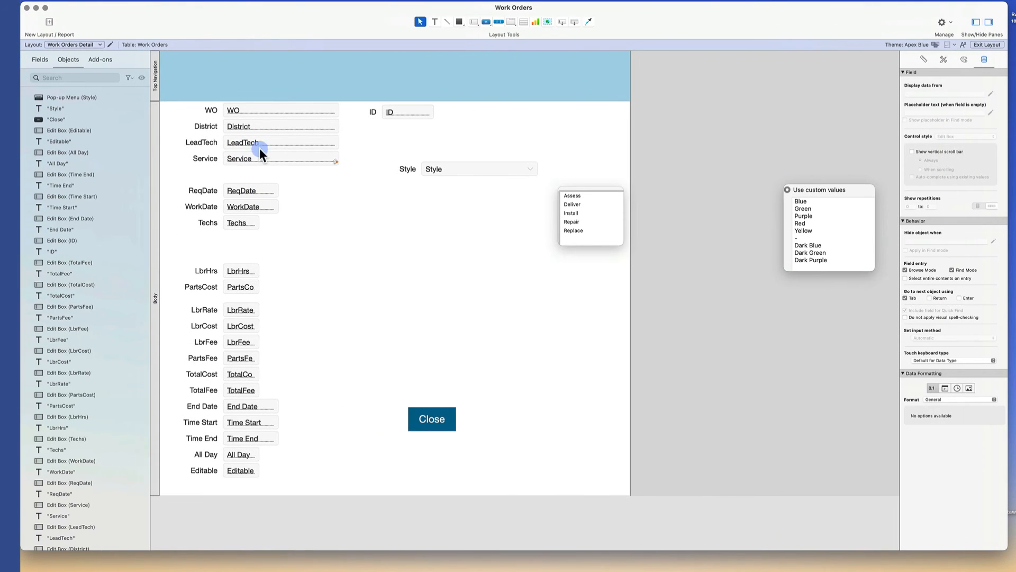
{"action": "left_click", "coordinate": [259, 157]}
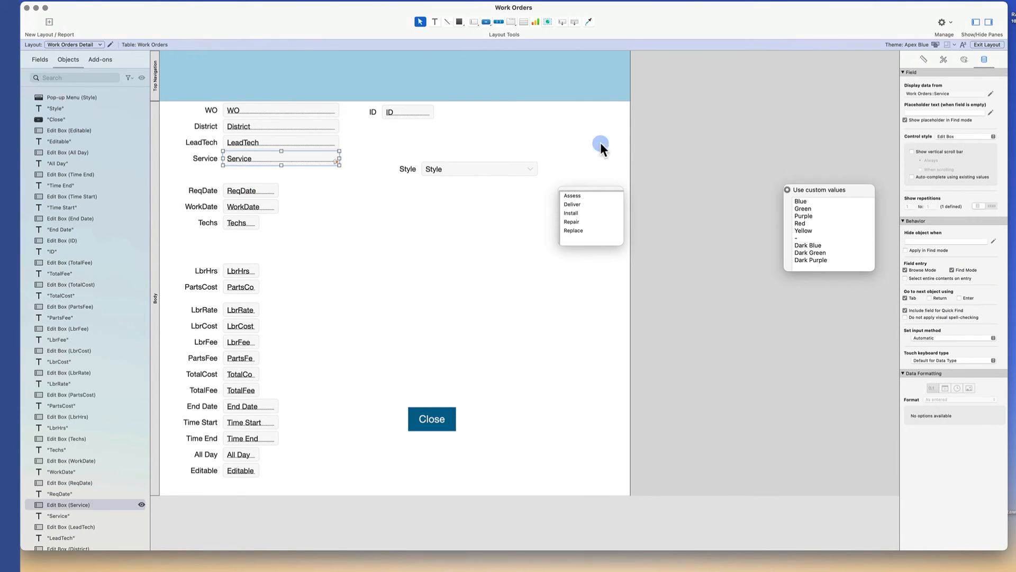
{"action": "left_click", "coordinate": [963, 136]}
{"action": "left_click", "coordinate": [964, 142]}
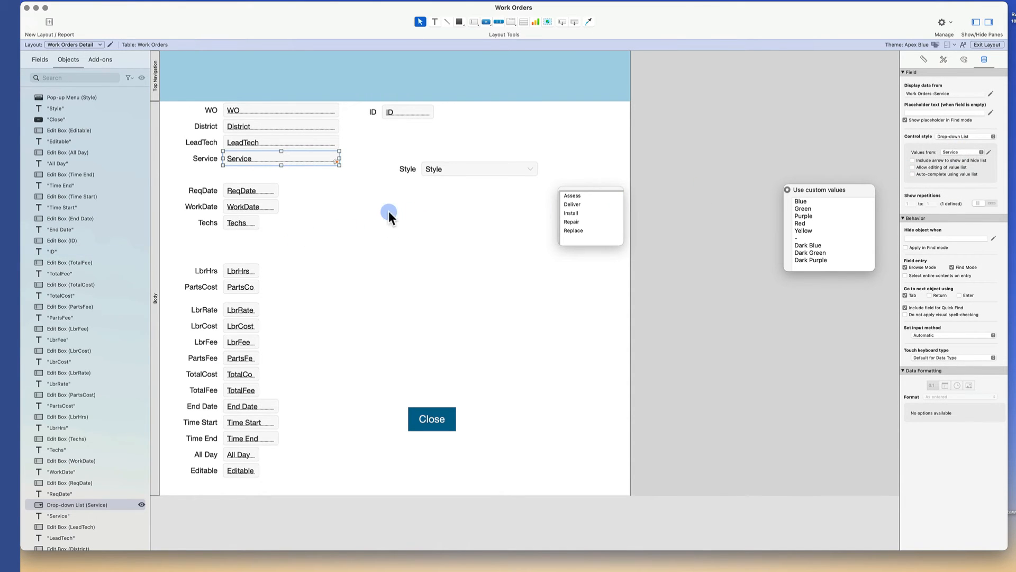
{"action": "key", "text": "super+b"}
- Test the Style script trigger by choosing Install and Deliver as the work order's service
{"action": "left_click", "coordinate": [253, 159]}
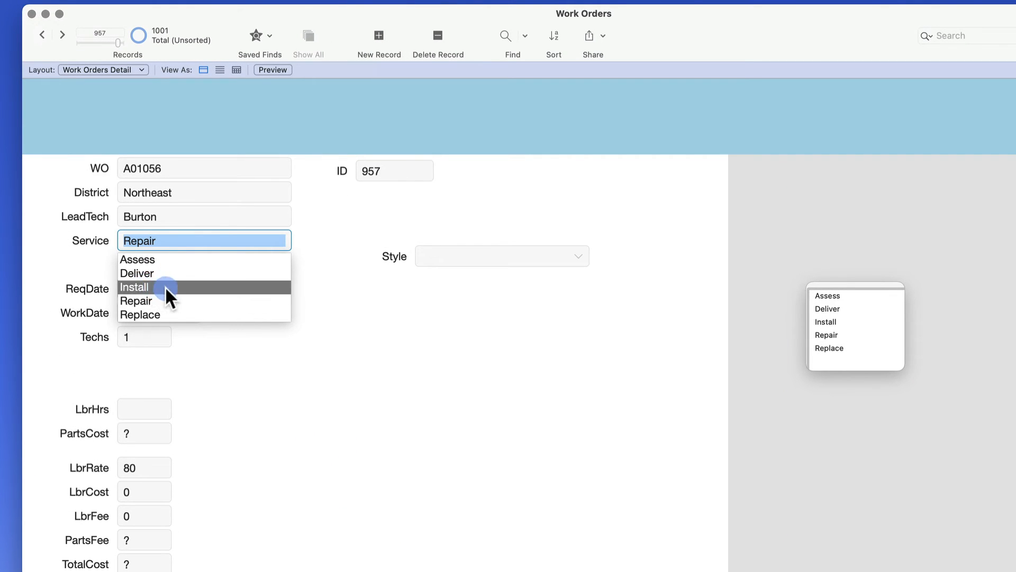
{"action": "left_click", "coordinate": [164, 287]}
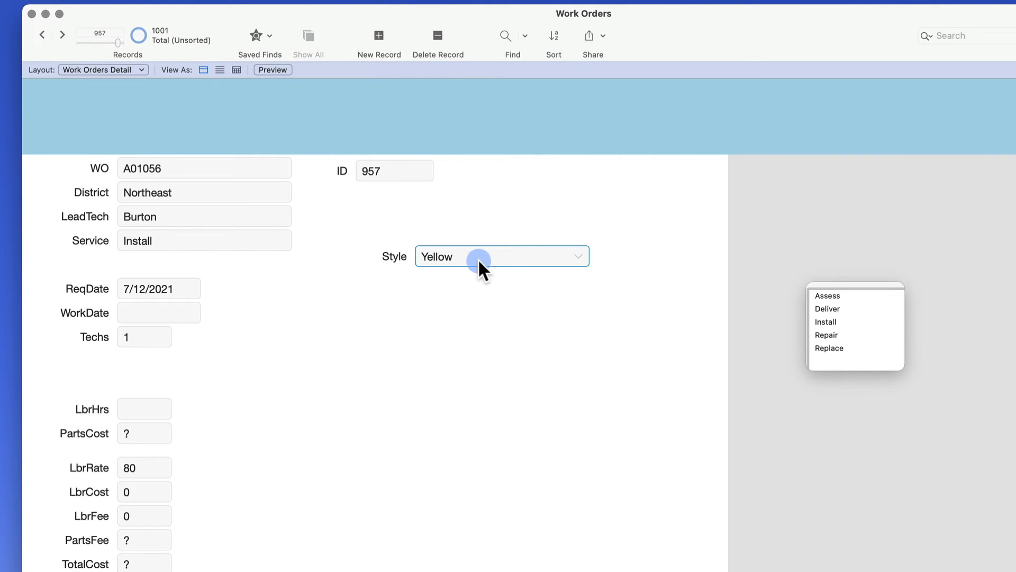
{"action": "left_click", "coordinate": [207, 241]}
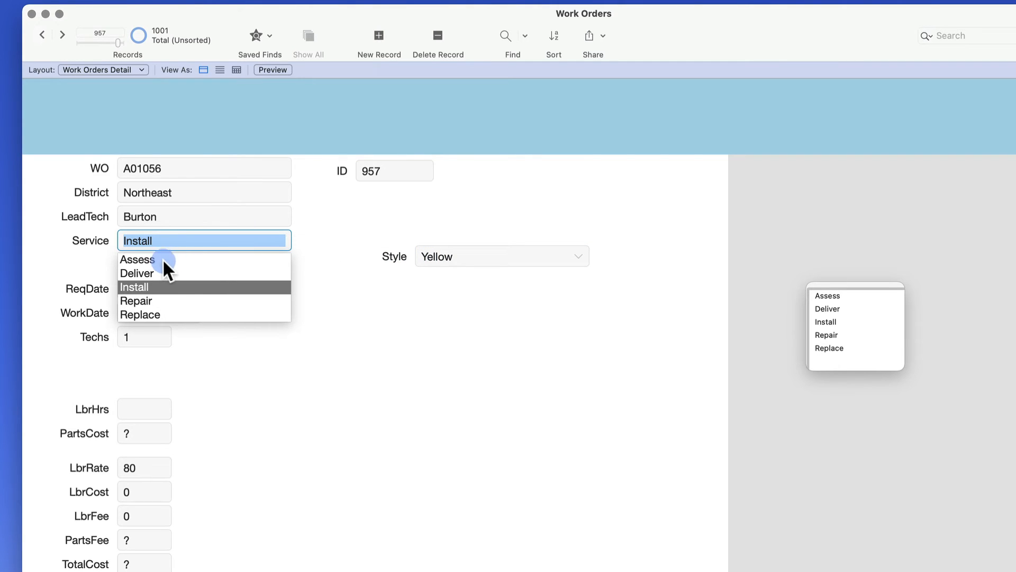
{"action": "left_click", "coordinate": [231, 277]}
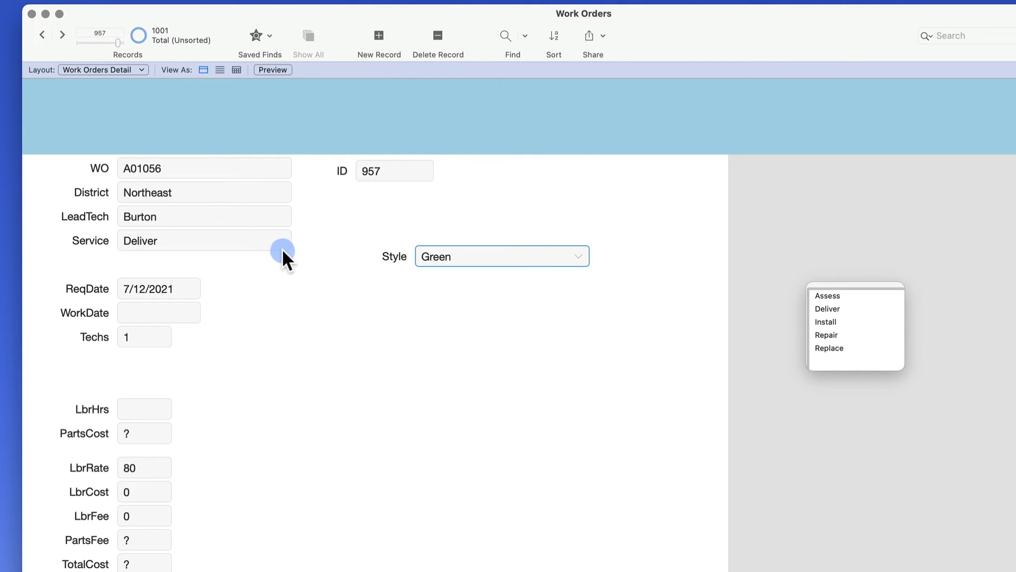
- Test the Style script trigger by setting the work order's service to Assess, Repair and finally Replace, and commit the record
{"action": "left_click", "coordinate": [151, 240]}
{"action": "left_click", "coordinate": [153, 258]}
{"action": "left_click", "coordinate": [164, 243]}
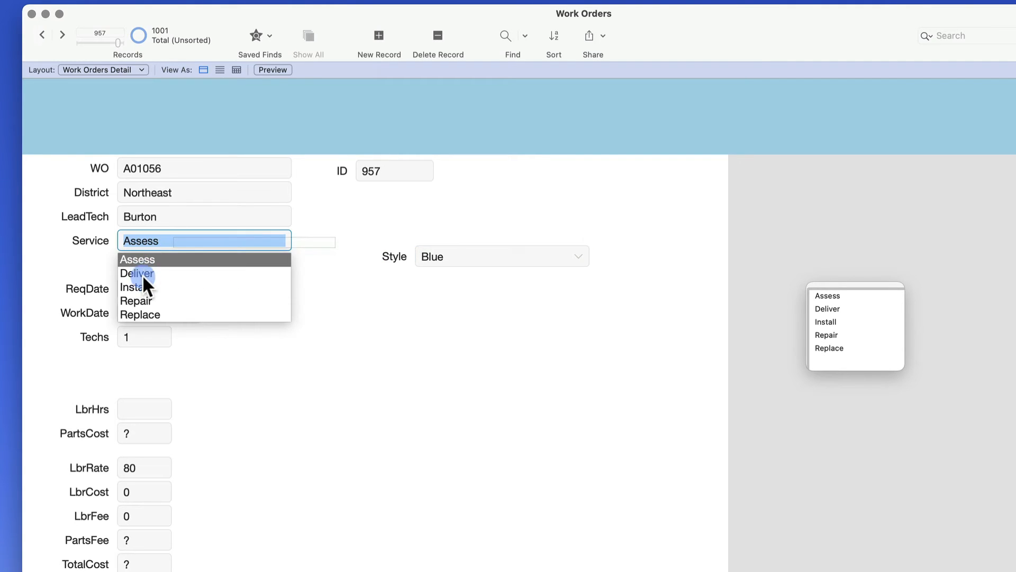
{"action": "left_click", "coordinate": [244, 298]}
{"action": "left_click", "coordinate": [205, 246]}
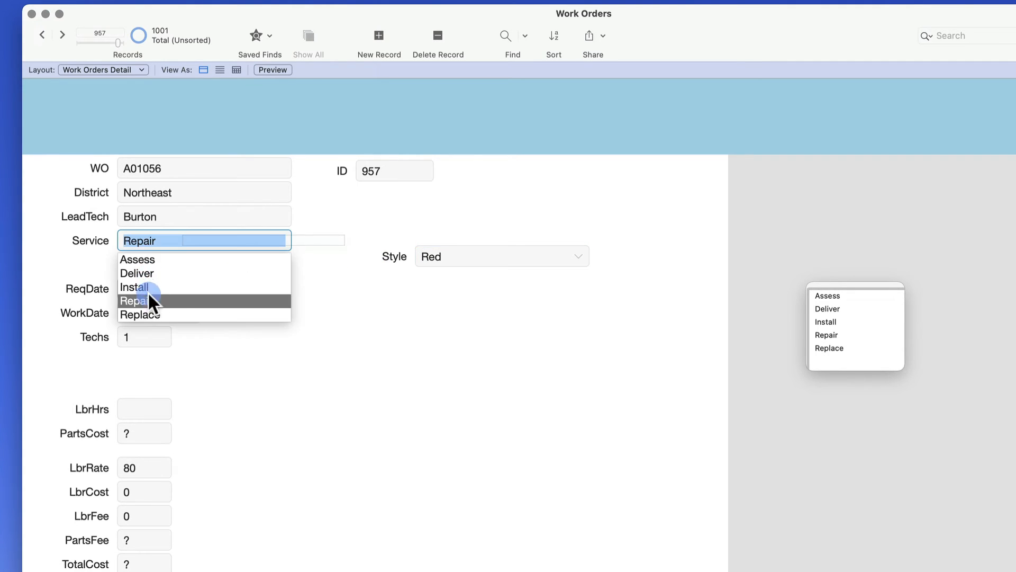
{"action": "left_click", "coordinate": [148, 311]}
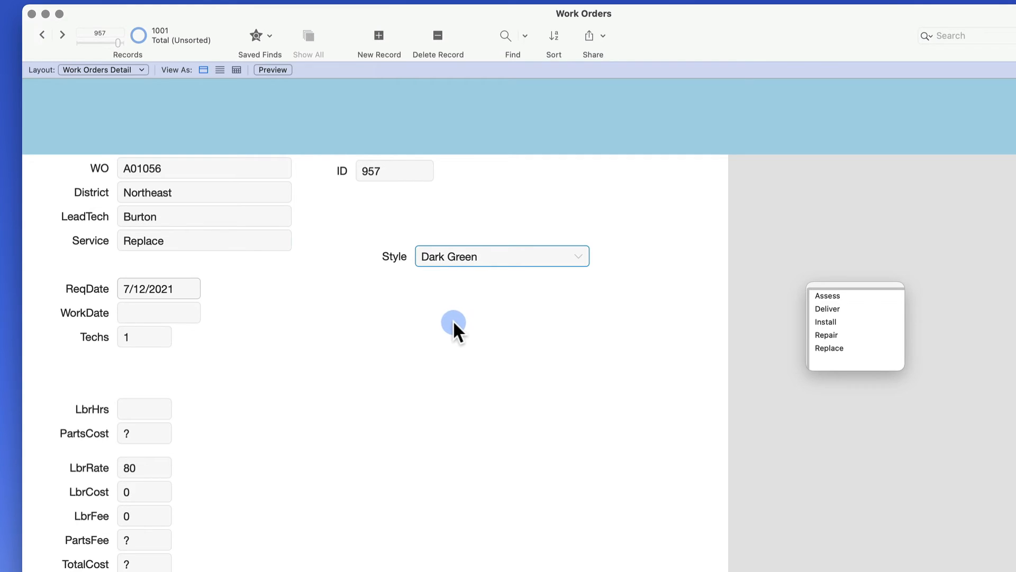
{"action": "left_click", "coordinate": [530, 322]}
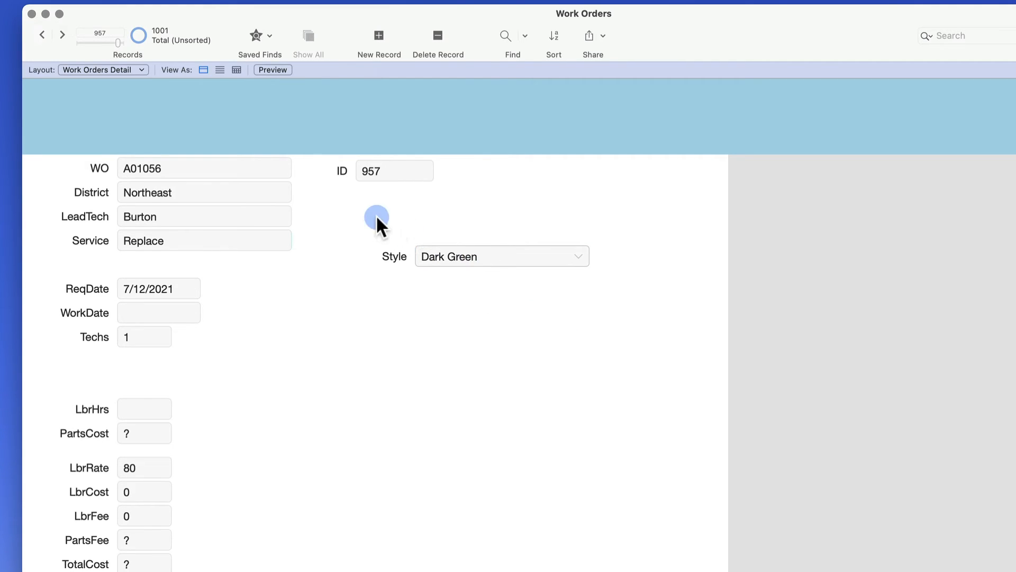
- Go to record 958 and copy the Case calculation from the Set Field step of the Calculate Style script
{"action": "left_click_drag", "start_coordinate": [61, 29], "coordinate": [61, 29]}
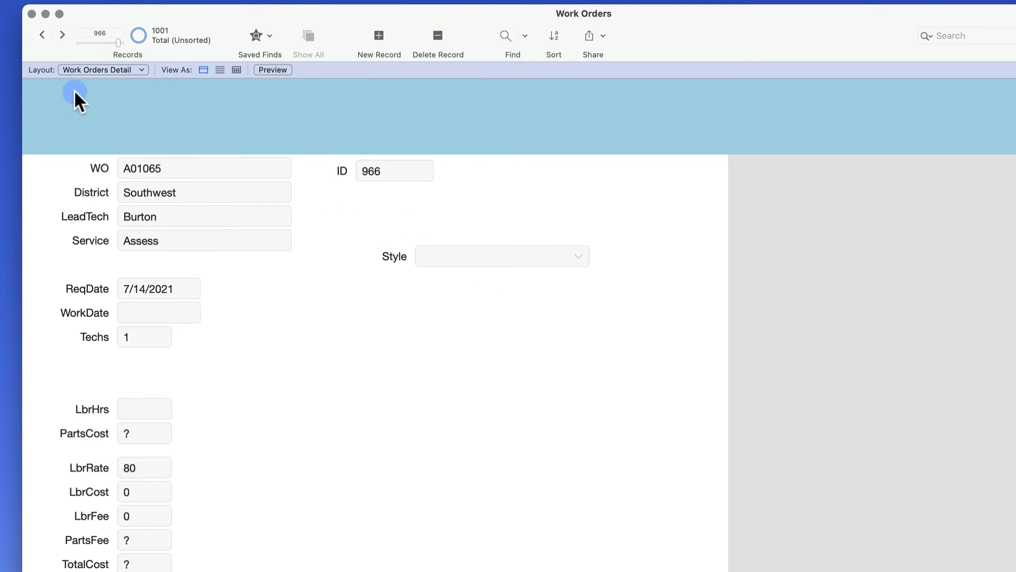
{"action": "left_click_drag", "start_coordinate": [38, 33], "coordinate": [38, 32]}
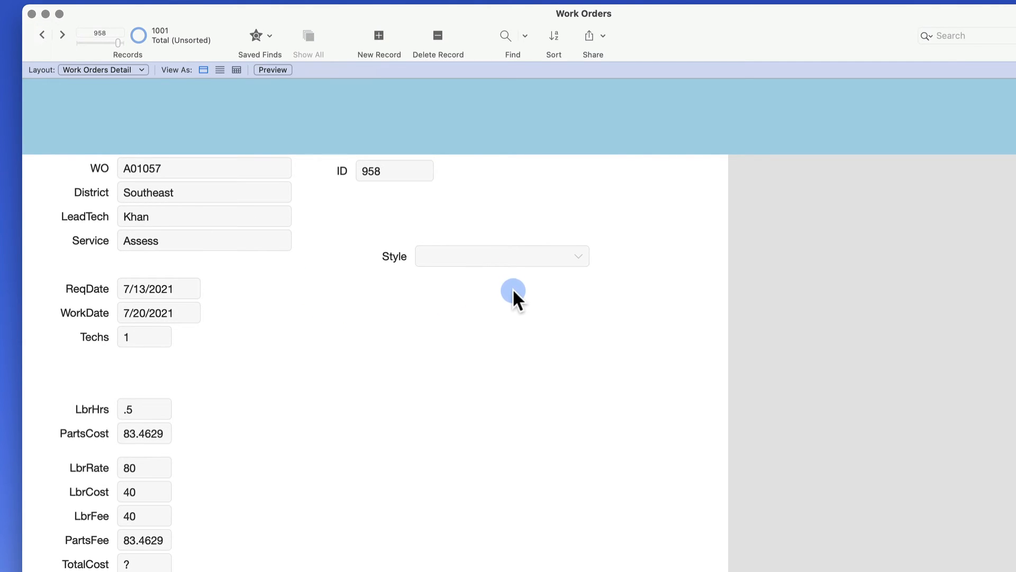
{"action": "key", "text": "shift+super+s"}
{"action": "left_click", "coordinate": [304, 548]}
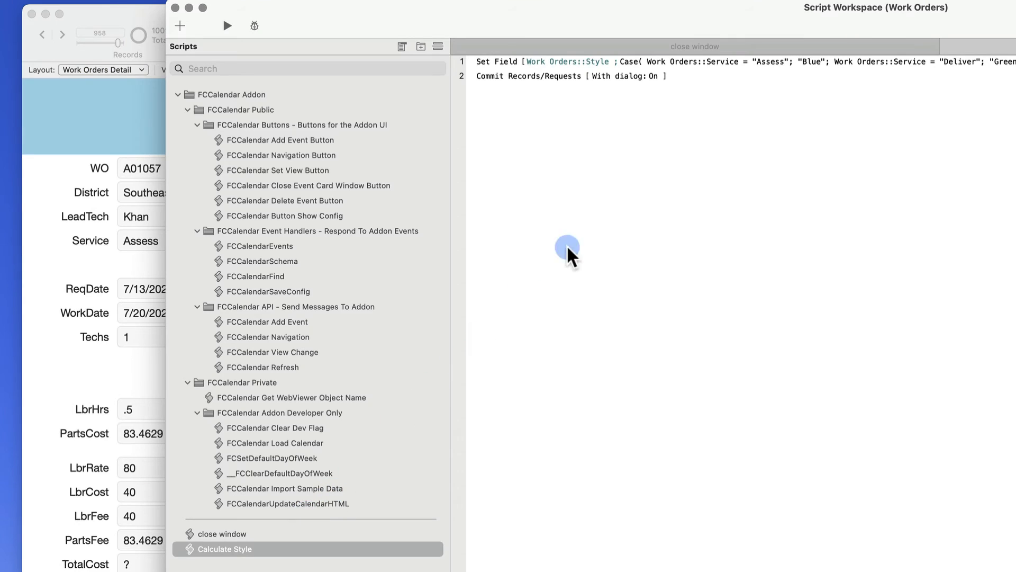
{"action": "left_click", "coordinate": [768, 62]}
{"action": "left_click_drag", "start_coordinate": [595, 419], "coordinate": [428, 284]}
{"action": "key", "text": "super+c"}
{"action": "key", "text": "Return"}
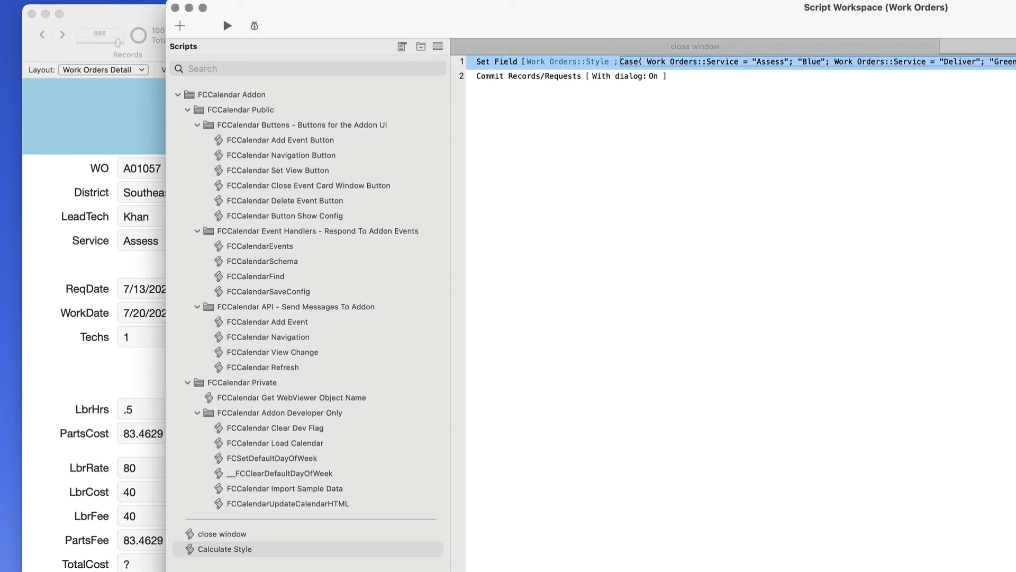
{"action": "key", "text": "super+w"}
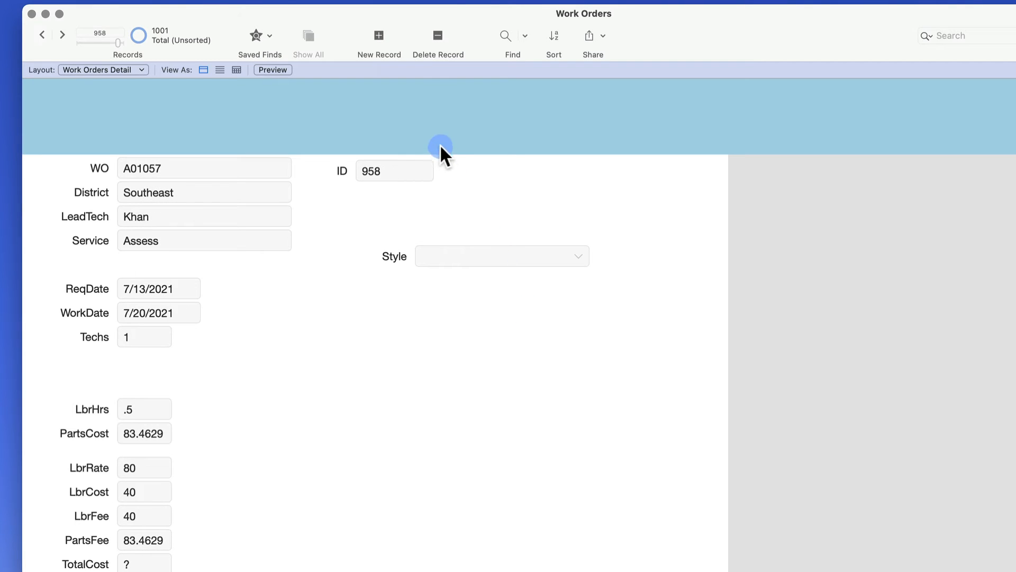
- Set the record's Style to Blue, and change the Style field's control style to Edit Box on the layout, returning to Browse mode
{"action": "left_click", "coordinate": [484, 257]}
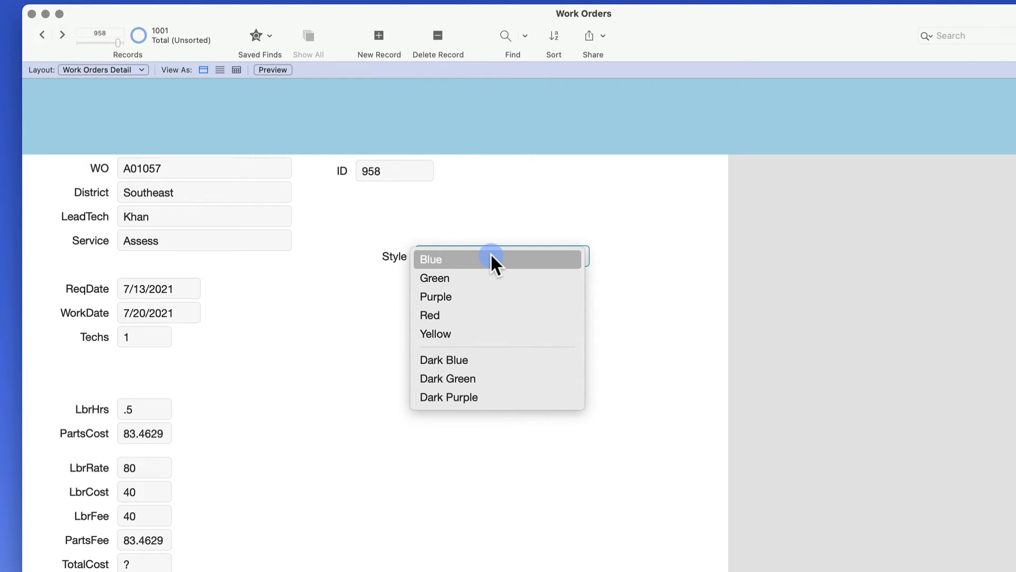
{"action": "left_click", "coordinate": [585, 251]}
{"action": "left_click", "coordinate": [598, 250]}
{"action": "key", "text": "super+l"}
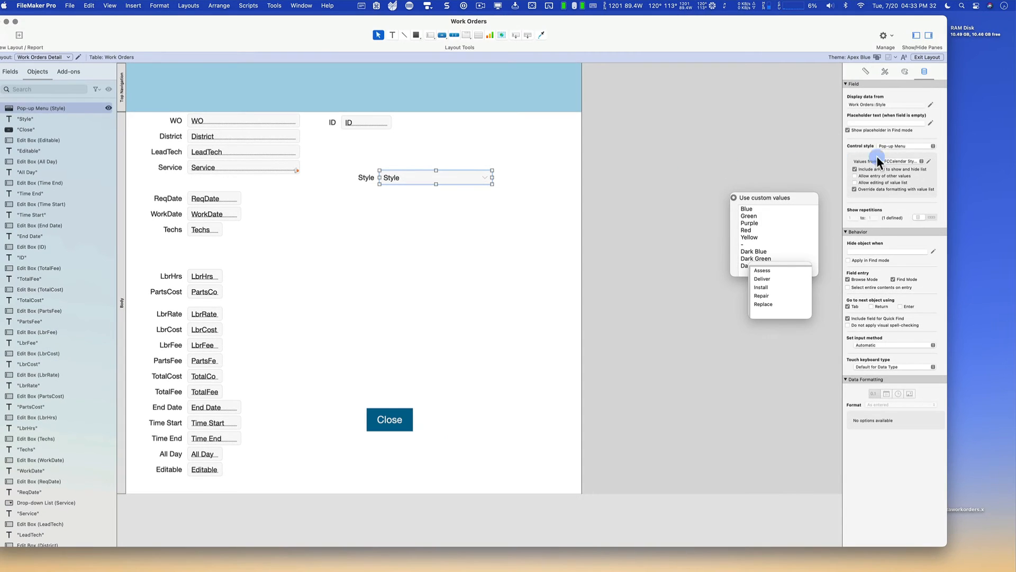
{"action": "left_click", "coordinate": [895, 146]}
{"action": "left_click", "coordinate": [892, 132]}
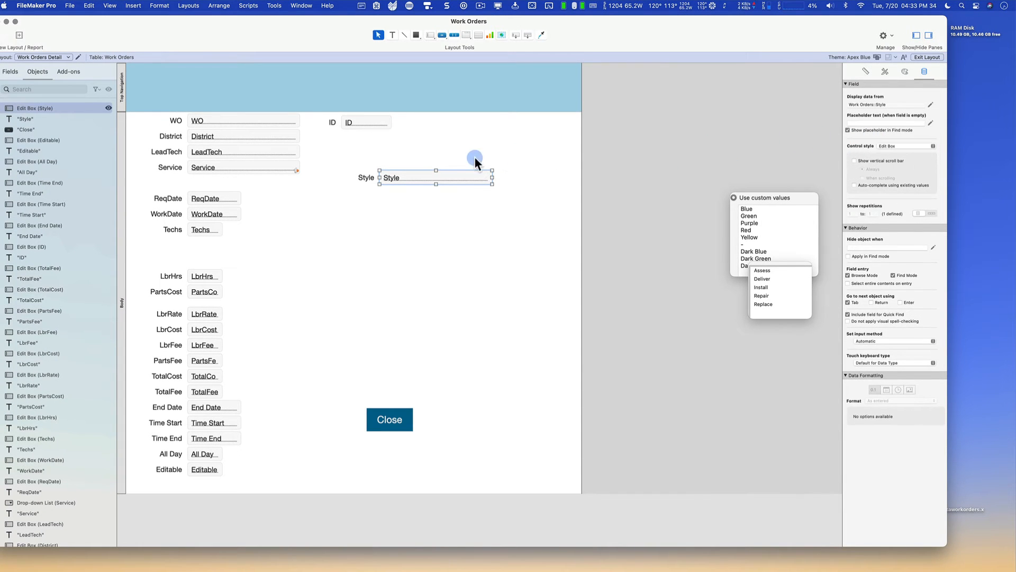
{"action": "key", "text": "super+b"}
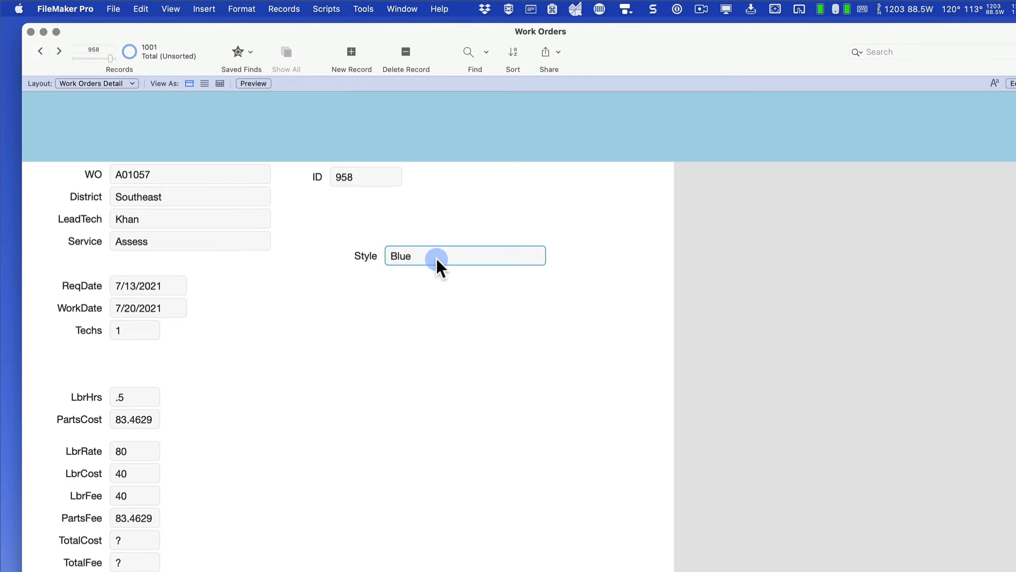
- Replace the Style field contents across all records with the calculated result of the copied Case formula, removing its blank line
{"action": "left_click", "coordinate": [283, 9]}
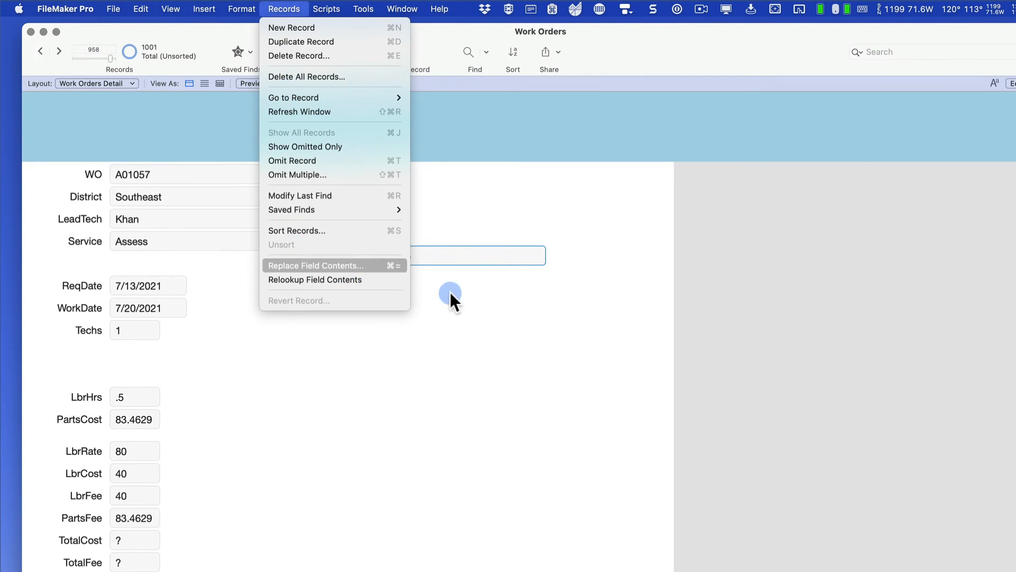
{"action": "left_click", "coordinate": [778, 339]}
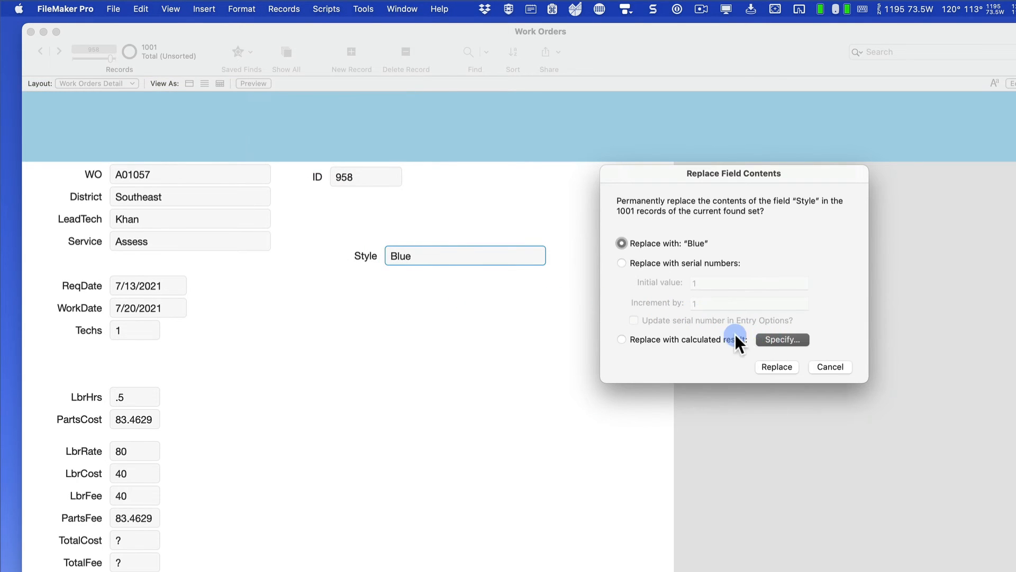
{"action": "key", "text": "super+v"}
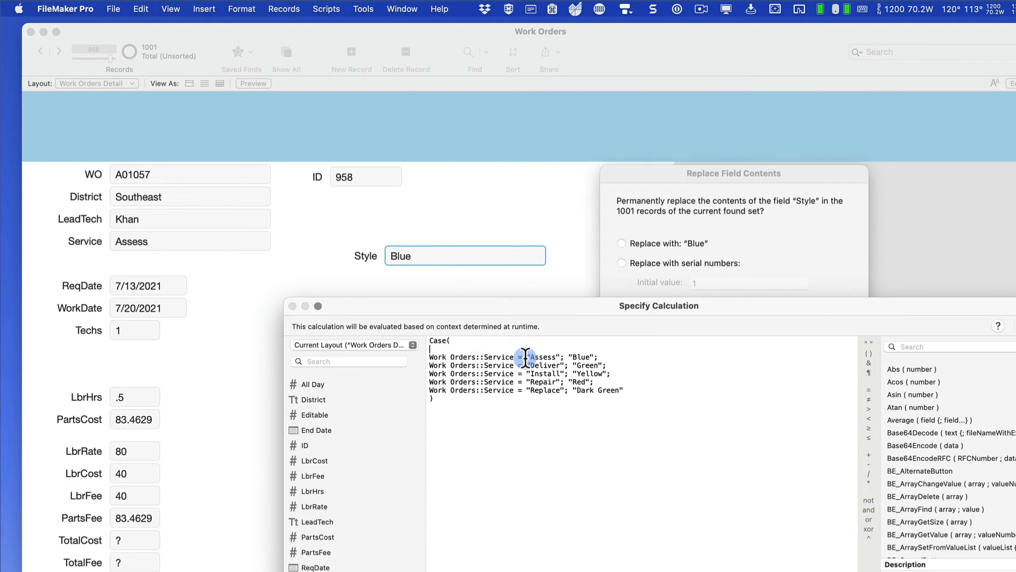
{"action": "left_click", "coordinate": [439, 347]}
{"action": "key", "text": "BackSpace"}
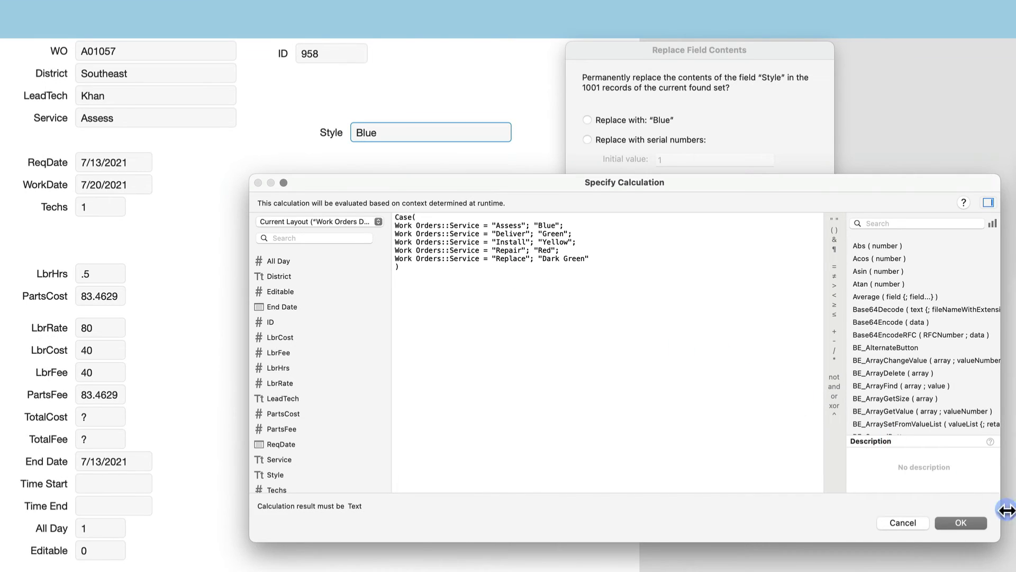
{"action": "left_click", "coordinate": [960, 522]}
{"action": "left_click", "coordinate": [740, 243]}
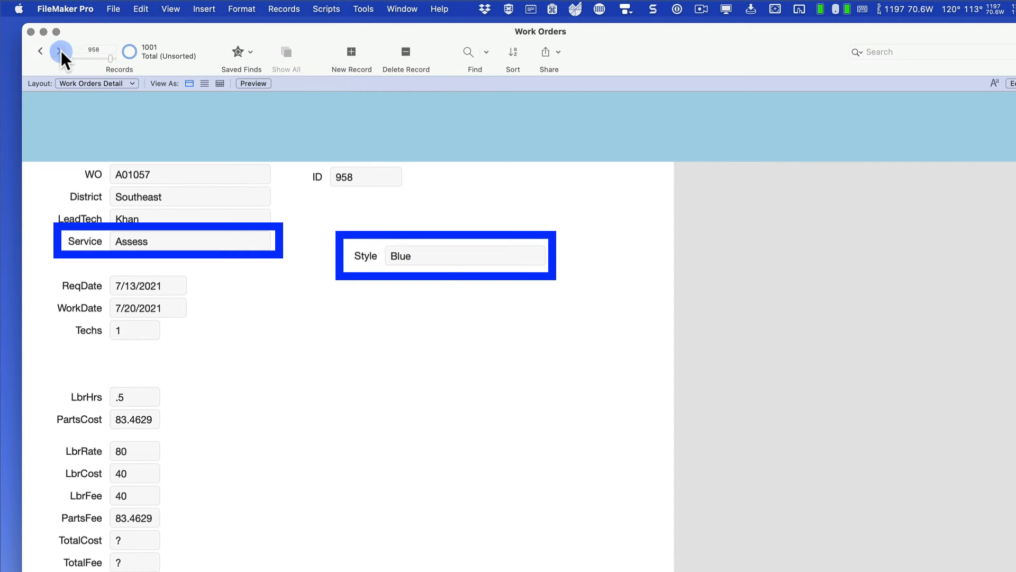
- Step forward through the records to 980, checking that each Style color matches the record's Service
{"action": "left_click", "coordinate": [61, 49]}
{"action": "left_click", "coordinate": [60, 49]}
{"action": "left_click", "coordinate": [60, 49]}
{"action": "left_click", "coordinate": [60, 49]}
{"action": "left_click", "coordinate": [60, 48]}
{"action": "left_click", "coordinate": [60, 49]}
{"action": "left_click", "coordinate": [60, 48]}
{"action": "left_click", "coordinate": [60, 49]}
{"action": "left_click", "coordinate": [61, 48]}
{"action": "left_click", "coordinate": [61, 49]}
{"action": "left_click", "coordinate": [61, 49]}
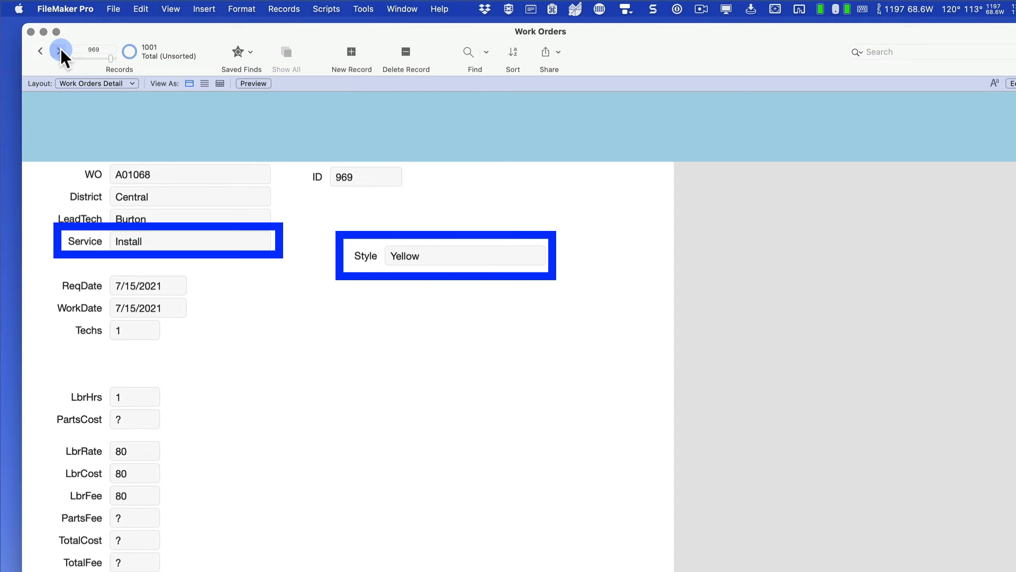
{"action": "left_click", "coordinate": [60, 48]}
{"action": "left_click", "coordinate": [61, 49]}
{"action": "left_click", "coordinate": [61, 49]}
{"action": "left_click", "coordinate": [61, 48]}
{"action": "left_click", "coordinate": [62, 48]}
{"action": "left_click", "coordinate": [62, 49]}
{"action": "left_click", "coordinate": [62, 49]}
{"action": "left_click", "coordinate": [61, 49]}
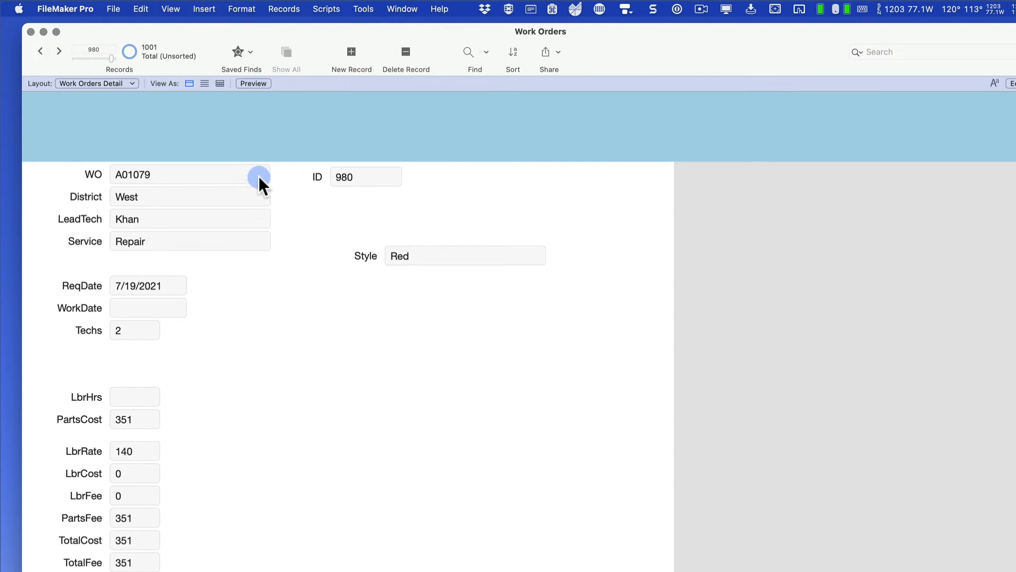
- On the Work Orders Calendar layout, set the calendar configuration's Event Style Field to Work Orders::Style and save the settings
{"action": "left_click", "coordinate": [108, 82]}
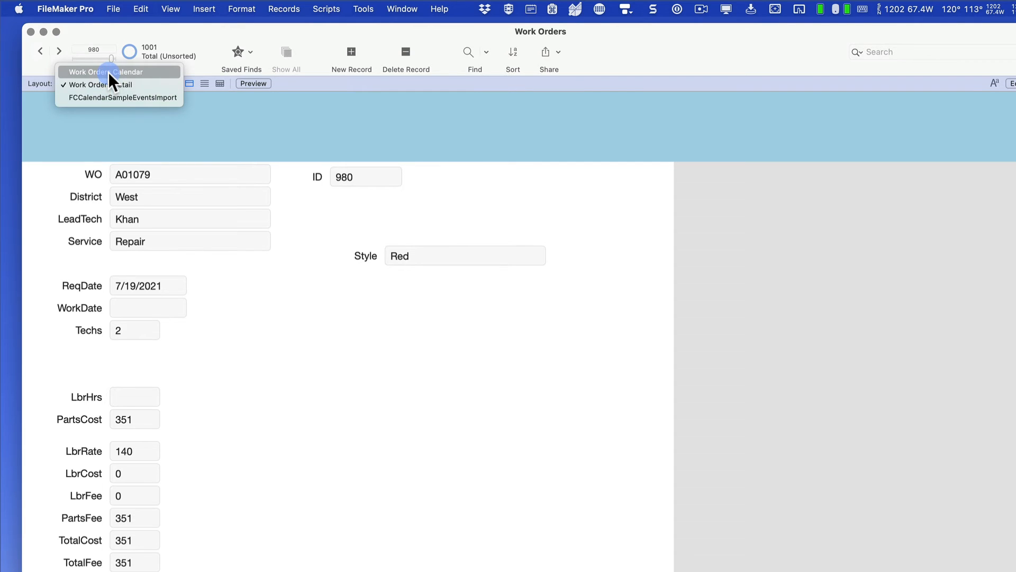
{"action": "left_click", "coordinate": [108, 72]}
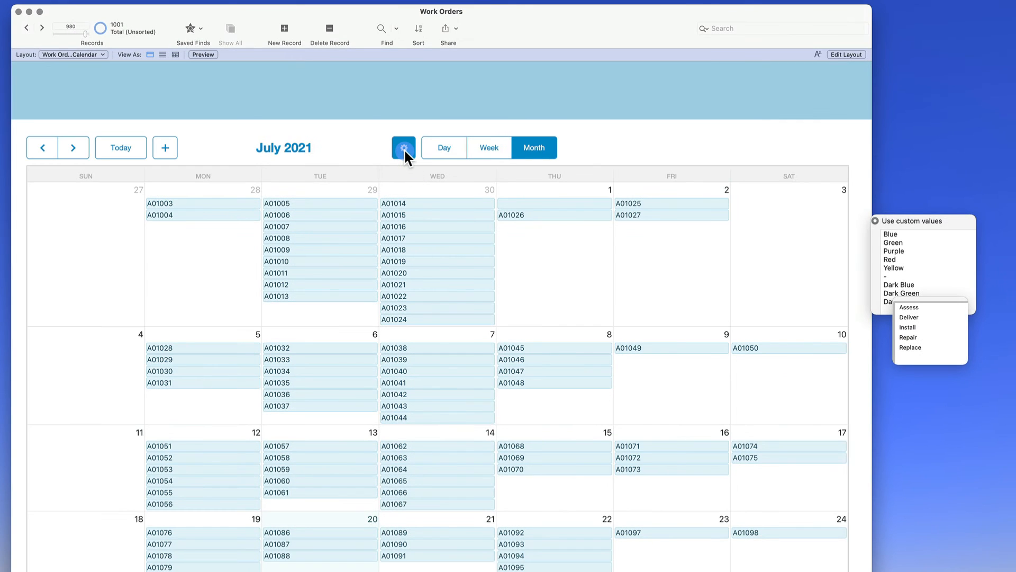
{"action": "left_click", "coordinate": [405, 148]}
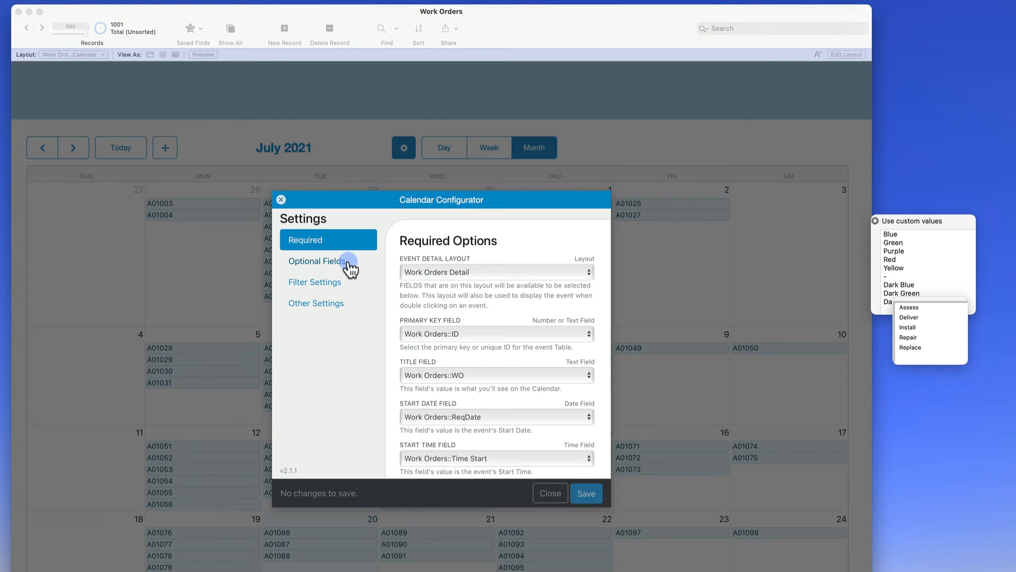
{"action": "left_click", "coordinate": [340, 261]}
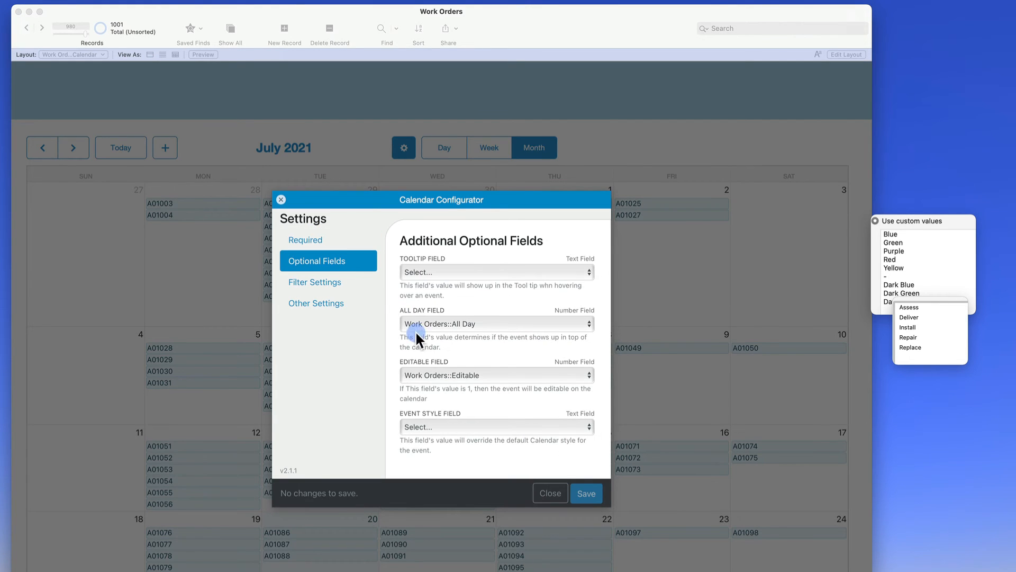
{"action": "left_click", "coordinate": [437, 423]}
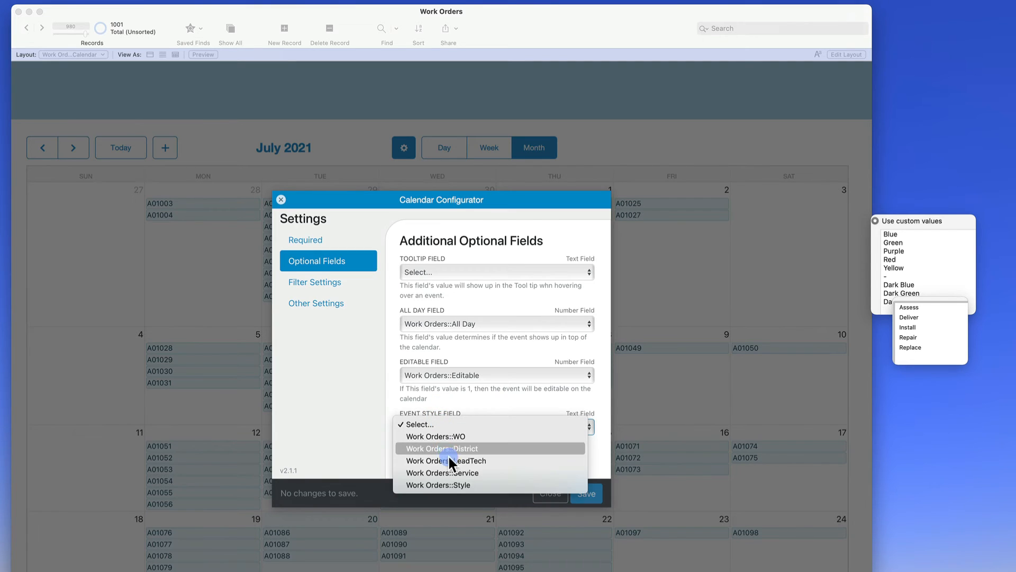
{"action": "left_click", "coordinate": [442, 485]}
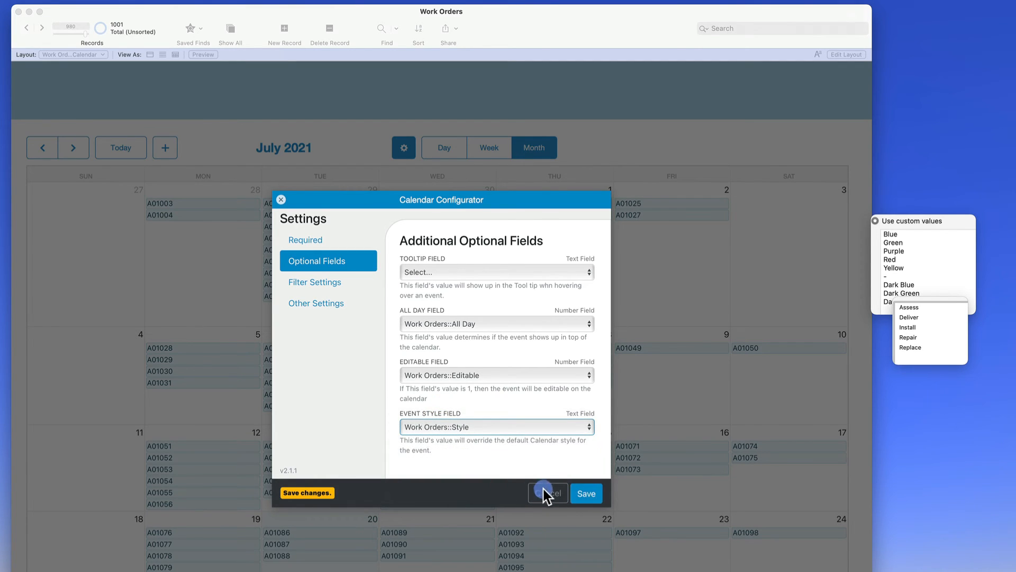
{"action": "left_click", "coordinate": [586, 494]}
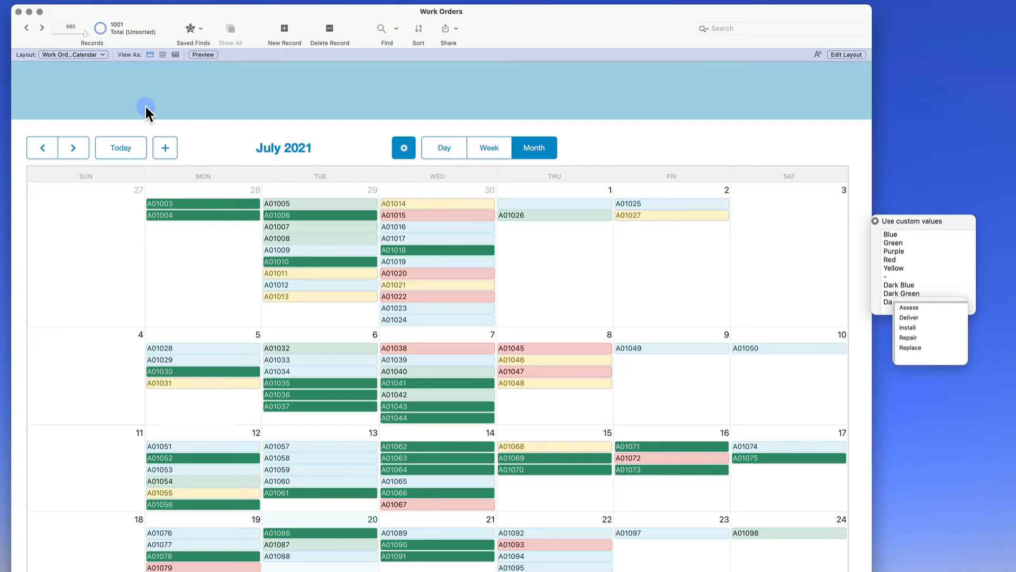
- Return to the Work Orders Detail layout and create a text field named Tooltip in the Work Orders table
{"action": "left_click", "coordinate": [39, 50]}
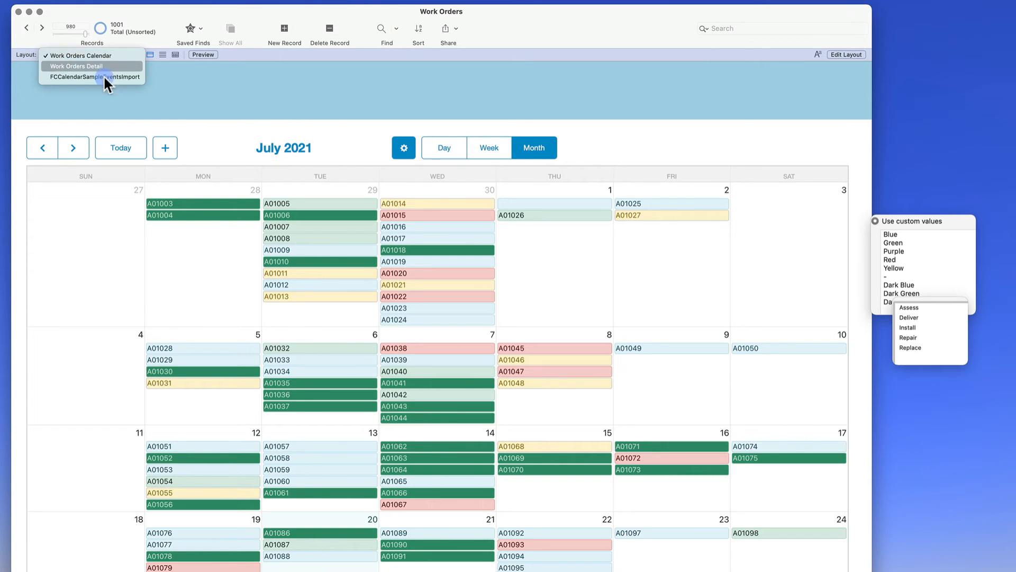
{"action": "left_click", "coordinate": [297, 119]}
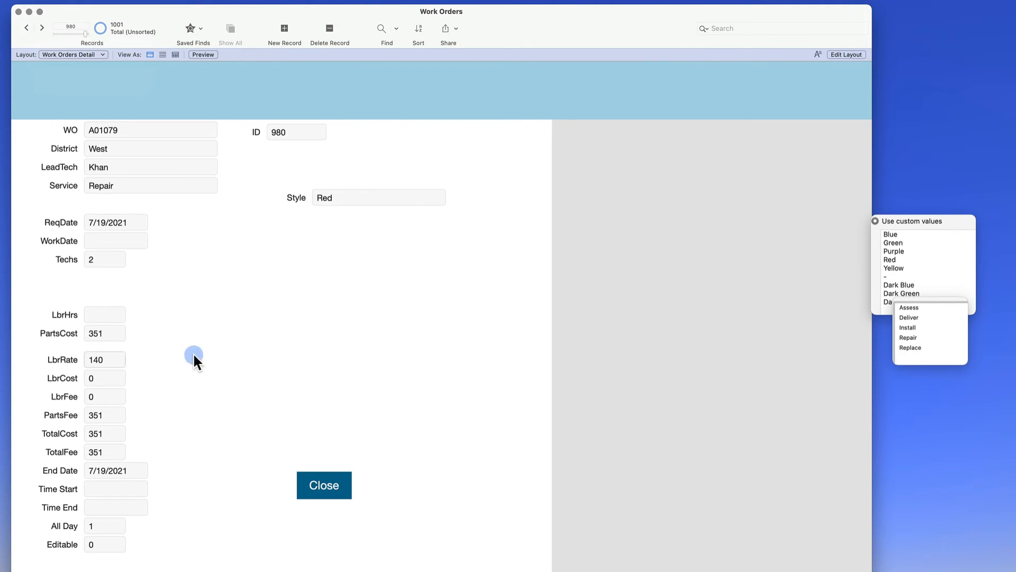
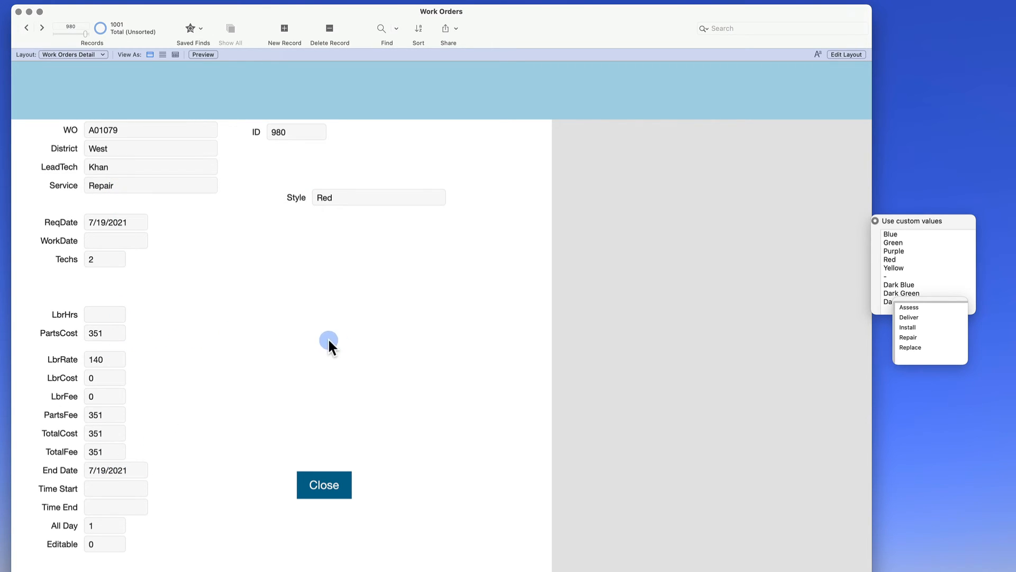
{"action": "key", "text": "super+shift+d"}
{"action": "type", "text": "Too"}
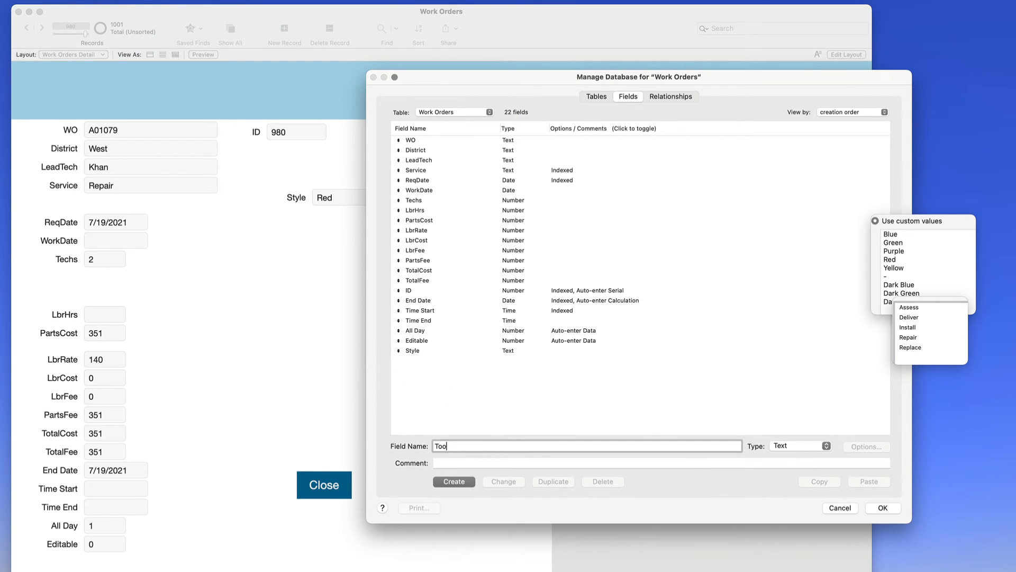
{"action": "type", "text": "l"}
{"action": "key", "text": "BackSpace"}
{"action": "type", "text": "Tip"}
{"action": "key", "text": "BackSpace"}
{"action": "key", "text": "BackSpace"}
{"action": "key", "text": "BackSpace"}
{"action": "type", "text": "tip"}
{"action": "key", "text": "Return"}
{"action": "left_click", "coordinate": [882, 508]}
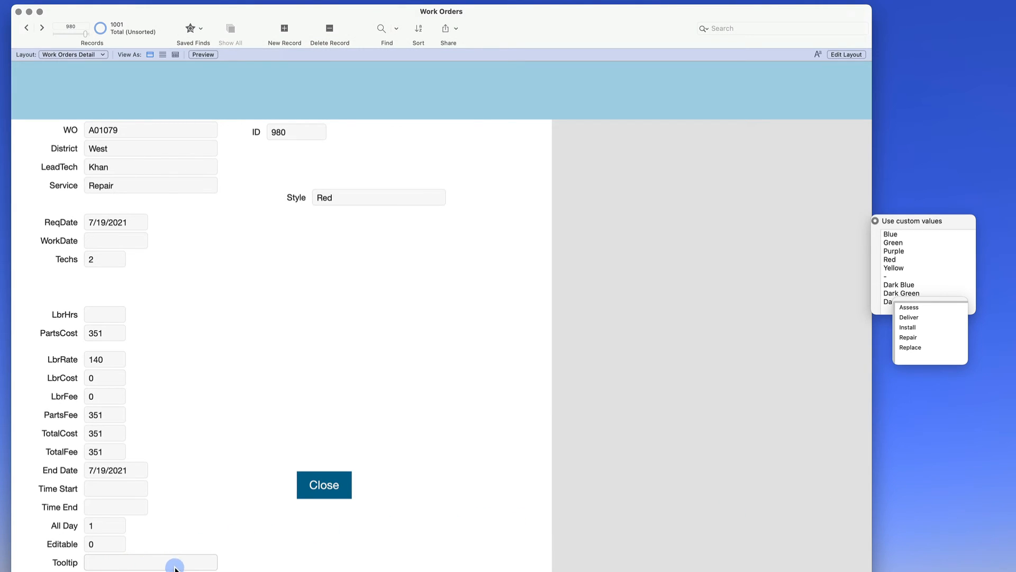
- Move the Tooltip field and its label directly below the Style field on the layout, and return to Browse mode
{"action": "key", "text": "super+l"}
{"action": "left_click_drag", "start_coordinate": [188, 571], "coordinate": [295, 565]}
{"action": "left_click_drag", "start_coordinate": [269, 563], "coordinate": [519, 222]}
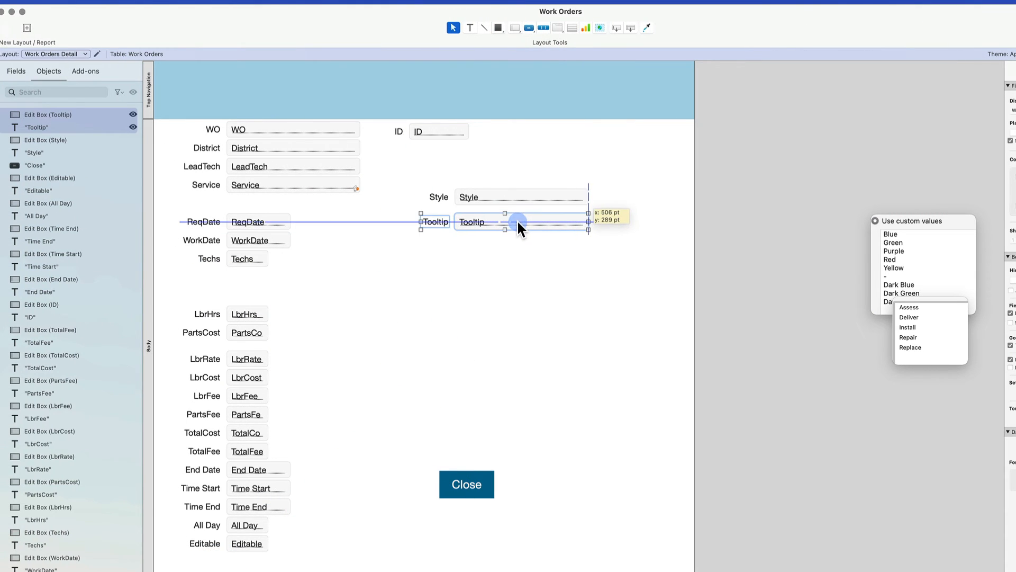
{"action": "left_click", "coordinate": [549, 244]}
{"action": "left_click", "coordinate": [548, 224]}
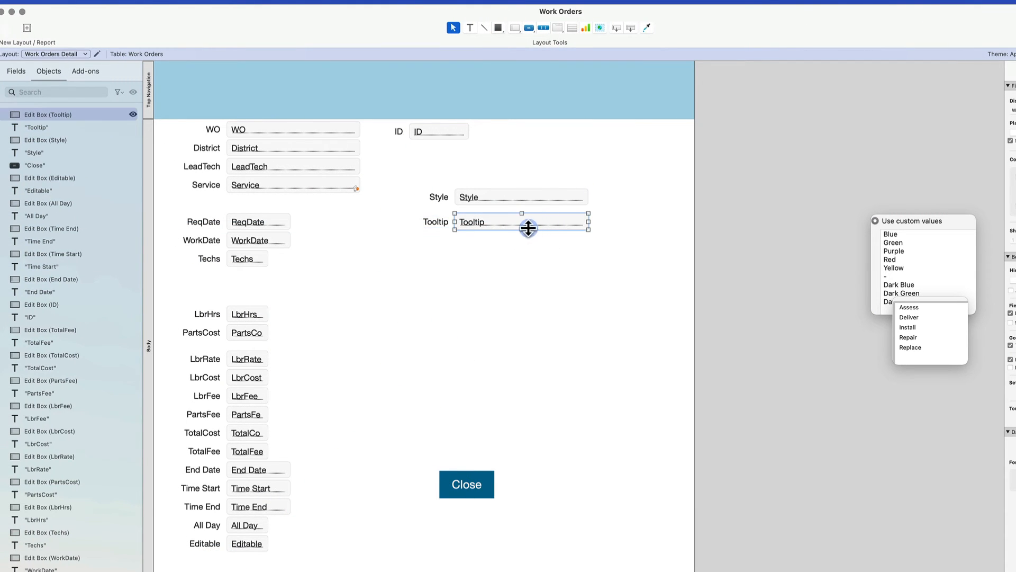
{"action": "key", "text": "super+b"}
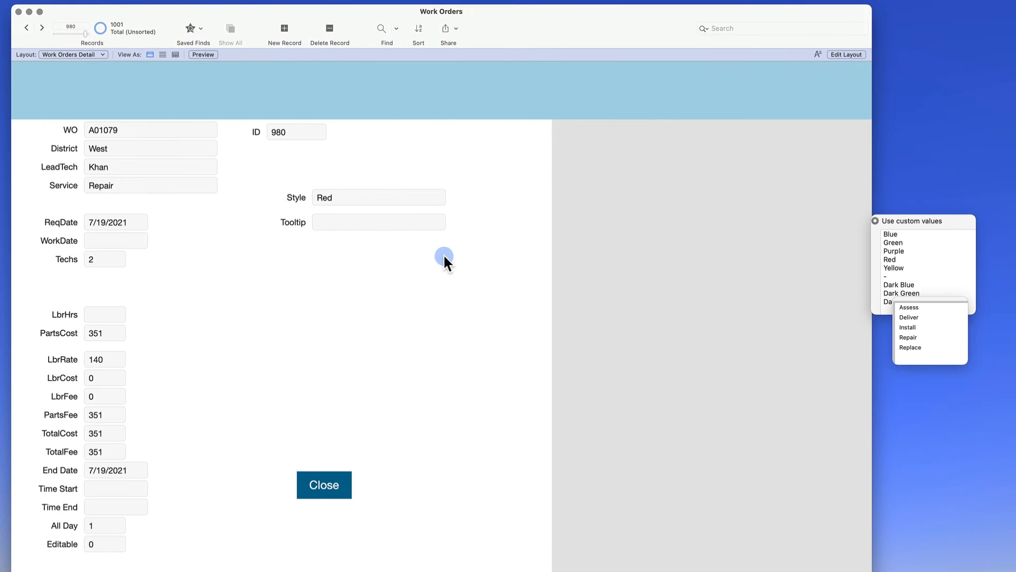
- Duplicate the Calculate Style script and rename the copy Calculate Tooltip
{"action": "left_click", "coordinate": [347, 228]}
{"action": "key", "text": "super+shift+s"}
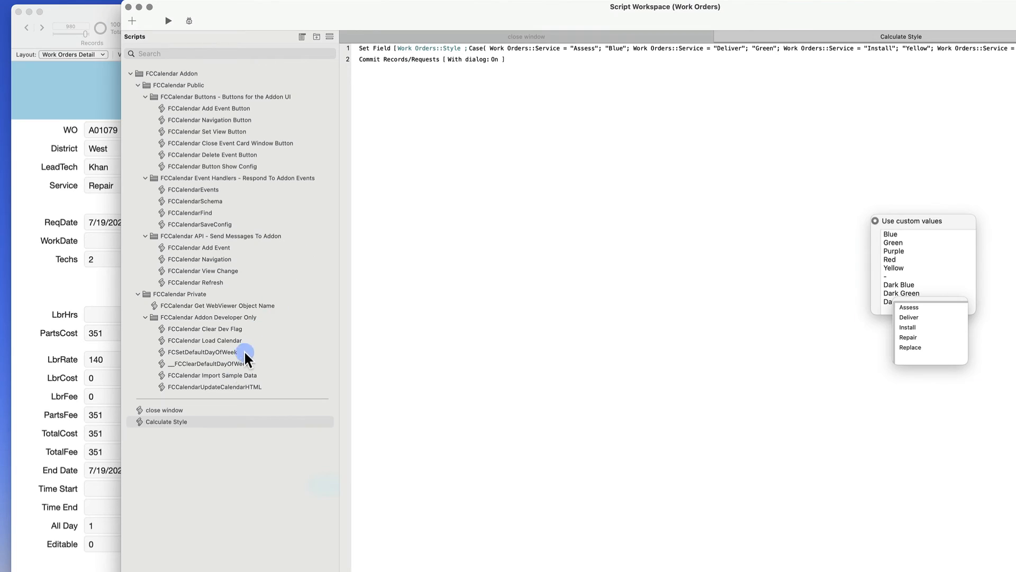
{"action": "left_click", "coordinate": [185, 422]}
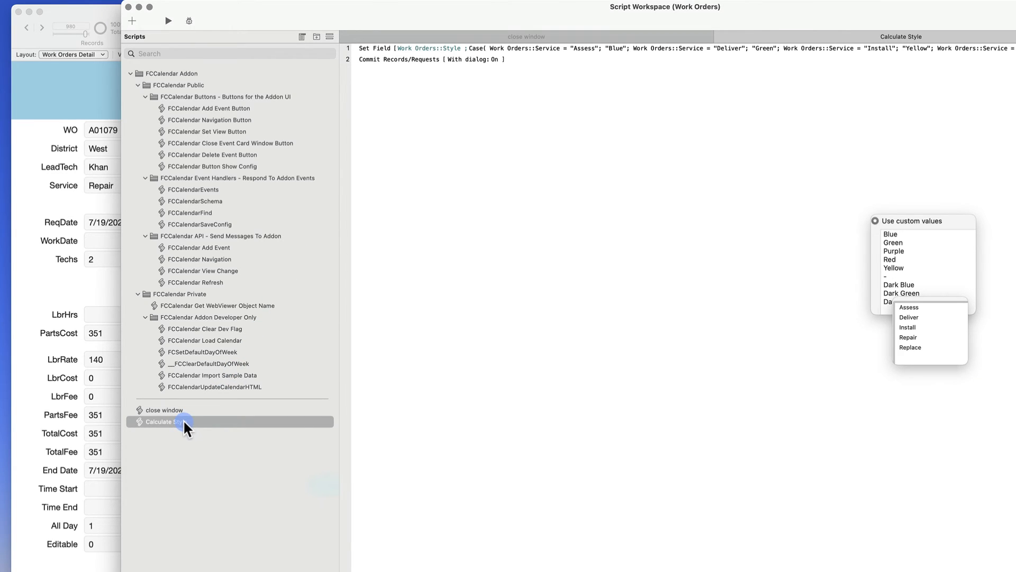
{"action": "key", "text": "super+d"}
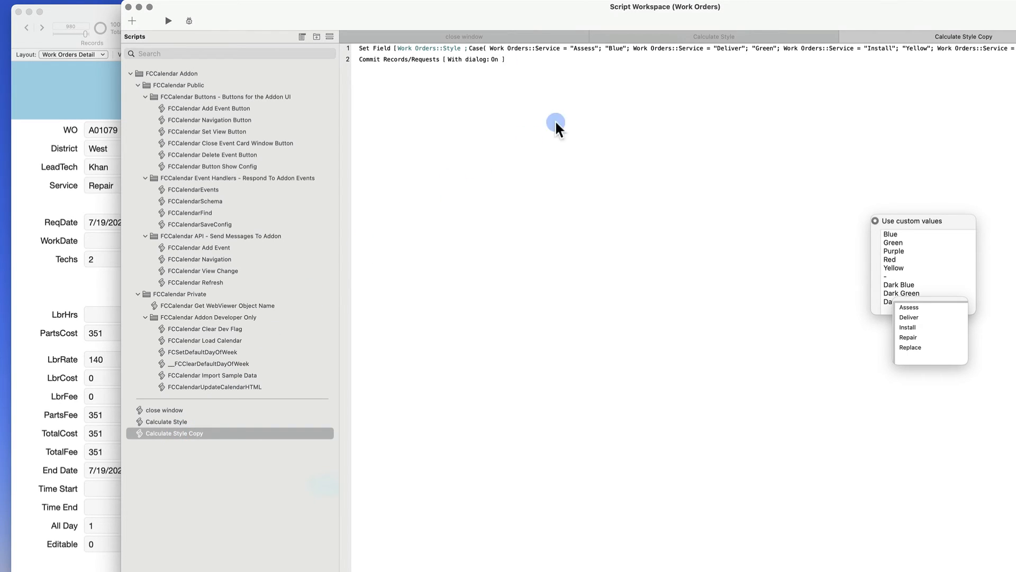
{"action": "double_click", "coordinate": [968, 37]}
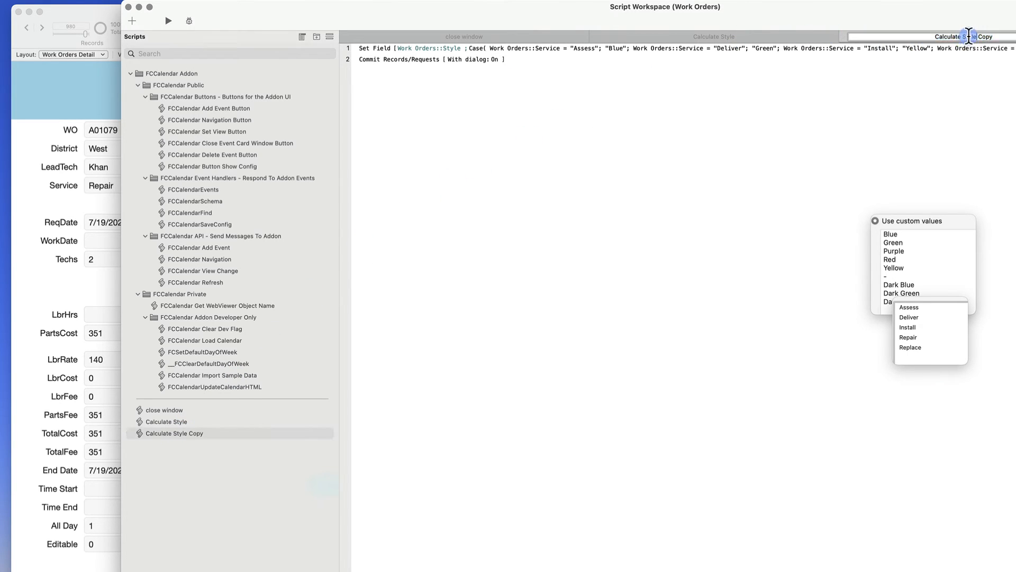
{"action": "left_click_drag", "start_coordinate": [969, 37], "coordinate": [1008, 37]}
{"action": "key", "text": "BackSpace"}
{"action": "type", "text": "Tooltip"}
{"action": "key", "text": "Return"}
- Change the target of the Set Field step in Calculate Tooltip to Work Orders::Tooltip
{"action": "left_click", "coordinate": [448, 49]}
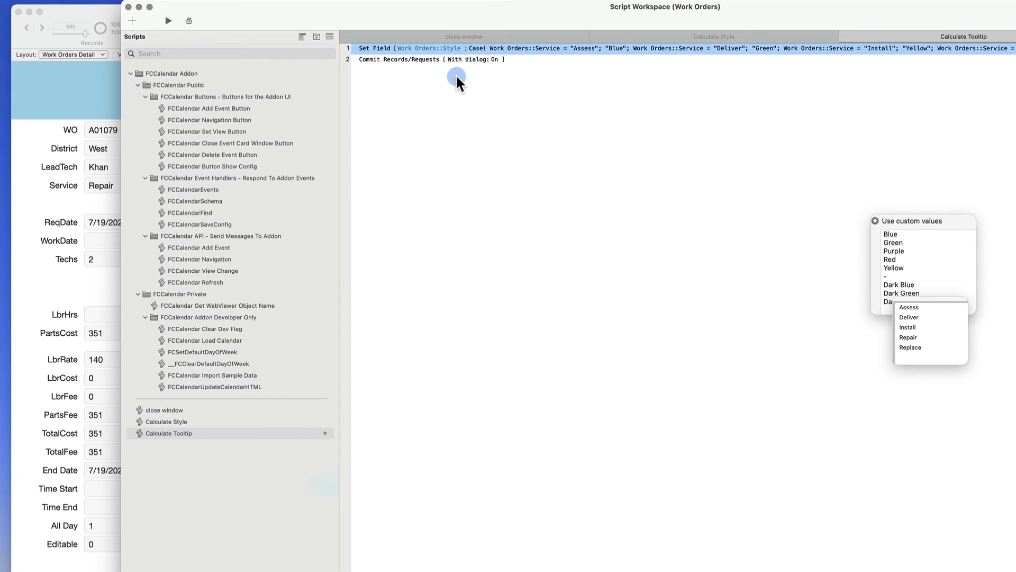
{"action": "scroll", "coordinate": [551, 233], "scroll_direction": "down", "scroll_amount": 2}
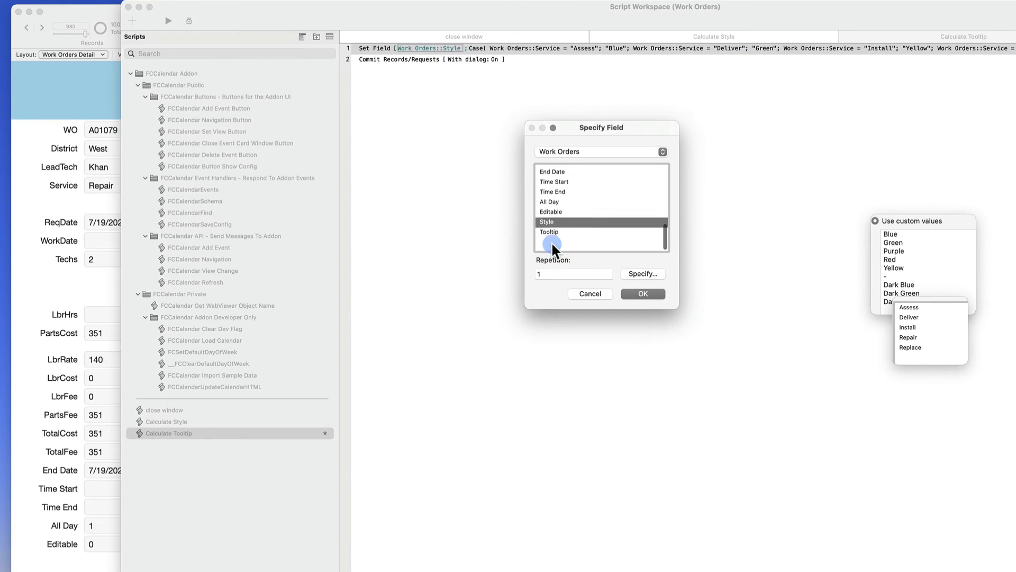
{"action": "left_click", "coordinate": [553, 245]}
{"action": "left_click", "coordinate": [643, 294]}
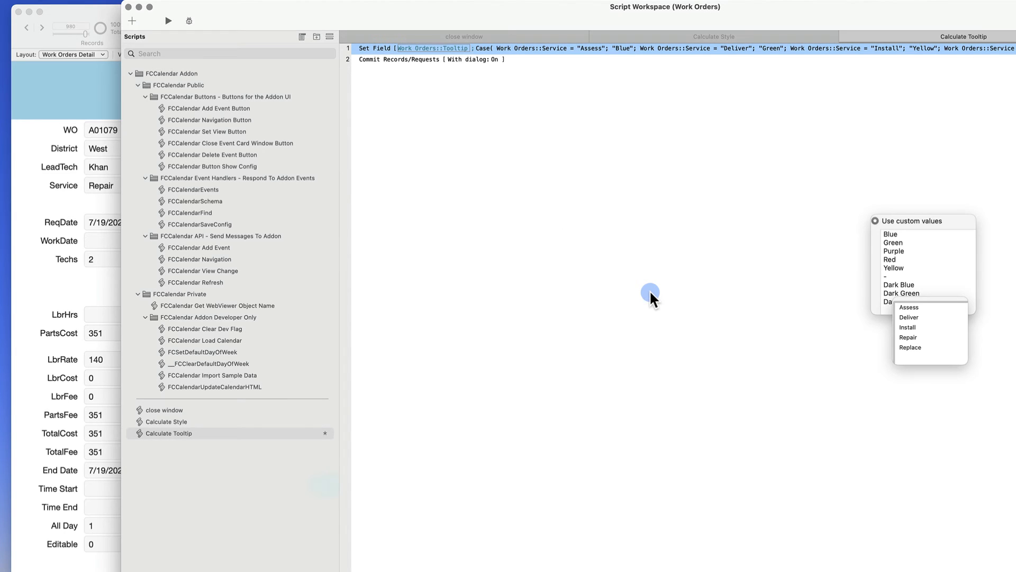
- Replace the Set Field step's Case formula with "Lead Tech: " & Work Orders::LeadTech
{"action": "left_click", "coordinate": [911, 48]}
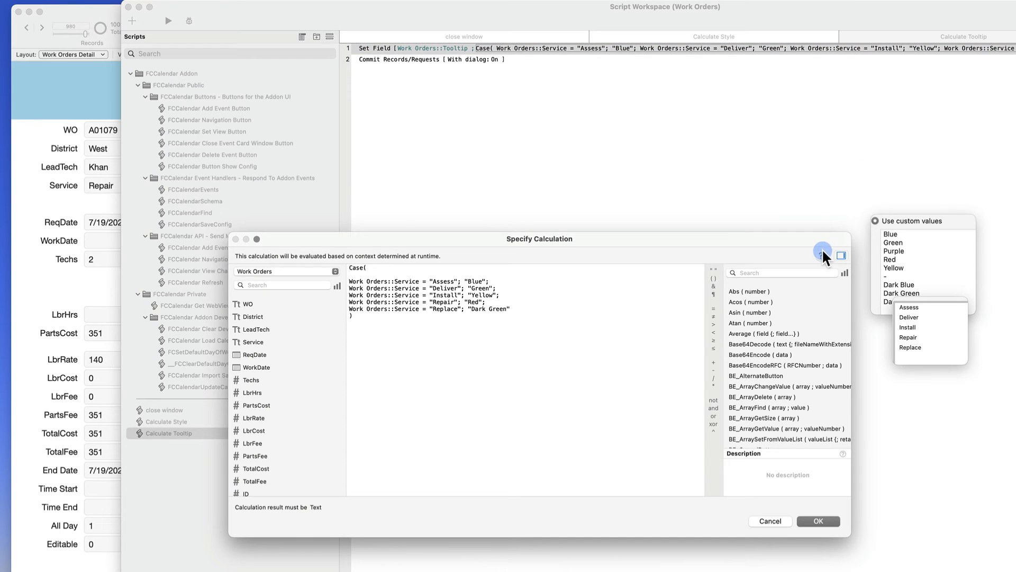
{"action": "left_click_drag", "start_coordinate": [507, 320], "coordinate": [352, 242]}
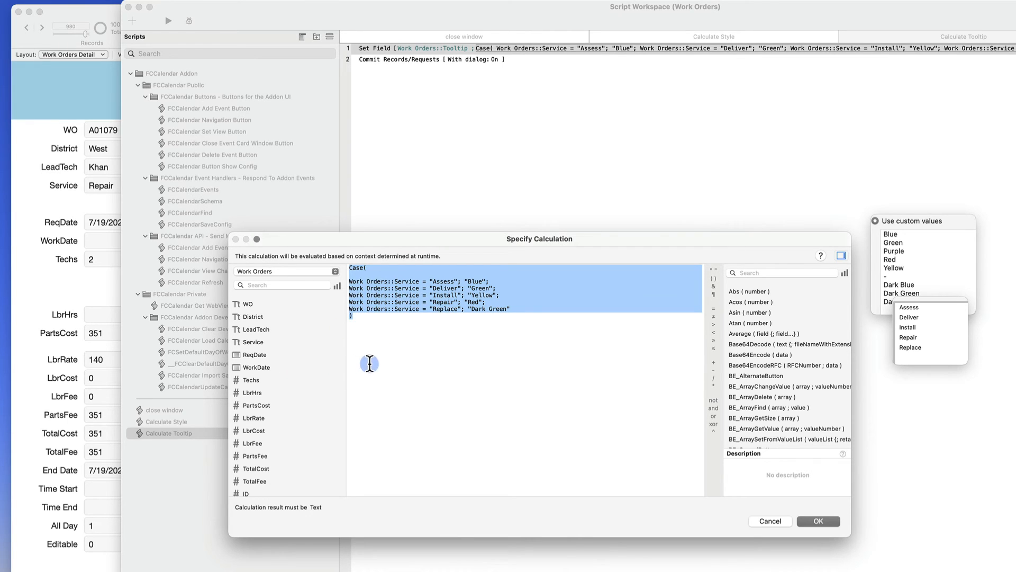
{"action": "key", "text": "BackSpace"}
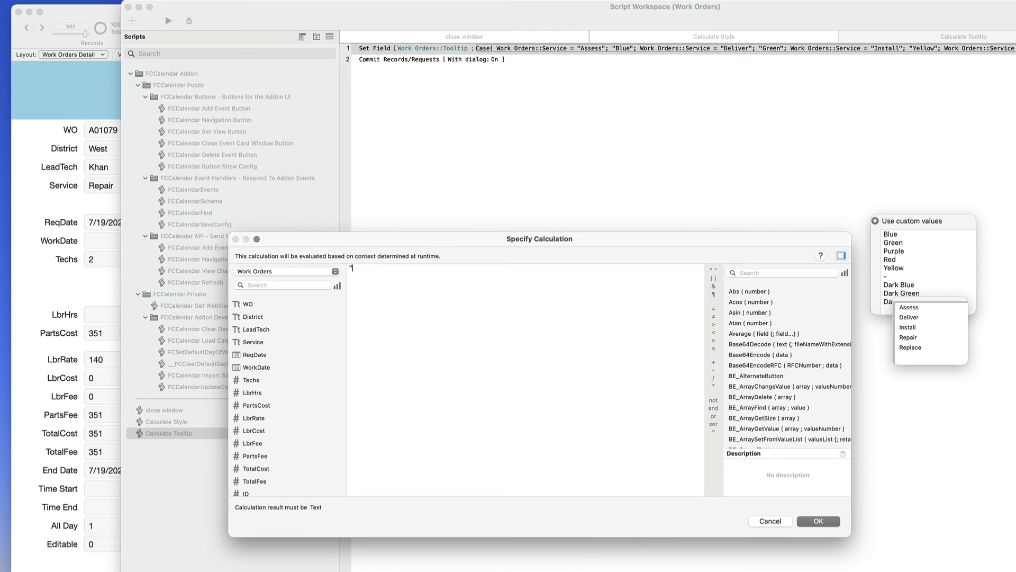
{"action": "type", "text": "\"Lead Tech: \" &"}
{"action": "double_click", "coordinate": [284, 328]}
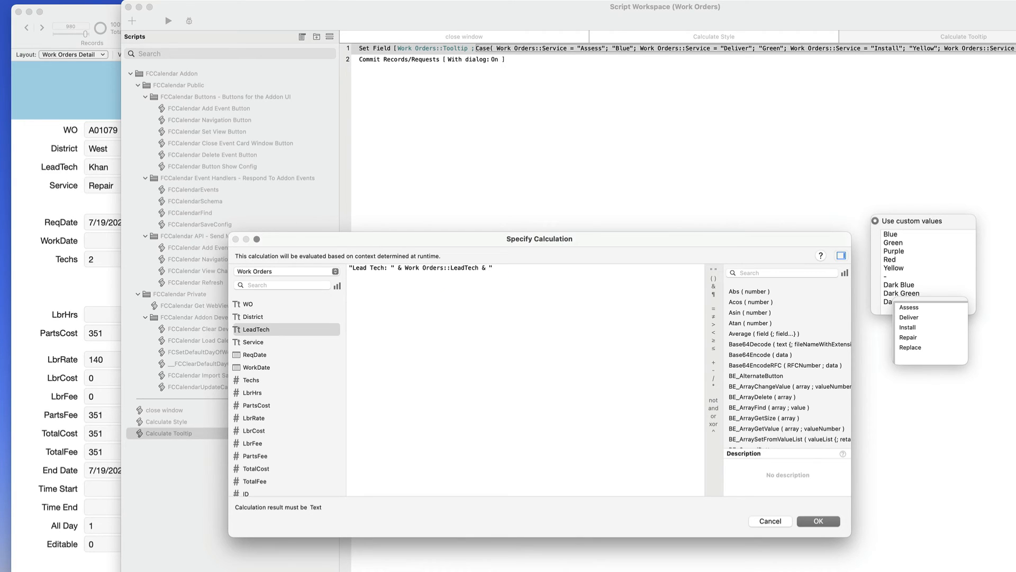
- Append & " (" & Work Orders::TotalFee & ")" to the tooltip formula, then save the script and close the Script Workspace
{"action": "type", "text": "& \" (\" &"}
{"action": "scroll", "coordinate": [272, 421], "scroll_direction": "down", "scroll_amount": 3}
{"action": "scroll", "coordinate": [272, 426], "scroll_direction": "down", "scroll_amount": 3}
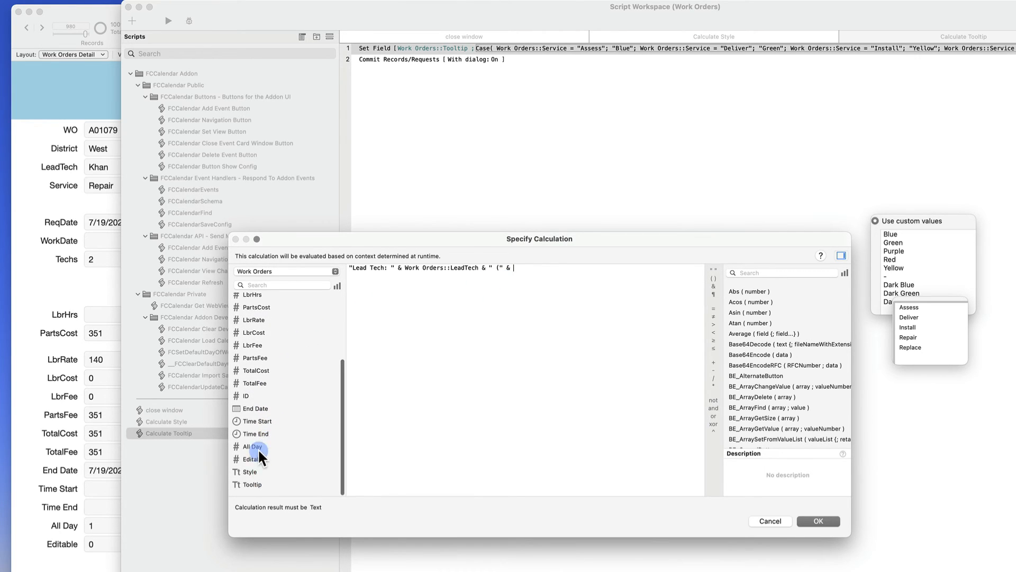
{"action": "double_click", "coordinate": [258, 385]}
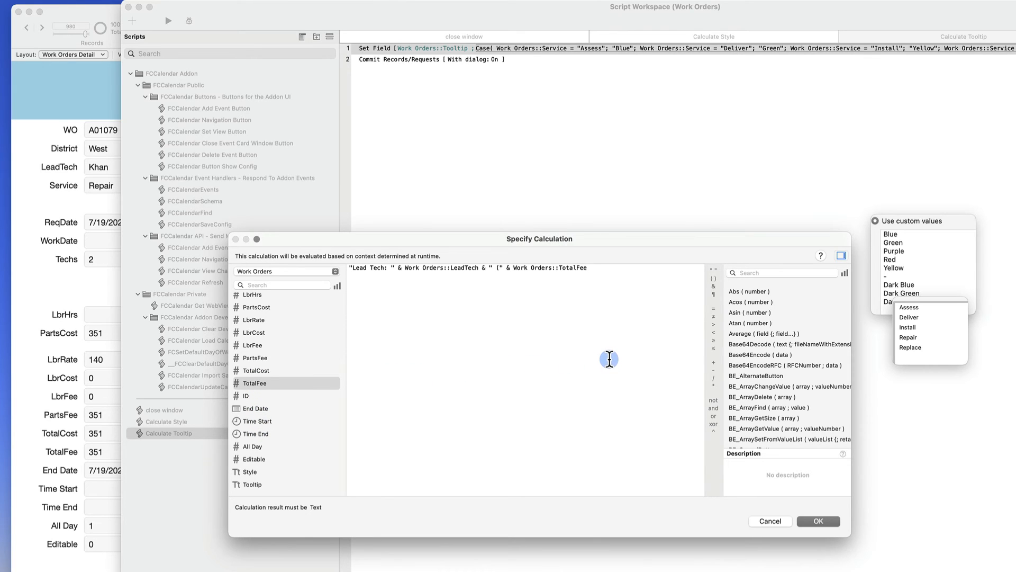
{"action": "type", "text": "&"}
{"action": "type", "text": " \"))"}
{"action": "type", "text": "\""}
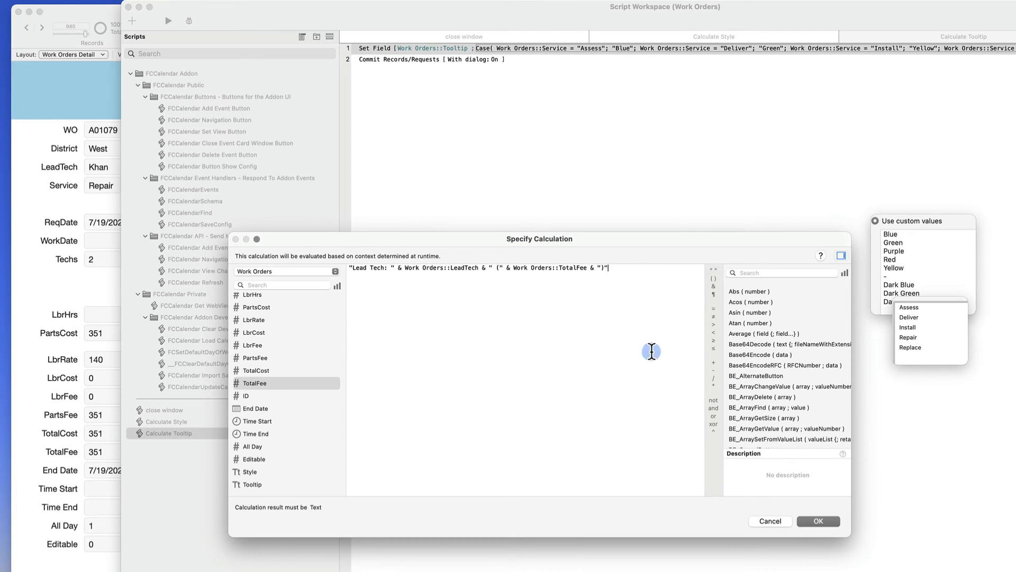
{"action": "triple_click", "coordinate": [493, 276]}
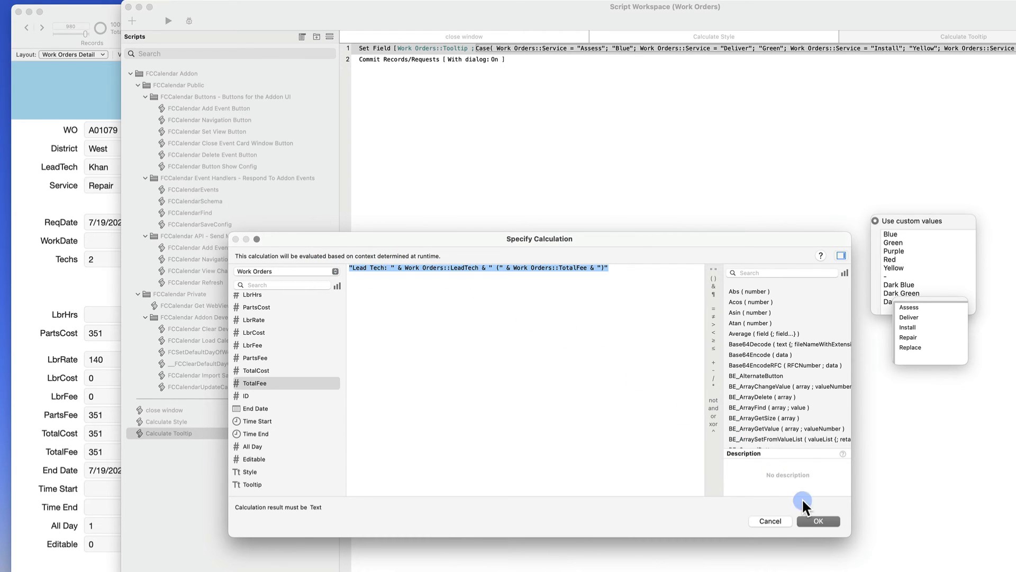
{"action": "left_click", "coordinate": [818, 522]}
{"action": "key", "text": "super+s"}
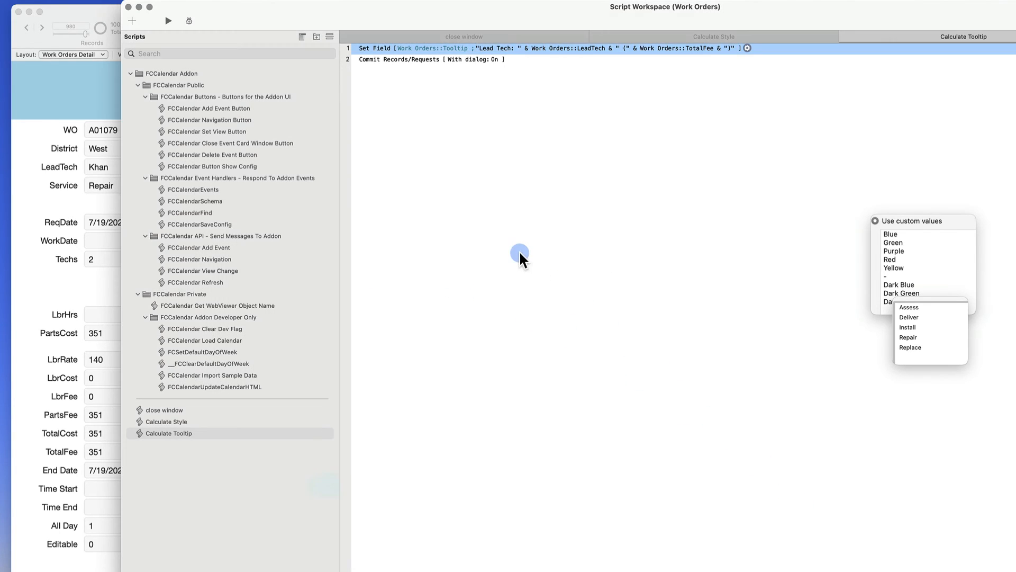
{"action": "key", "text": "super+w"}
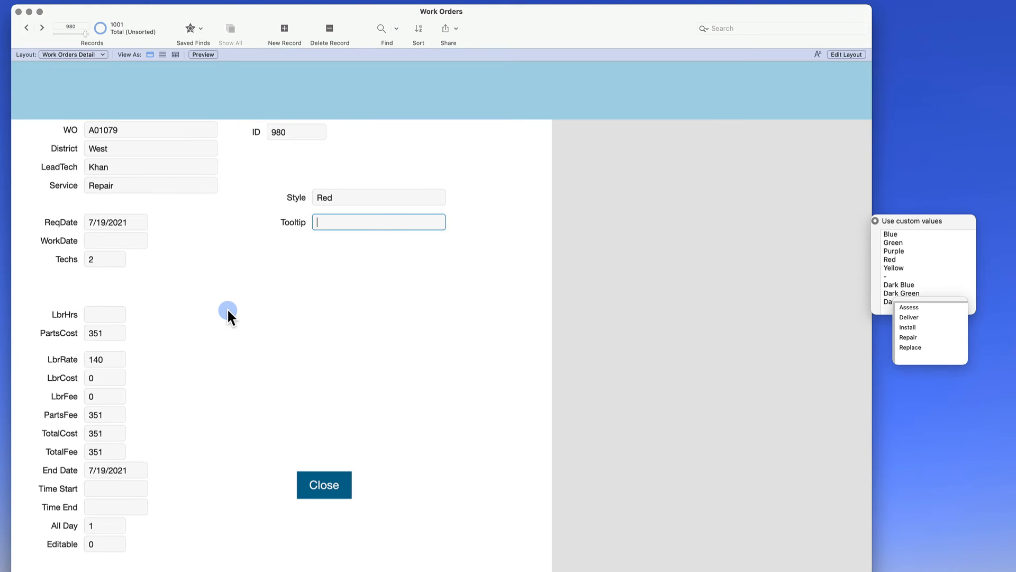
- In Layout mode, give the LeadTech field an OnObjectSave script trigger that runs Calculate Tooltip
{"action": "key", "text": "super+l"}
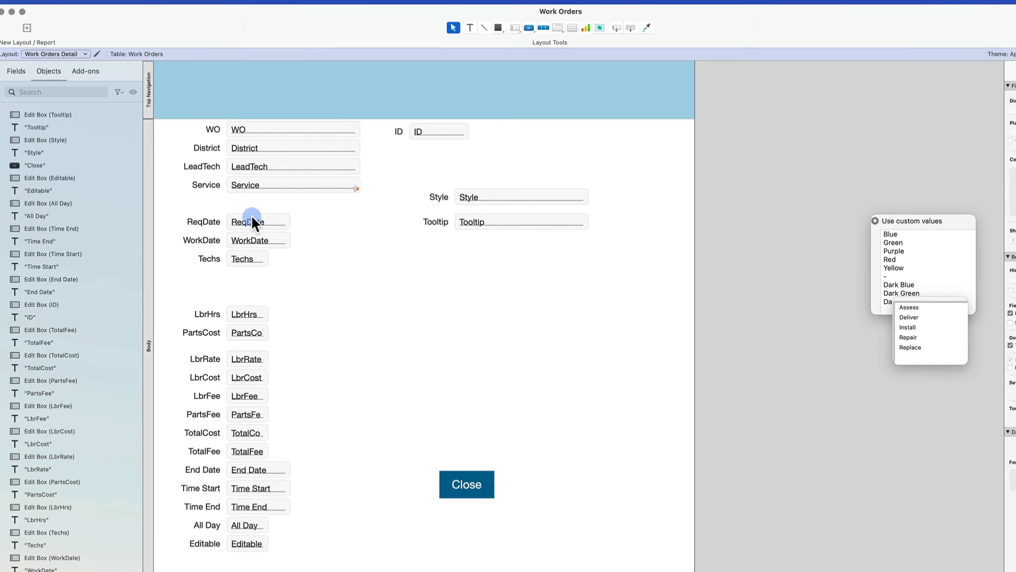
{"action": "left_click", "coordinate": [259, 166]}
{"action": "key", "text": "super+shift+t"}
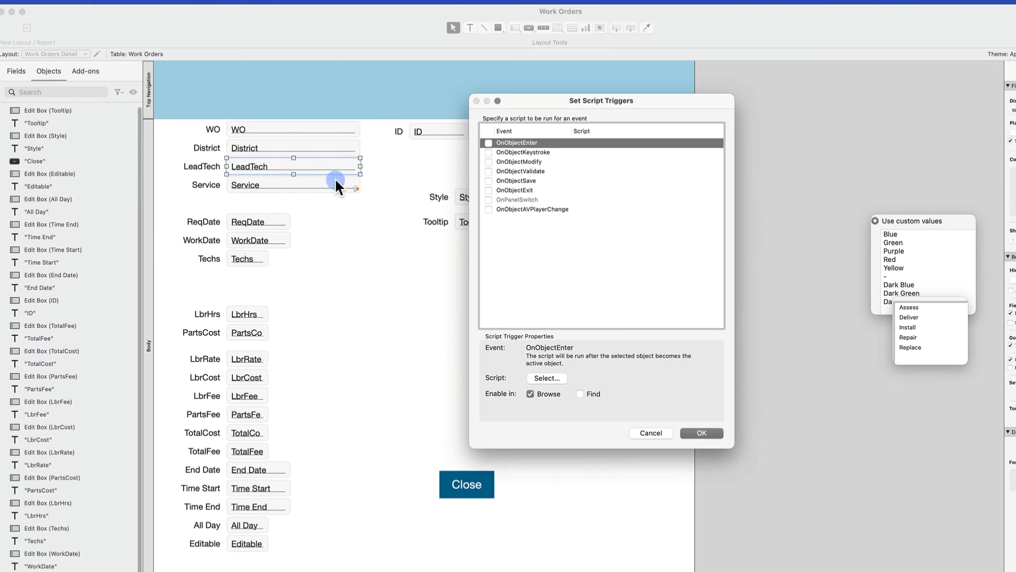
{"action": "left_click", "coordinate": [488, 180]}
{"action": "left_click", "coordinate": [514, 279]}
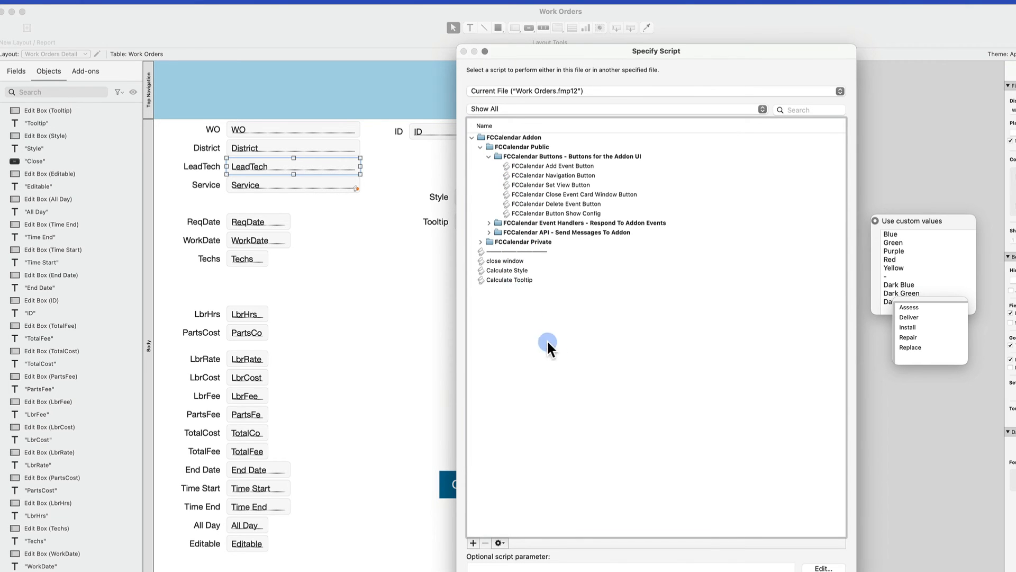
{"action": "key", "text": "Return"}
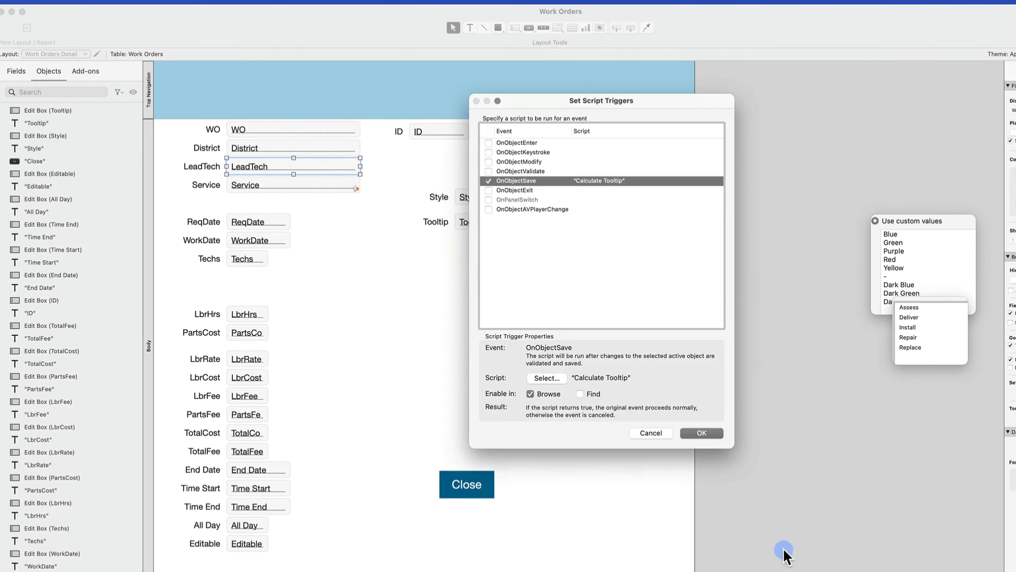
{"action": "left_click", "coordinate": [709, 431]}
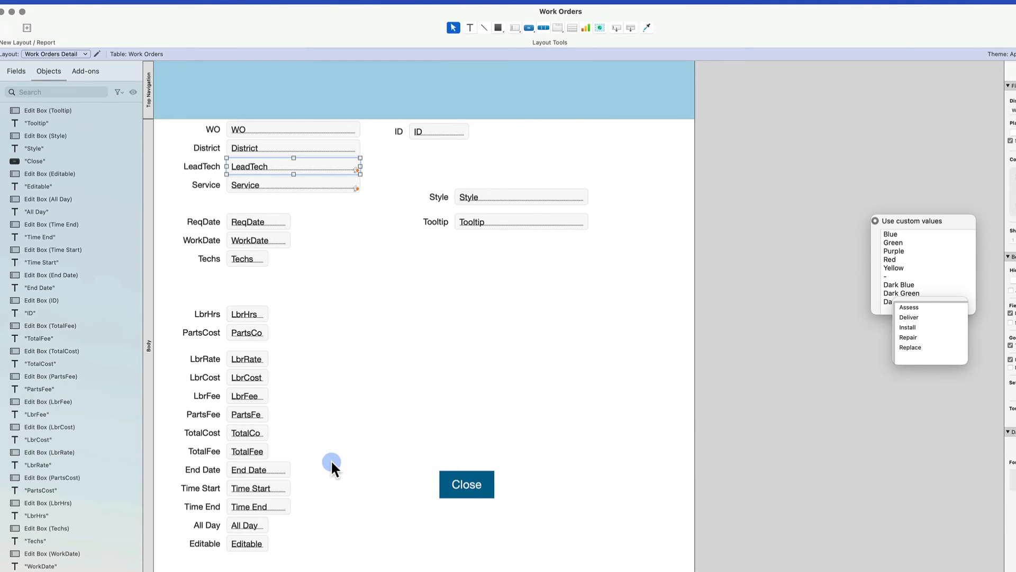
- Give the TotalFee field an OnObjectSave trigger that runs Calculate Tooltip, and return to Browse mode
{"action": "right_click", "coordinate": [236, 454]}
{"action": "left_click", "coordinate": [305, 434]}
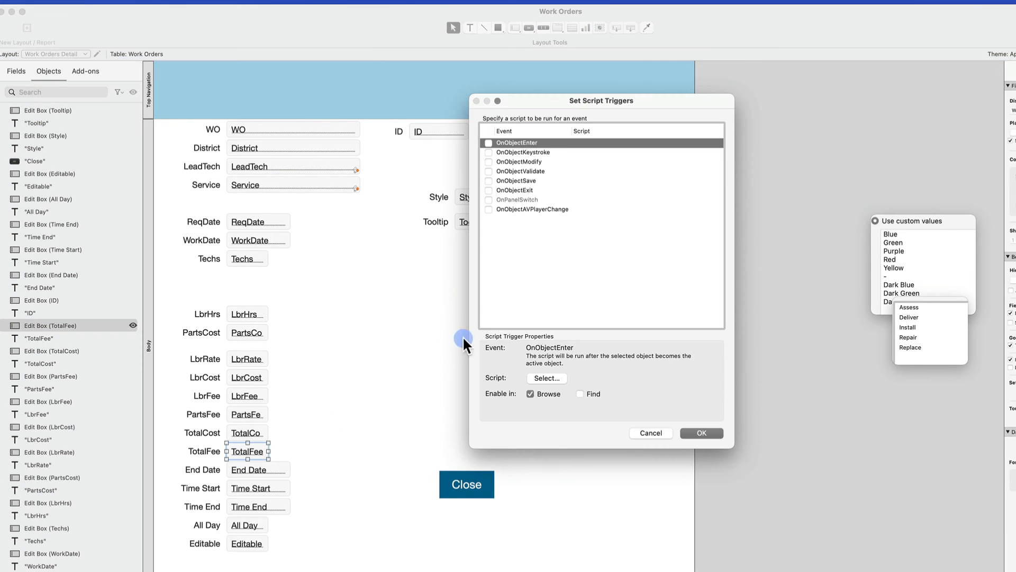
{"action": "left_click", "coordinate": [488, 180]}
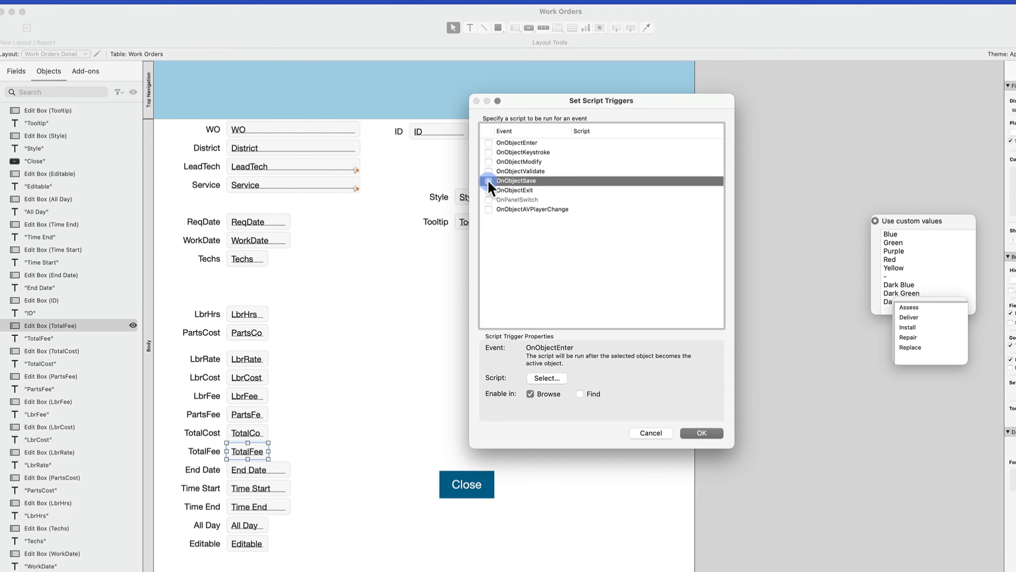
{"action": "left_click", "coordinate": [509, 279]}
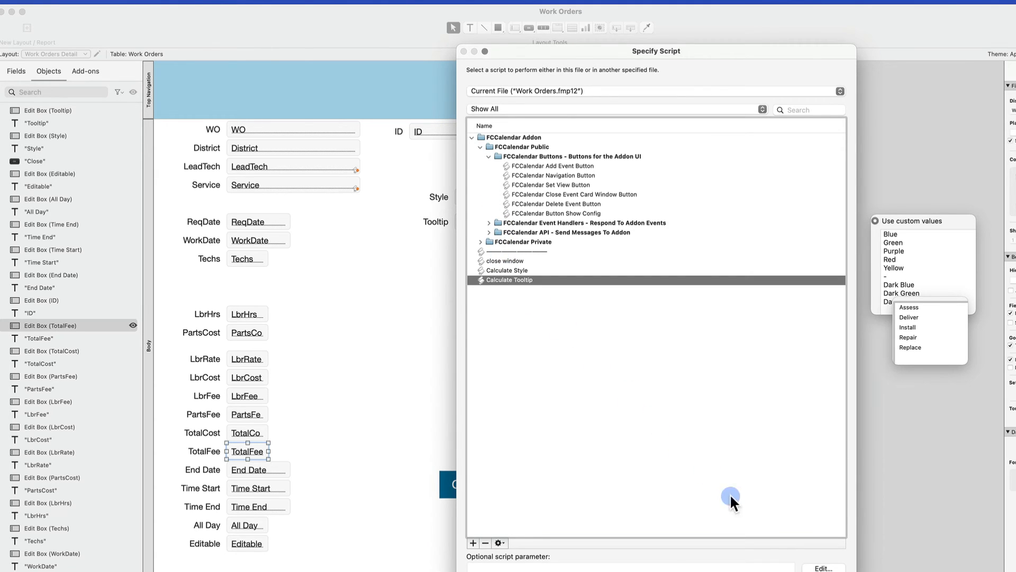
{"action": "key", "text": "Return"}
{"action": "left_click", "coordinate": [706, 437]}
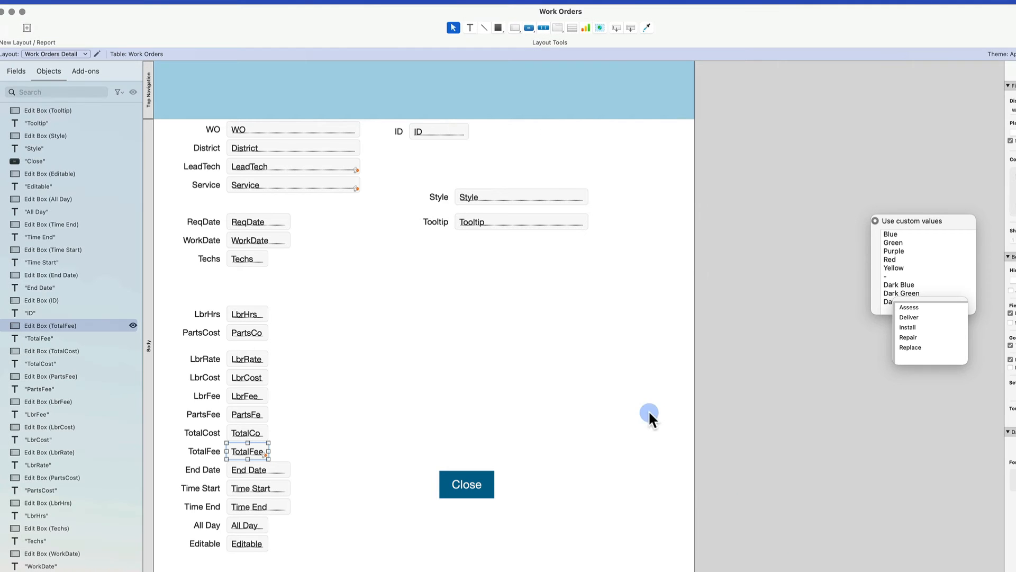
{"action": "key", "text": "super+b"}
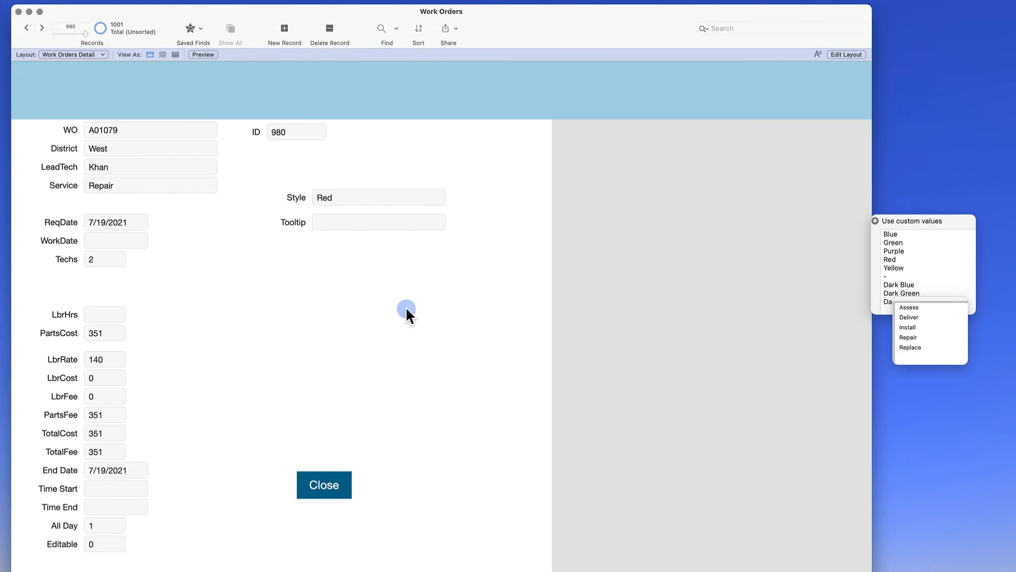
- On record 980, replace the LeadTech with another technician from the field index and set TotalFee to 352, committing each change
{"action": "left_click", "coordinate": [134, 163]}
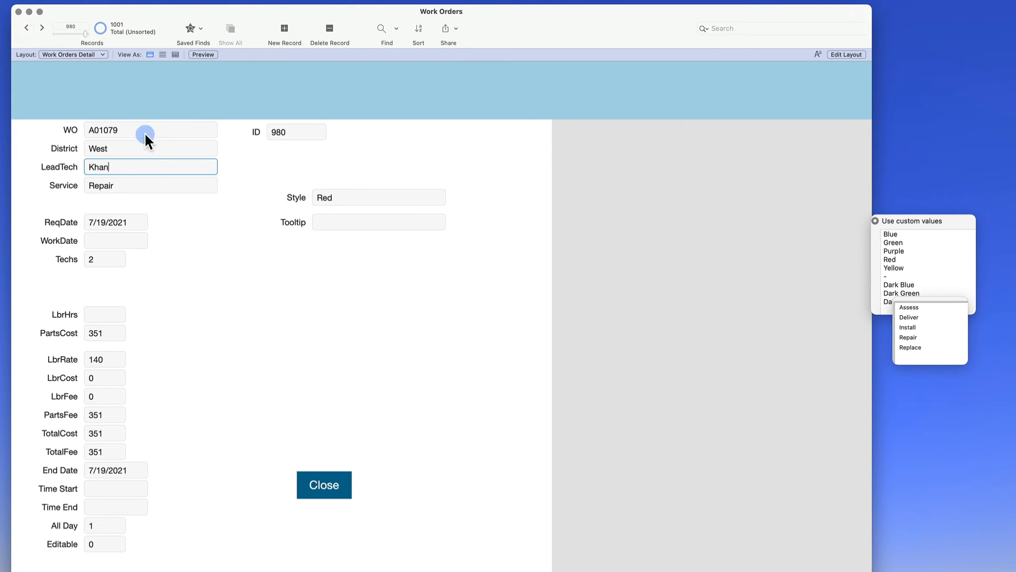
{"action": "left_click", "coordinate": [162, 0]}
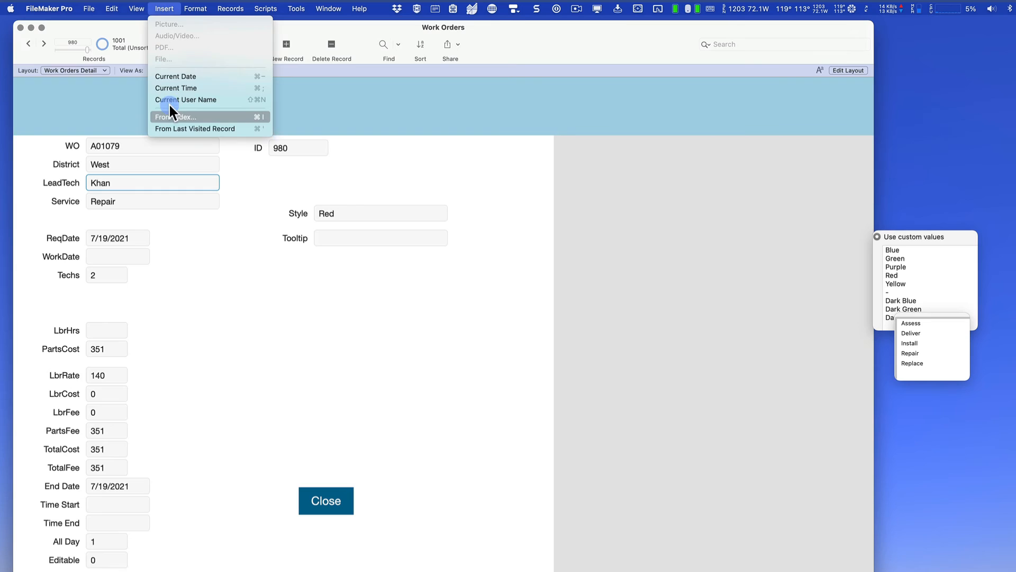
{"action": "left_click", "coordinate": [171, 112]}
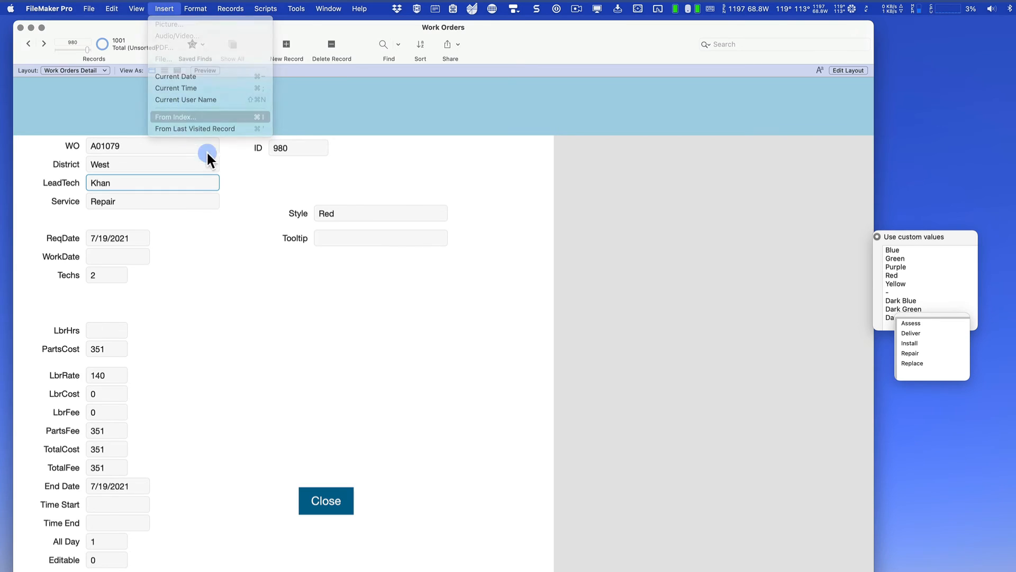
{"action": "double_click", "coordinate": [252, 248]}
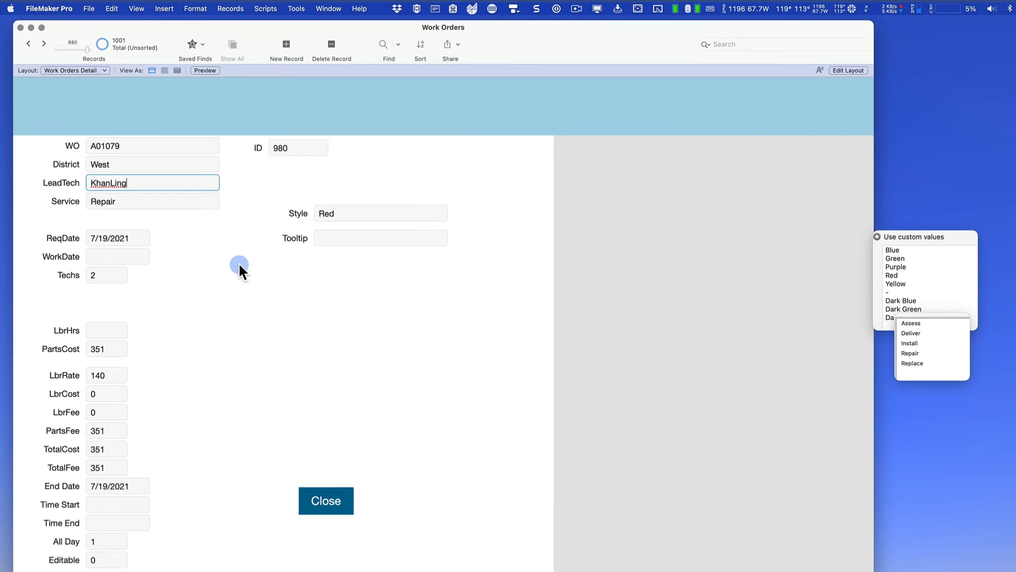
{"action": "key", "text": "Left"}
{"action": "key", "text": "Left"}
{"action": "key", "text": "Left"}
{"action": "key", "text": "Left"}
{"action": "key", "text": "BackSpace"}
{"action": "left_click", "coordinate": [341, 345]}
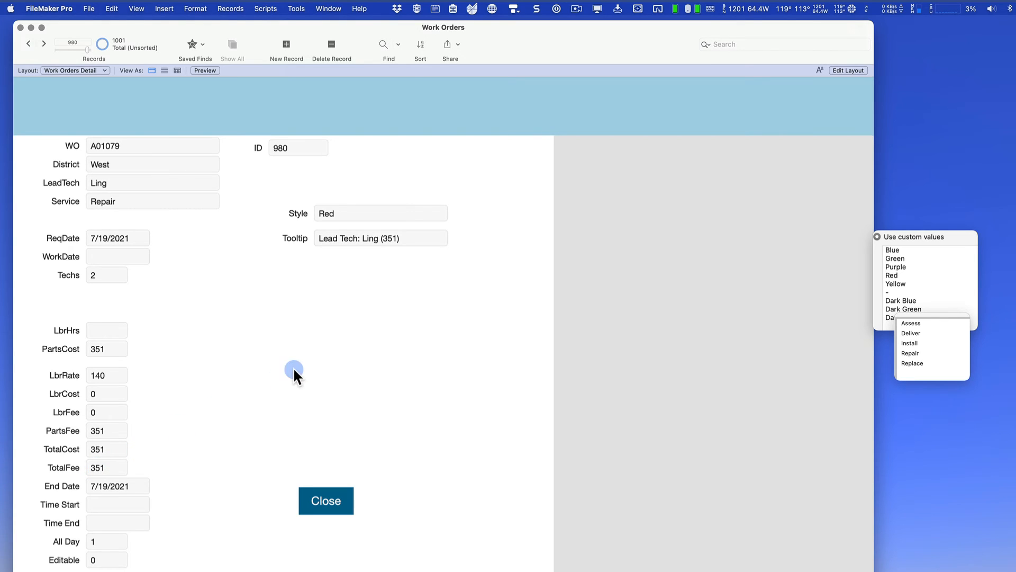
{"action": "type", "text": "352"}
{"action": "left_click", "coordinate": [358, 291]}
- In the Calculate Tooltip script, add a dollar sign and a space after the opening parenthesis in the Set Field formula
{"action": "key", "text": "super+shift+s"}
{"action": "left_click", "coordinate": [195, 449]}
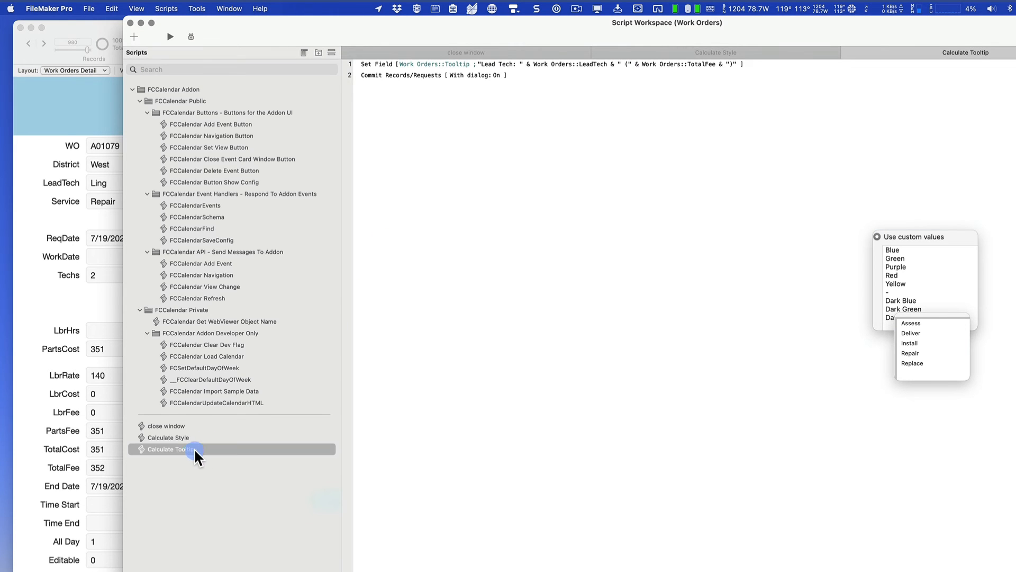
{"action": "left_click", "coordinate": [571, 64]}
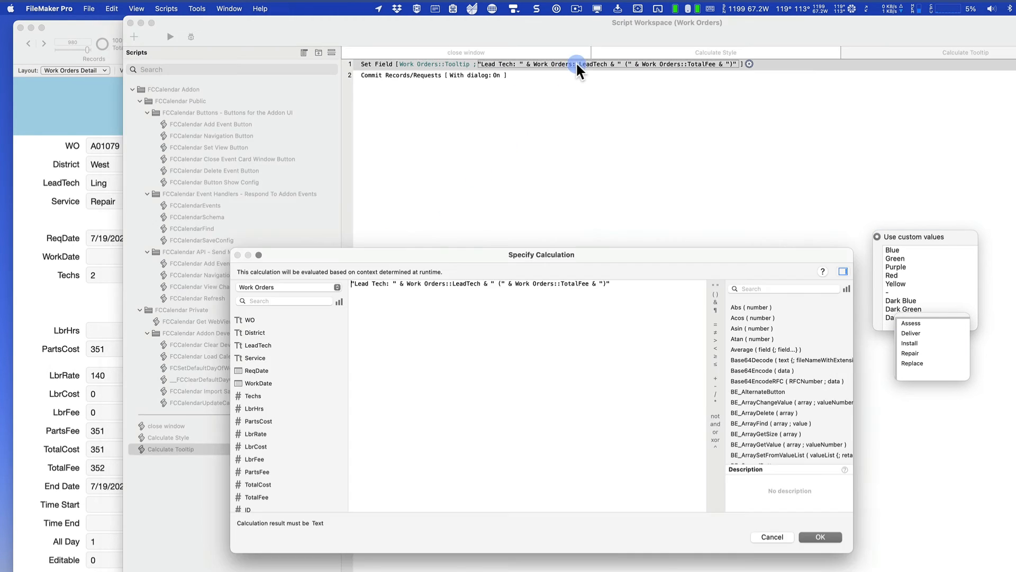
{"action": "left_click", "coordinate": [504, 283]}
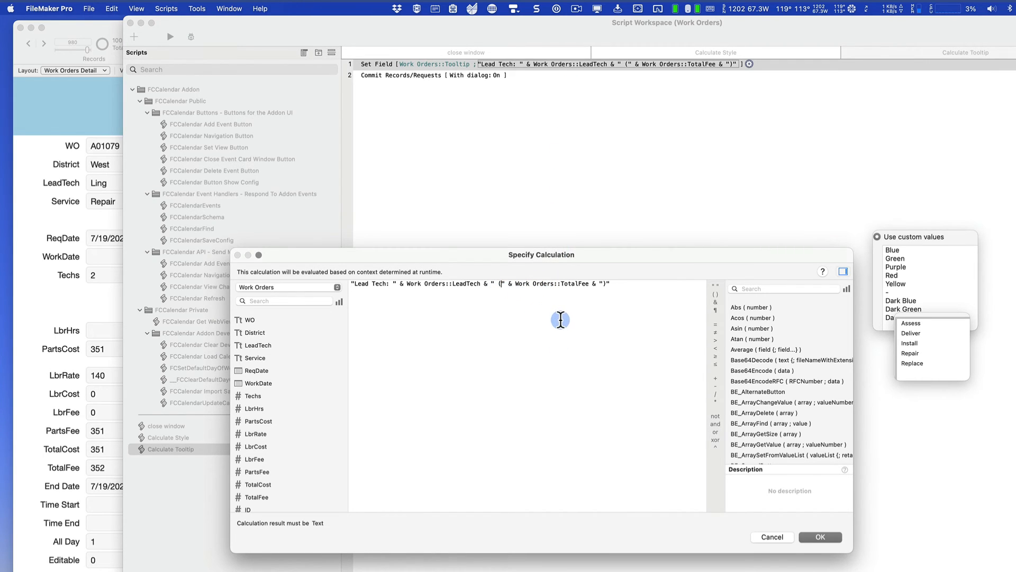
{"action": "type", "text": "$"}
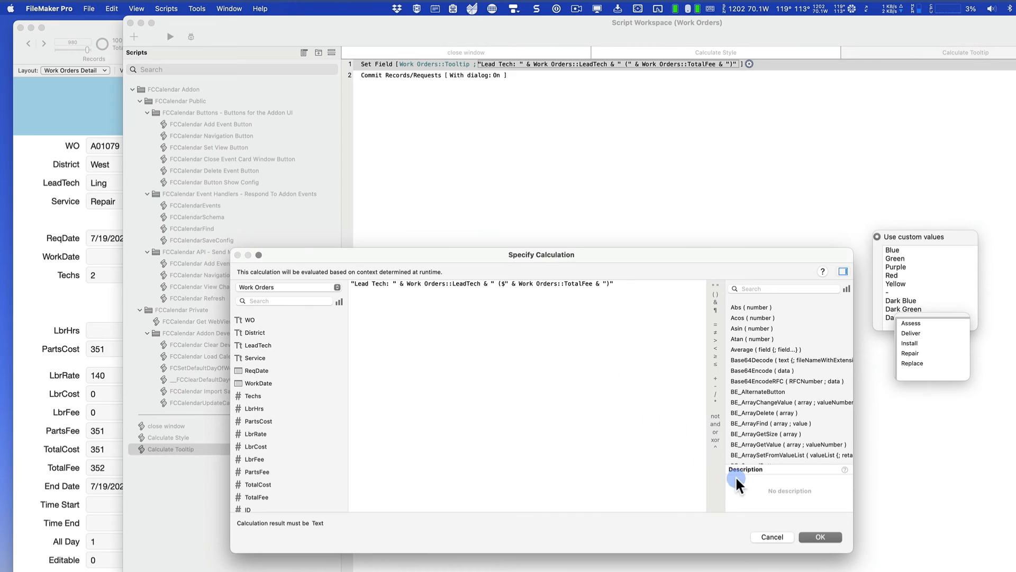
{"action": "left_click", "coordinate": [817, 537]}
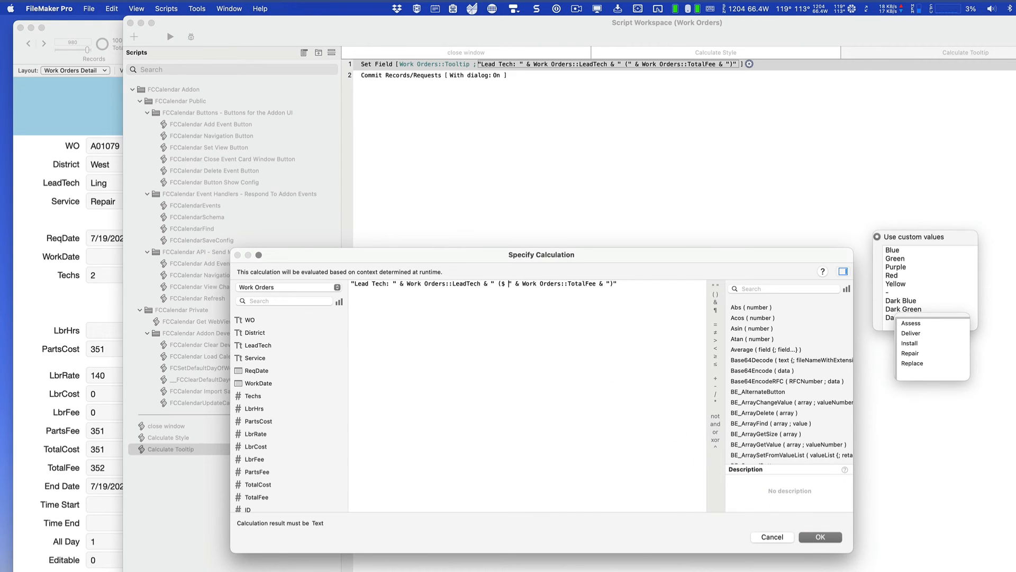
{"action": "left_click", "coordinate": [826, 537]}
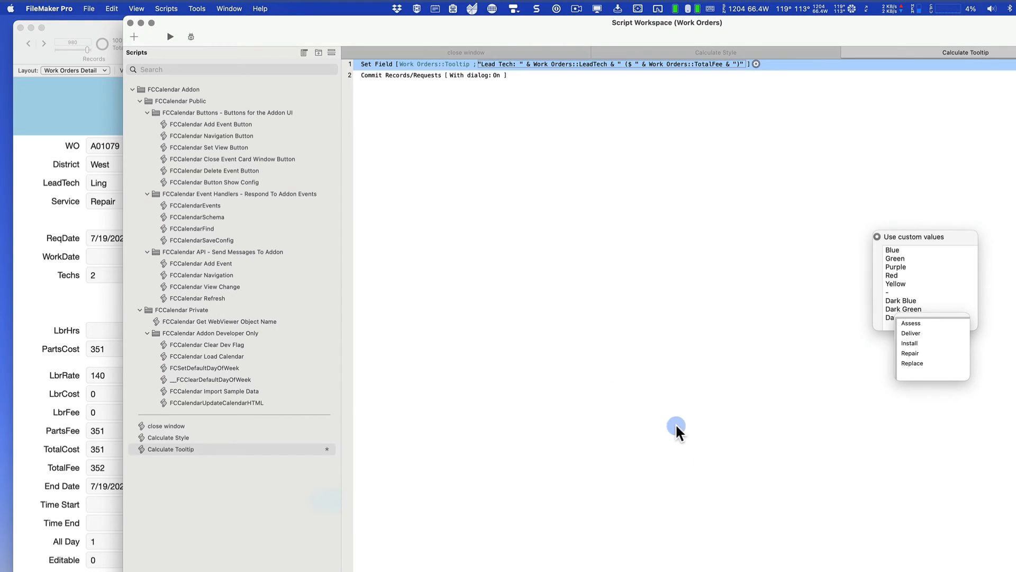
- Copy the entire Calculate Tooltip formula, then close the Script Workspace and save the script
{"action": "left_click", "coordinate": [576, 63]}
{"action": "key", "text": "super+a"}
{"action": "key", "text": "super+c"}
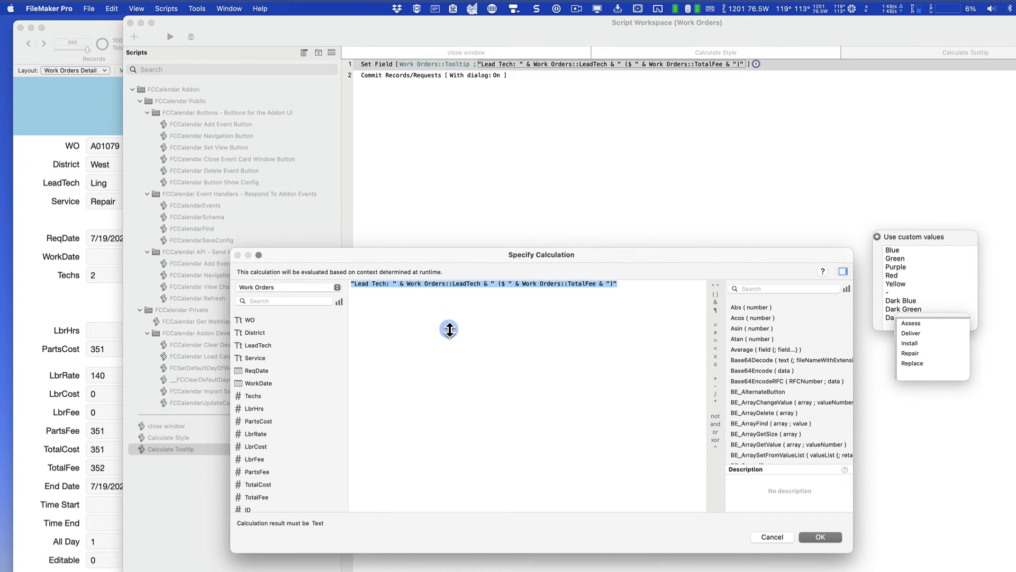
{"action": "left_click", "coordinate": [812, 535]}
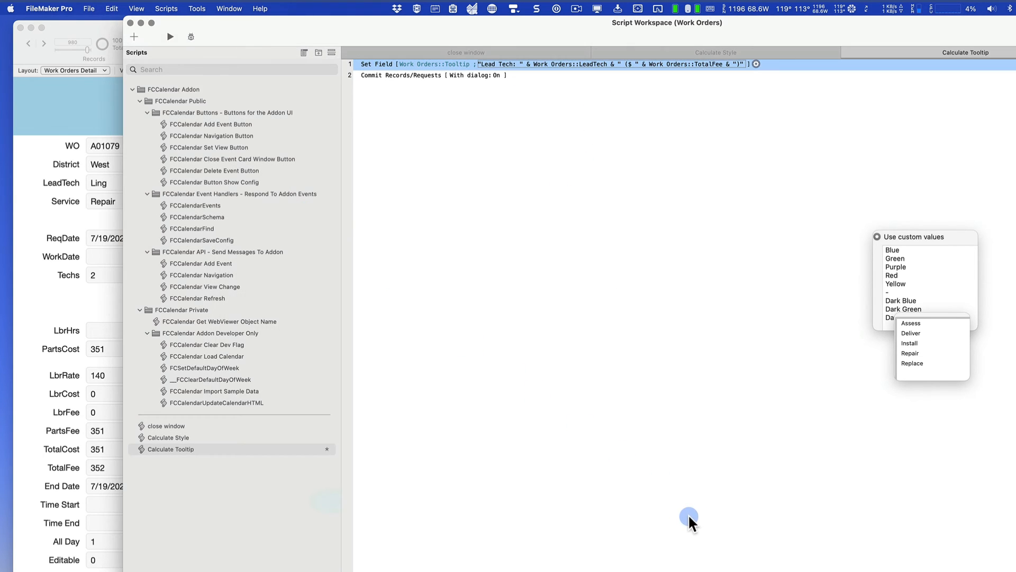
{"action": "key", "text": "super+w"}
{"action": "left_click", "coordinate": [604, 253]}
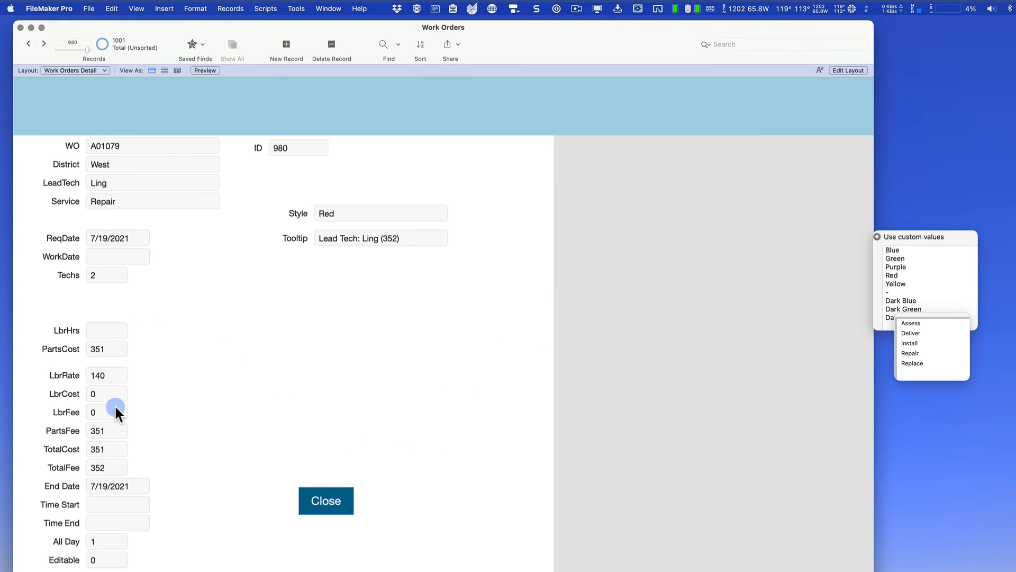
- Set TotalFee on record 980 to 353 and commit the change
{"action": "key", "text": "BackSpace"}
{"action": "type", "text": "3"}
{"action": "left_click", "coordinate": [164, 466]}
- Replace the Tooltip field contents in all records with a calculated result, using the copied lead tech and fee formula
{"action": "left_click", "coordinate": [412, 240]}
{"action": "left_click", "coordinate": [228, 8]}
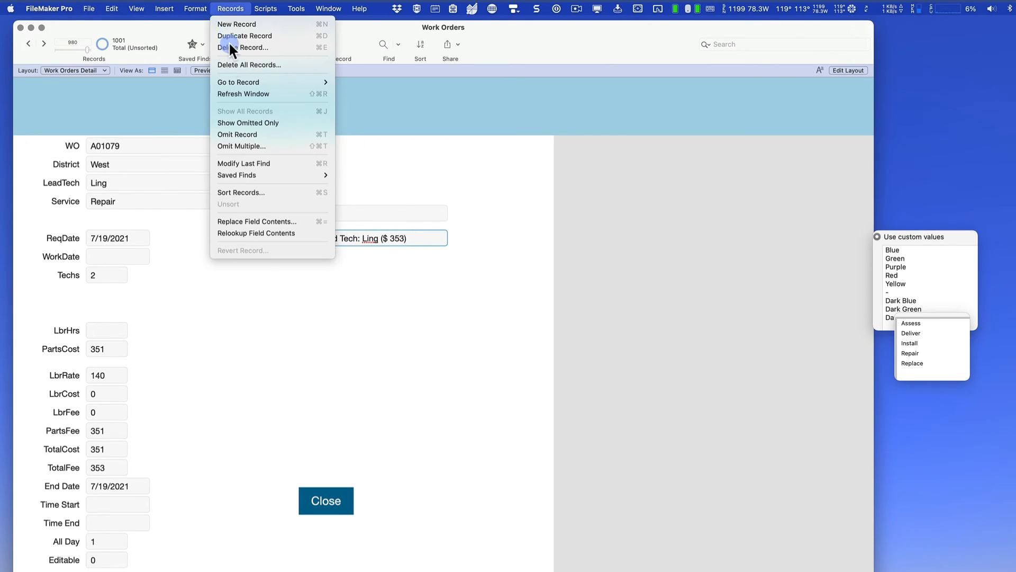
{"action": "left_click", "coordinate": [242, 218]}
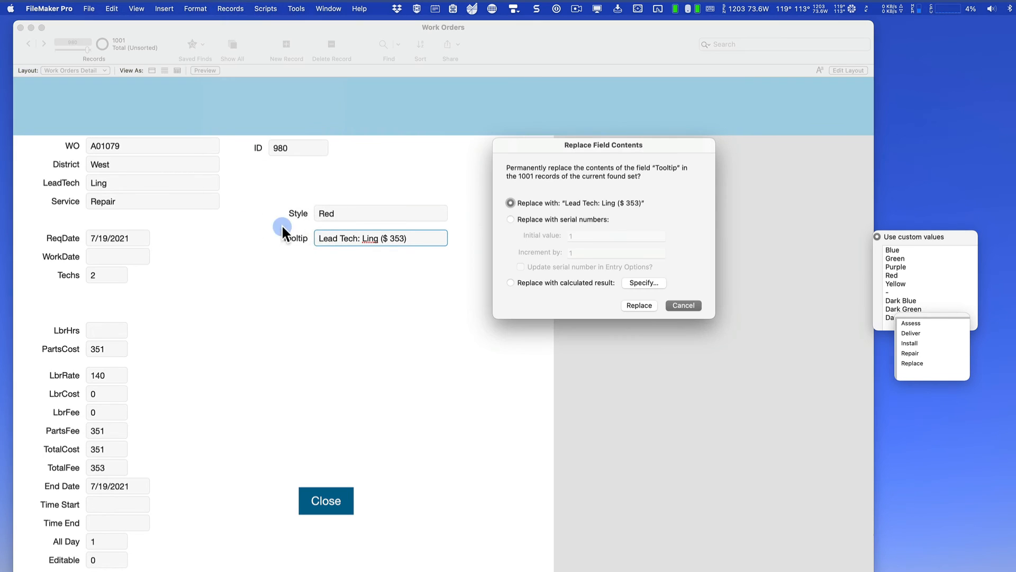
{"action": "left_click", "coordinate": [645, 282]}
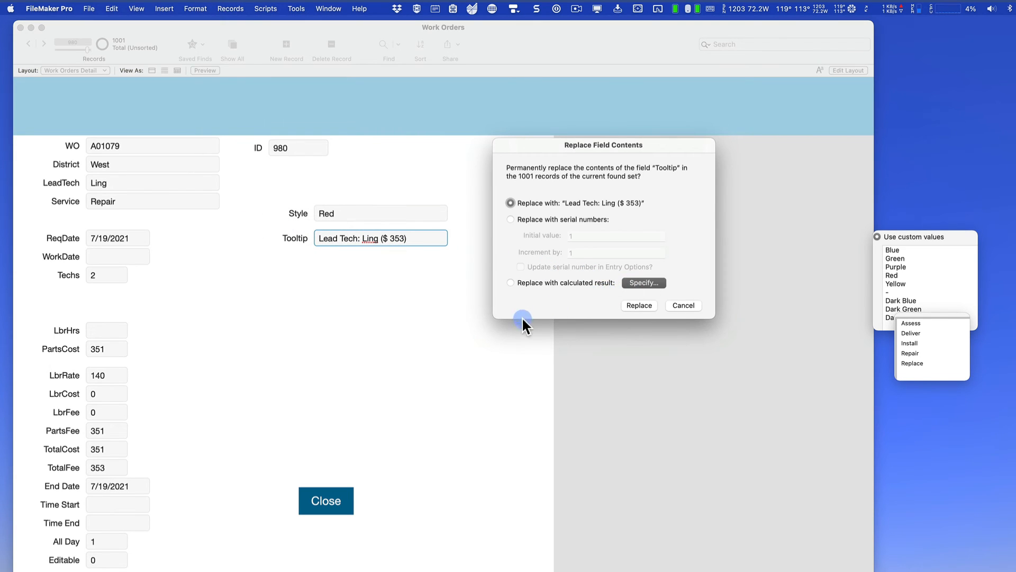
{"action": "key", "text": "super+v"}
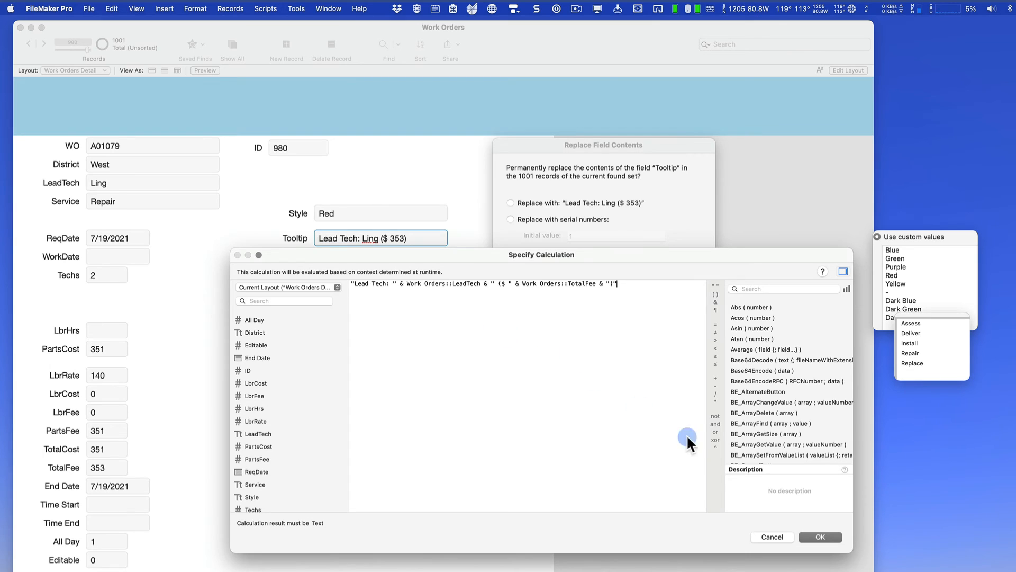
{"action": "left_click", "coordinate": [821, 536]}
{"action": "left_click", "coordinate": [644, 304]}
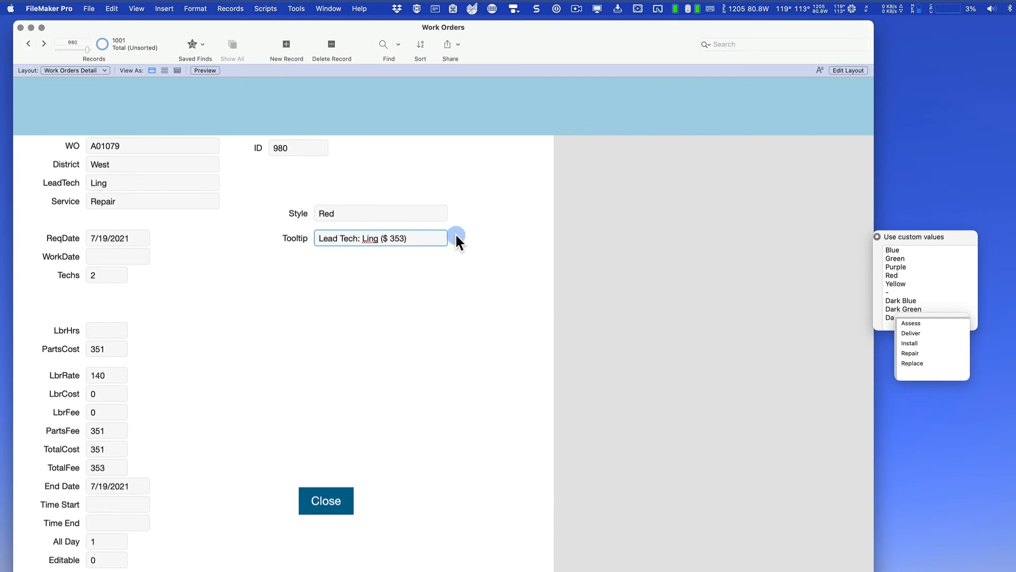
- Browse the records from 980 to 995, examining how the fee is formatted in the Tooltip and TotalFee fields
{"action": "left_click", "coordinate": [43, 43]}
{"action": "left_click", "coordinate": [44, 43]}
{"action": "left_click", "coordinate": [44, 43]}
{"action": "left_click", "coordinate": [44, 43]}
{"action": "left_click", "coordinate": [44, 44]}
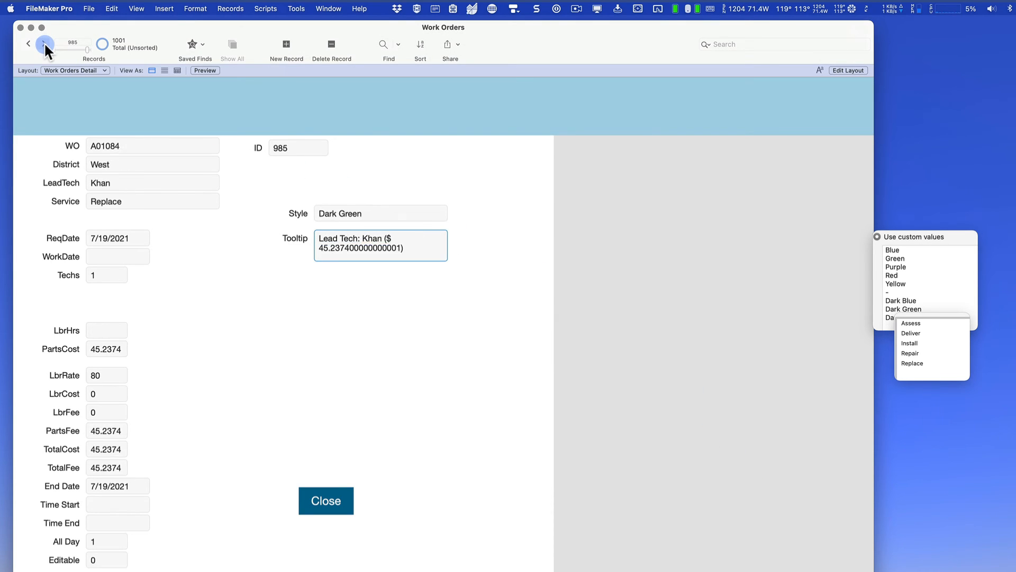
{"action": "left_click", "coordinate": [45, 46]}
{"action": "left_click", "coordinate": [45, 45]}
{"action": "left_click", "coordinate": [45, 46]}
{"action": "left_click", "coordinate": [45, 45]}
{"action": "left_click", "coordinate": [45, 46]}
{"action": "left_click", "coordinate": [45, 46]}
{"action": "left_click", "coordinate": [45, 45]}
{"action": "left_click", "coordinate": [45, 45]}
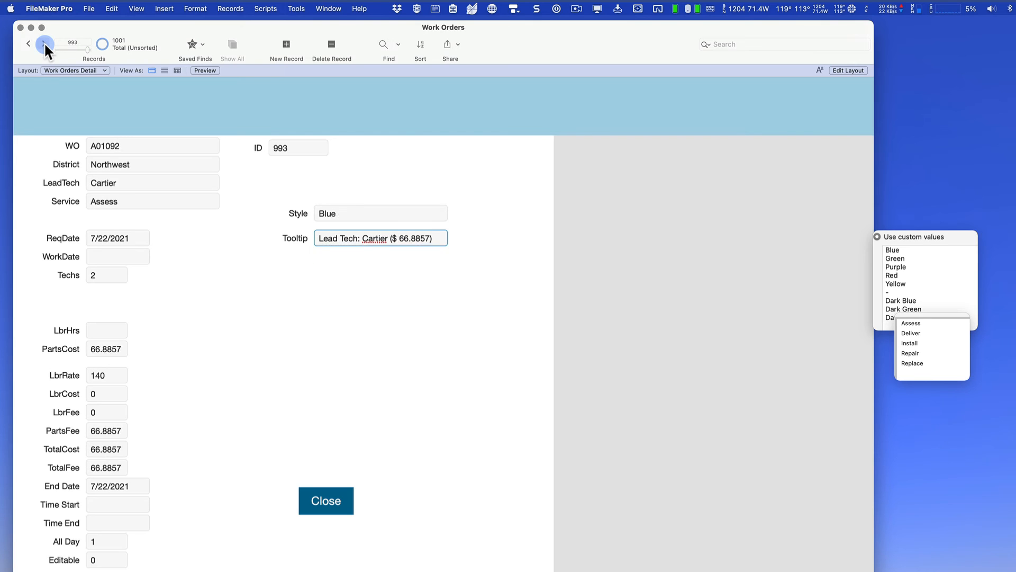
{"action": "left_click", "coordinate": [45, 45]}
{"action": "left_click", "coordinate": [44, 45]}
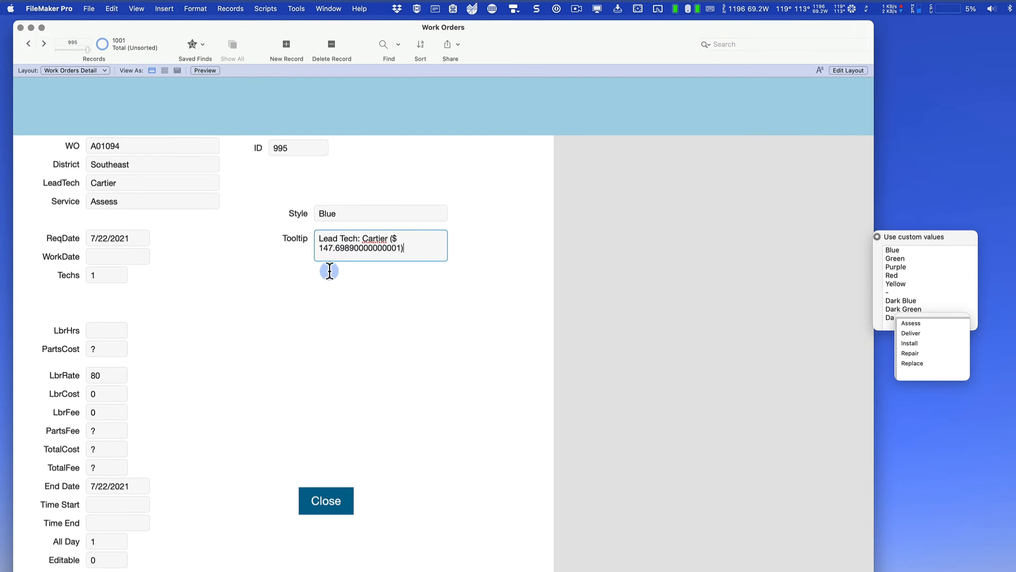
{"action": "left_click", "coordinate": [111, 475]}
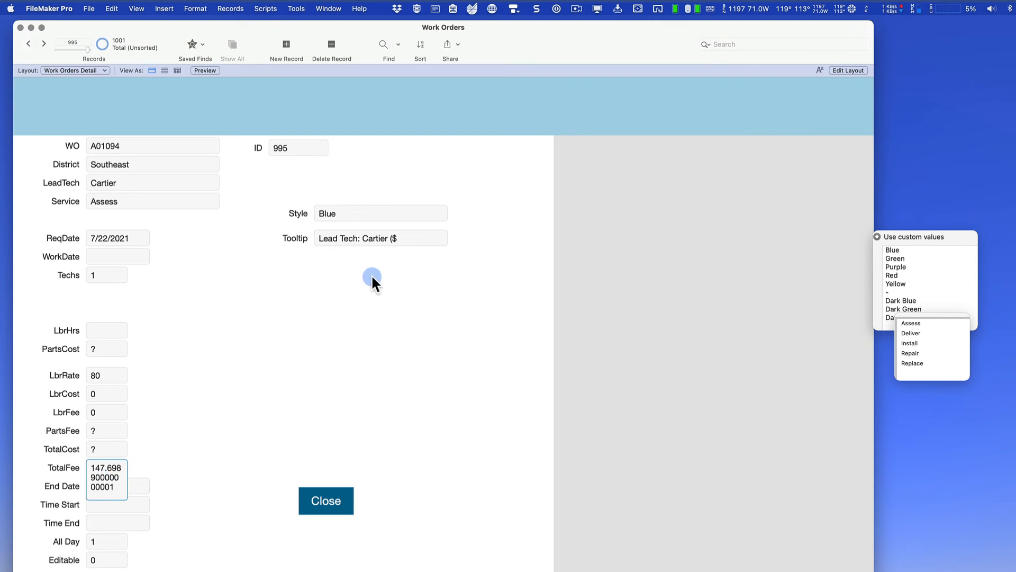
{"action": "left_click", "coordinate": [415, 238]}
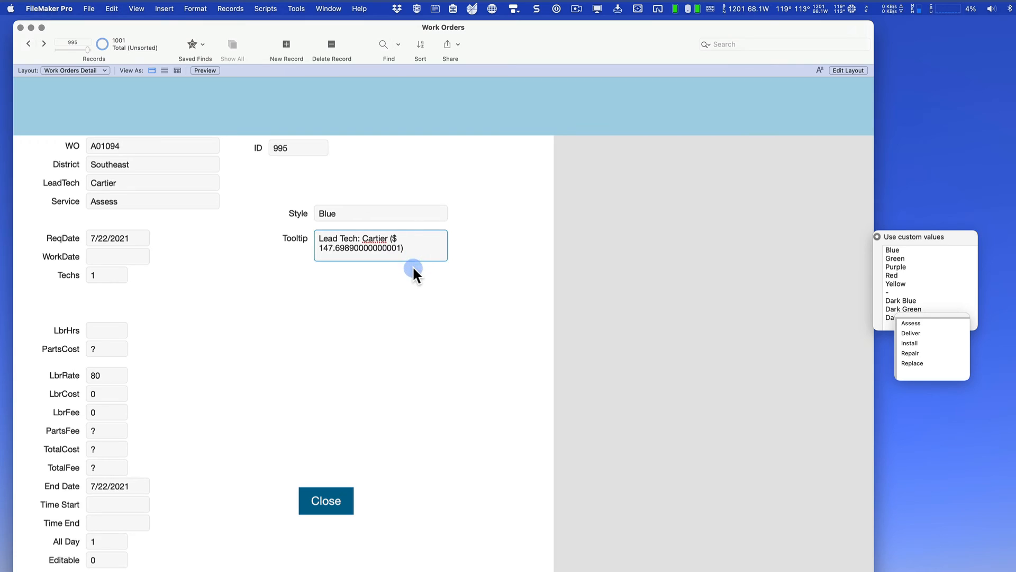
{"action": "left_click", "coordinate": [412, 287]}
- Start a calculated replacement of the Tooltip field contents and paste the copied tooltip formula as its calculation
{"action": "left_click", "coordinate": [418, 238]}
{"action": "left_click", "coordinate": [232, 9]}
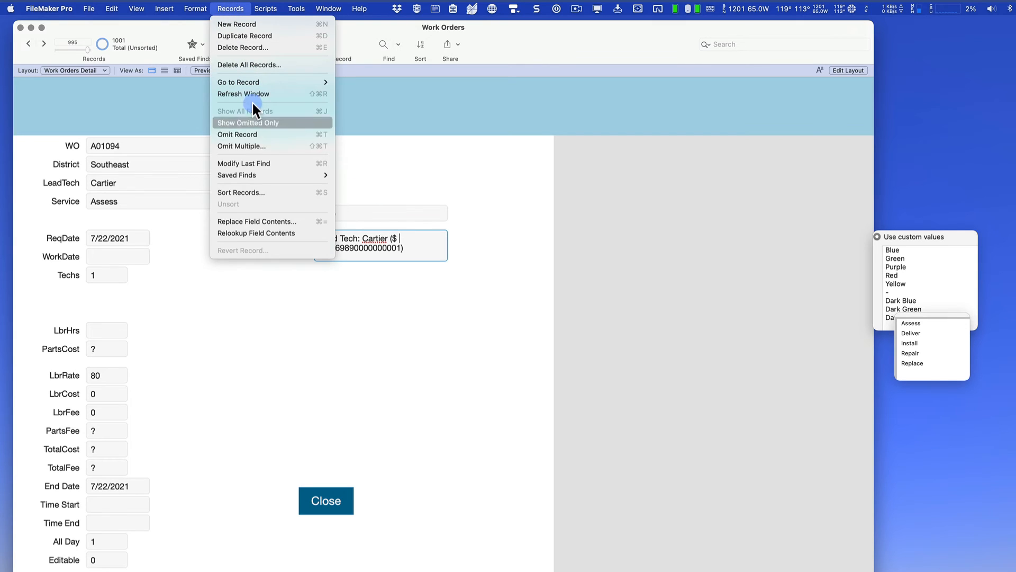
{"action": "left_click", "coordinate": [272, 223]}
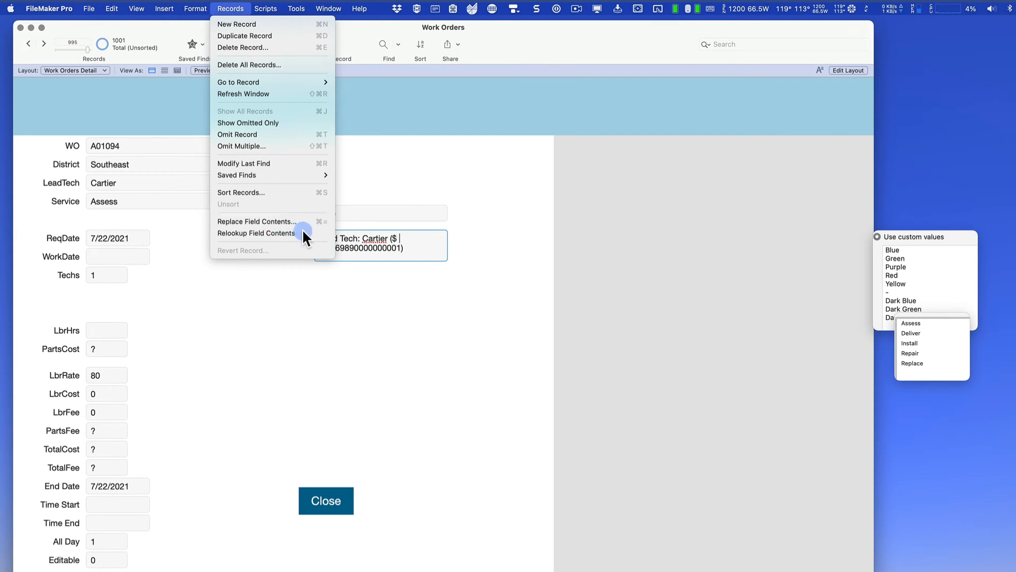
{"action": "left_click", "coordinate": [635, 281]}
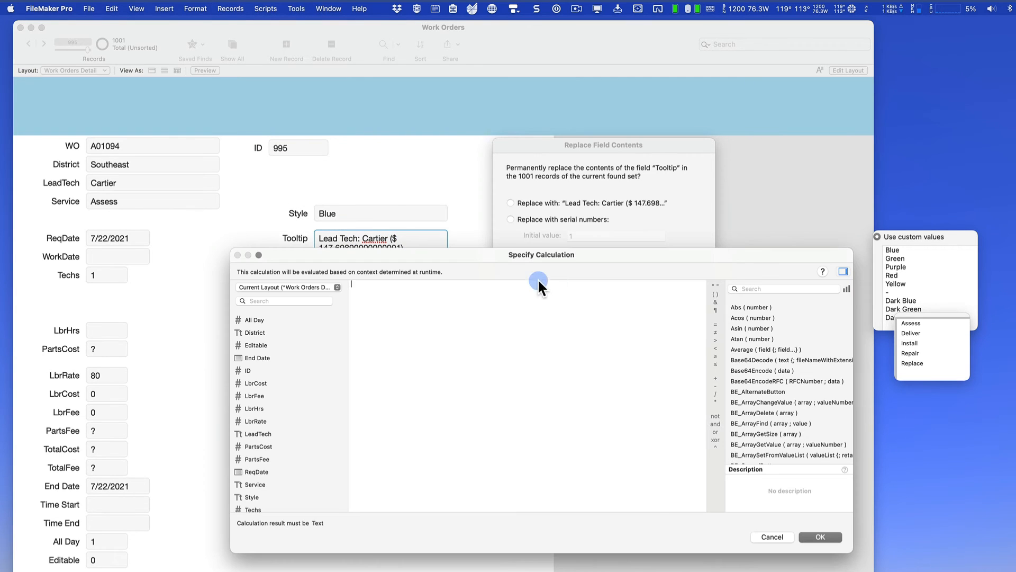
{"action": "key", "text": "super+v"}
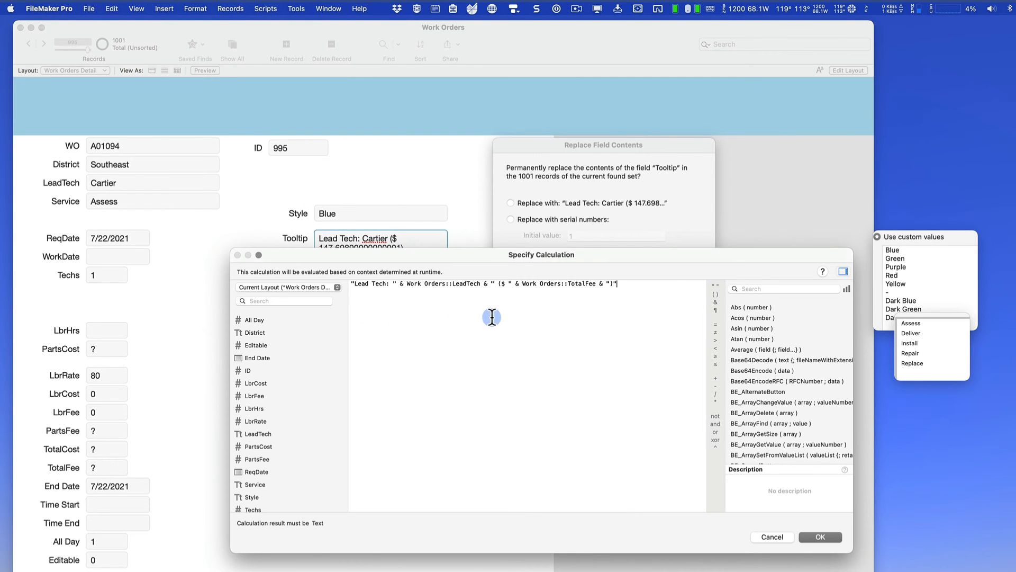
- Wrap Work Orders::TotalFee in Round with precision 2, copy the whole formula, and run the replacement on all records' Tooltip
{"action": "left_click", "coordinate": [524, 284]}
{"action": "type", "text": "Round"}
{"action": "key", "text": "Return"}
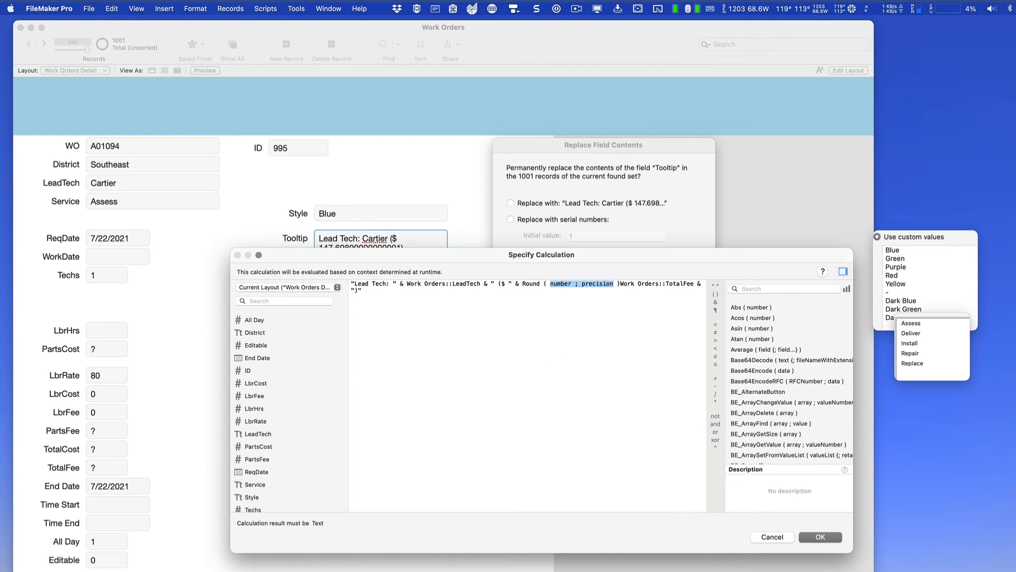
{"action": "key", "text": "Delete"}
{"action": "key", "text": "Delete"}
{"action": "key", "text": "Delete"}
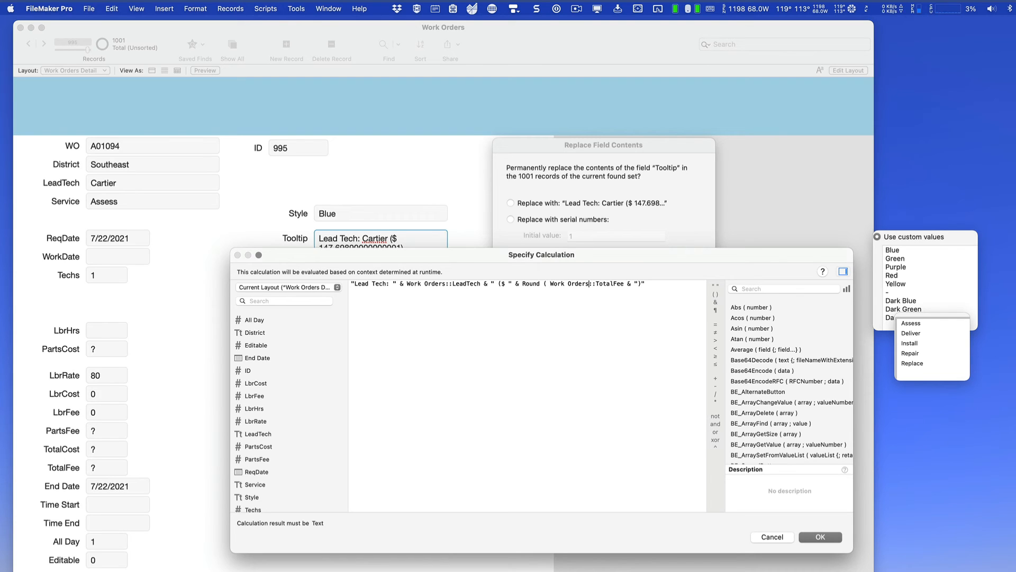
{"action": "type", "text": "2)"}
{"action": "key", "text": "super+a"}
{"action": "key", "text": "super+c"}
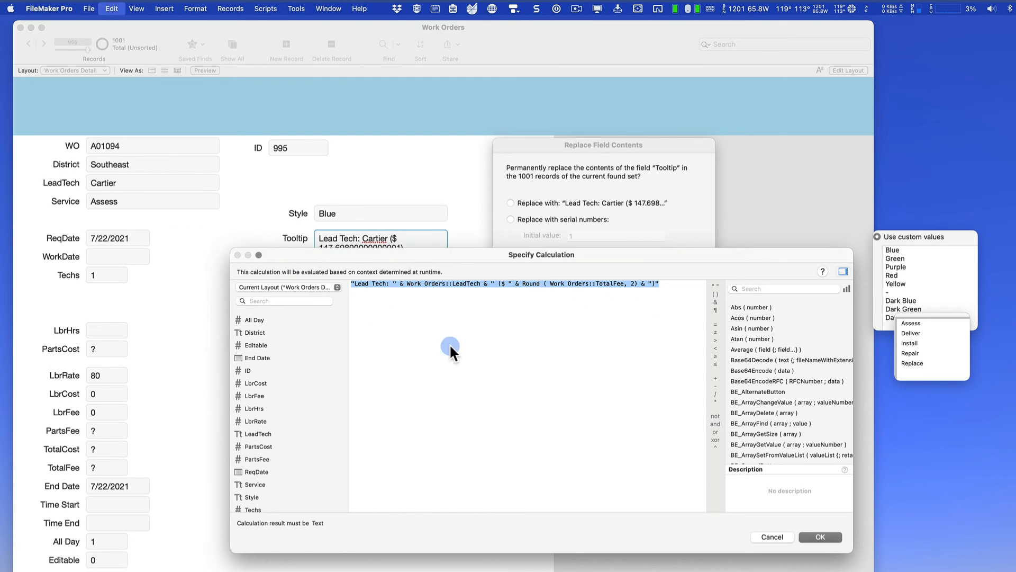
{"action": "left_click", "coordinate": [831, 537]}
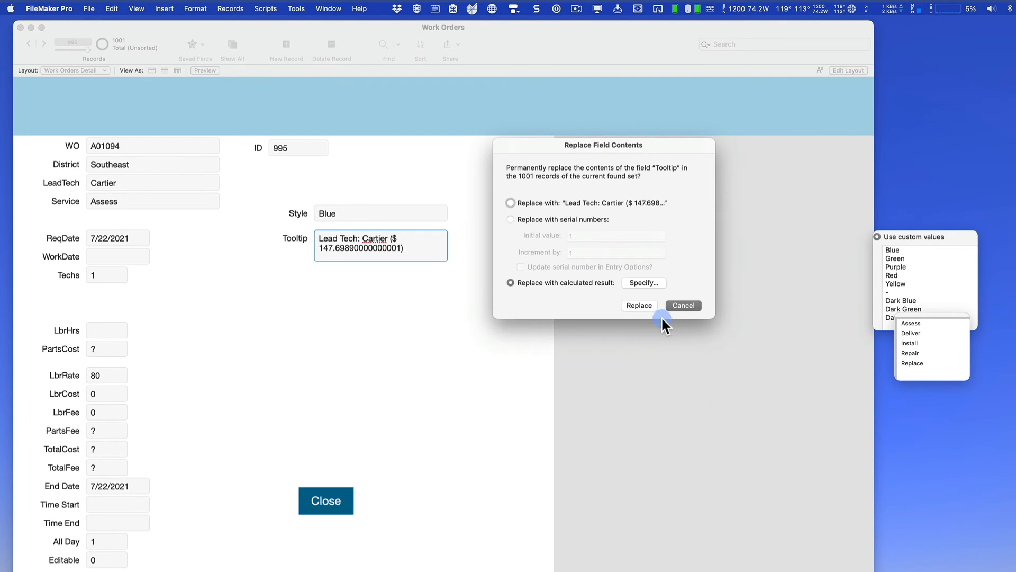
{"action": "left_click", "coordinate": [641, 306]}
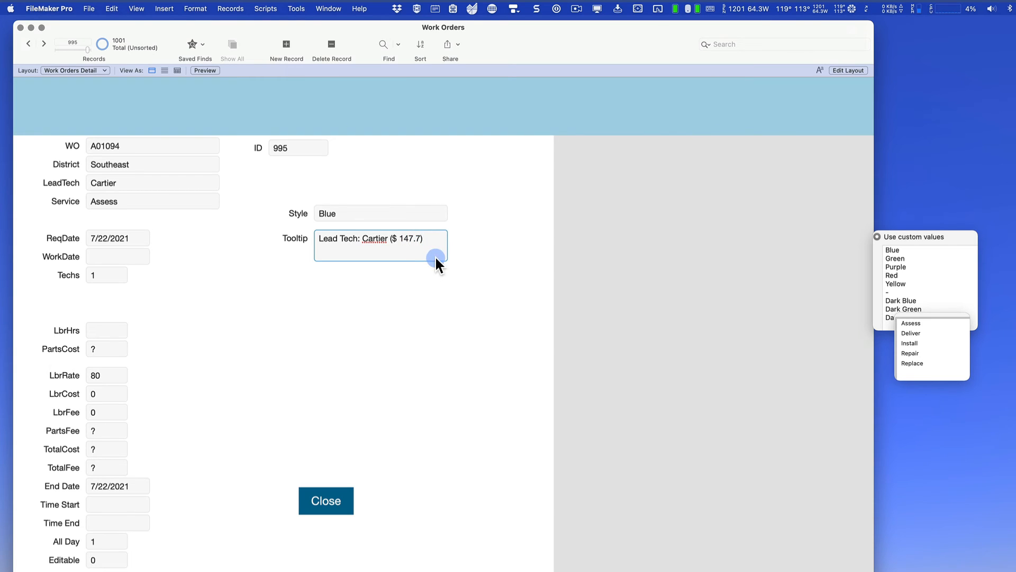
- Browse back and forth through the last records up to 1001, examining the rounded fee in the Tooltip field
{"action": "key", "text": "ctrl+Down"}
{"action": "key", "text": "ctrl+Down"}
{"action": "key", "text": "ctrl+Down"}
{"action": "key", "text": "ctrl+Down"}
{"action": "key", "text": "ctrl+Down"}
{"action": "key", "text": "ctrl+Down"}
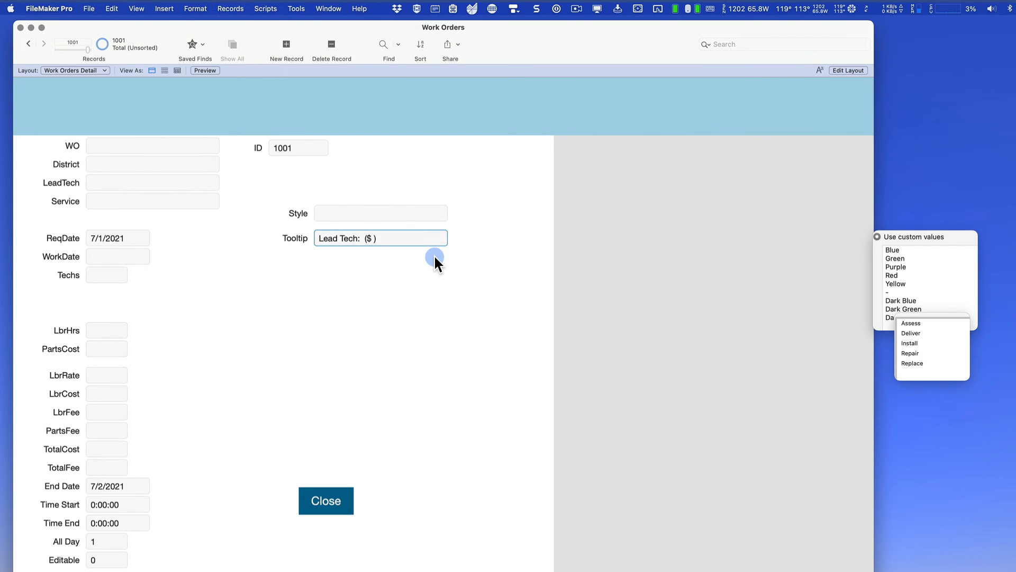
{"action": "key", "text": "ctrl+Up"}
{"action": "key", "text": "ctrl+Up"}
{"action": "key", "text": "ctrl+Down"}
{"action": "key", "text": "ctrl+Down"}
{"action": "left_click", "coordinate": [376, 242]}
{"action": "key", "text": "ctrl+Up"}
{"action": "key", "text": "ctrl+Up"}
{"action": "key", "text": "ctrl+Up"}
{"action": "key", "text": "ctrl+Up"}
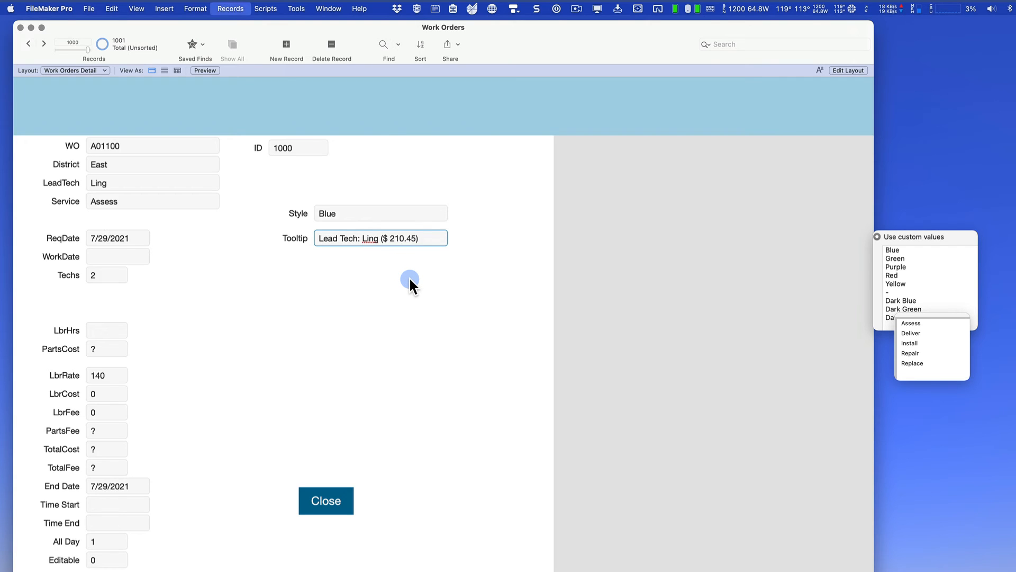
{"action": "key", "text": "ctrl+Down"}
{"action": "key", "text": "ctrl+Down"}
{"action": "key", "text": "ctrl+Down"}
{"action": "key", "text": "ctrl+Down"}
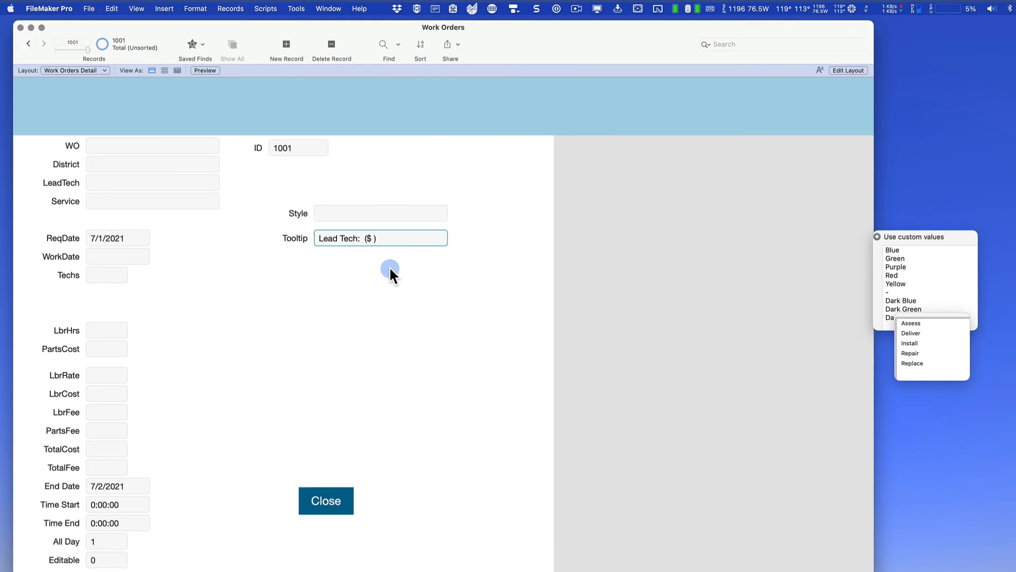
{"action": "type", "text": "$ )"}
- In the Calculate Tooltip script, replace the Set Field formula with the copied version that rounds TotalFee to 2 decimals
{"action": "key", "text": "shift+super+s"}
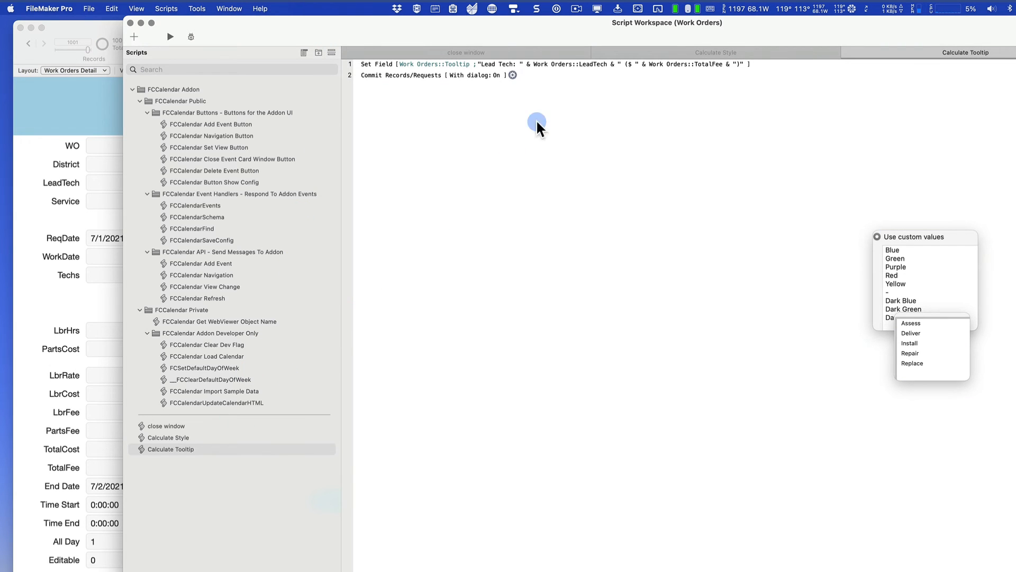
{"action": "left_click", "coordinate": [574, 69]}
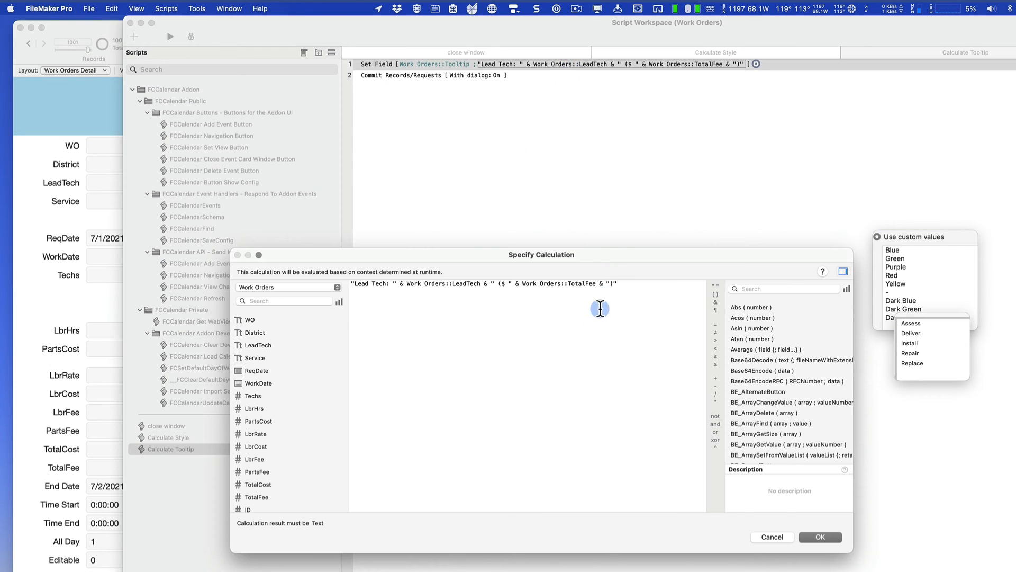
{"action": "triple_click", "coordinate": [401, 284]}
{"action": "key", "text": "super+v"}
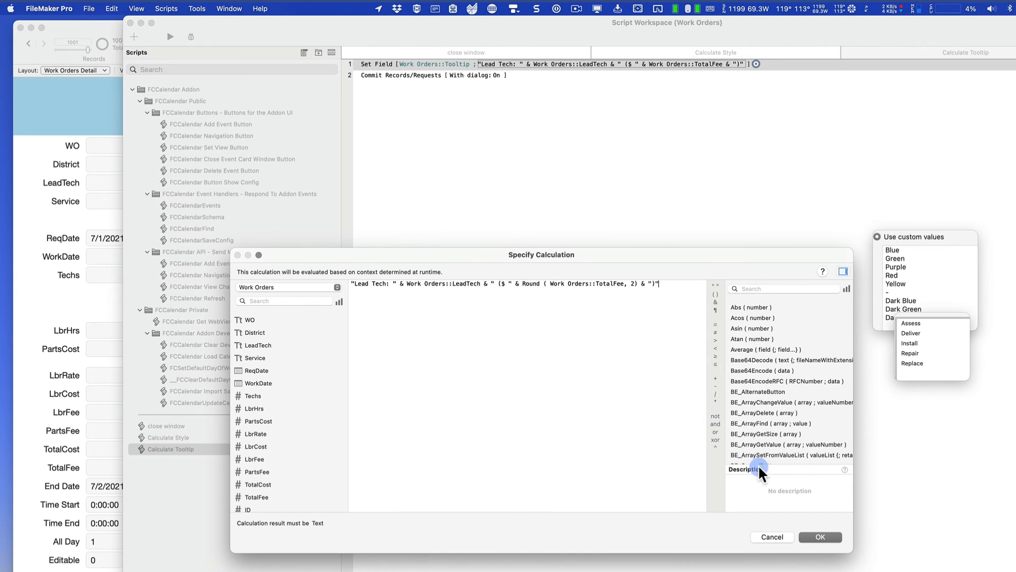
{"action": "left_click", "coordinate": [835, 538]}
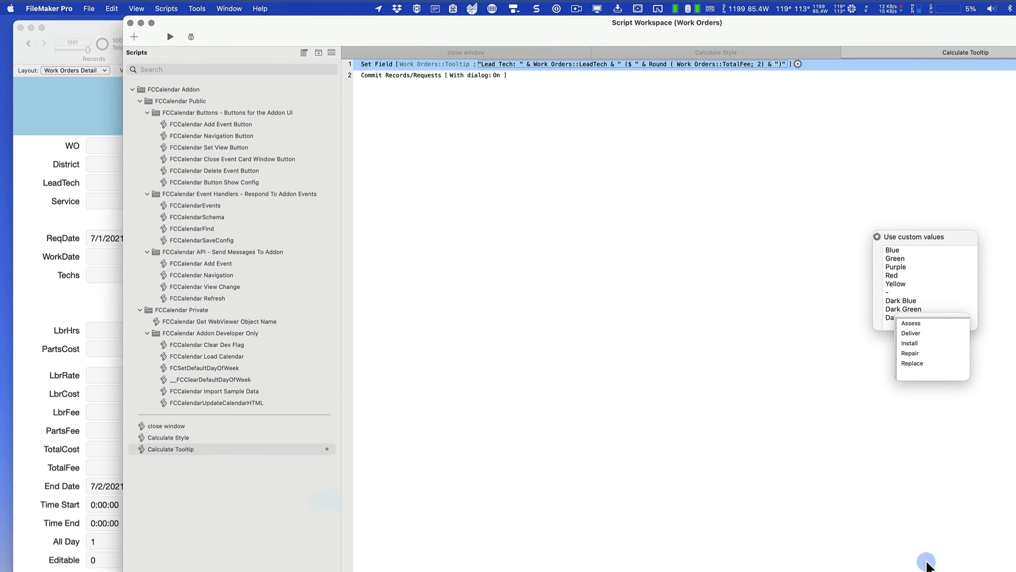
- Save and close the Calculate Tooltip script, commit the current record, and switch to the Work Orders Calendar layout
{"action": "key", "text": "super+w"}
{"action": "left_click", "coordinate": [602, 256]}
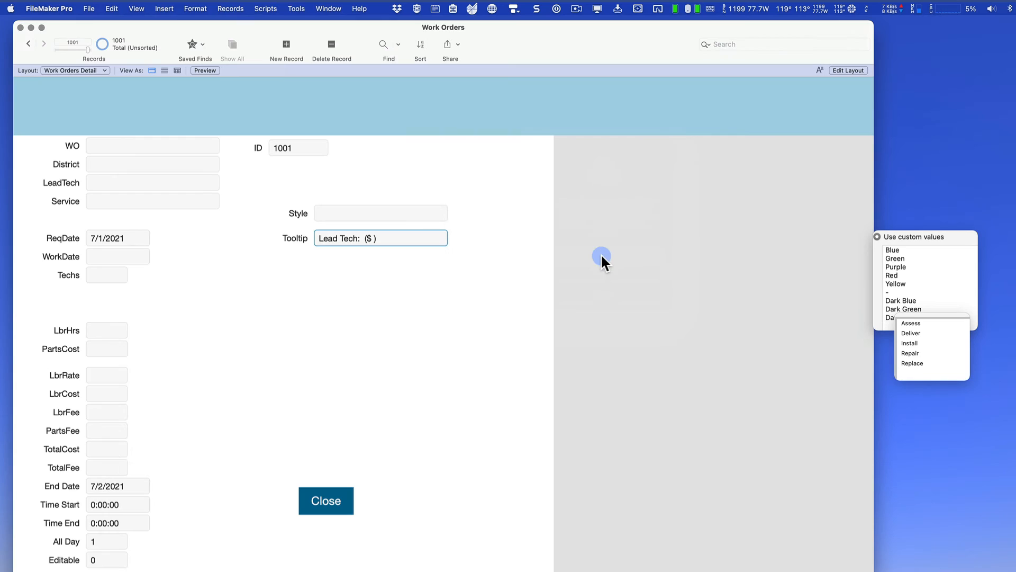
{"action": "left_click", "coordinate": [497, 280]}
{"action": "left_click", "coordinate": [89, 65]}
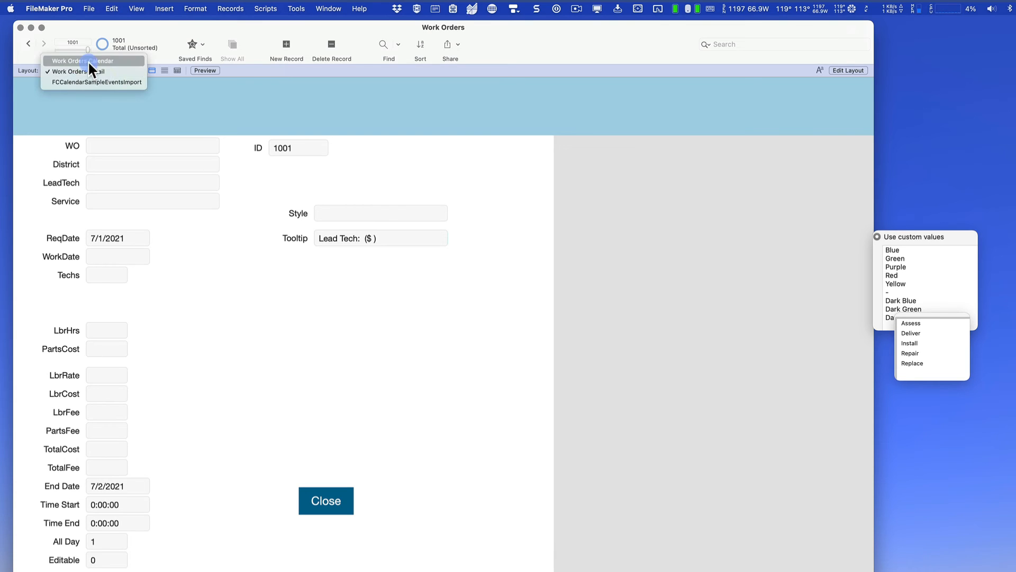
{"action": "left_click", "coordinate": [88, 61]}
- In the calendar add-on's optional field settings, set the Tooltip Field to Work Orders::Tooltip and save the configuration
{"action": "left_click", "coordinate": [404, 164]}
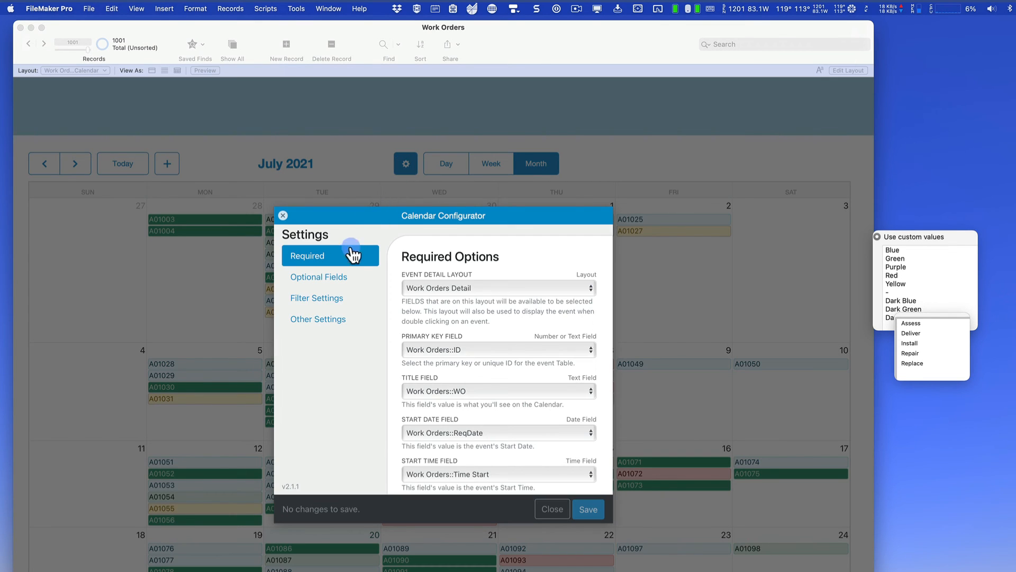
{"action": "left_click", "coordinate": [323, 275]}
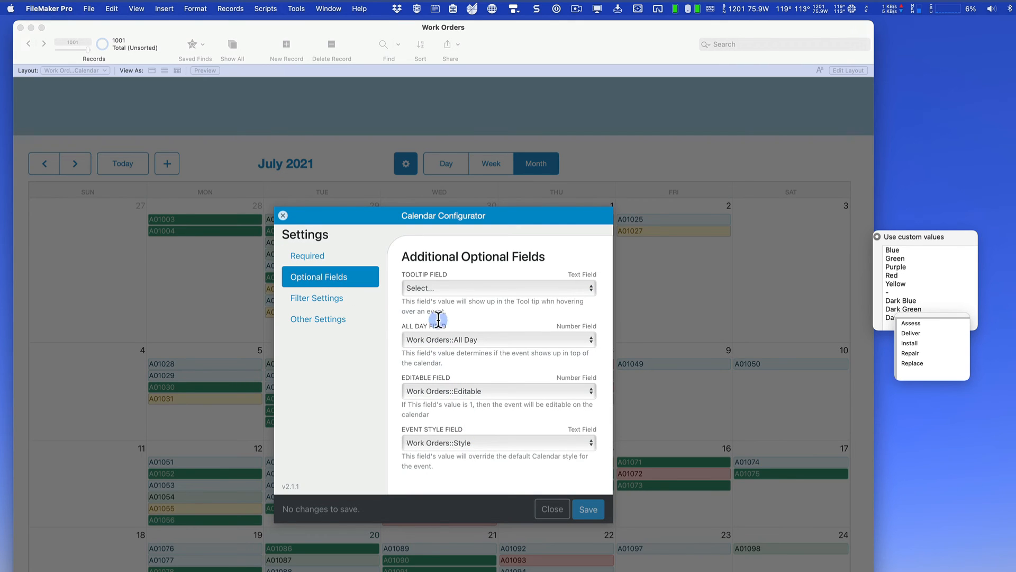
{"action": "left_click", "coordinate": [423, 289]}
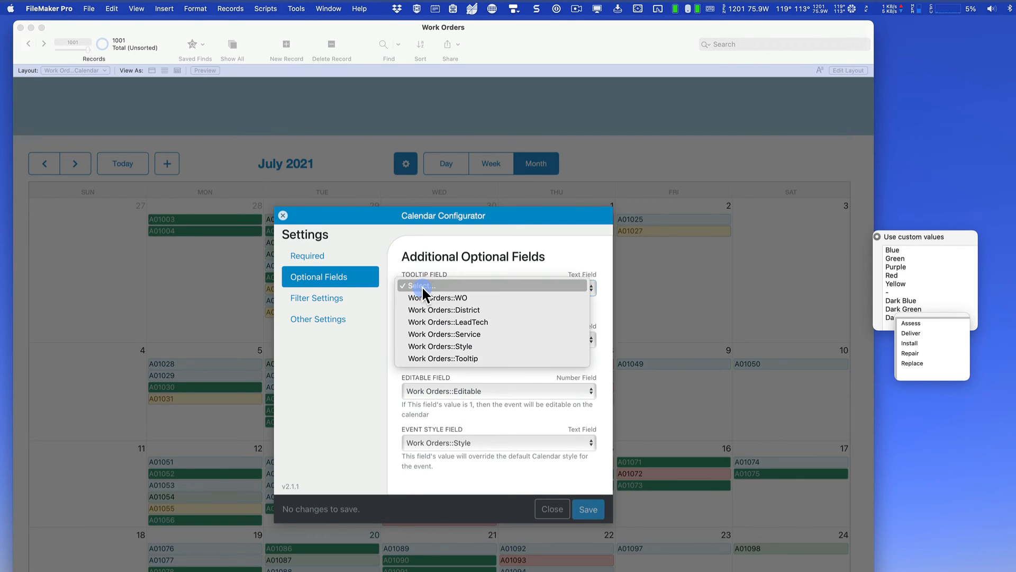
{"action": "left_click", "coordinate": [426, 357]}
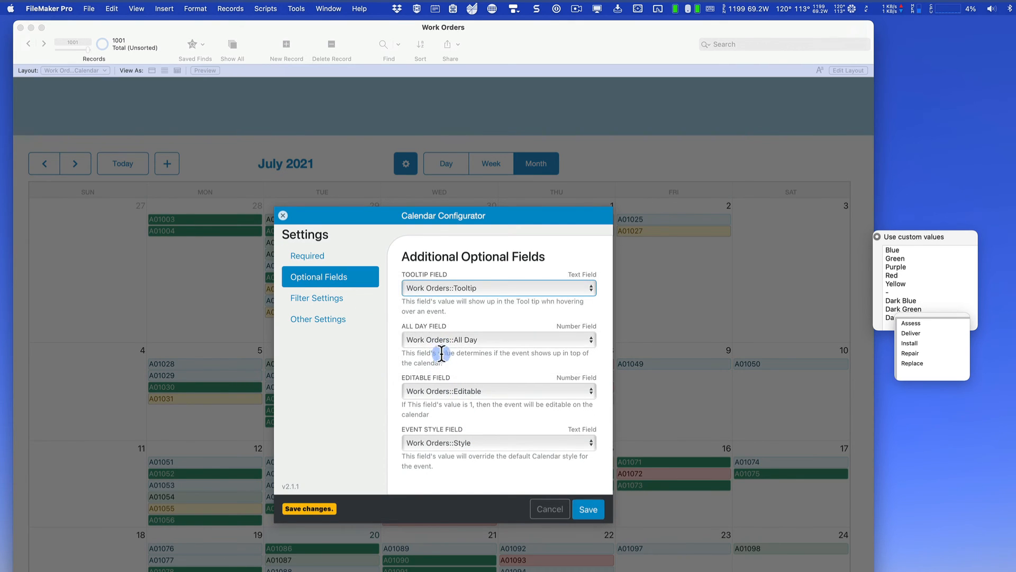
{"action": "left_click", "coordinate": [582, 510]}
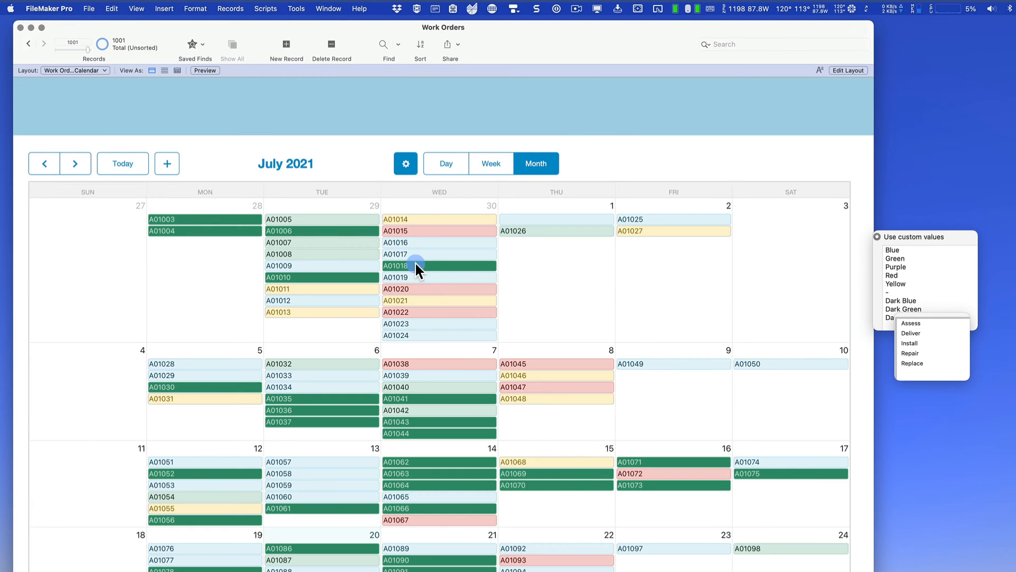
- Check the tooltips of several work order events in the July 2021 month view for lead tech and fee
{"action": "mouse_move", "coordinate": [415, 263]}
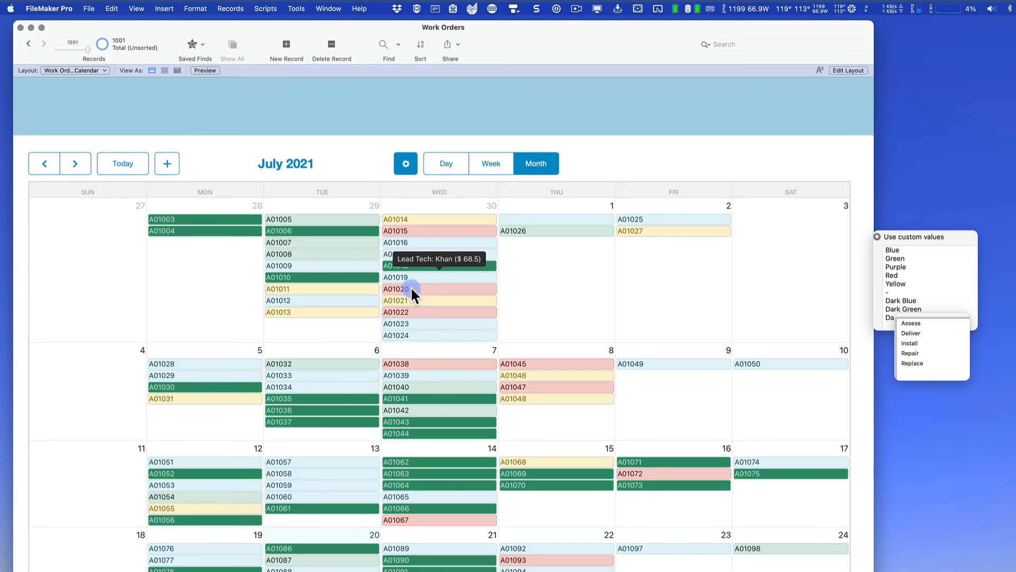
{"action": "mouse_move", "coordinate": [409, 310]}
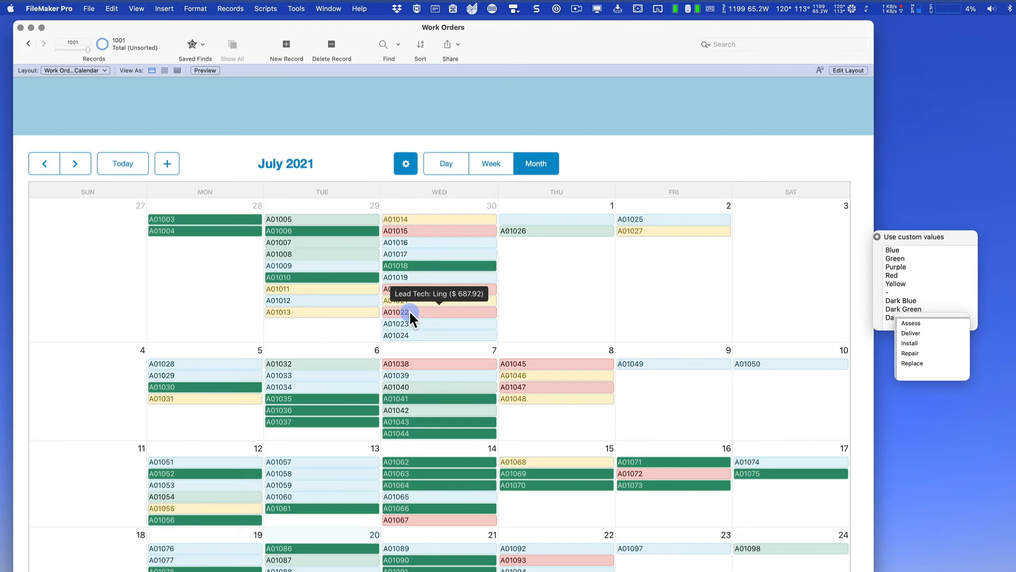
{"action": "mouse_move", "coordinate": [406, 334]}
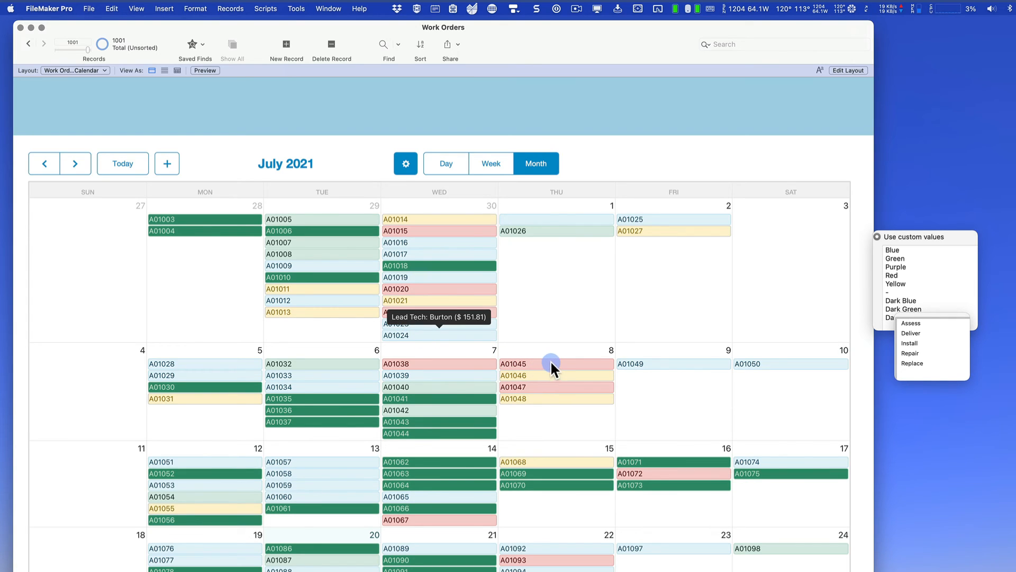
{"action": "mouse_move", "coordinate": [533, 370]}
{"action": "mouse_move", "coordinate": [438, 391]}
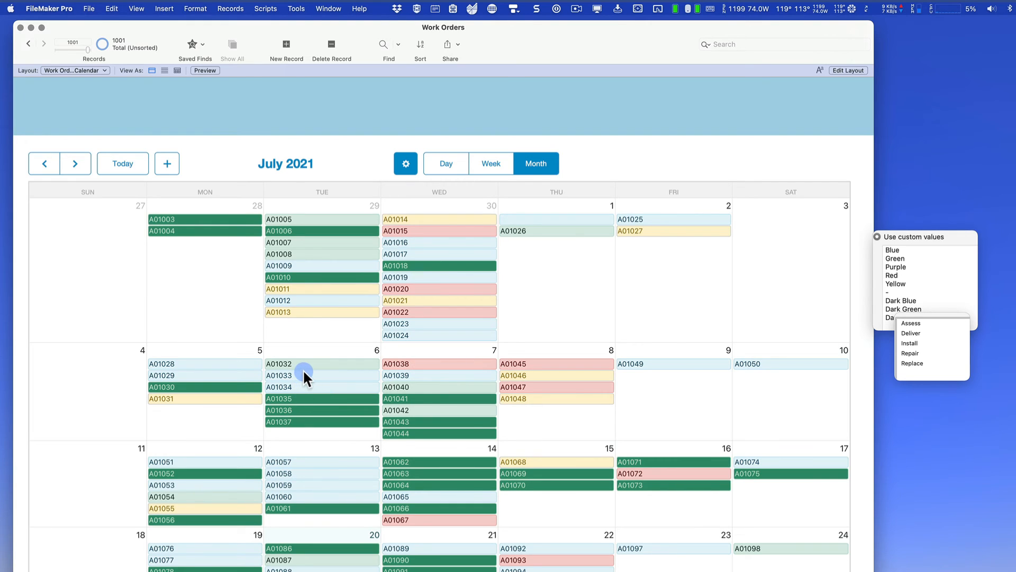
{"action": "mouse_move", "coordinate": [302, 370]}
- View the calendar by week and by day, checking the events' colors, and return to the month view
{"action": "left_click", "coordinate": [491, 164]}
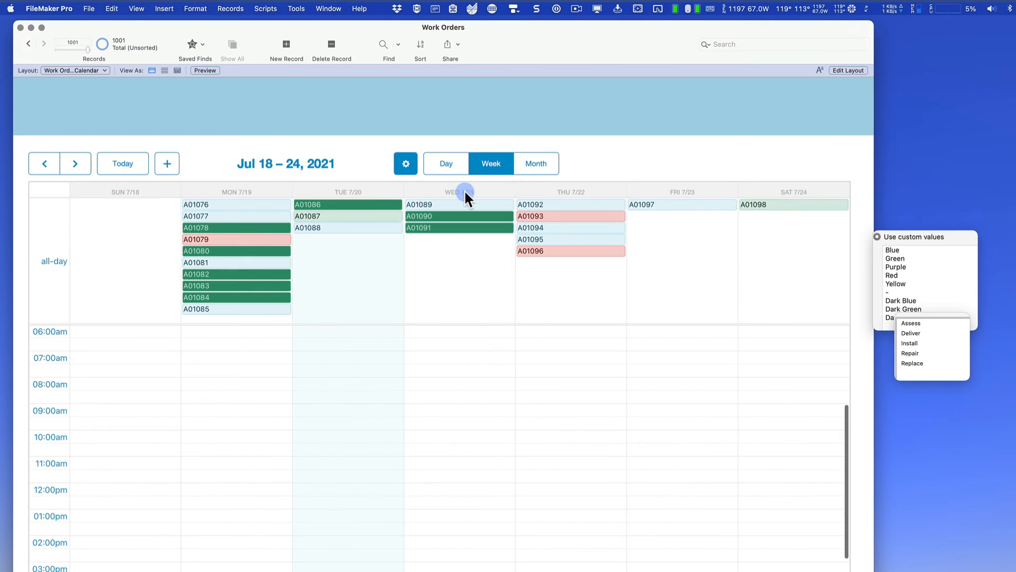
{"action": "left_click", "coordinate": [444, 165]}
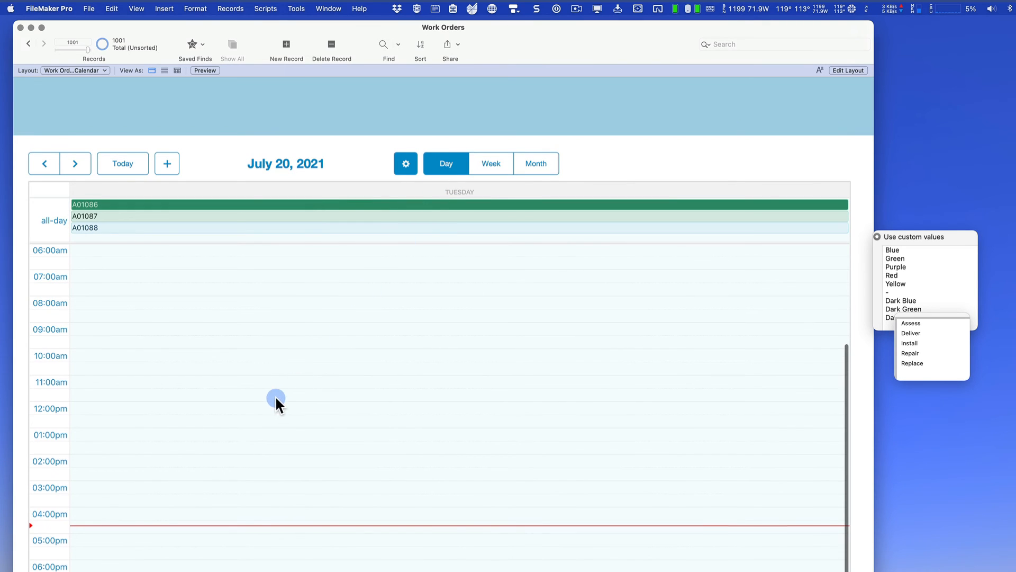
{"action": "scroll", "coordinate": [271, 391], "scroll_direction": "up", "scroll_amount": 6}
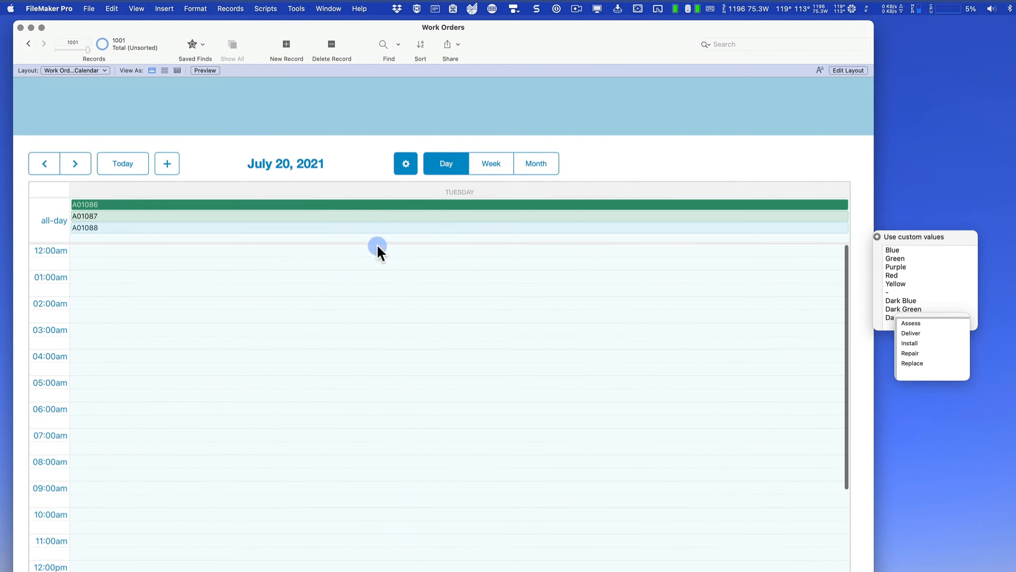
{"action": "left_click", "coordinate": [502, 162]}
{"action": "left_click", "coordinate": [540, 162]}
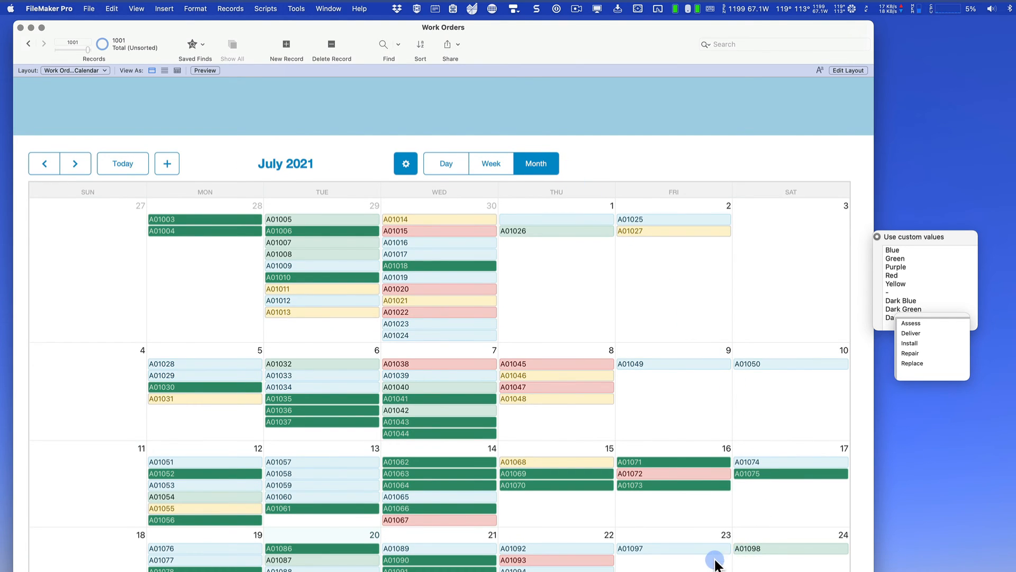
- Open the untitled July 1 event, enter "Test WO#" as its WO, and close the event card
{"action": "left_click", "coordinate": [555, 219]}
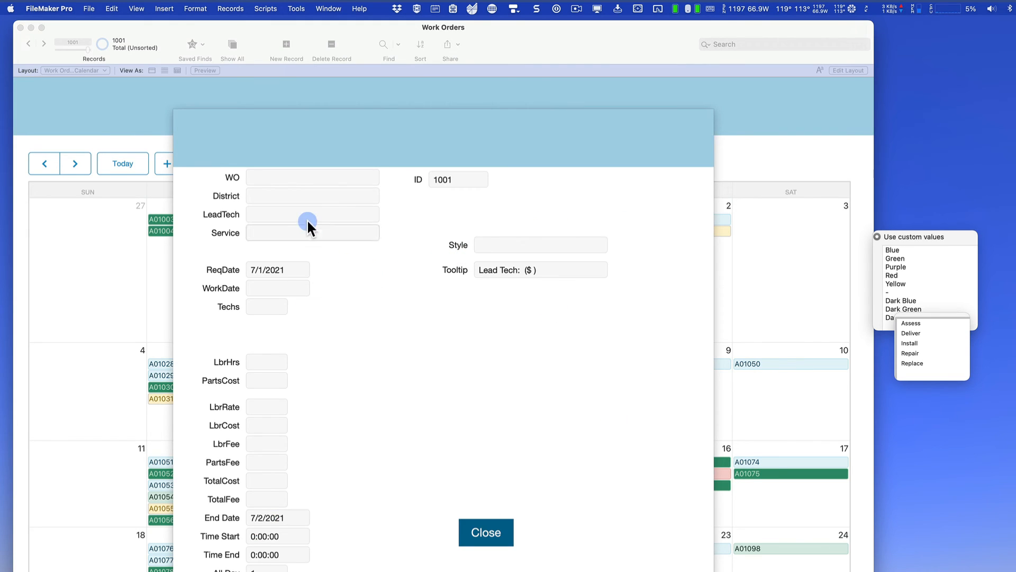
{"action": "left_click", "coordinate": [292, 174]}
{"action": "type", "text": "Test WO"}
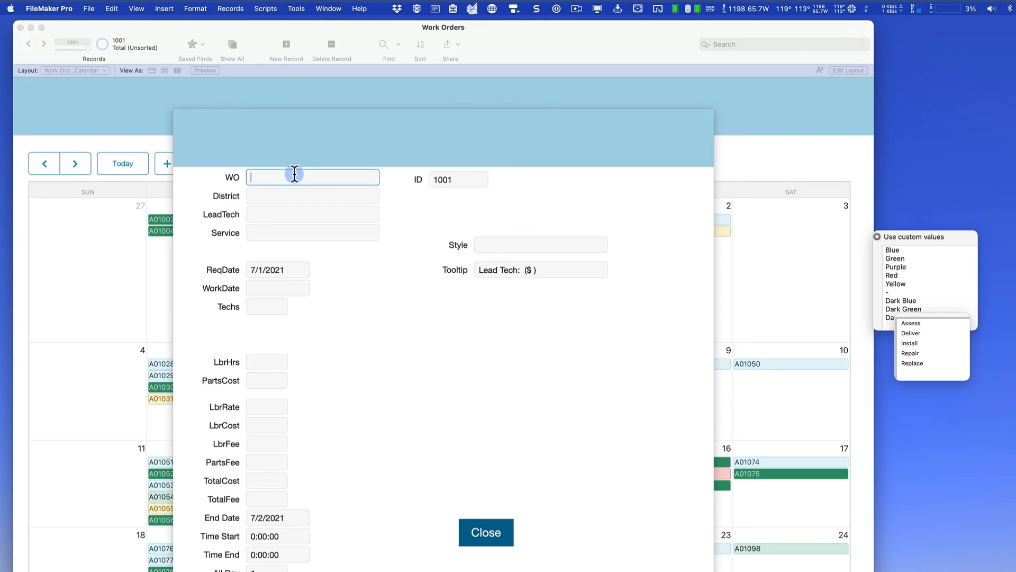
{"action": "type", "text": "#"}
{"action": "left_click", "coordinate": [387, 357]}
{"action": "left_click", "coordinate": [469, 530]}
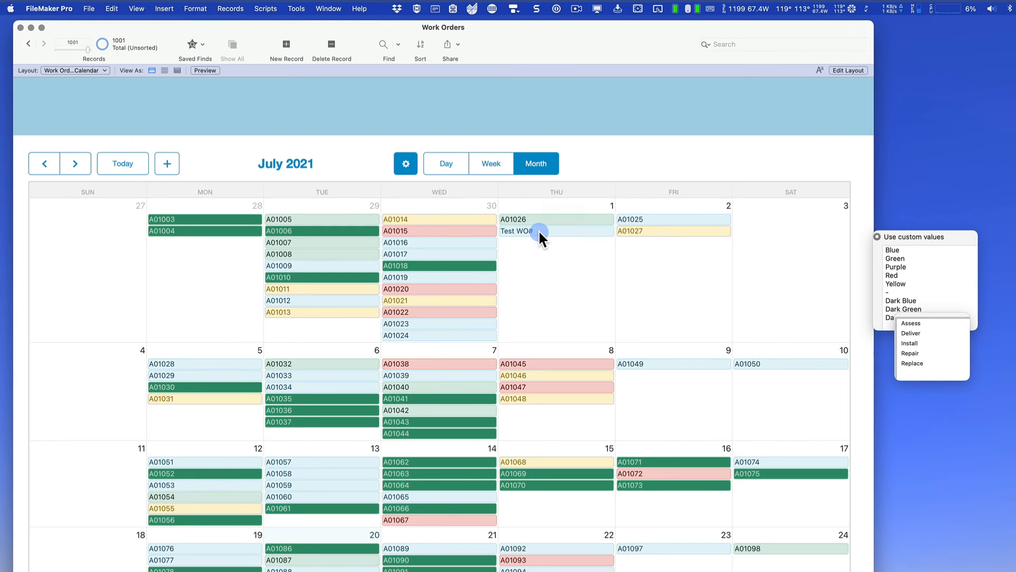
- Reopen the Test WO# event, set its Service to Repair, close the card, and check the July 1 events
{"action": "left_click", "coordinate": [539, 230]}
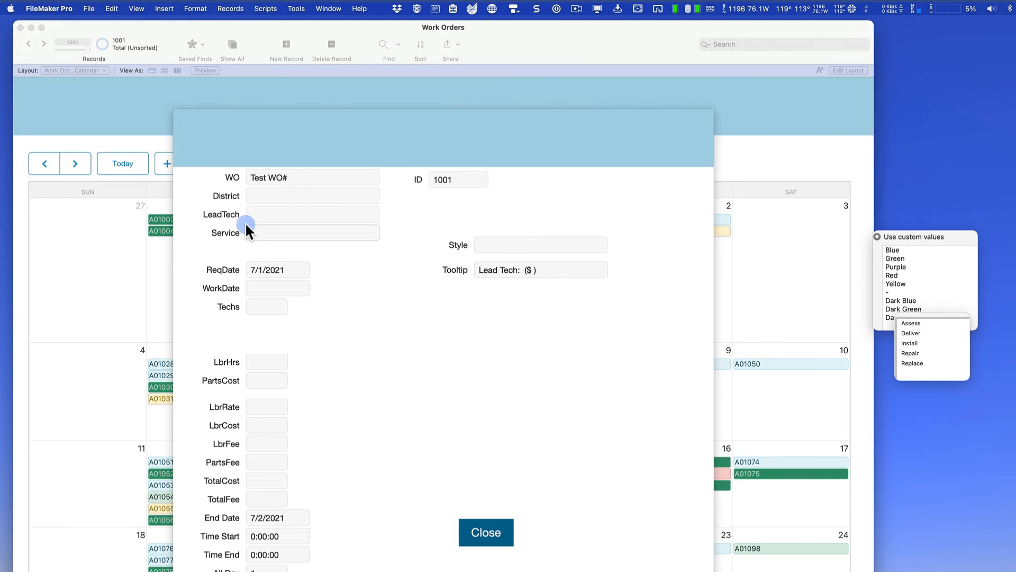
{"action": "left_click", "coordinate": [271, 233]}
{"action": "left_click", "coordinate": [260, 279]}
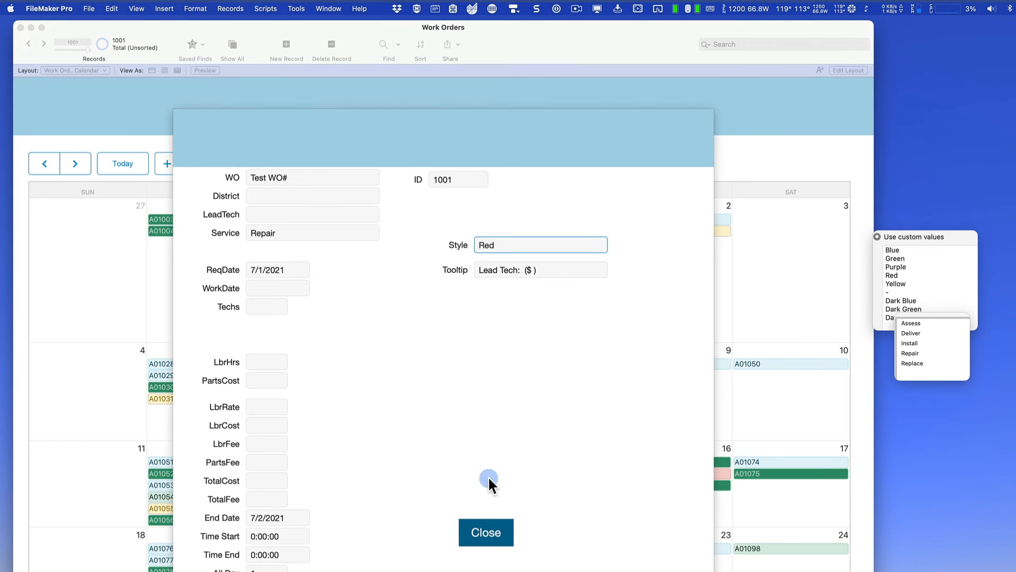
{"action": "left_click", "coordinate": [507, 530]}
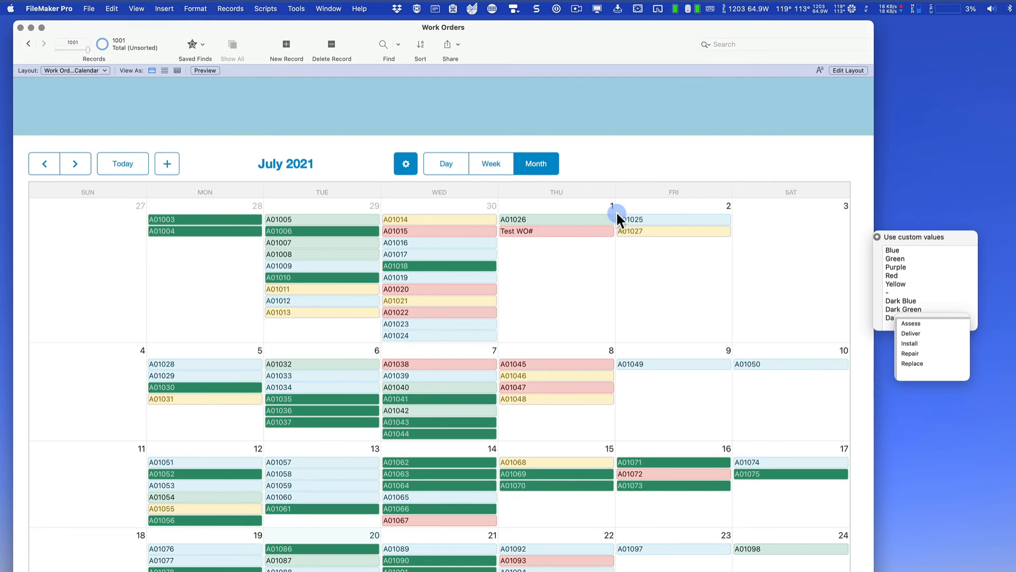
{"action": "mouse_move", "coordinate": [546, 214]}
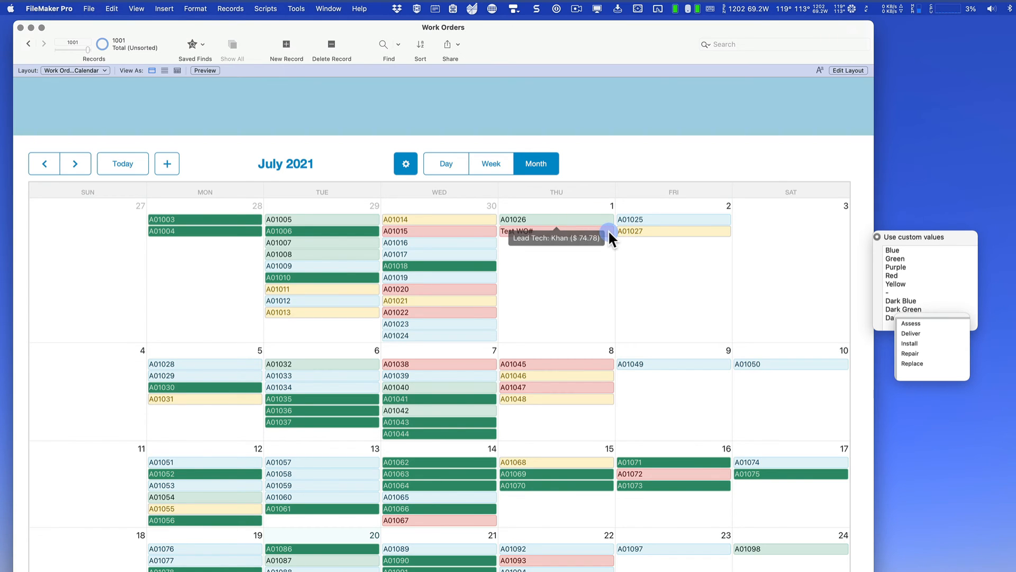
{"action": "left_click", "coordinate": [518, 169]}
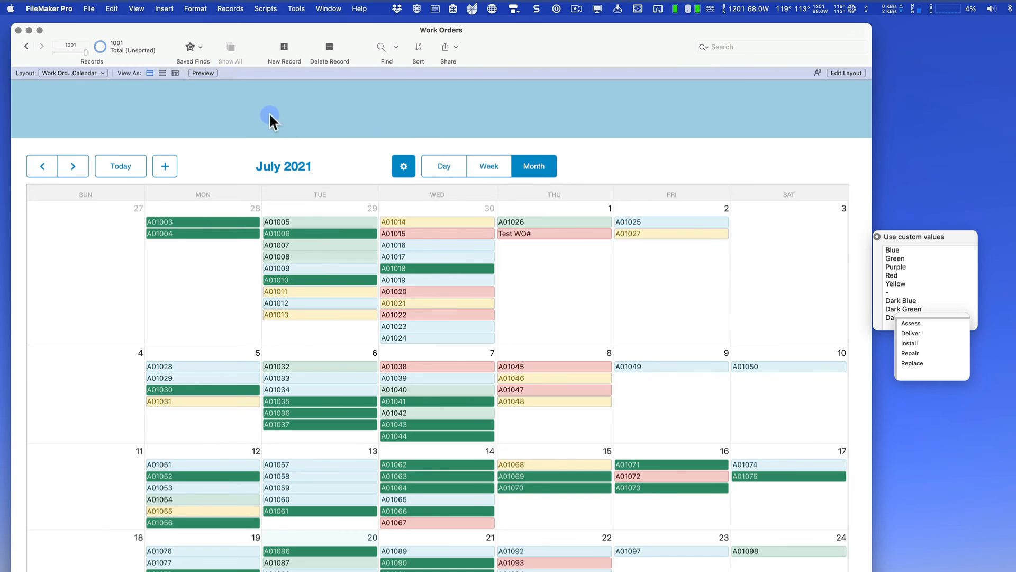
- Switch the calendar layout to layout editing and create a text field named Filter in the Work Orders table
{"action": "key", "text": "super+l"}
{"action": "key", "text": "super+shift+d"}
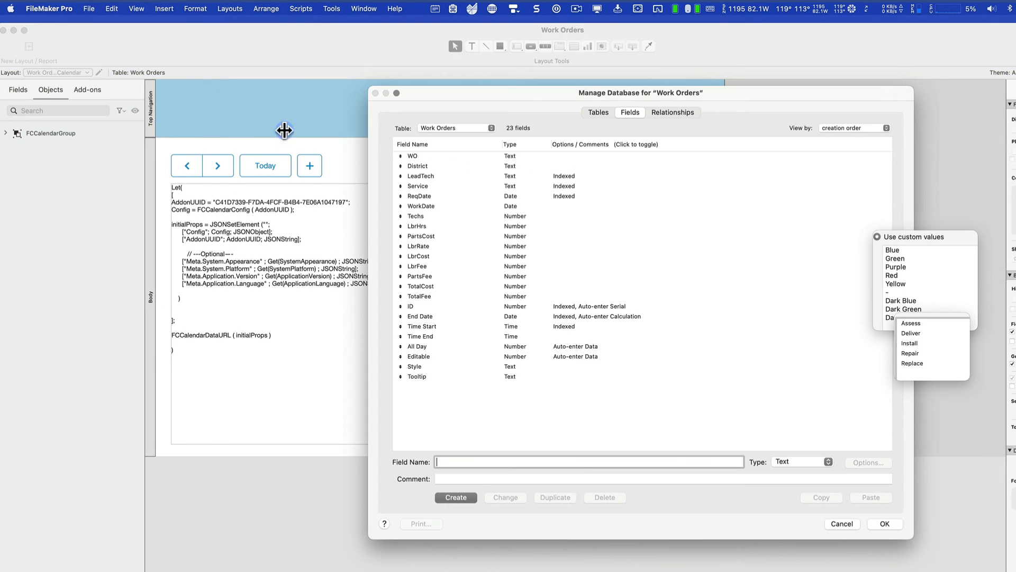
{"action": "left_click", "coordinate": [462, 128]}
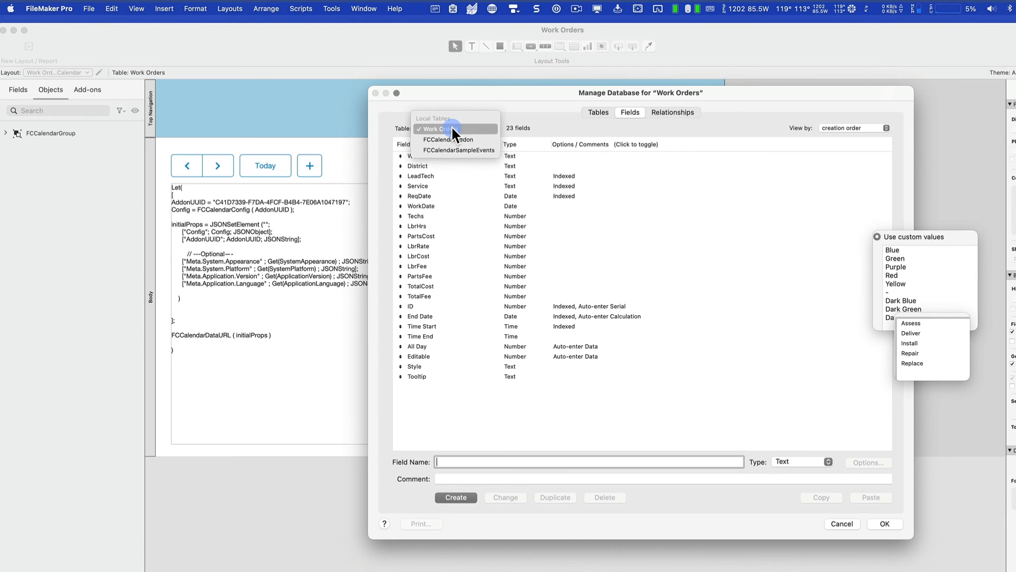
{"action": "left_click", "coordinate": [452, 128]}
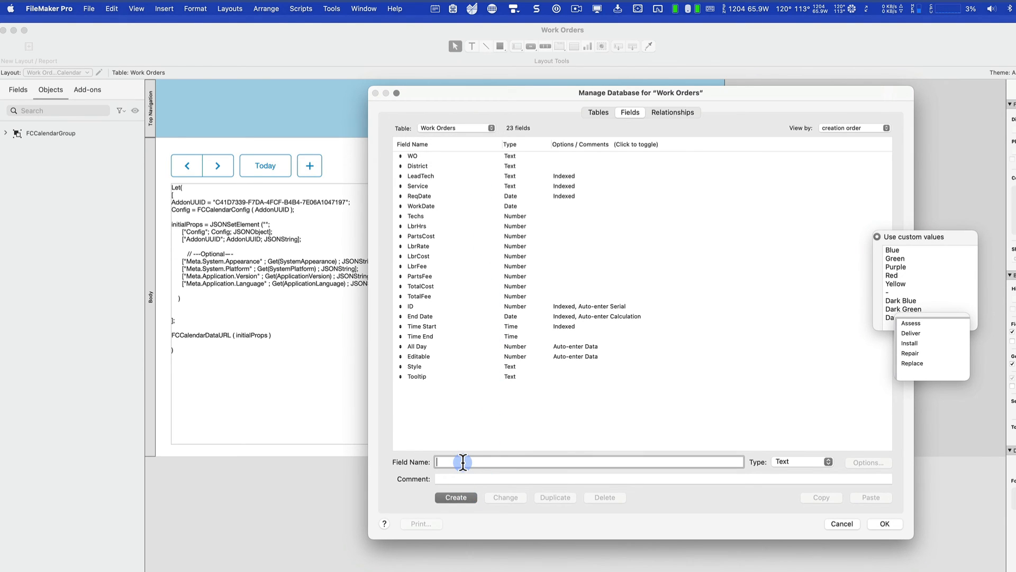
{"action": "type", "text": "Filter"}
{"action": "left_click", "coordinate": [646, 478]}
{"action": "left_click", "coordinate": [453, 497]}
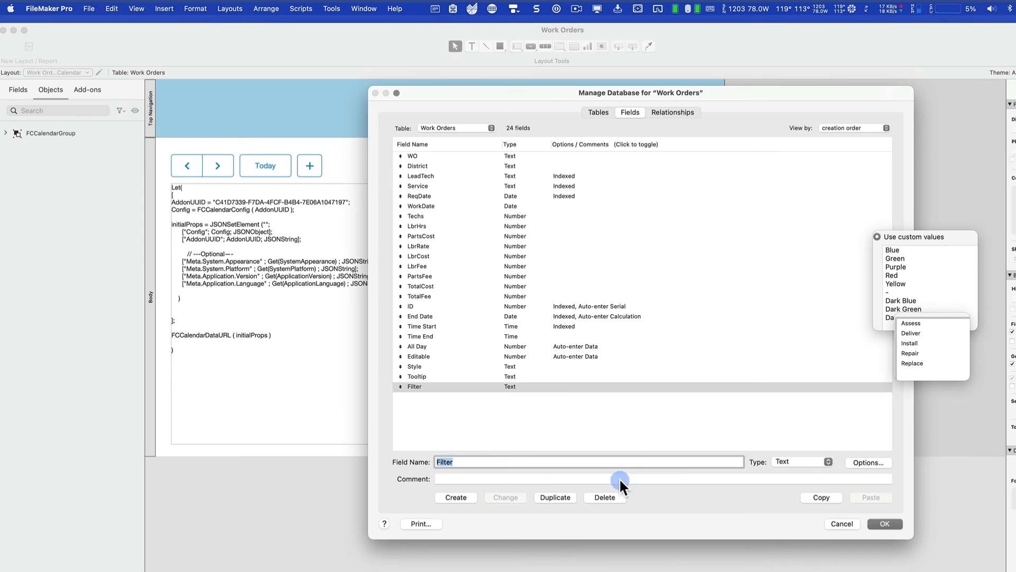
- Set the Filter field to use global storage and save the database changes
{"action": "left_click", "coordinate": [860, 462]}
{"action": "left_click", "coordinate": [651, 168]}
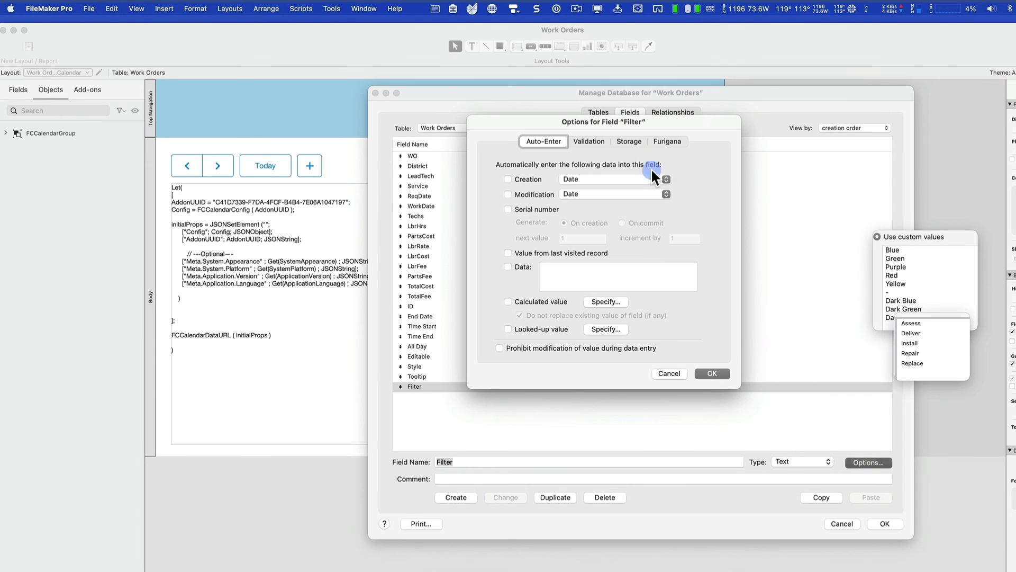
{"action": "left_click", "coordinate": [616, 155]}
{"action": "left_click", "coordinate": [553, 200]}
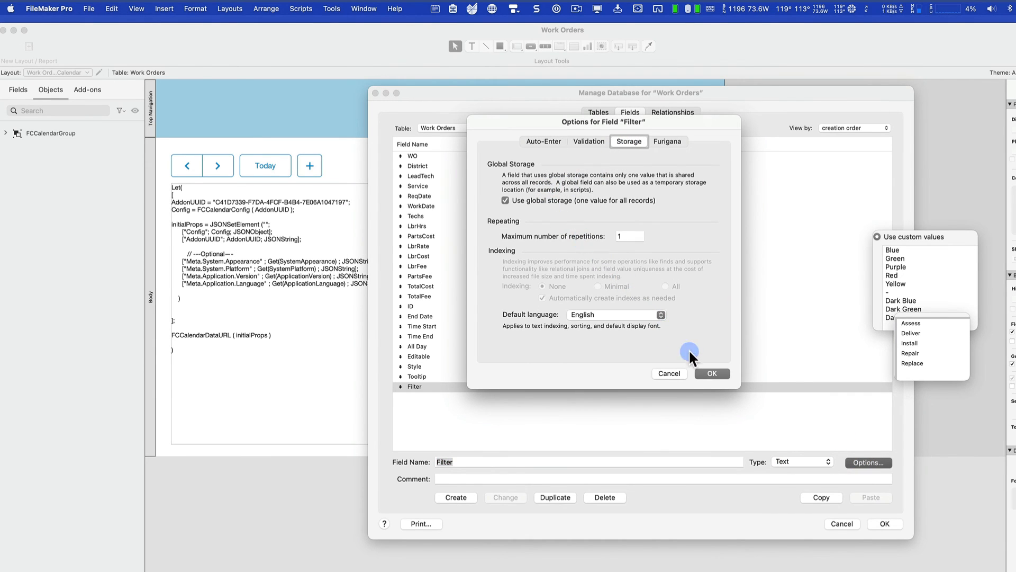
{"action": "left_click", "coordinate": [709, 373]}
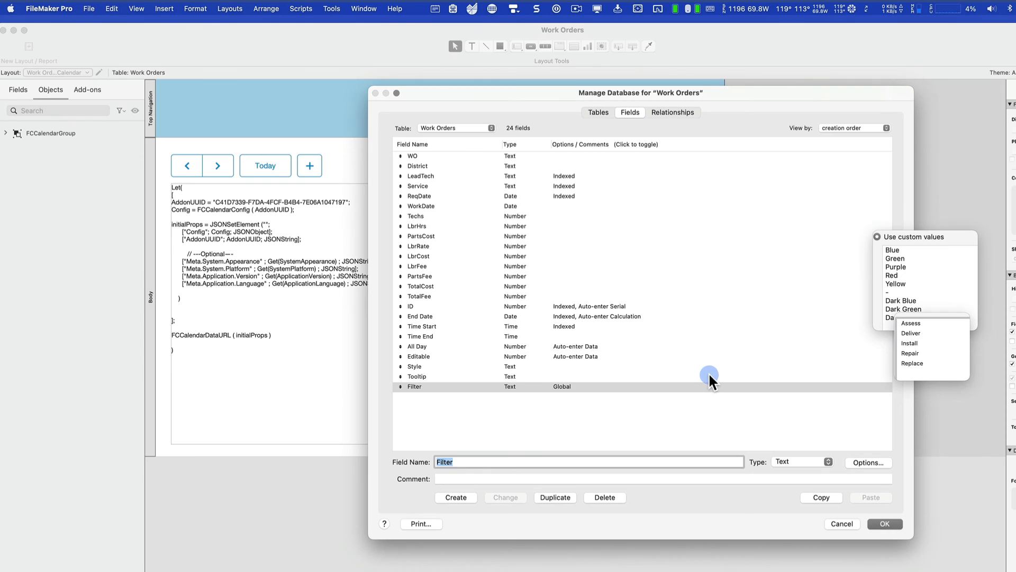
{"action": "left_click", "coordinate": [881, 522]}
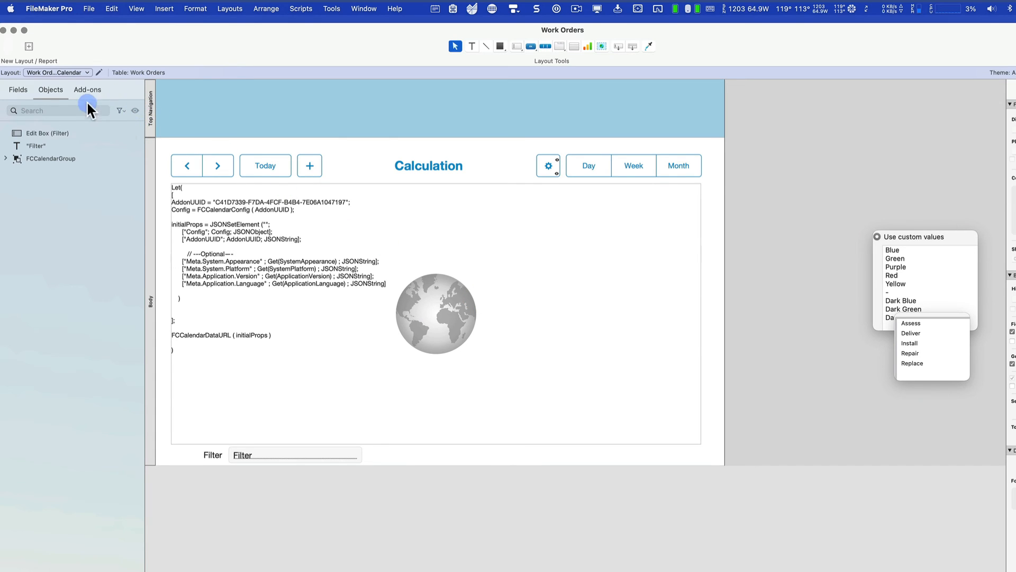
- Find the Filter field in the layout's field list and place it with its label in the Top Navigation part
{"action": "left_click", "coordinate": [72, 75]}
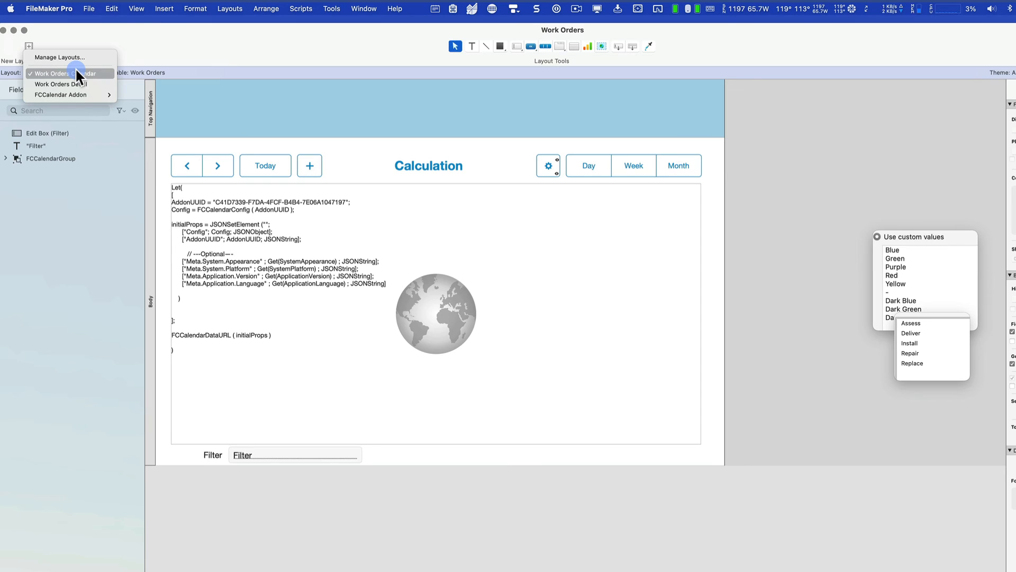
{"action": "left_click", "coordinate": [257, 79]}
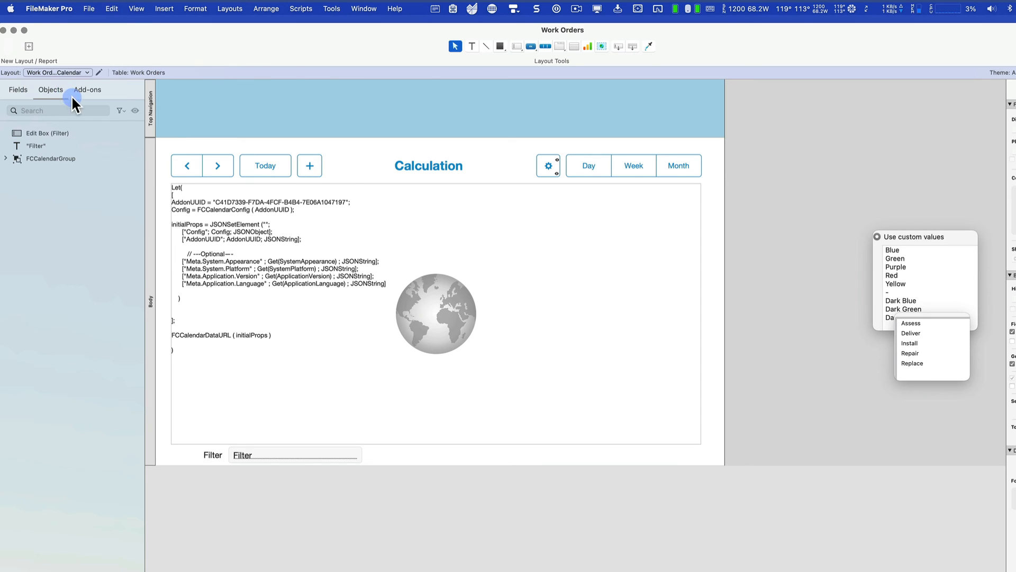
{"action": "left_click", "coordinate": [24, 89]}
{"action": "left_click", "coordinate": [114, 110]}
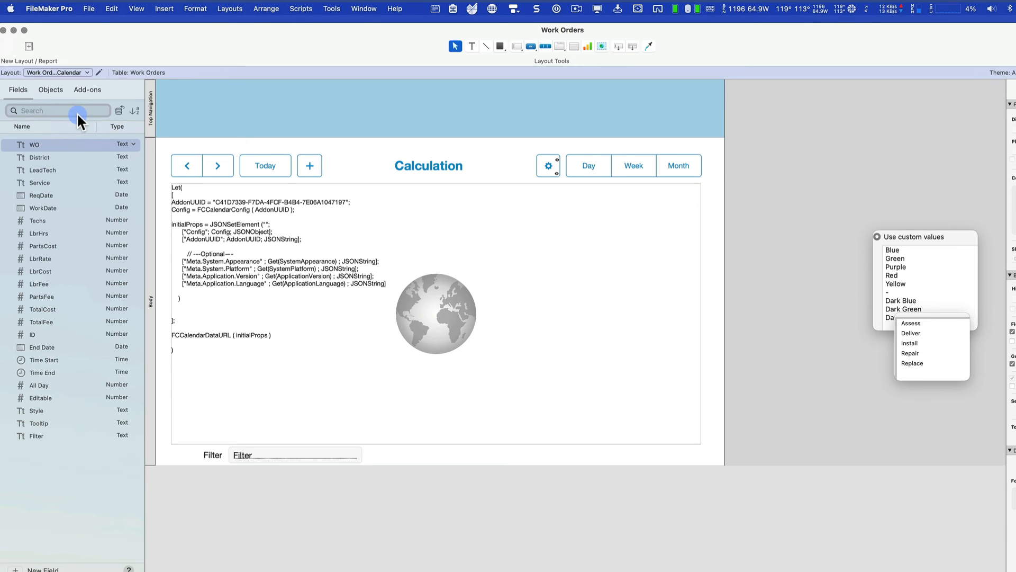
{"action": "type", "text": "fil"}
{"action": "left_click_drag", "start_coordinate": [36, 135], "coordinate": [273, 114]}
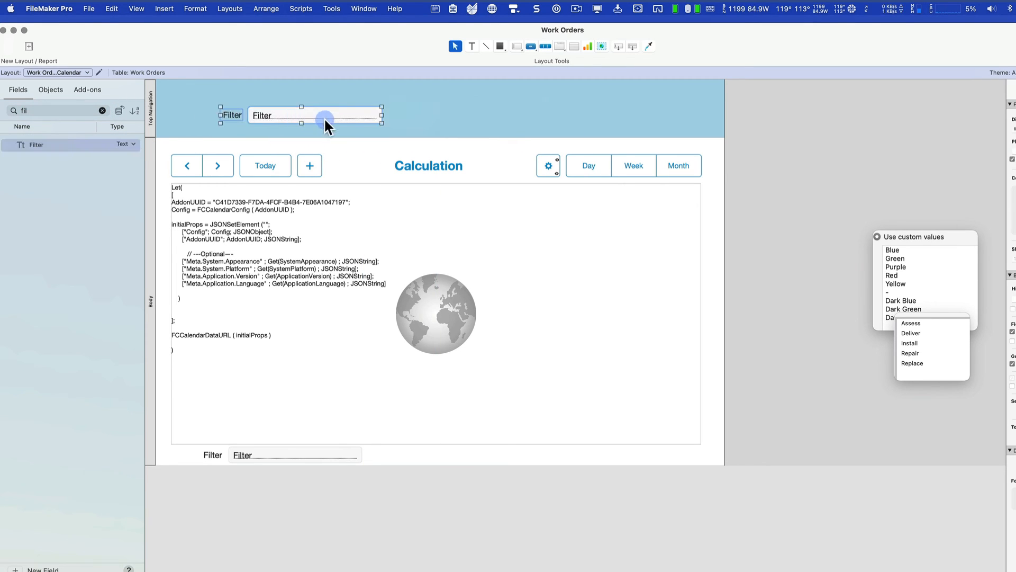
- Select the Filter field in the Top Navigation part and create a new value list named Lead Tech
{"action": "left_click", "coordinate": [400, 118]}
{"action": "left_click", "coordinate": [364, 111]}
{"action": "left_click", "coordinate": [90, 7]}
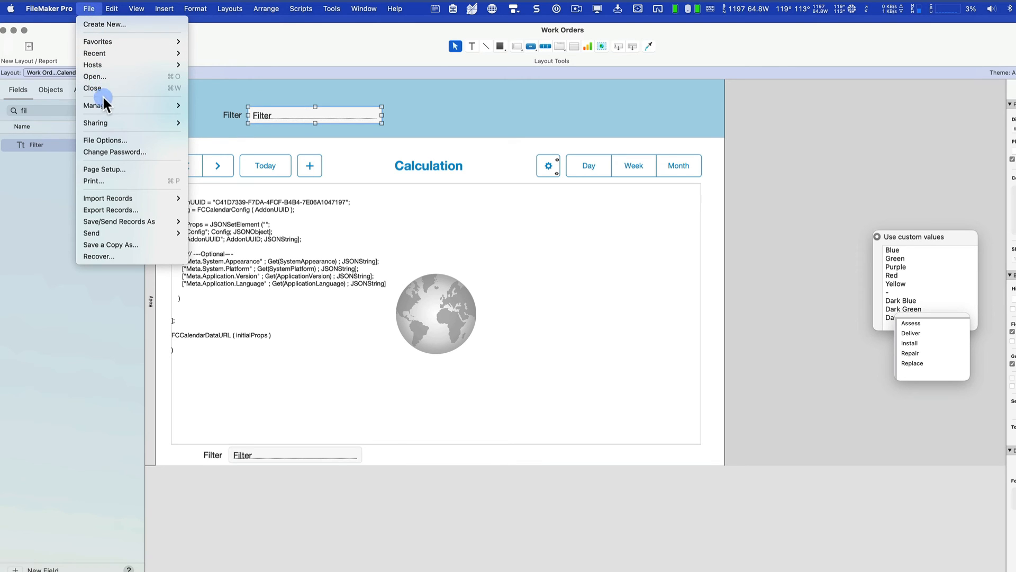
{"action": "mouse_move", "coordinate": [103, 97]}
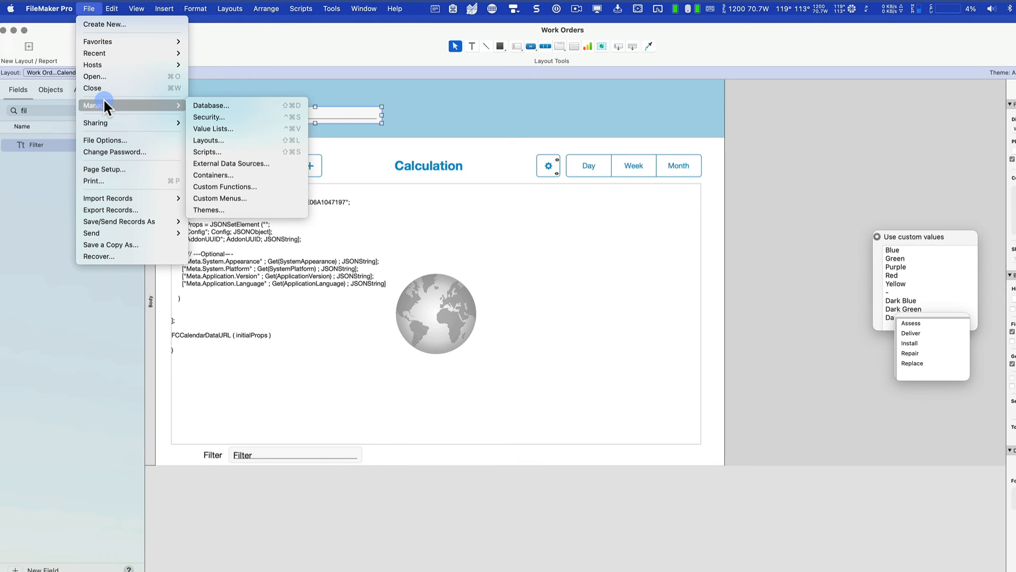
{"action": "left_click", "coordinate": [249, 127]}
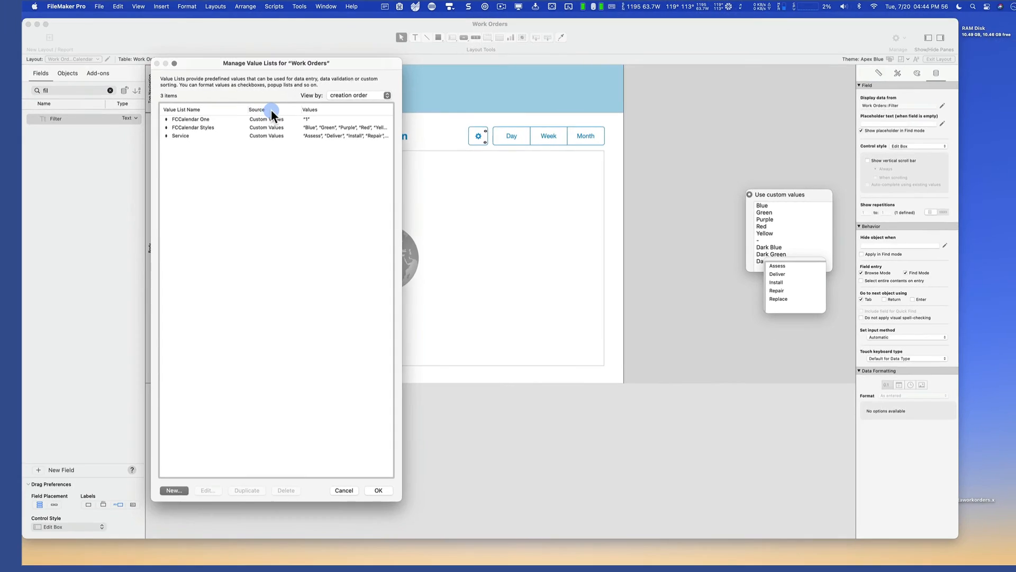
{"action": "left_click_drag", "start_coordinate": [330, 63], "coordinate": [607, 66]}
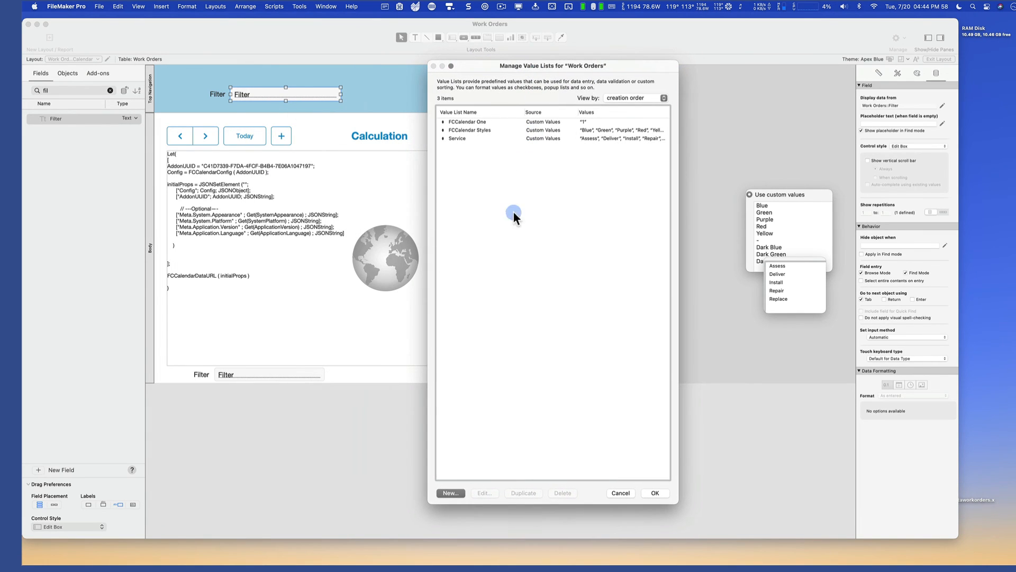
{"action": "left_click", "coordinate": [450, 493]}
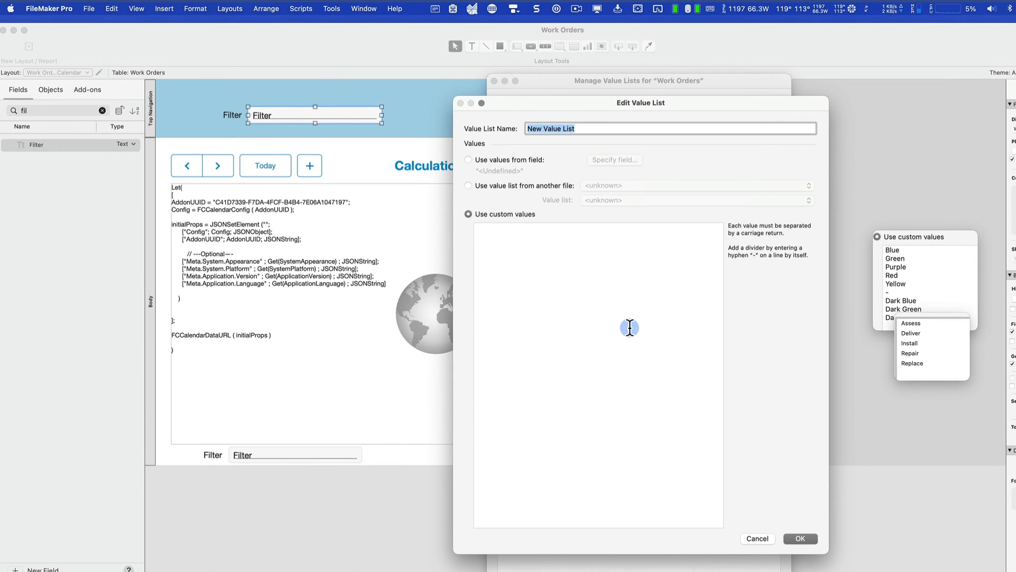
{"action": "type", "text": "Lead Tech"}
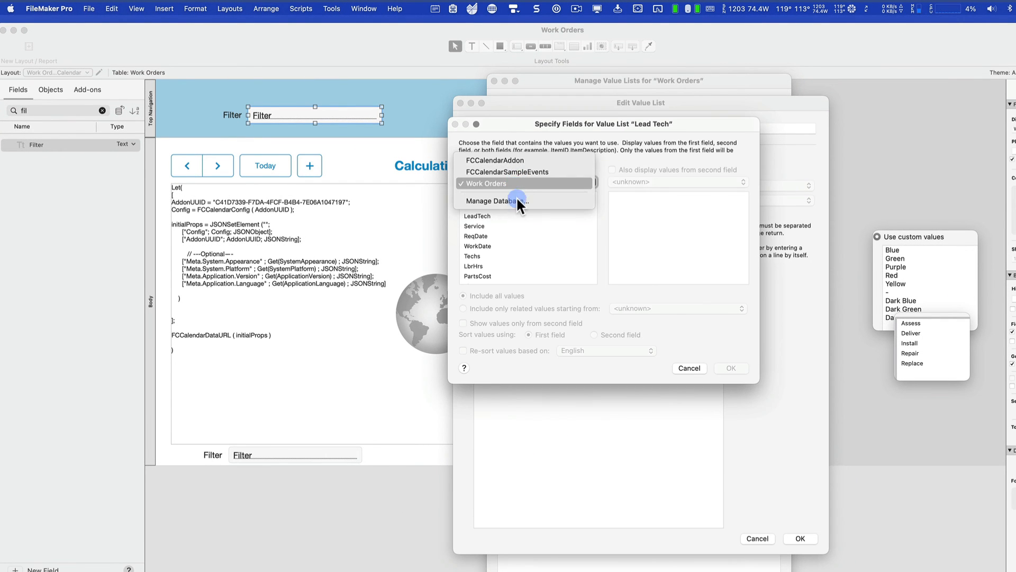
- Base the Lead Tech value list on all values of the Work Orders LeadTech field and save the value lists
{"action": "left_click", "coordinate": [517, 184]}
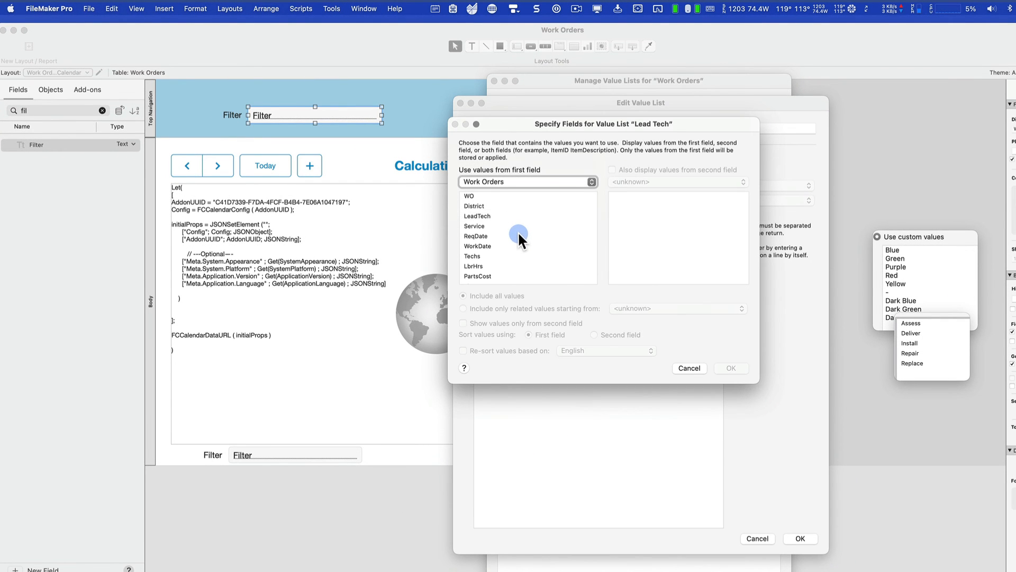
{"action": "scroll", "coordinate": [497, 227], "scroll_direction": "down", "scroll_amount": 1}
{"action": "left_click", "coordinate": [471, 205]}
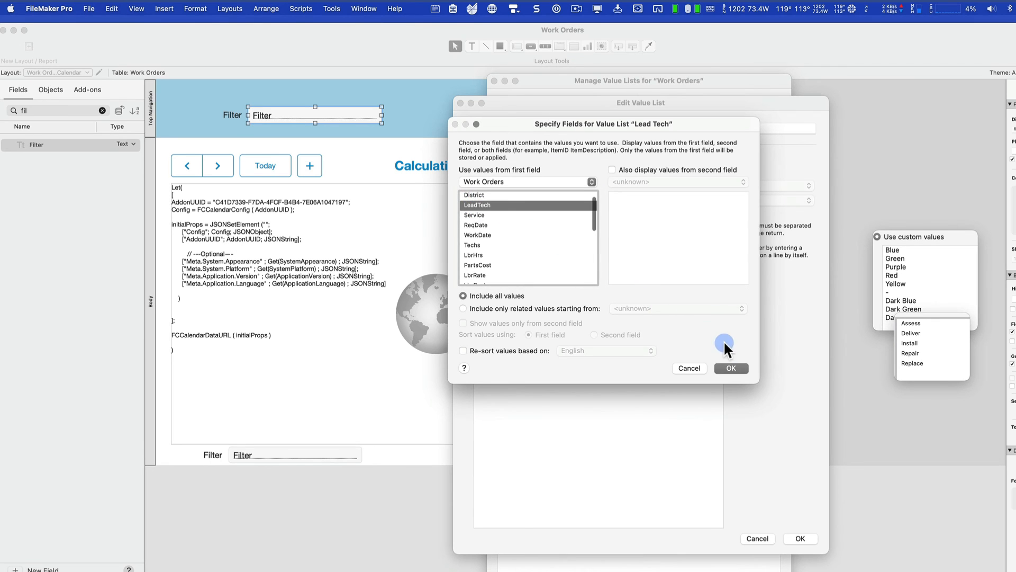
{"action": "left_click", "coordinate": [735, 367]}
{"action": "left_click", "coordinate": [801, 538]}
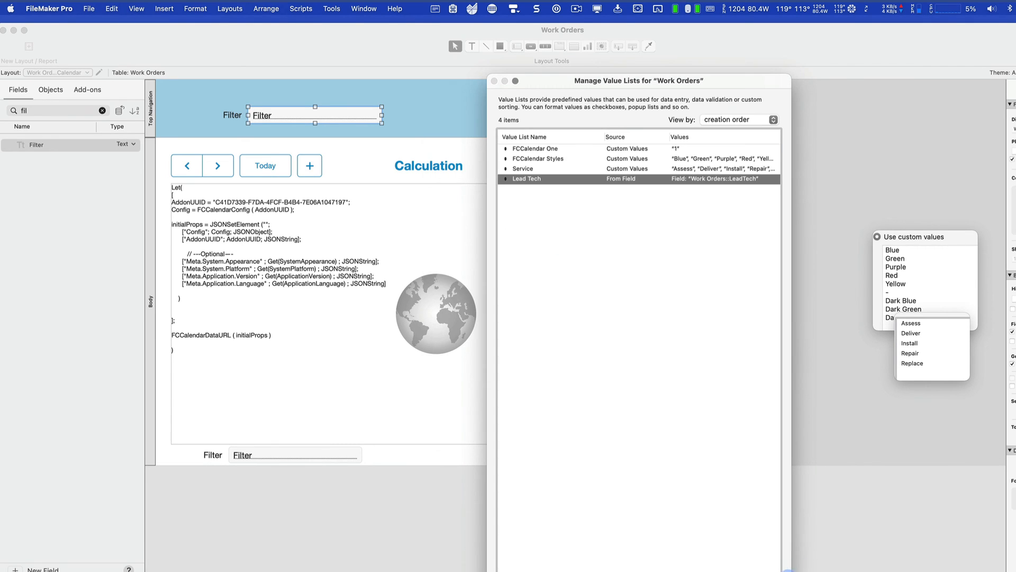
{"action": "key", "text": "Return"}
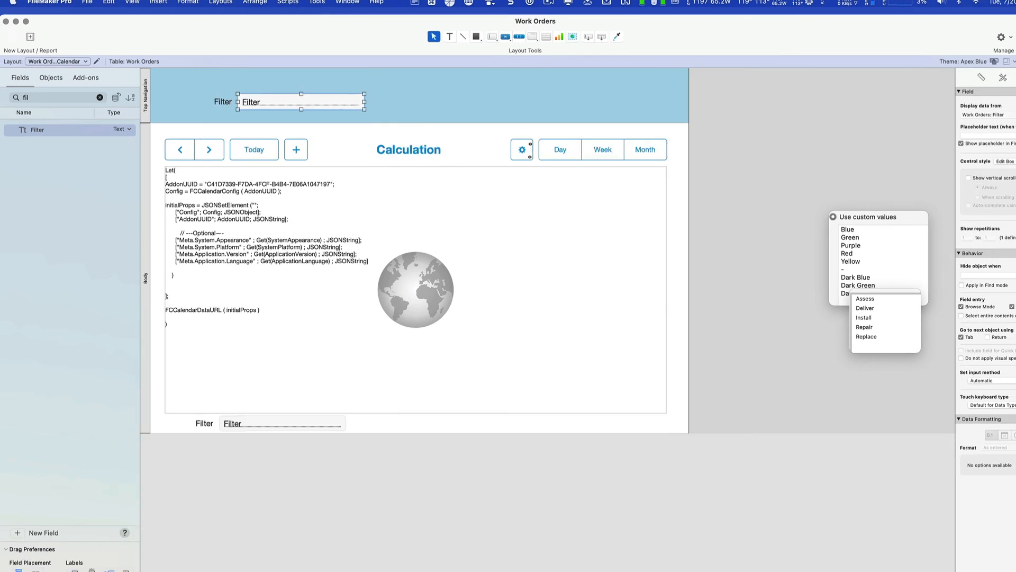
- Format the Filter field as a drop-down list using the Lead Tech value list and check its choices in Browse mode
{"action": "left_click", "coordinate": [979, 146]}
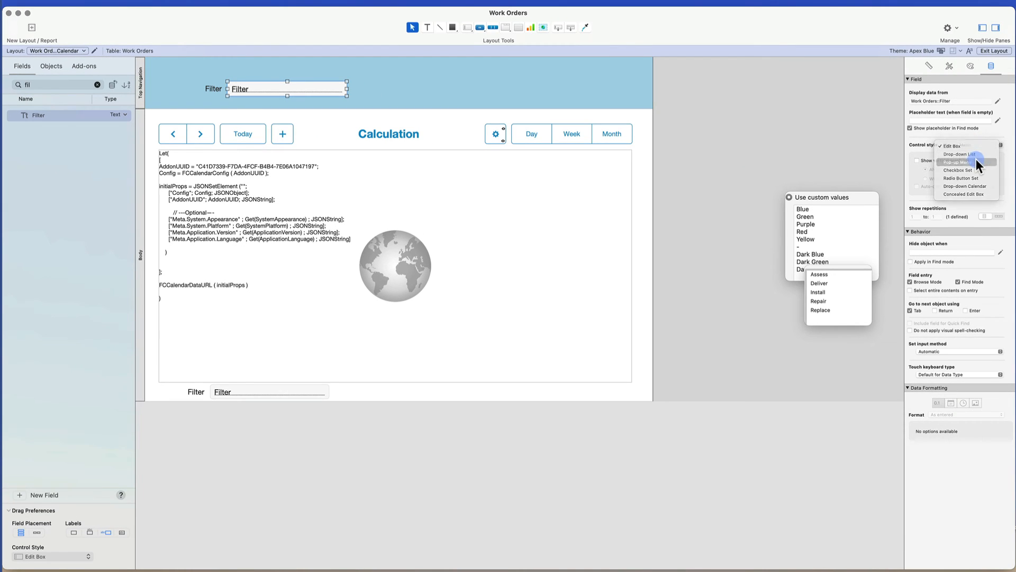
{"action": "left_click", "coordinate": [976, 161]}
{"action": "left_click", "coordinate": [972, 145]}
{"action": "left_click", "coordinate": [973, 138]}
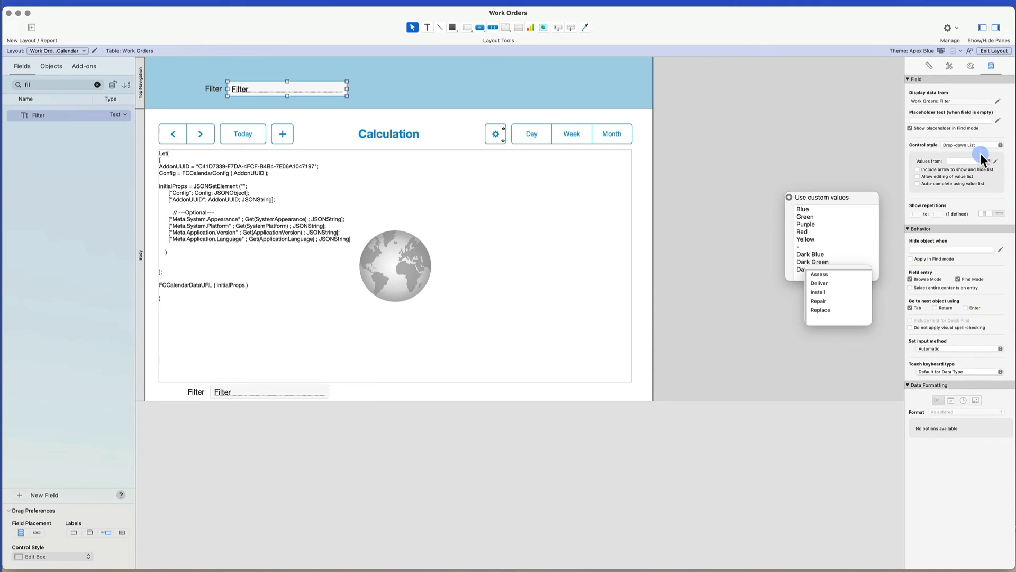
{"action": "left_click", "coordinate": [976, 162]}
{"action": "left_click", "coordinate": [974, 186]}
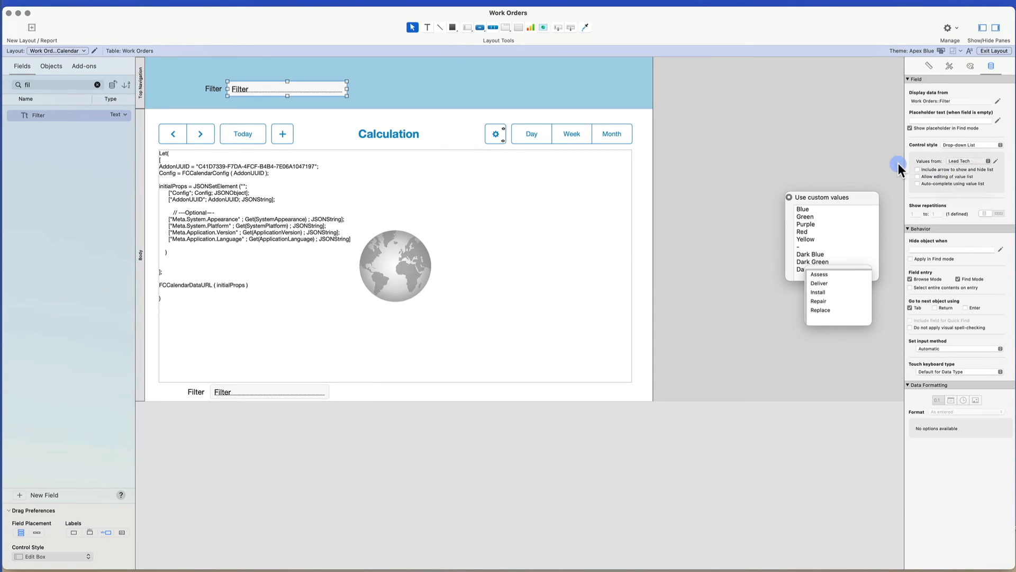
{"action": "key", "text": "super+b"}
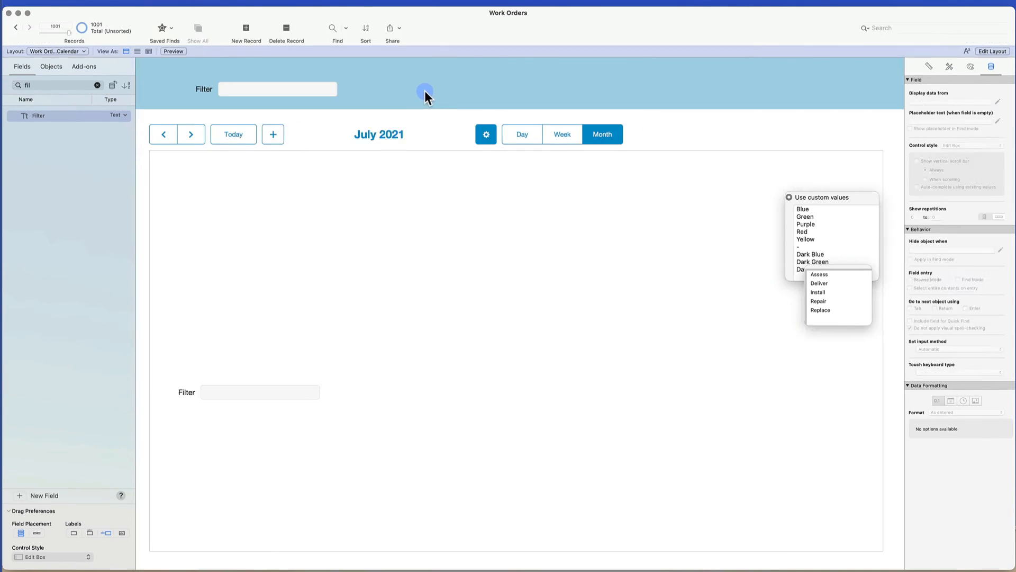
{"action": "left_click", "coordinate": [153, 90]}
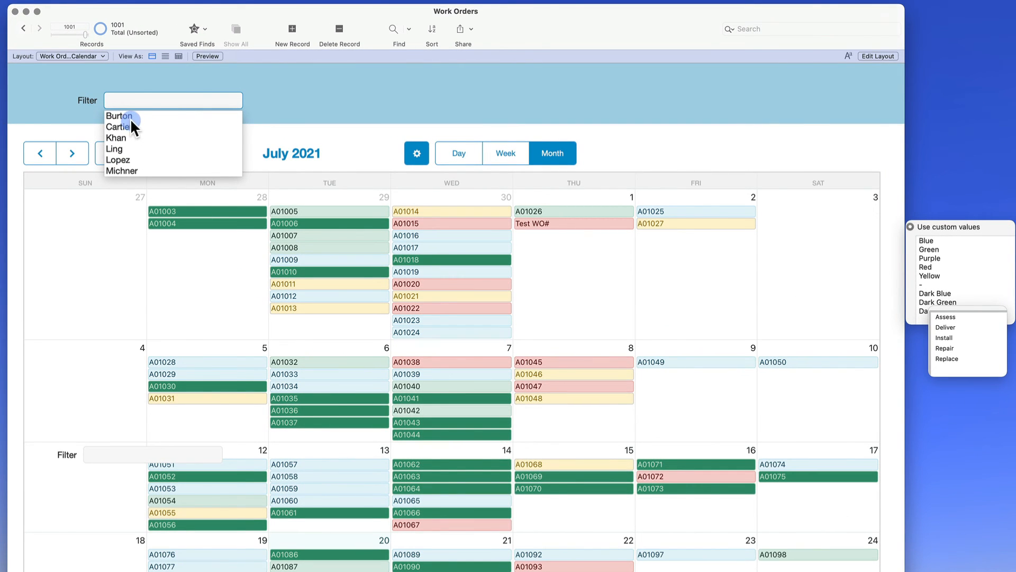
{"action": "left_click", "coordinate": [304, 105]}
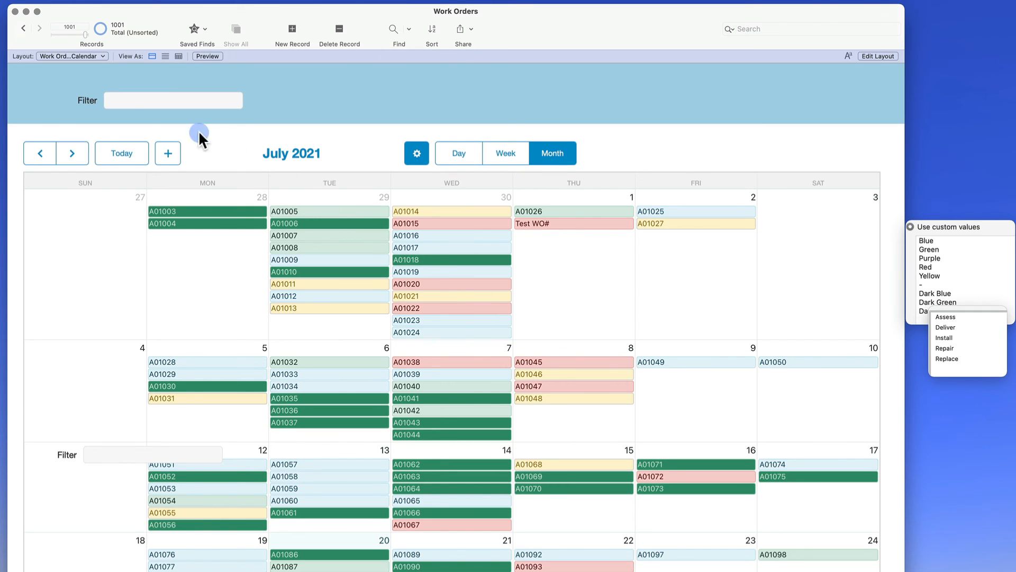
- In the calendar's filter settings, set the query field to Work Orders::Filter and the search field to Work Orders::LeadTech, and save
{"action": "left_click", "coordinate": [416, 153]}
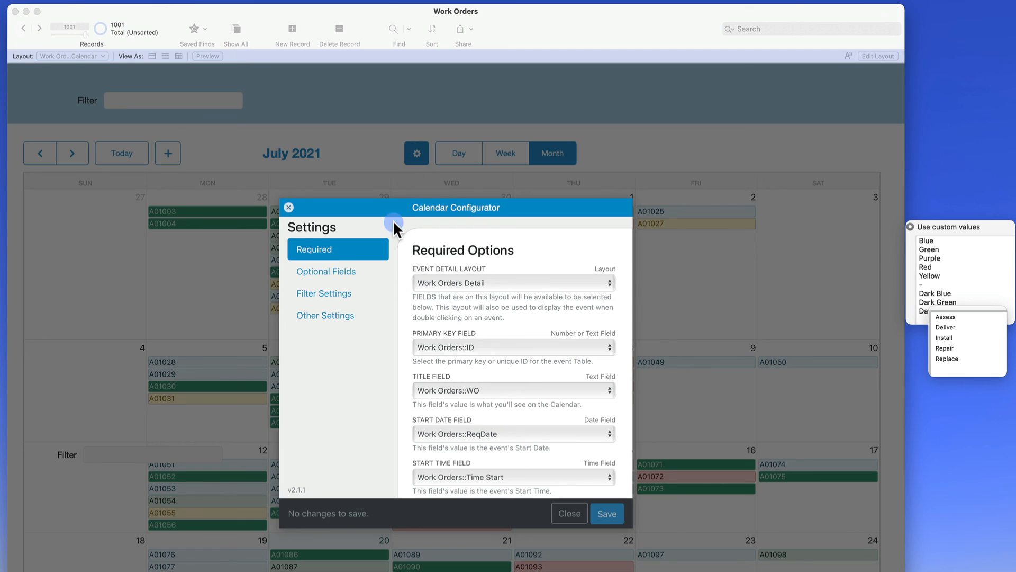
{"action": "left_click", "coordinate": [363, 290]}
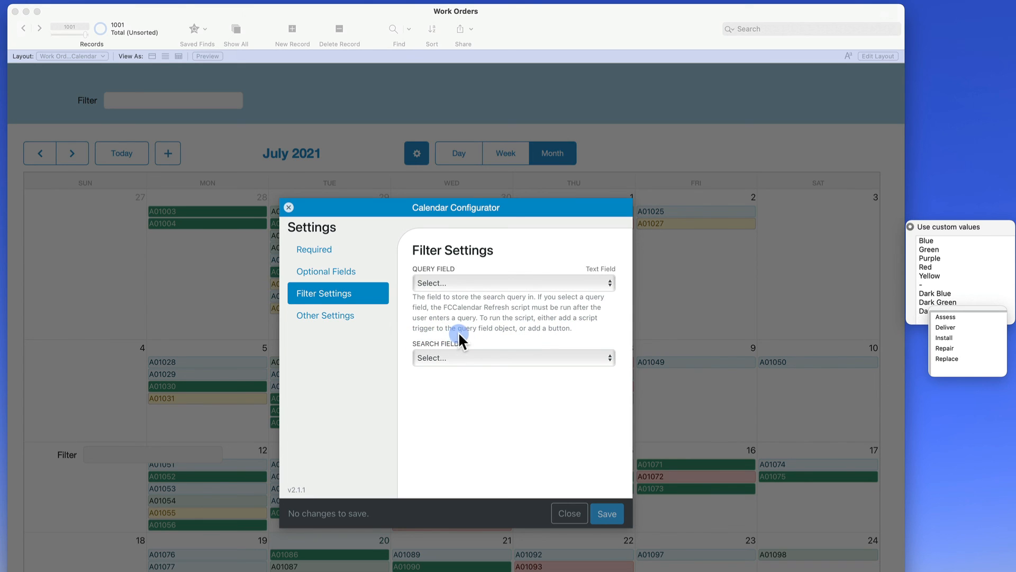
{"action": "left_click", "coordinate": [526, 354]}
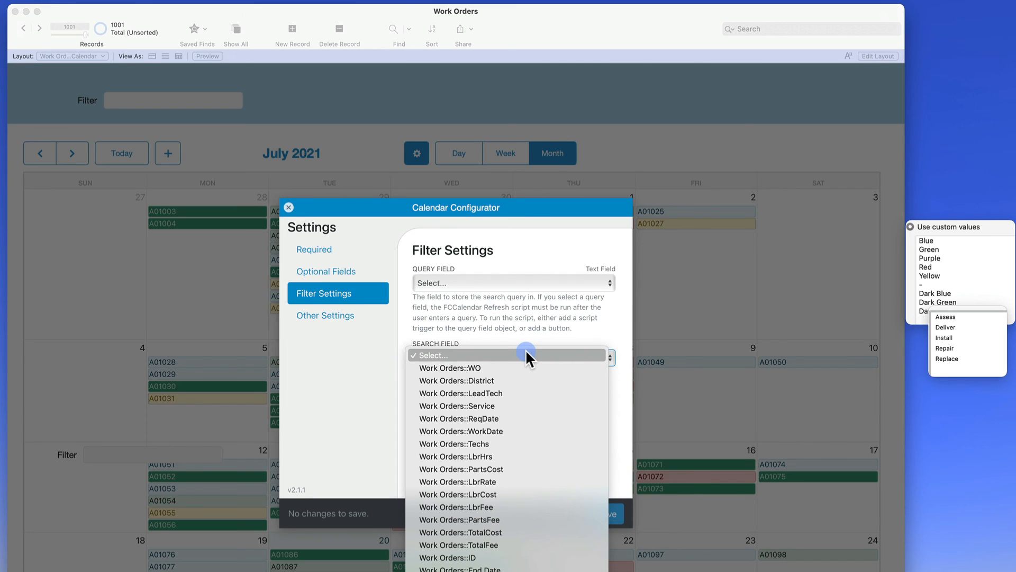
{"action": "left_click", "coordinate": [477, 279]}
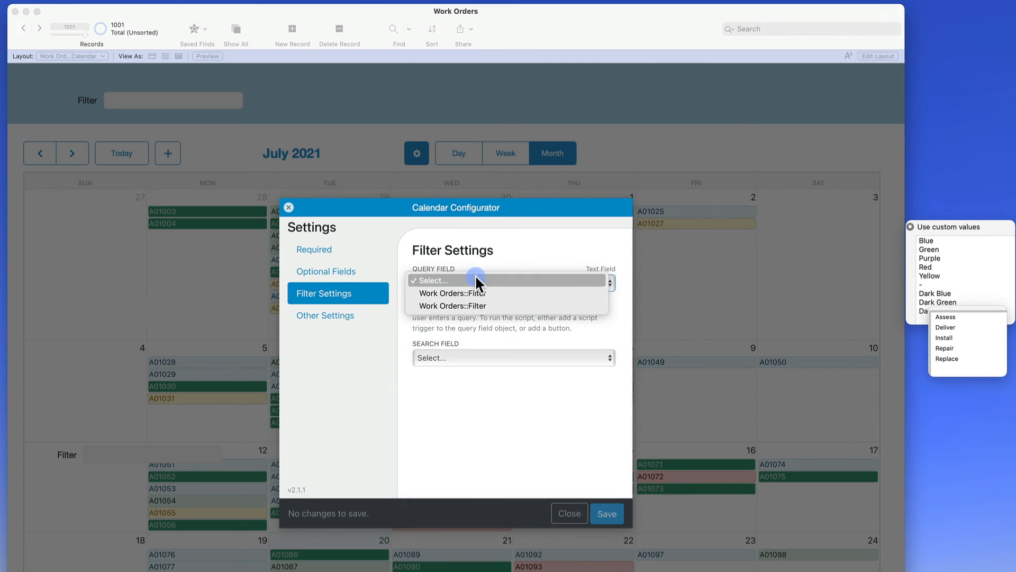
{"action": "left_click", "coordinate": [499, 294]}
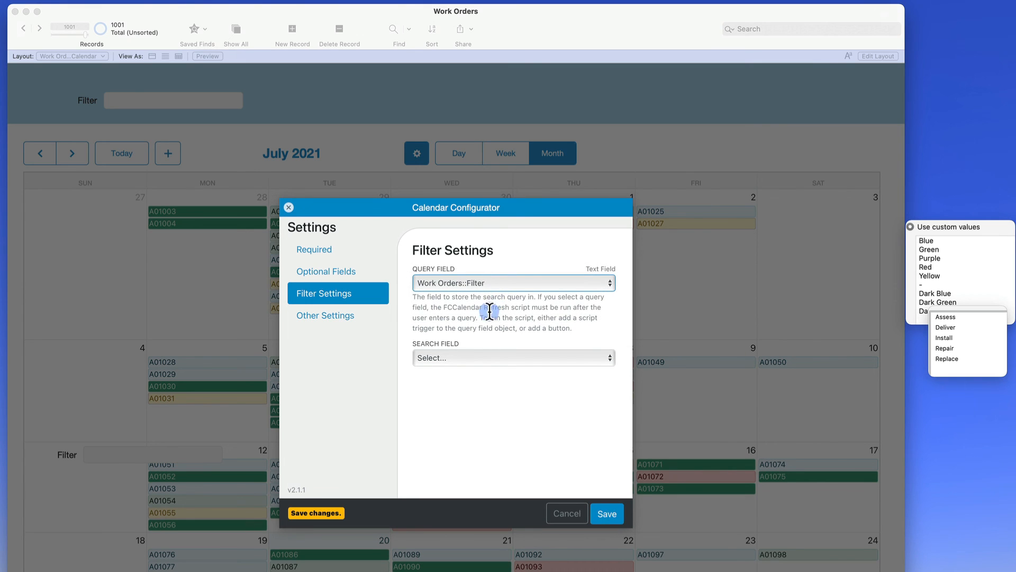
{"action": "left_click", "coordinate": [474, 357]}
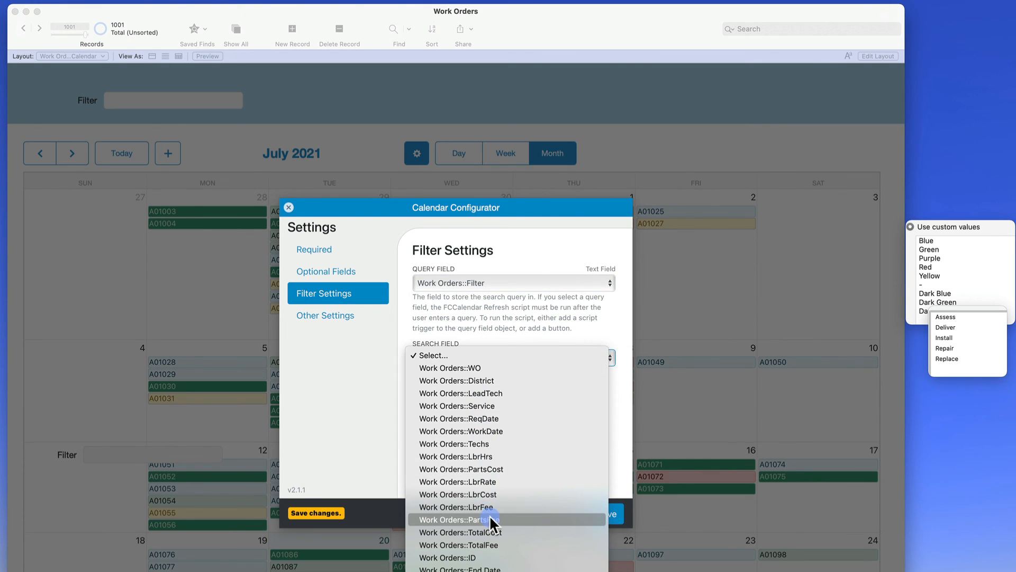
{"action": "left_click", "coordinate": [495, 393]}
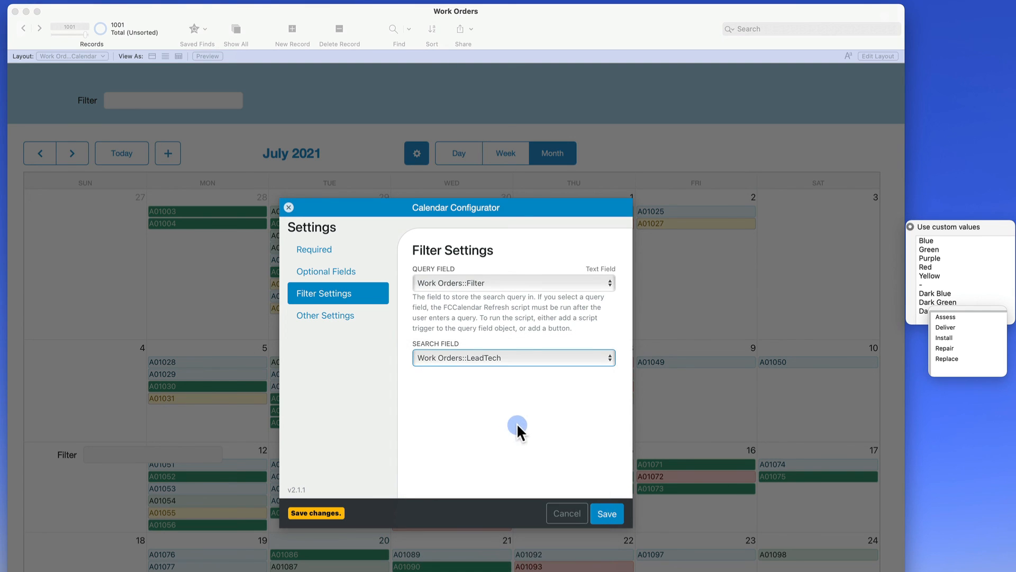
{"action": "left_click", "coordinate": [614, 521]}
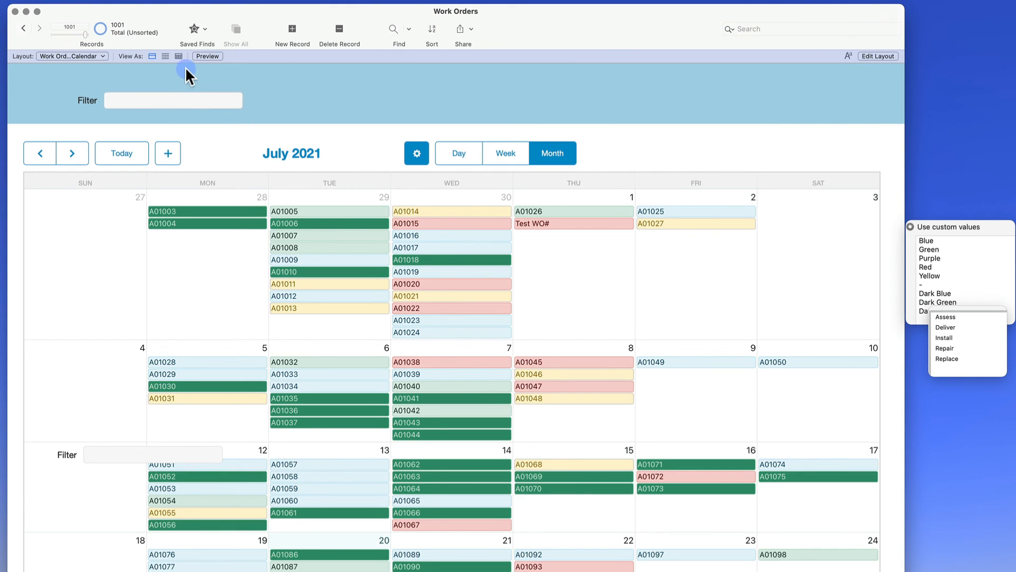
- Filter by the first lead tech in the list and refresh the calendar by moving one month forward and back
{"action": "left_click", "coordinate": [186, 99]}
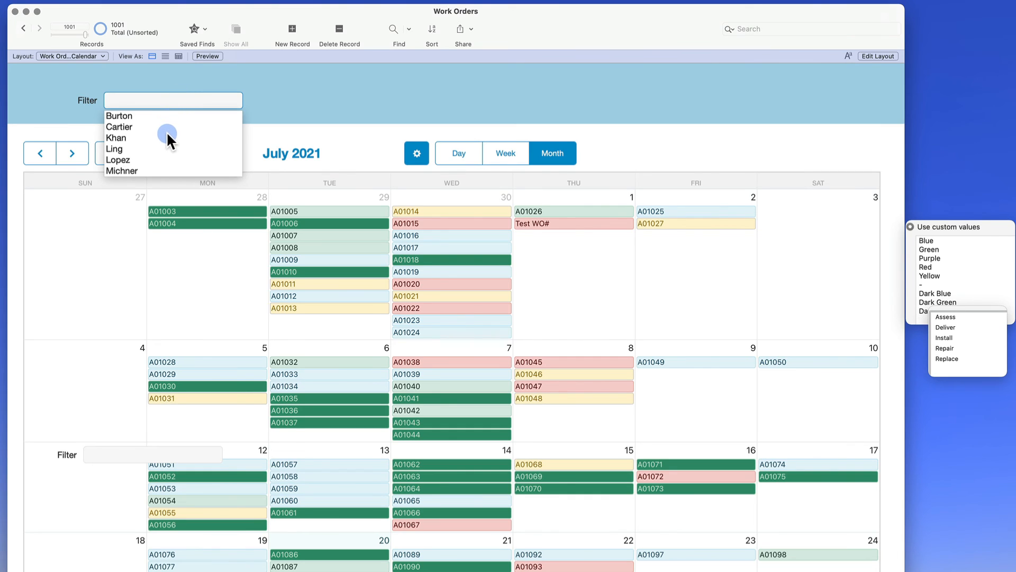
{"action": "left_click", "coordinate": [131, 116]}
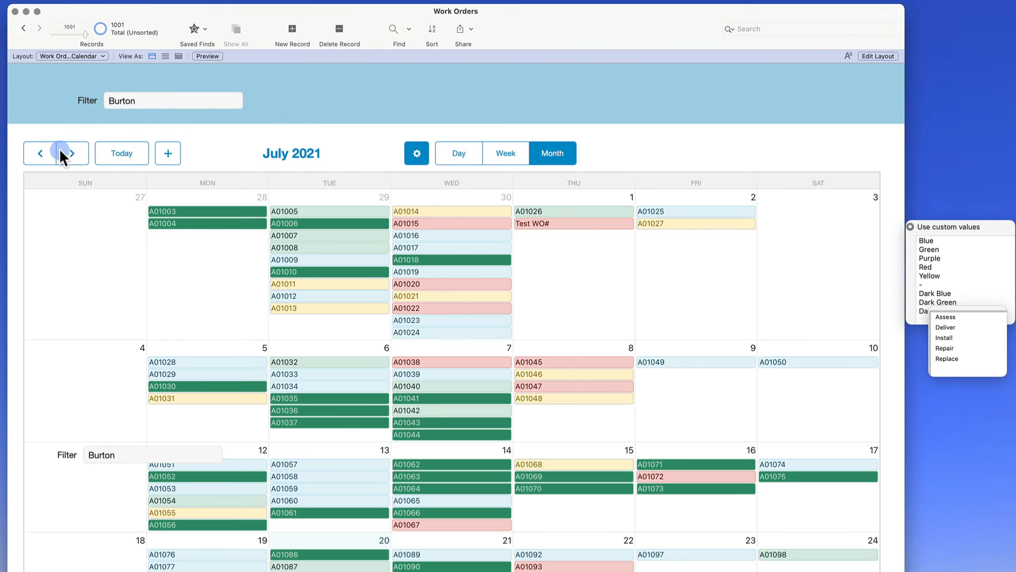
{"action": "left_click", "coordinate": [71, 153]}
{"action": "left_click", "coordinate": [42, 153]}
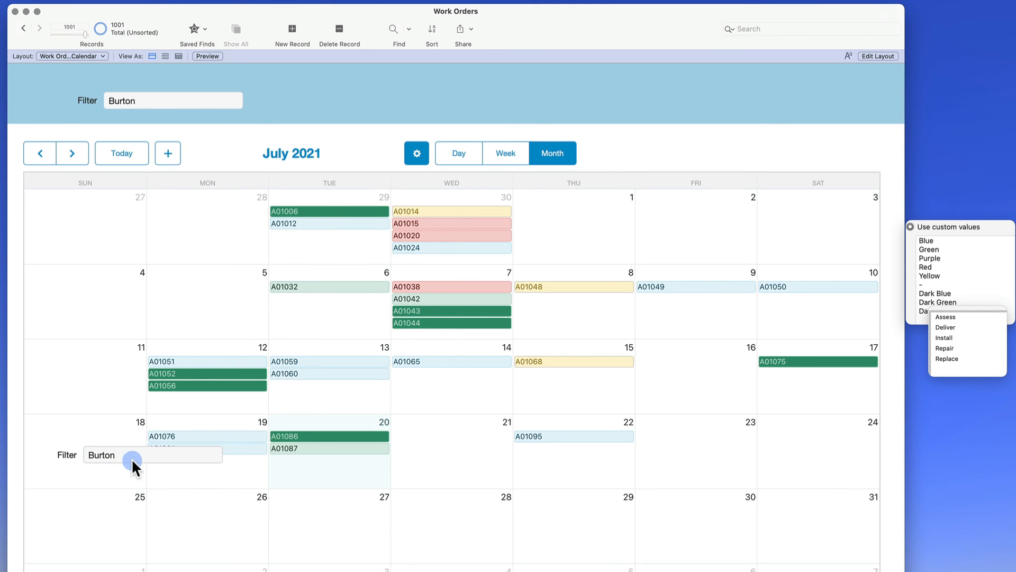
- Delete the duplicate Filter field and its label from the bottom of the layout's Body part, and return to Browse mode
{"action": "key", "text": "super+l"}
{"action": "left_click_drag", "start_coordinate": [379, 507], "coordinate": [207, 453]}
{"action": "key", "text": "Delete"}
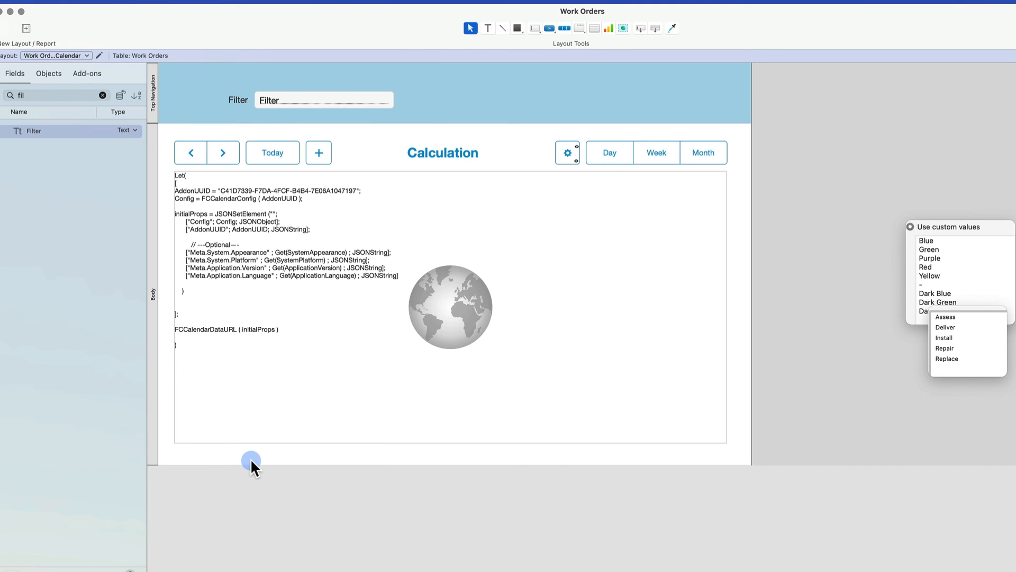
{"action": "key", "text": "super+b"}
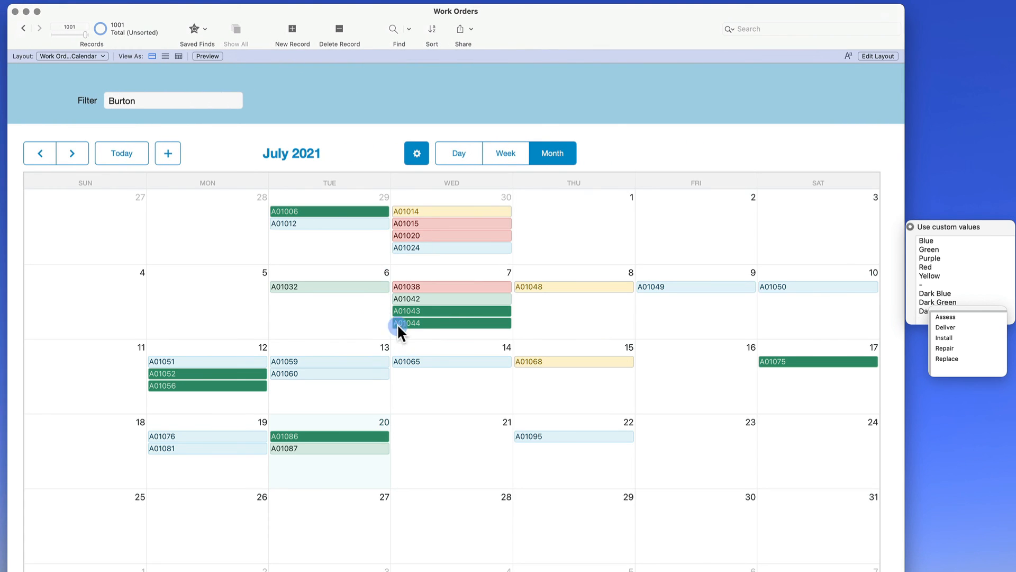
- Change the filter to the fifth lead tech in the list and refresh July 2021 by moving one month forward and back
{"action": "left_click", "coordinate": [145, 100]}
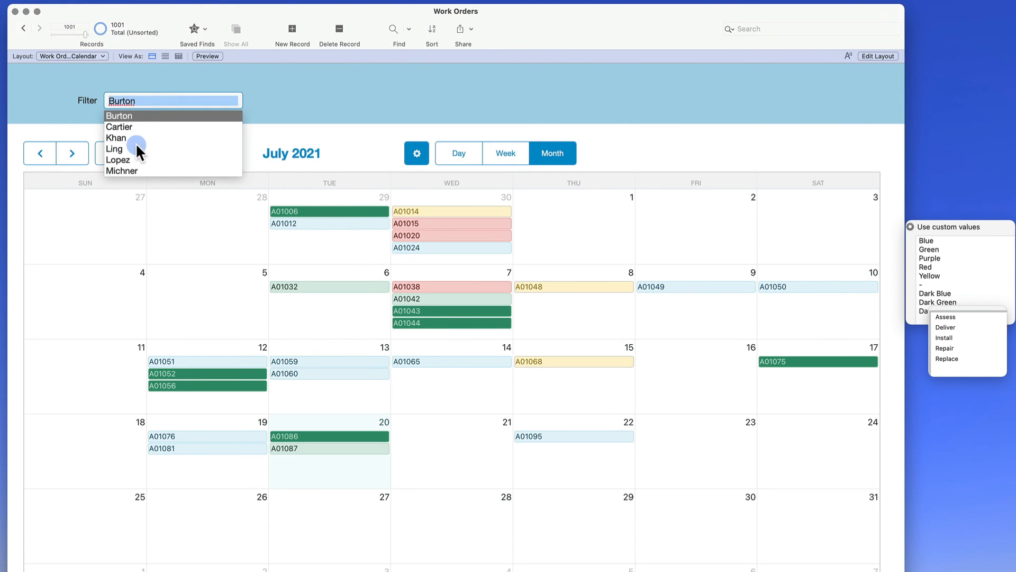
{"action": "left_click", "coordinate": [117, 159]}
{"action": "left_click", "coordinate": [79, 156]}
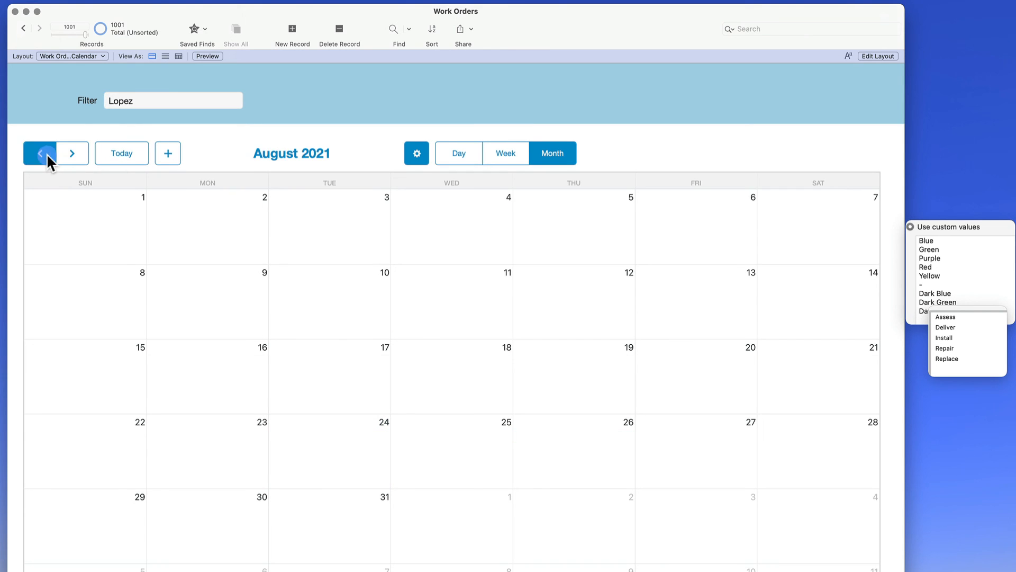
{"action": "left_click", "coordinate": [47, 153]}
- Browse the filtered months around July 2021, going back to June 2021, and check the lead tech tooltip on event A00859
{"action": "left_click", "coordinate": [79, 154]}
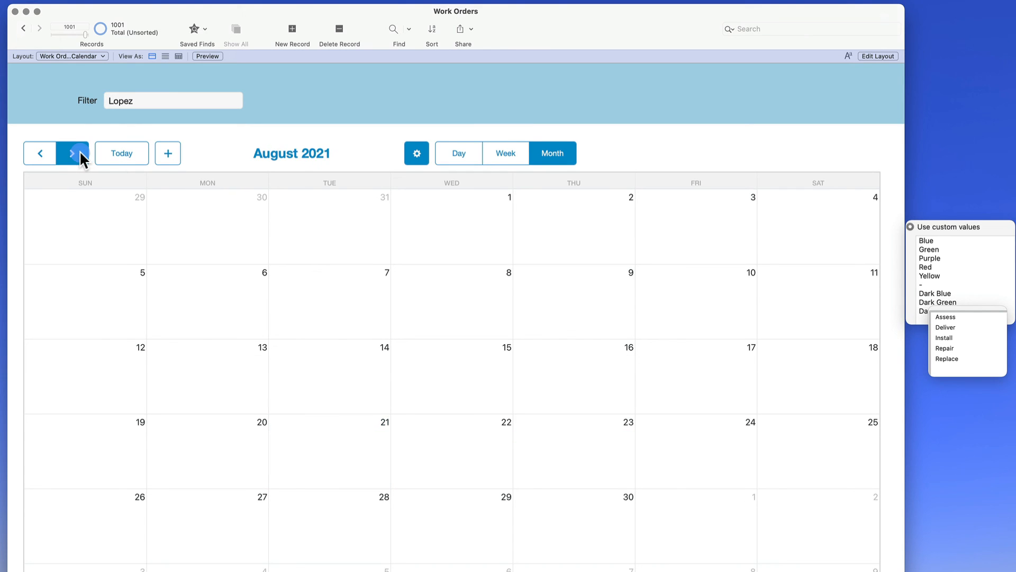
{"action": "left_click", "coordinate": [80, 154]}
{"action": "left_click", "coordinate": [73, 153]}
{"action": "left_click", "coordinate": [47, 153]}
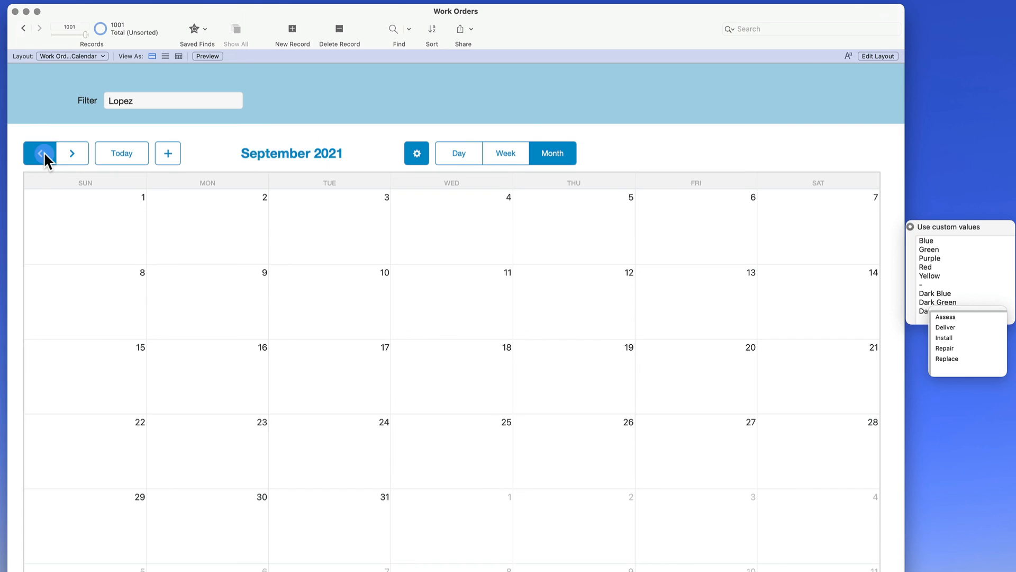
{"action": "left_click", "coordinate": [45, 154]}
{"action": "left_click", "coordinate": [44, 153]}
{"action": "left_click", "coordinate": [44, 153]}
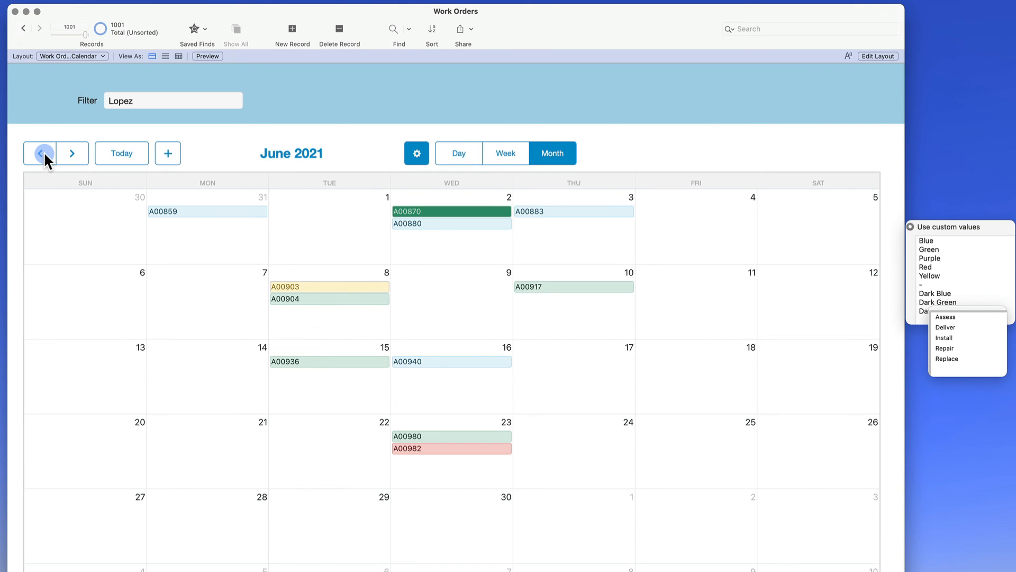
{"action": "left_click", "coordinate": [184, 207]}
{"action": "mouse_move", "coordinate": [182, 208]}
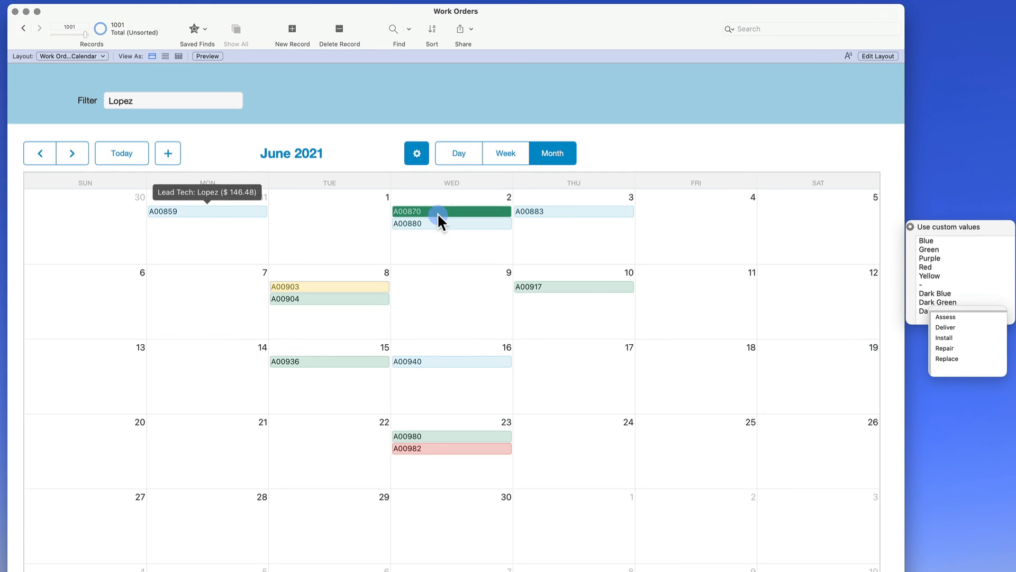
- Open the Filter field's script triggers in Layout mode and enable the OnObjectSave trigger
{"action": "mouse_move", "coordinate": [438, 213]}
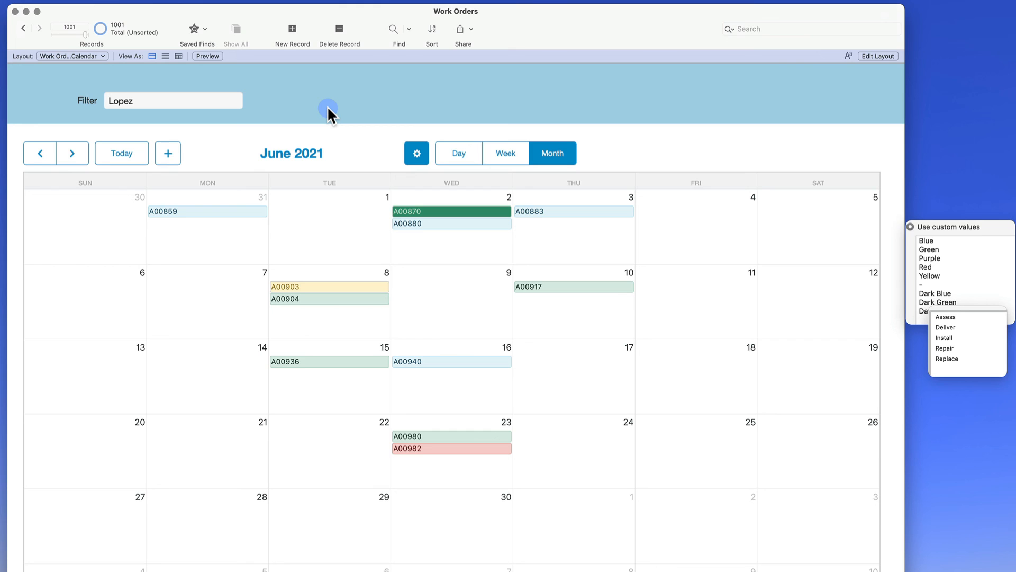
{"action": "key", "text": "super+l"}
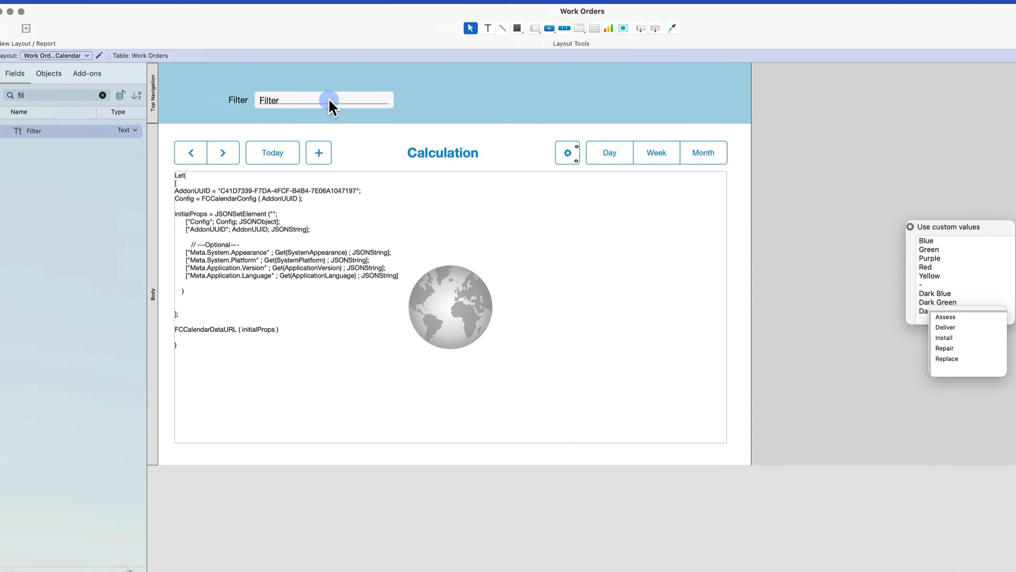
{"action": "double_click", "coordinate": [329, 100], "text": "super"}
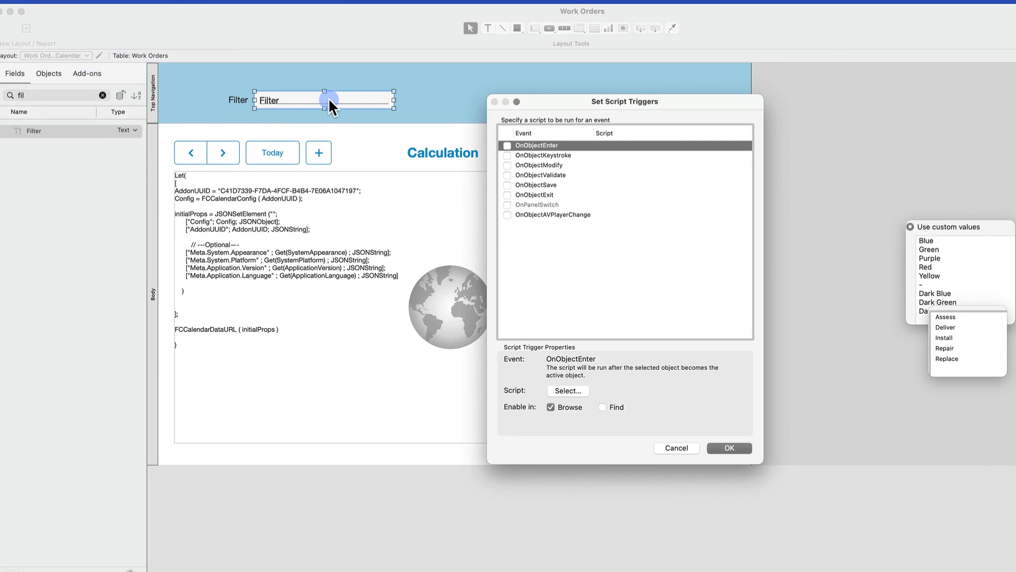
{"action": "left_click", "coordinate": [505, 183]}
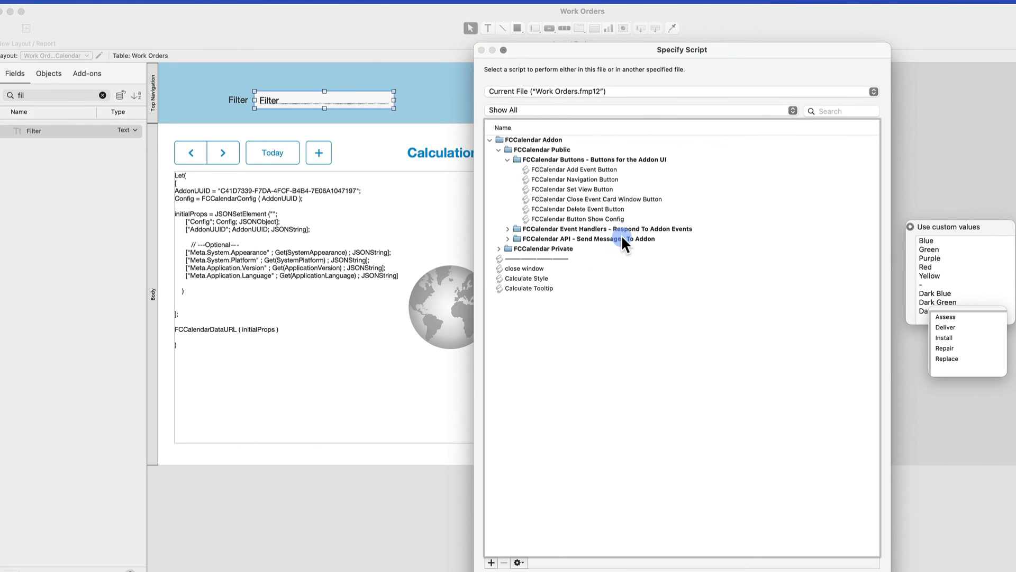
- Look through the event handler scripts and search for "refresh" to find the calendar refresh script, and clear the search
{"action": "left_click", "coordinate": [507, 228]}
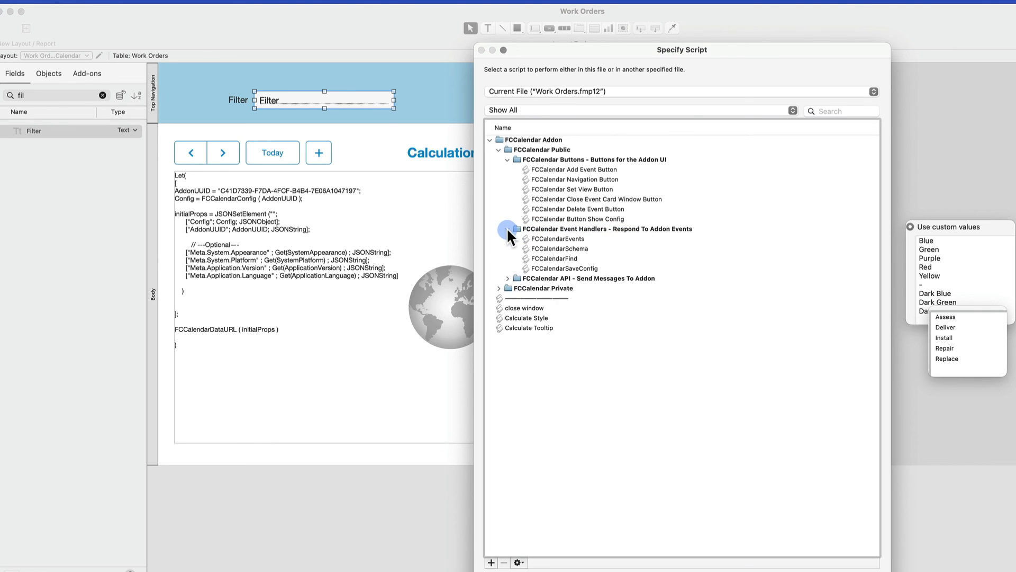
{"action": "left_click", "coordinate": [507, 228]}
{"action": "left_click", "coordinate": [825, 111]}
{"action": "left_click", "coordinate": [834, 110]}
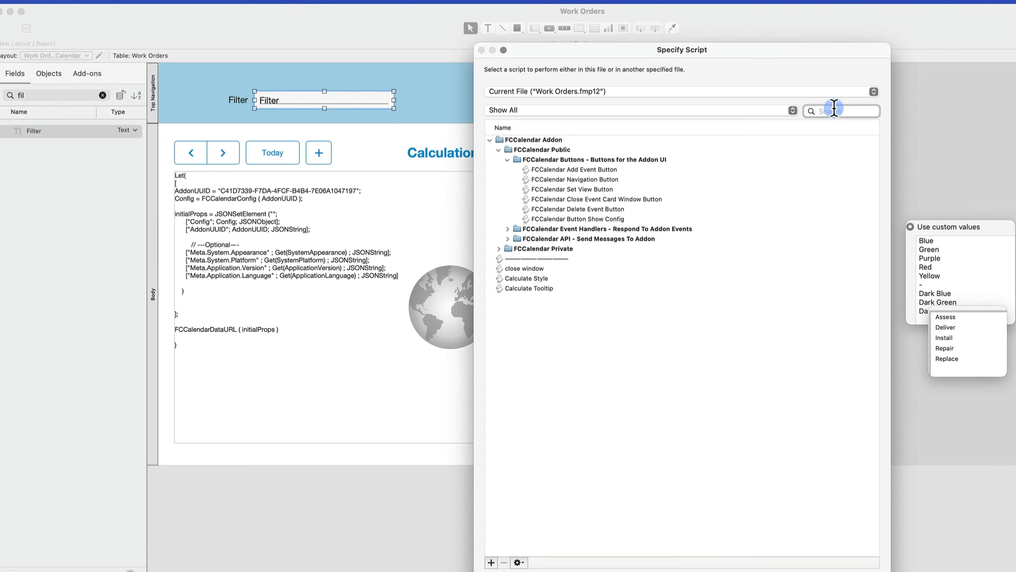
{"action": "type", "text": "refresh"}
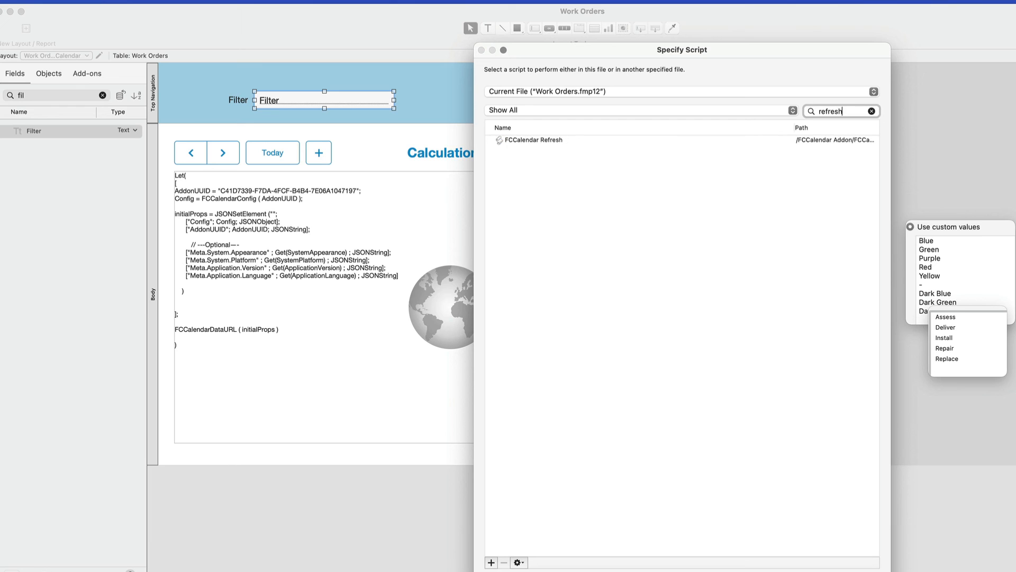
{"action": "left_click", "coordinate": [581, 139]}
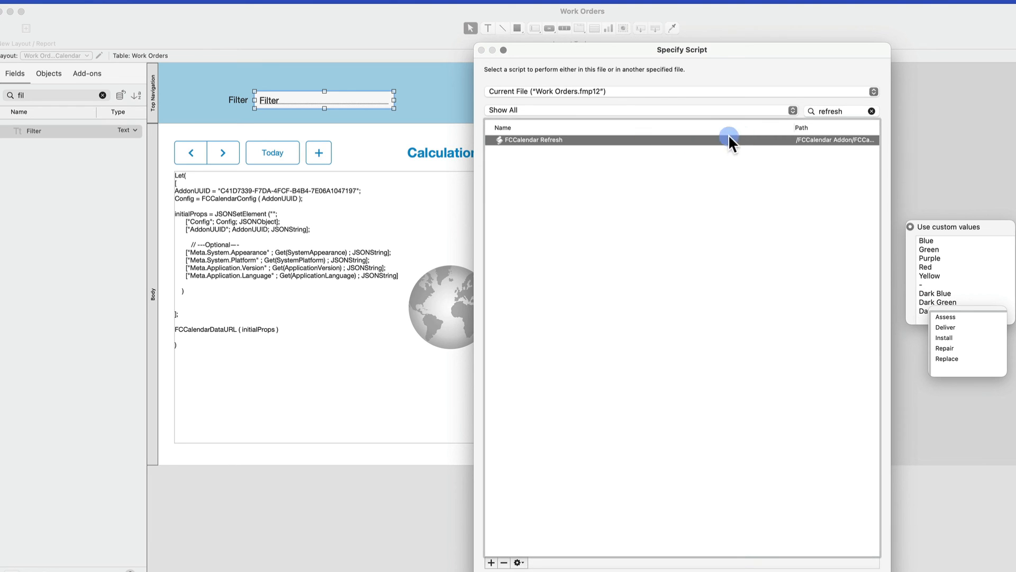
{"action": "left_click", "coordinate": [871, 112]}
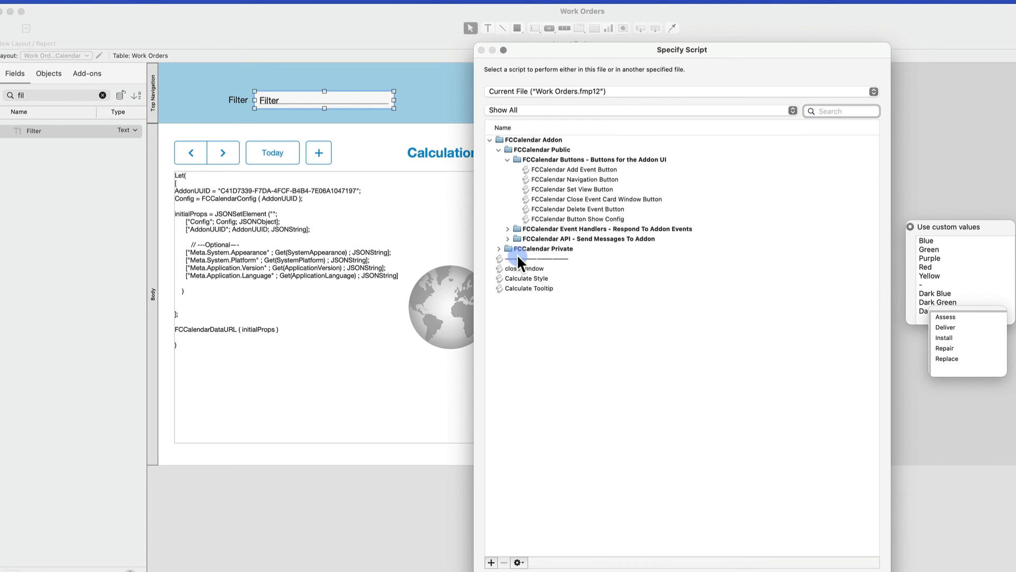
- Assign FCCalendar Refresh from the FCCalendar API folder to the OnObjectSave trigger and return to Browse mode
{"action": "left_click", "coordinate": [507, 238]}
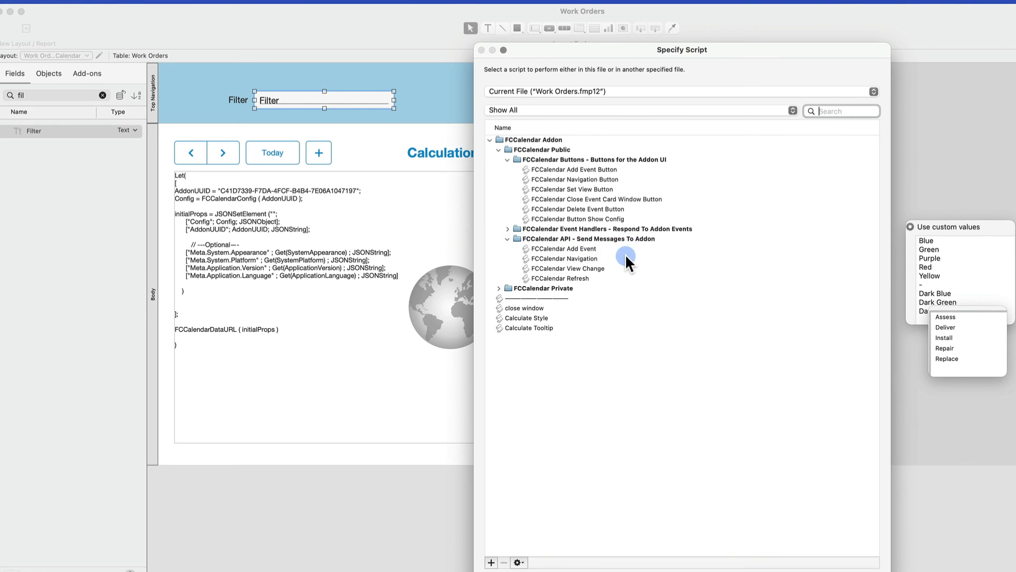
{"action": "left_click", "coordinate": [562, 278]}
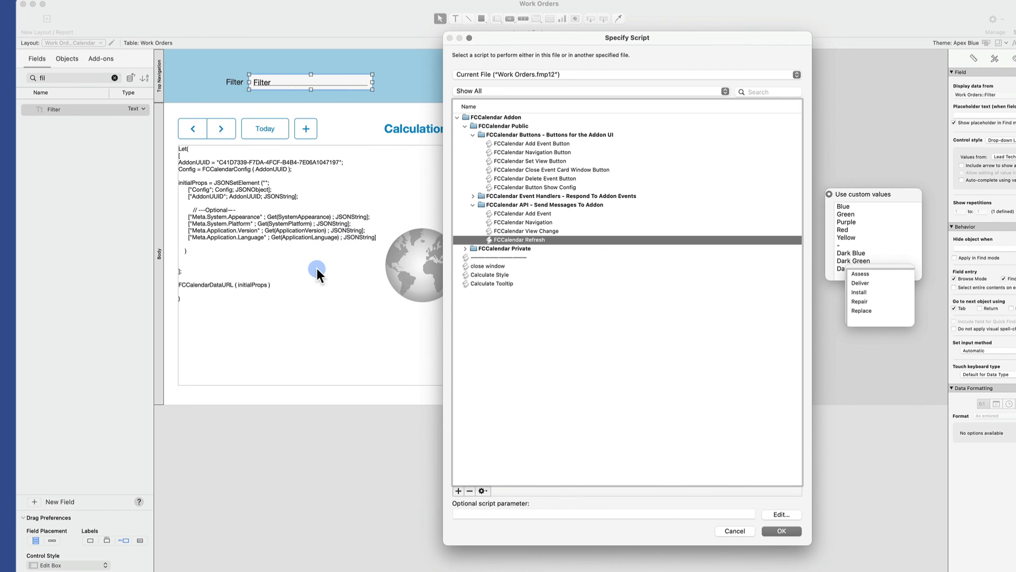
{"action": "left_click", "coordinate": [781, 531]}
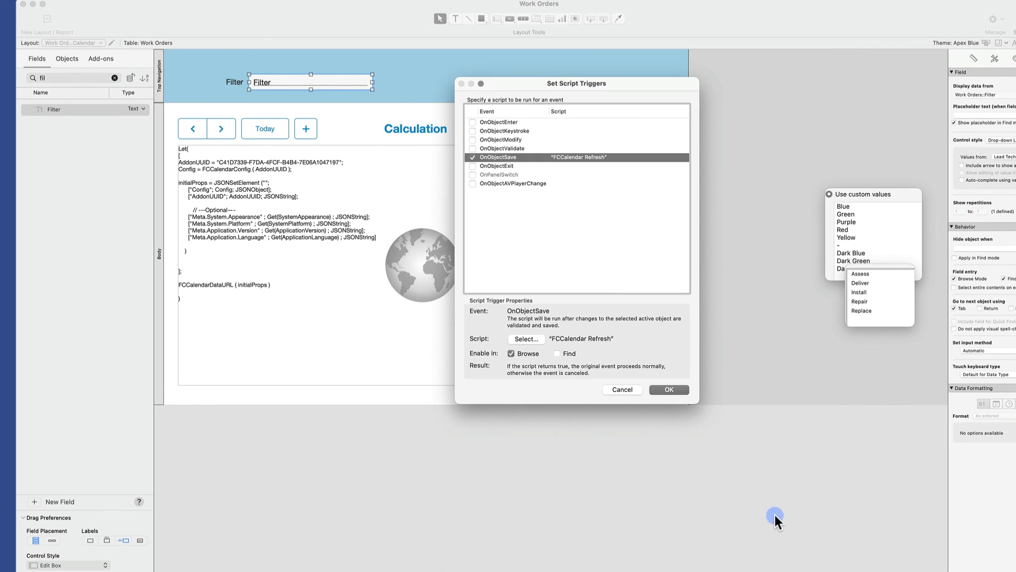
{"action": "left_click", "coordinate": [667, 390]}
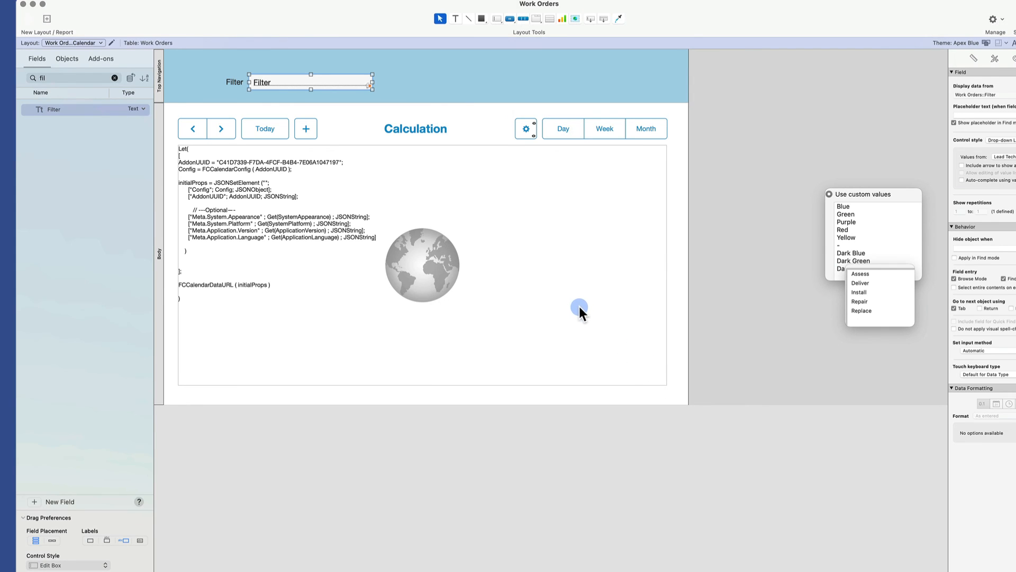
{"action": "key", "text": "super+b"}
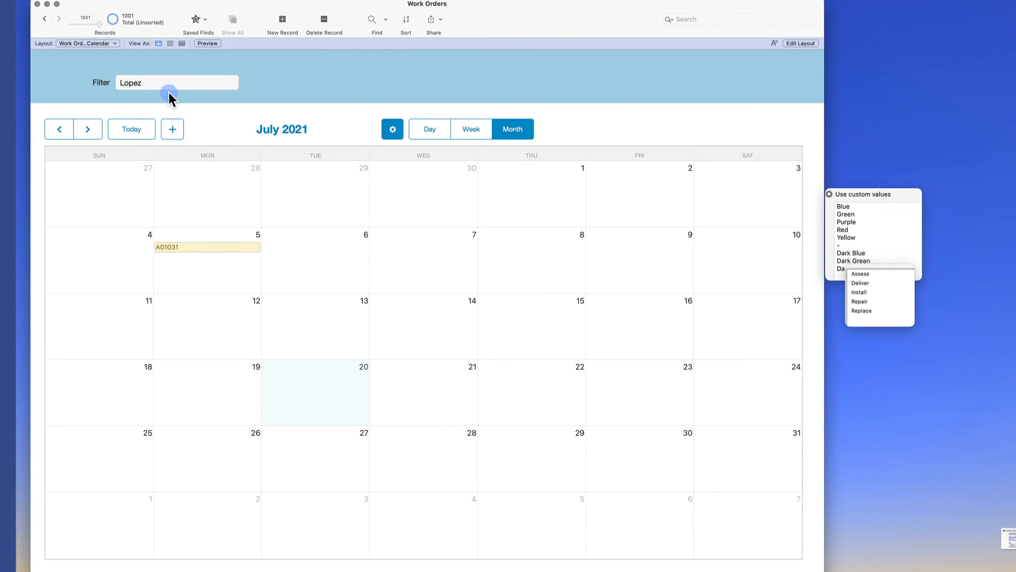
- Choose the fifth lead tech in the Filter list again and go back to June 2021
{"action": "left_click", "coordinate": [163, 82]}
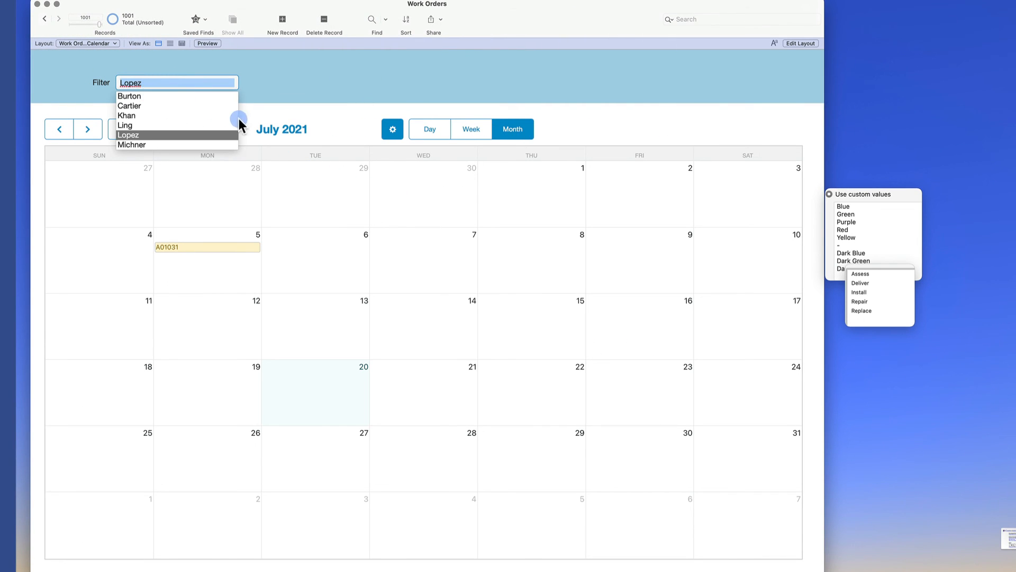
{"action": "left_click", "coordinate": [183, 135]}
{"action": "left_click", "coordinate": [61, 129]}
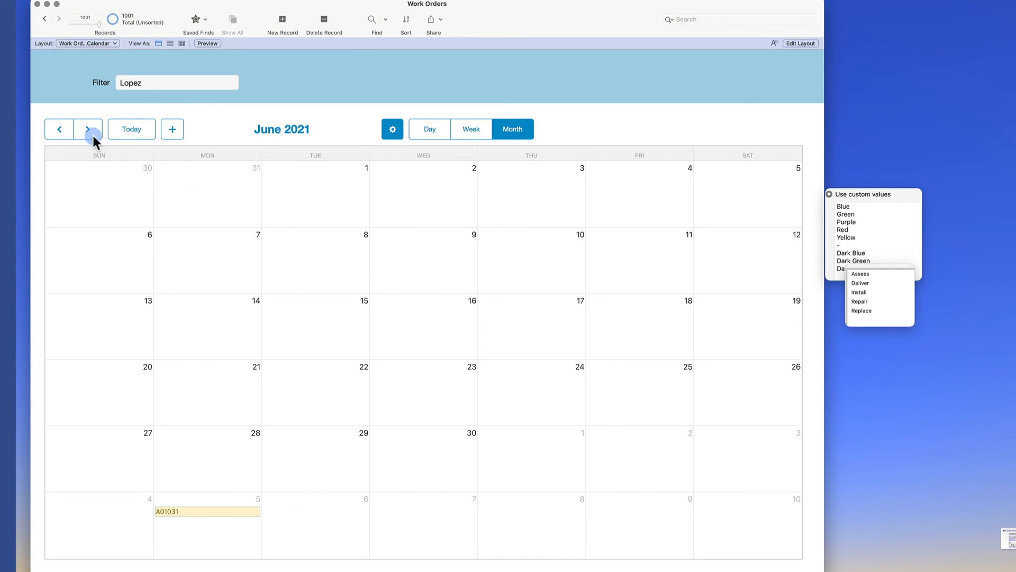
- Filter June 2021 by the fourth lead tech in the list and check the tooltip on event A00879
{"action": "left_click", "coordinate": [144, 84]}
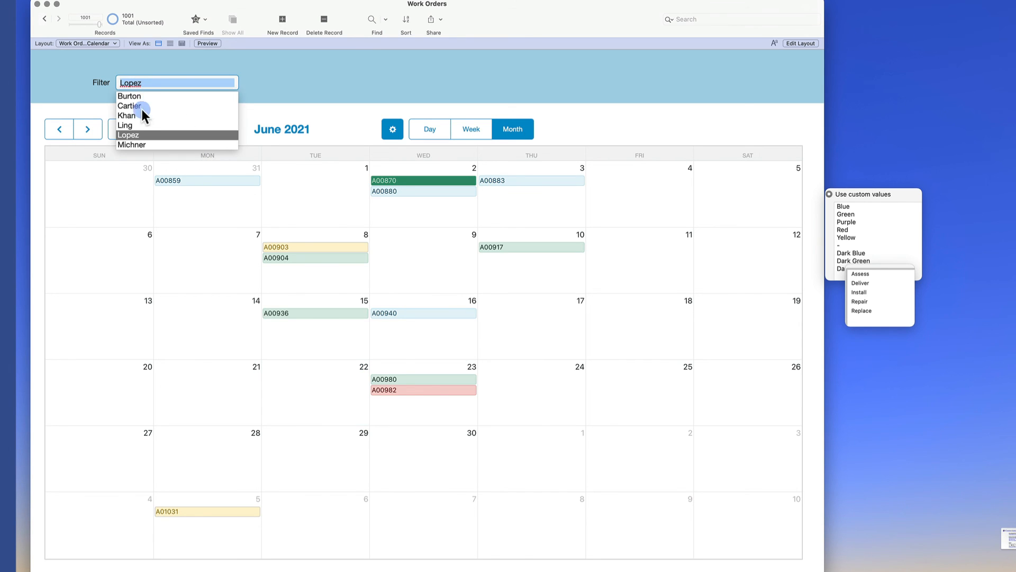
{"action": "left_click", "coordinate": [140, 126]}
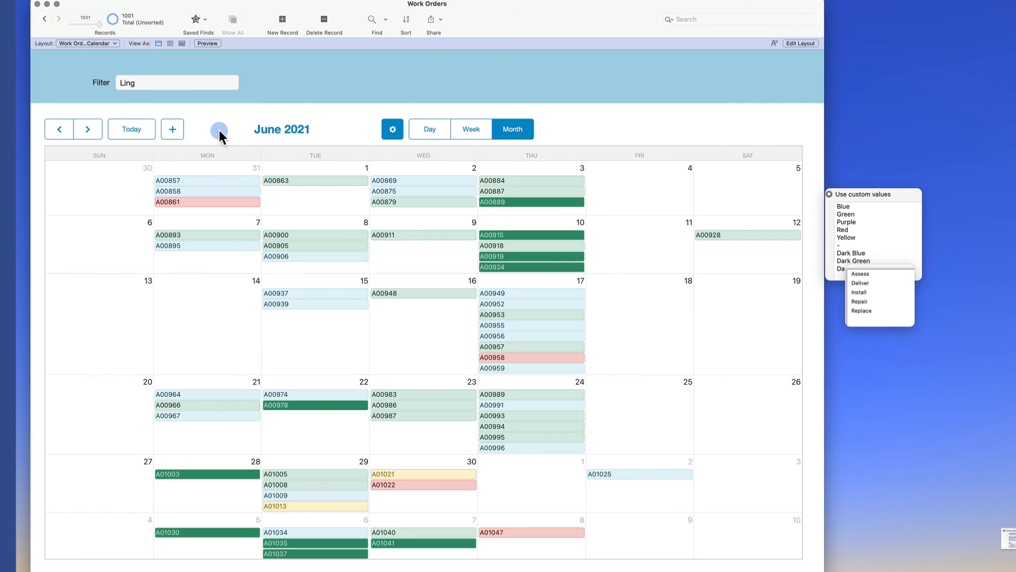
{"action": "mouse_move", "coordinate": [399, 202]}
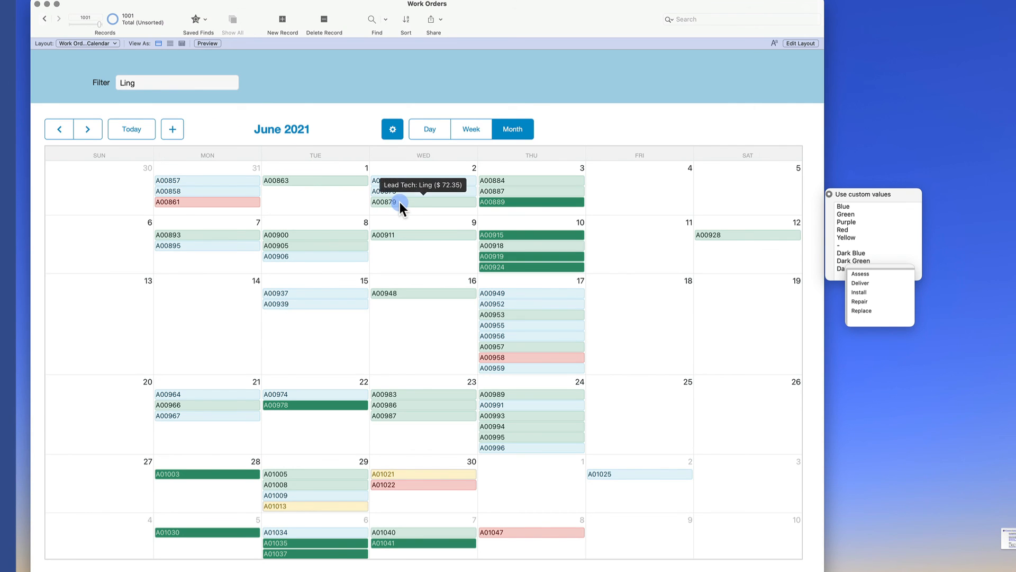
- Filter June 2021 by the first lead tech in the list and inspect the event on June 2
{"action": "left_click", "coordinate": [127, 84]}
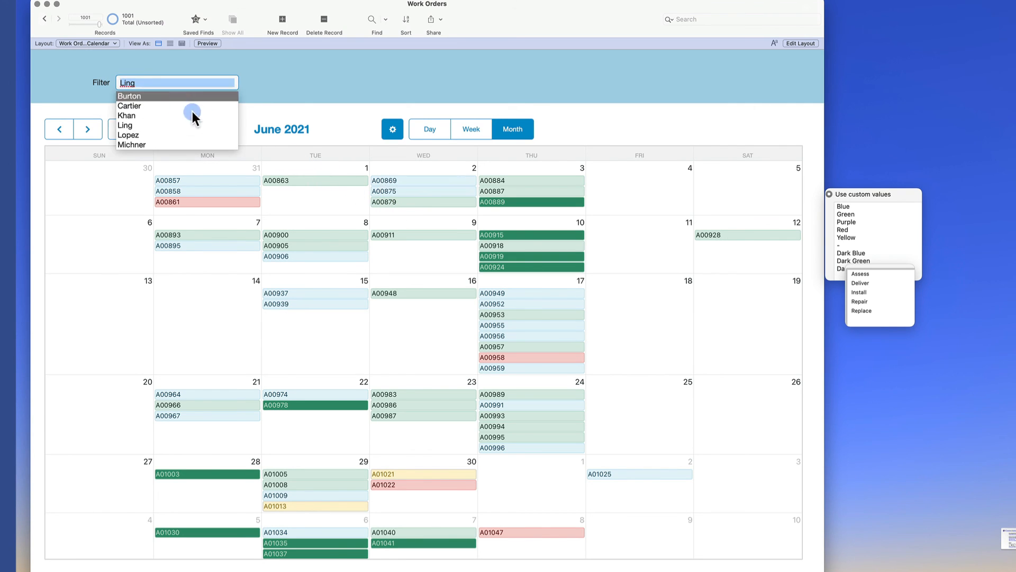
{"action": "left_click", "coordinate": [191, 93]}
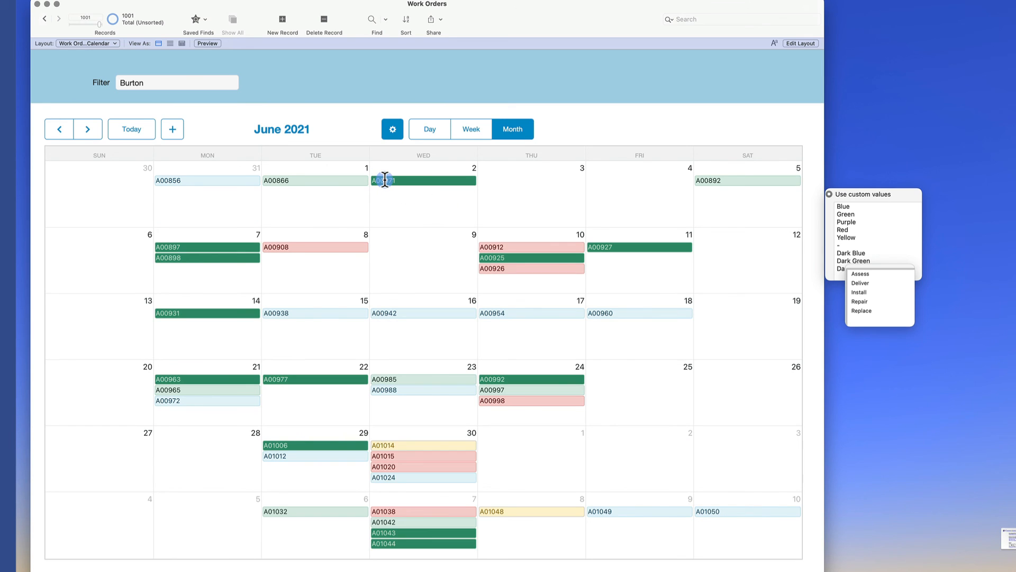
{"action": "mouse_move", "coordinate": [381, 179]}
- Inspect the filtered events and their tooltips in Week view and in Day view, including event A00866
{"action": "left_click", "coordinate": [473, 130]}
{"action": "left_click", "coordinate": [420, 185]}
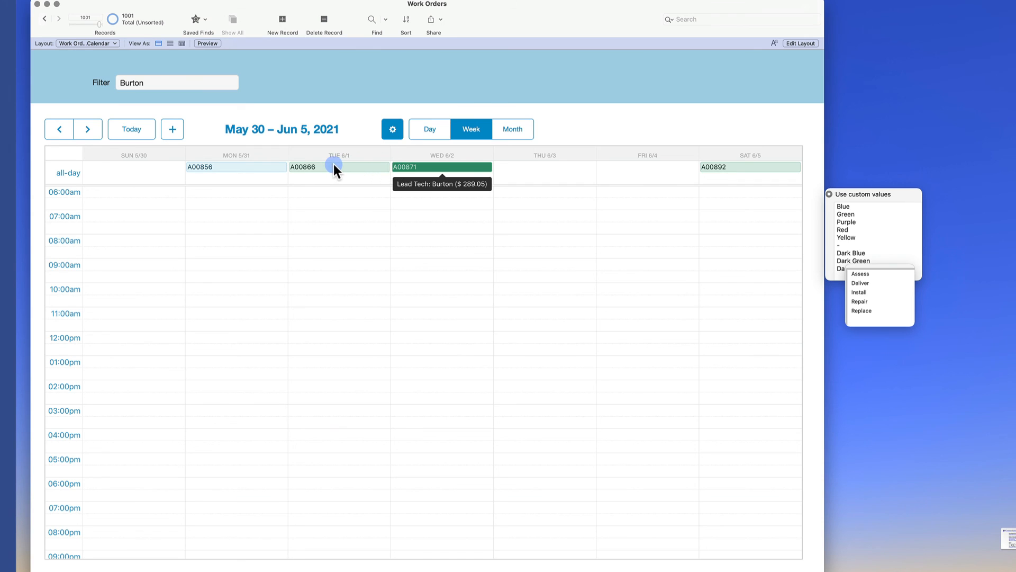
{"action": "mouse_move", "coordinate": [335, 166]}
{"action": "left_click", "coordinate": [429, 128]}
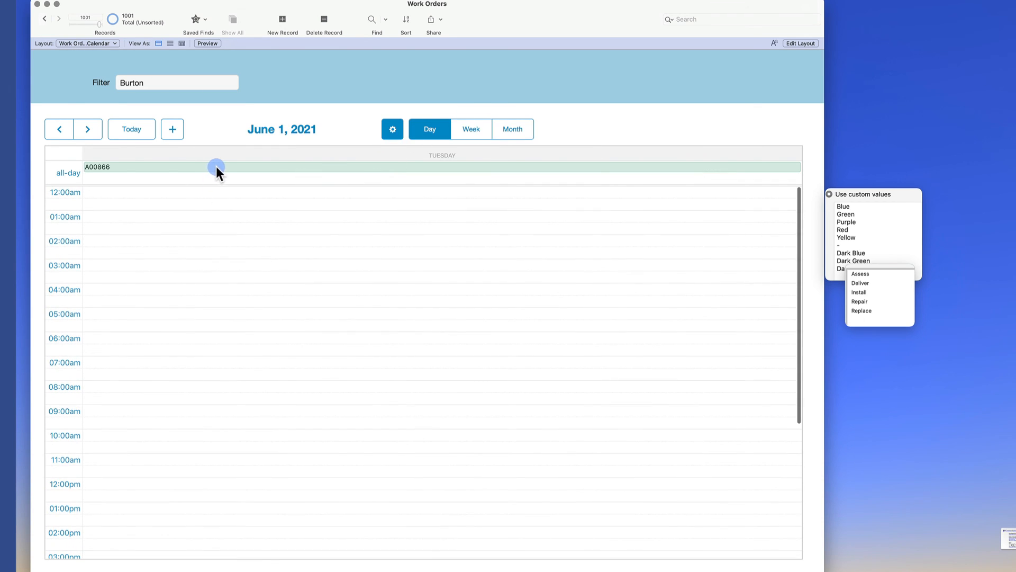
{"action": "mouse_move", "coordinate": [218, 166]}
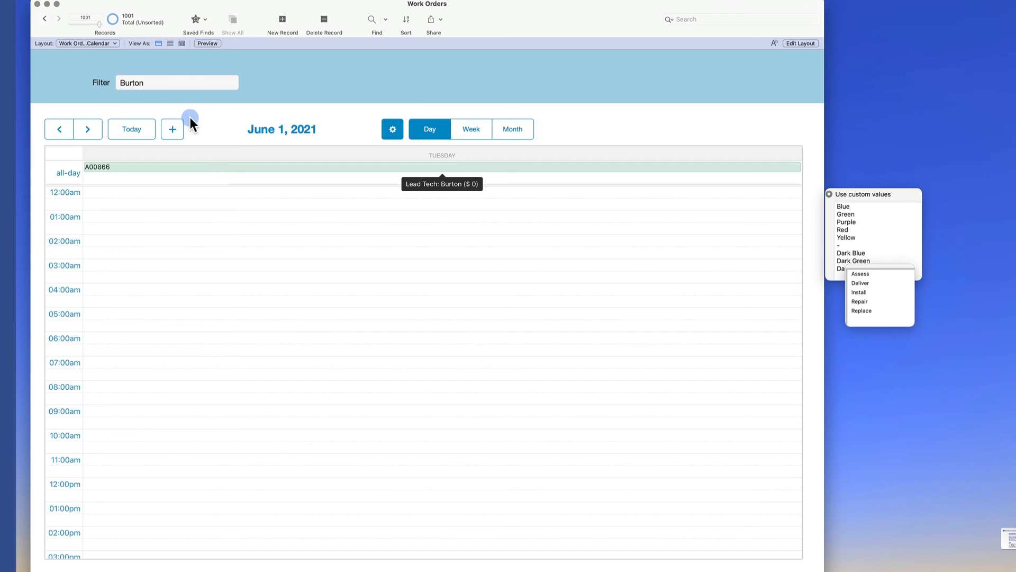
- Change the filter to the fourth lead tech in Day view, check the tooltip on event A00863, and return to Month view
{"action": "left_click", "coordinate": [173, 82]}
{"action": "left_click", "coordinate": [215, 138]}
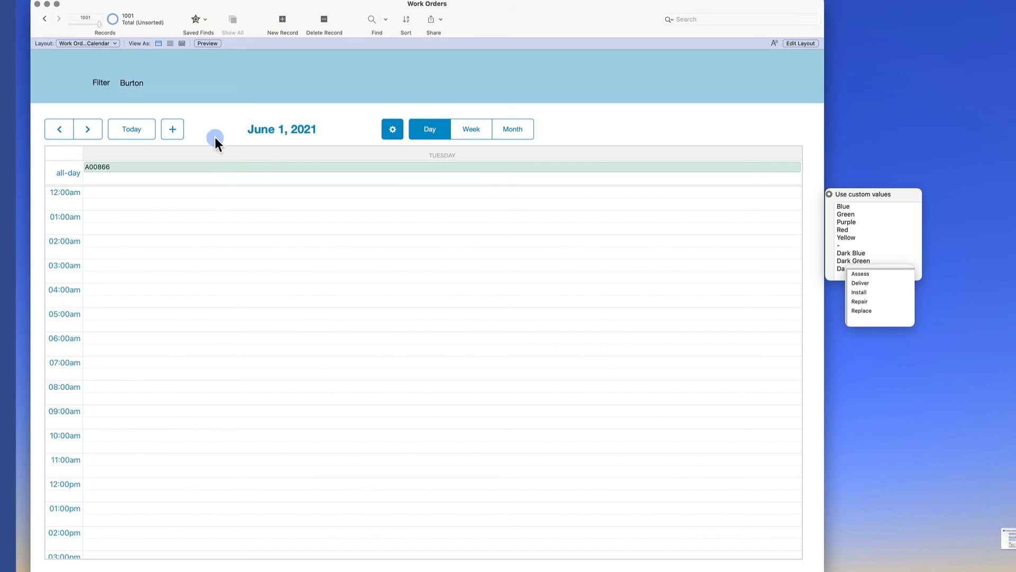
{"action": "mouse_move", "coordinate": [132, 167]}
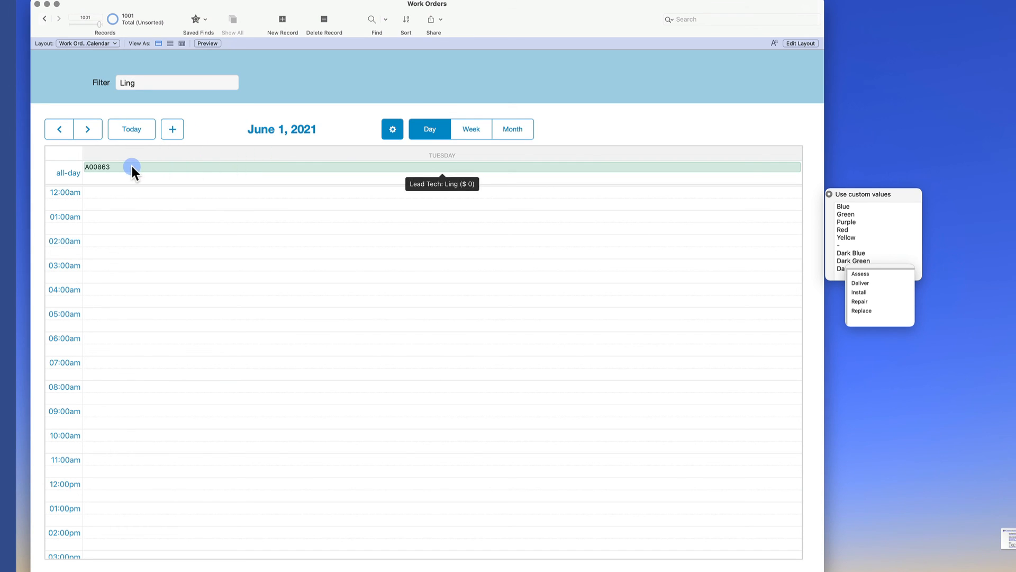
{"action": "left_click", "coordinate": [497, 126]}
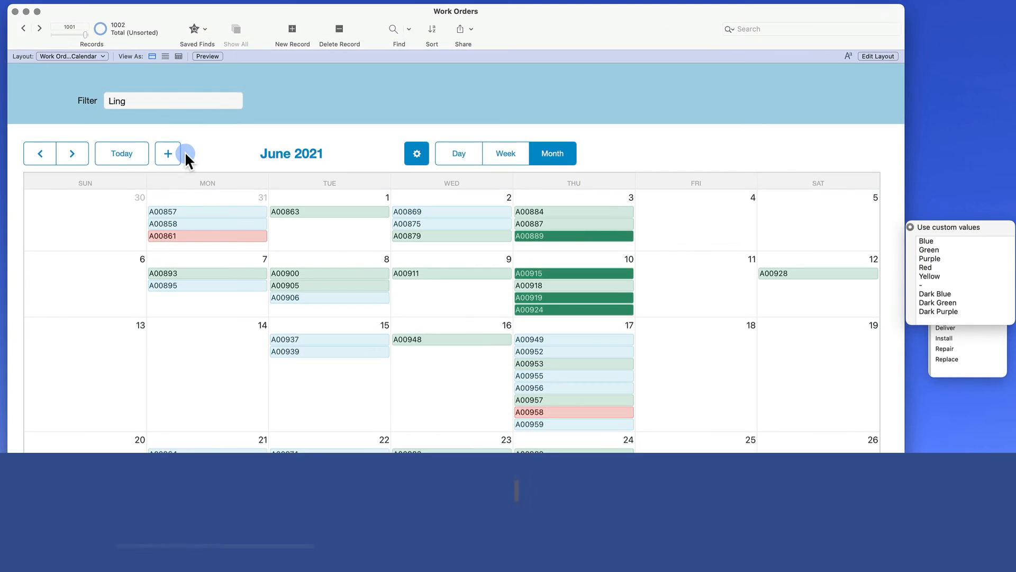
- Add a new event with the calendar's plus button and close its card window without filling in the fields
{"action": "left_click", "coordinate": [172, 129]}
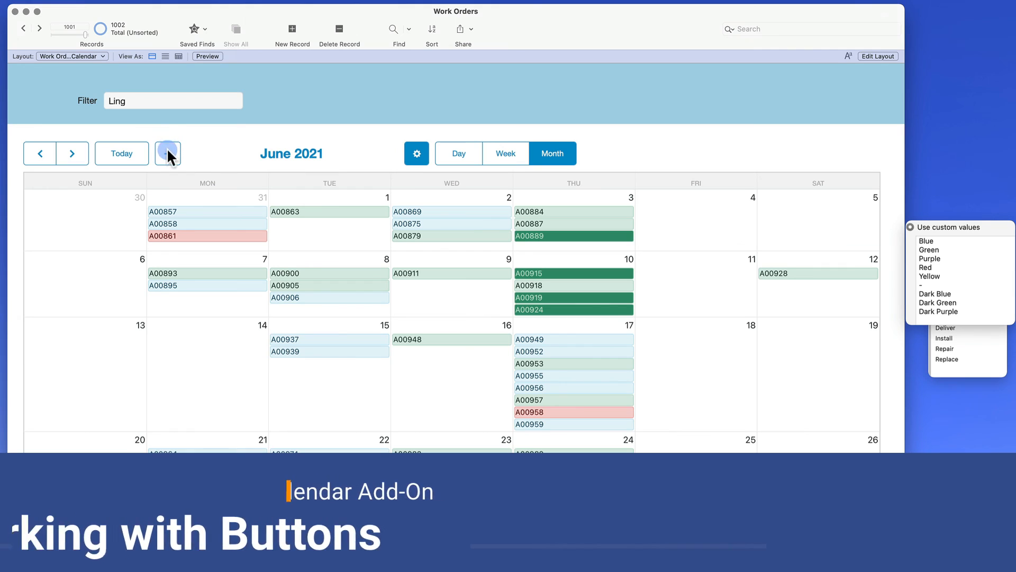
{"action": "left_click", "coordinate": [168, 151]}
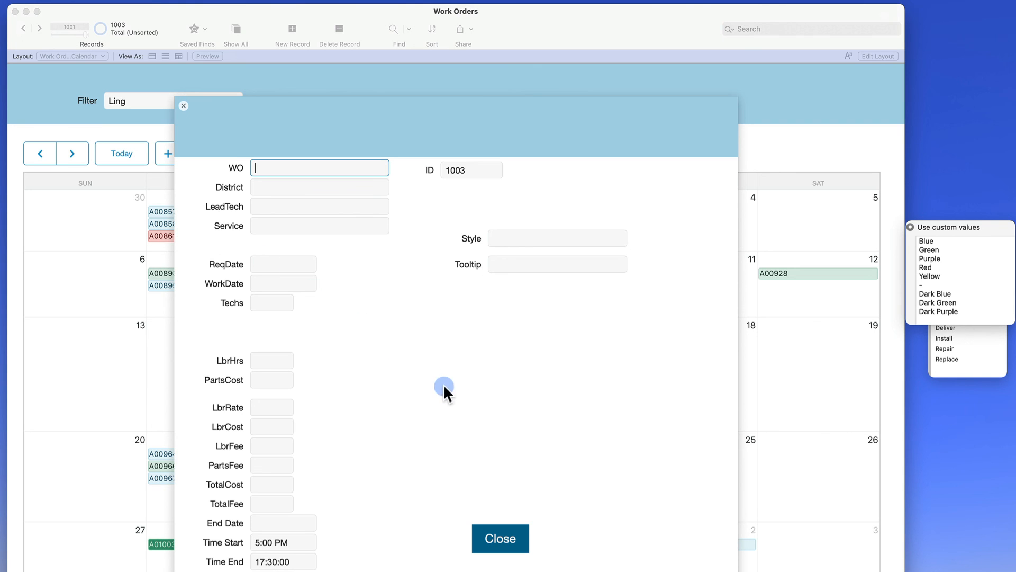
{"action": "left_click", "coordinate": [500, 538]}
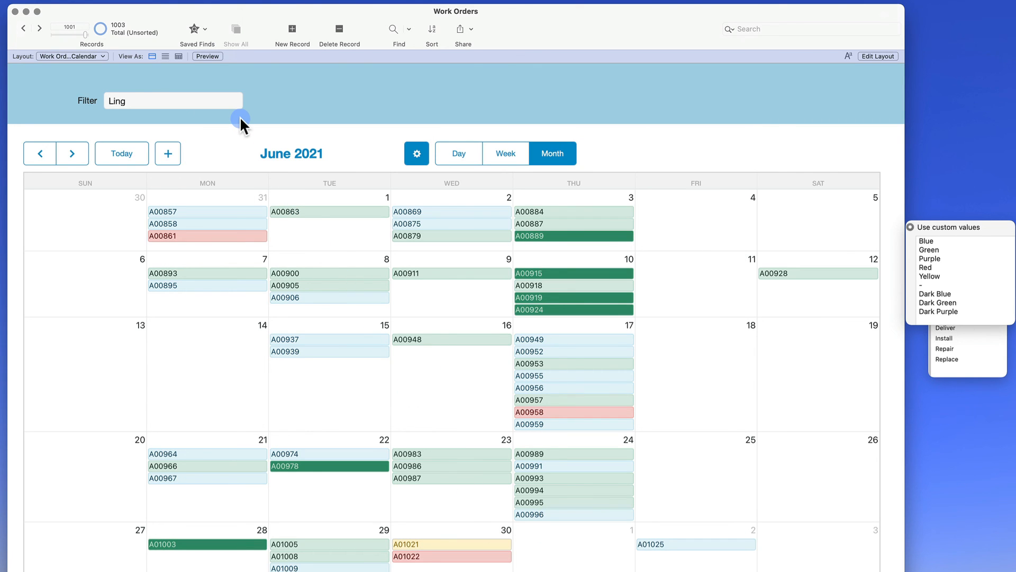
- Move the calendar's plus (add event) button out of the group onto the non-printing area beside the layout and return to Browse mode
{"action": "key", "text": "super+l"}
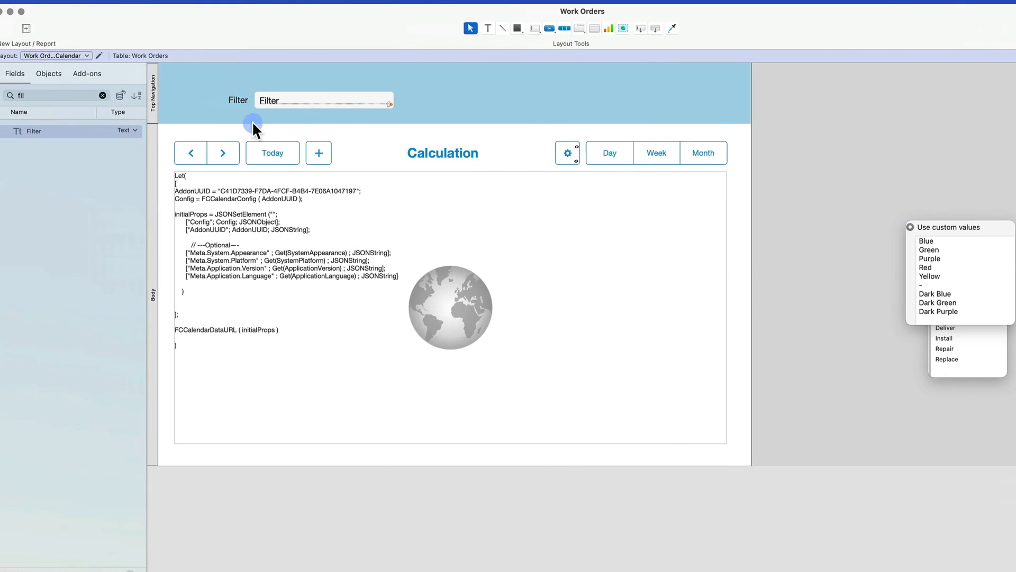
{"action": "left_click", "coordinate": [323, 153]}
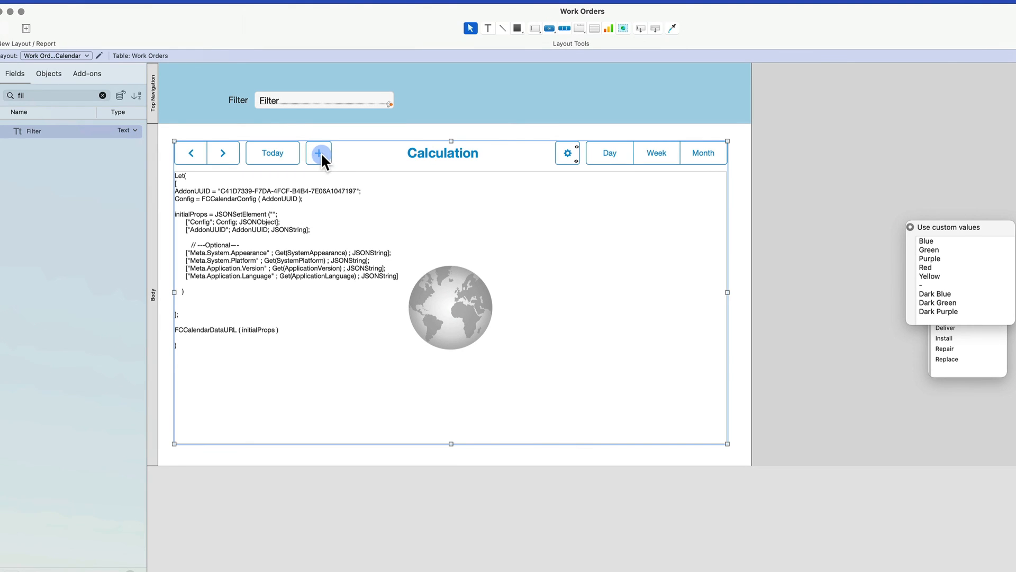
{"action": "left_click", "coordinate": [318, 152]}
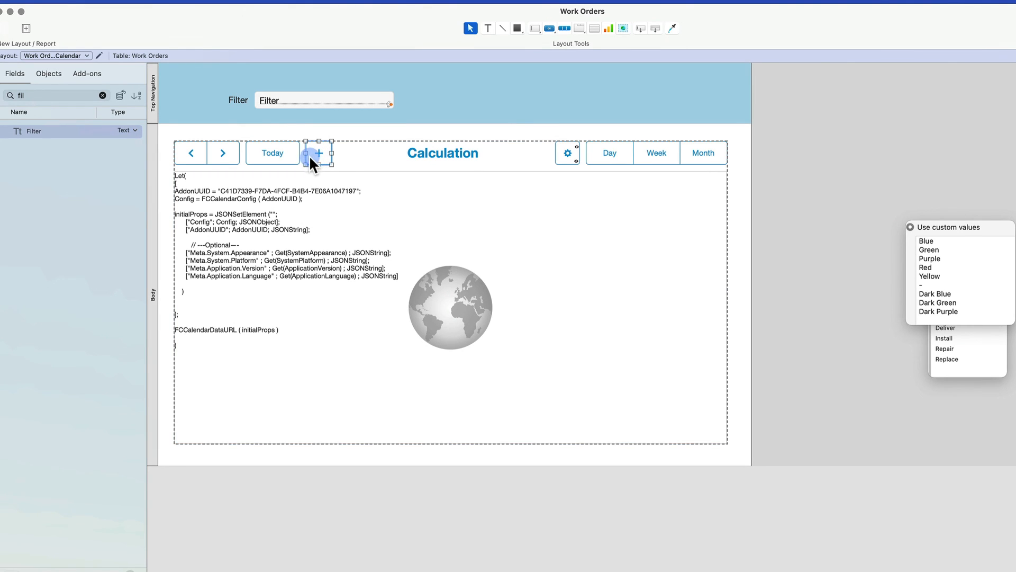
{"action": "left_click", "coordinate": [354, 136]}
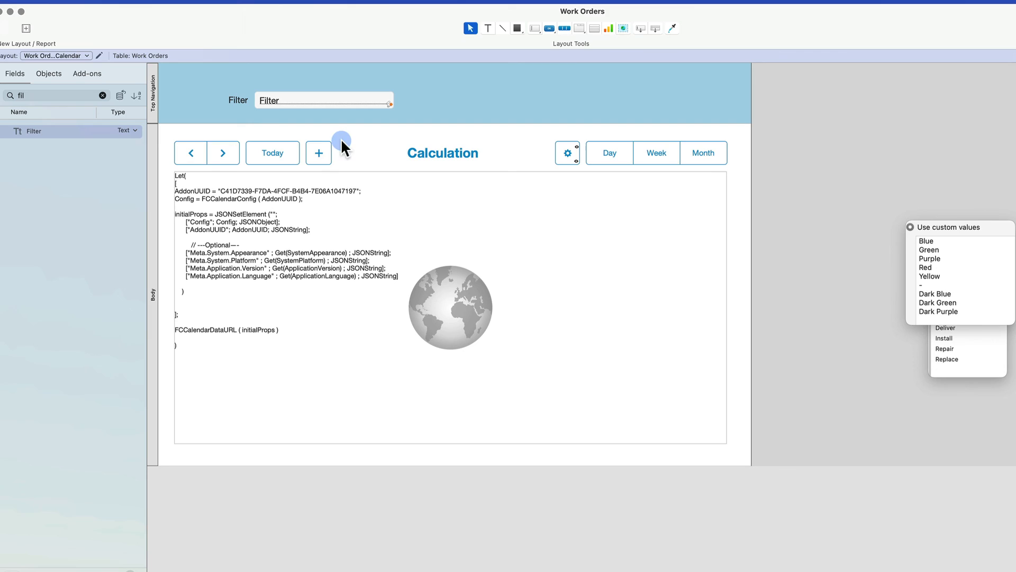
{"action": "left_click", "coordinate": [312, 151]}
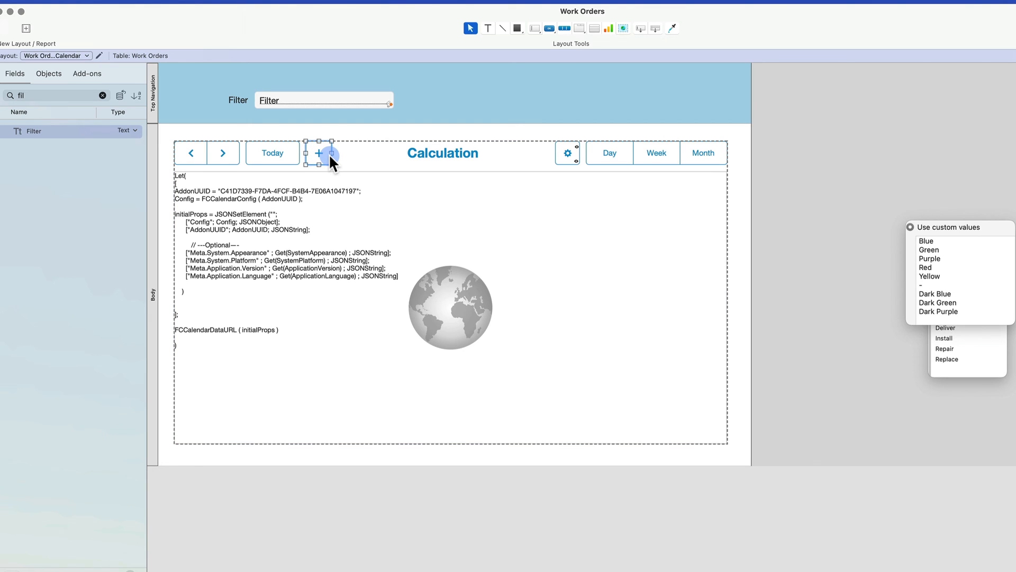
{"action": "left_click", "coordinate": [328, 153]}
{"action": "left_click", "coordinate": [328, 154]}
{"action": "left_click", "coordinate": [531, 141]}
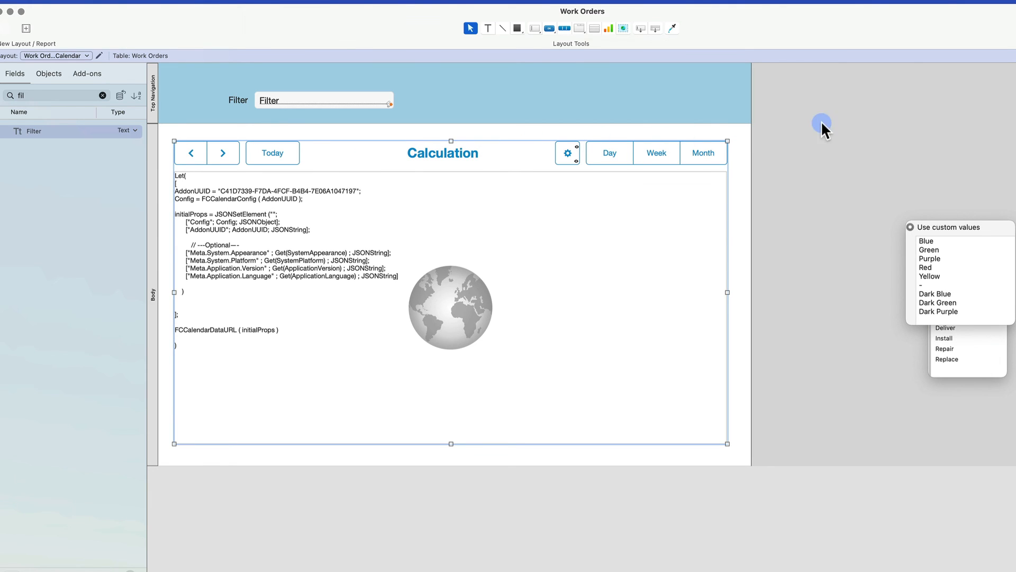
{"action": "left_click", "coordinate": [845, 123]}
{"action": "left_click_drag", "start_coordinate": [846, 128], "coordinate": [820, 162]}
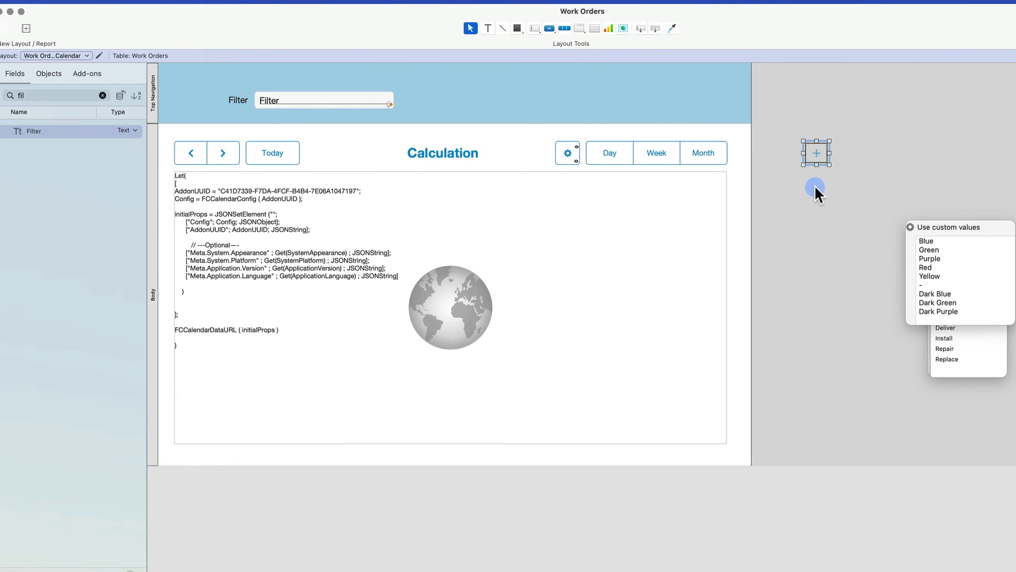
{"action": "left_click", "coordinate": [776, 147]}
{"action": "key", "text": "super+b"}
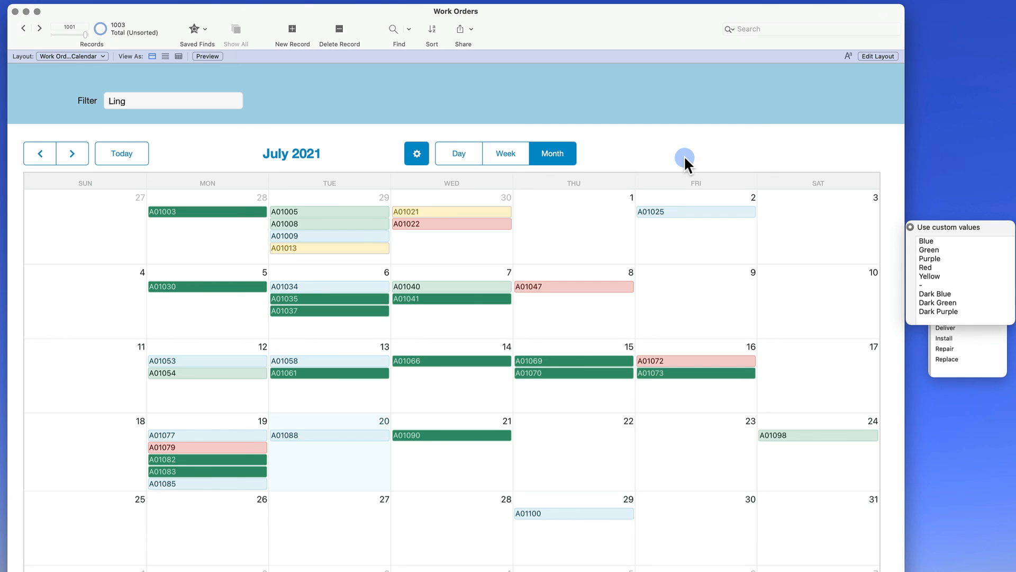
- Move the calendar's gear settings button off the layout, above the removed plus button, and view the calendar in Browse mode
{"action": "key", "text": "super+l"}
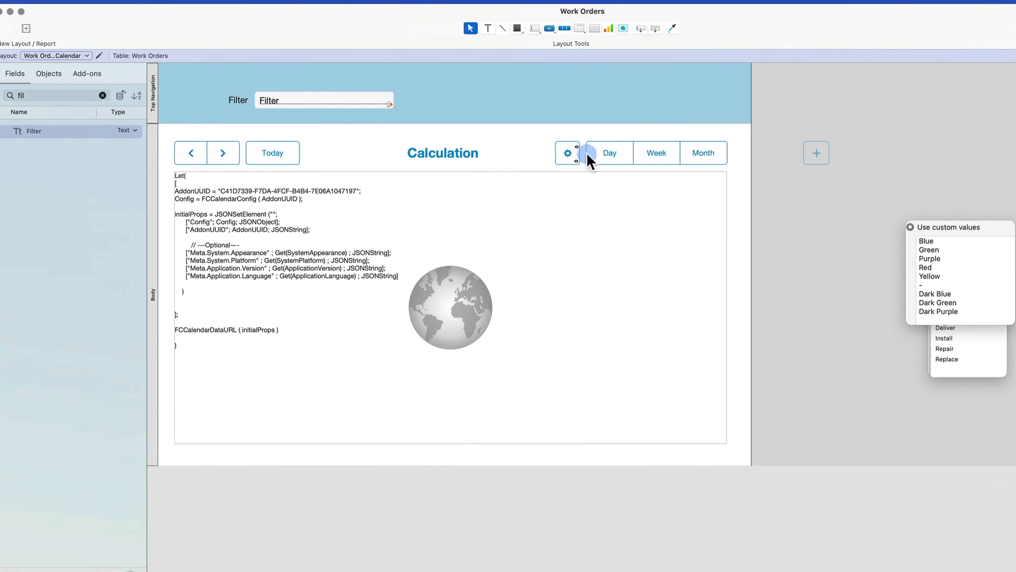
{"action": "left_click", "coordinate": [558, 149]}
{"action": "left_click", "coordinate": [564, 146]}
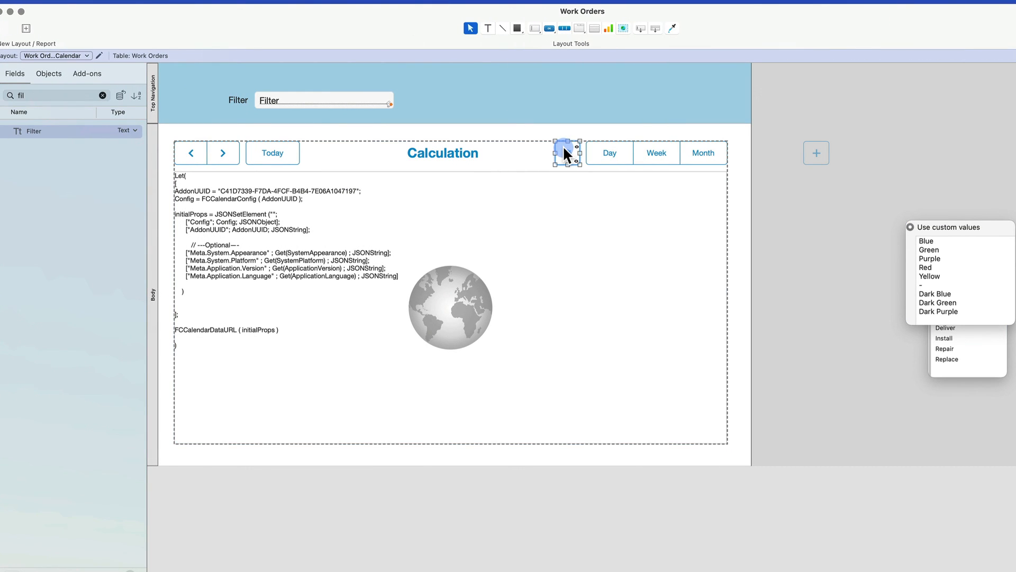
{"action": "left_click_drag", "start_coordinate": [563, 147], "coordinate": [792, 132]}
{"action": "left_click", "coordinate": [782, 131]}
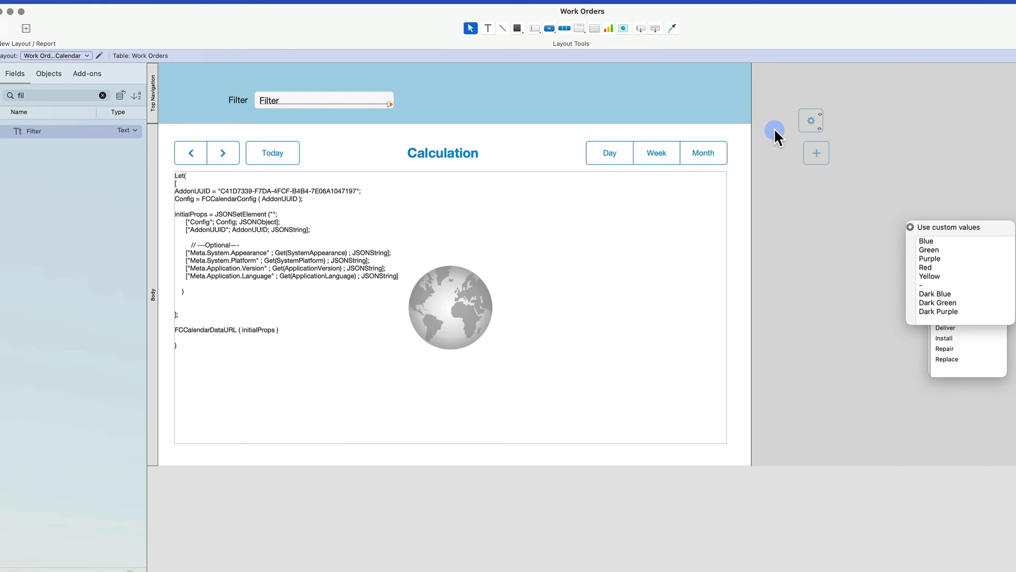
{"action": "key", "text": "super+b"}
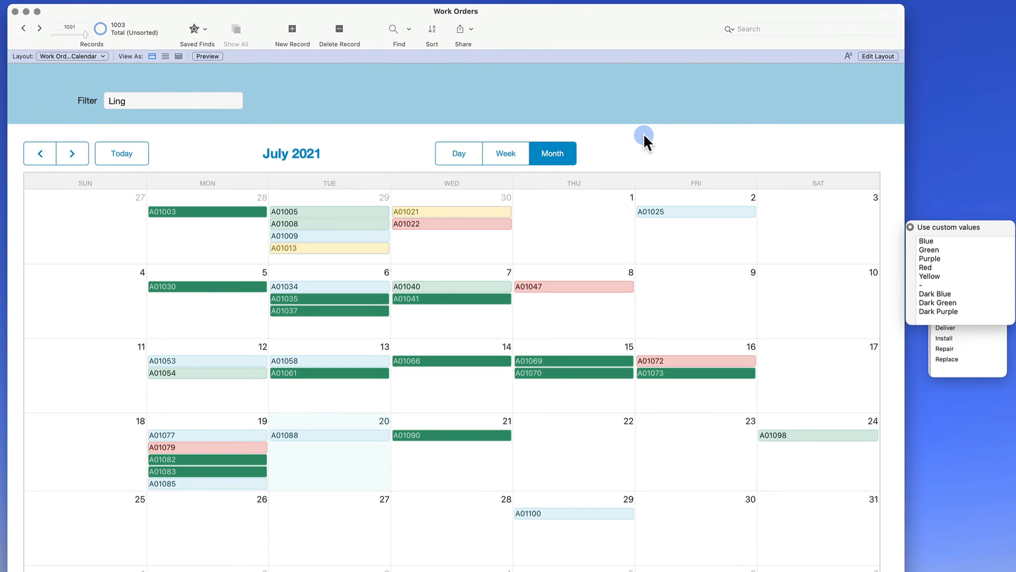
- Examine the remaining calendar group objects in Layout mode, including navigation, Today, view buttons and web viewer, and check event A01021's tooltip in Browse mode
{"action": "key", "text": "super+l"}
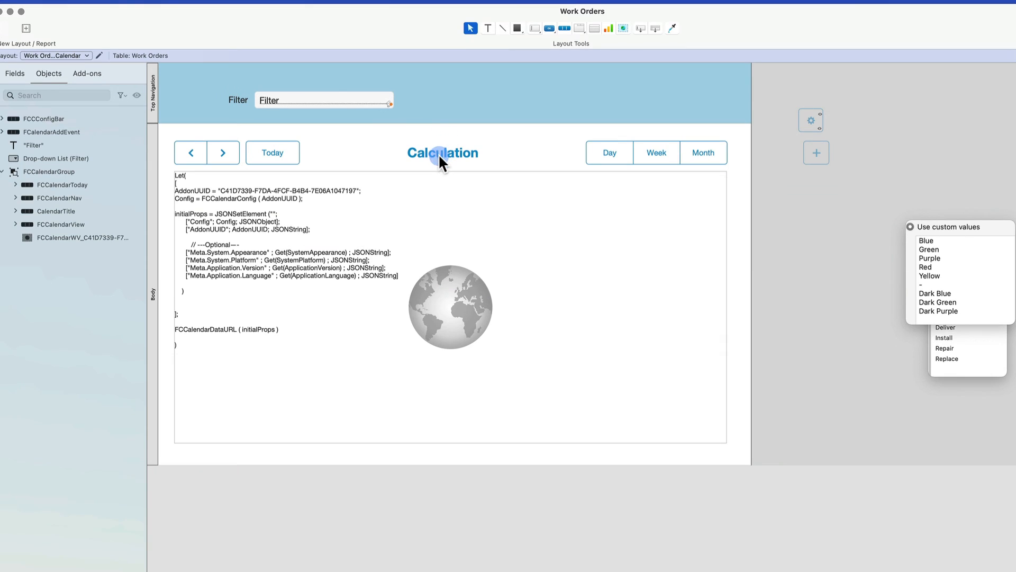
{"action": "left_click", "coordinate": [435, 203]}
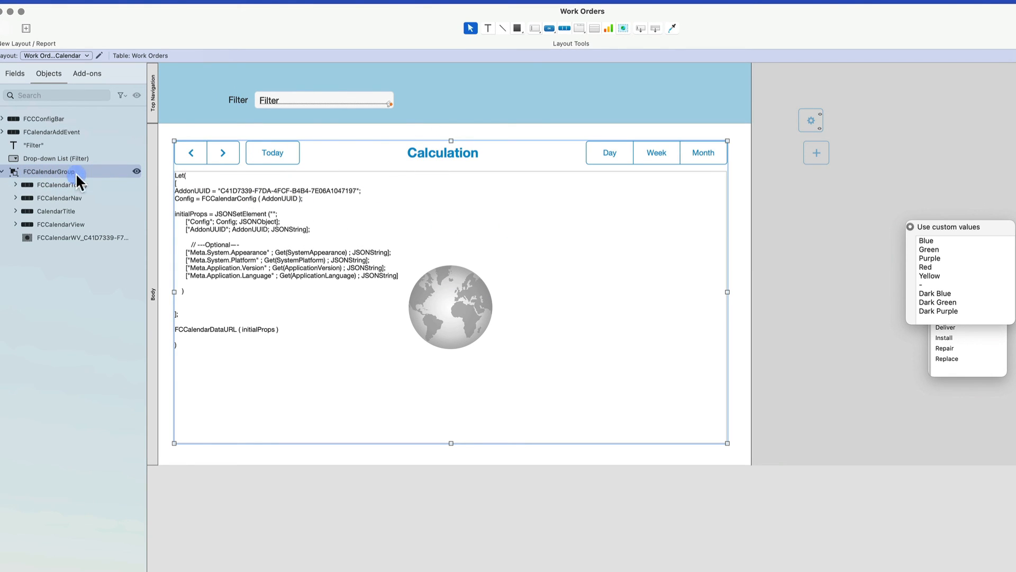
{"action": "left_click", "coordinate": [189, 152]}
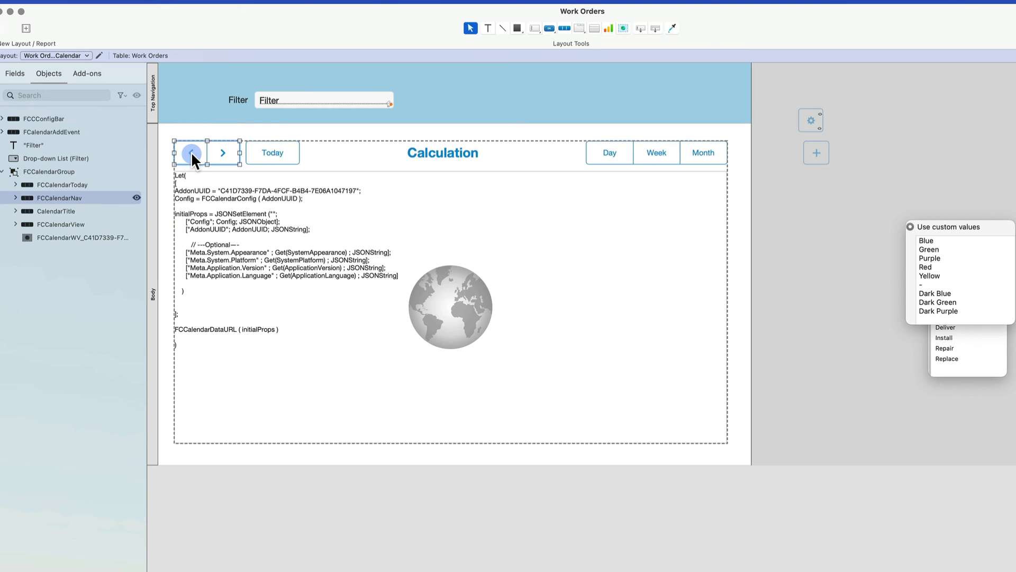
{"action": "left_click", "coordinate": [192, 151]}
{"action": "left_click", "coordinate": [274, 155]}
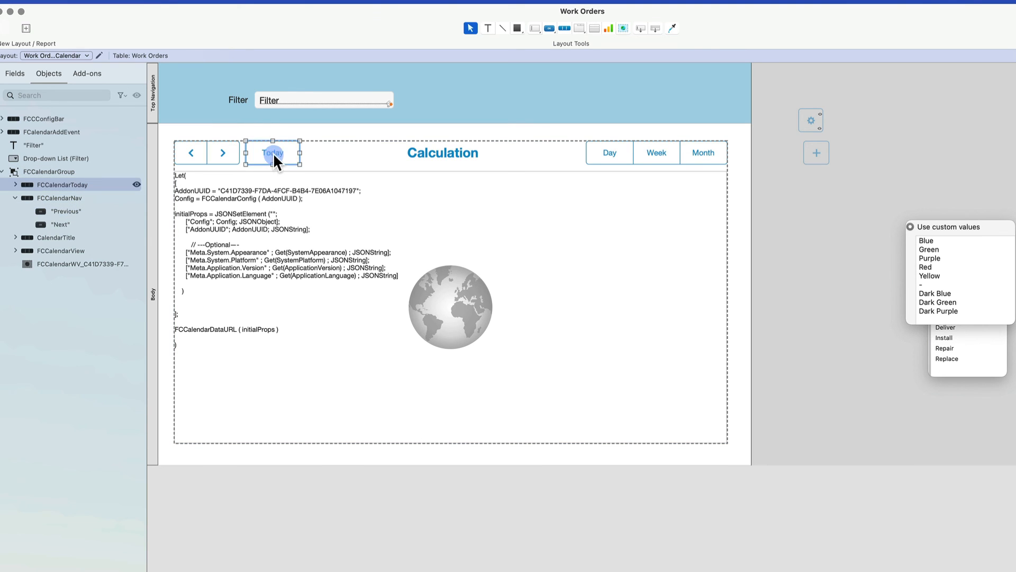
{"action": "left_click", "coordinate": [611, 153]}
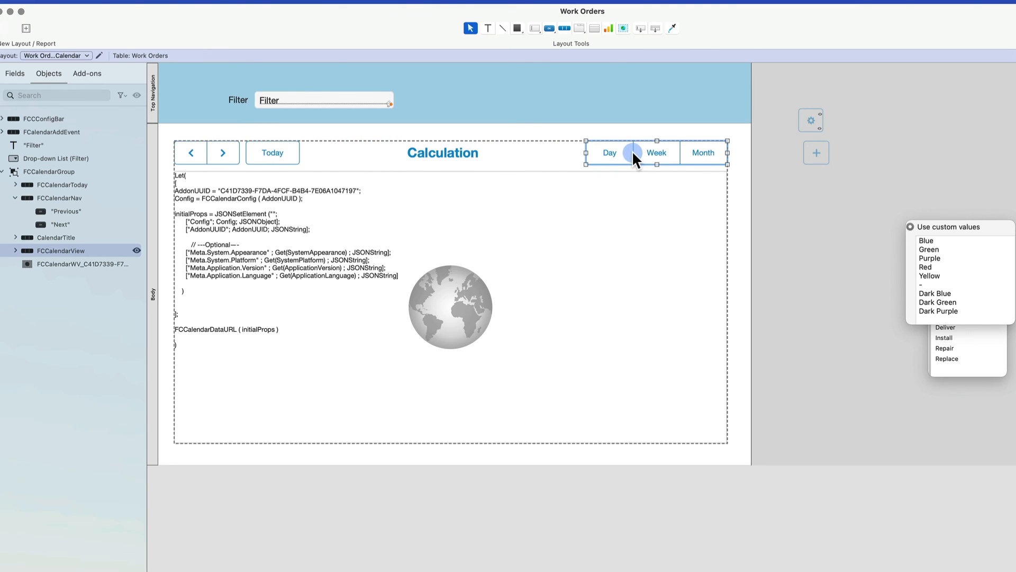
{"action": "left_click", "coordinate": [564, 179]}
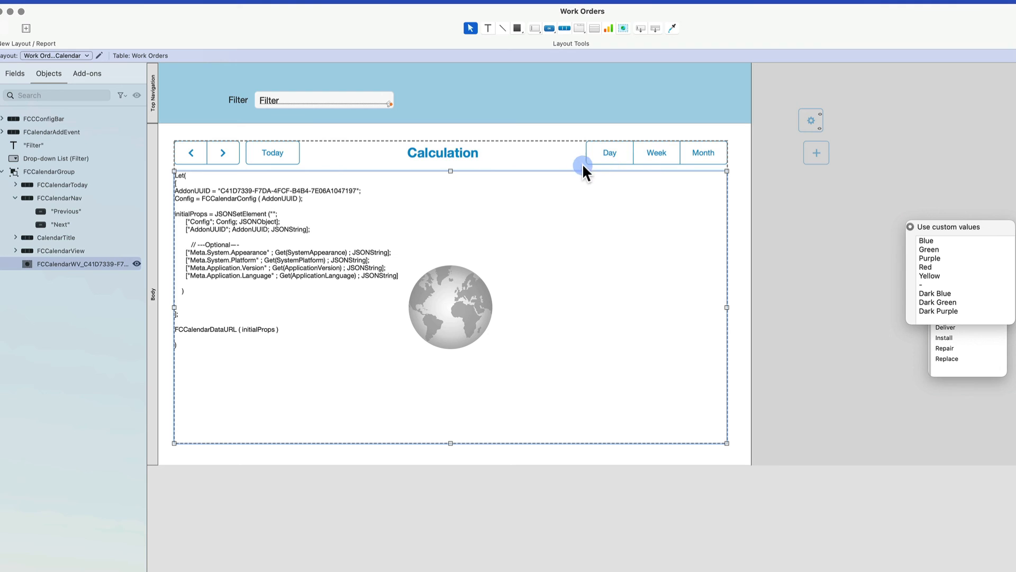
{"action": "key", "text": "super+b"}
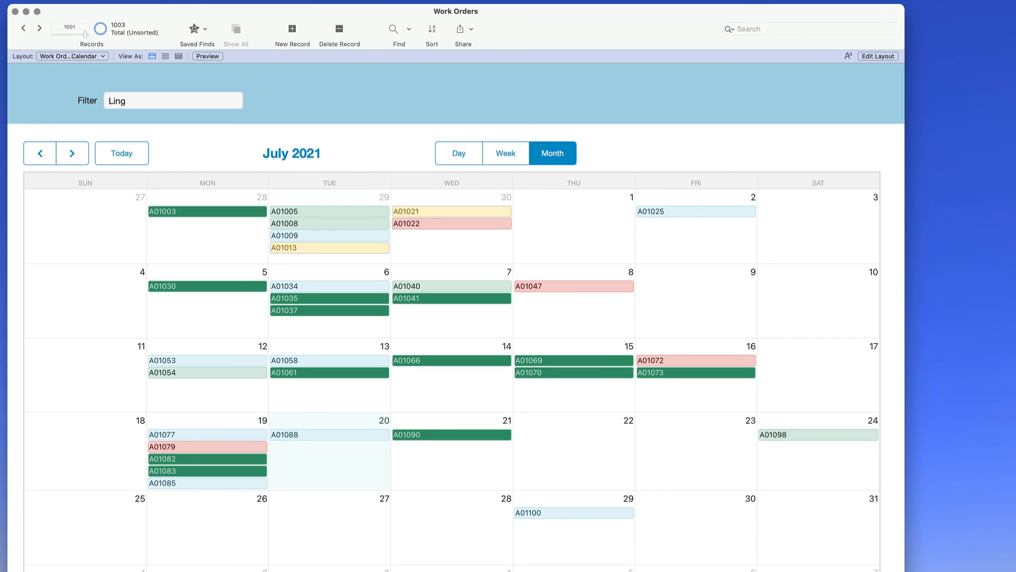
{"action": "mouse_move", "coordinate": [452, 211]}
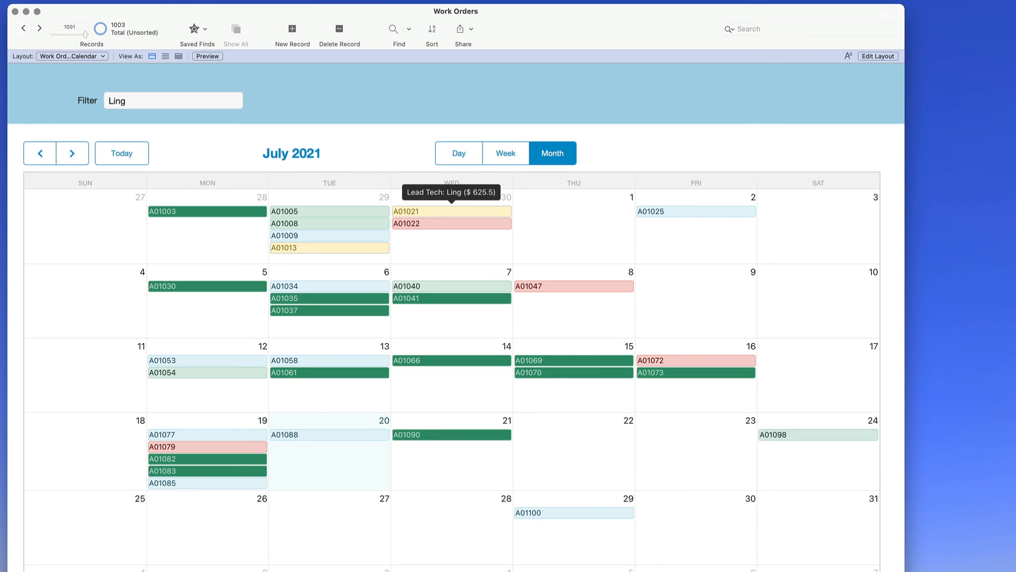